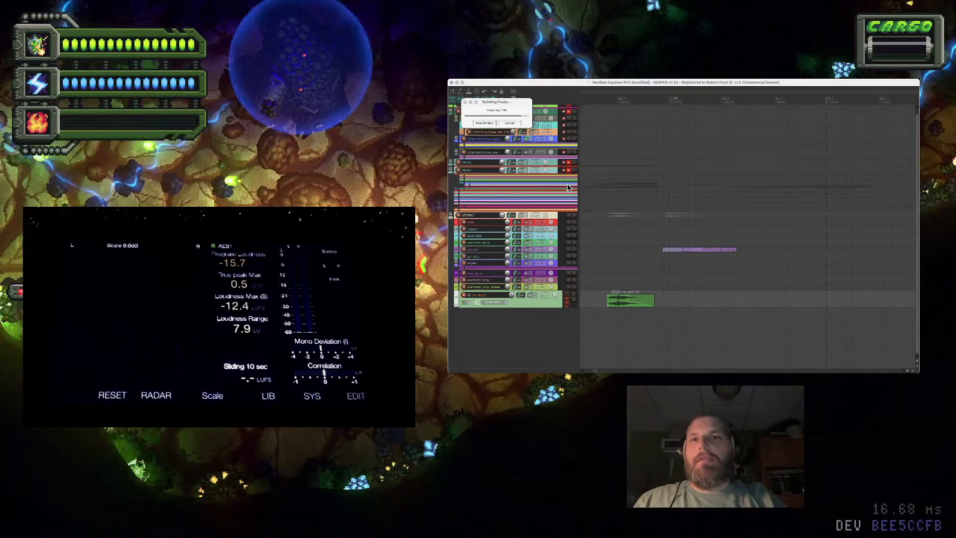
# Look over the sound-effect tracks and the audio items placed along their timeline
pyautogui.click(619, 90)
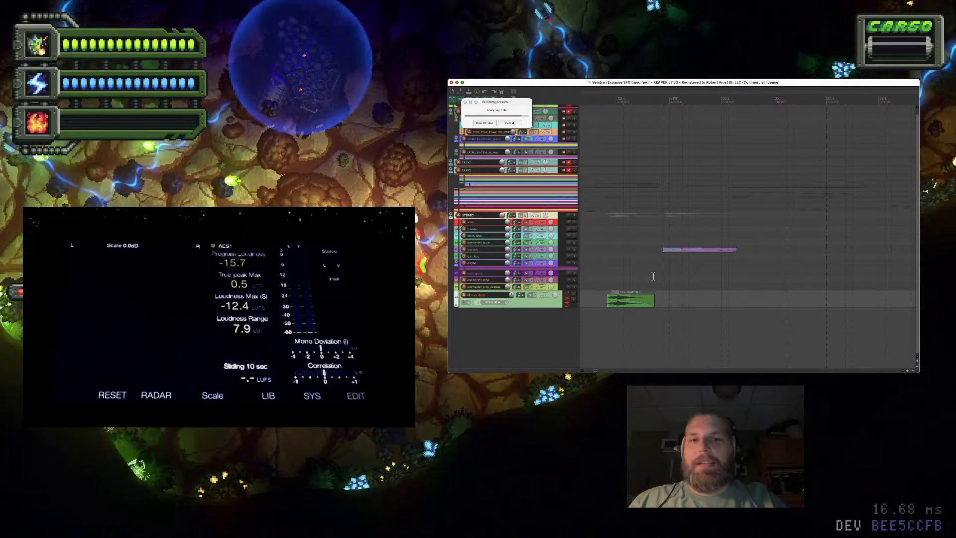
pyautogui.scroll(-2, 676, 307)
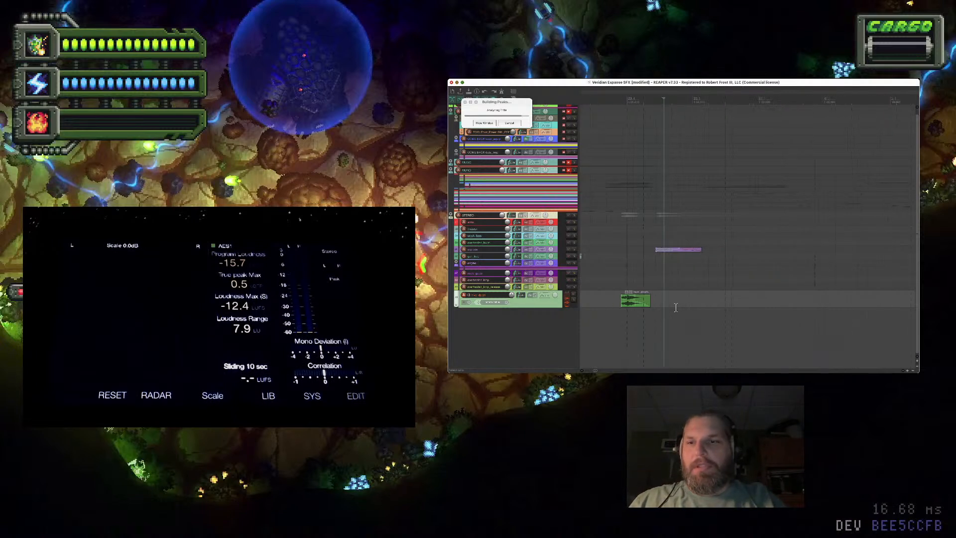
pyautogui.click(625, 275)
pyautogui.scroll(3, 624, 276)
pyautogui.scroll(3, 625, 276)
pyautogui.scroll(3, 650, 284)
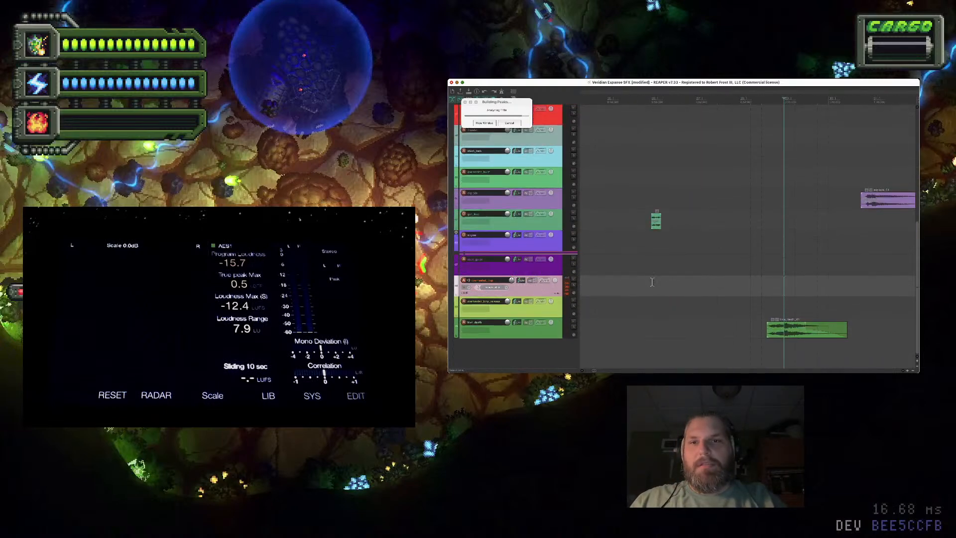
pyautogui.scroll(-3, 652, 282)
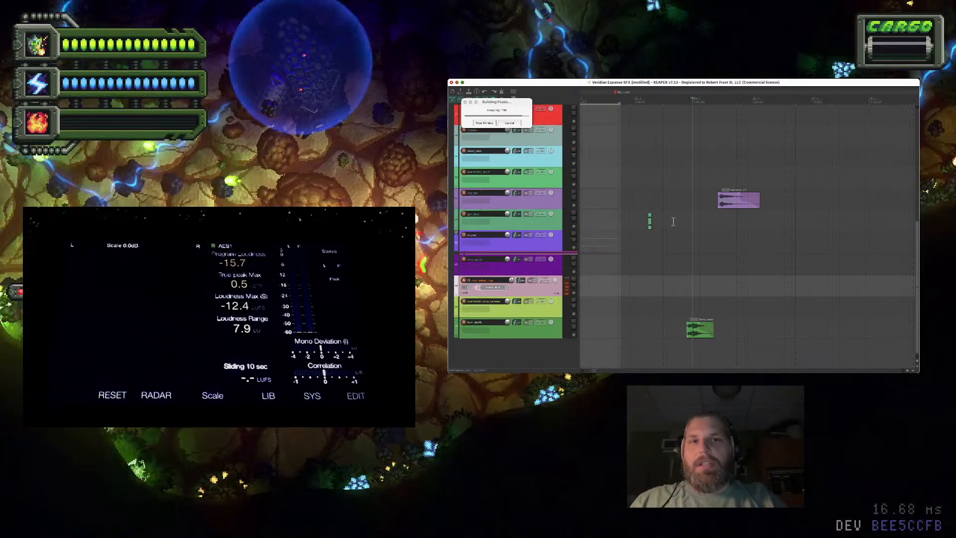
pyautogui.scroll(2, 640, 219)
pyautogui.scroll(-4, 639, 221)
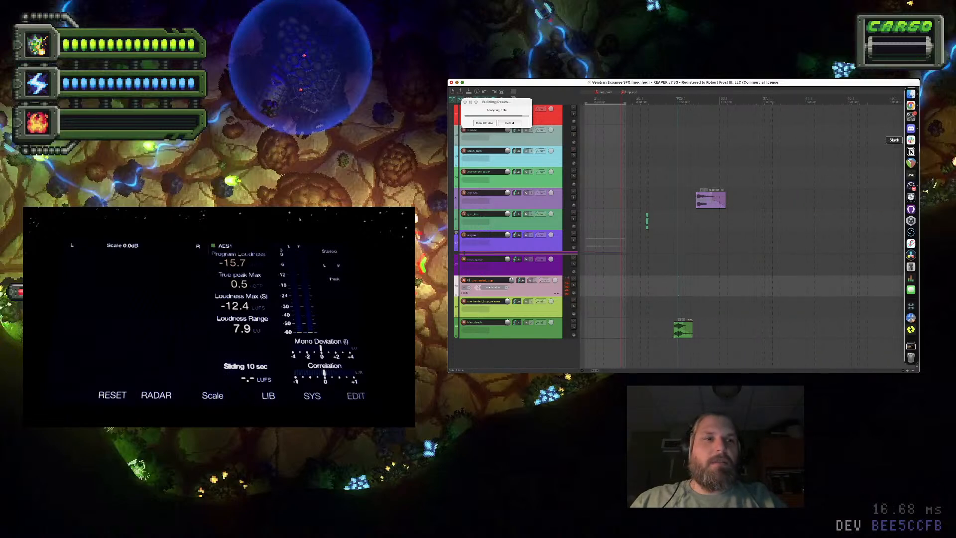
# Switch to Finder and open the VE To-do List folder inside the Veridian Expanse folder
pyautogui.click(912, 96)
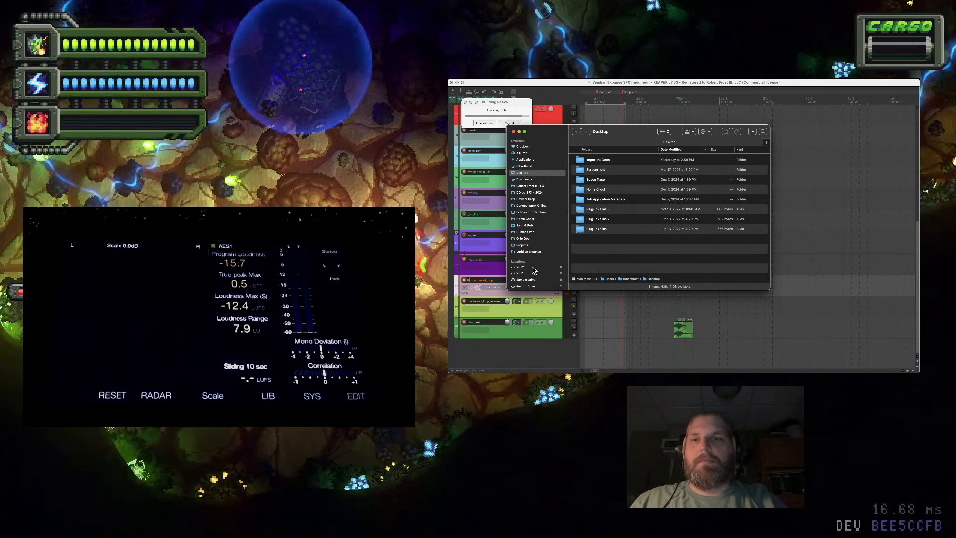
pyautogui.click(529, 252)
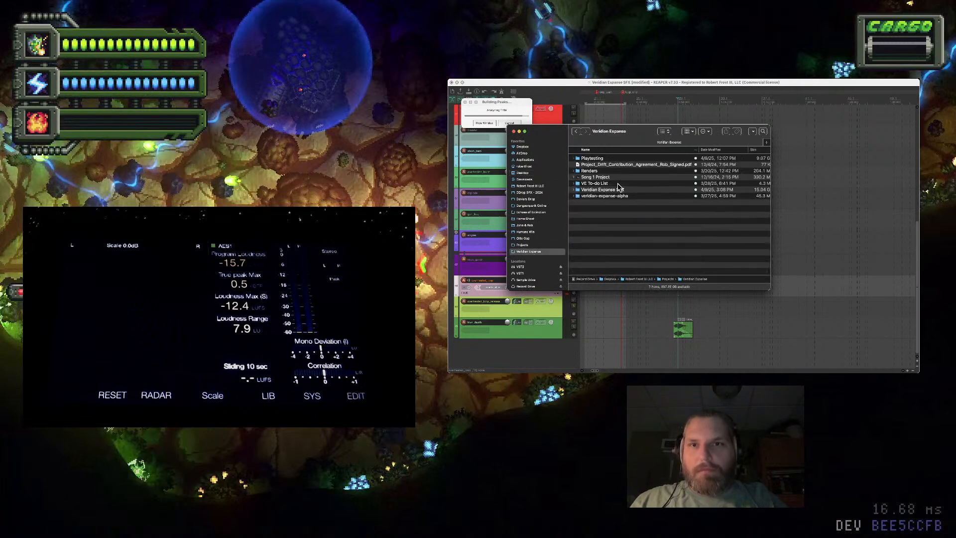
pyautogui.doubleClick(617, 183)
pyautogui.scroll(-2, 618, 169)
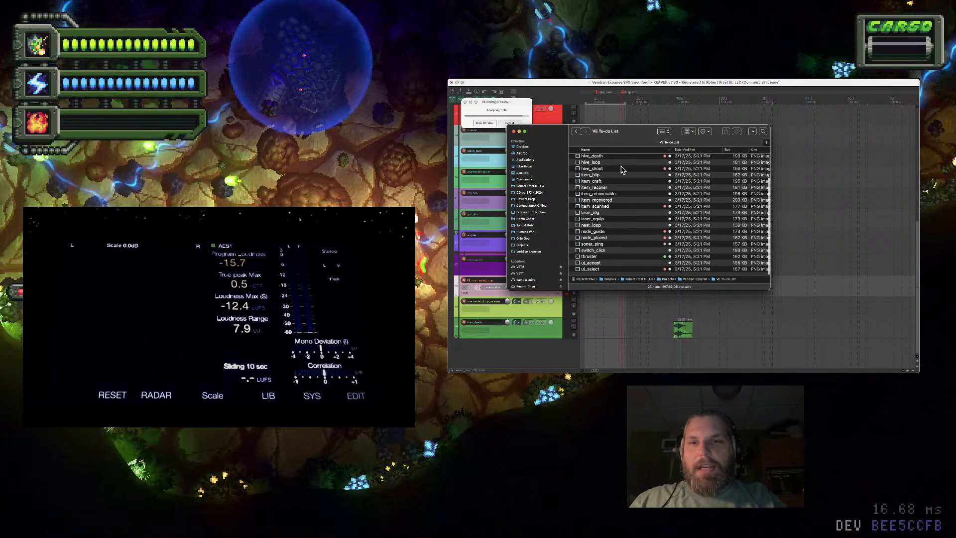
# Preview the ui_accept image in the to-do folder and close the preview
pyautogui.click(623, 257)
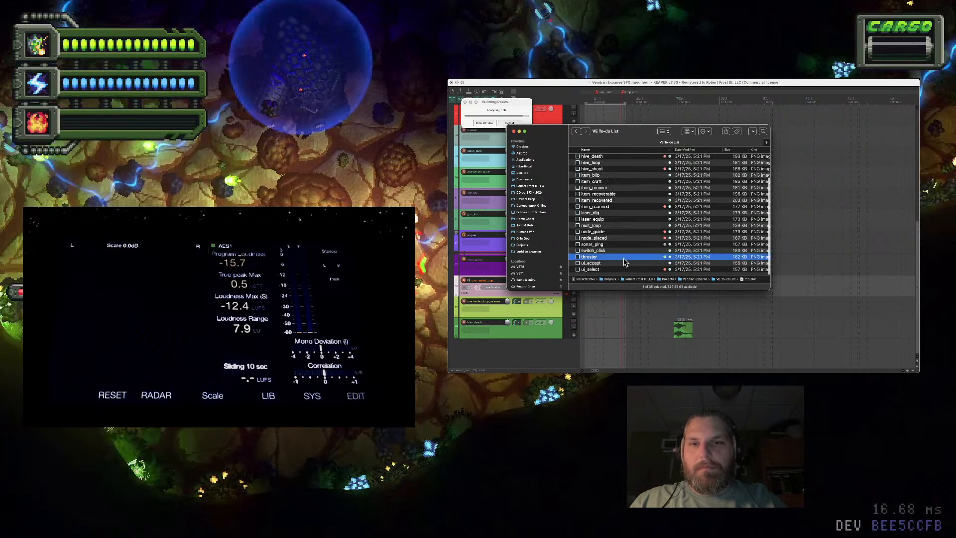
pyautogui.click(634, 252)
pyautogui.click(628, 263)
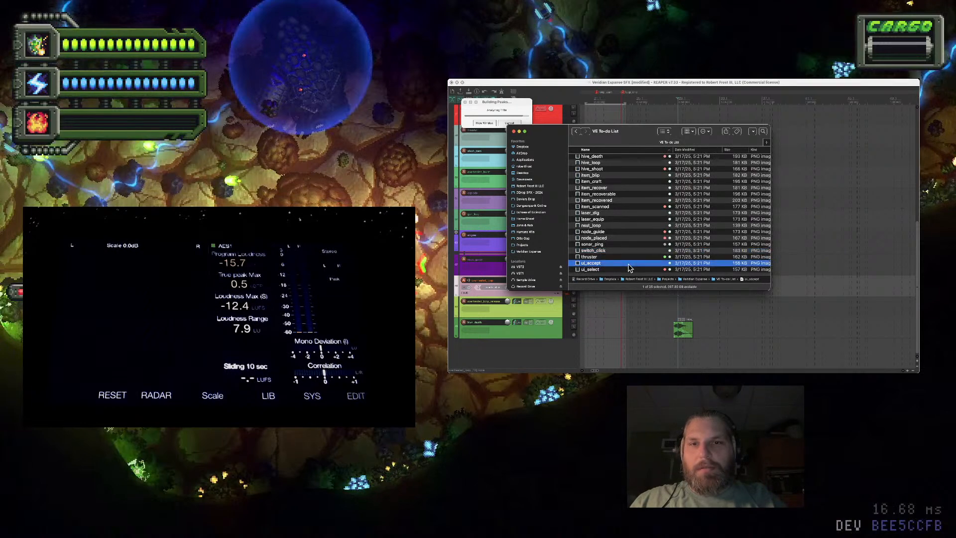
pyautogui.press('space')
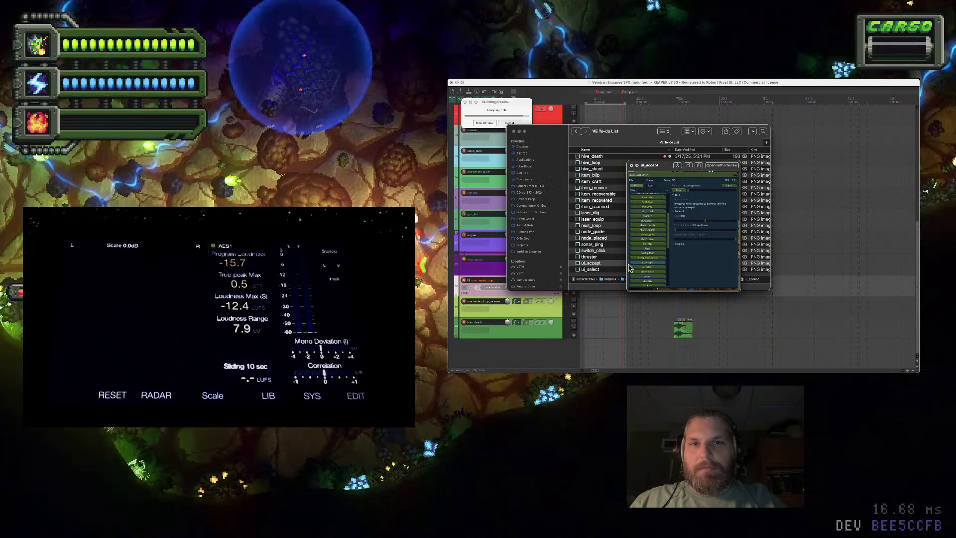
pyautogui.press('space')
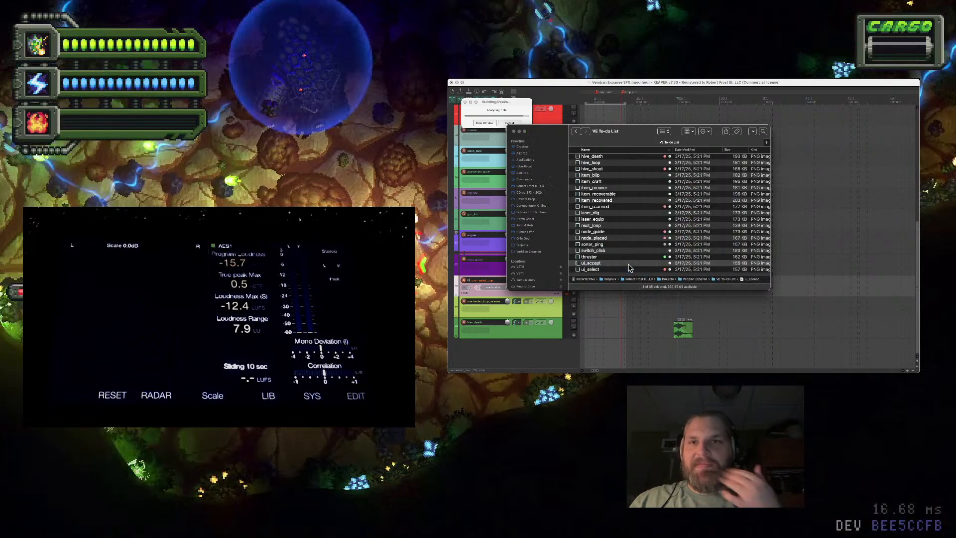
# Preview the hive_loop image to read its sound brief, and close the preview
pyautogui.scroll(3, 626, 215)
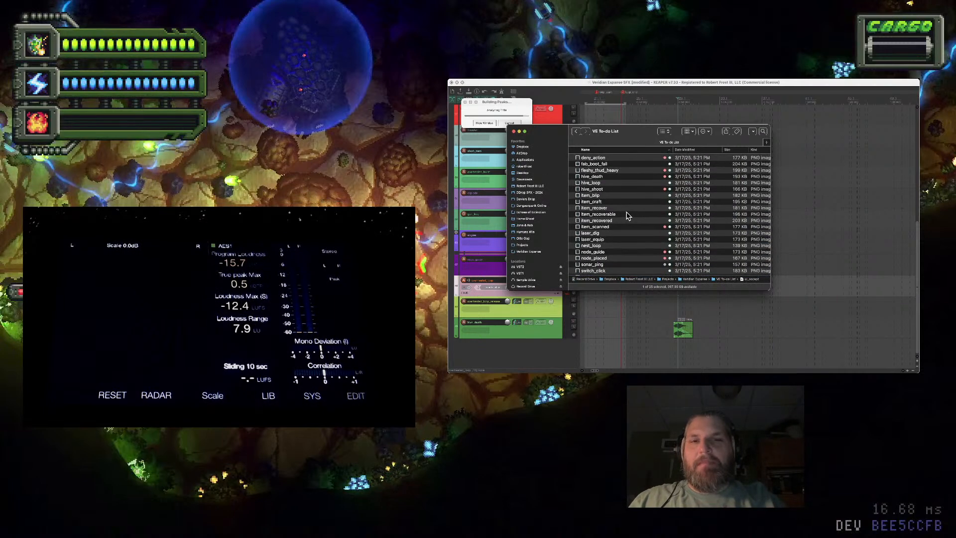
pyautogui.click(620, 183)
pyautogui.press('space')
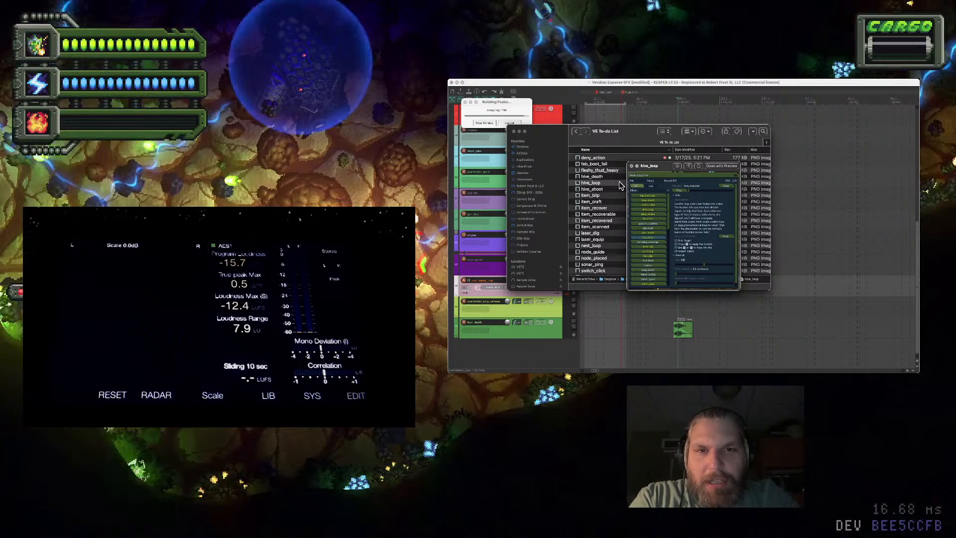
pyautogui.click(619, 186)
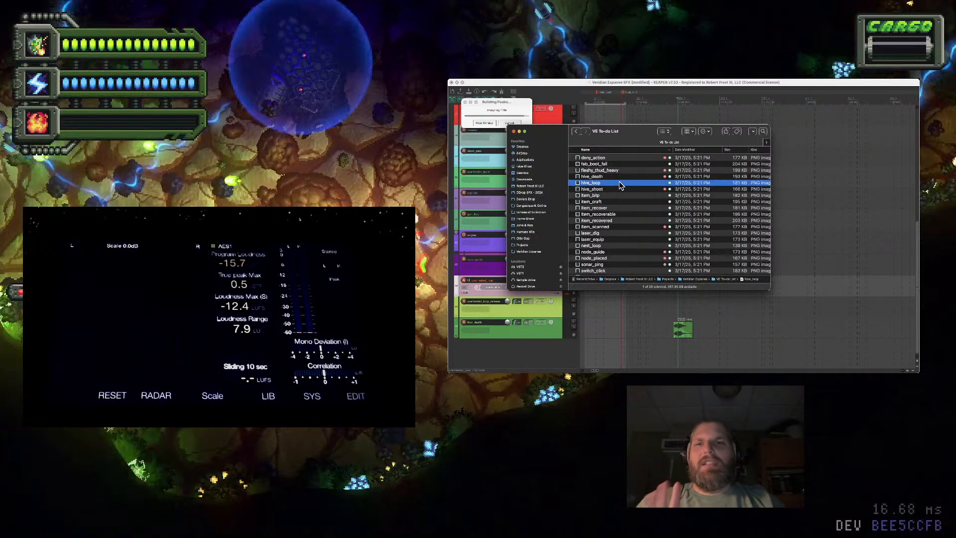
# Browse the to-do images to laser_equip and cancel REAPER's running peak building
pyautogui.scroll(3, 620, 185)
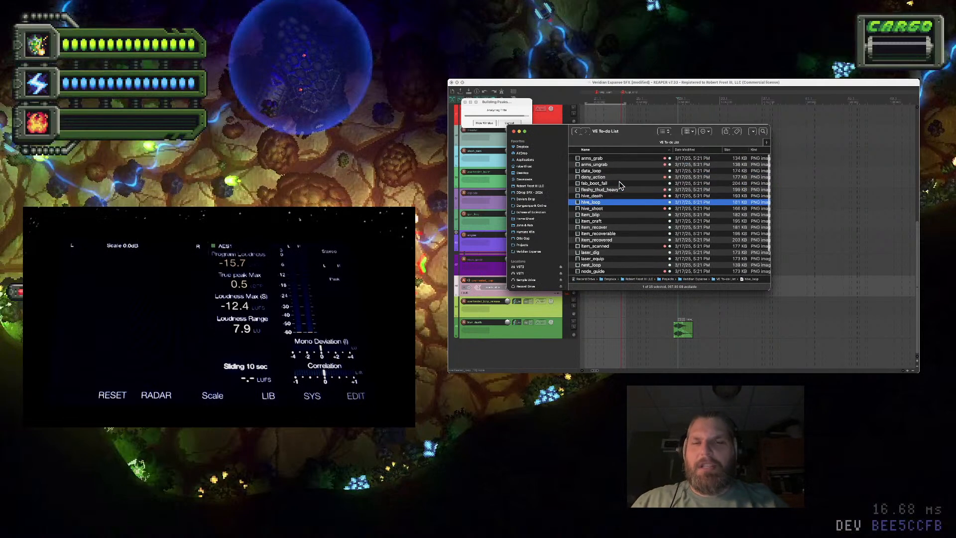
pyautogui.scroll(-3, 620, 185)
pyautogui.click(610, 220)
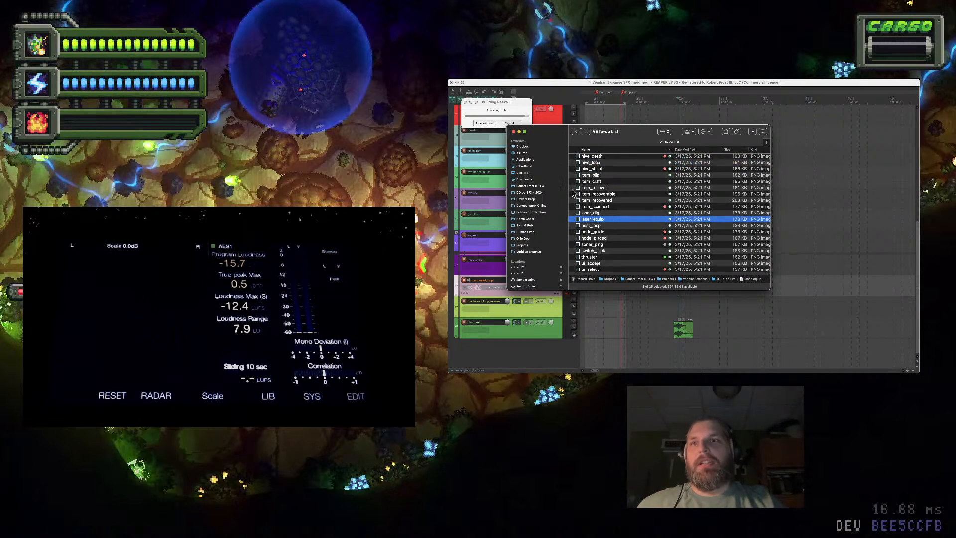
pyautogui.click(507, 124)
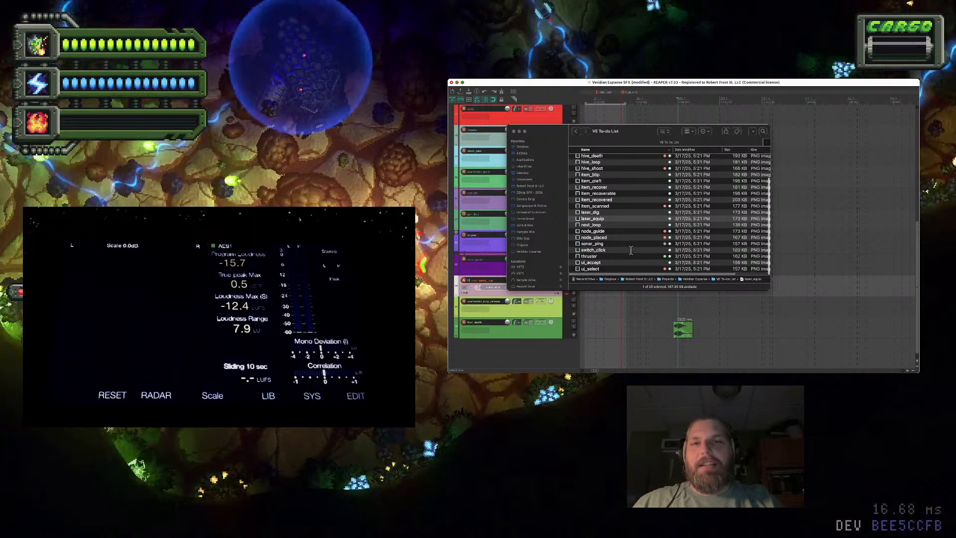
# Preview the laser_dig image to read its sound brief, and close the preview
pyautogui.click(606, 221)
pyautogui.click(617, 215)
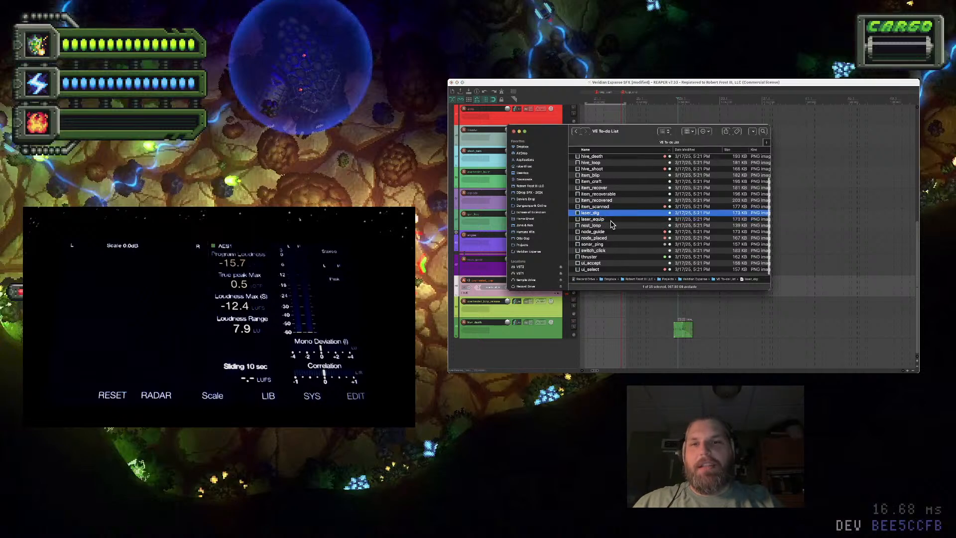
pyautogui.click(616, 221)
pyautogui.click(616, 214)
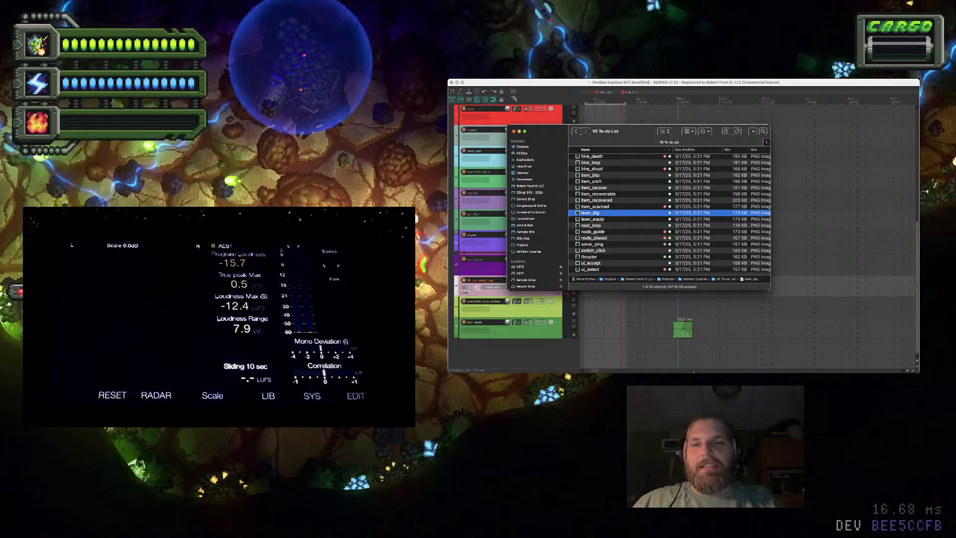
pyautogui.press('space')
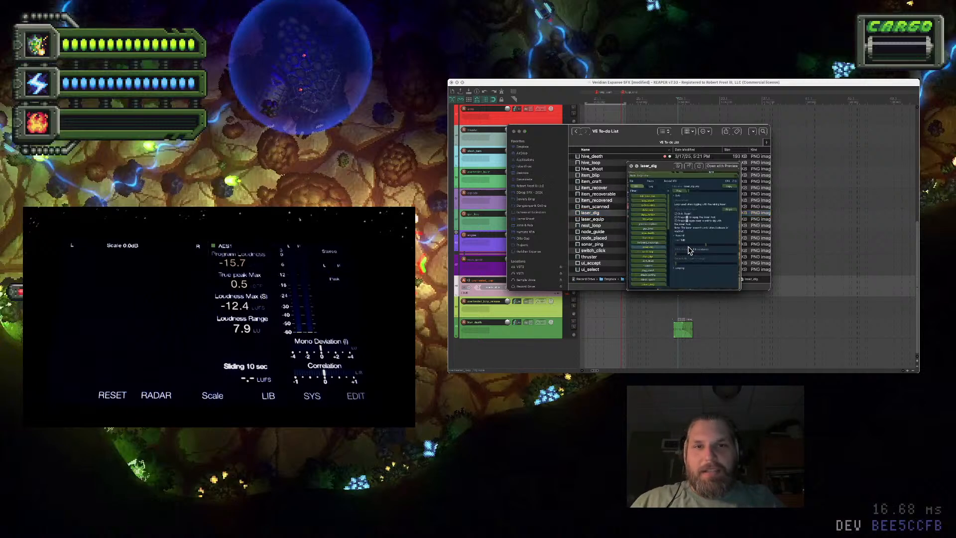
pyautogui.press('space')
# Switch back to REAPER and dismiss the Building Peaks window
pyautogui.click(592, 319)
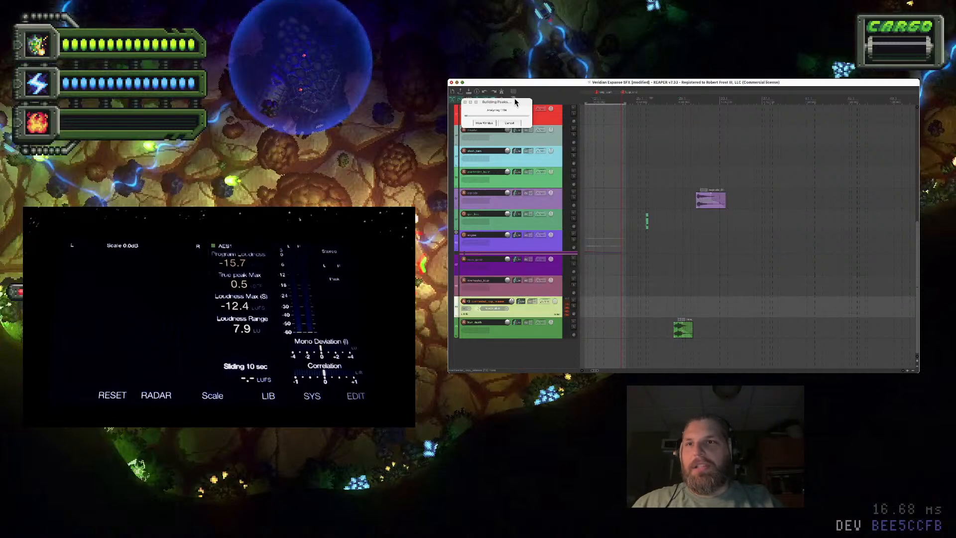
pyautogui.click(490, 123)
pyautogui.click(489, 123)
# Look through the project's full track list, from the stereo effect tracks up to the topmost folders
pyautogui.scroll(-8, 617, 217)
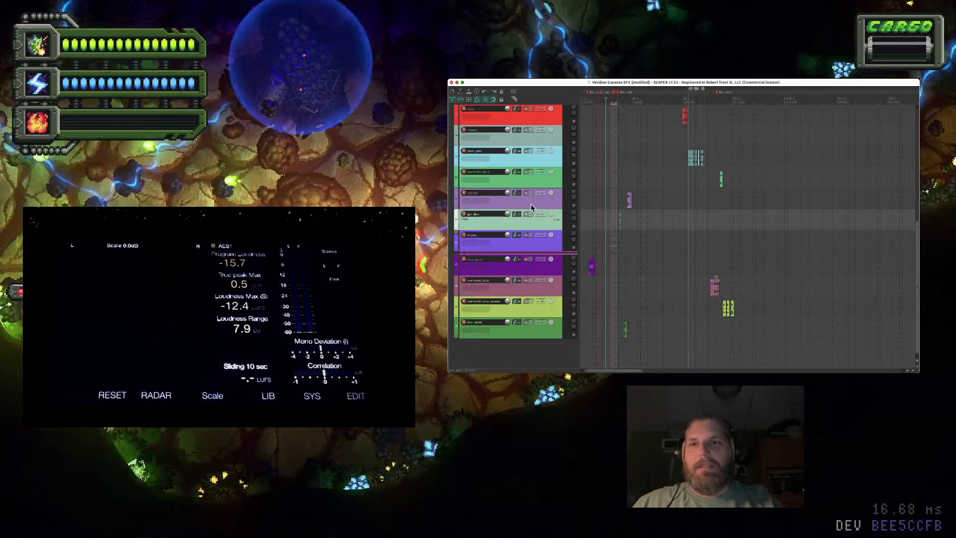
pyautogui.scroll(5, 627, 258)
pyautogui.scroll(-3, 630, 284)
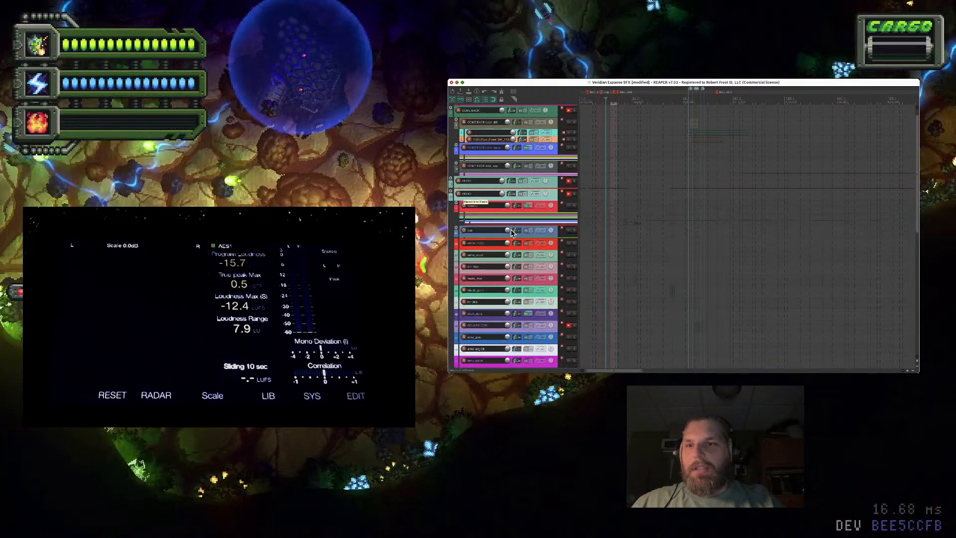
pyautogui.scroll(-5, 515, 234)
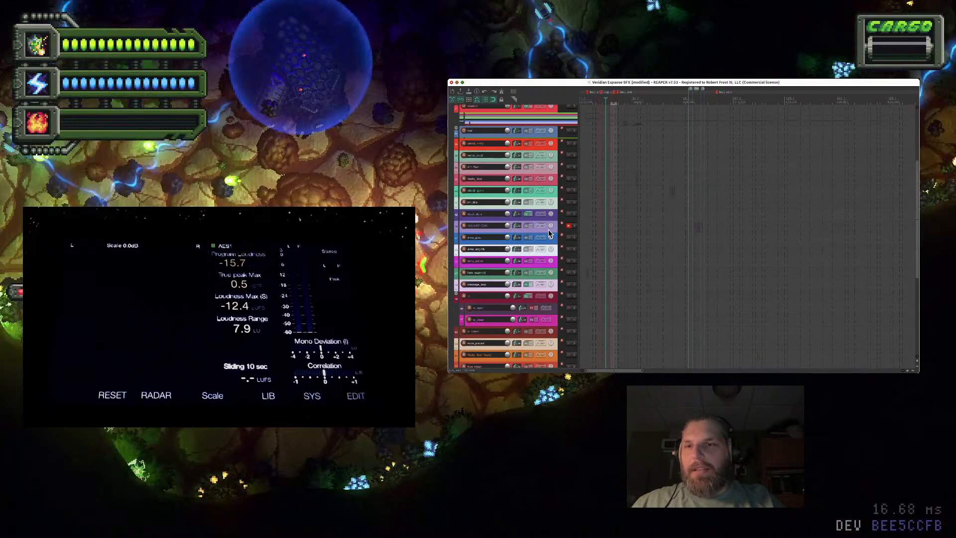
pyautogui.click(548, 229)
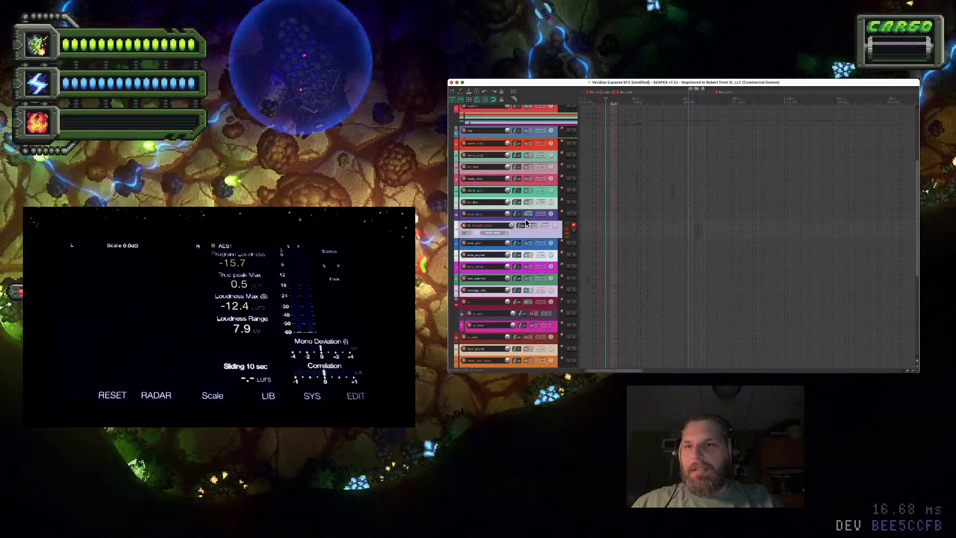
pyautogui.scroll(-5, 513, 258)
pyautogui.scroll(-3, 513, 258)
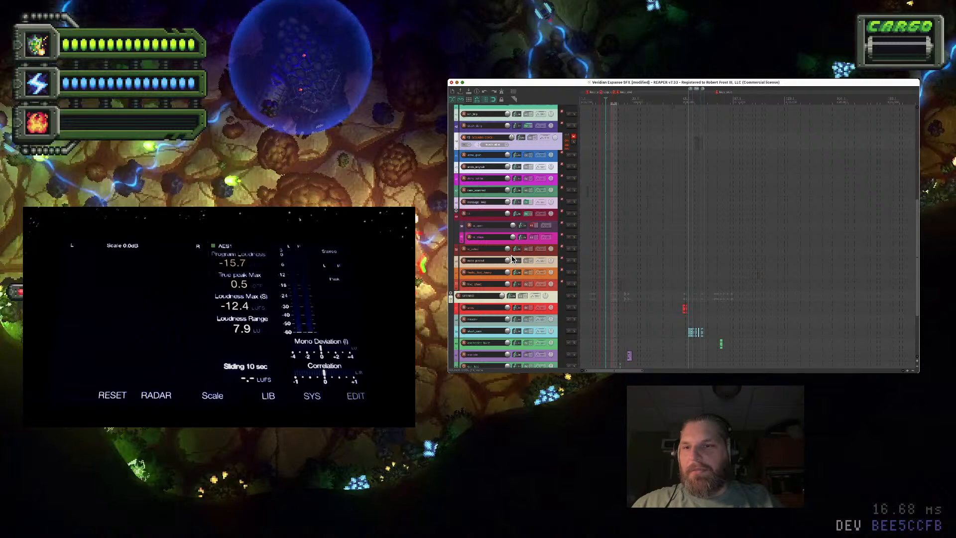
pyautogui.scroll(15, 513, 258)
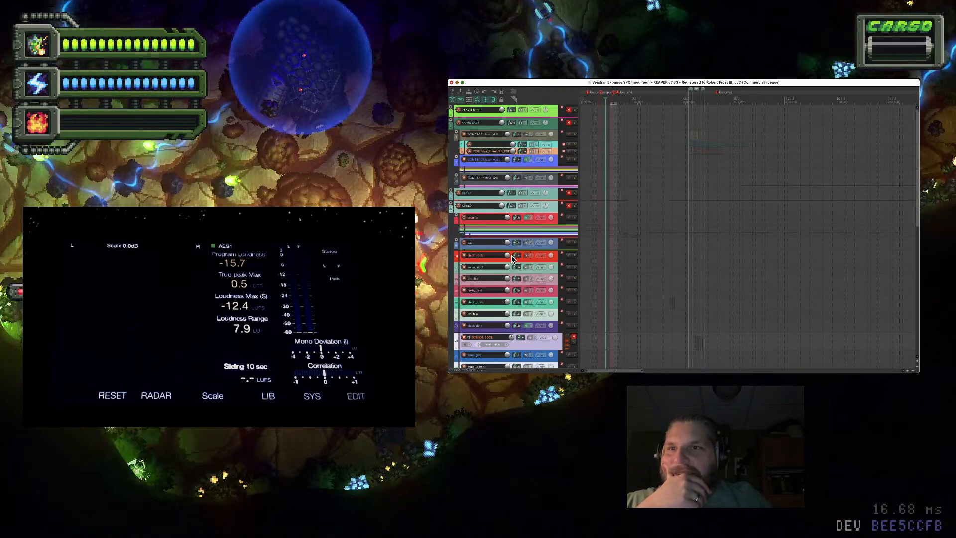
# Move the grey and blue subfolder tracks out of the dark green folder into the MONO folder
pyautogui.click(536, 137)
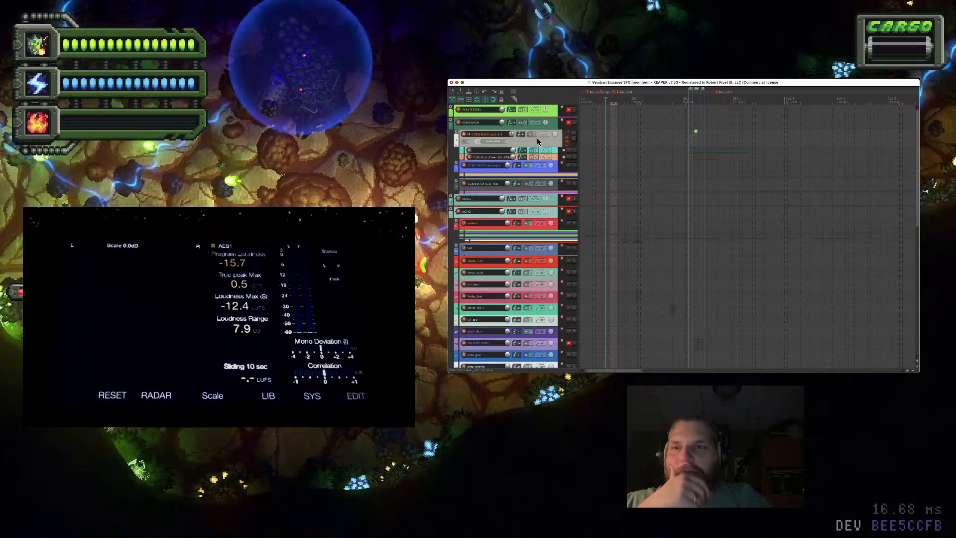
pyautogui.moveTo(537, 137); pyautogui.dragTo(529, 218)
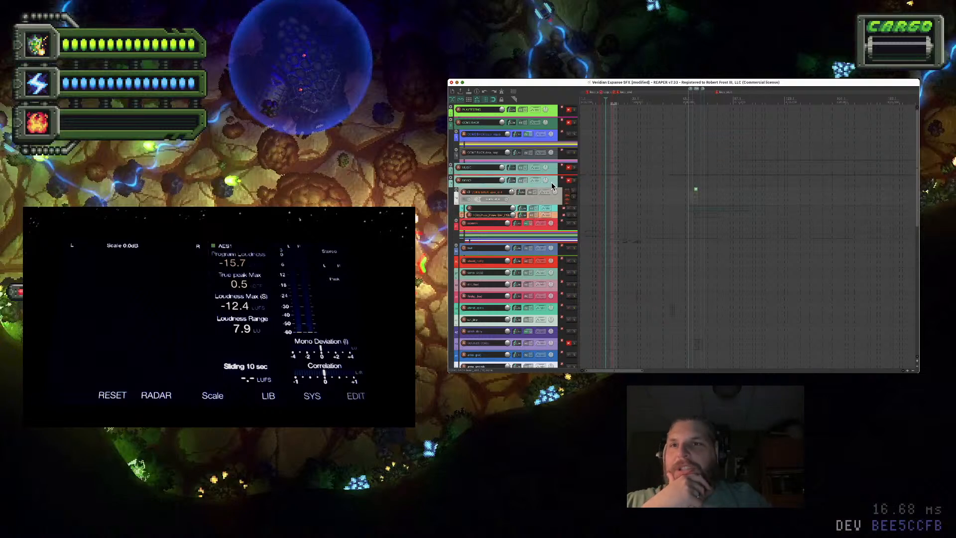
pyautogui.click(554, 136)
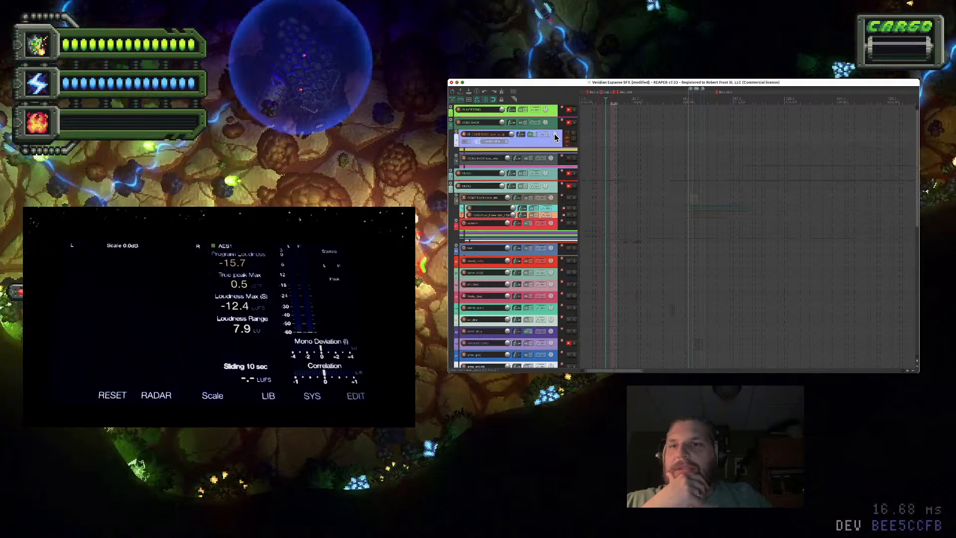
pyautogui.moveTo(550, 190); pyautogui.dragTo(550, 189)
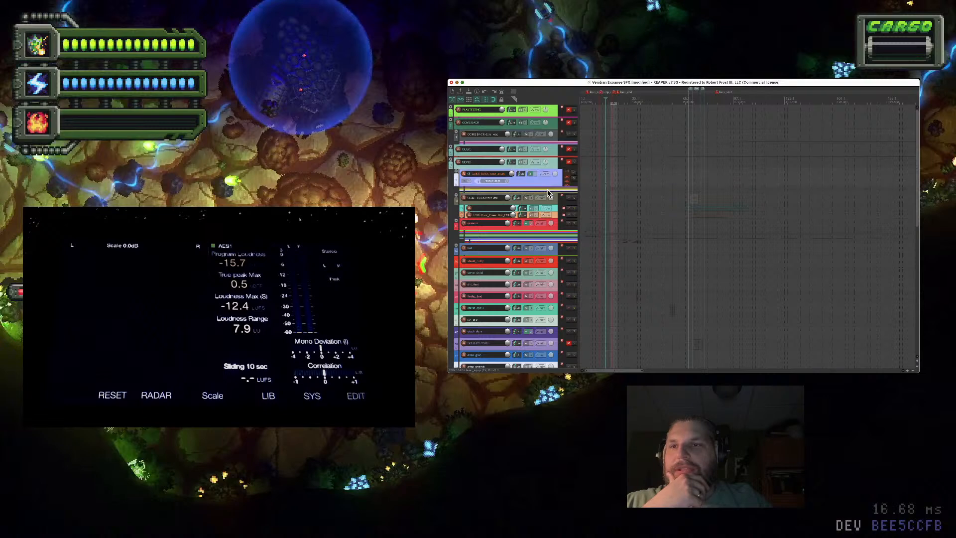
# Expand the blue subfolder in the MONO folder and play it soloed from just before its clustered items
pyautogui.scroll(-4, 691, 187)
pyautogui.scroll(-3, 692, 186)
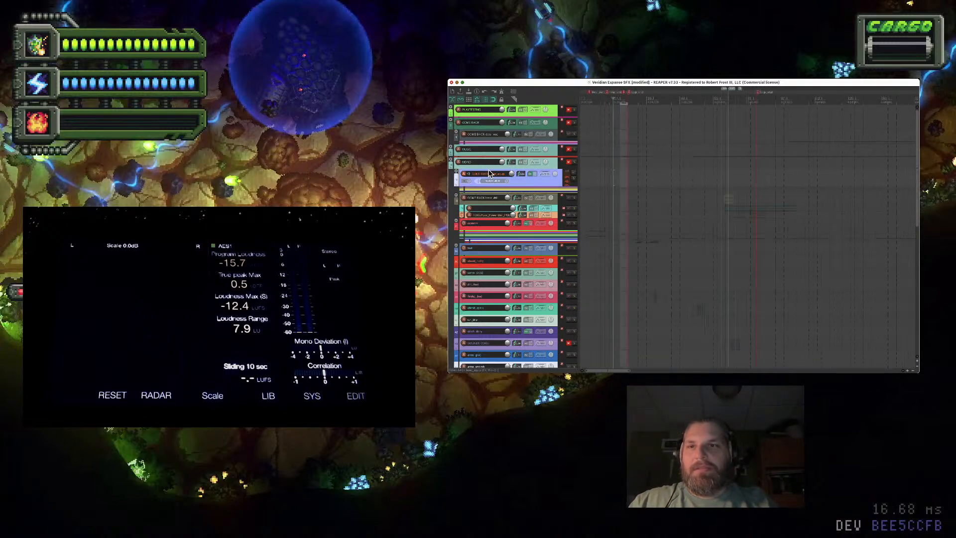
pyautogui.click(458, 174)
pyautogui.click(720, 194)
pyautogui.scroll(5, 718, 192)
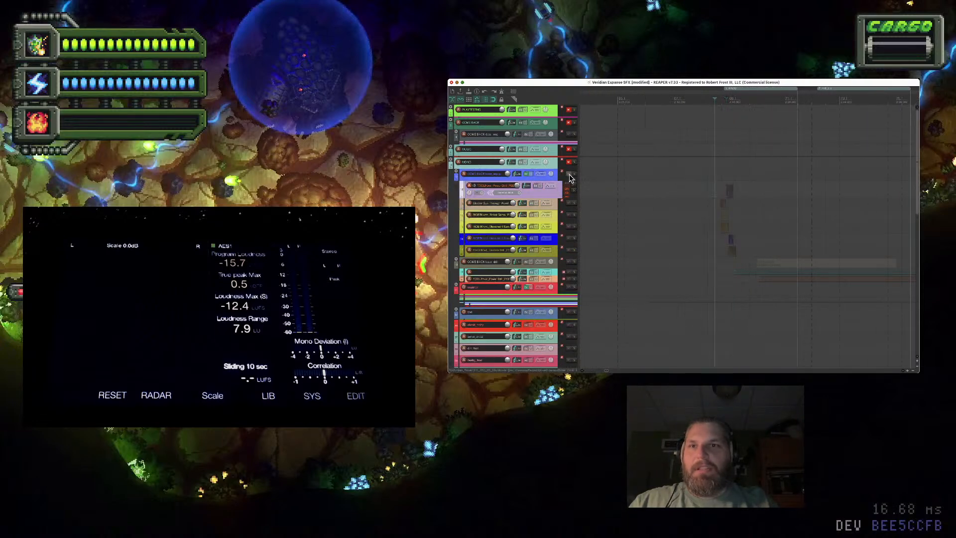
pyautogui.scroll(3, 762, 237)
pyautogui.press('space')
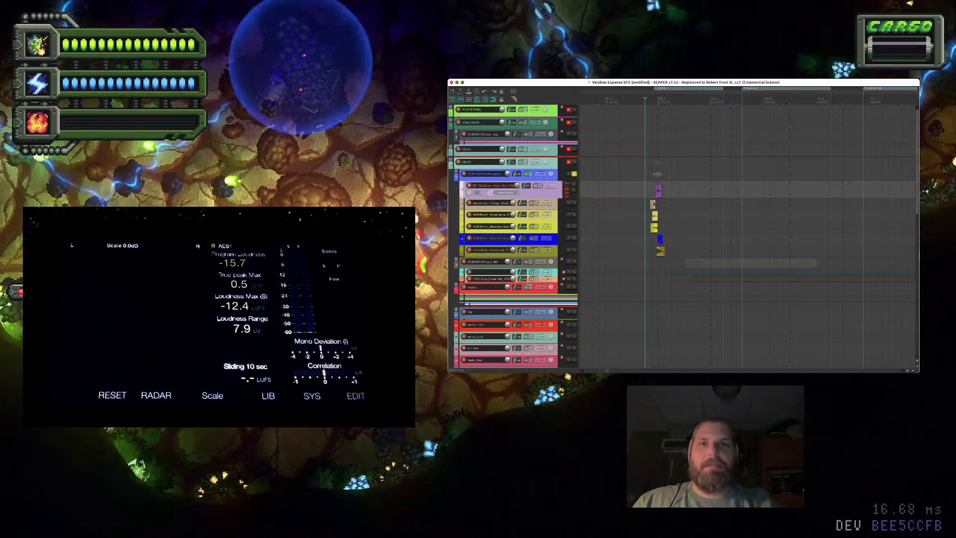
# Check REAPER's audio device settings in the preferences and accept them
pyautogui.moveTo(915, 269)
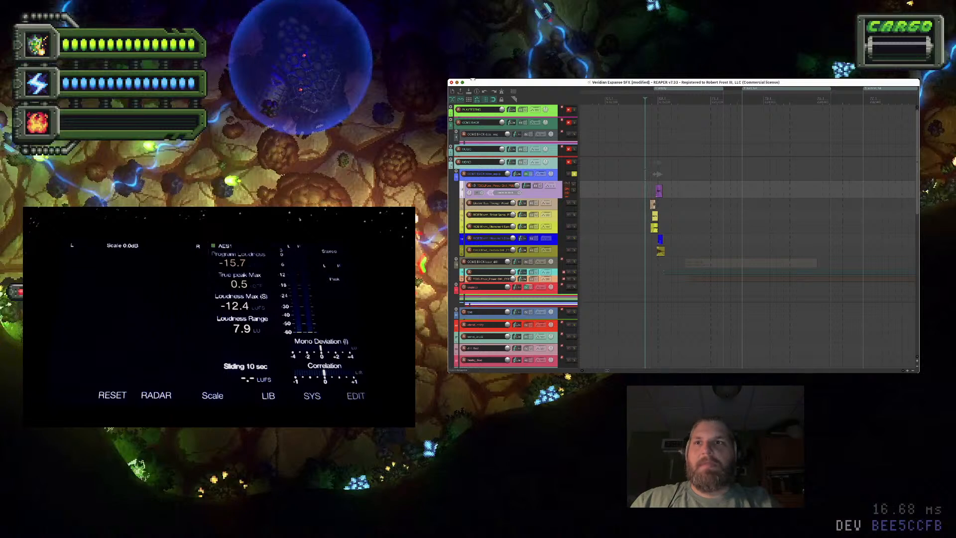
pyautogui.click(474, 78)
pyautogui.click(480, 82)
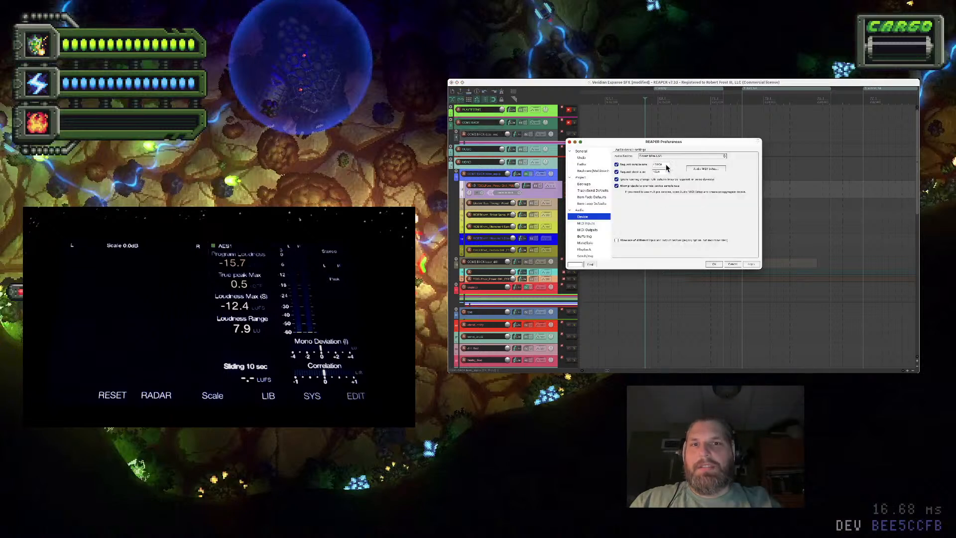
pyautogui.click(715, 265)
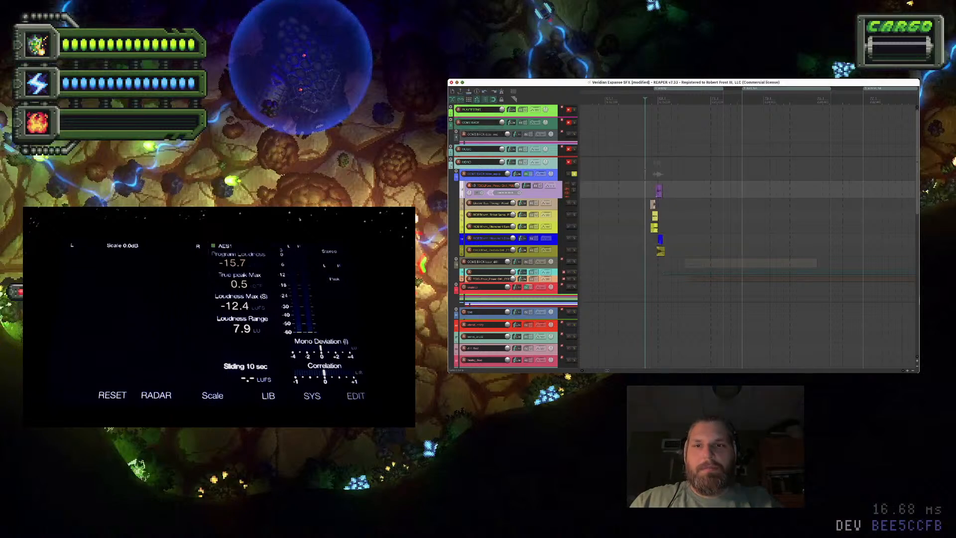
# Open Loopback to inspect the Meeting device's audio routing, and return to REAPER
pyautogui.moveTo(913, 307)
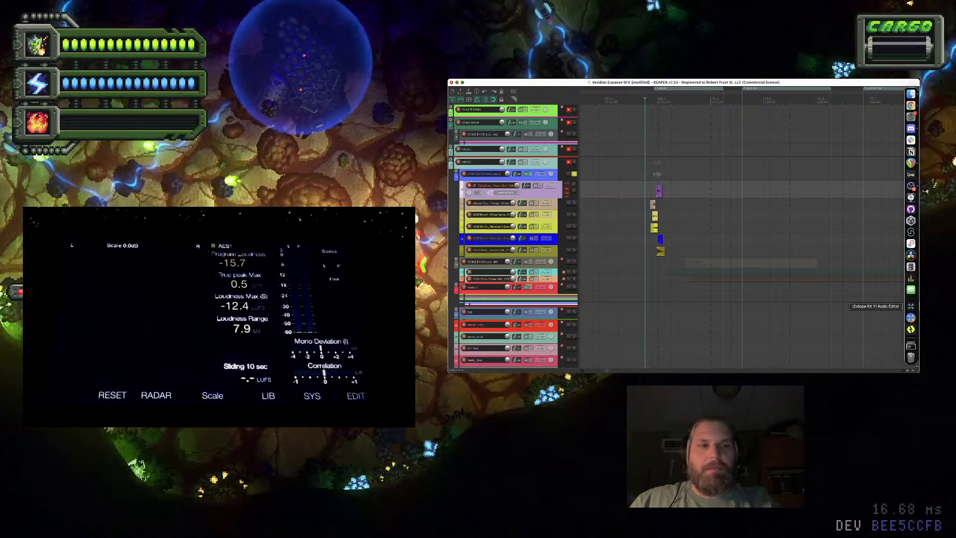
pyautogui.click(910, 244)
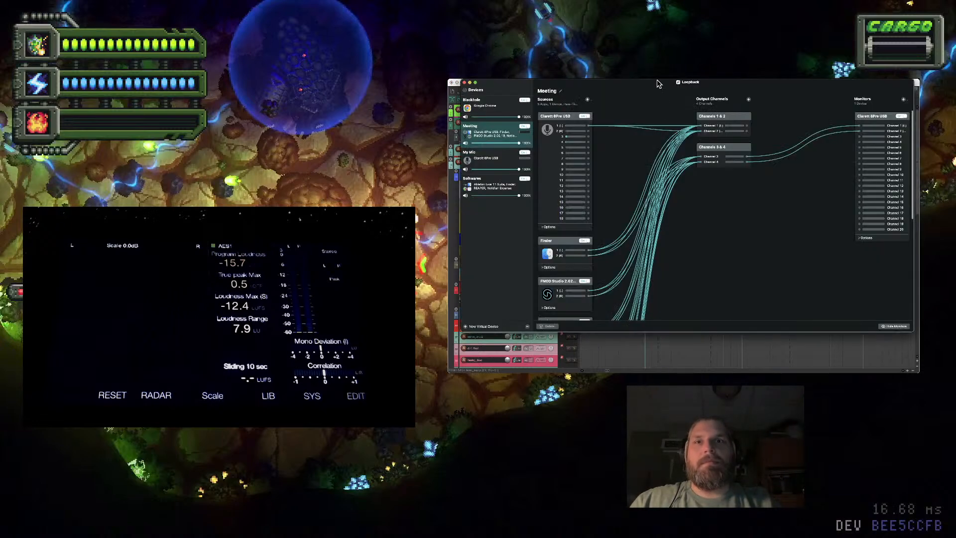
pyautogui.press('super+Tab')
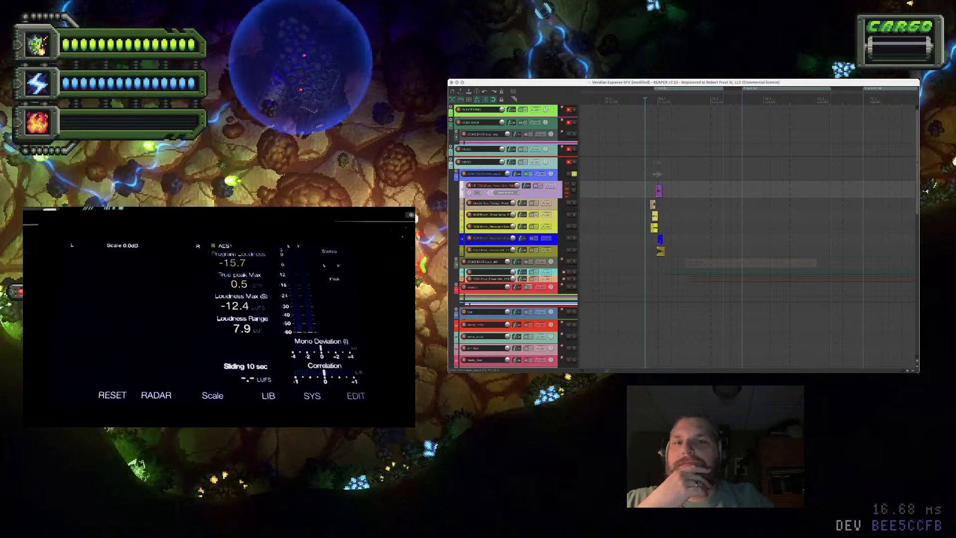
# Play the soloed blue subfolder repeatedly from just before its clustered items on the timeline
pyautogui.click(643, 197)
pyautogui.press('space')
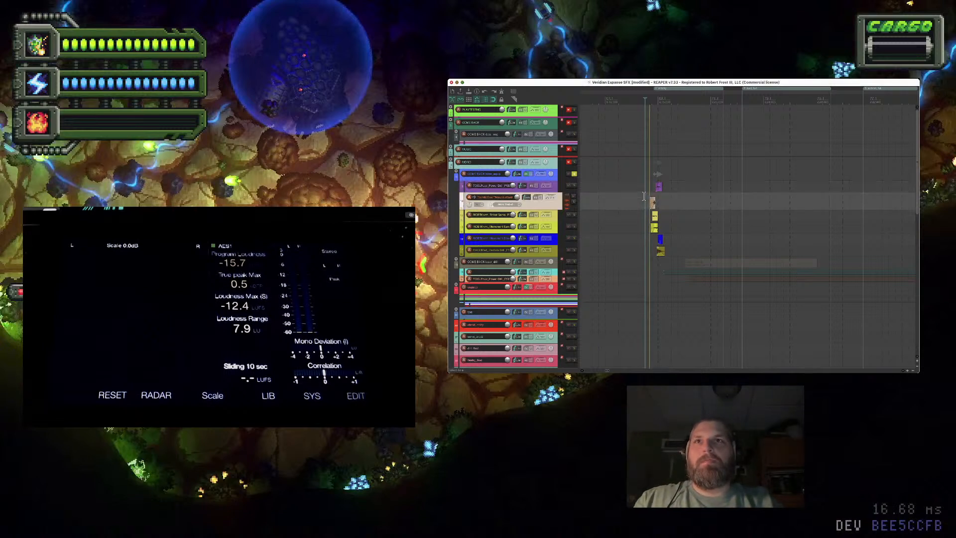
pyautogui.press('space')
pyautogui.press('space')
pyautogui.press('space')
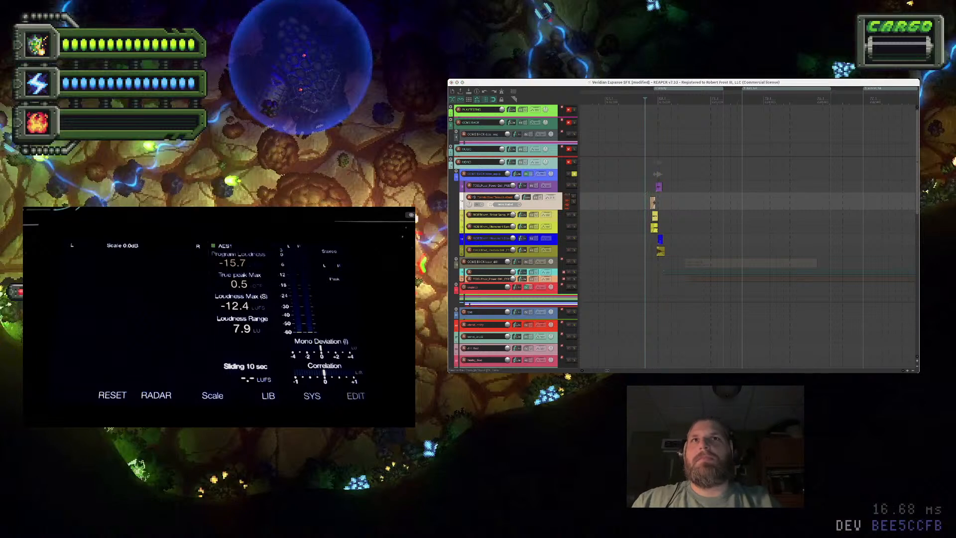
pyautogui.press('space')
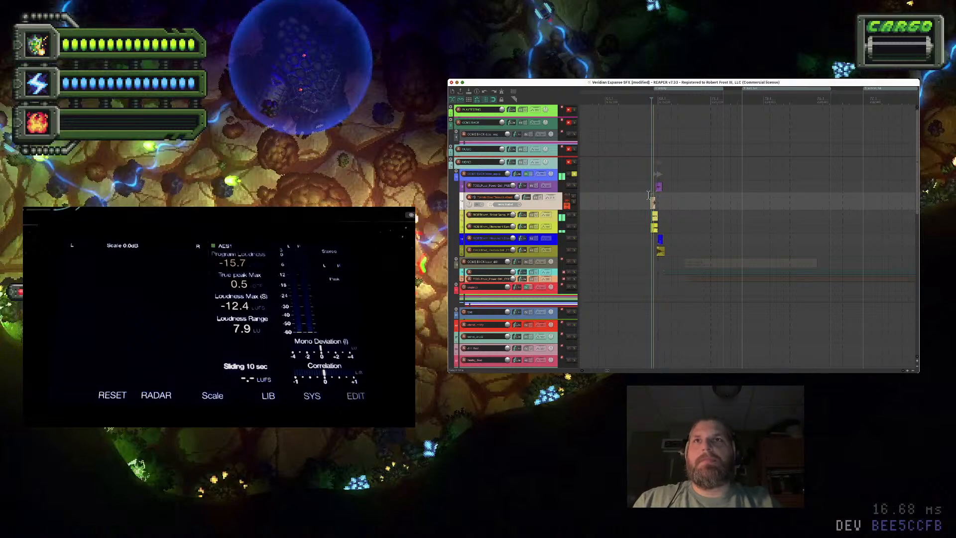
pyautogui.press('space')
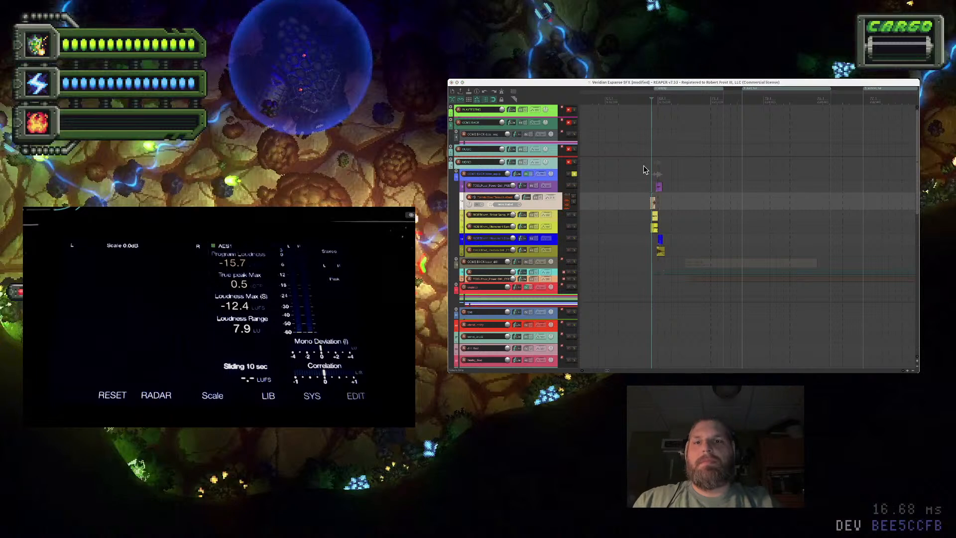
# Save the Veridian Expanse SFX project and reopen REAPER
pyautogui.press('super+Tab')
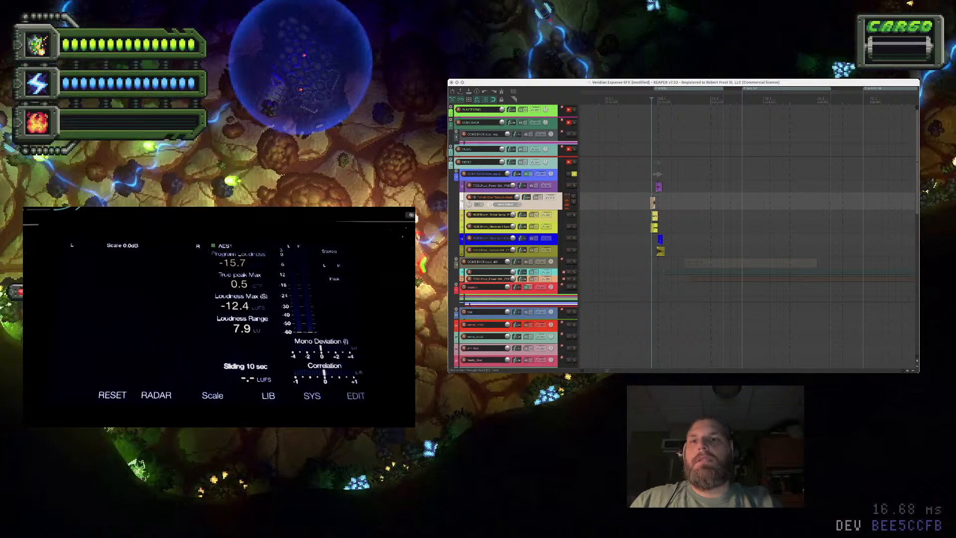
pyautogui.click(562, 85)
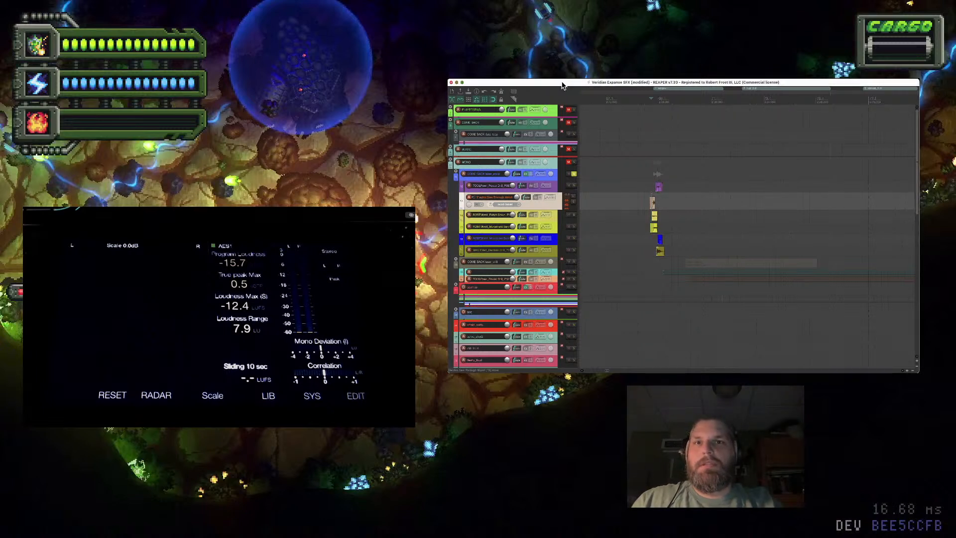
pyautogui.press('super+s')
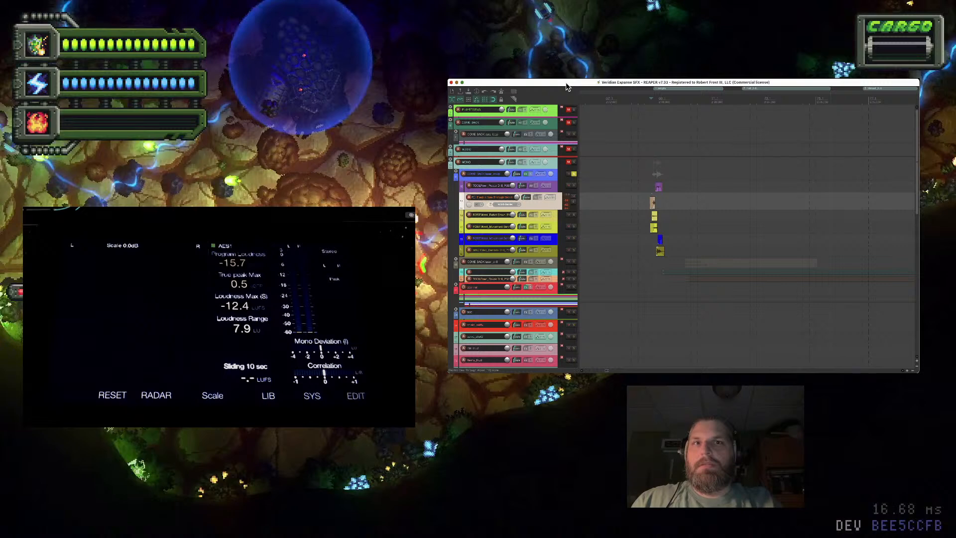
pyautogui.press('super+h')
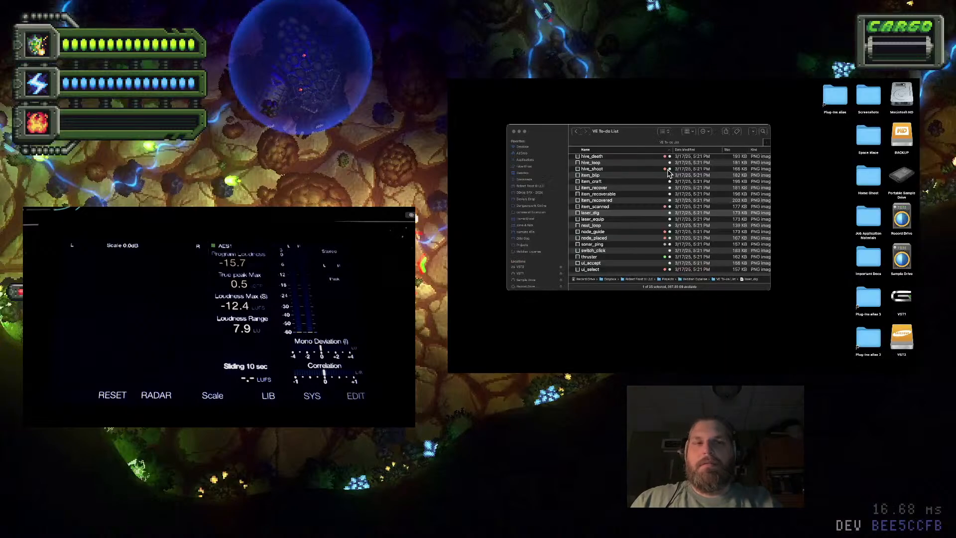
pyautogui.click(911, 164)
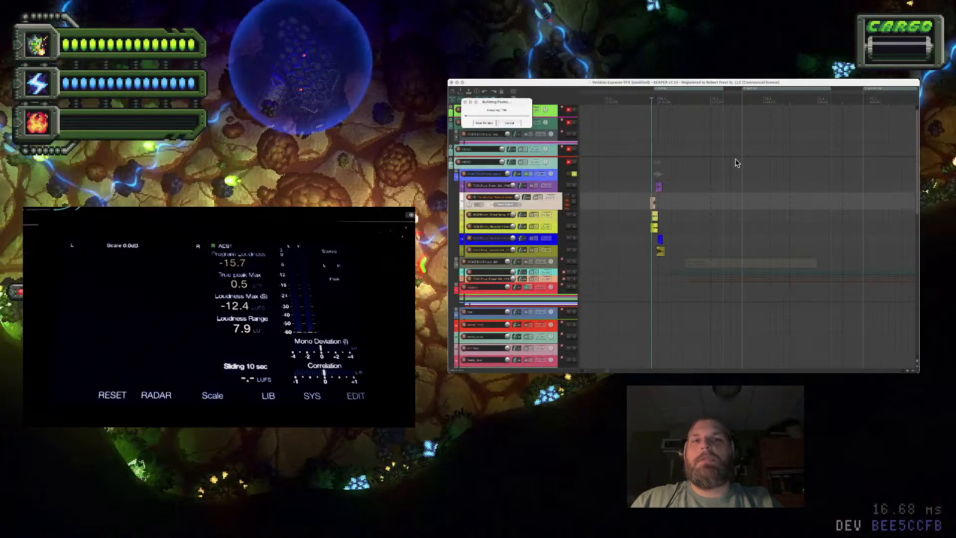
# Switch to Finder and preview gun_retract.wav in the sfx folder inside Renders
pyautogui.press('super+Tab')
pyautogui.press('super+Tab')
pyautogui.press('super+Tab')
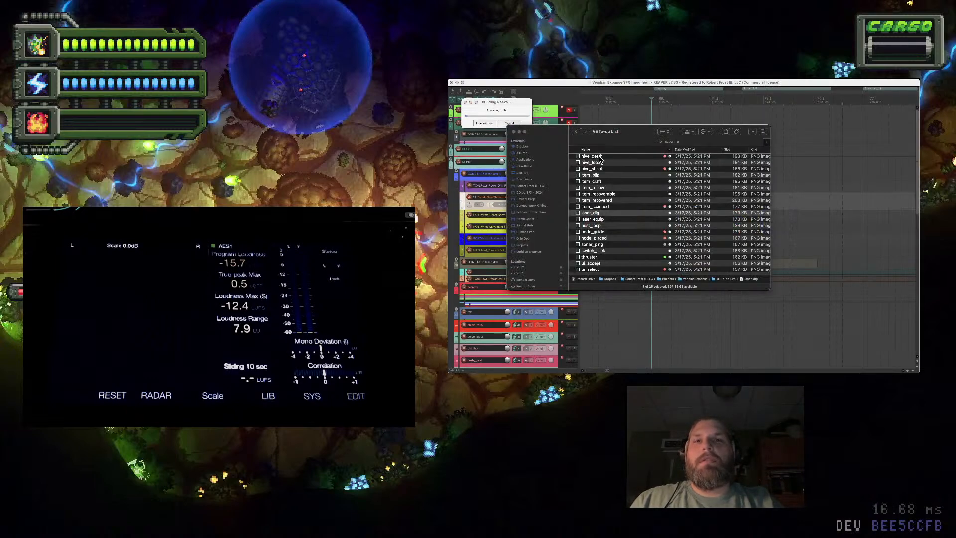
pyautogui.click(578, 133)
pyautogui.doubleClick(615, 171)
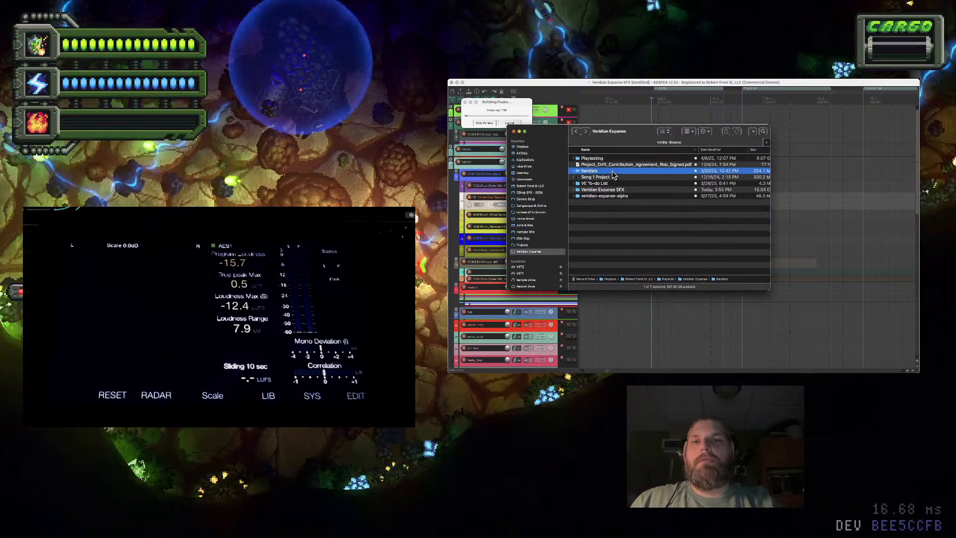
pyautogui.doubleClick(615, 164)
pyautogui.click(617, 166)
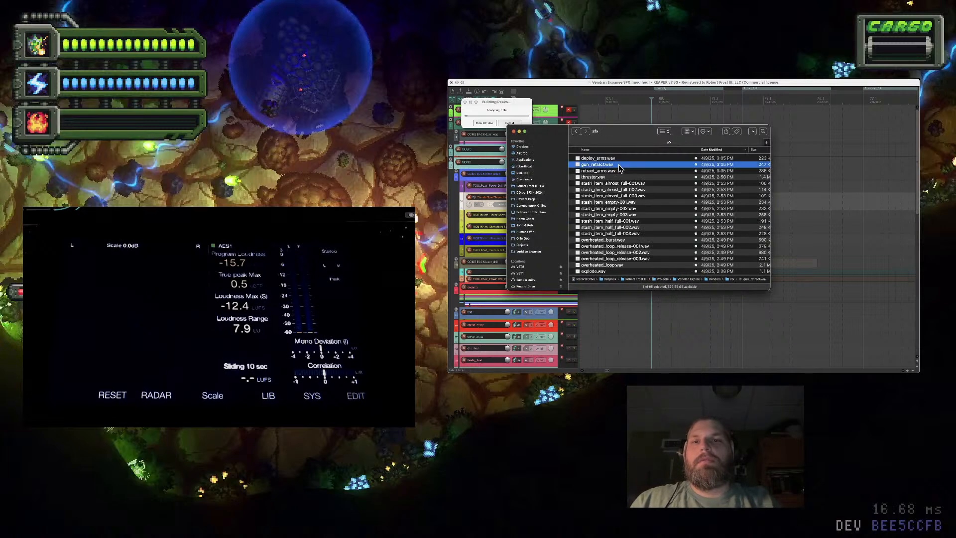
pyautogui.press('space')
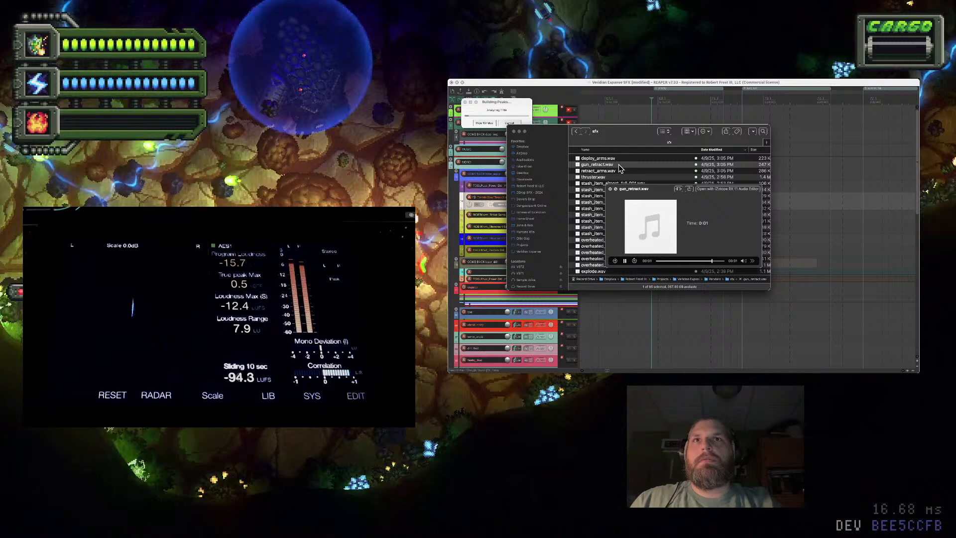
pyautogui.press('space')
# Return to REAPER and audition the soloed blue subfolder from just before its first item
pyautogui.click(784, 82)
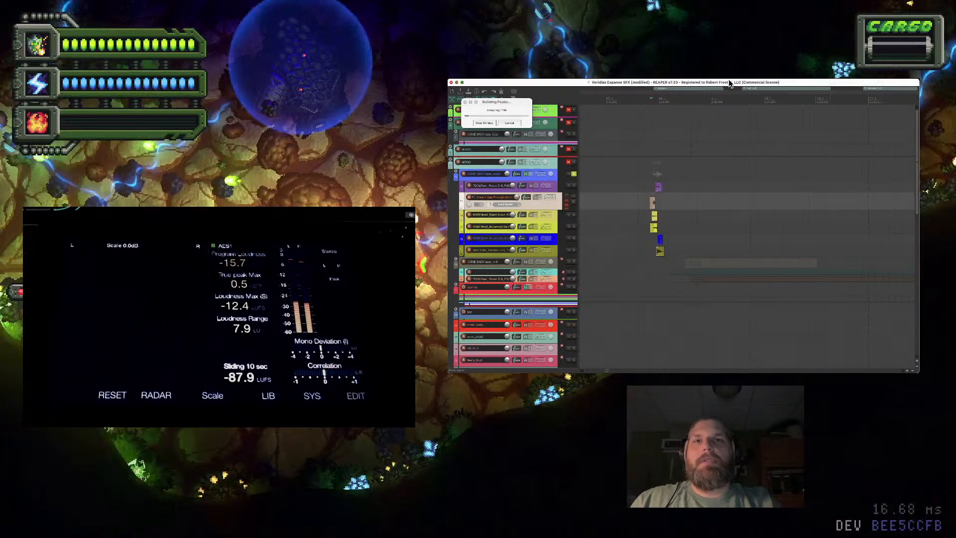
pyautogui.click(629, 206)
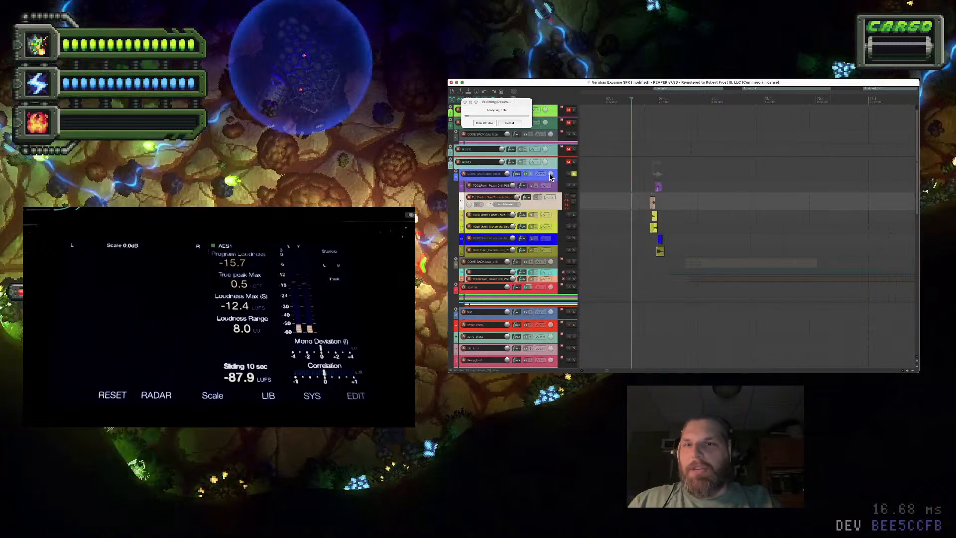
pyautogui.click(643, 182)
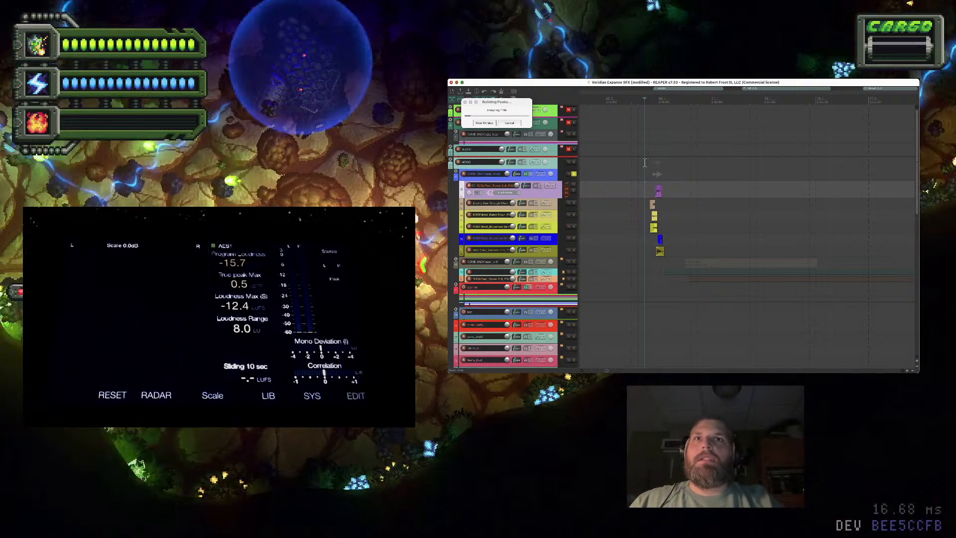
pyautogui.click(647, 199)
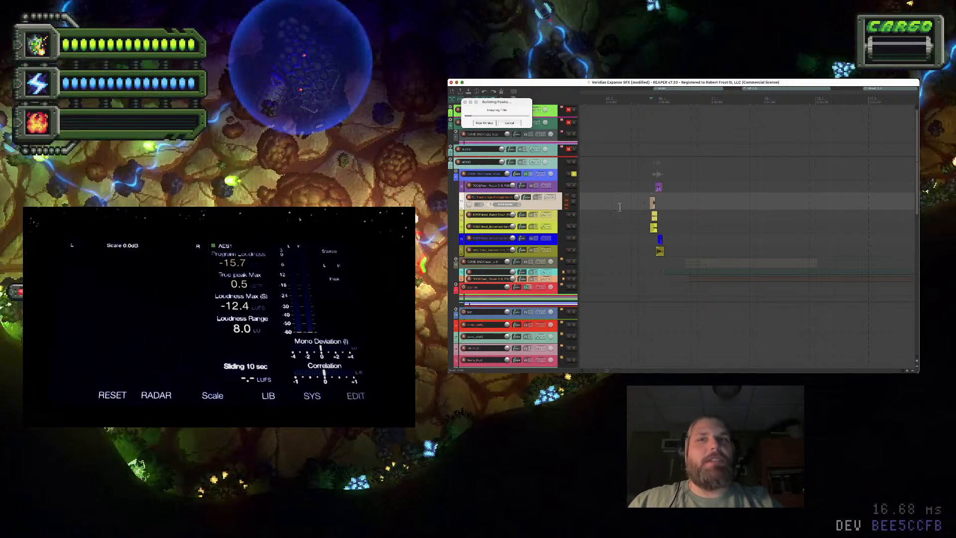
pyautogui.scroll(3, 646, 198)
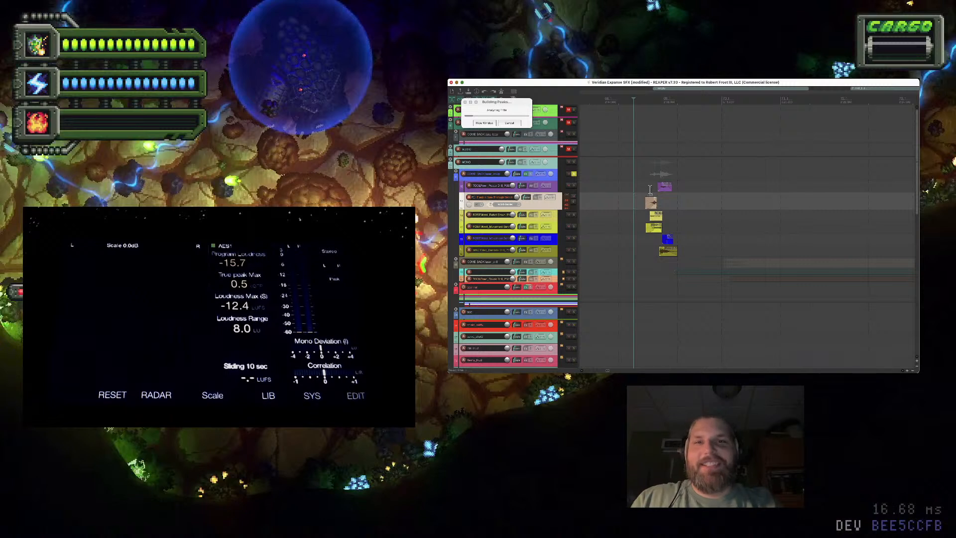
pyautogui.click(645, 189)
pyautogui.press('space')
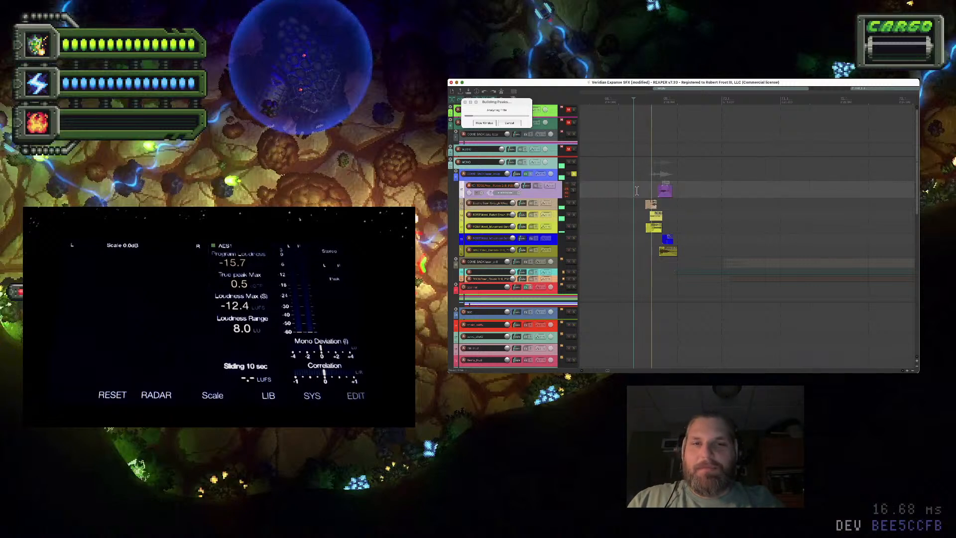
# Replay the soloed items from partway into the first overlapping ones
pyautogui.scroll(2, 622, 190)
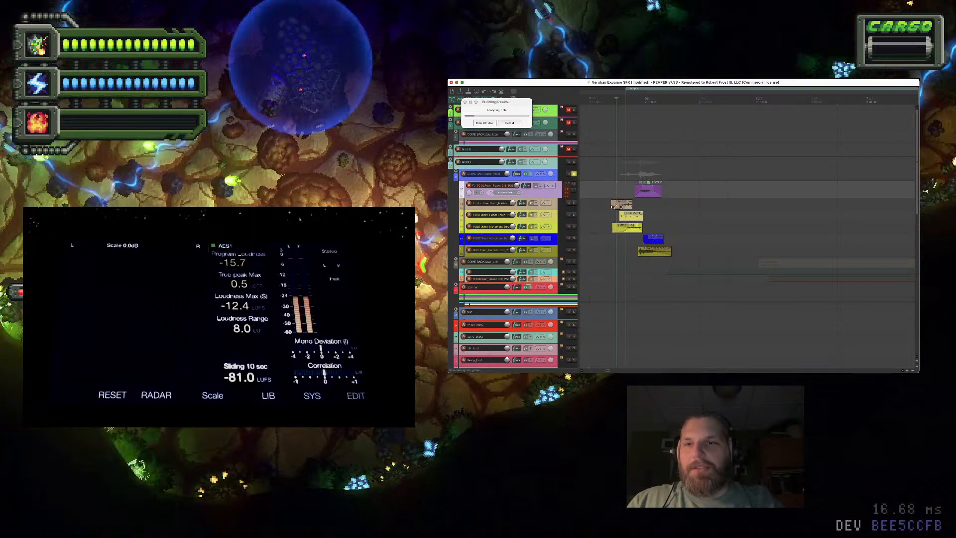
pyautogui.scroll(-3, 612, 206)
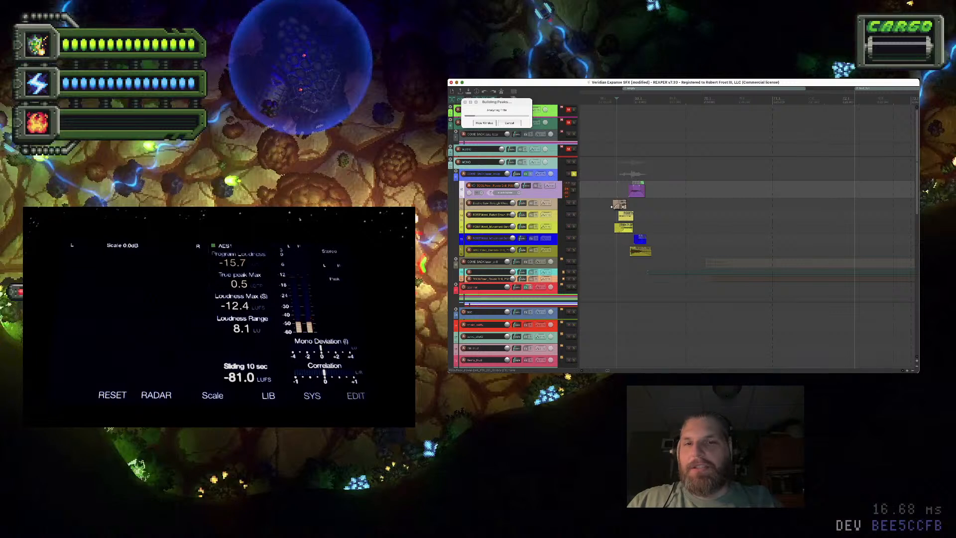
pyautogui.scroll(5, 612, 206)
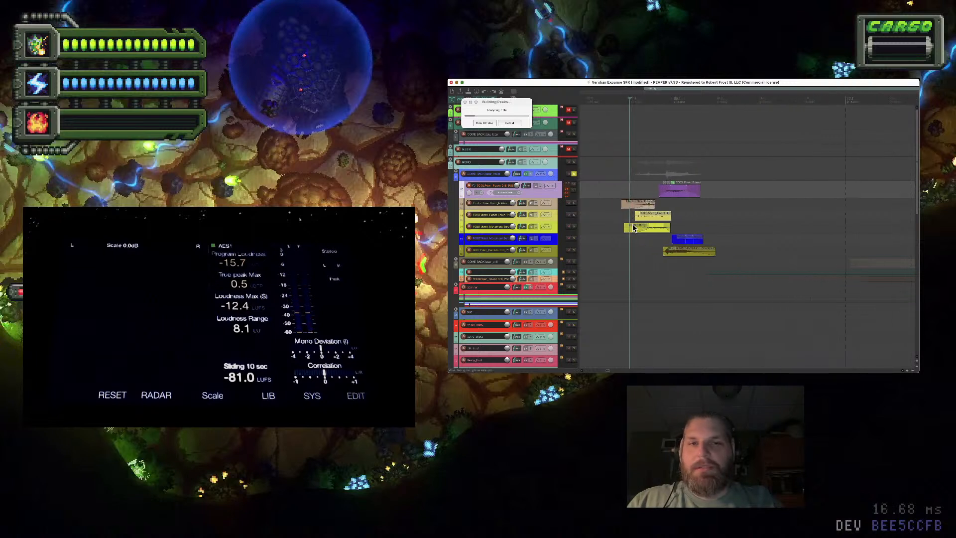
pyautogui.press('space')
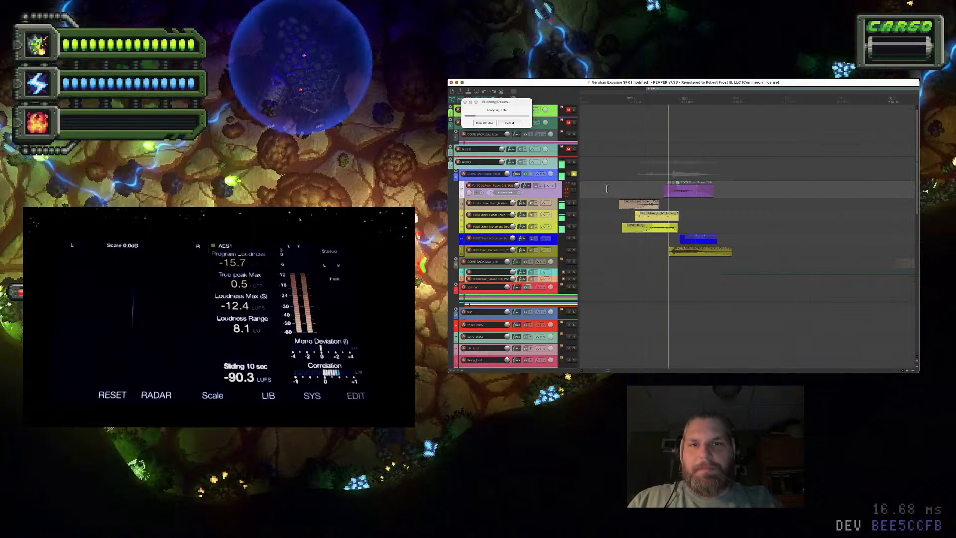
# Fine-tune the end of the olive item on the lowest track of the soloed blue subfolder
pyautogui.click(730, 251)
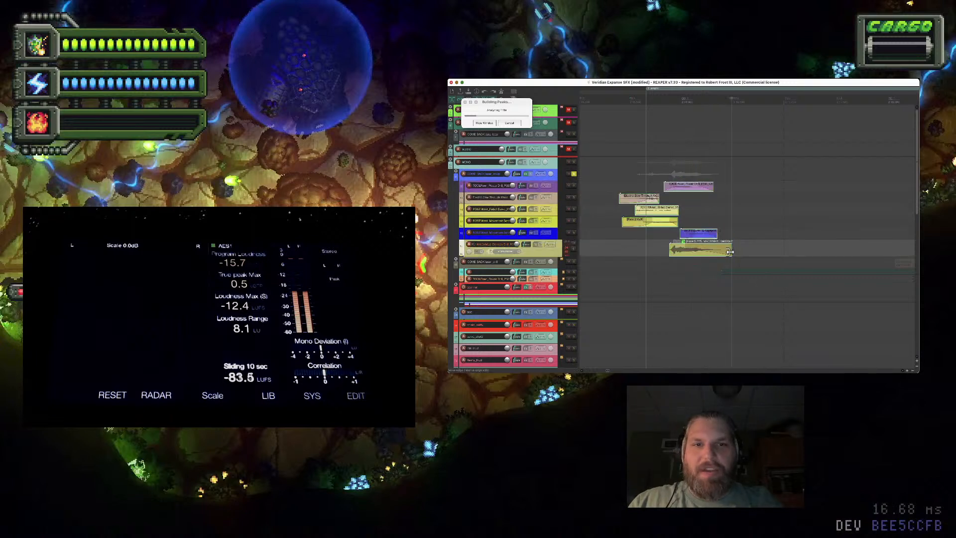
pyautogui.click(725, 228)
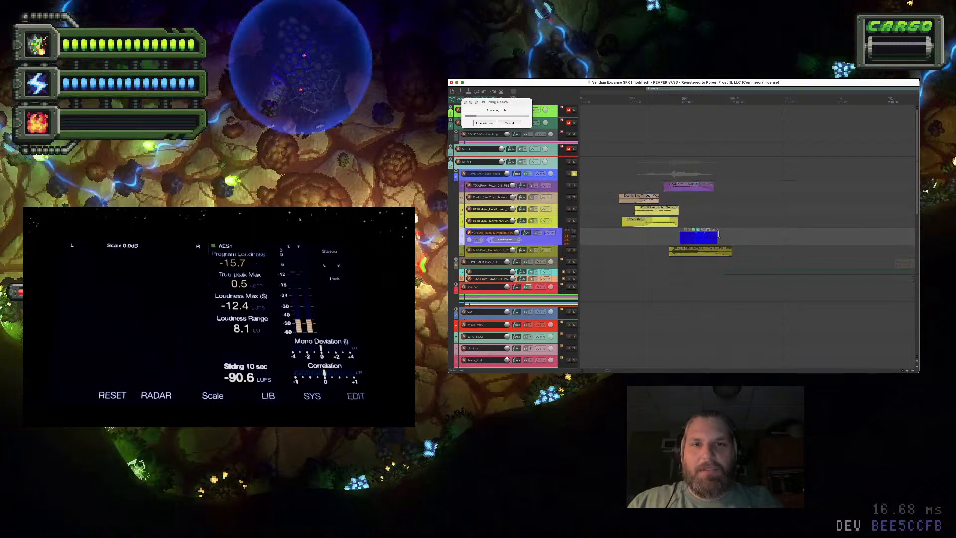
pyautogui.click(731, 253)
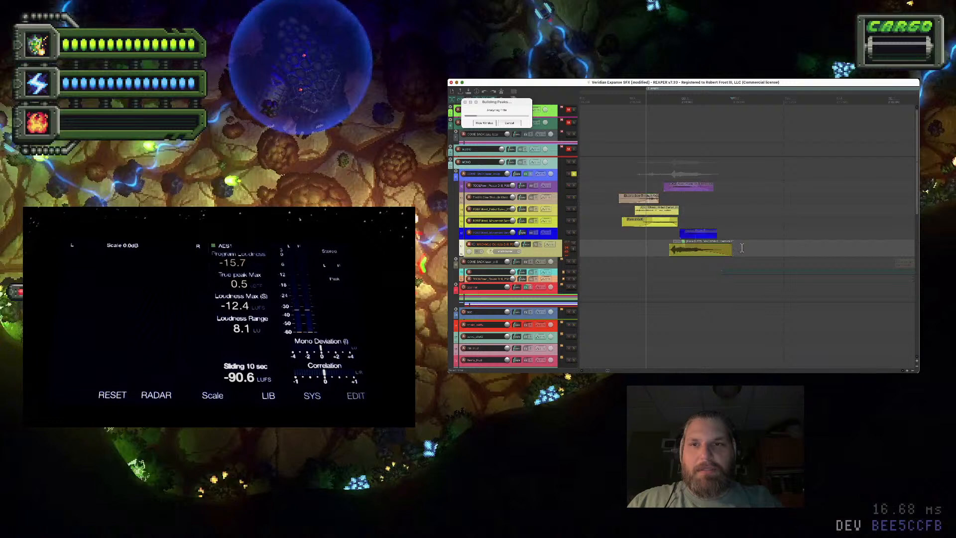
pyautogui.click(623, 186)
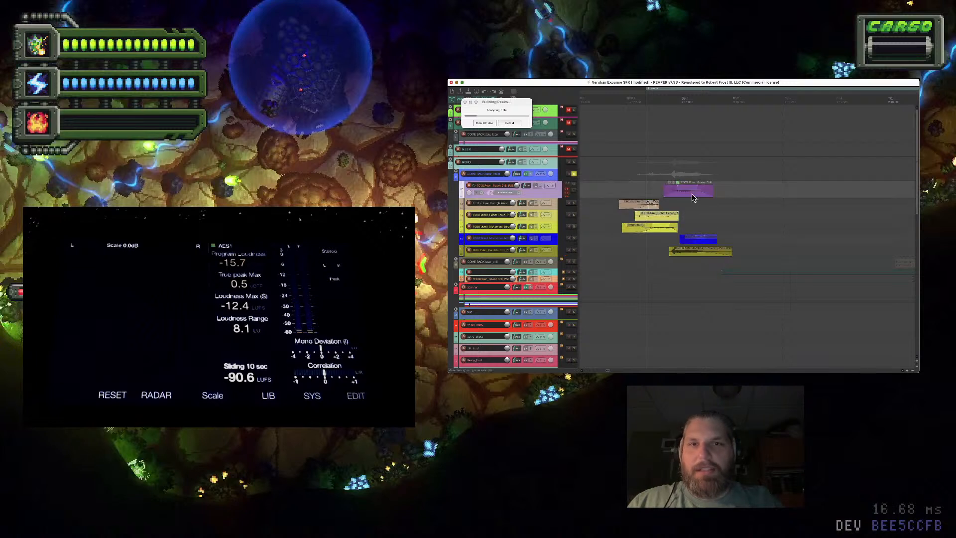
pyautogui.click(712, 253)
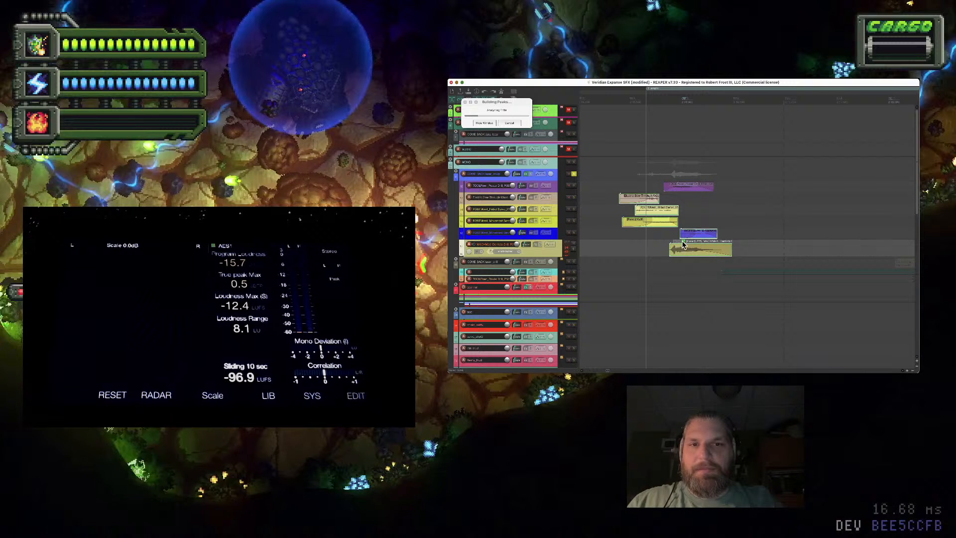
pyautogui.click(730, 249)
pyautogui.moveTo(733, 249); pyautogui.dragTo(734, 249)
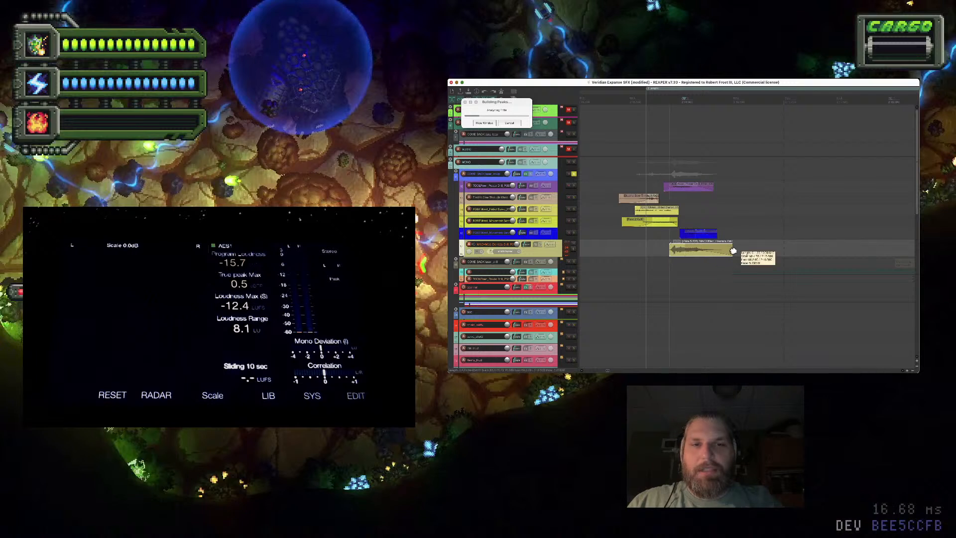
pyautogui.click(512, 121)
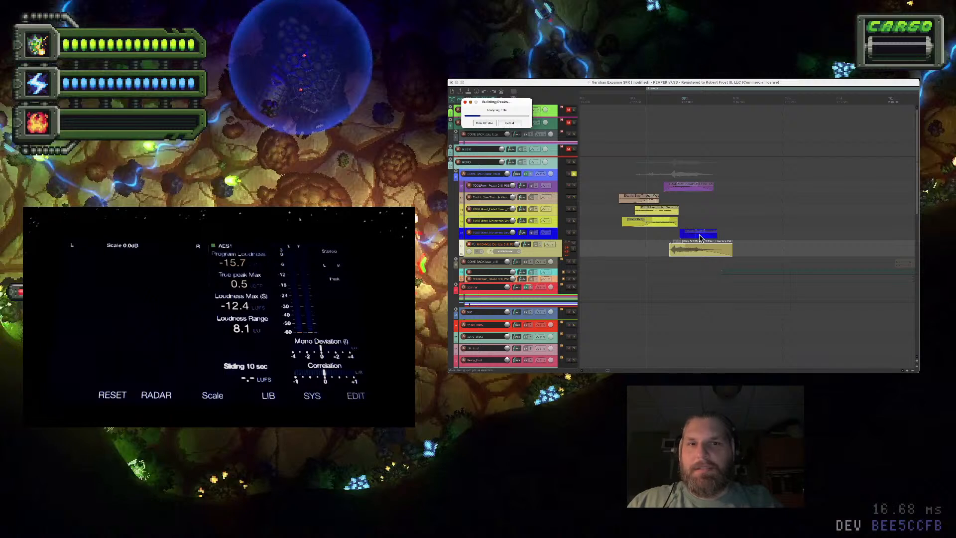
# Shorten the ends of the olive and blue items so the subfolder's final sounds stop earlier
pyautogui.click(748, 248)
pyautogui.click(686, 191)
pyautogui.moveTo(713, 189)
pyautogui.mouseDown()
pyautogui.moveTo(769, 191)
pyautogui.moveTo(712, 192)
pyautogui.mouseUp()
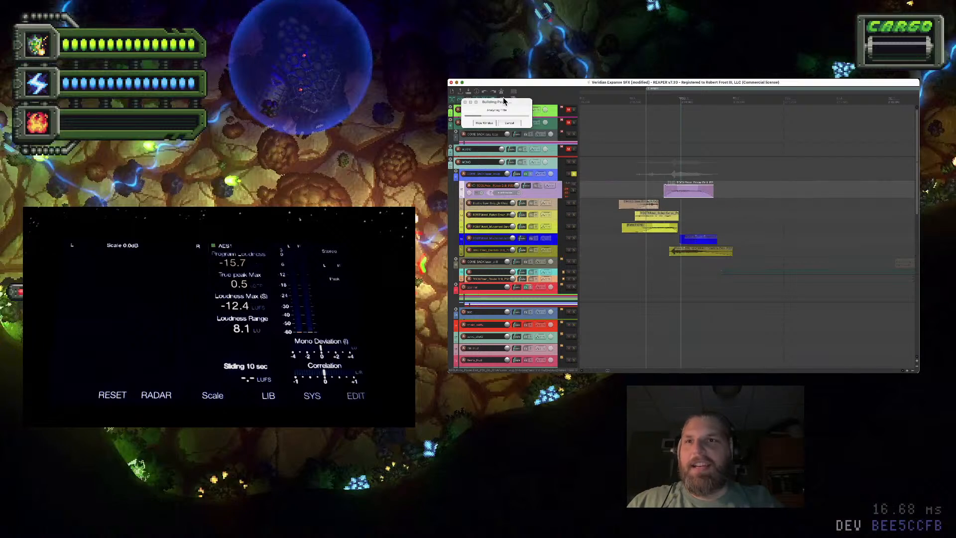
pyautogui.click(707, 250)
pyautogui.moveTo(731, 252); pyautogui.dragTo(710, 233)
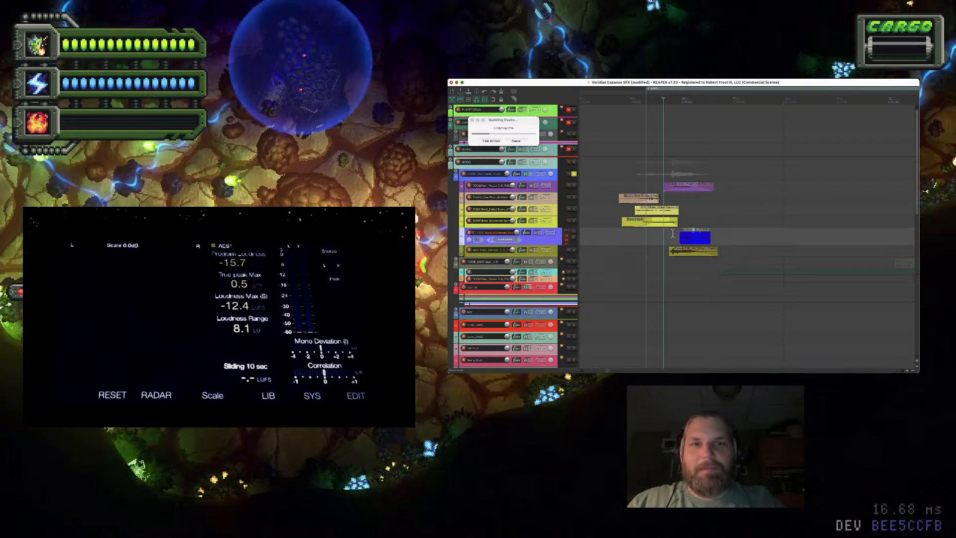
# Audition the shortened items from just before the tan item begins
pyautogui.press('space')
pyautogui.click(607, 238)
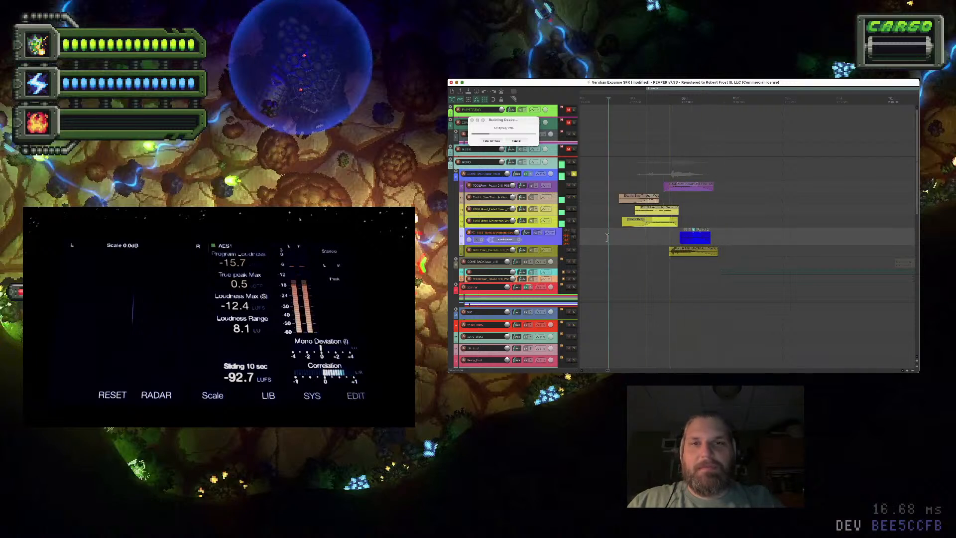
pyautogui.press('space')
# Trim the ends of both yellow items, shift the purple, blue and olive items slightly earlier, and replay the sequence
pyautogui.moveTo(677, 211); pyautogui.dragTo(666, 214)
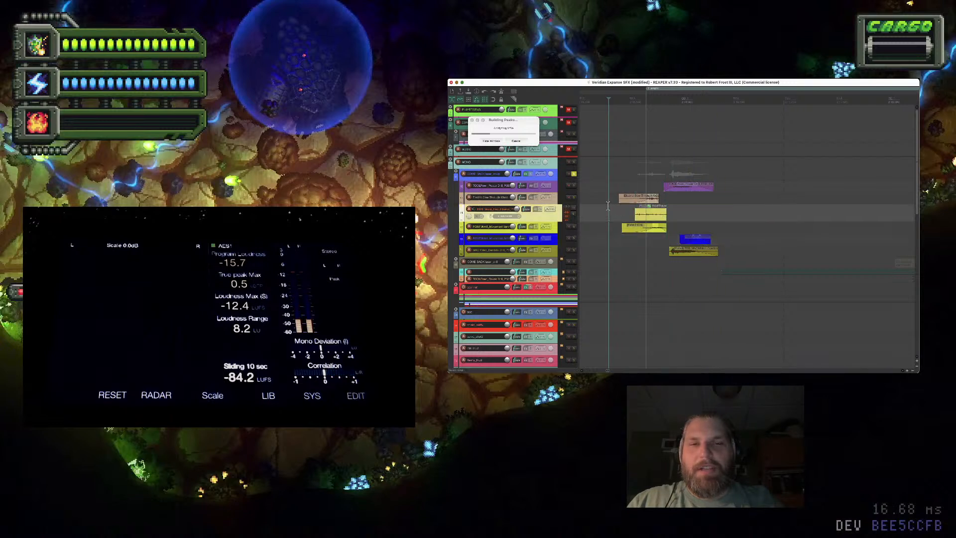
pyautogui.click(692, 191)
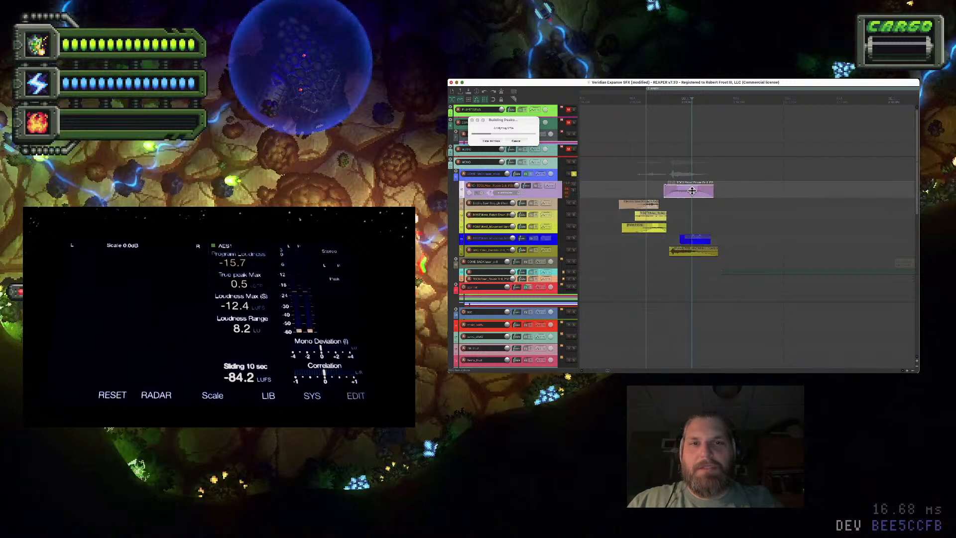
pyautogui.click(700, 251)
pyautogui.moveTo(698, 240); pyautogui.dragTo(687, 240)
pyautogui.press('space')
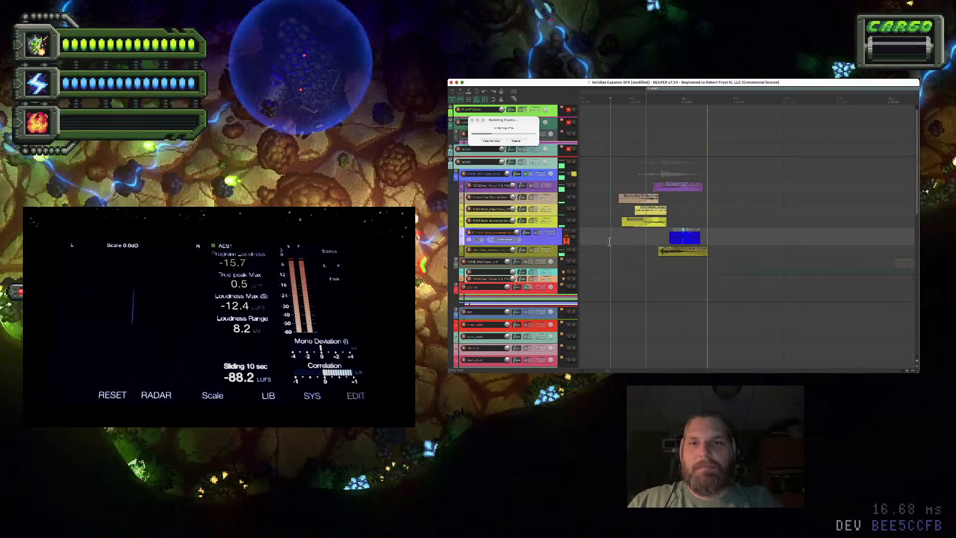
# Extend the tan item's end to almost the end of the yellow items and audition its track in solo
pyautogui.click(657, 199)
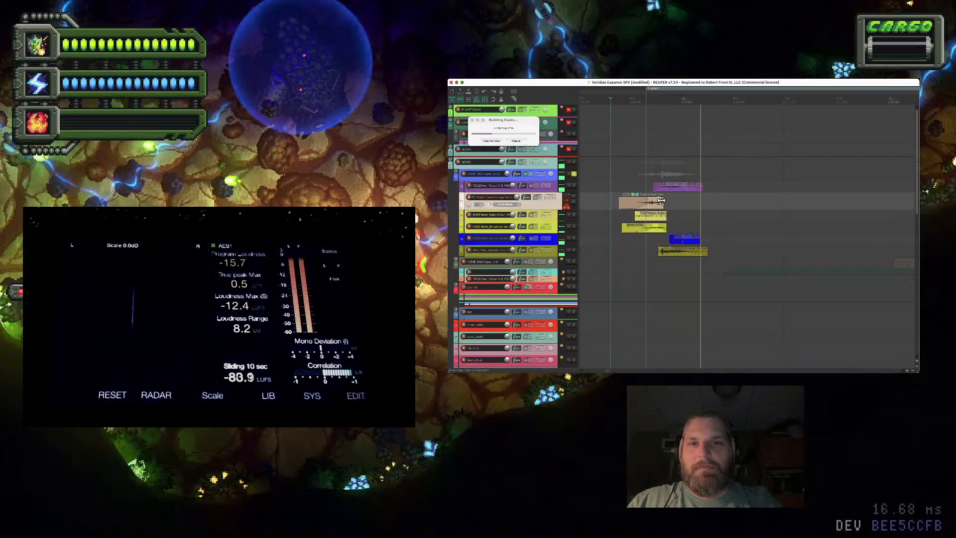
pyautogui.click(573, 203)
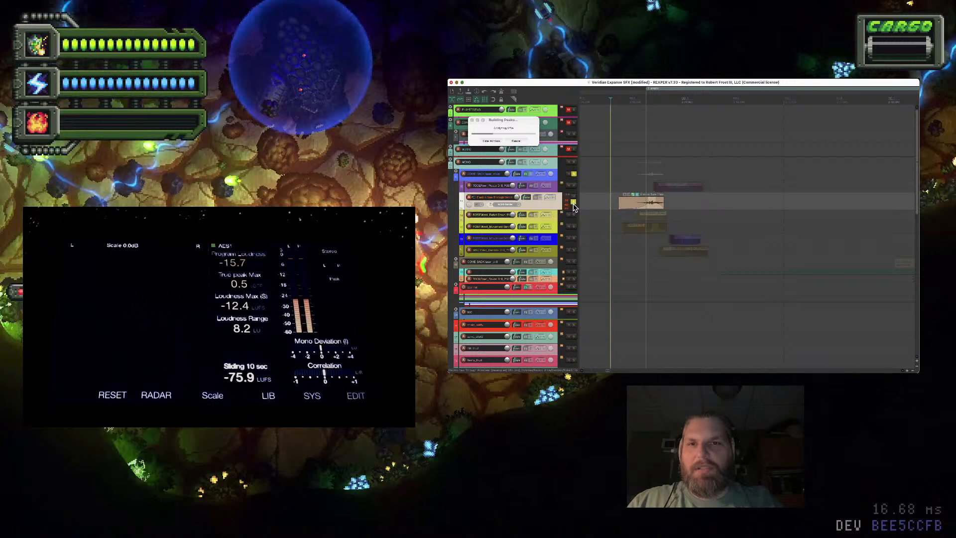
pyautogui.scroll(4, 663, 204)
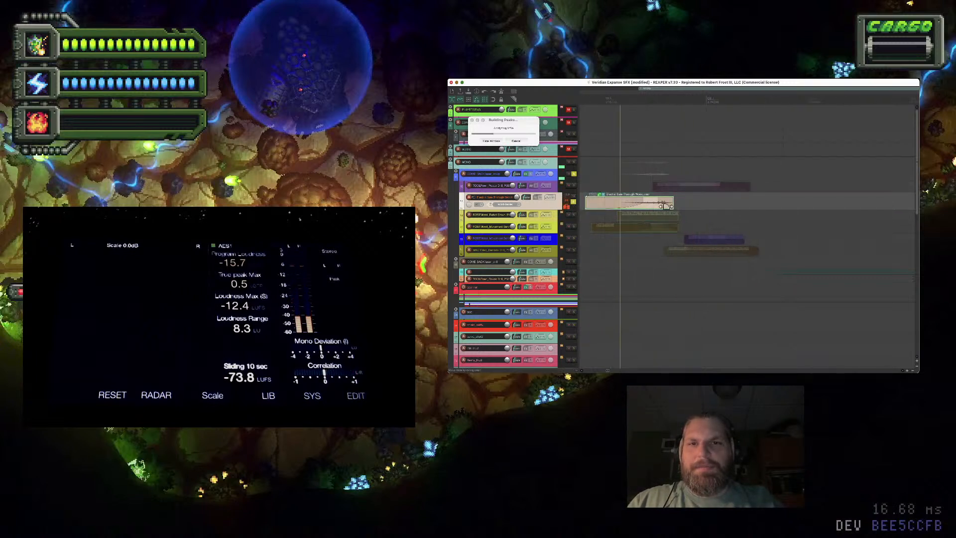
pyautogui.press('Down')
pyautogui.press('Down')
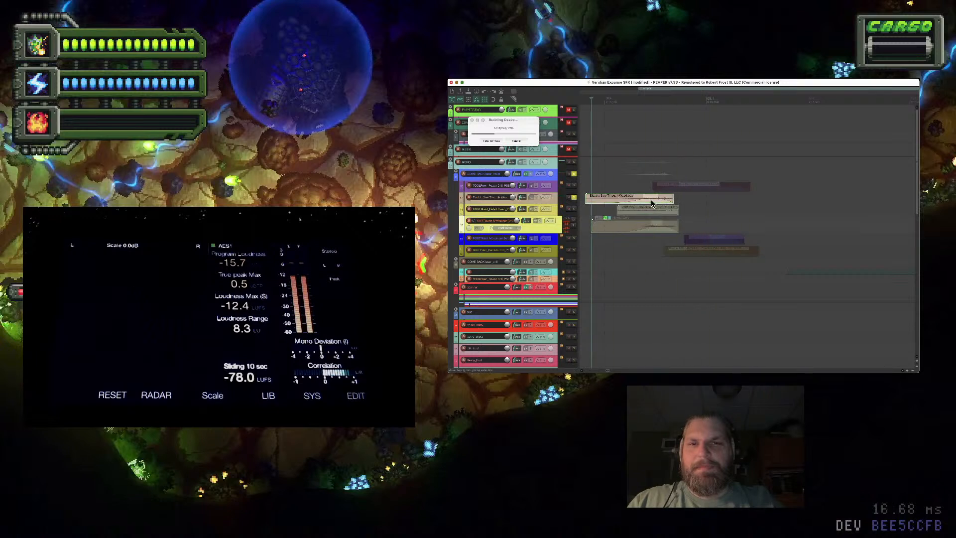
pyautogui.click(573, 198)
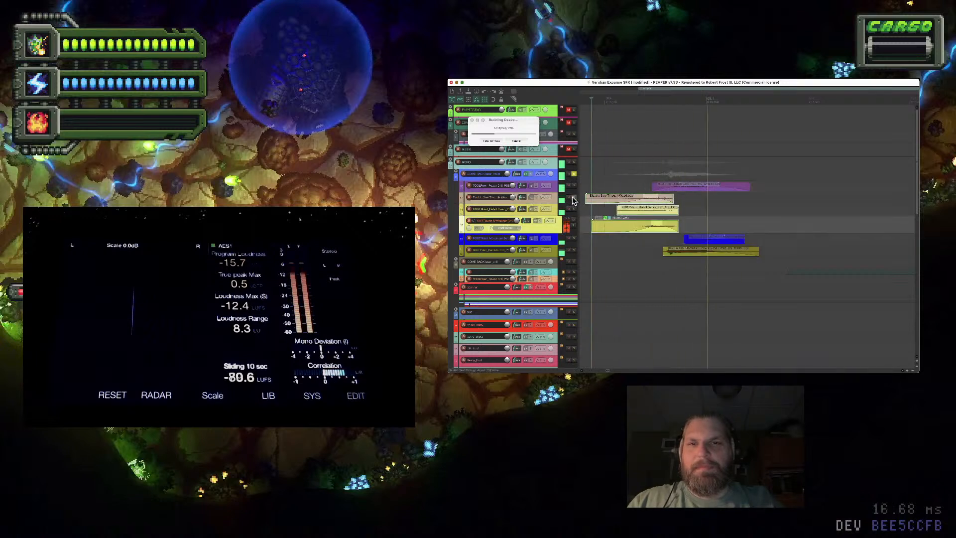
# Play the subfolder with the tan track muted and unmuted to compare its contribution
pyautogui.scroll(-5, 597, 204)
pyautogui.click(602, 206)
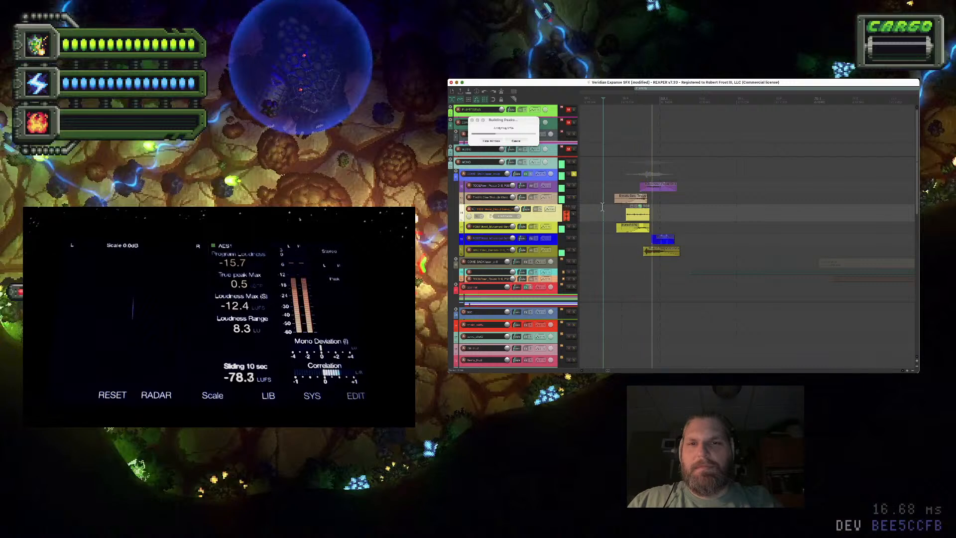
pyautogui.press('space')
pyautogui.click(554, 199)
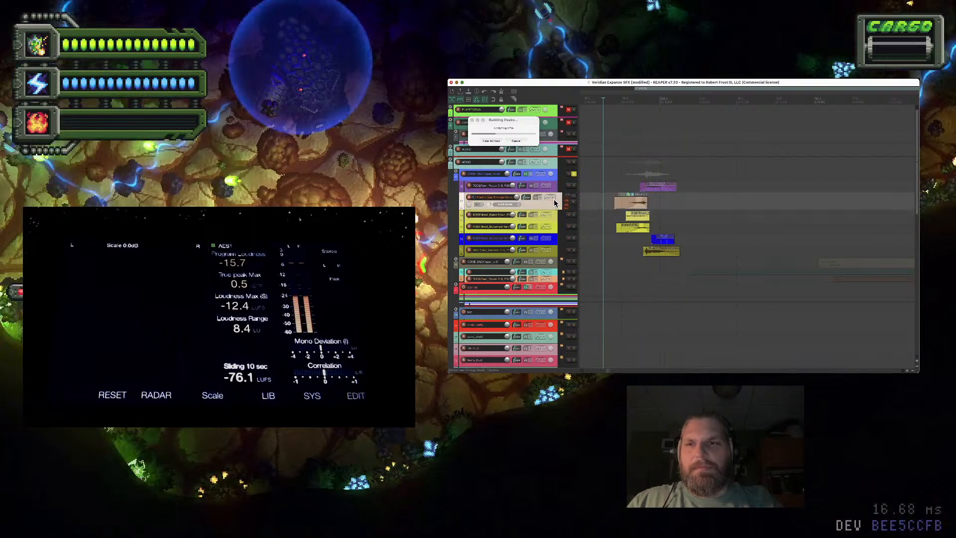
pyautogui.click(573, 197)
pyautogui.press('space')
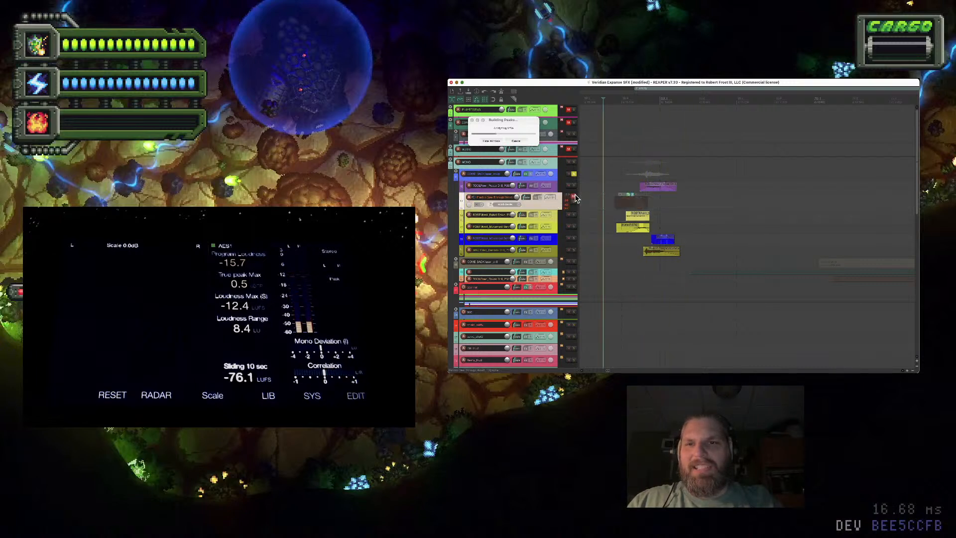
pyautogui.click(573, 198)
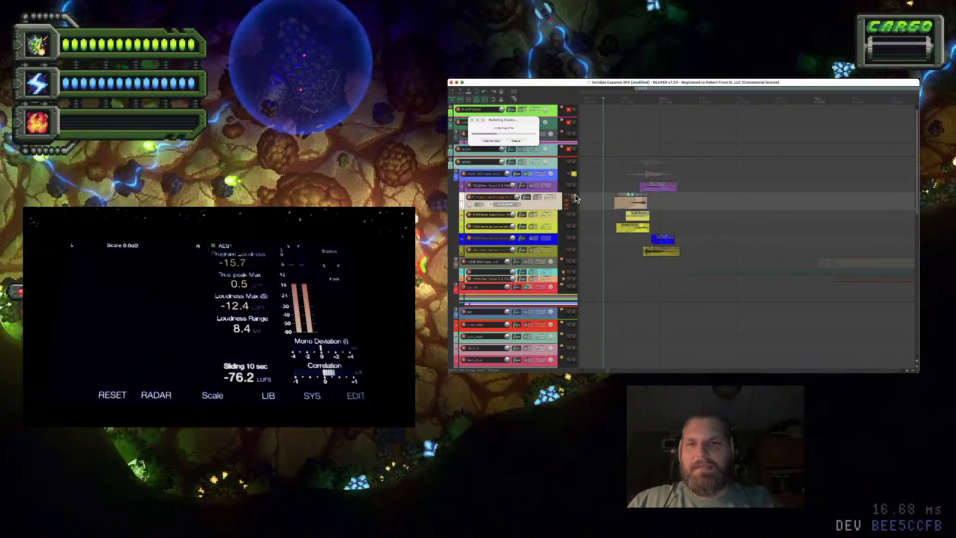
# Solo the lower yellow track, examine its item up close, and release the solo
pyautogui.click(573, 227)
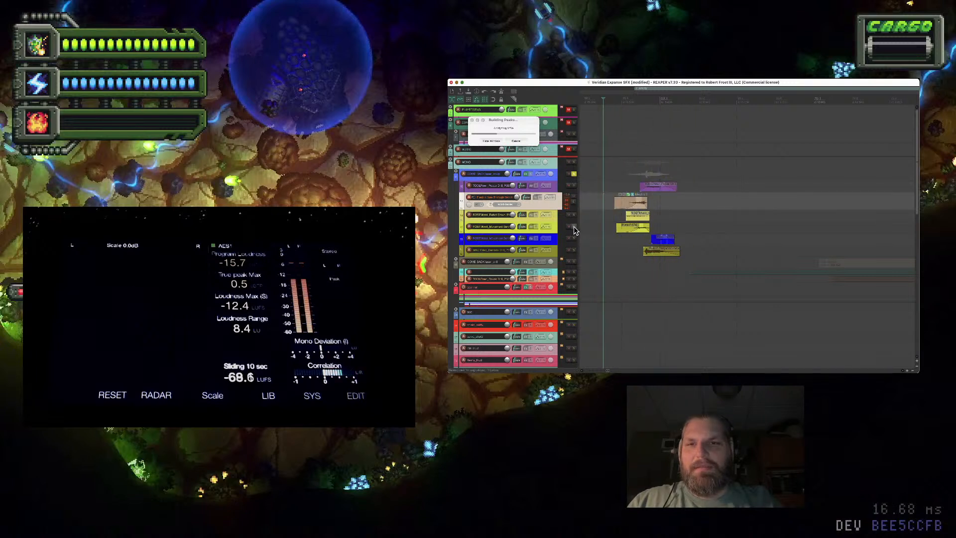
pyautogui.scroll(3, 639, 236)
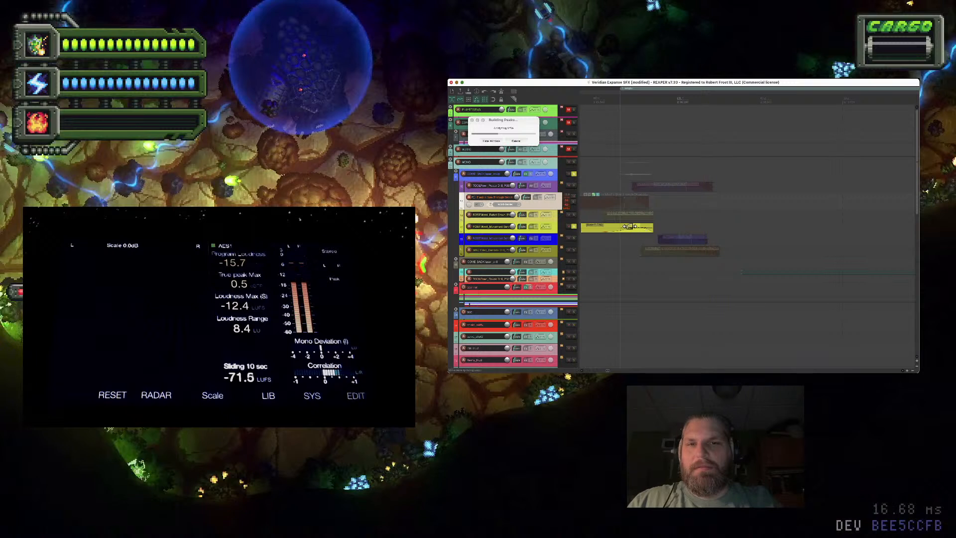
pyautogui.click(641, 231)
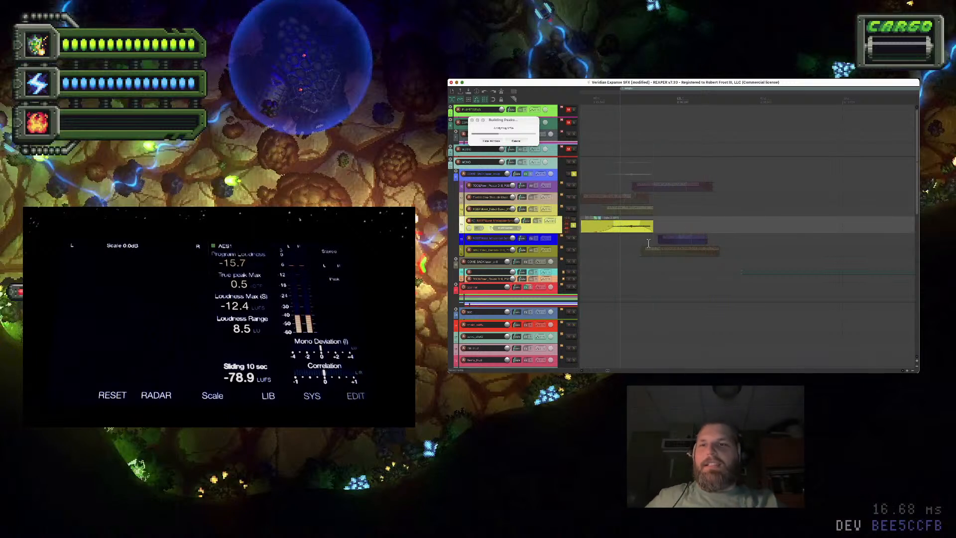
pyautogui.hscroll(2, 630, 240)
pyautogui.hscroll(-3, 630, 240)
pyautogui.scroll(-1, 630, 240)
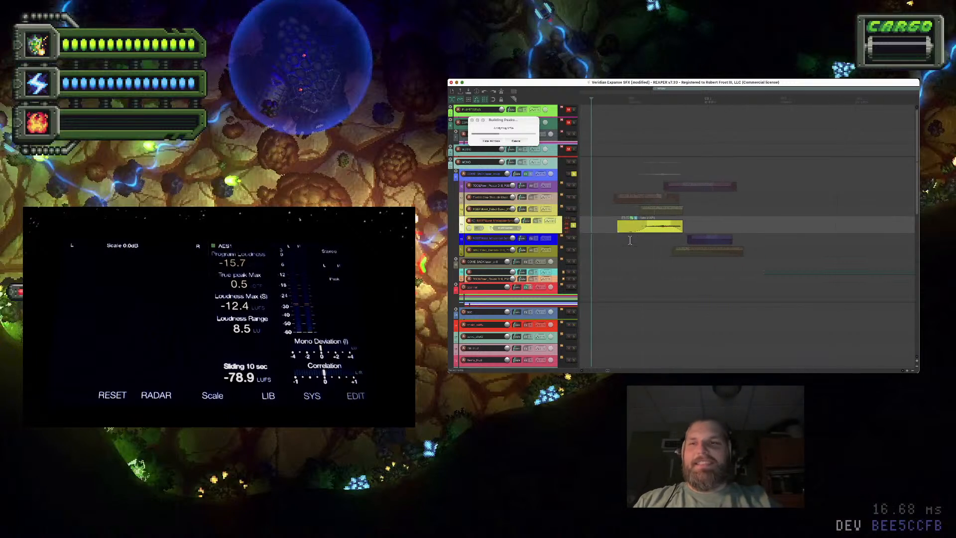
pyautogui.scroll(-5, 630, 240)
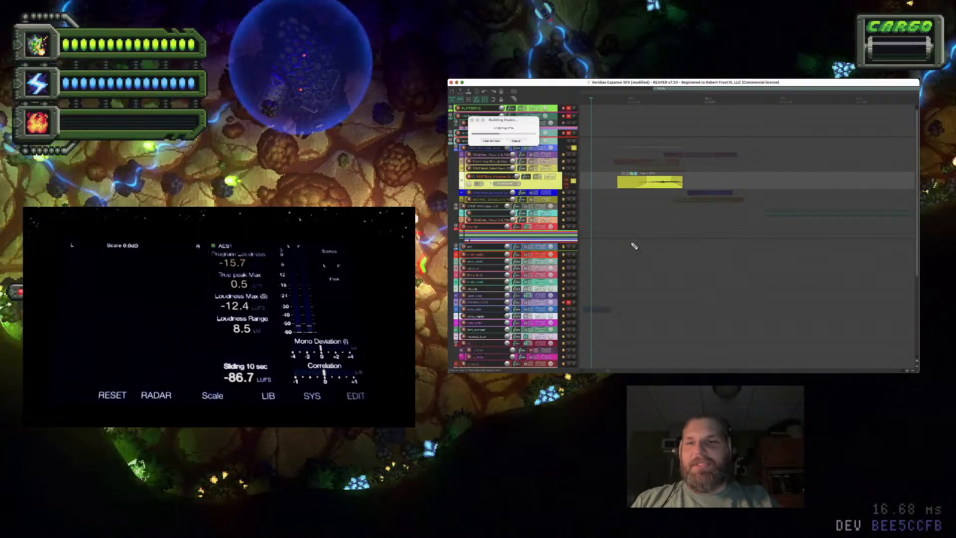
pyautogui.scroll(1, 630, 241)
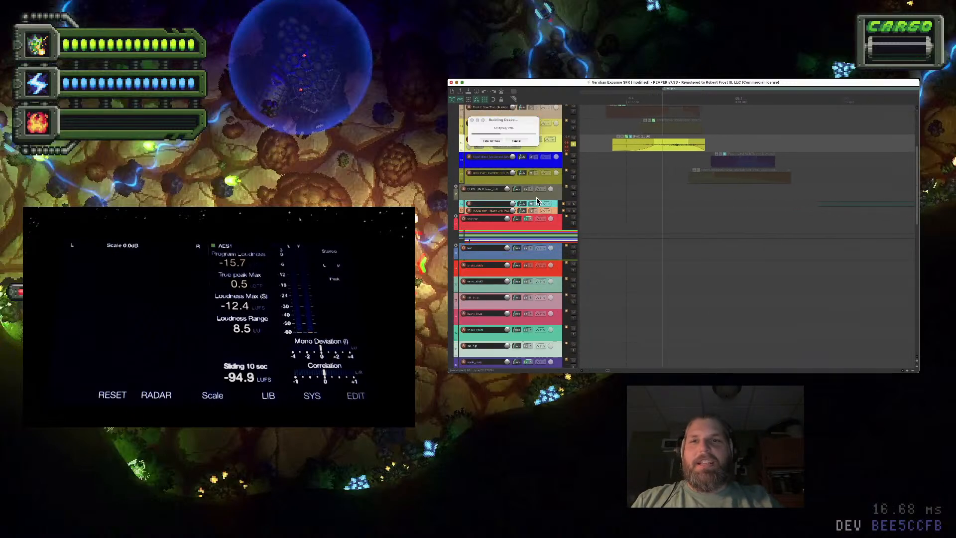
pyautogui.scroll(3, 607, 194)
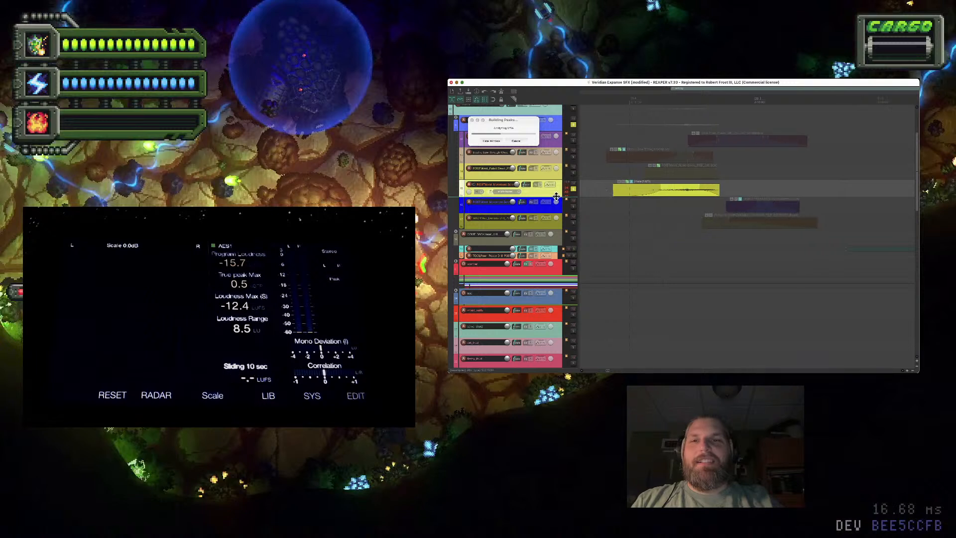
pyautogui.scroll(2, 598, 194)
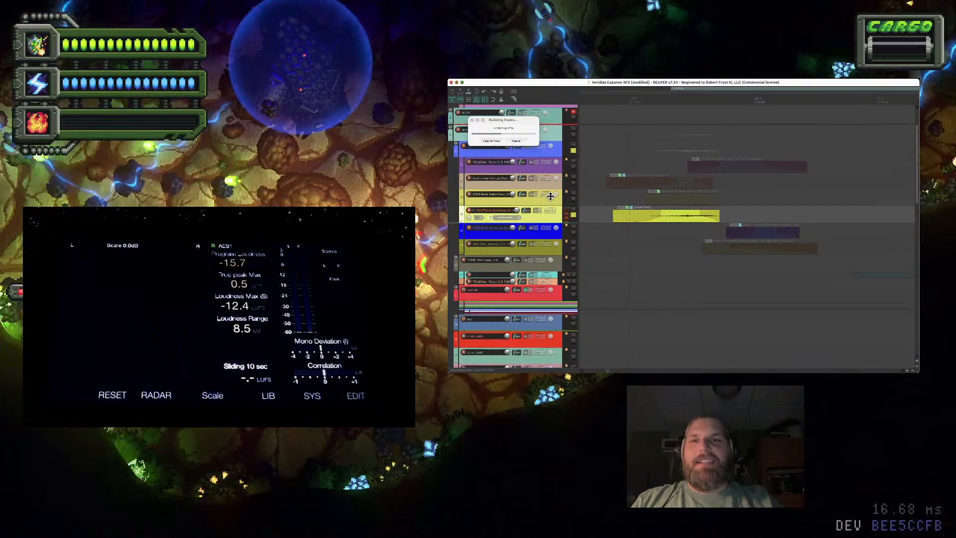
pyautogui.click(573, 219)
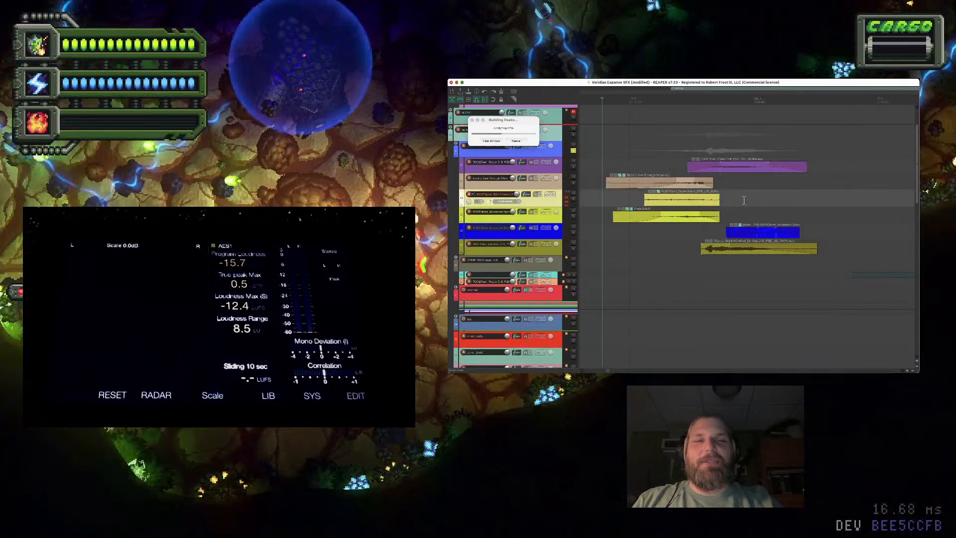
# Lengthen the fade-in on the upper yellow item and audition the subfolder from just before the tan item
pyautogui.moveTo(643, 194); pyautogui.dragTo(658, 191)
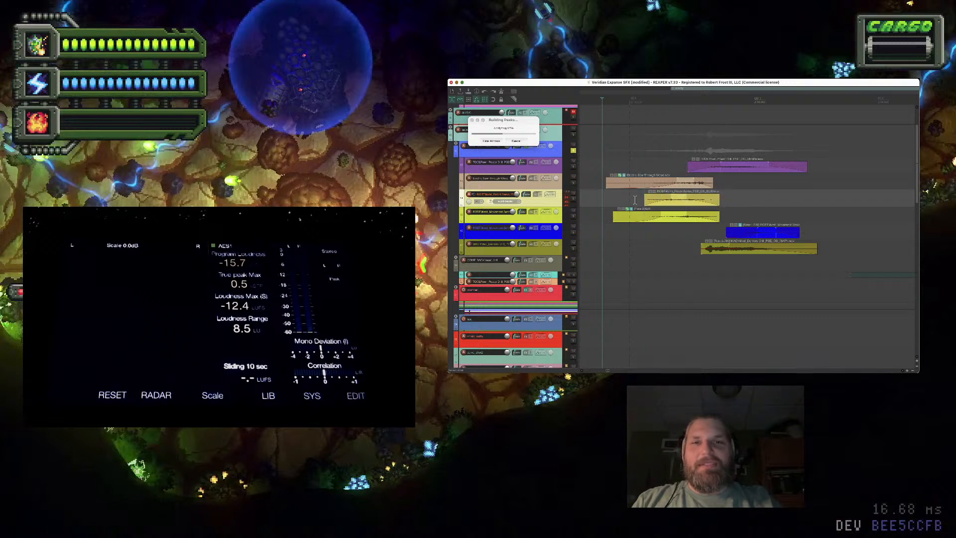
pyautogui.click(621, 178)
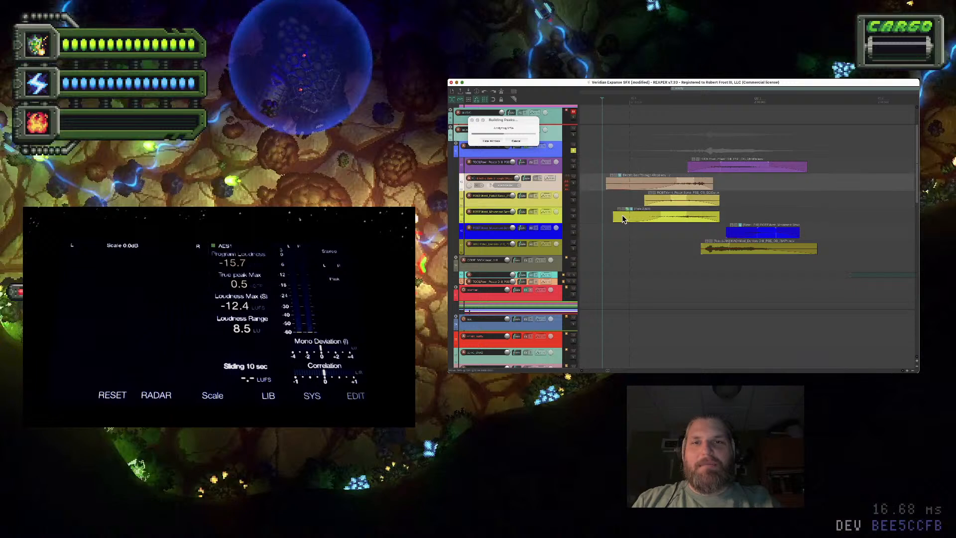
pyautogui.click(601, 198)
pyautogui.press('space')
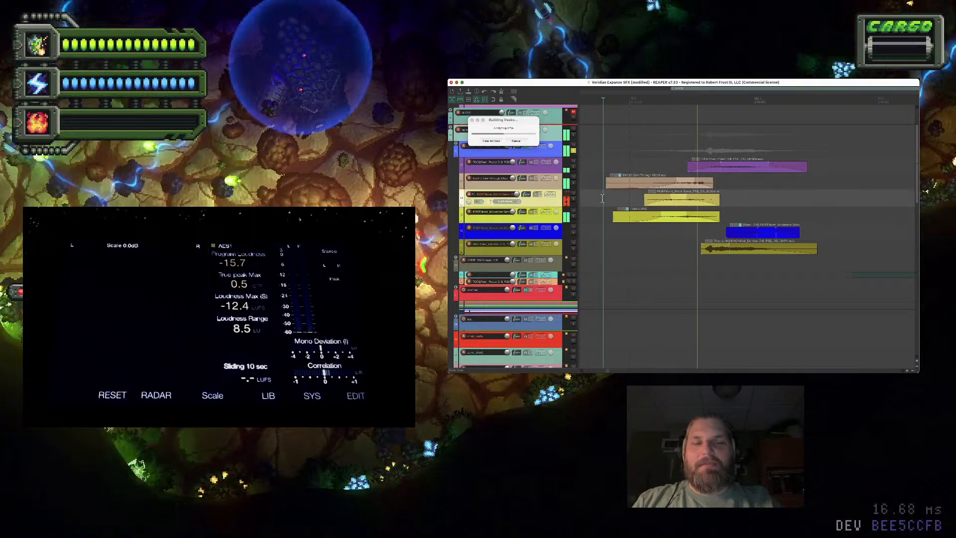
pyautogui.press('space')
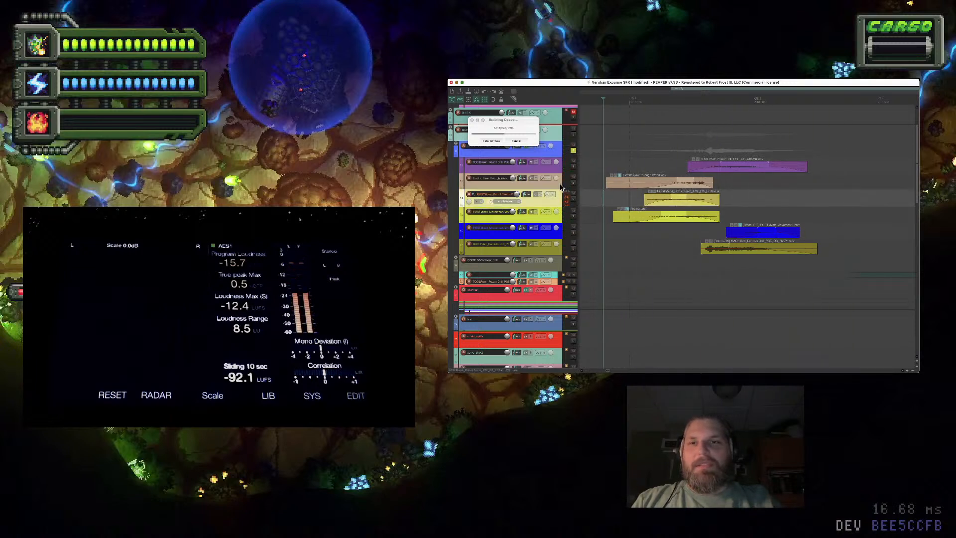
# Audition the soloed subfolder once more, and solo the subfolder holding the turquoise and orange items in its place
pyautogui.press('space')
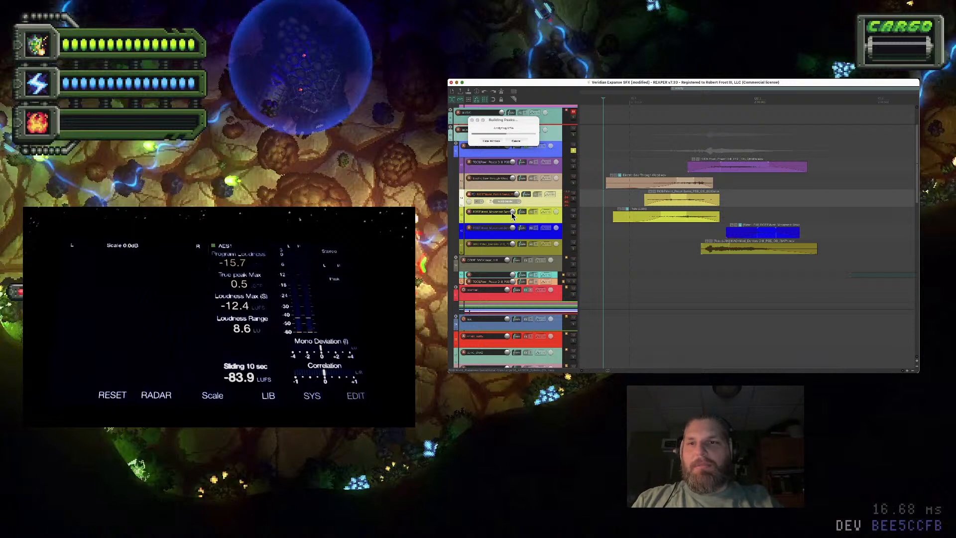
pyautogui.press('space')
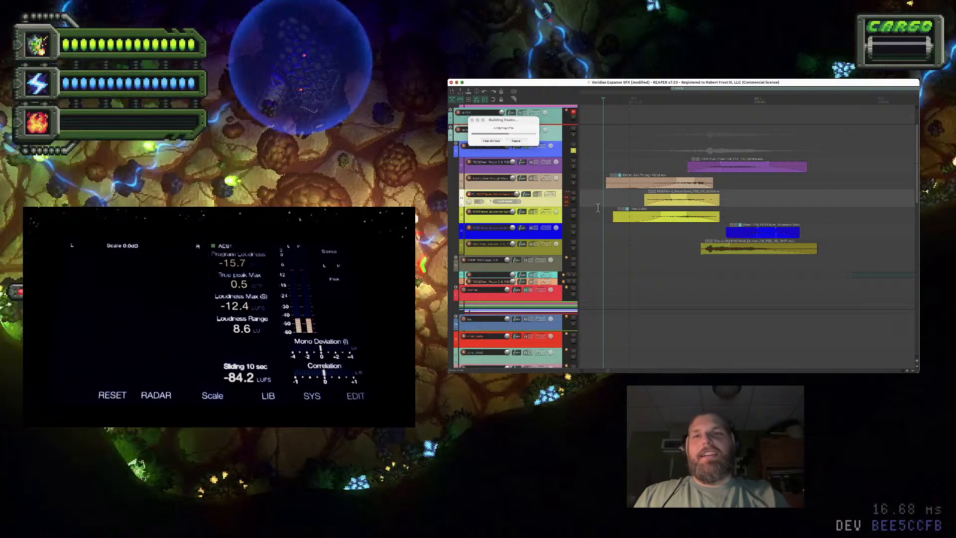
pyautogui.scroll(-4, 576, 219)
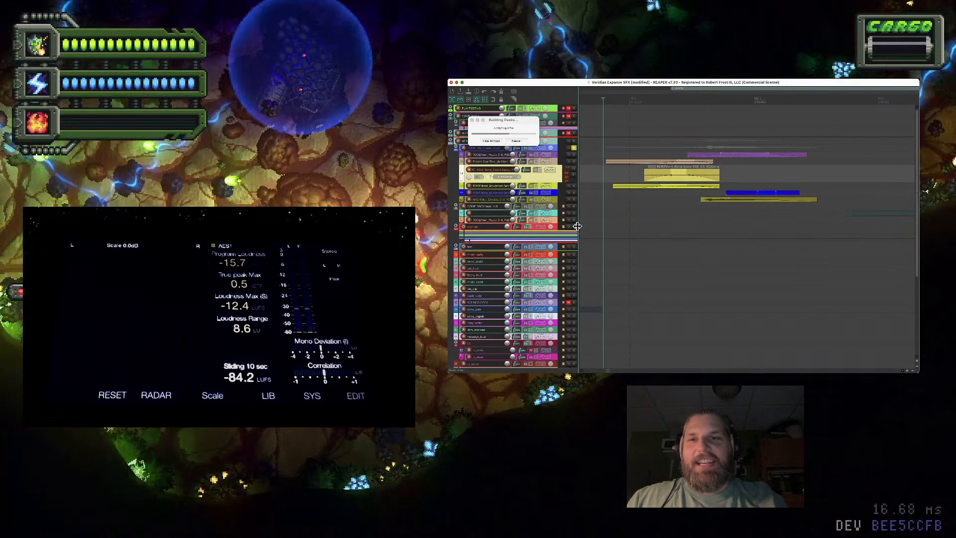
pyautogui.scroll(4, 576, 226)
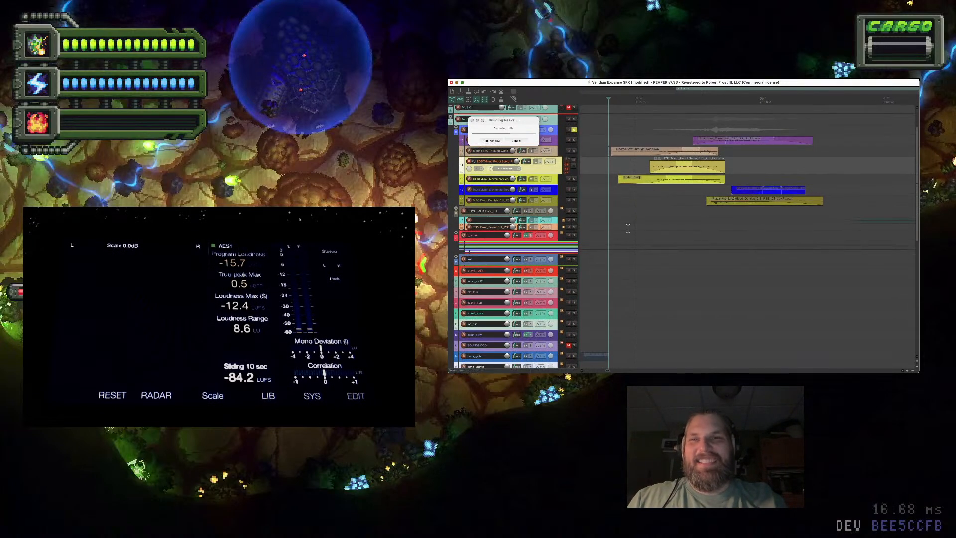
pyautogui.scroll(-6, 628, 228)
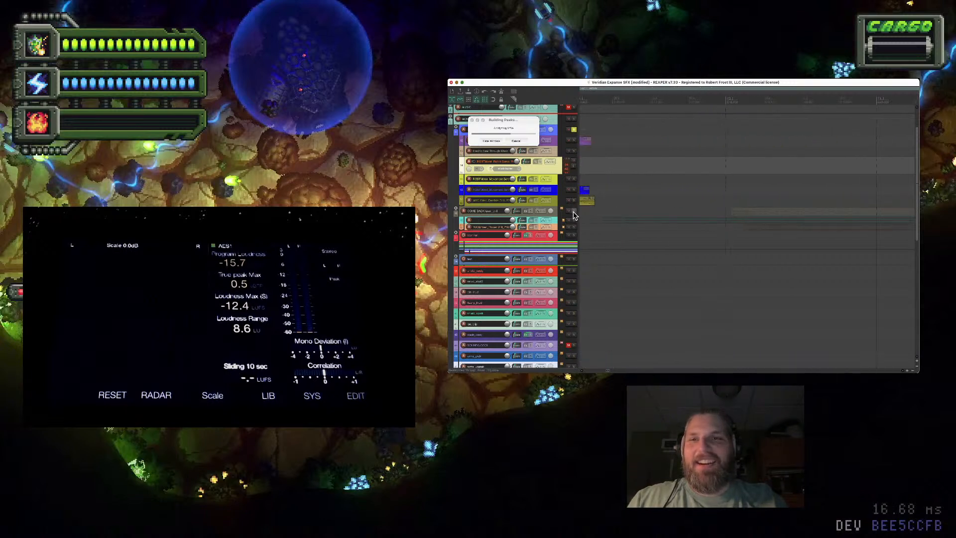
pyautogui.scroll(6, 692, 228)
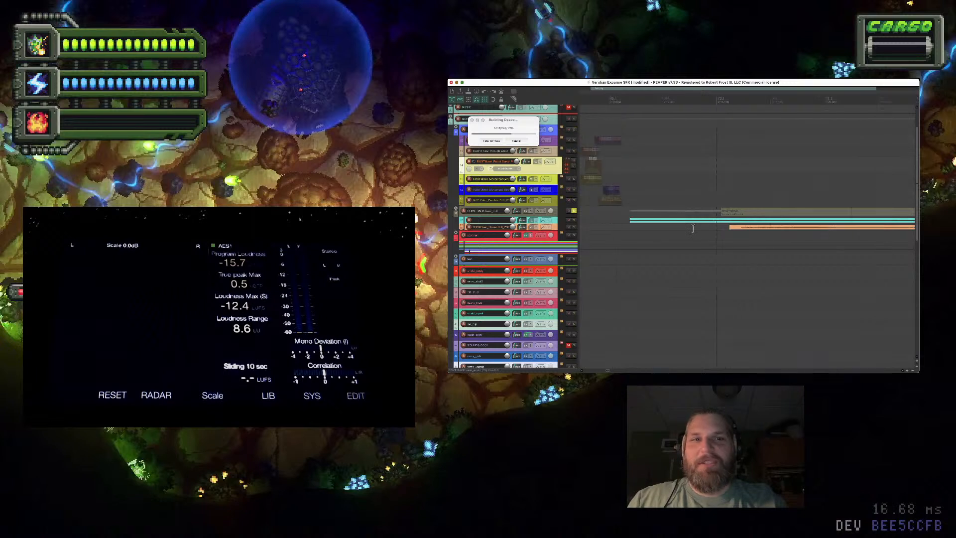
# Examine the long turquoise and orange items in the soloed subfolder and look through the tracks below them
pyautogui.scroll(-1, 693, 228)
pyautogui.scroll(3, 692, 228)
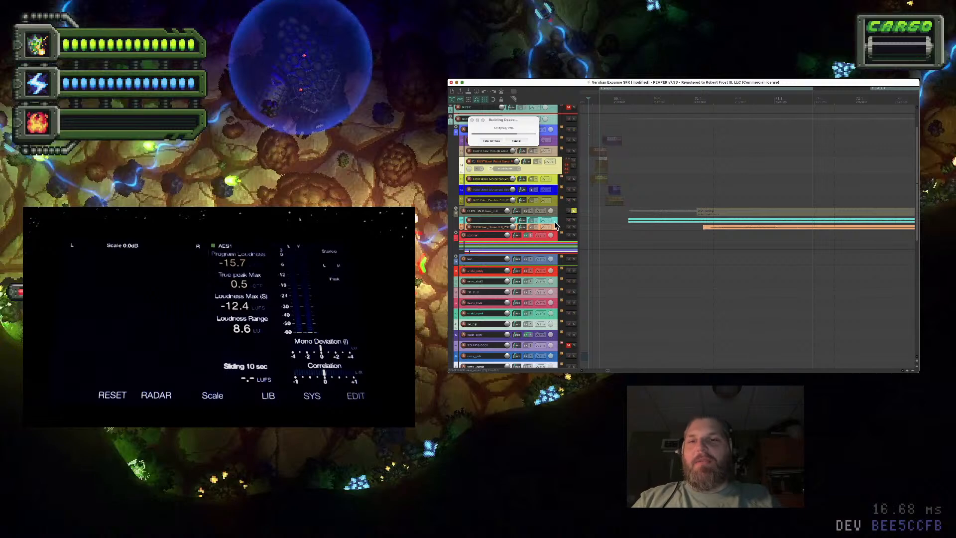
pyautogui.scroll(-2, 688, 236)
pyautogui.scroll(-1, 682, 235)
pyautogui.scroll(3, 555, 222)
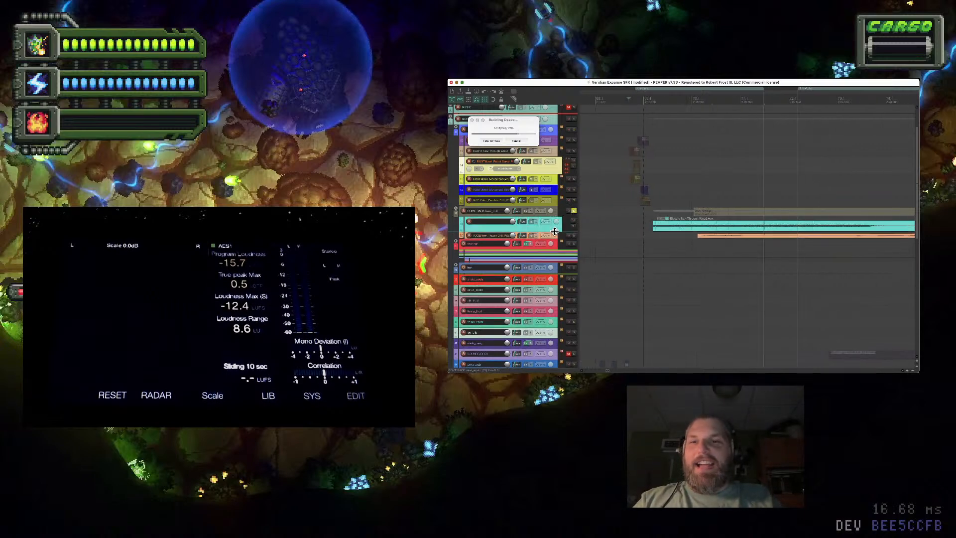
pyautogui.scroll(-3, 620, 244)
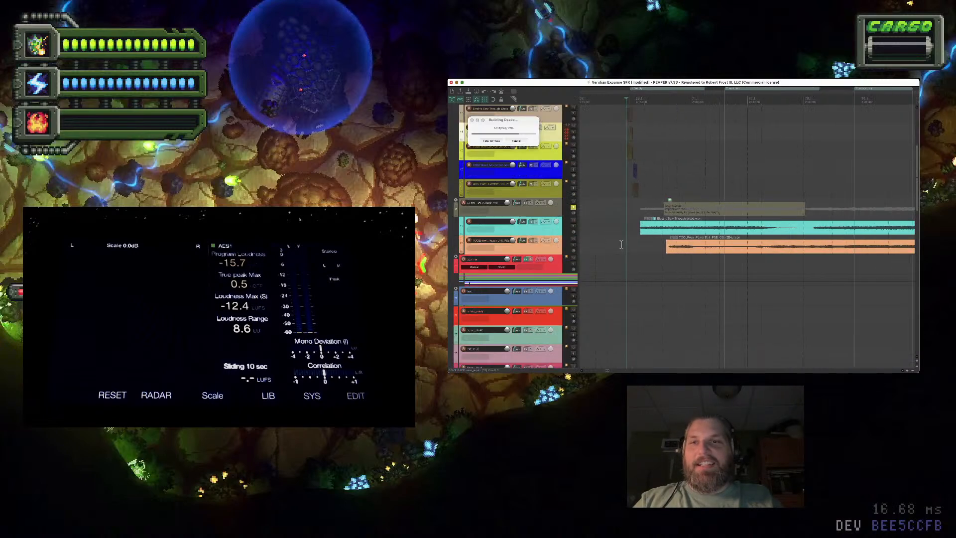
pyautogui.scroll(-2, 535, 232)
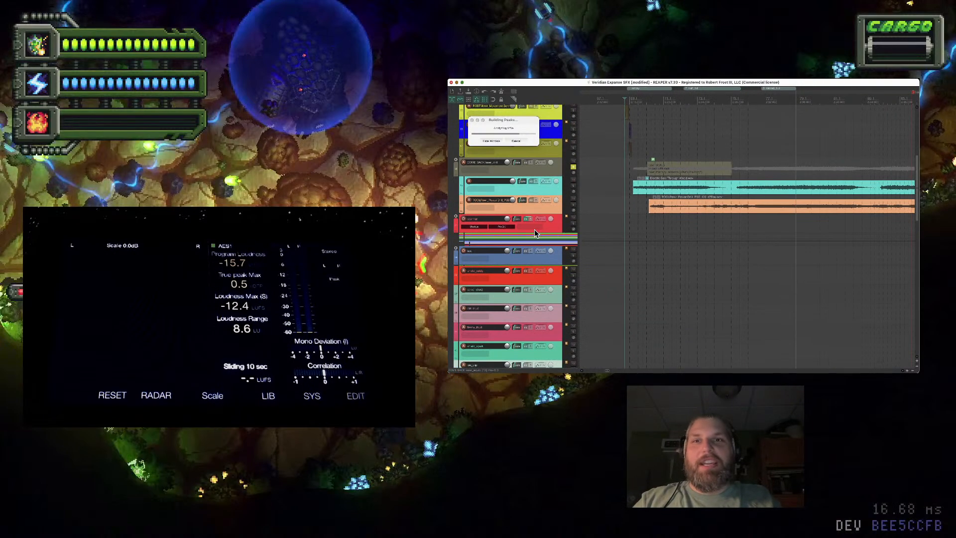
pyautogui.scroll(-10, 548, 260)
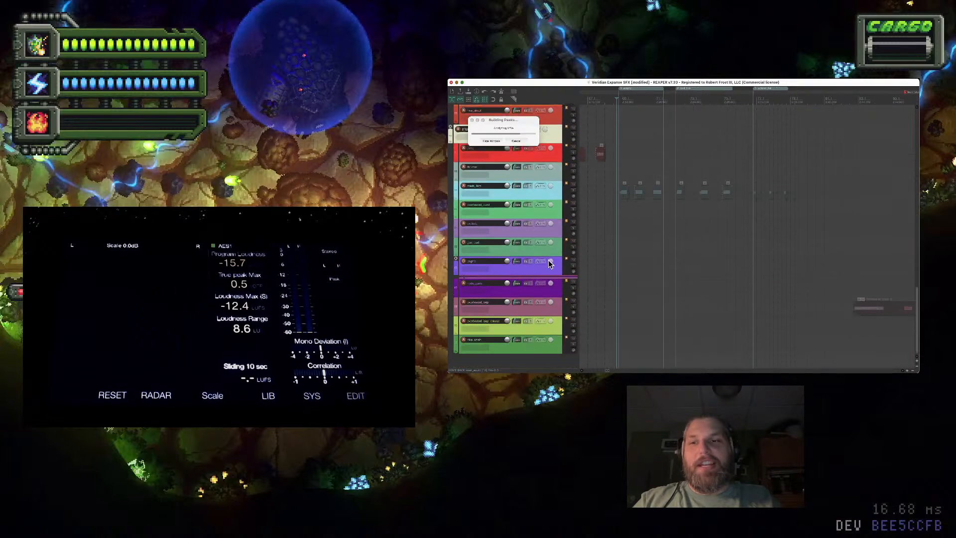
pyautogui.scroll(5, 549, 264)
pyautogui.scroll(10, 548, 263)
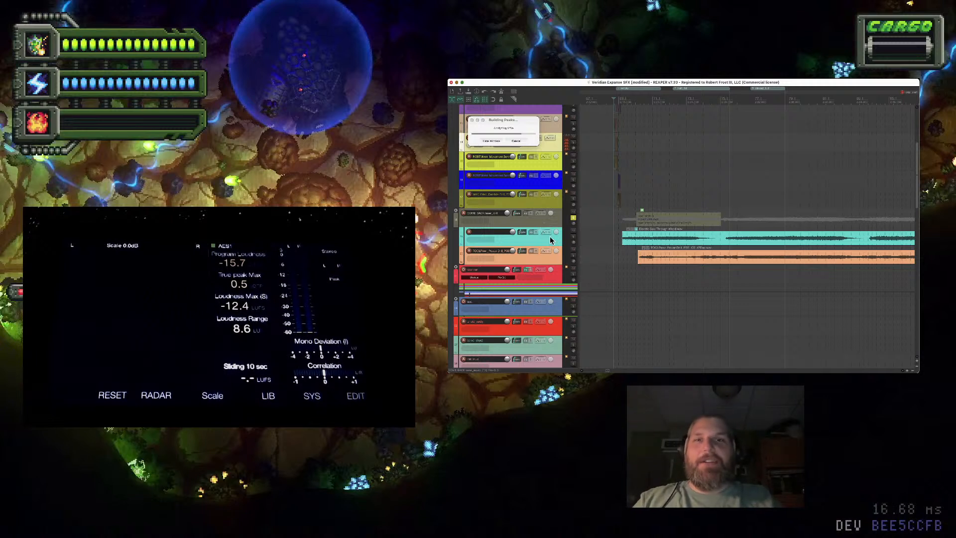
# Solo the turquoise track and audition its item from near the start
pyautogui.click(594, 241)
pyautogui.scroll(4, 617, 230)
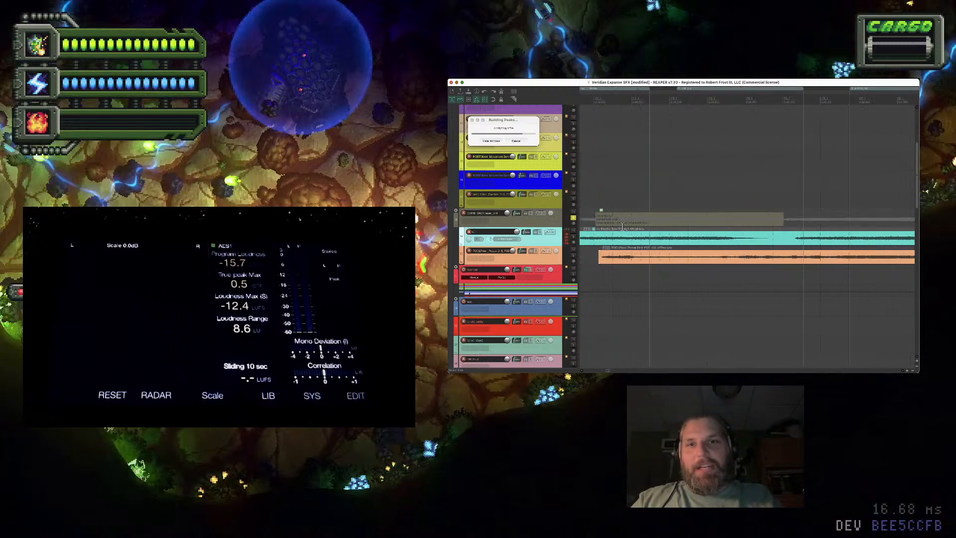
pyautogui.hscroll(-5, 623, 228)
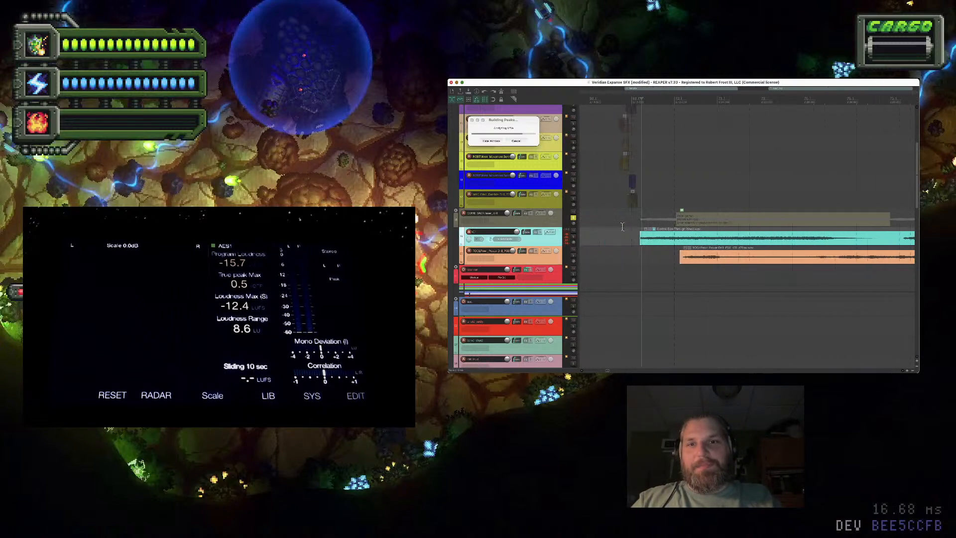
pyautogui.click(679, 216)
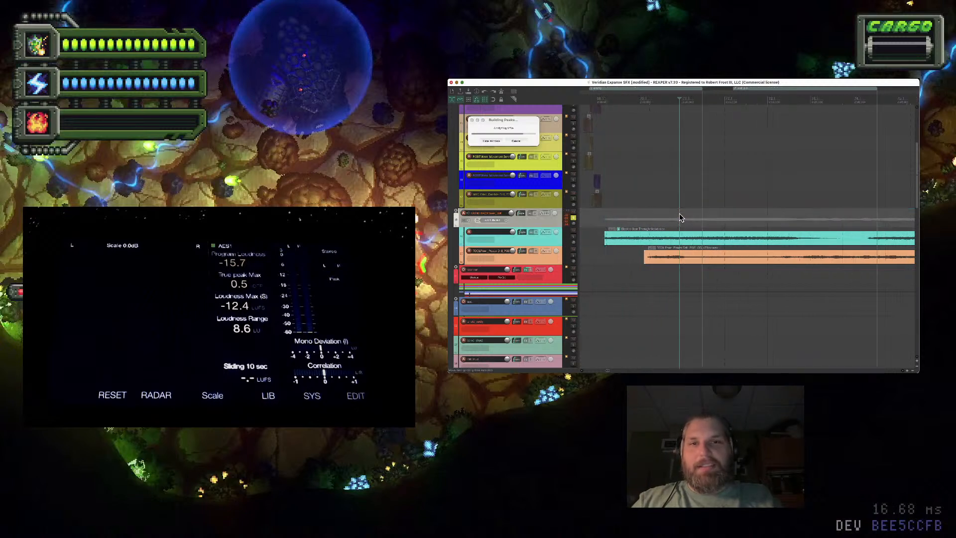
pyautogui.click(629, 245)
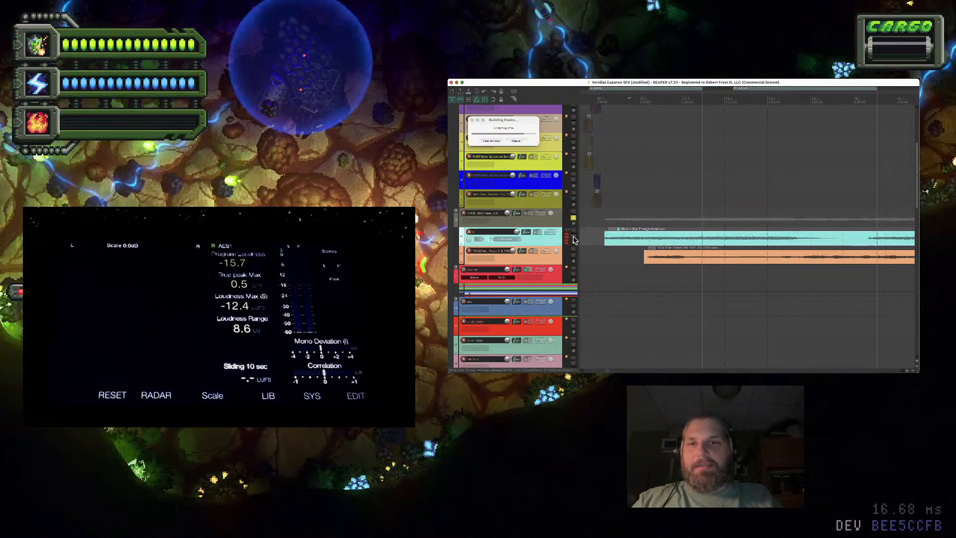
pyautogui.click(611, 219)
pyautogui.press('space')
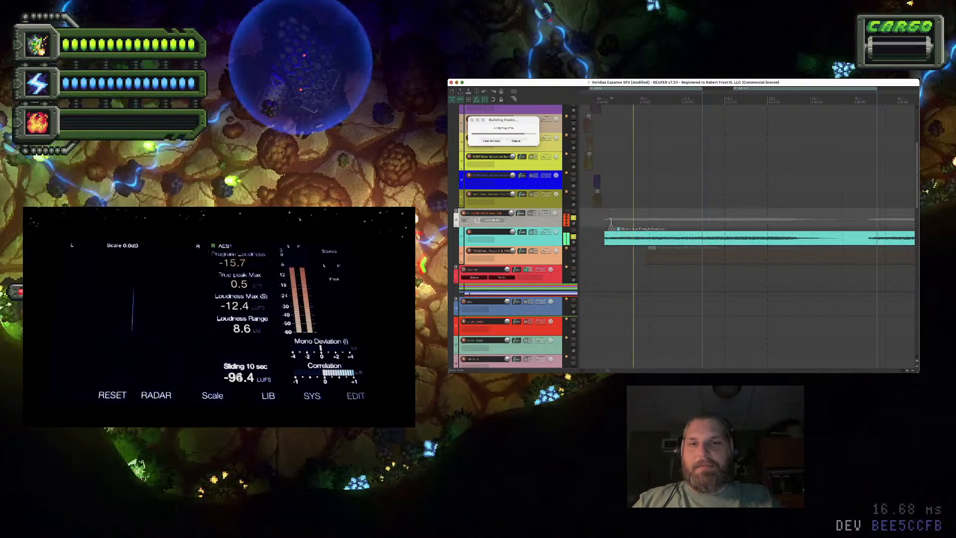
# Solo the orange track as well and audition it from near the start of its item
pyautogui.click(657, 257)
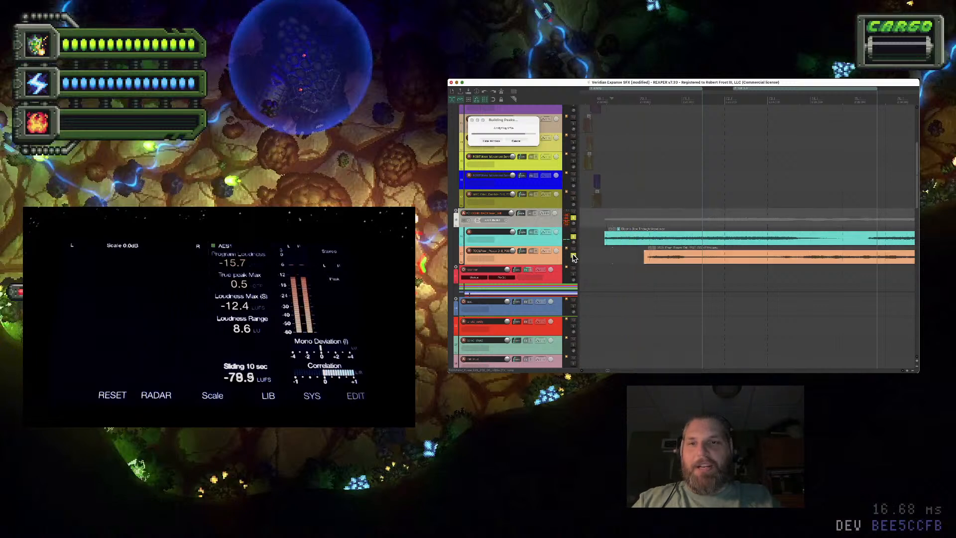
pyautogui.click(656, 257)
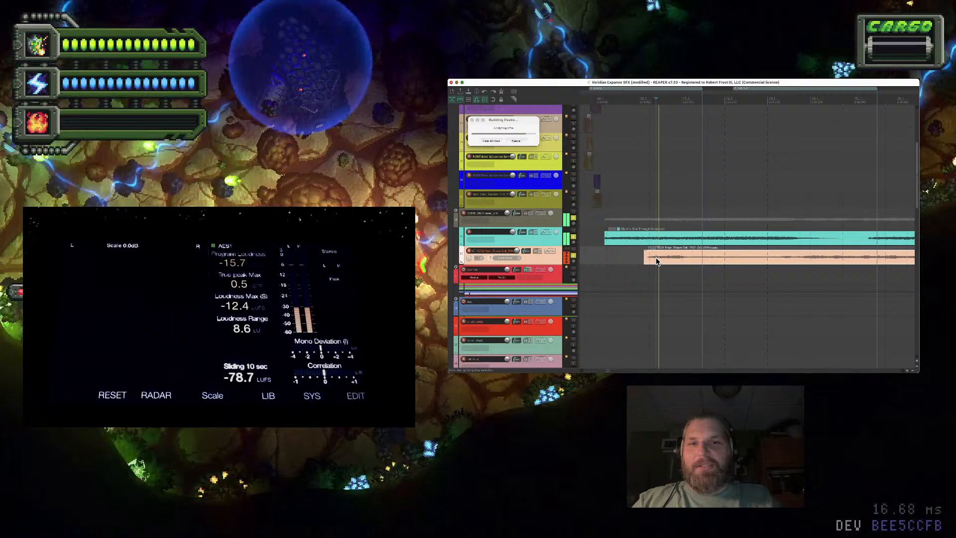
pyautogui.press('space')
pyautogui.click(573, 238)
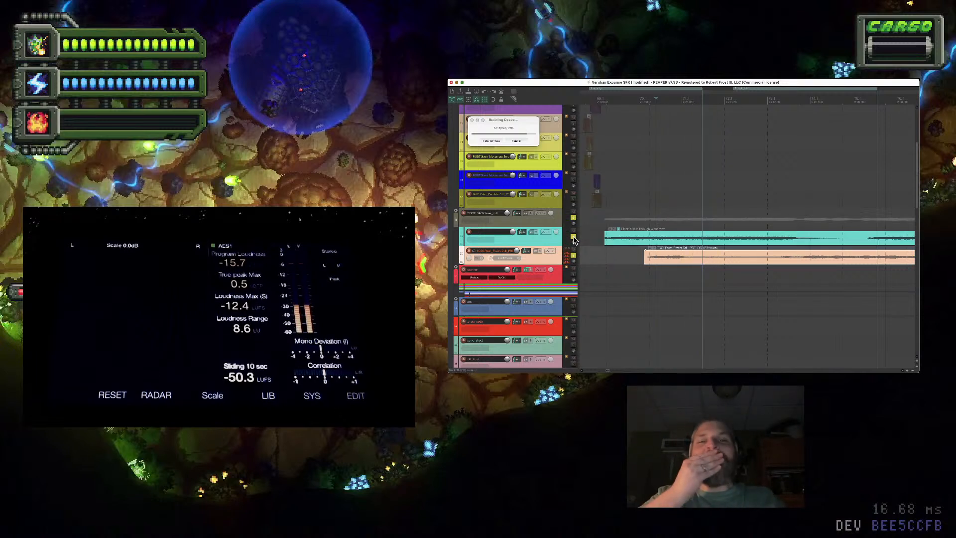
# Move the turquoise item slightly later and the orange item earlier so both start at nearly the same time
pyautogui.moveTo(695, 265); pyautogui.dragTo(657, 243)
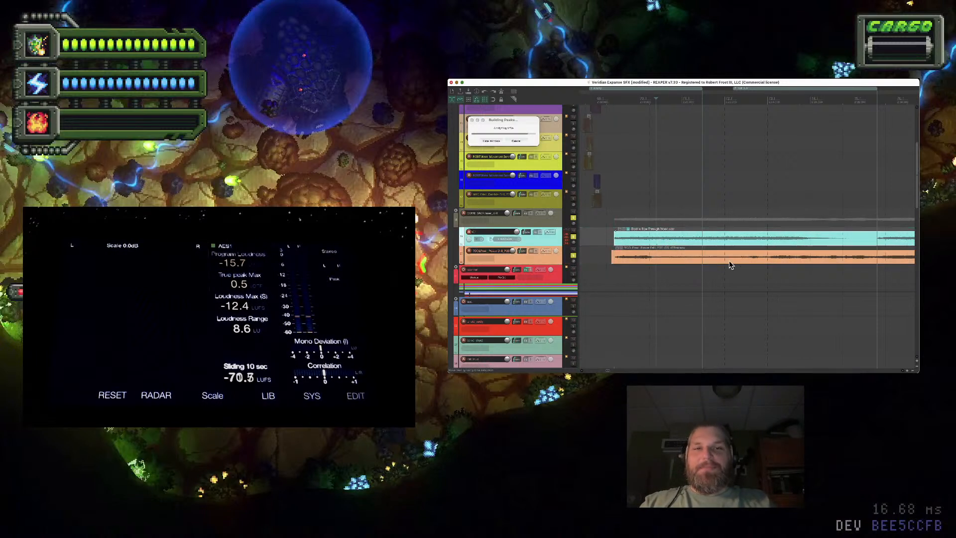
pyautogui.click(685, 259)
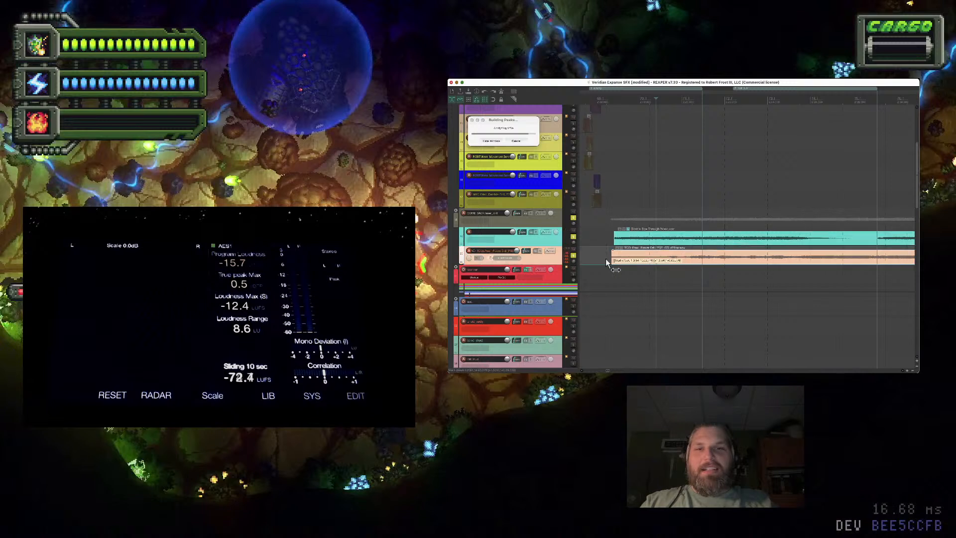
pyautogui.moveTo(520, 260); pyautogui.dragTo(524, 261)
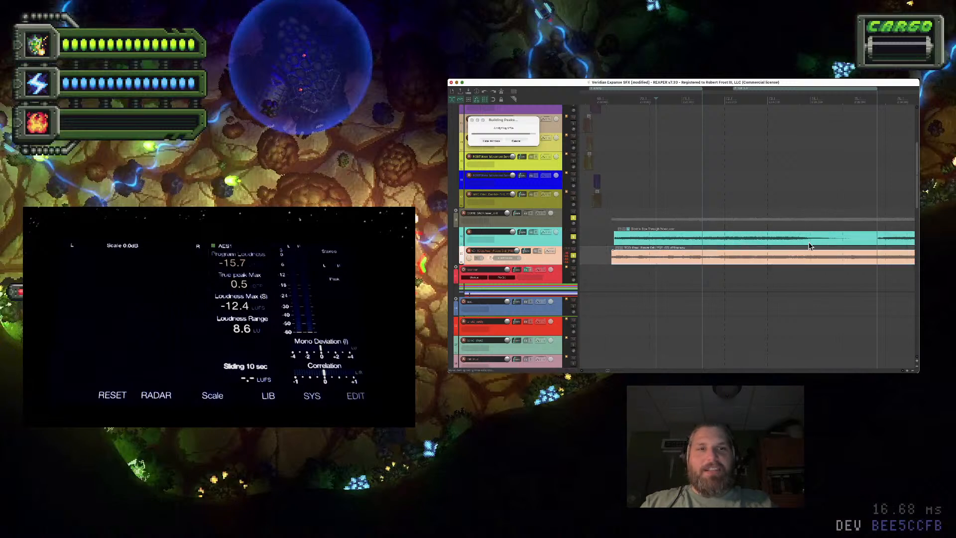
# Split the turquoise and orange items just before the turquoise waveform's quiet gap and delete the parts after the split
pyautogui.click(805, 240)
pyautogui.press('s')
pyautogui.click(804, 257)
pyautogui.press('s')
pyautogui.press('Delete')
pyautogui.click(823, 236)
pyautogui.press('Delete')
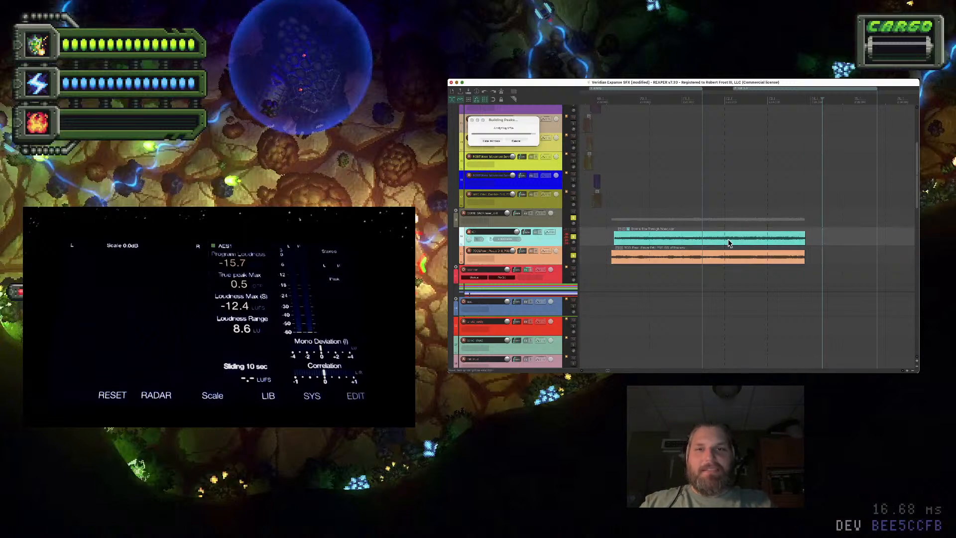
# Select the turquoise and orange items, find the LOOPMAKER script by searching actions for "loop", run it, and close the action list
pyautogui.click(682, 245)
pyautogui.click(674, 257)
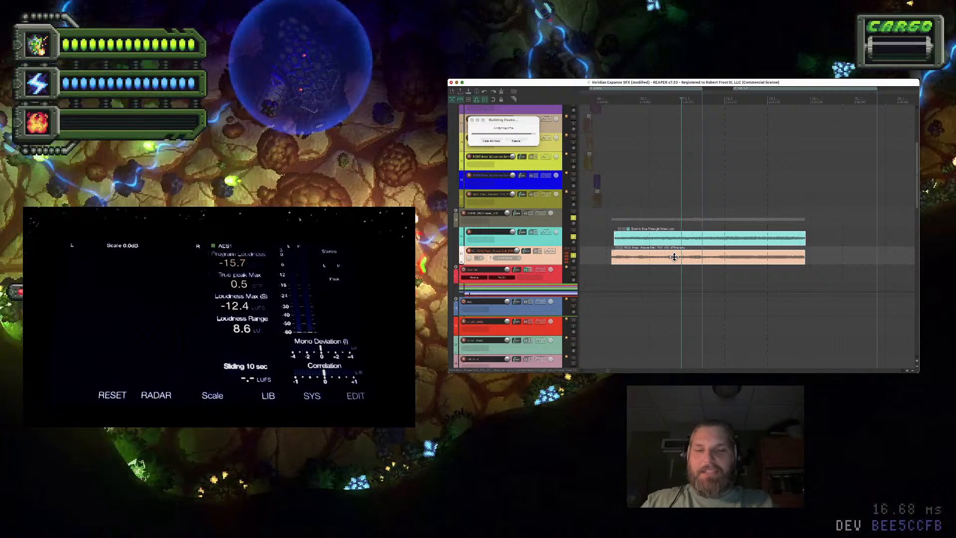
pyautogui.hotkey('shift', '/')
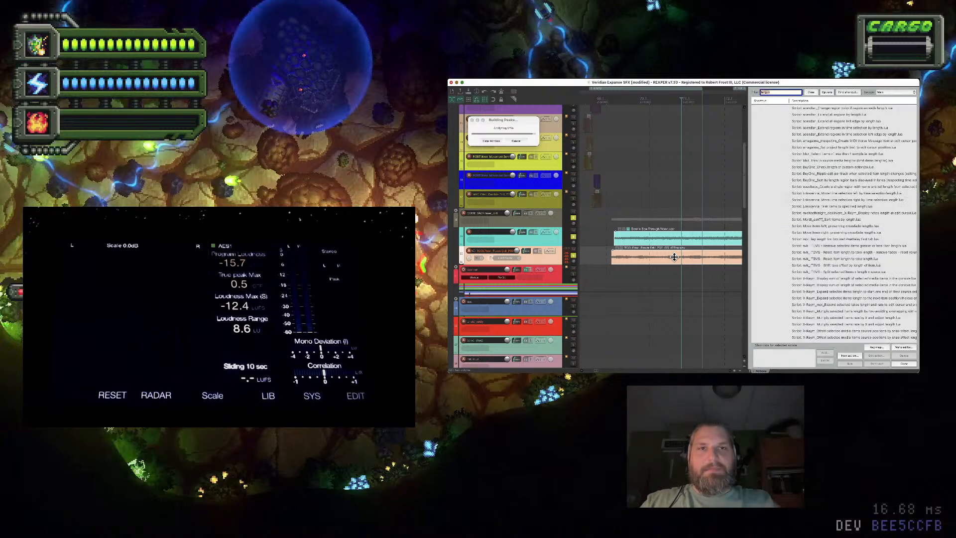
pyautogui.write('loop')
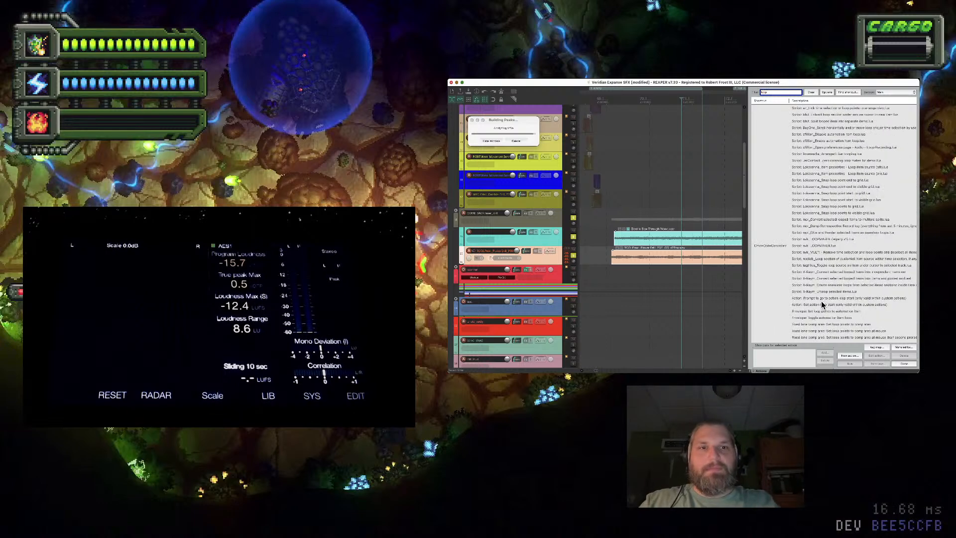
pyautogui.click(835, 246)
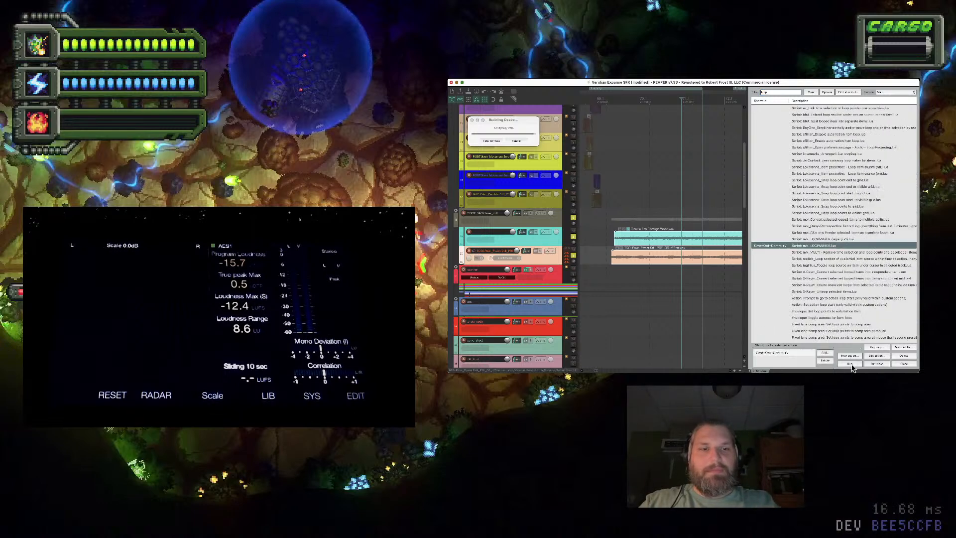
pyautogui.click(851, 363)
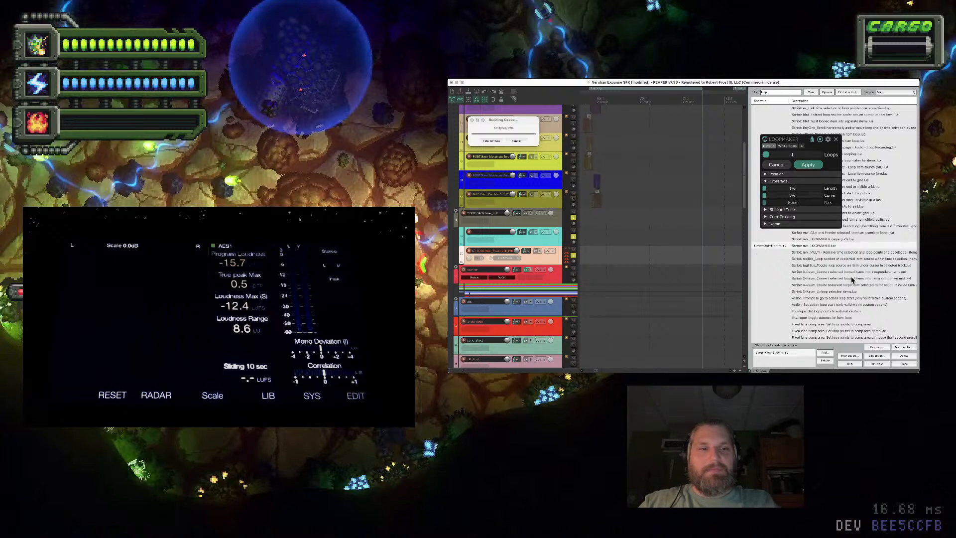
pyautogui.click(903, 365)
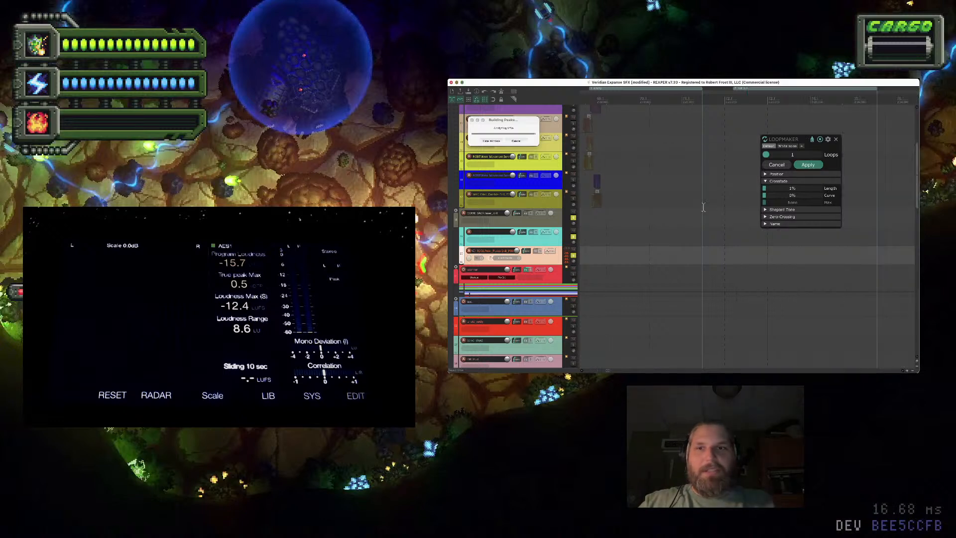
# Audition the looped turquoise and orange items together and close LOOPMAKER
pyautogui.click(604, 218)
pyautogui.scroll(10, 605, 218)
pyautogui.scroll(3, 607, 219)
pyautogui.press('space')
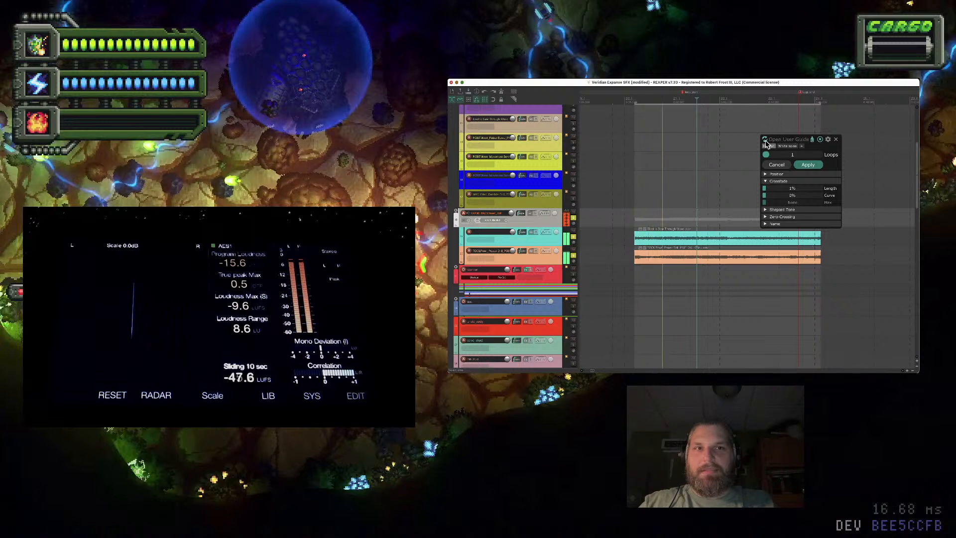
pyautogui.click(835, 140)
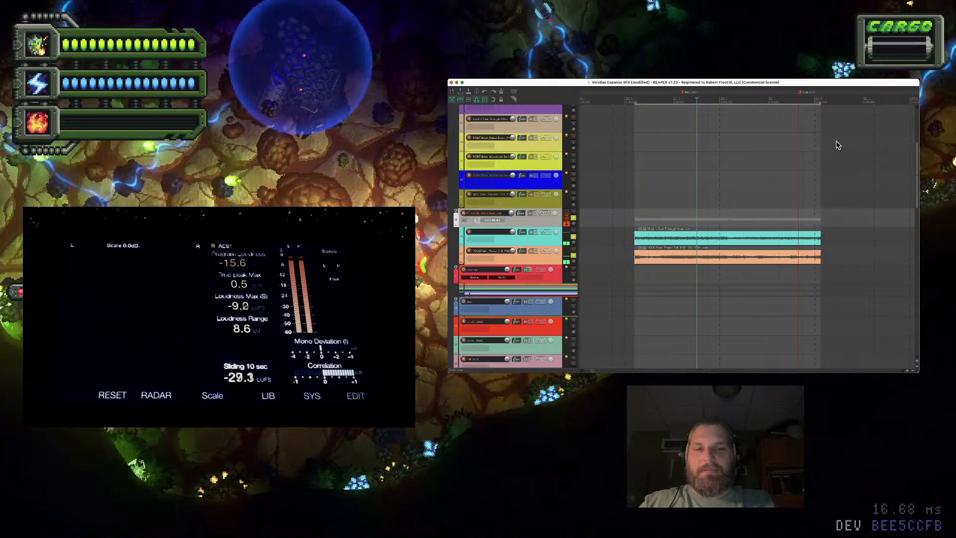
# Audition the turquoise and orange loops together from their start and from partway through
pyautogui.click(635, 229)
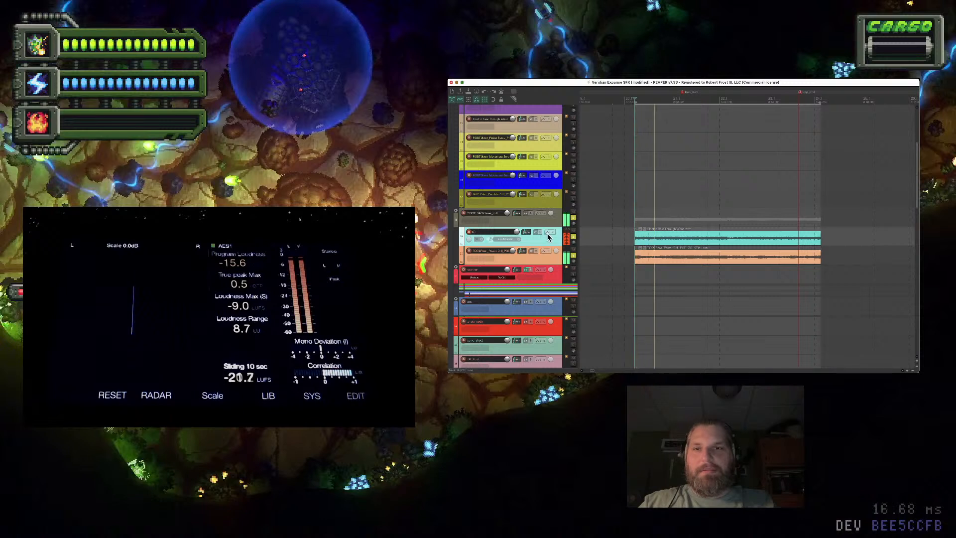
pyautogui.click(515, 261)
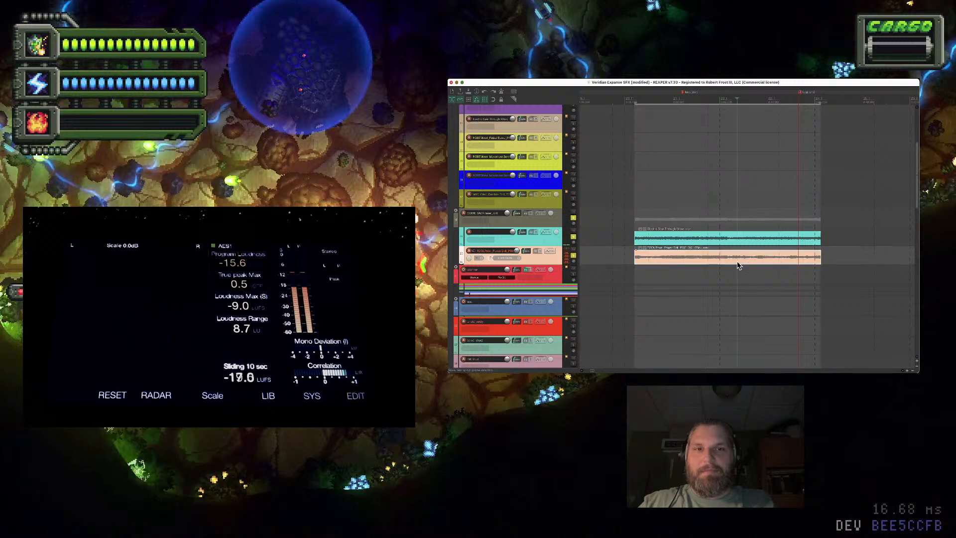
pyautogui.click(713, 239)
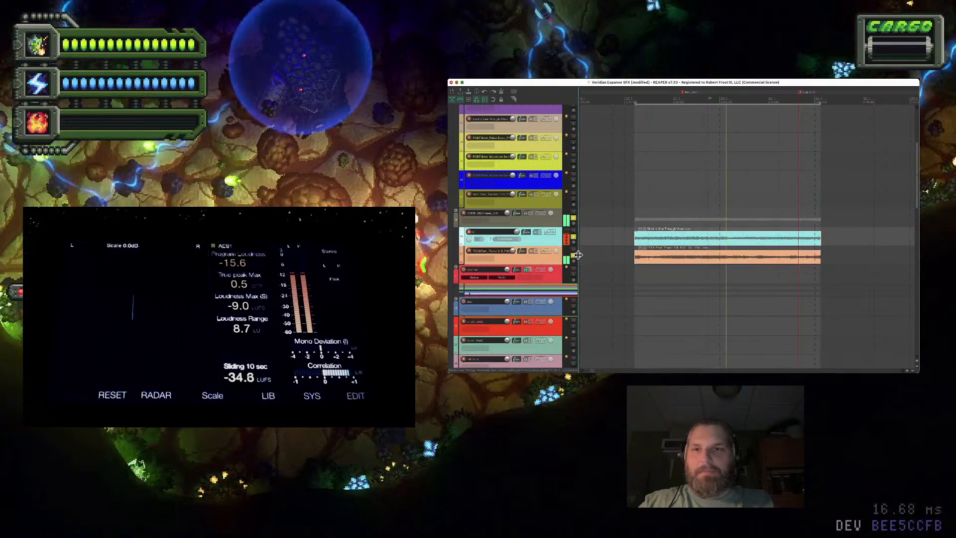
# Audition the turquoise loop without the orange layer, stop playback, and bring the orange track back in
pyautogui.click(573, 258)
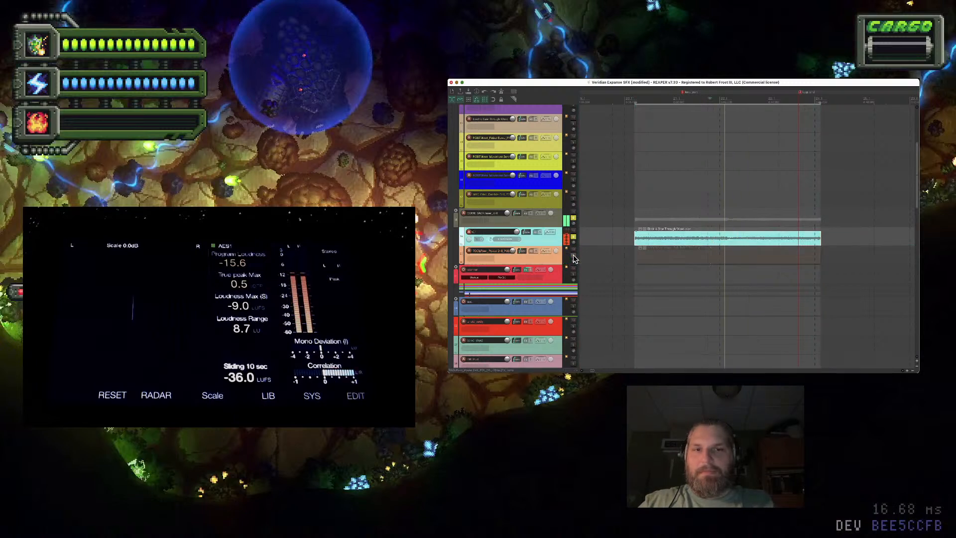
pyautogui.press('space')
pyautogui.click(573, 258)
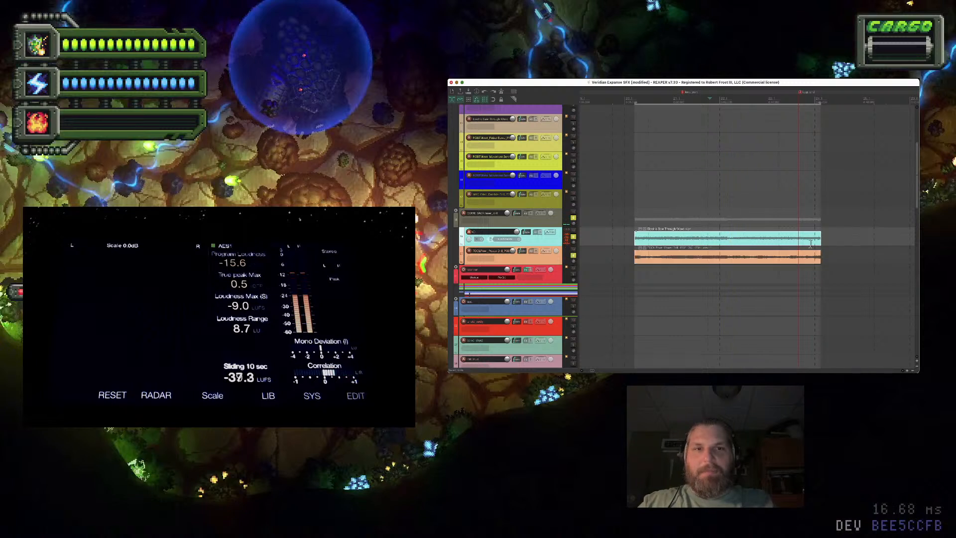
# Split the turquoise and orange items near the middle of the loop and delete only the parts after the split
pyautogui.press('s')
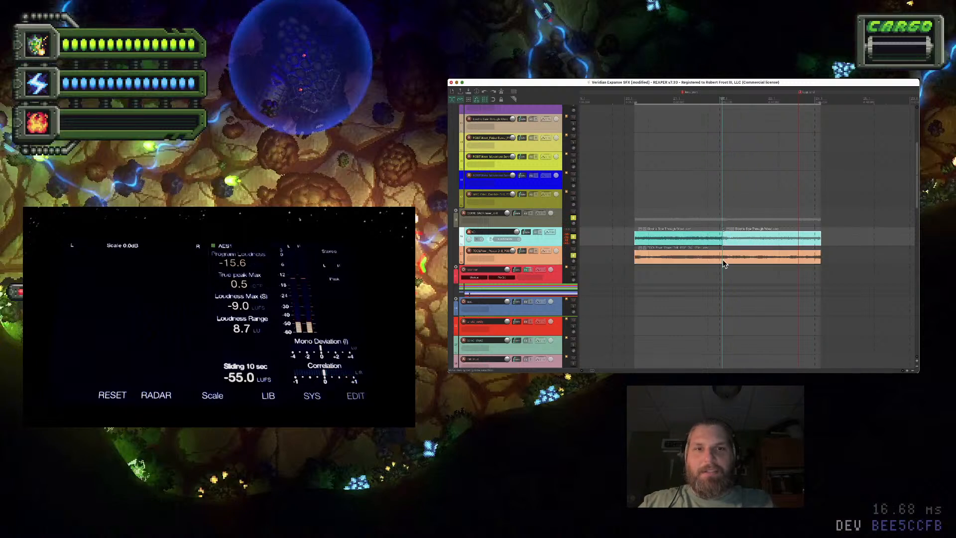
pyautogui.click(721, 259)
pyautogui.press('s')
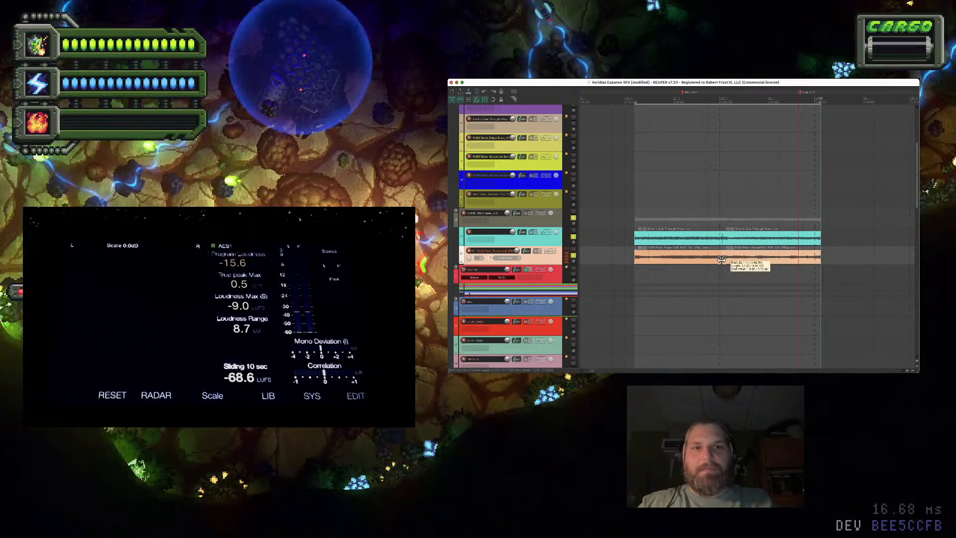
pyautogui.press('Delete')
pyautogui.click(696, 242)
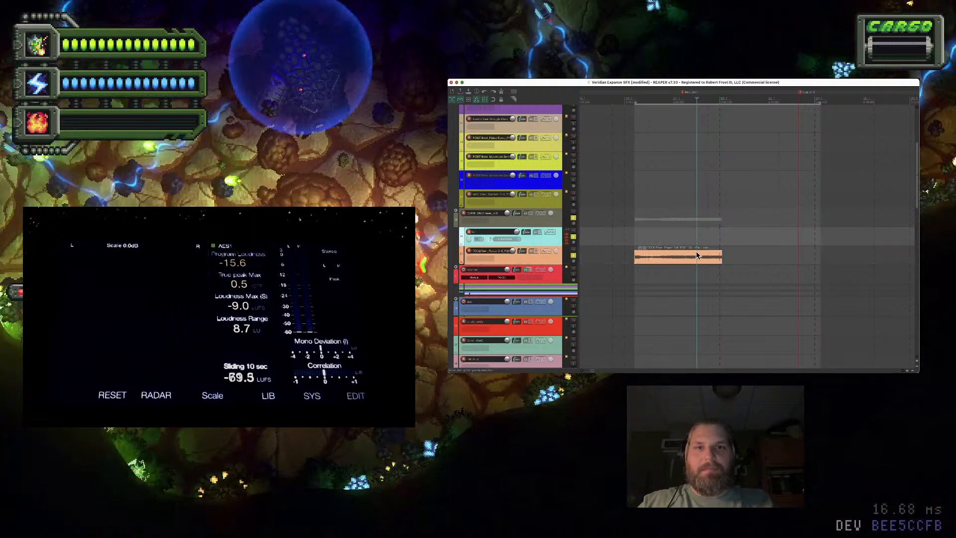
pyautogui.hotkey('ctrl', 'z')
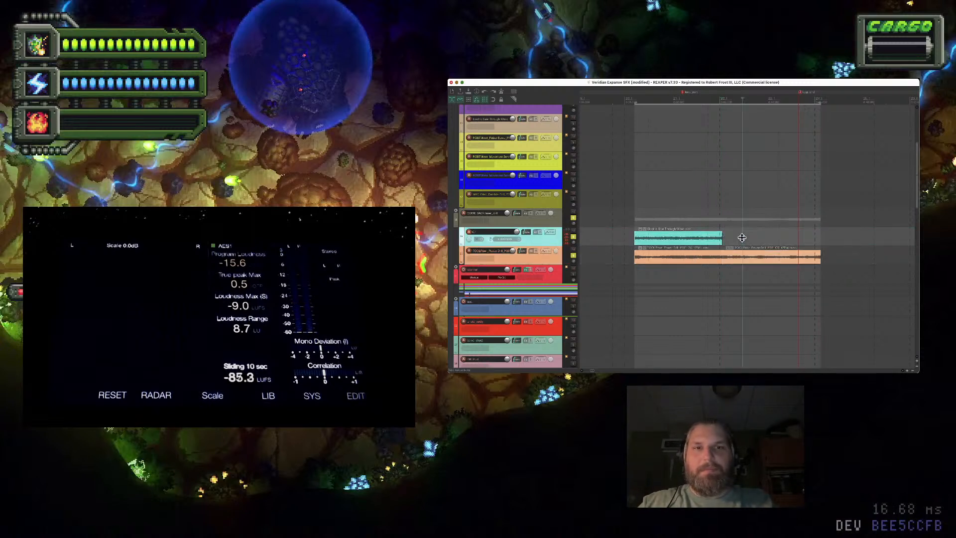
pyautogui.click(745, 256)
pyautogui.click(758, 257)
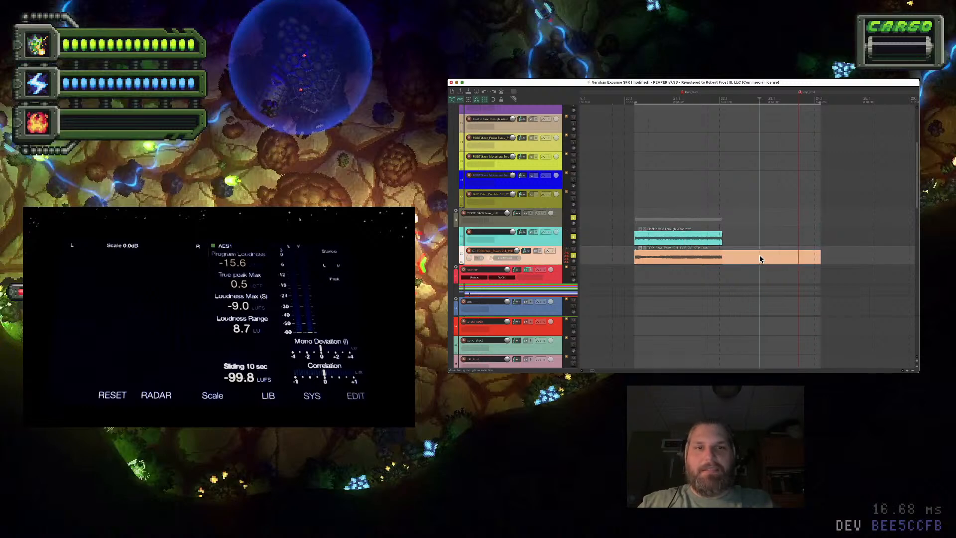
pyautogui.press('Delete')
# Run the LOOPMAKER script on the shortened turquoise and orange items, play the result, and close LOOPMAKER and the action list
pyautogui.hotkey('shift', '/')
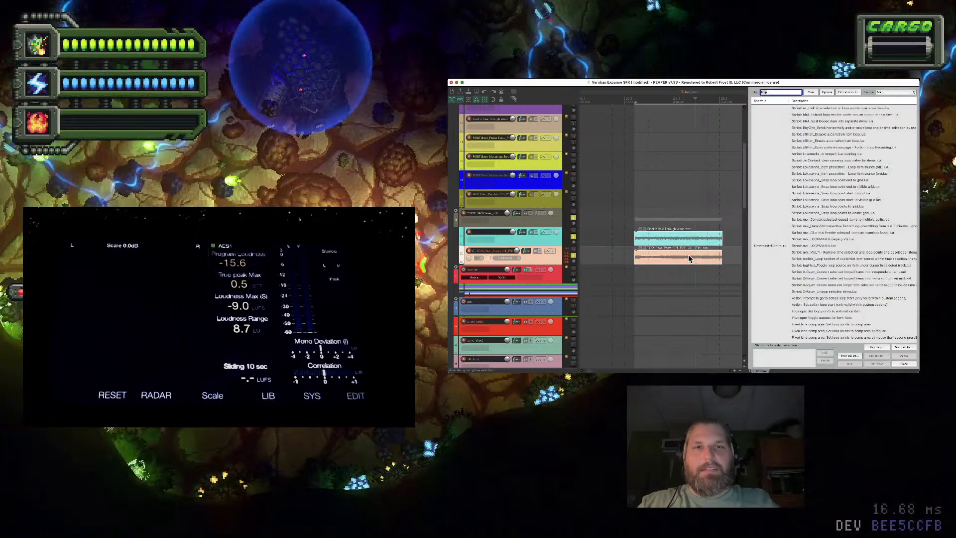
pyautogui.doubleClick(818, 246)
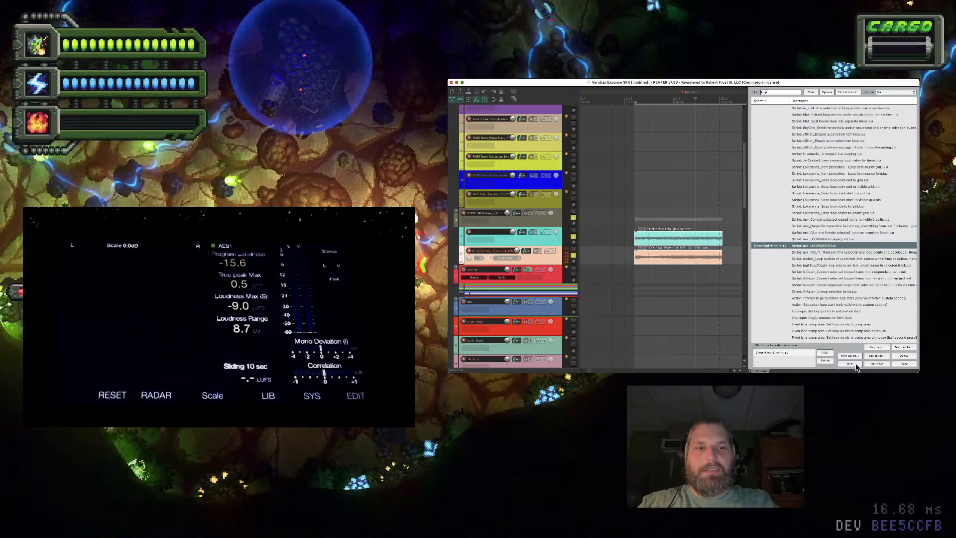
pyautogui.click(814, 166)
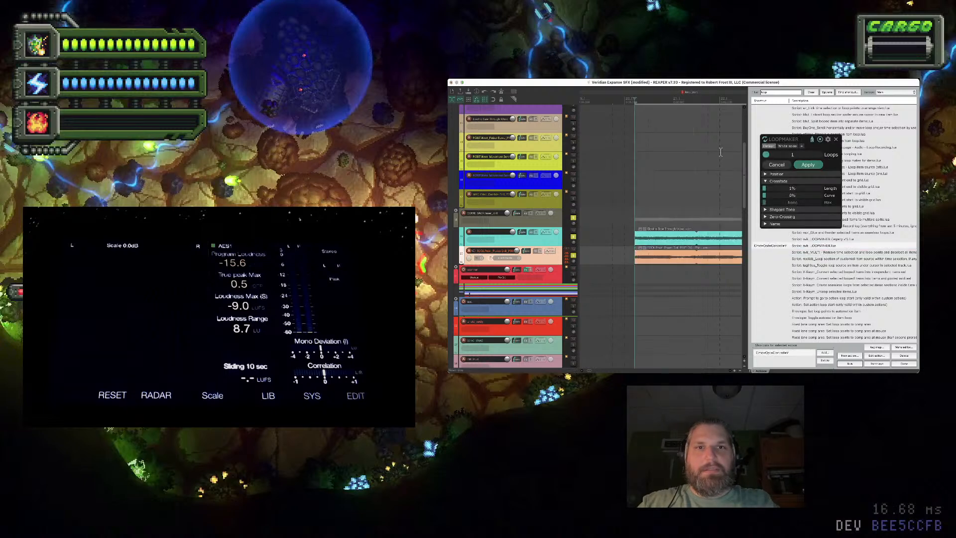
pyautogui.press('space')
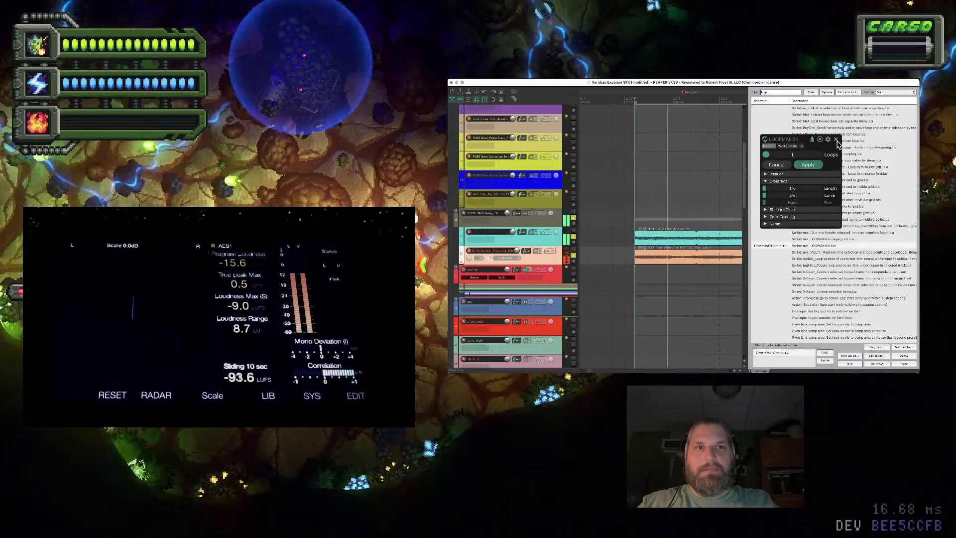
pyautogui.click(836, 140)
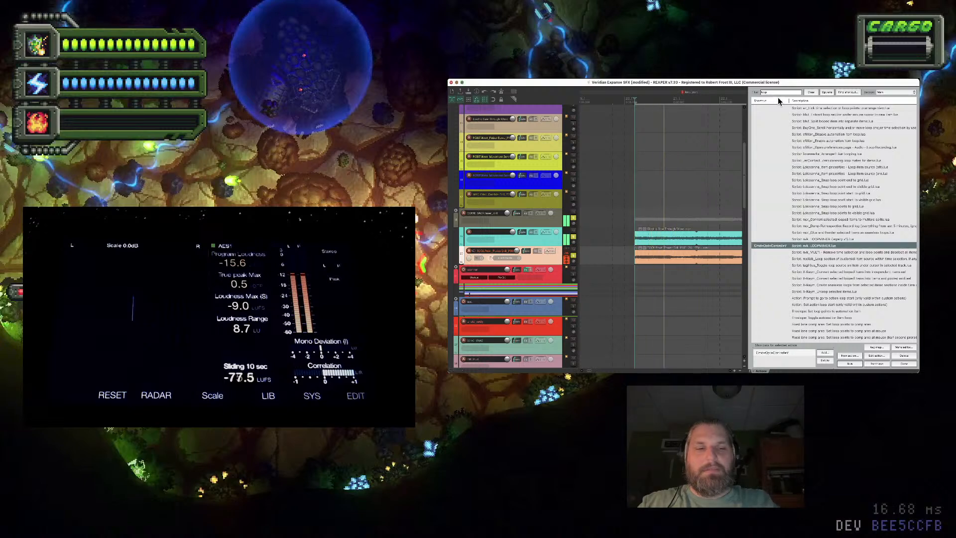
pyautogui.click(903, 364)
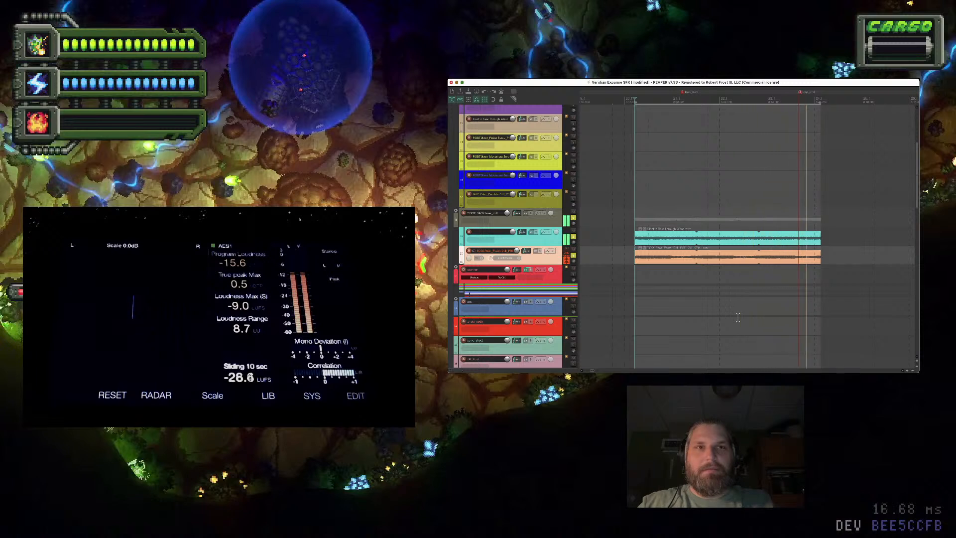
# Add the AU version of MFlanger (MeldaProduction) to the laser_drill folder track
pyautogui.click(545, 223)
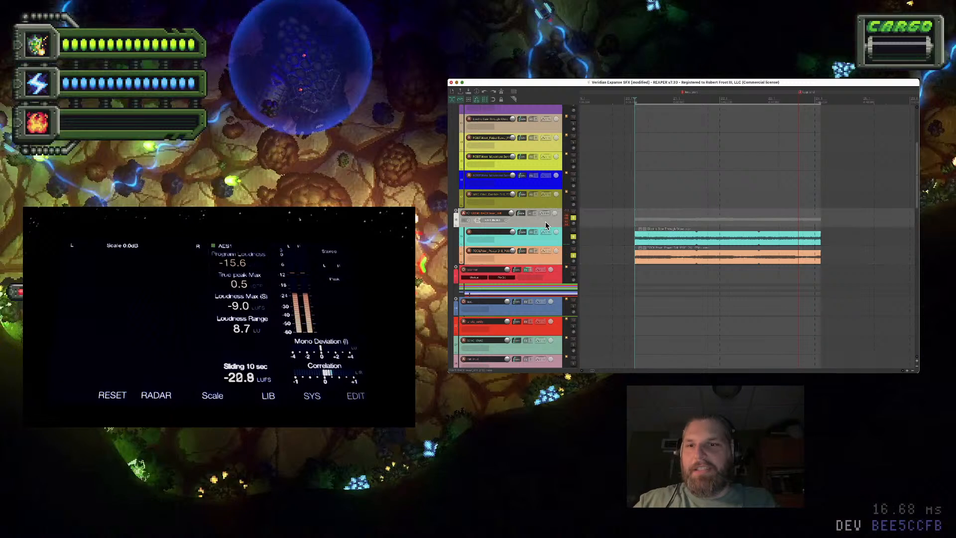
pyautogui.doubleClick(486, 213)
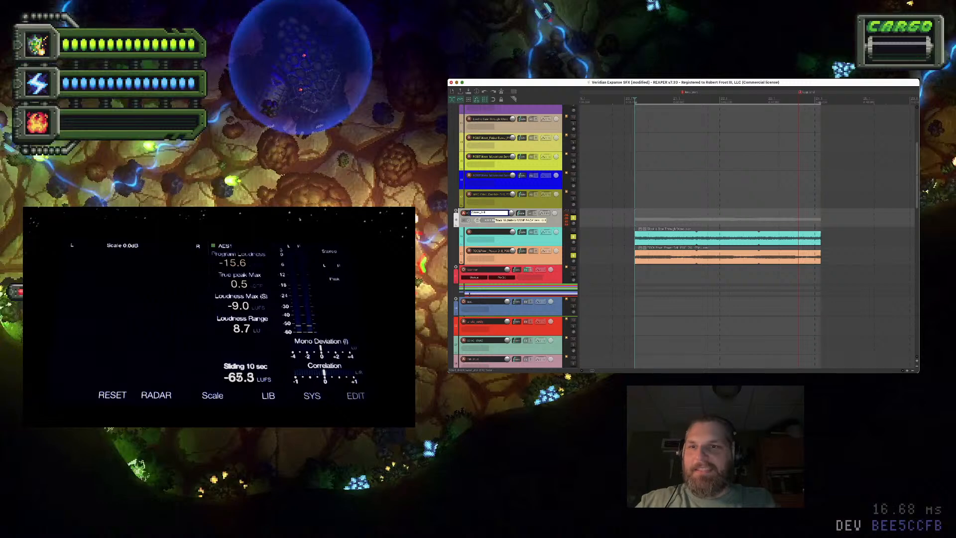
pyautogui.click(534, 214)
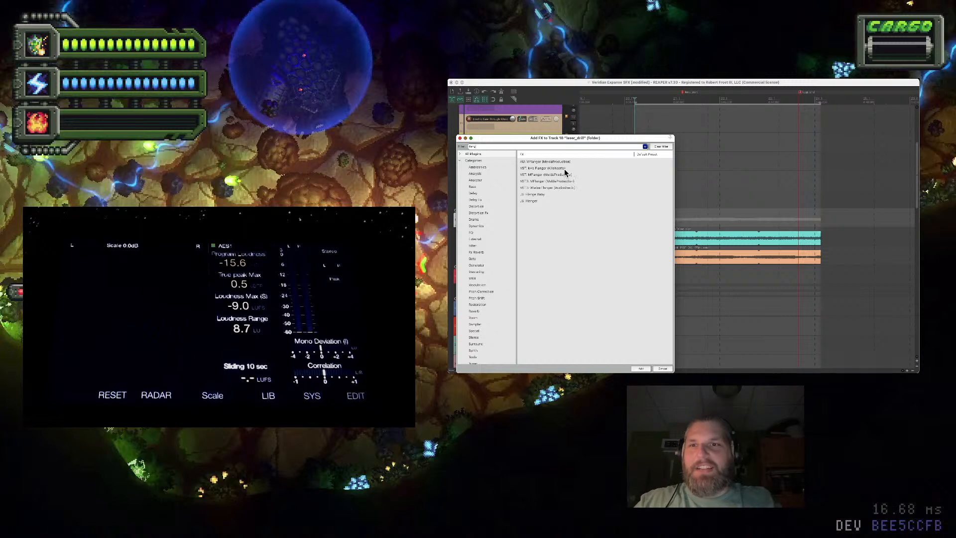
pyautogui.click(571, 161)
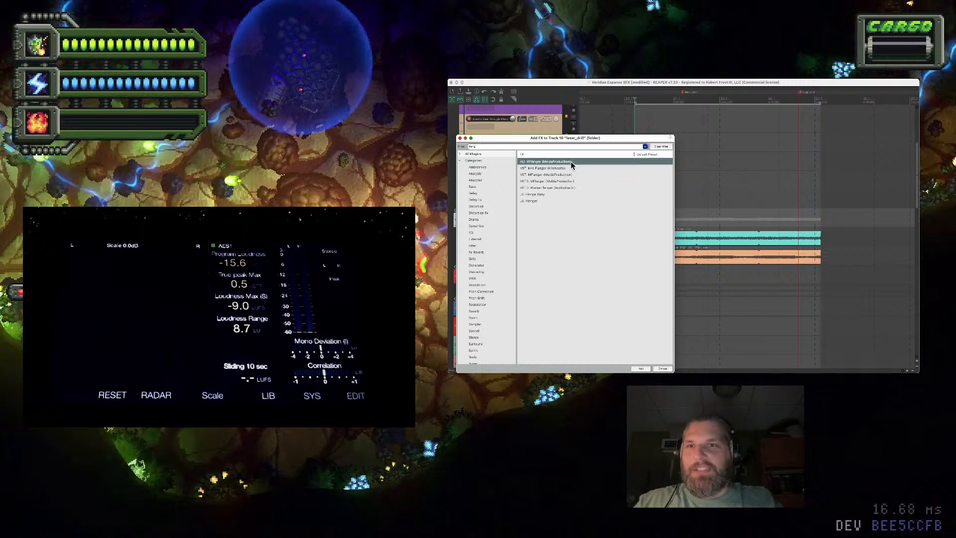
pyautogui.doubleClick(571, 161)
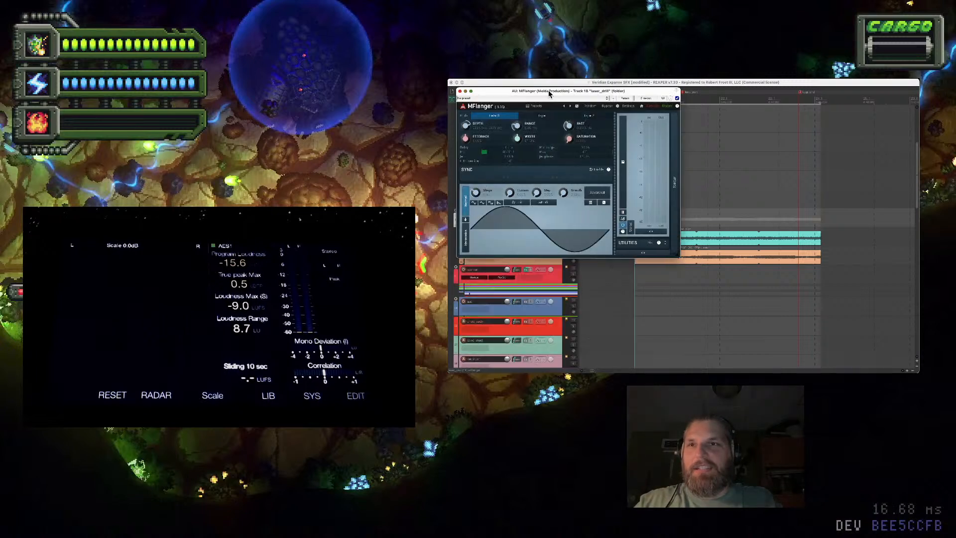
# Audition the flanged laser_drill folder and switch MFlanger to a synced setting with a triangle-shaped modulation wave
pyautogui.moveTo(545, 94); pyautogui.dragTo(579, 107)
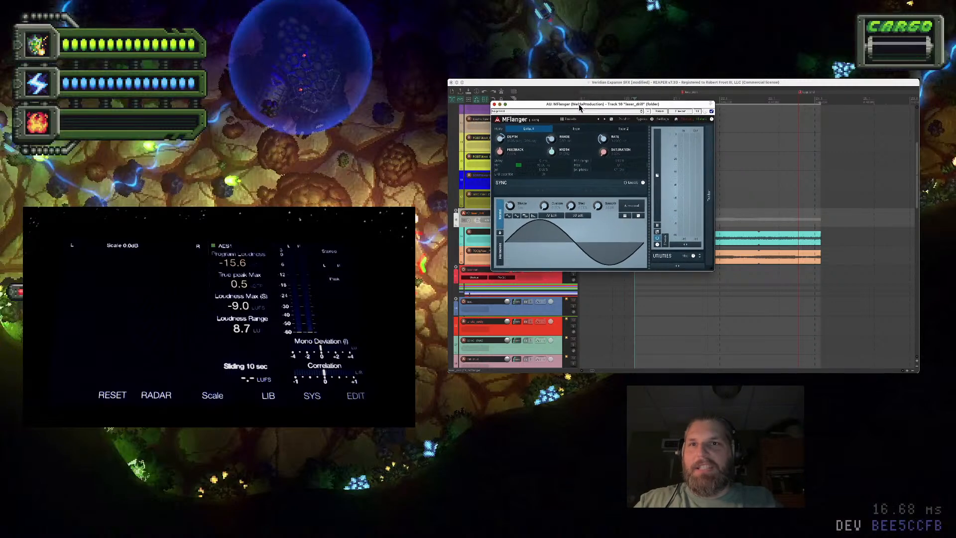
pyautogui.click(606, 120)
pyautogui.press('space')
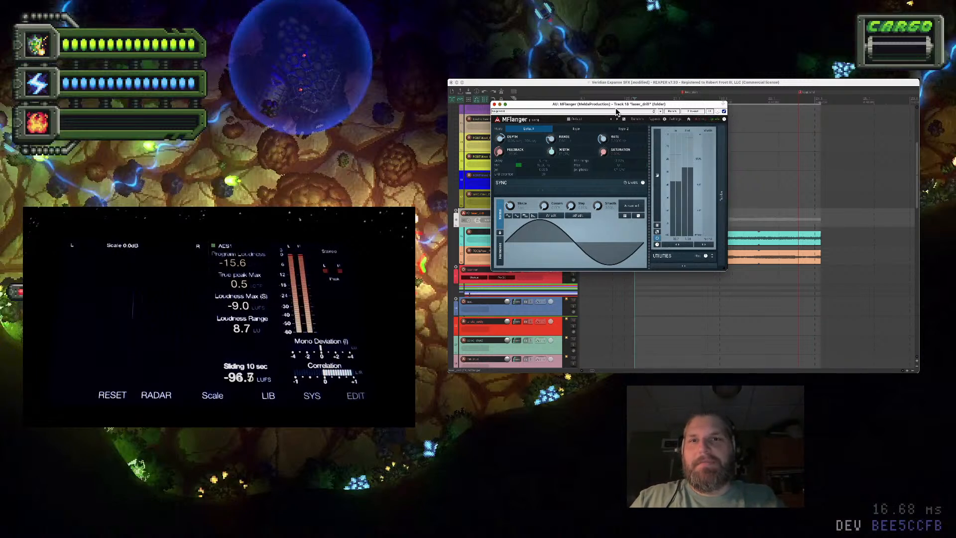
pyautogui.moveTo(620, 101); pyautogui.dragTo(753, 134)
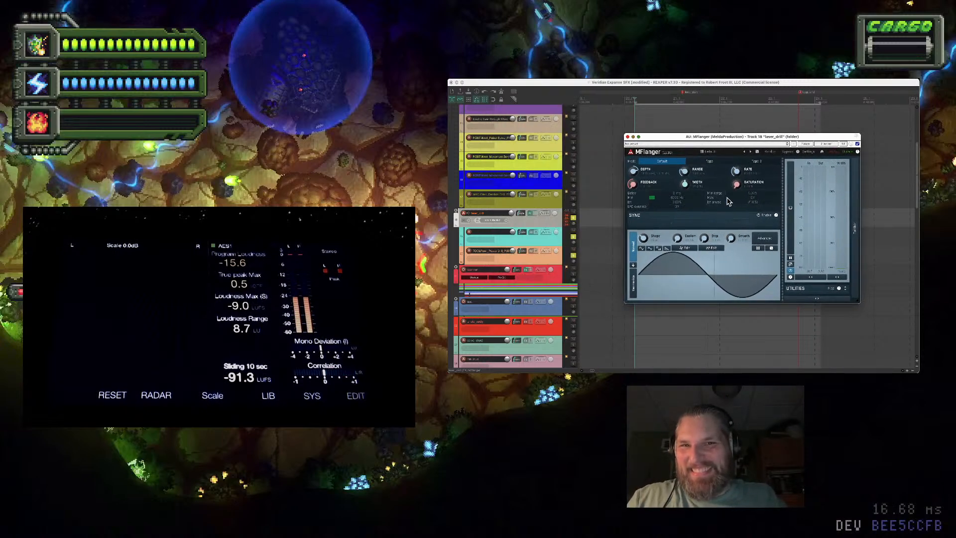
pyautogui.click(757, 152)
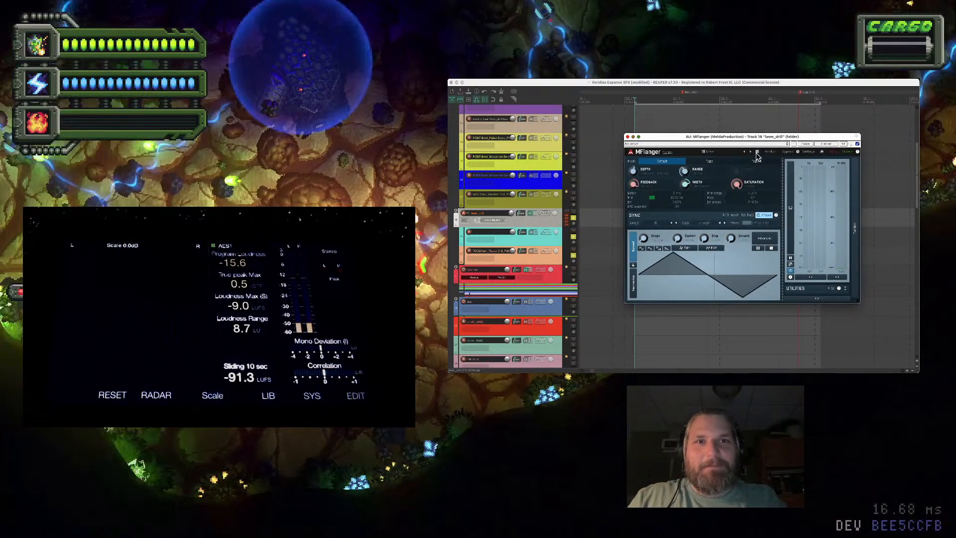
# Adjust the laser_drill folder's volume and raise MFlanger's depth during playback, closing the plugin when done
pyautogui.click(512, 214)
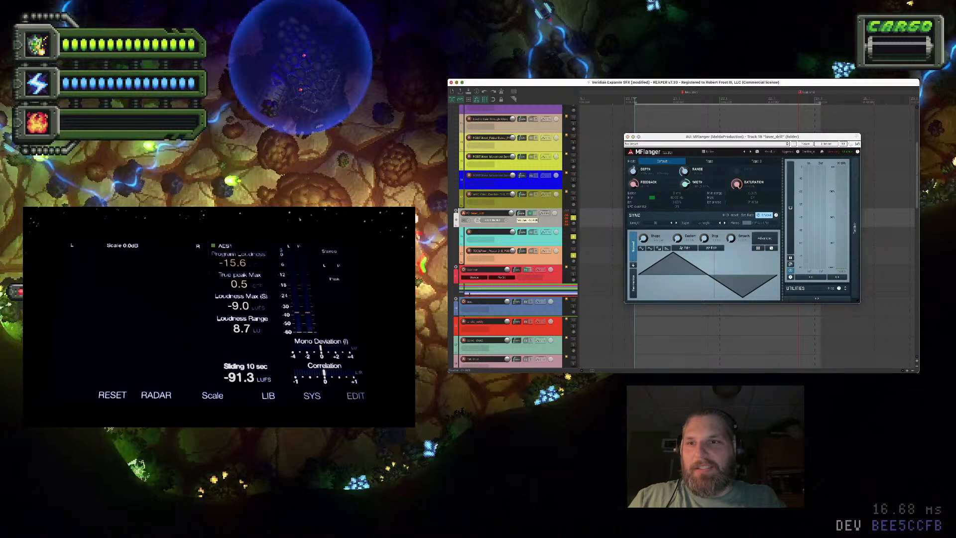
pyautogui.press('space')
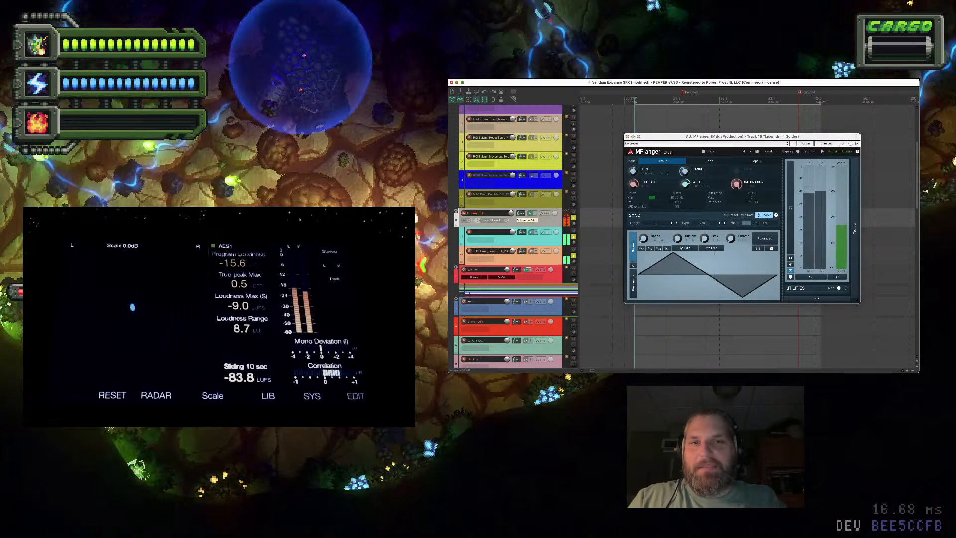
pyautogui.moveTo(632, 171); pyautogui.dragTo(633, 158)
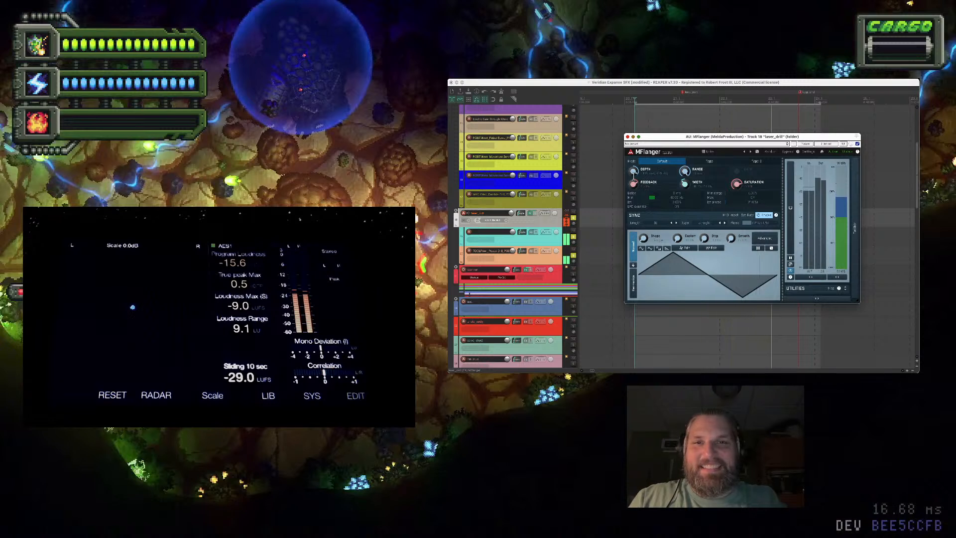
pyautogui.click(709, 161)
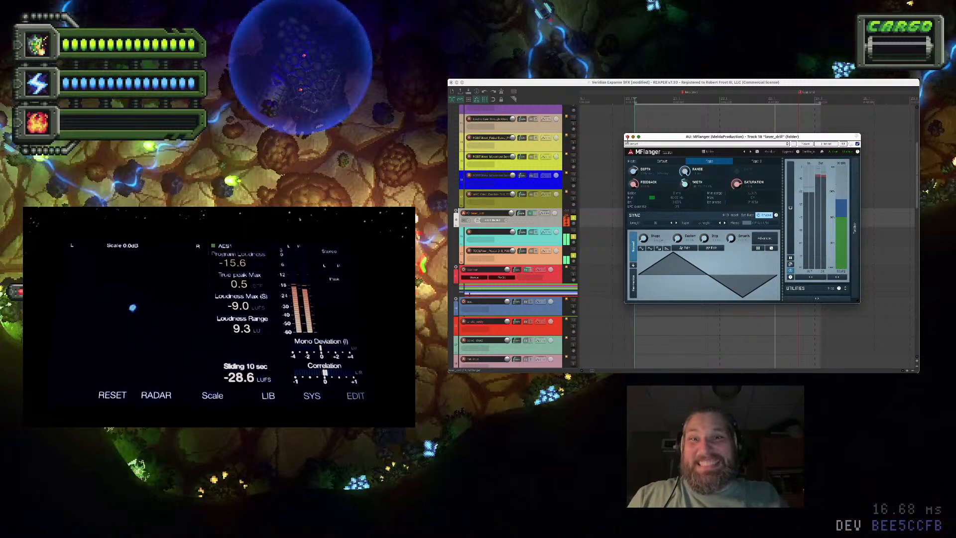
pyautogui.click(627, 137)
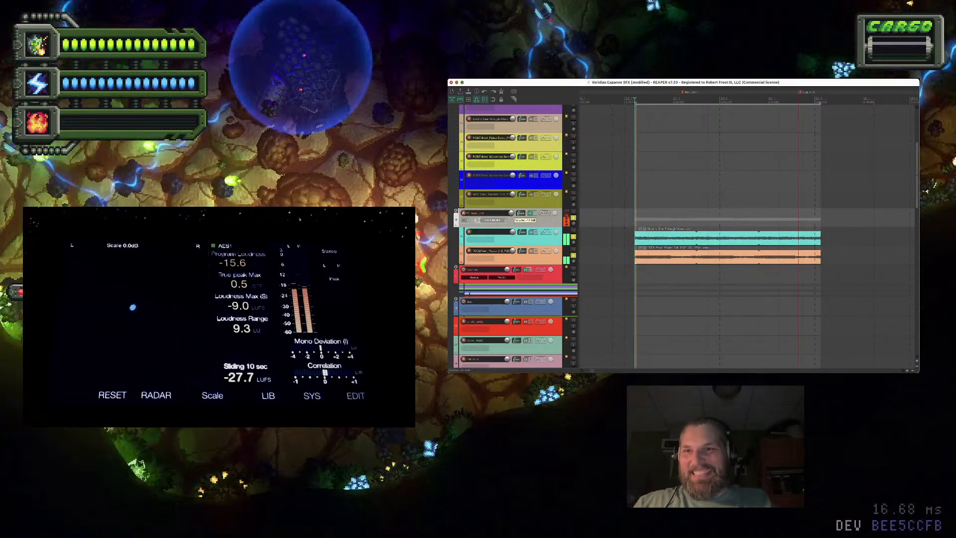
pyautogui.moveTo(511, 219); pyautogui.dragTo(511, 221)
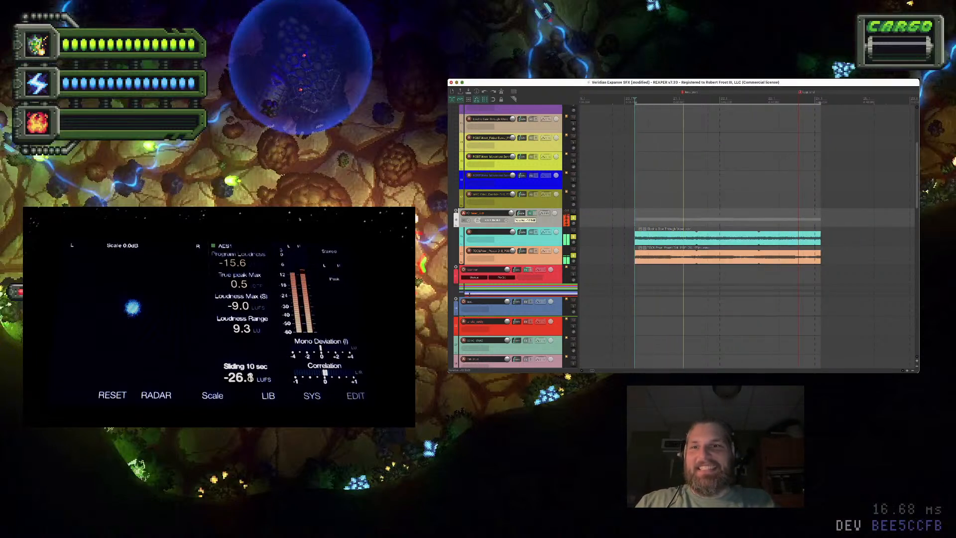
# Add the AU version of FabFilter Pro-Q 3 to the turquoise track inside the laser_drill folder
pyautogui.click(537, 231)
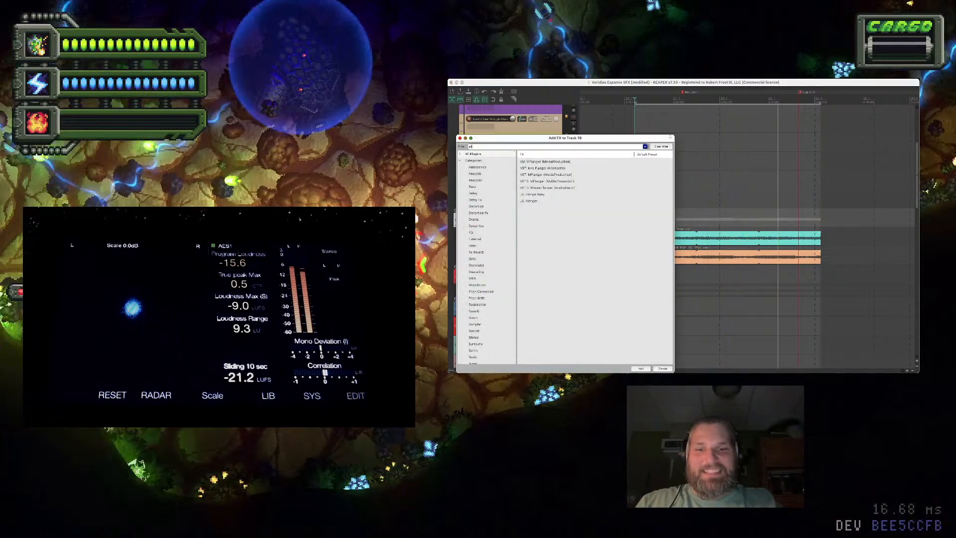
pyautogui.write('pro')
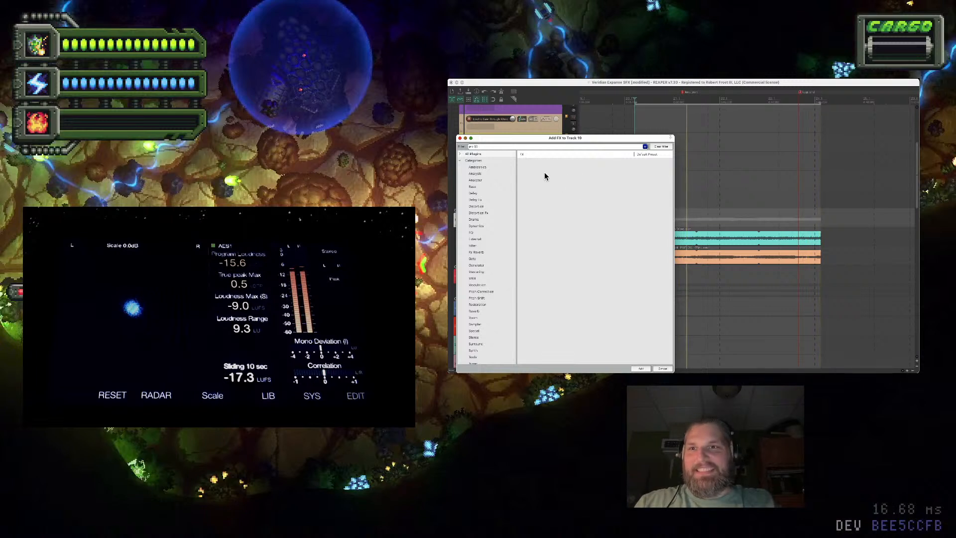
pyautogui.write(' Q')
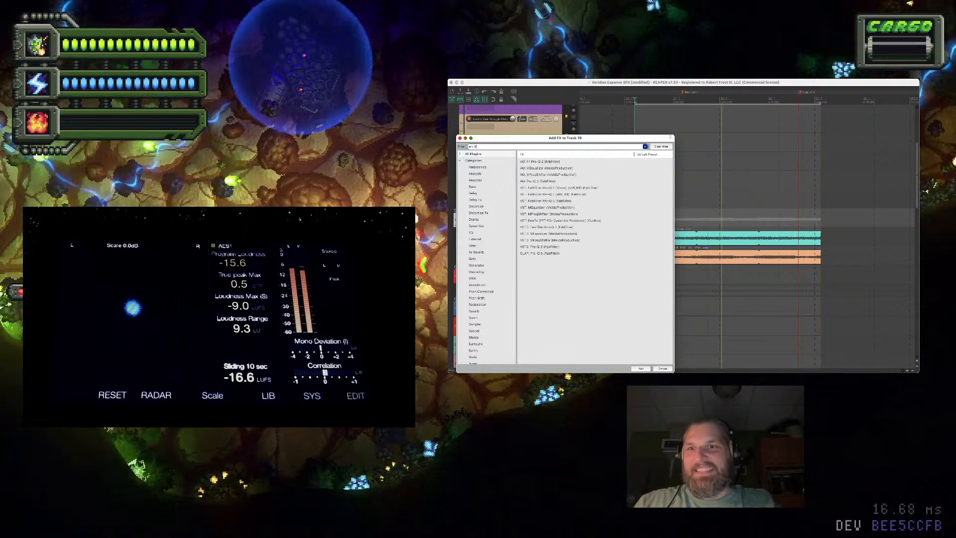
pyautogui.click(554, 183)
pyautogui.doubleClick(554, 183)
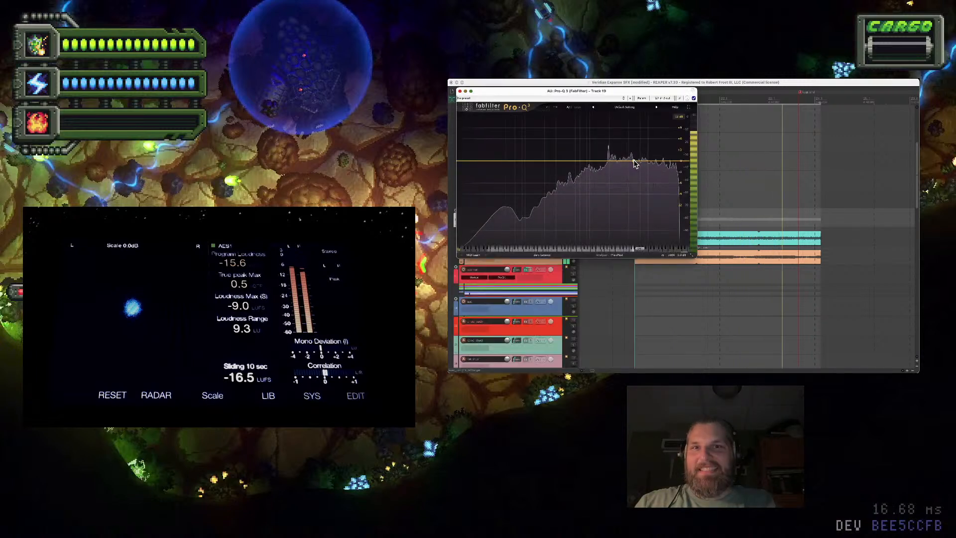
# Create a deep bell cut in Pro-Q 3 at the spectrum's tallest resonant peak and narrow its bandwidth
pyautogui.click(611, 169)
pyautogui.moveTo(610, 168); pyautogui.dragTo(609, 206)
pyautogui.scroll(-6, 609, 205)
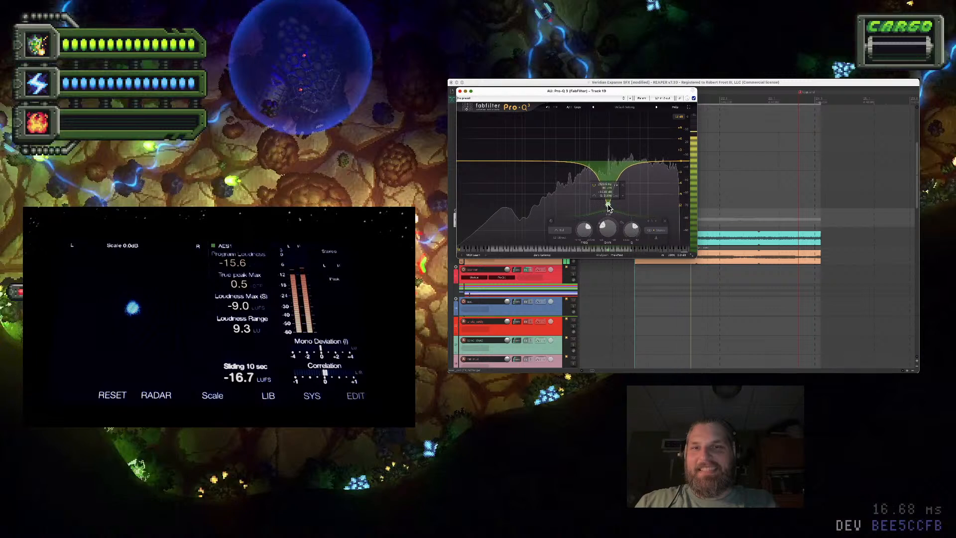
pyautogui.scroll(-4, 608, 205)
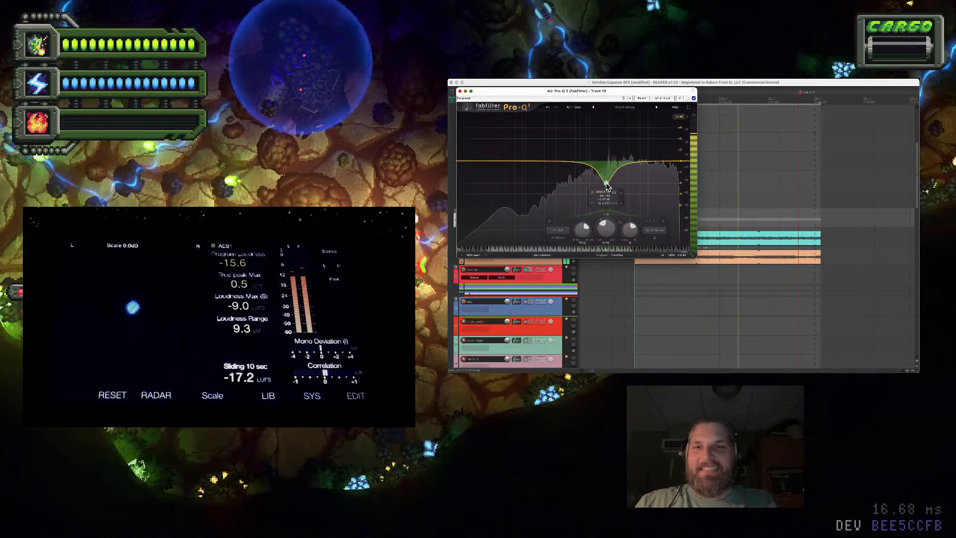
pyautogui.moveTo(608, 205)
pyautogui.mouseDown()
pyautogui.moveTo(607, 185)
pyautogui.moveTo(610, 221)
pyautogui.mouseUp()
pyautogui.scroll(6, 606, 185)
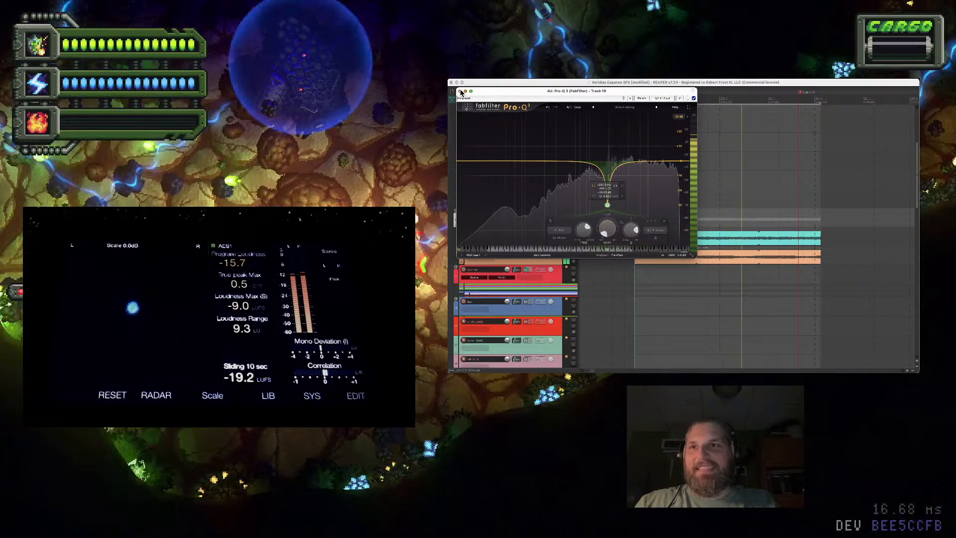
# Close the equalizer, audition the laser_drill folder with MFlanger open, and close the plugin window
pyautogui.press('Escape')
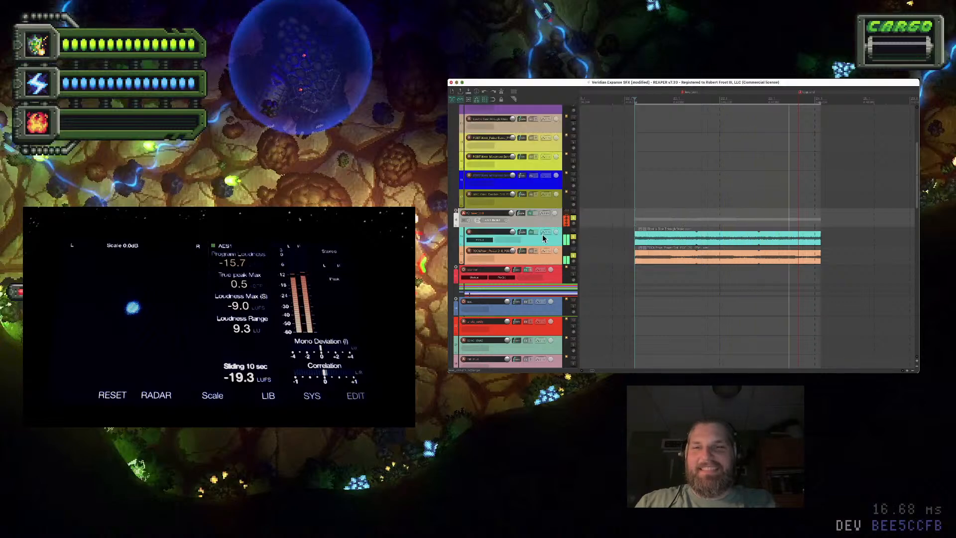
pyautogui.click(530, 214)
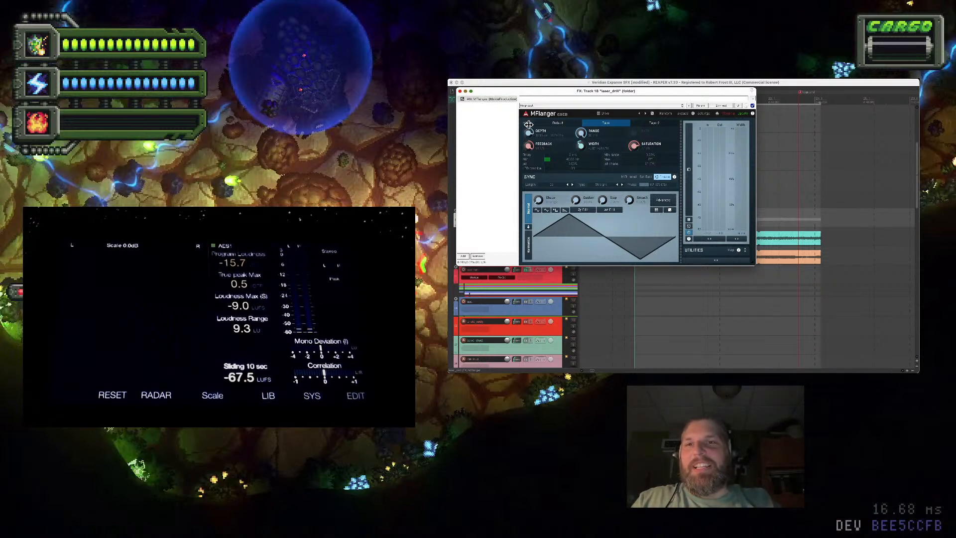
pyautogui.press('space')
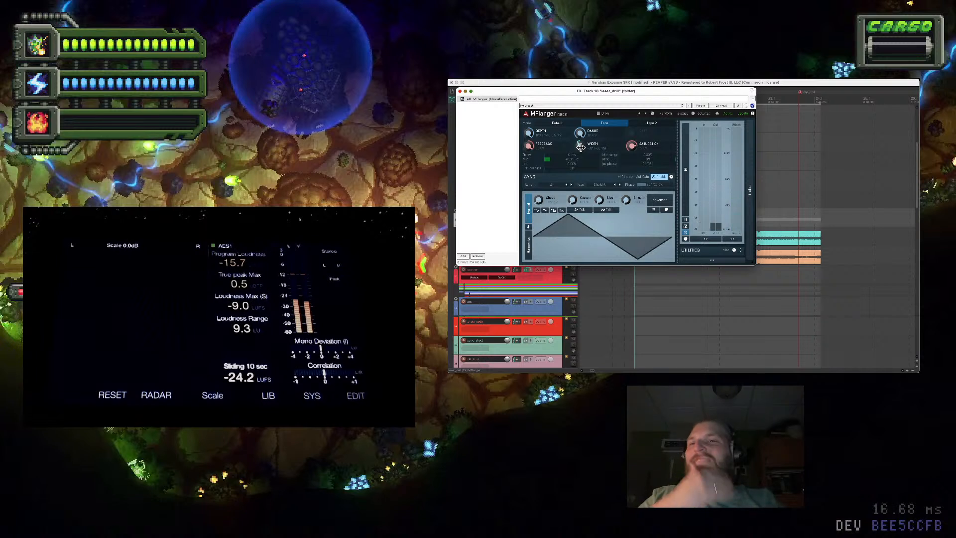
pyautogui.click(461, 91)
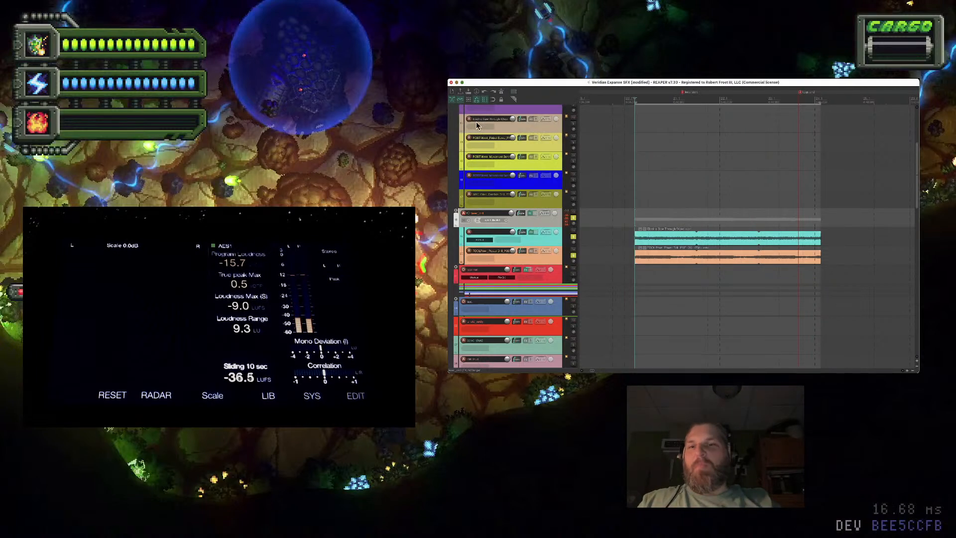
# Render the laser_drill folder to a stereo stem track, muting the original
pyautogui.click(554, 239)
pyautogui.click(556, 225)
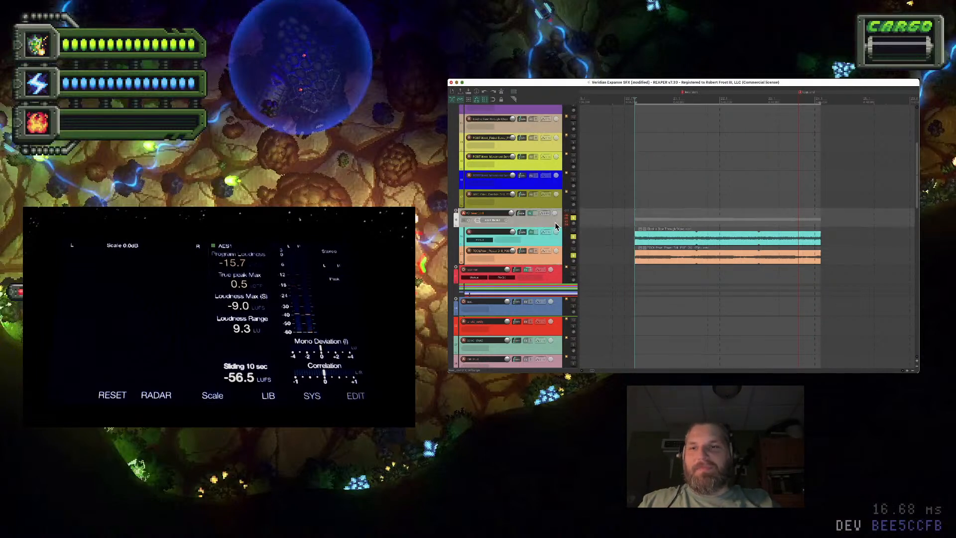
pyautogui.rightClick(555, 226)
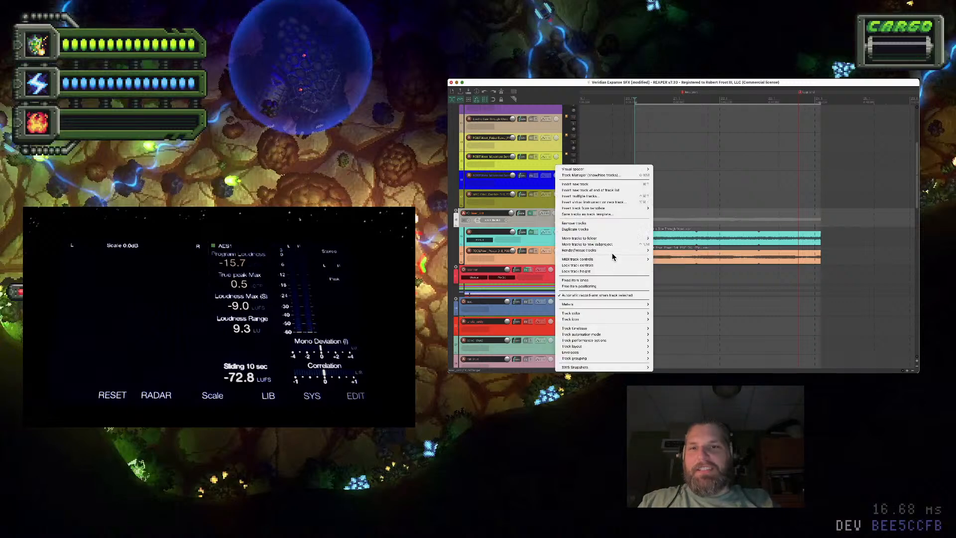
pyautogui.moveTo(622, 249)
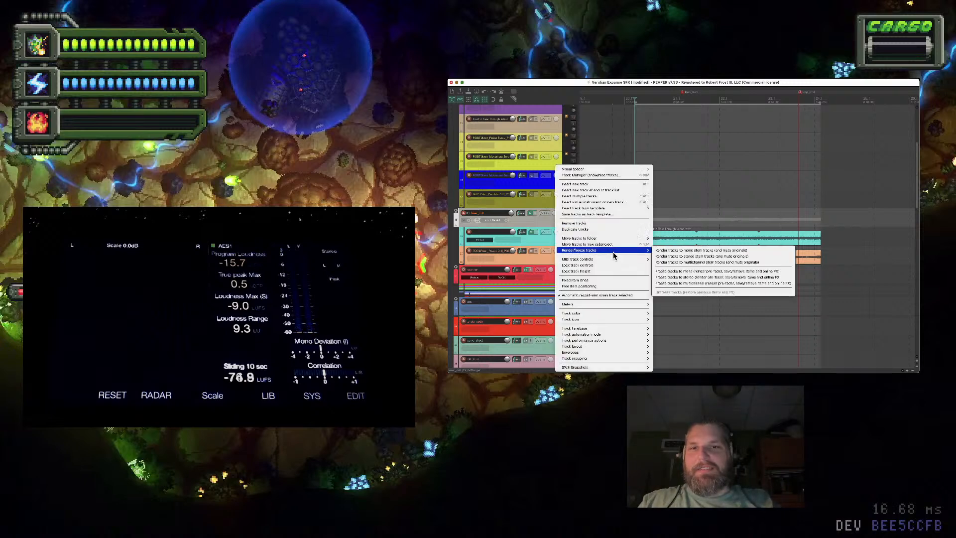
pyautogui.click(719, 256)
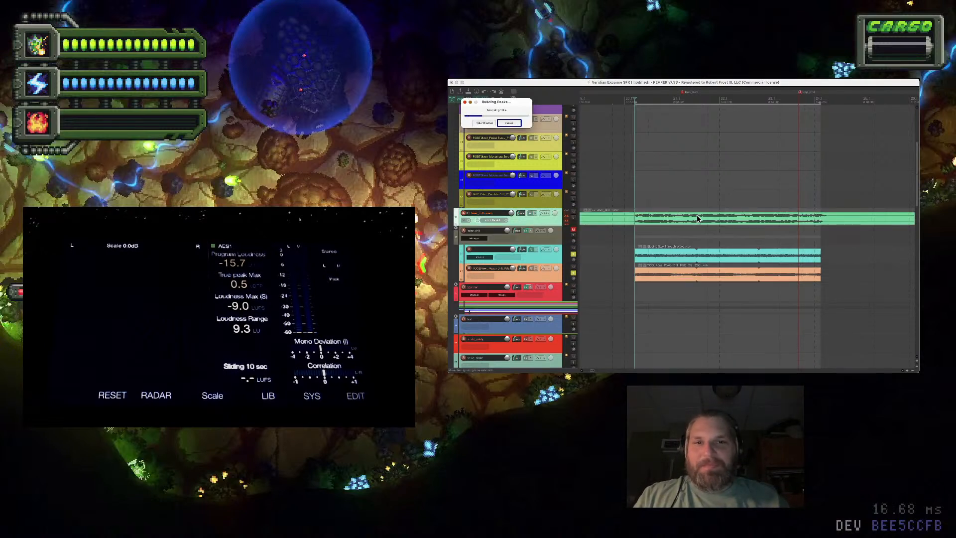
# Solo the rendered laser_drill stem and audition it, clearing the solo on the turquoise and orange layers
pyautogui.click(572, 219)
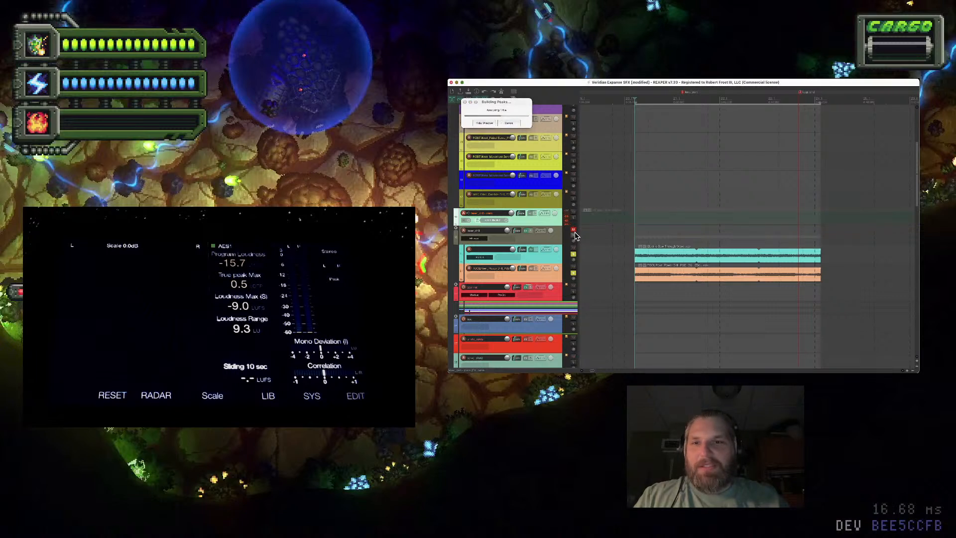
pyautogui.press('space')
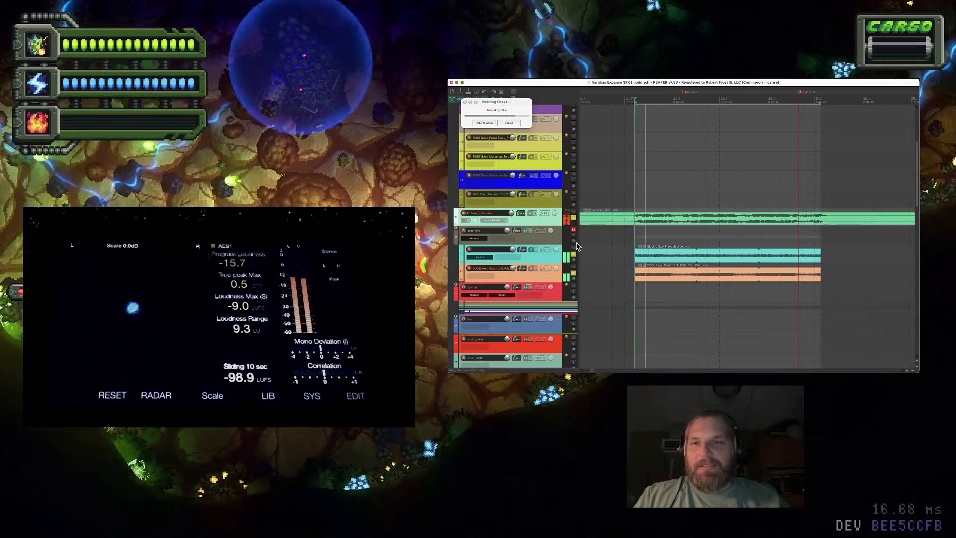
pyautogui.click(573, 275)
pyautogui.click(573, 277)
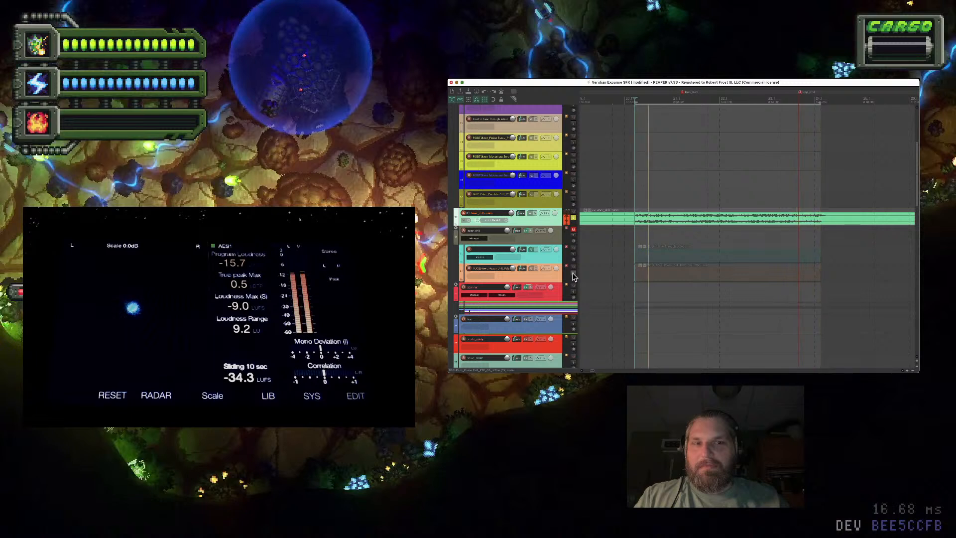
pyautogui.press('space')
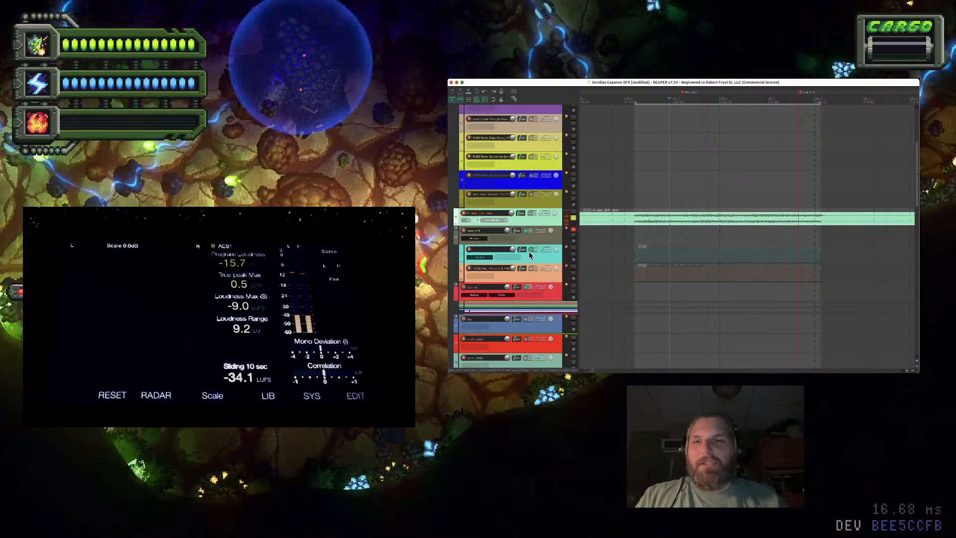
# Unmute and solo the original laser_drill folder and set its MFlanger width to 0, moving the plugin window clear of the tracks
pyautogui.click(546, 256)
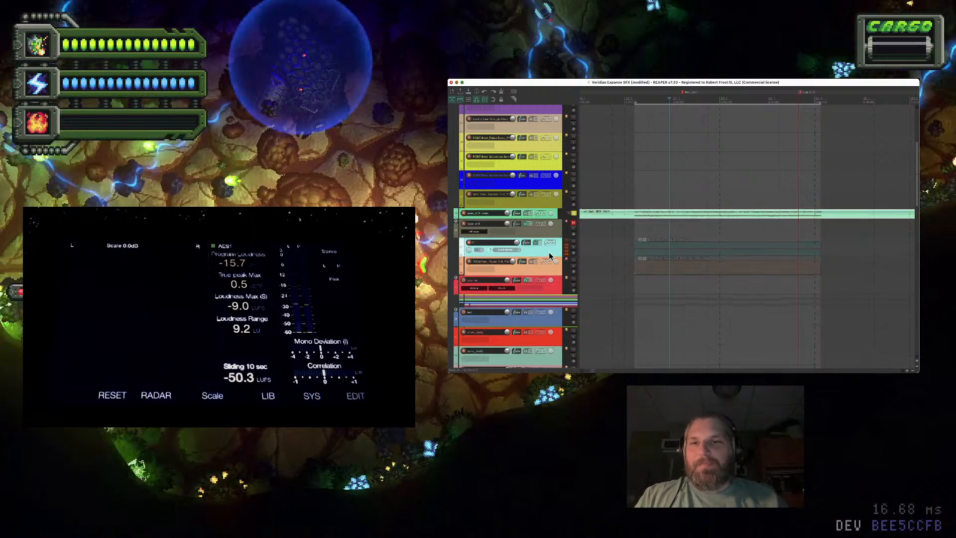
pyautogui.click(573, 228)
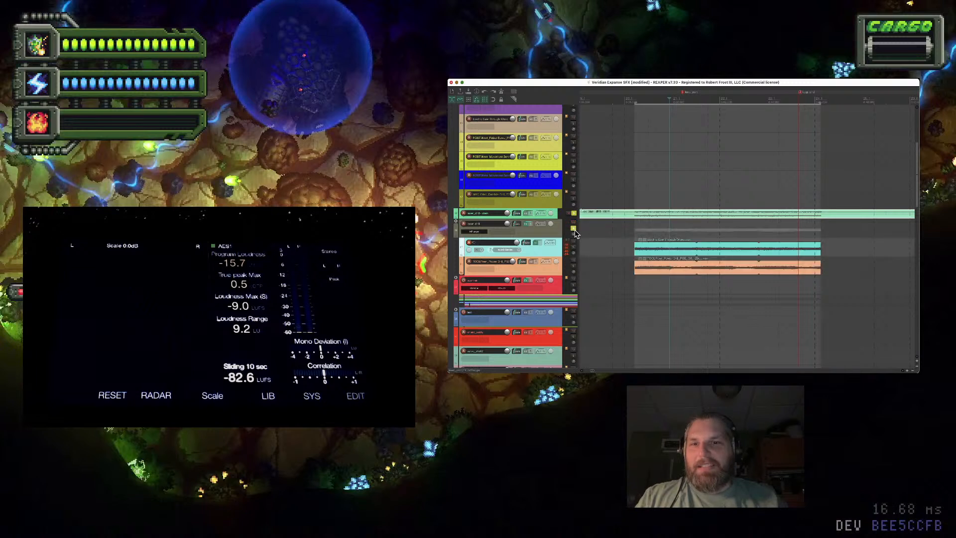
pyautogui.click(526, 225)
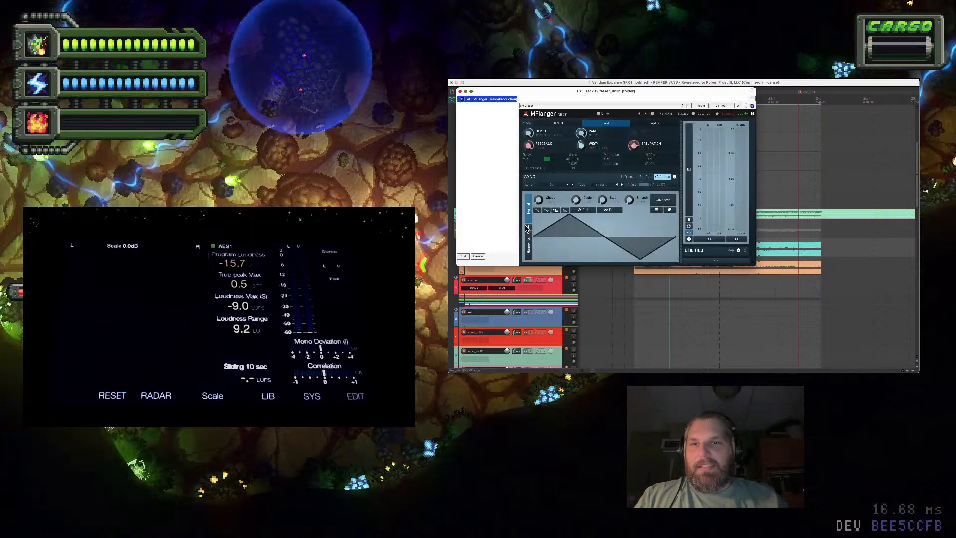
pyautogui.doubleClick(581, 148)
pyautogui.write('0')
pyautogui.press('Return')
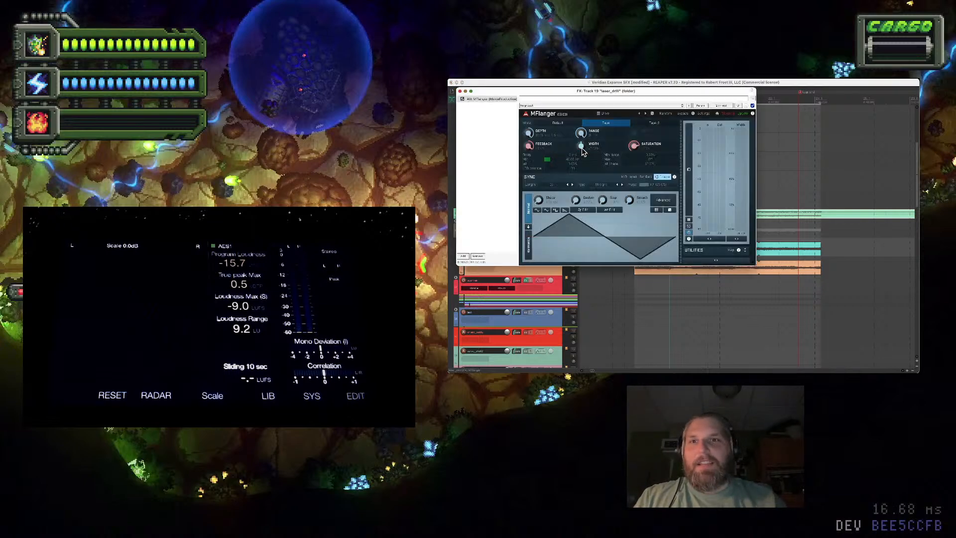
pyautogui.moveTo(571, 89); pyautogui.dragTo(726, 92)
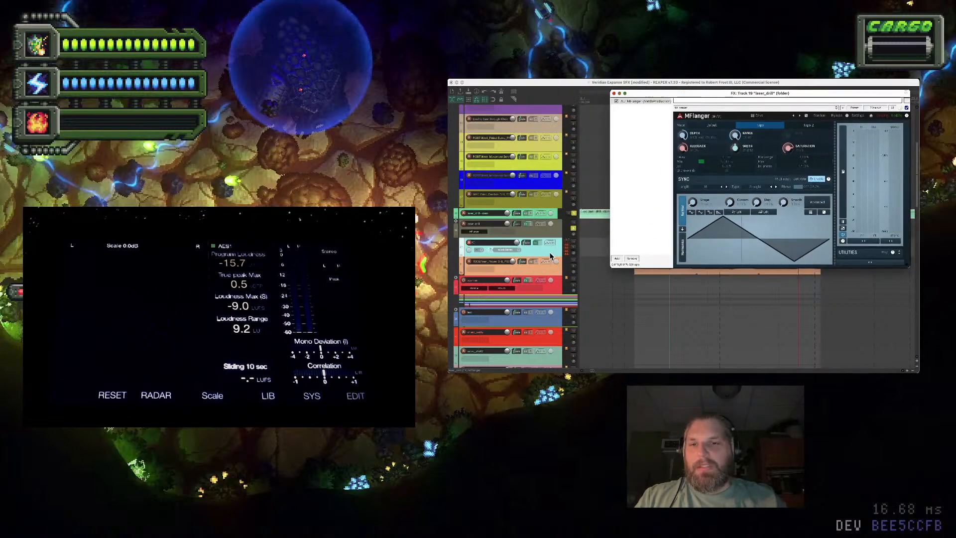
# Switch the laser_drill folder to Touch automation mode and record MFlanger width automation during playback
pyautogui.click(557, 231)
pyautogui.rightClick(557, 231)
pyautogui.click(550, 231)
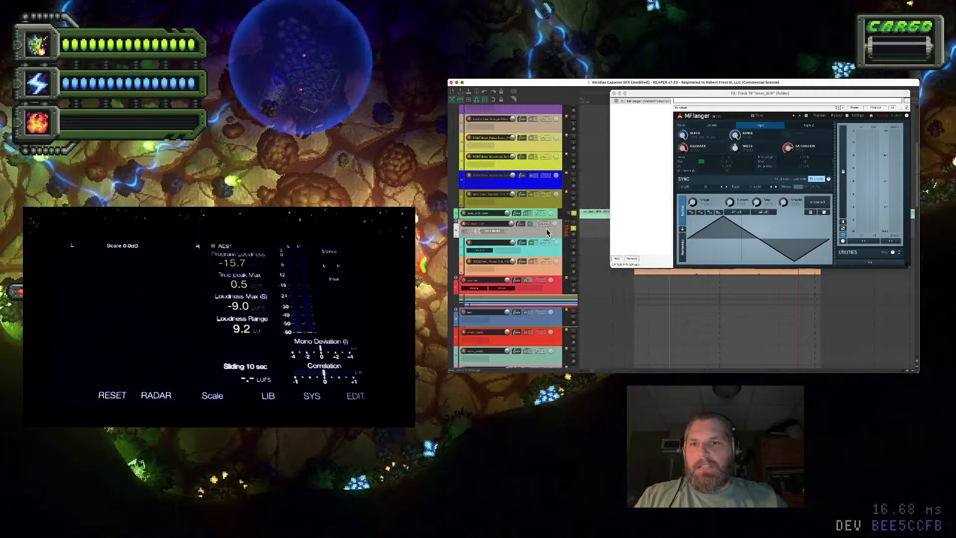
pyautogui.rightClick(542, 227)
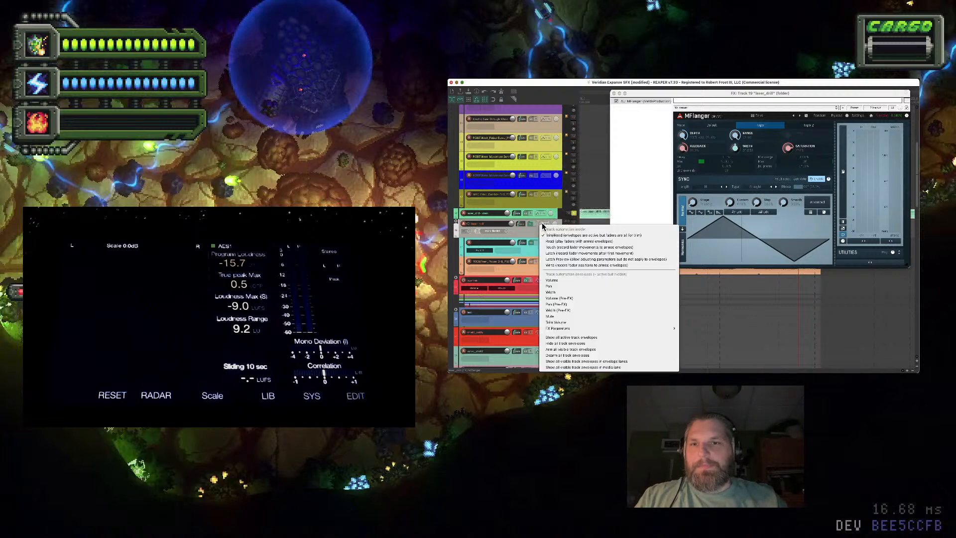
pyautogui.click(567, 249)
pyautogui.click(627, 284)
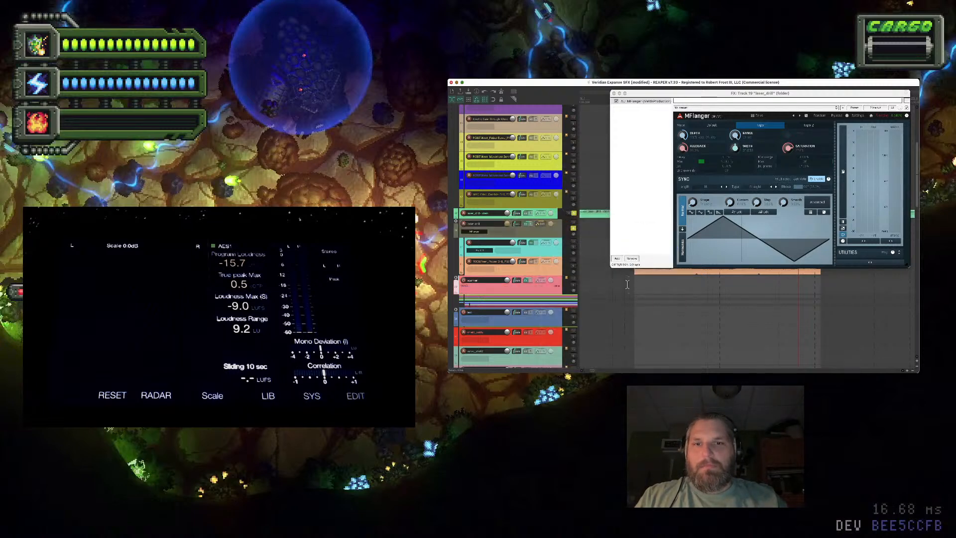
pyautogui.click(740, 152)
pyautogui.press('space')
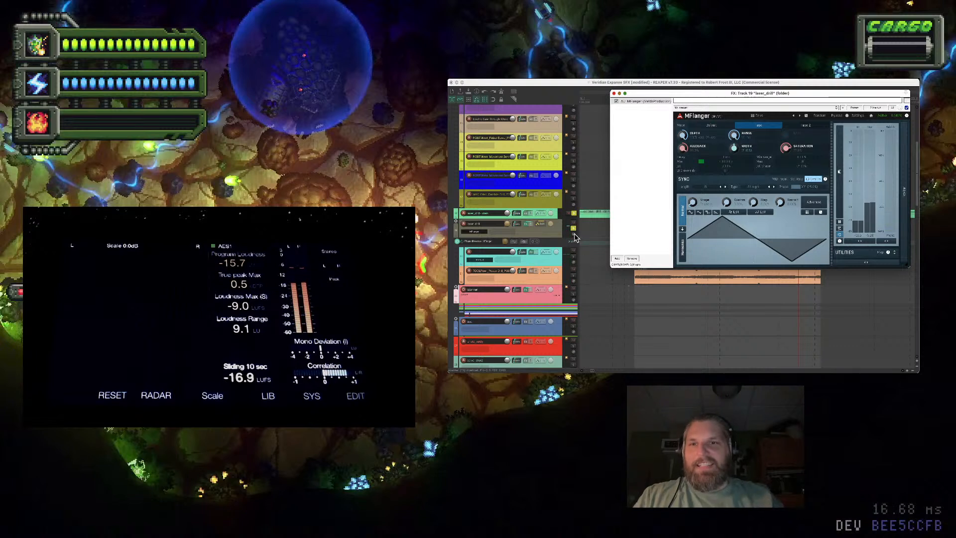
# Unsolo the rendered stem, try adjusting another MFlanger parameter during playback, and undo the extra automation envelope
pyautogui.click(575, 217)
pyautogui.press('space')
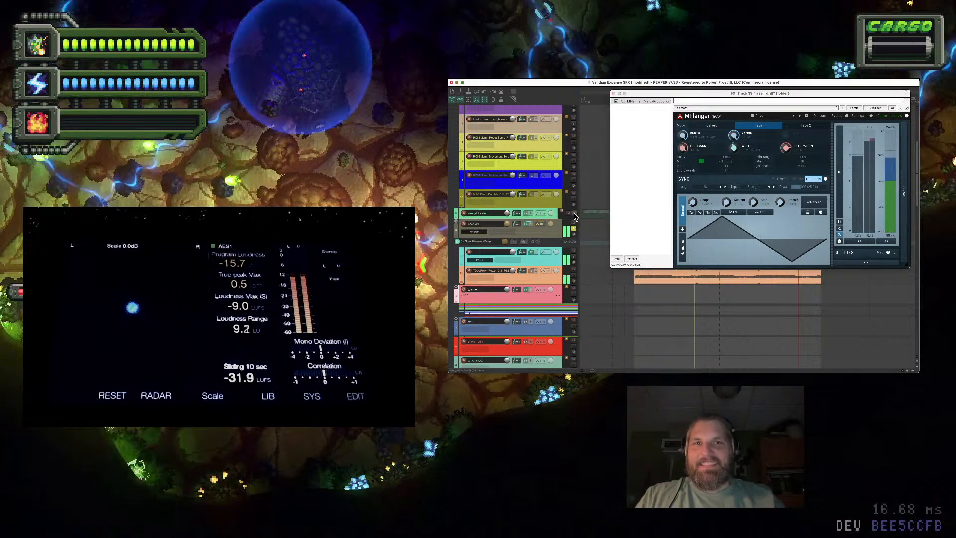
pyautogui.moveTo(723, 166); pyautogui.dragTo(726, 157)
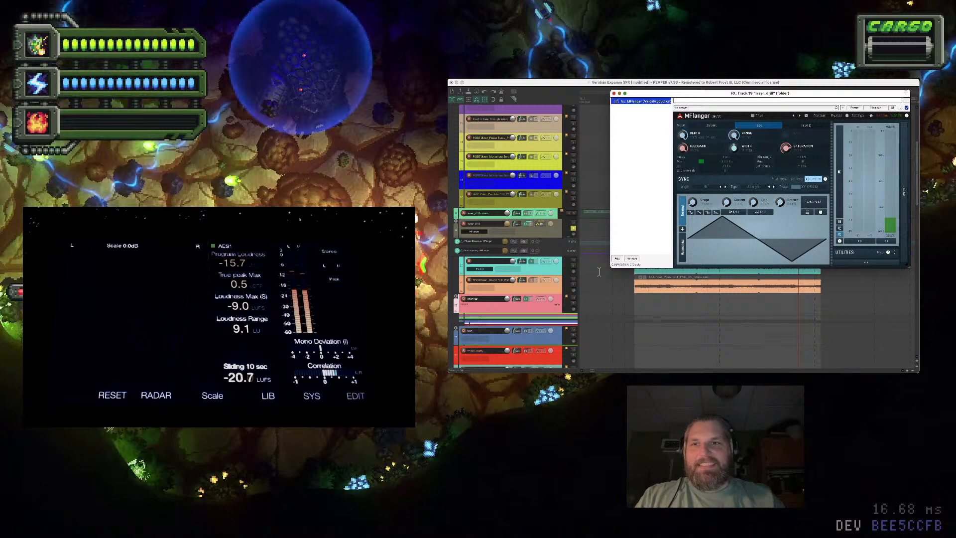
pyautogui.press('super+z')
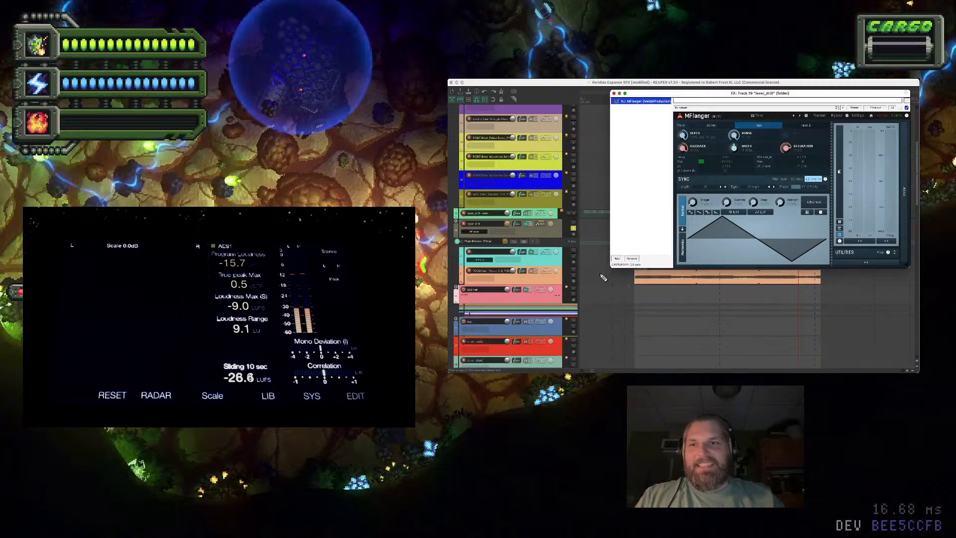
# Switch the laser_drill folder's automation mode to Read and raise MFlanger's green-bar parameter below the feedback knob, checking it in playback
pyautogui.click(540, 225)
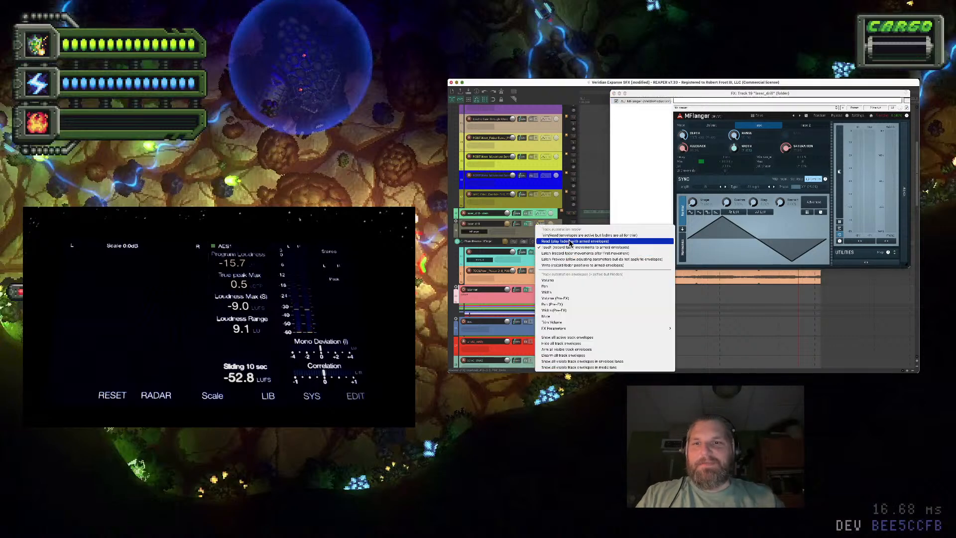
pyautogui.click(577, 253)
pyautogui.moveTo(710, 163); pyautogui.dragTo(730, 179)
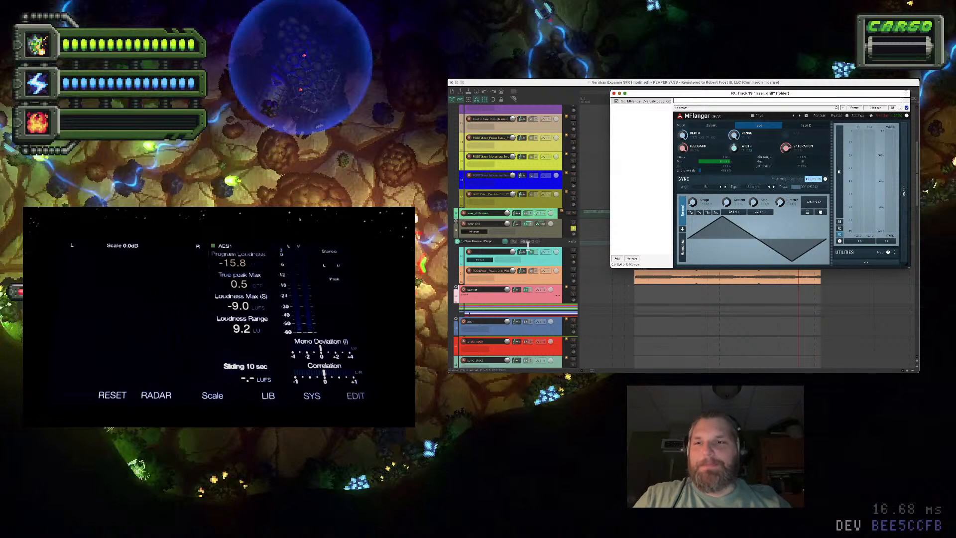
pyautogui.press('space')
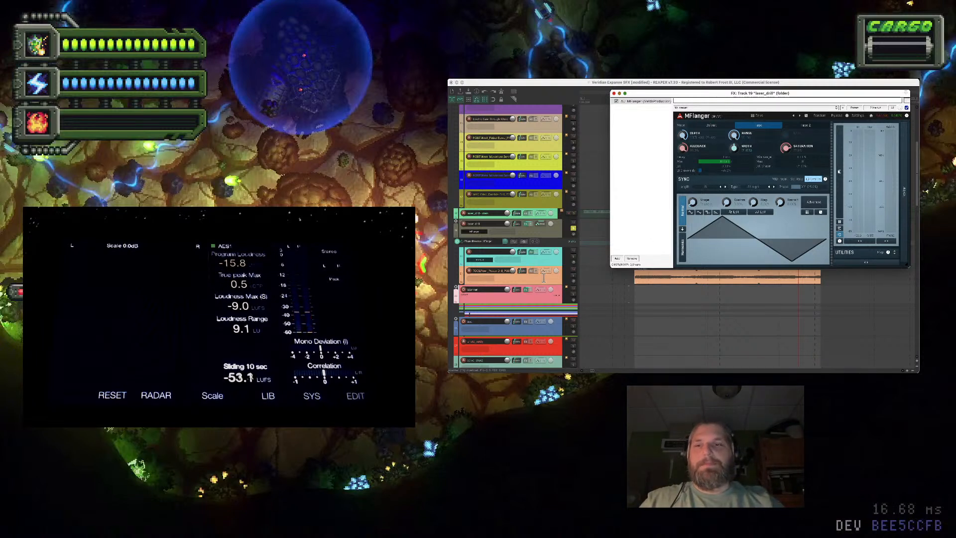
# Render the adjusted laser_drill folder to another stereo stem track and make the muted original folder audible again
pyautogui.rightClick(547, 232)
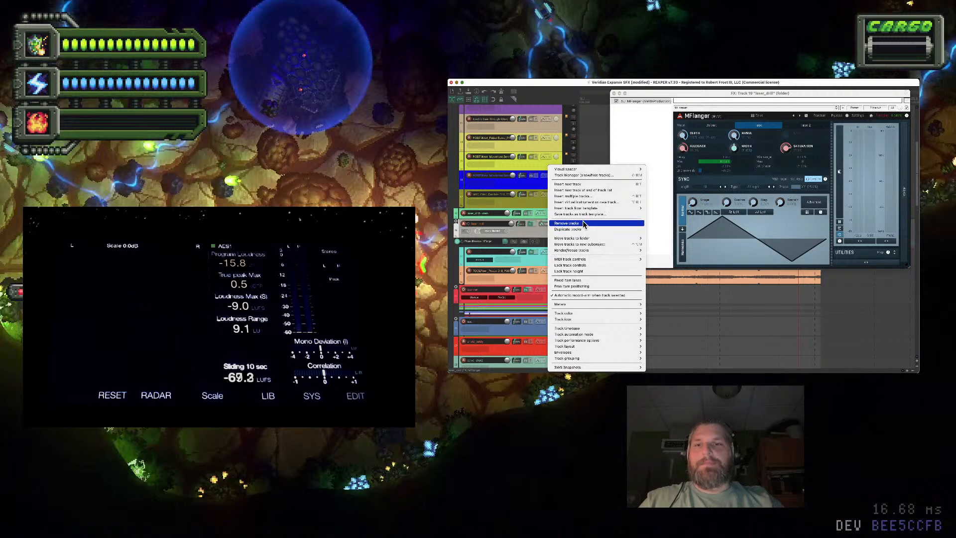
pyautogui.moveTo(590, 239)
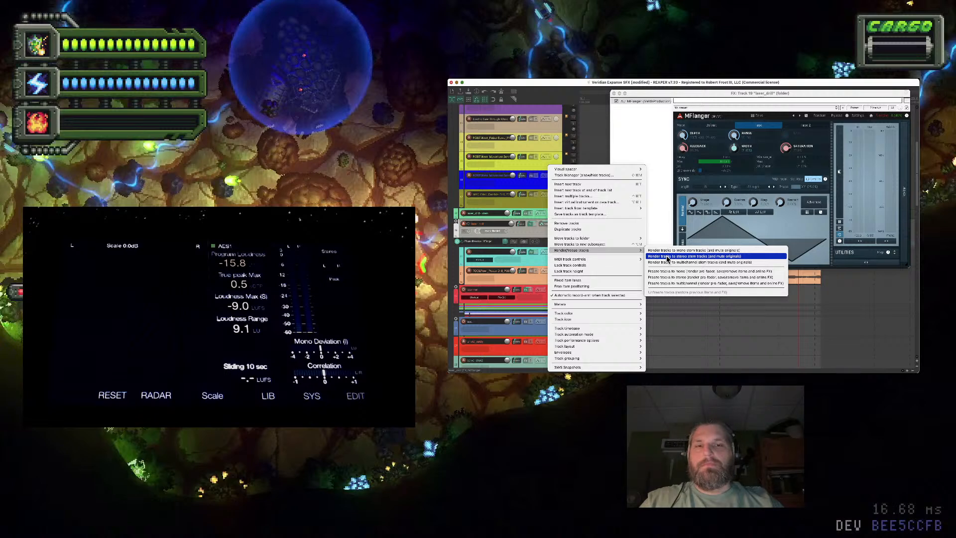
pyautogui.click(667, 257)
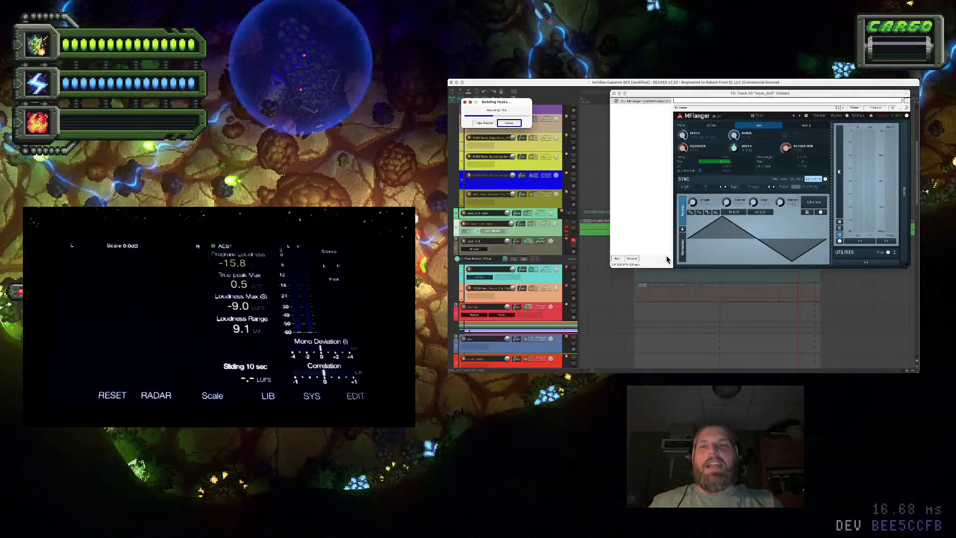
pyautogui.click(574, 242)
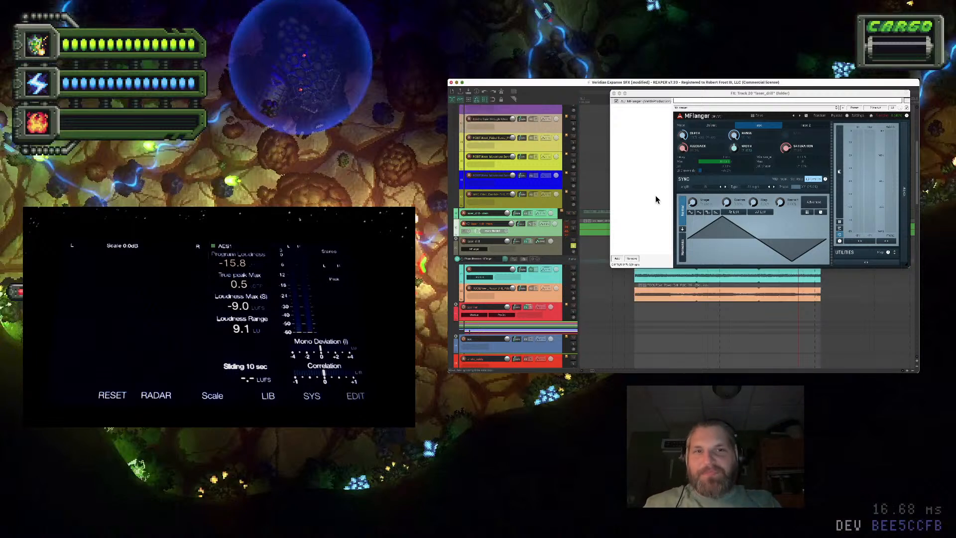
# Adjust a lower MFlanger parameter bar during playback, solo the newest stem, and close the plugin window
pyautogui.press('space')
pyautogui.click(719, 171)
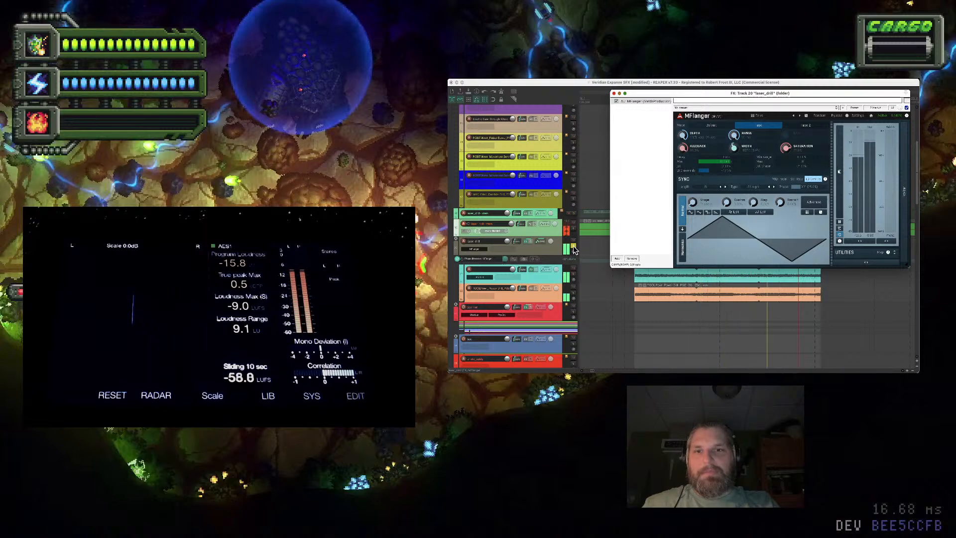
pyautogui.click(573, 230)
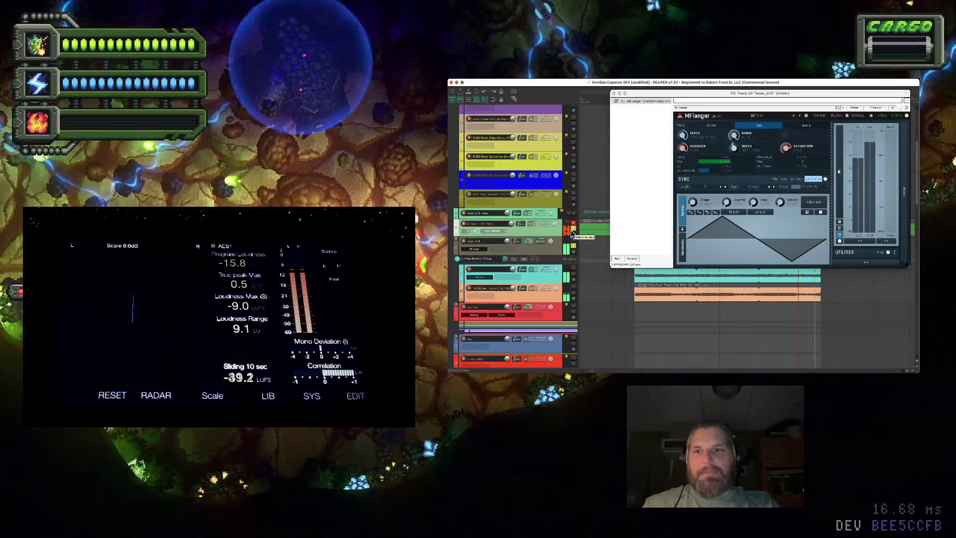
pyautogui.scroll(-5, 632, 289)
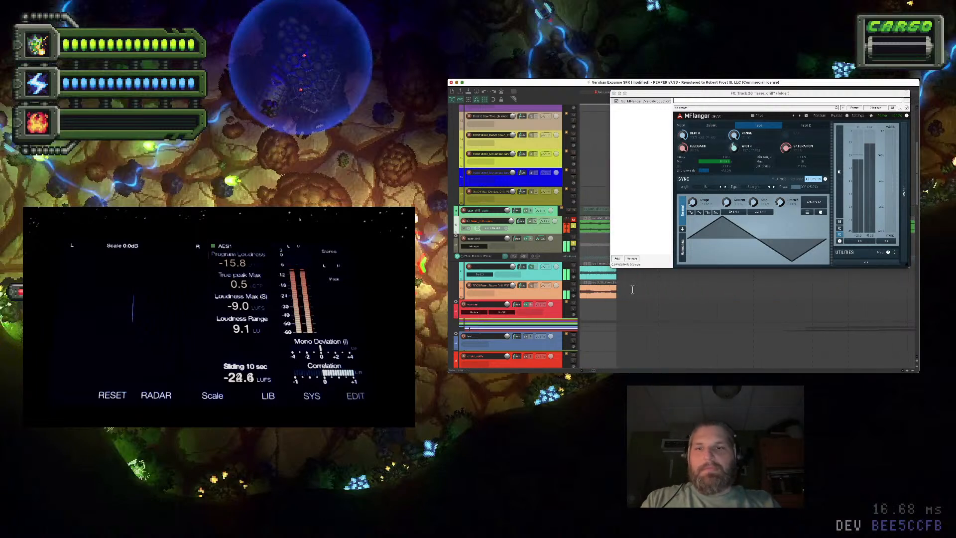
pyautogui.scroll(5, 632, 290)
pyautogui.click(615, 94)
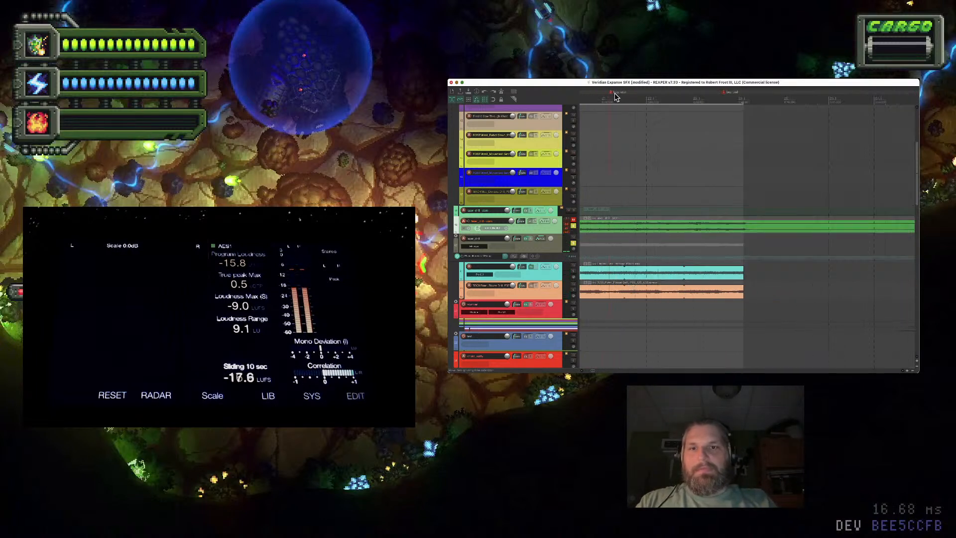
# Remove the visible automation envelope from the laser_drill folder, keeping the folder soloed
pyautogui.scroll(-3, 652, 261)
pyautogui.hscroll(3, 652, 258)
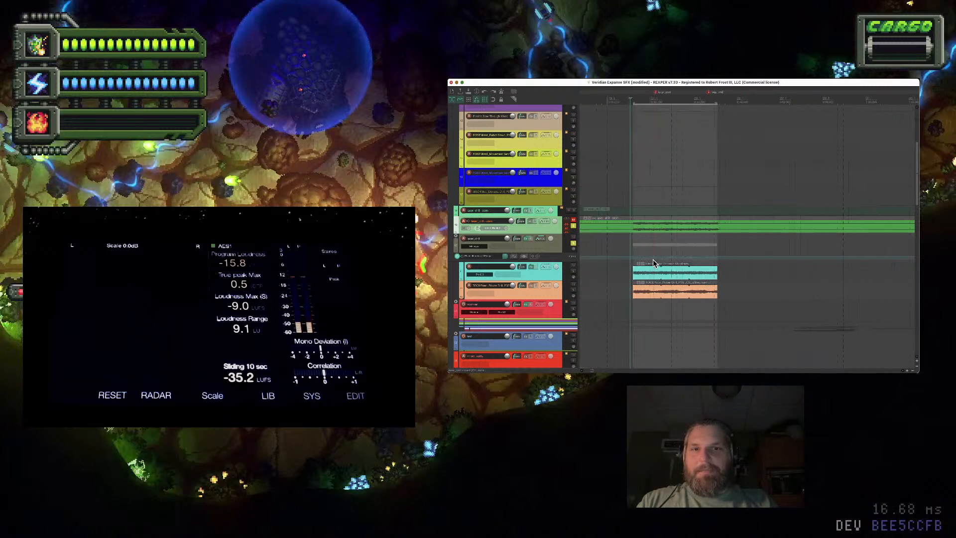
pyautogui.click(573, 244)
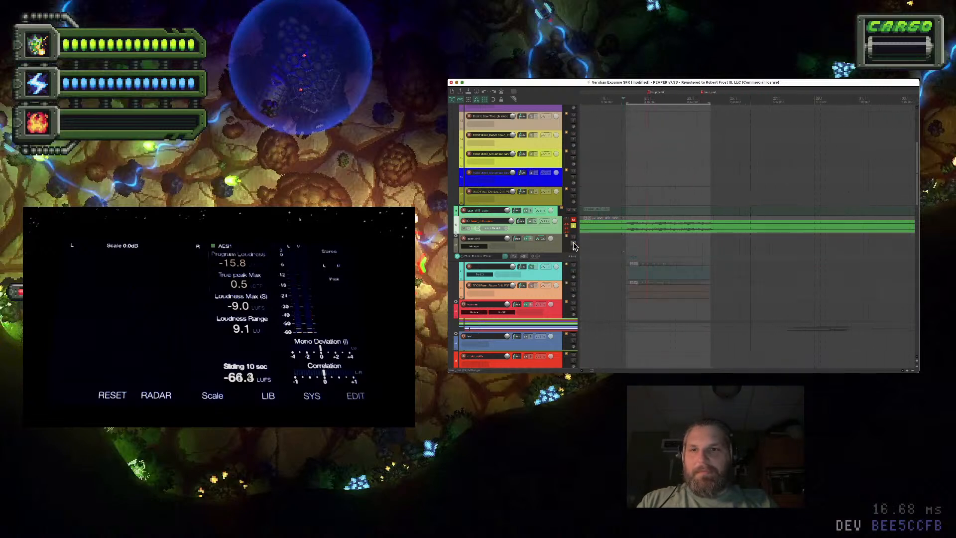
pyautogui.click(573, 244)
pyautogui.click(552, 258)
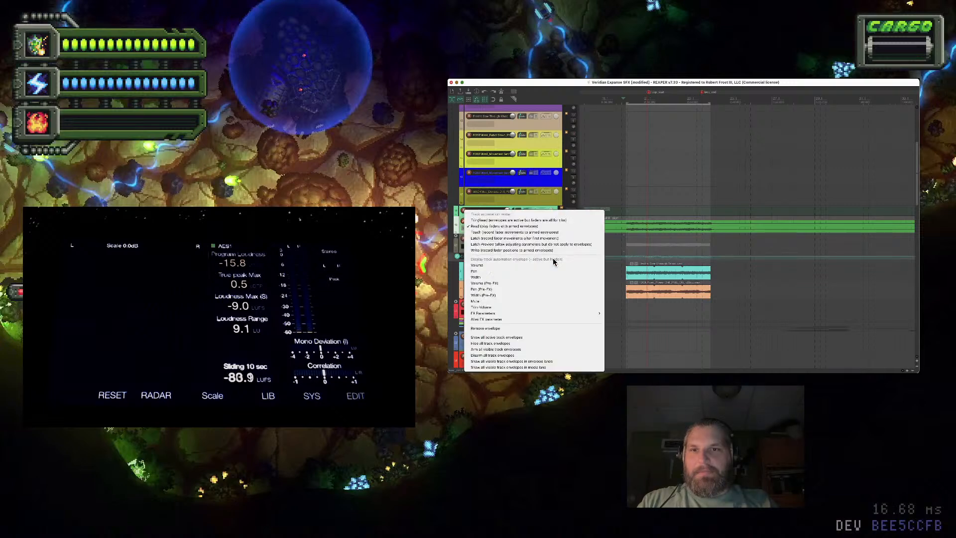
pyautogui.click(531, 327)
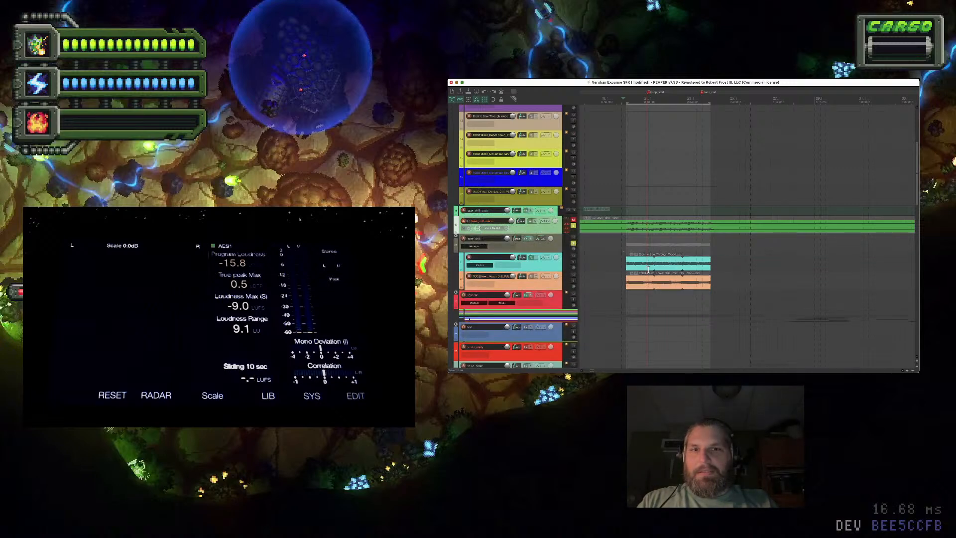
# Play the laser_drill folder soloed without the newest stem and reopen its MFlanger plugin
pyautogui.press('space')
pyautogui.click(575, 240)
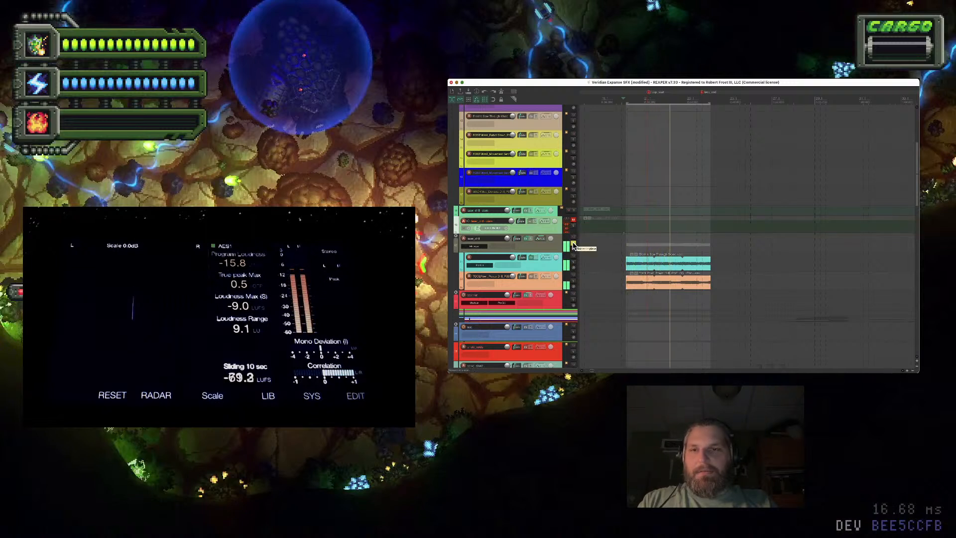
pyautogui.click(529, 240)
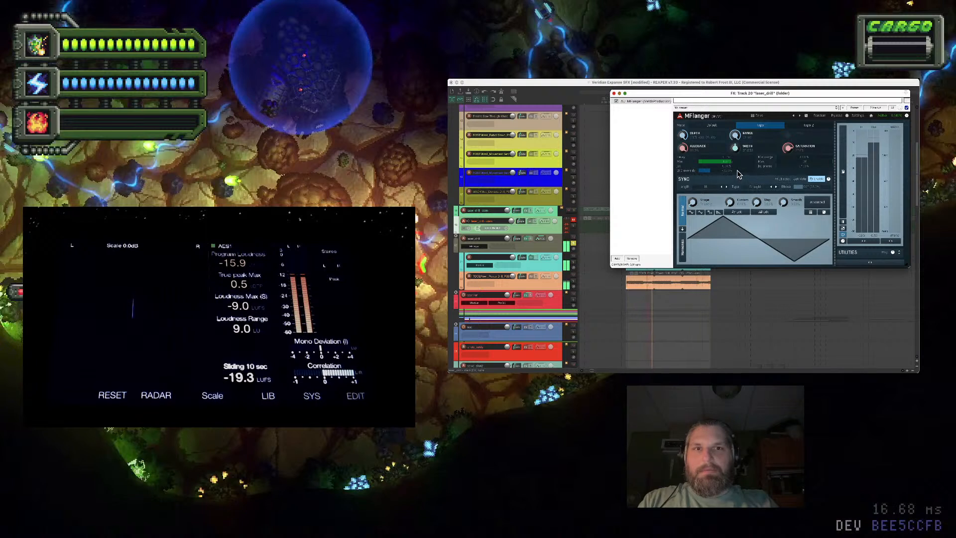
# Render the laser_drill folder with the current flanger setting to a stereo stem track
pyautogui.click(547, 248)
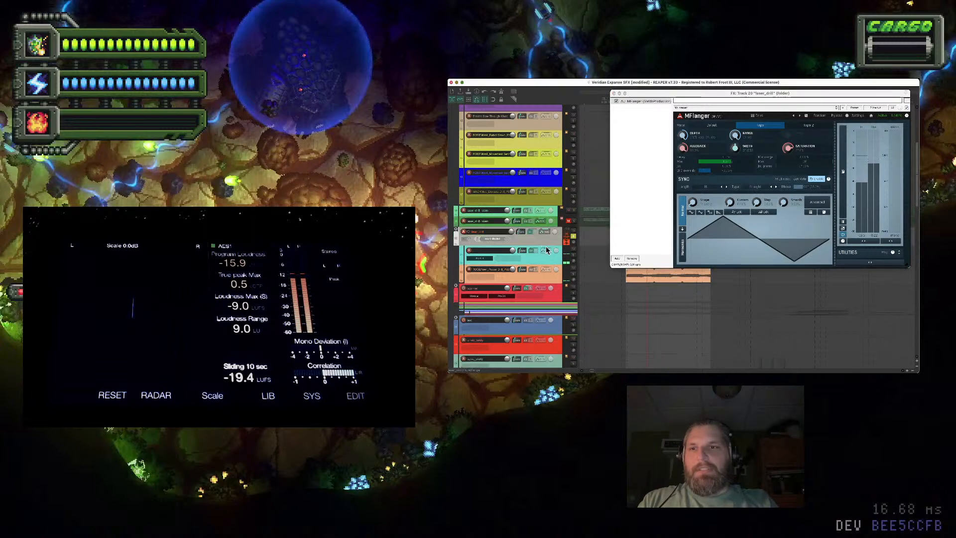
pyautogui.rightClick(546, 240)
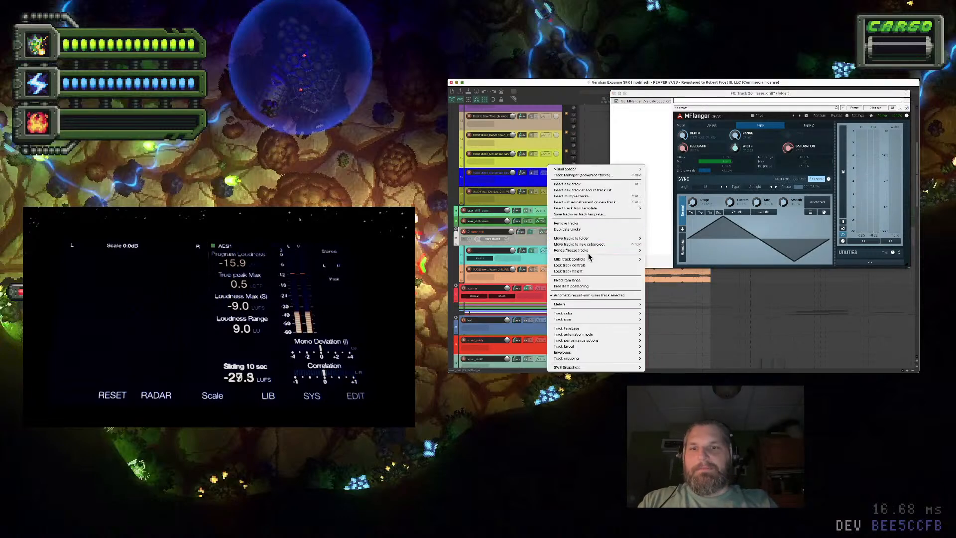
pyautogui.moveTo(591, 250)
pyautogui.click(682, 257)
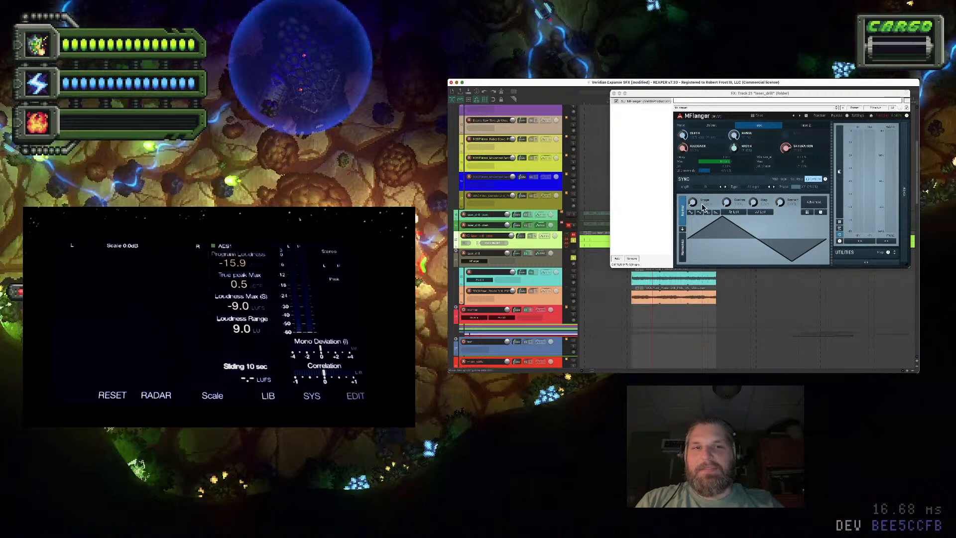
# Raise MFlanger's blue-bar parameter during playback and unsolo the newest stem to hear only the laser_drill folder
pyautogui.press('space')
pyautogui.click(716, 169)
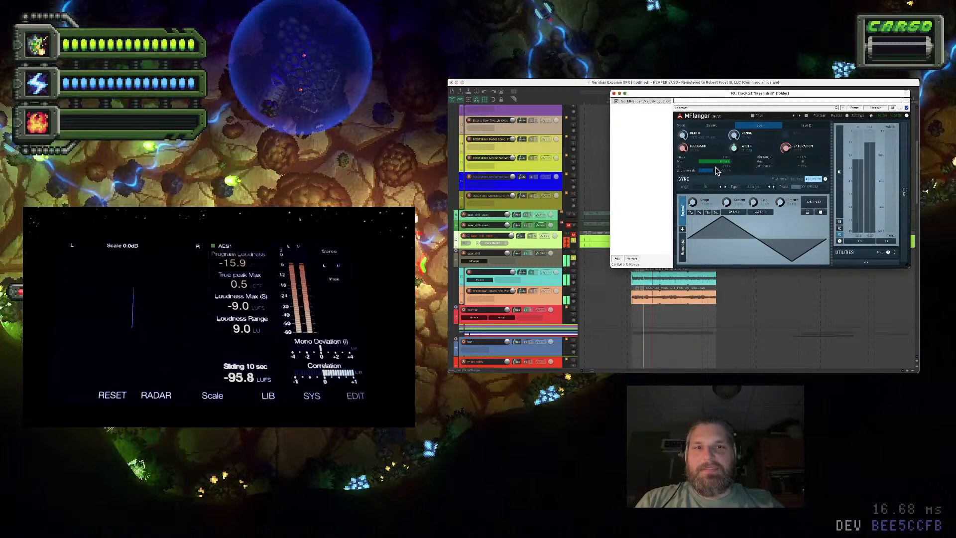
pyautogui.click(573, 241)
pyautogui.click(727, 173)
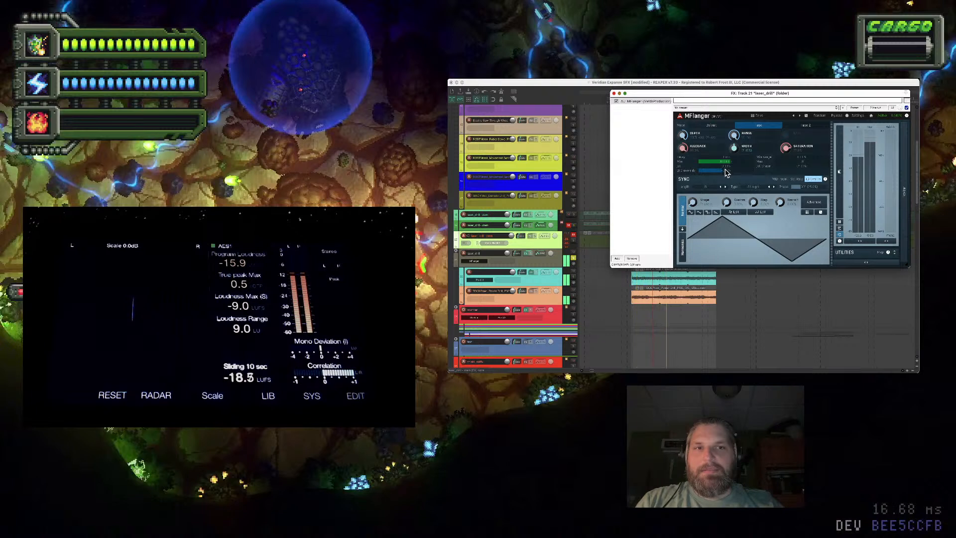
# Stop playback and render the readjusted laser_drill folder to a further stereo stem track
pyautogui.press('space')
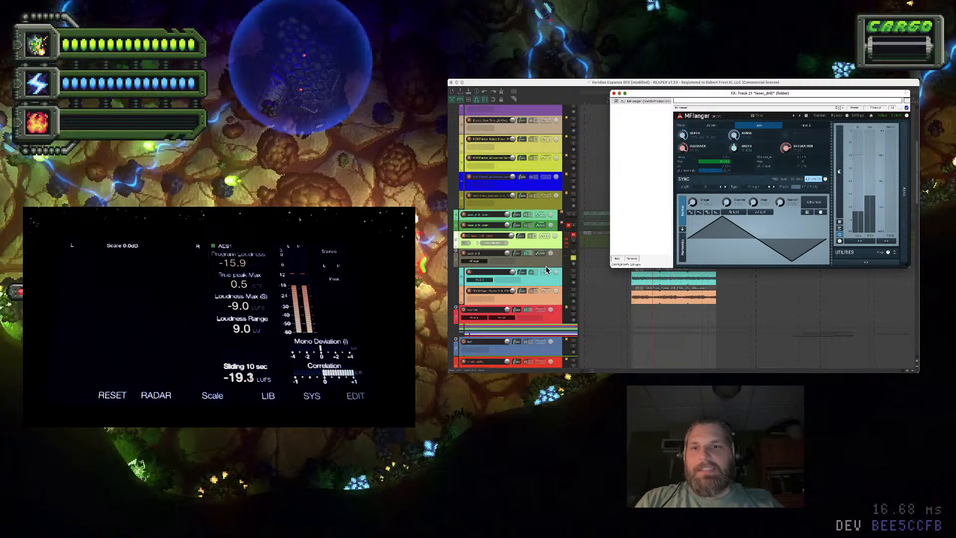
pyautogui.rightClick(546, 269)
pyautogui.moveTo(587, 259)
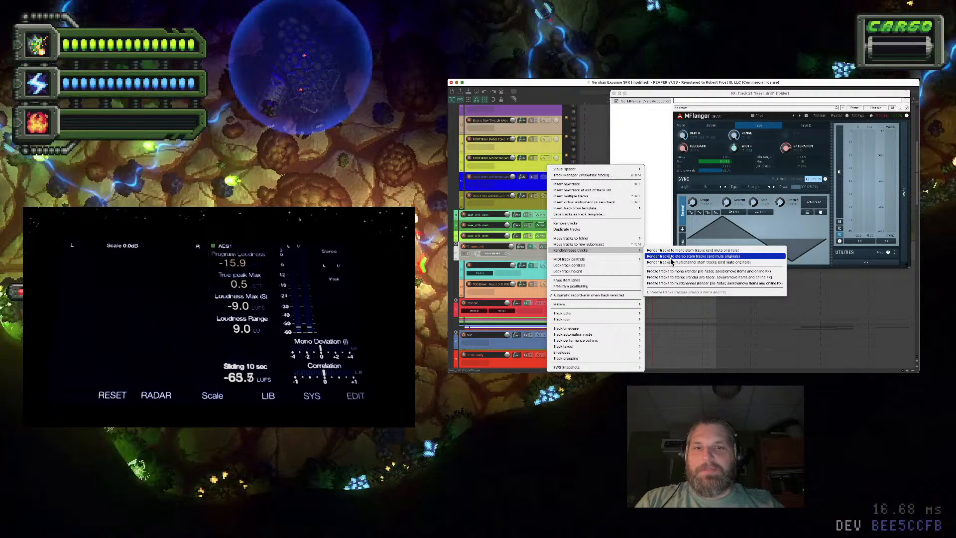
pyautogui.click(671, 256)
pyautogui.press('super+alt+shift+r')
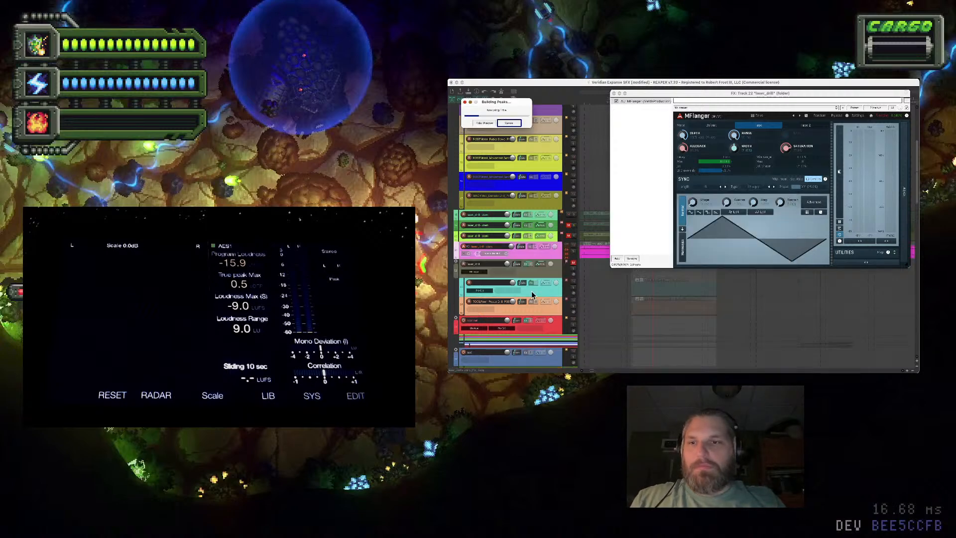
# Solo the laser_drill folder instead of the magenta stem and raise MFlanger's blue-bar parameter further during playback
pyautogui.scroll(-2, 542, 273)
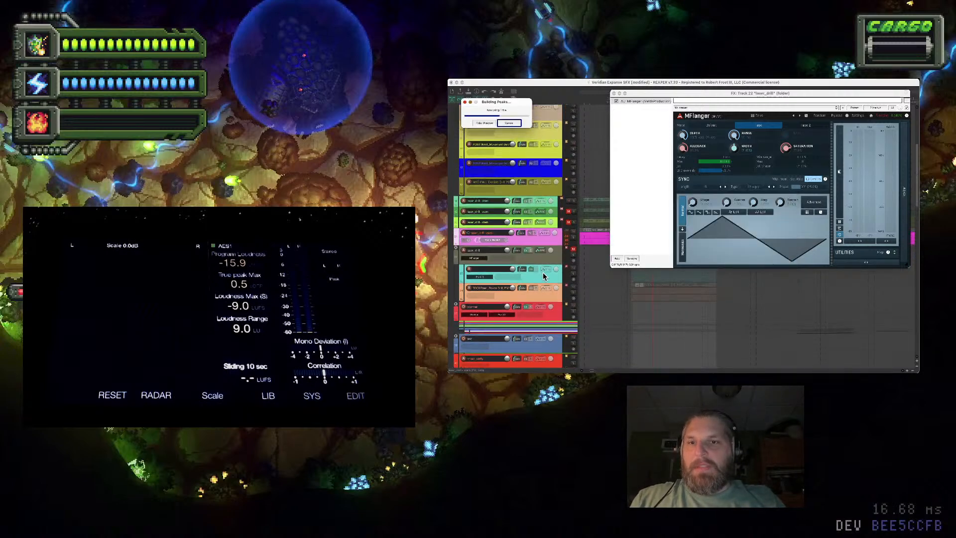
pyautogui.click(573, 254)
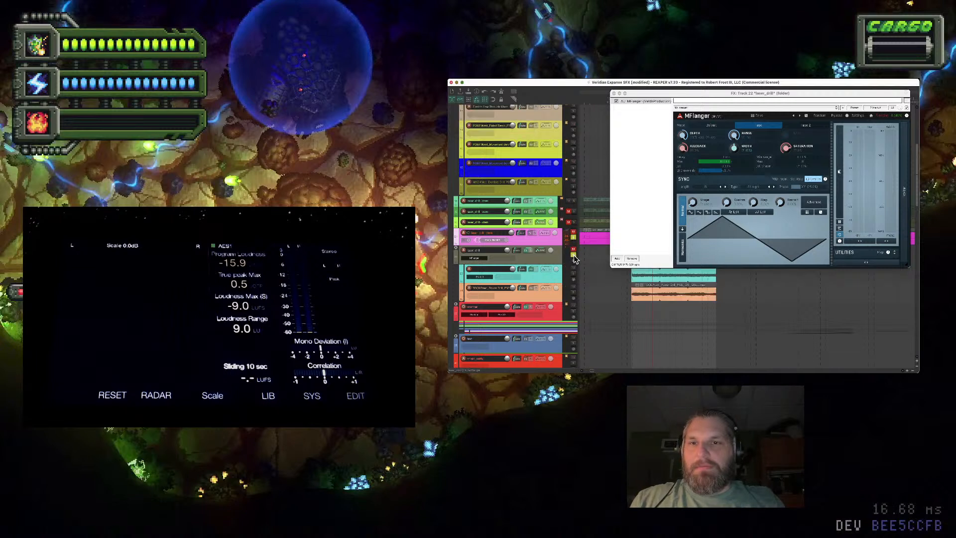
pyautogui.click(729, 175)
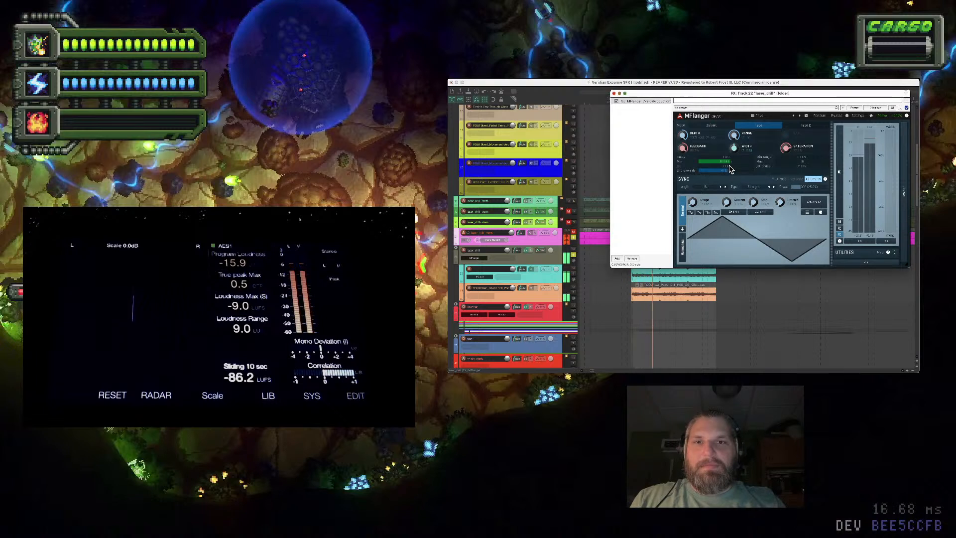
pyautogui.click(565, 234)
pyautogui.click(741, 173)
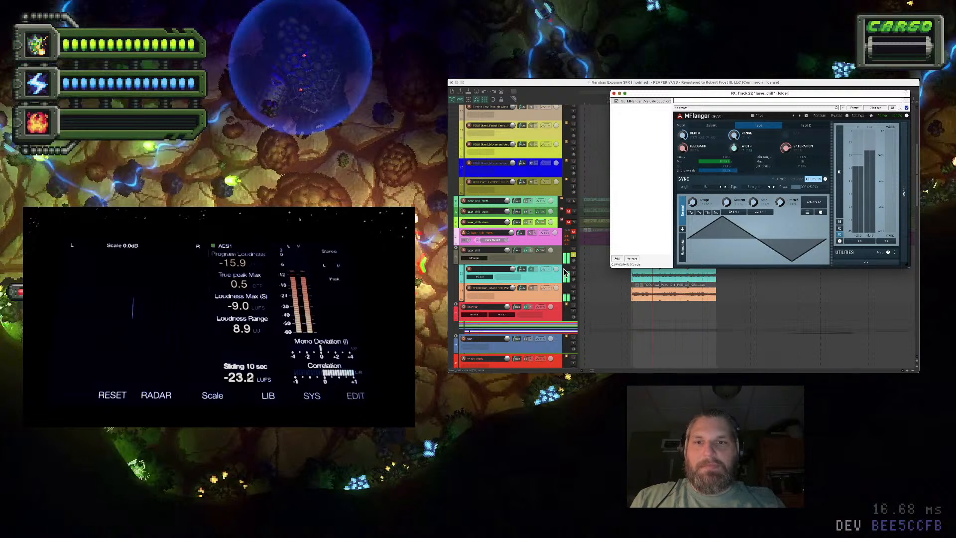
# Render the laser_drill folder to one more stem track and close the MFlanger window
pyautogui.rightClick(548, 264)
pyautogui.moveTo(593, 250)
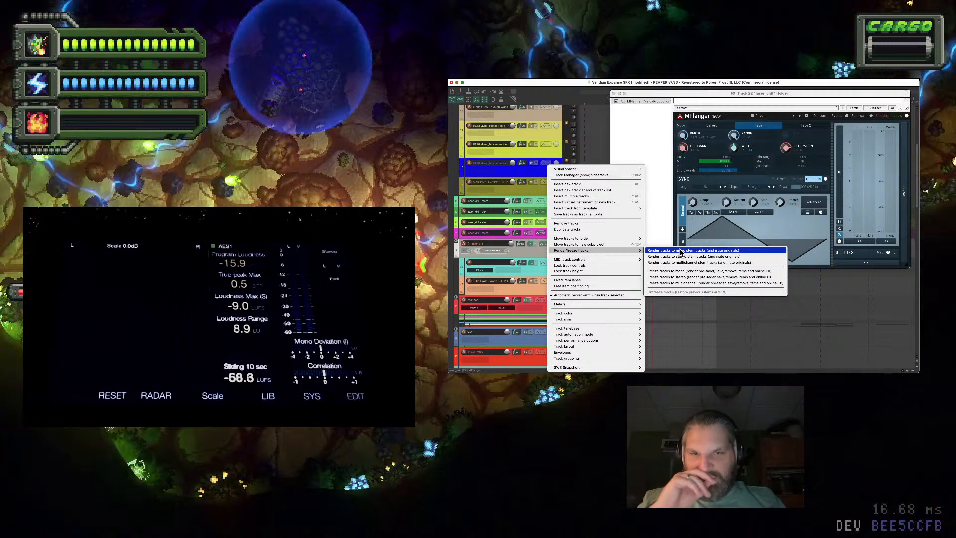
pyautogui.click(681, 251)
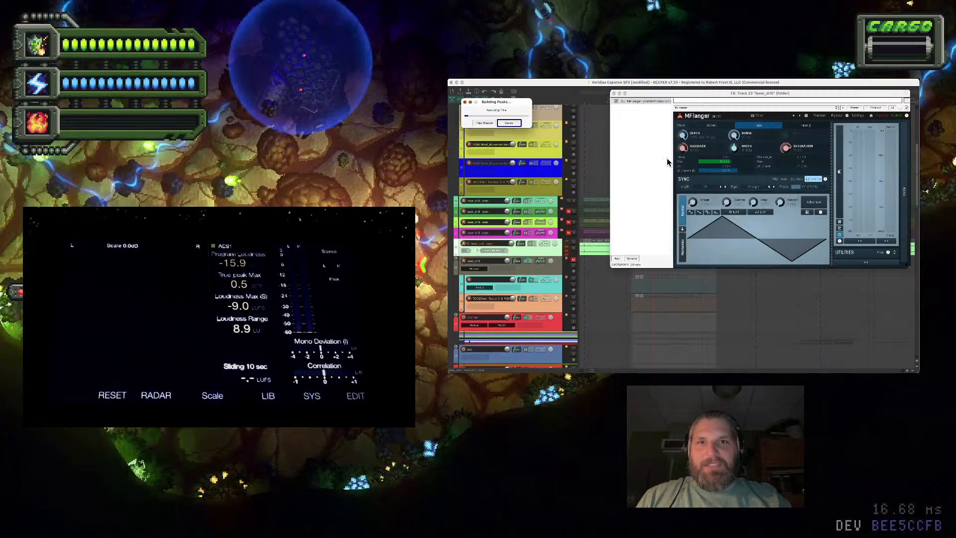
pyautogui.click(614, 94)
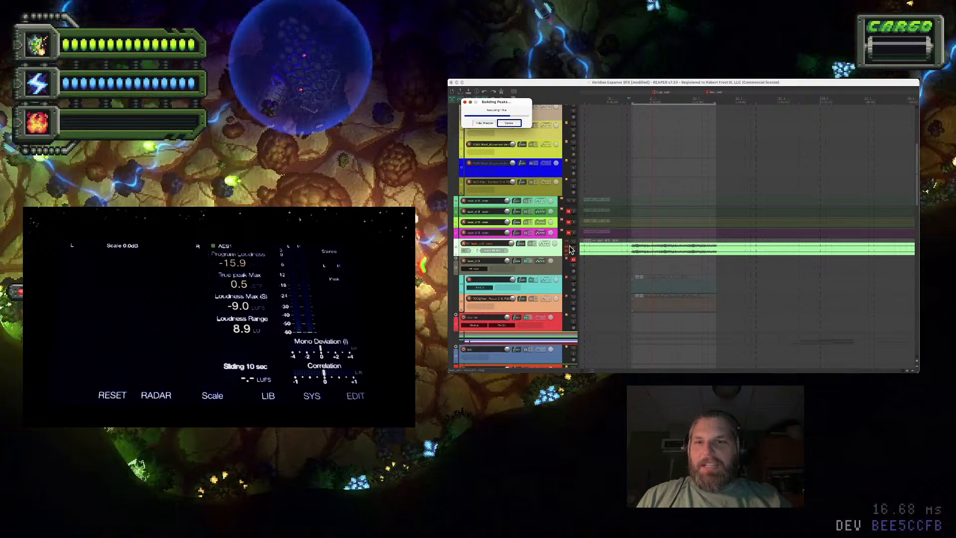
# Unmute the rendered laser_drill stems and solo only the first one for playback
pyautogui.click(669, 252)
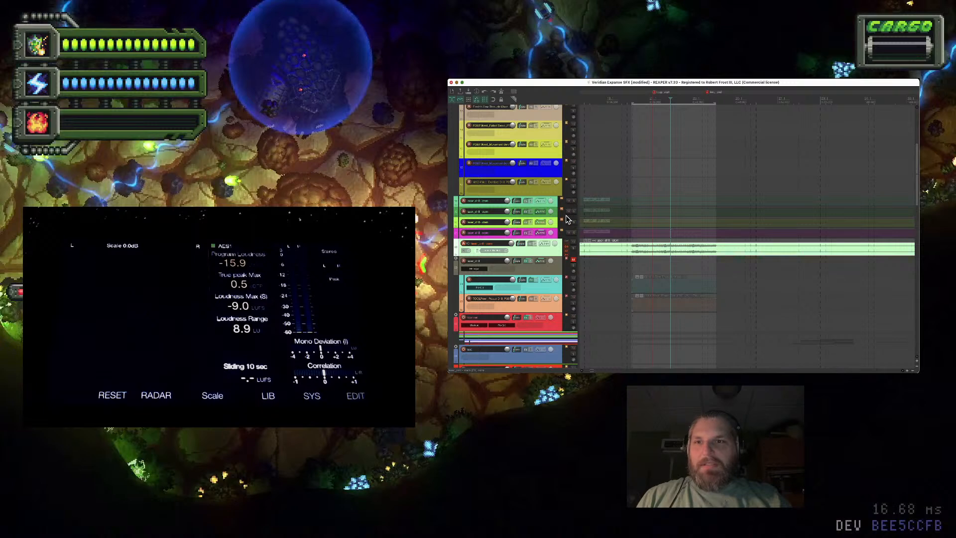
pyautogui.click(573, 260)
pyautogui.scroll(-2, 573, 260)
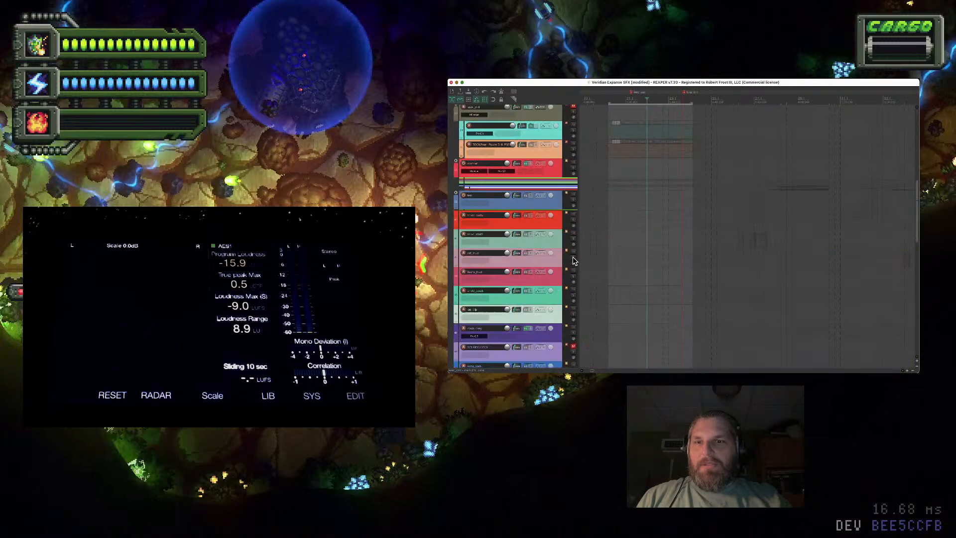
pyautogui.scroll(3, 573, 259)
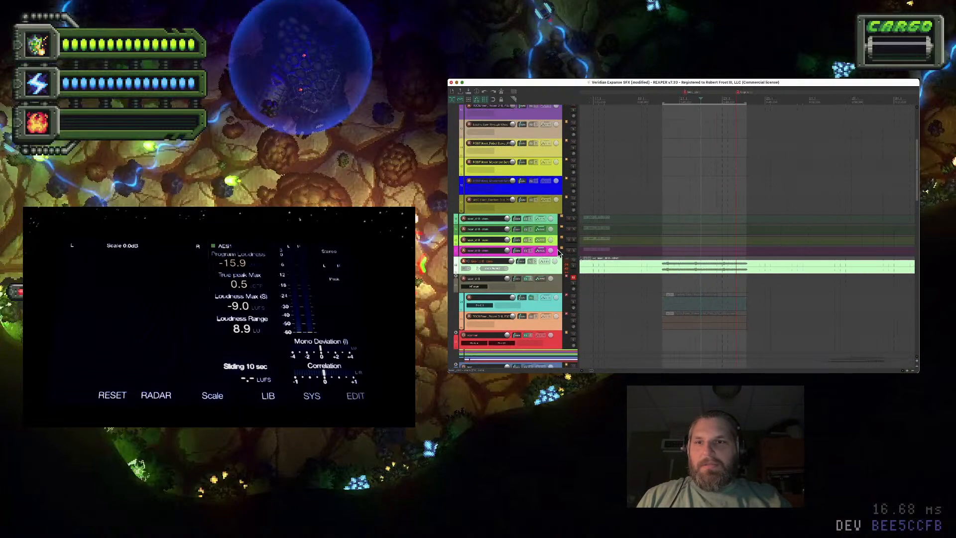
pyautogui.click(555, 252)
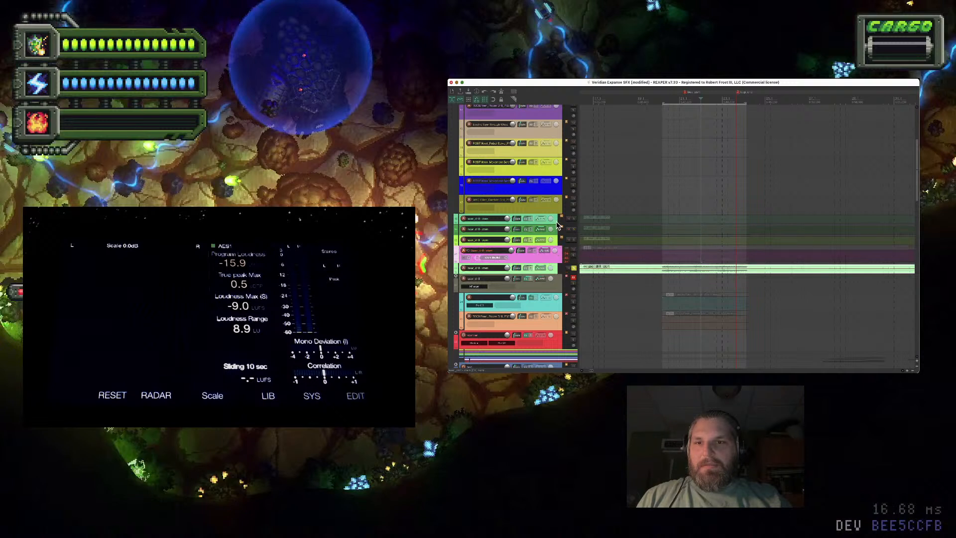
pyautogui.click(574, 269)
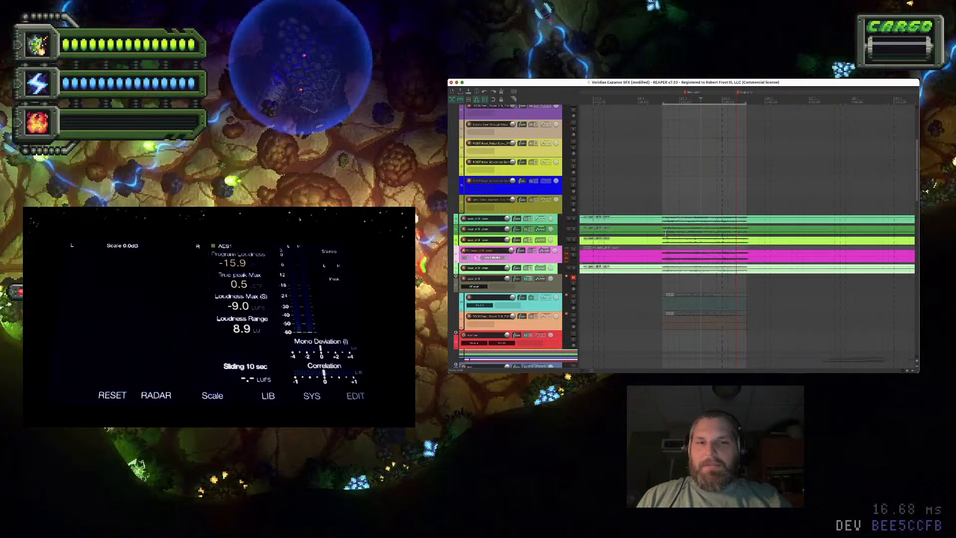
pyautogui.click(574, 219)
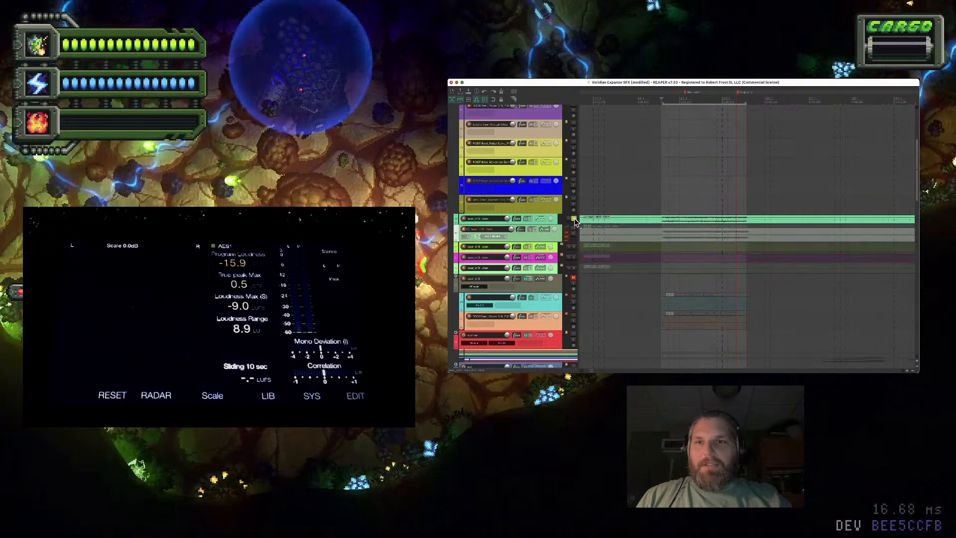
pyautogui.press('space')
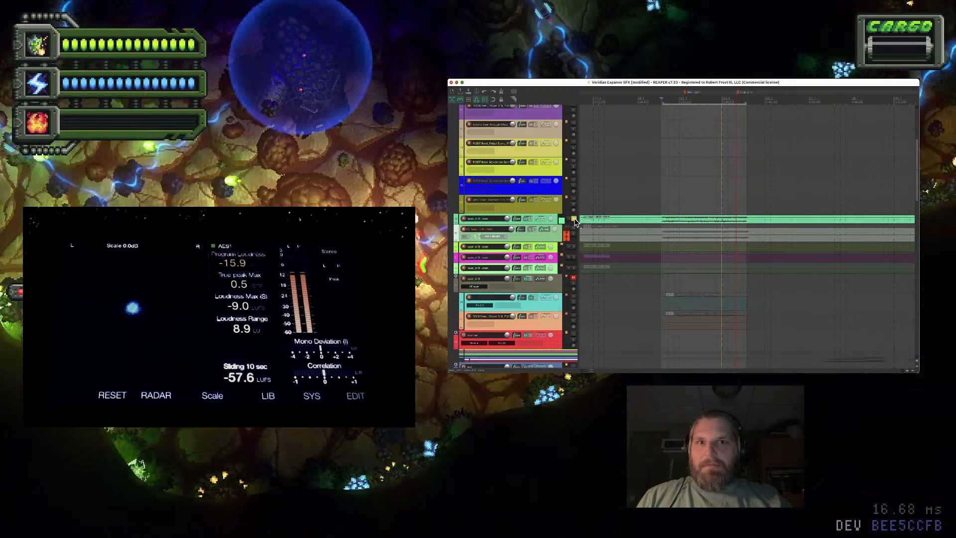
pyautogui.click(694, 219)
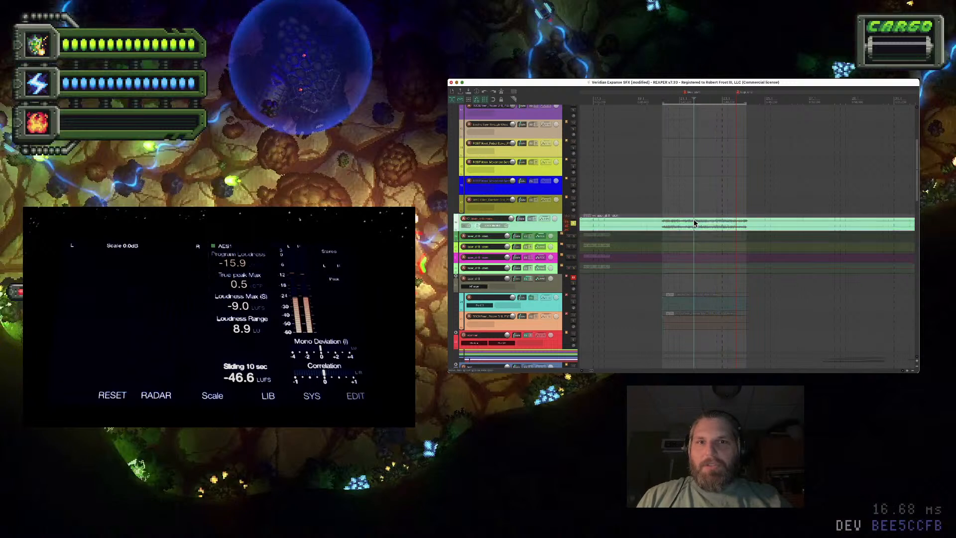
pyautogui.rightClick(694, 226)
pyautogui.moveTo(748, 211)
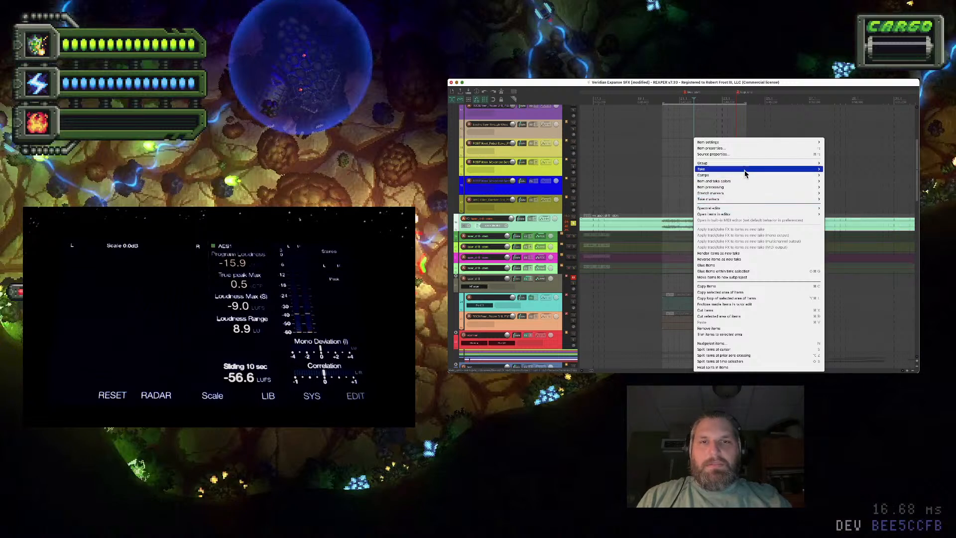
pyautogui.moveTo(748, 166)
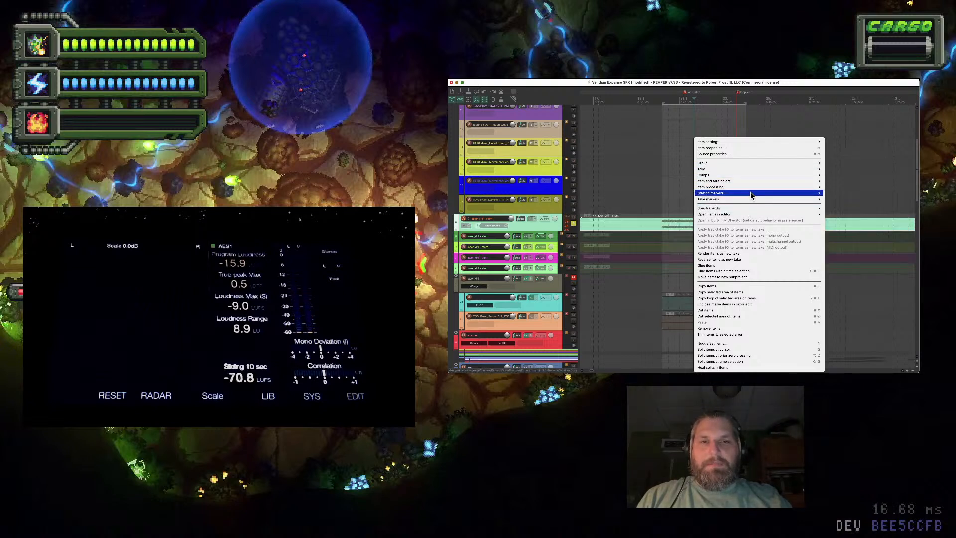
pyautogui.click(645, 212)
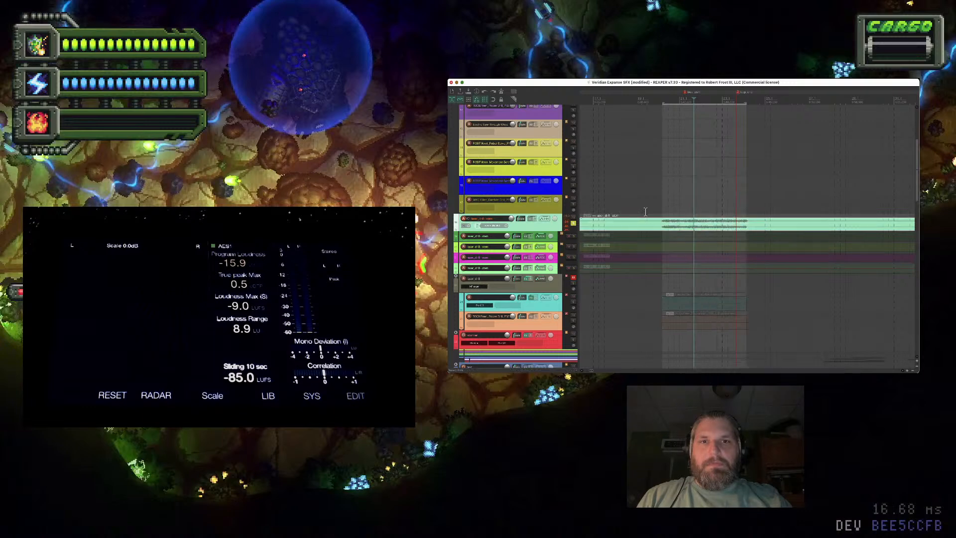
# Set the first laser_drill stem item's channel mode to mono mix of left and right and apply it
pyautogui.rightClick(688, 226)
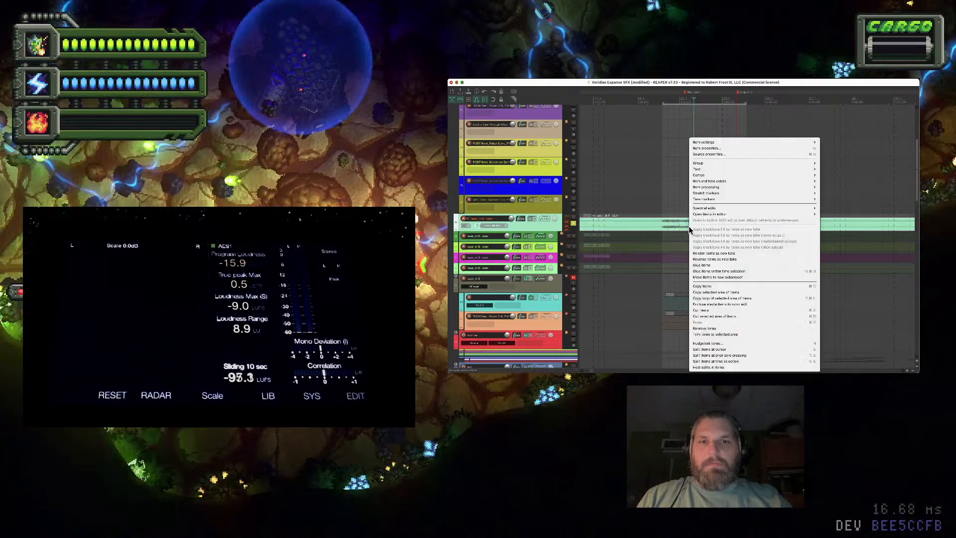
pyautogui.click(721, 149)
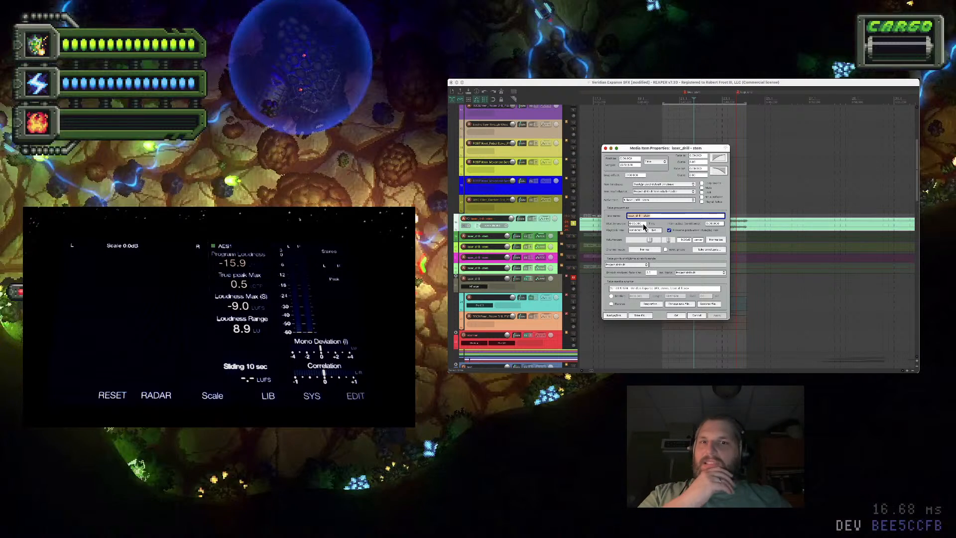
pyautogui.click(644, 249)
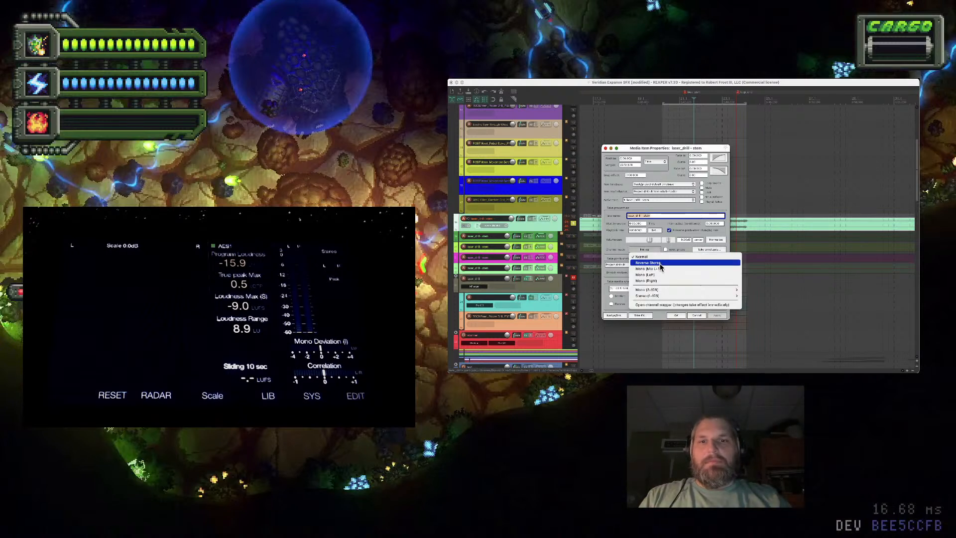
pyautogui.click(650, 269)
pyautogui.click(716, 316)
pyautogui.click(676, 316)
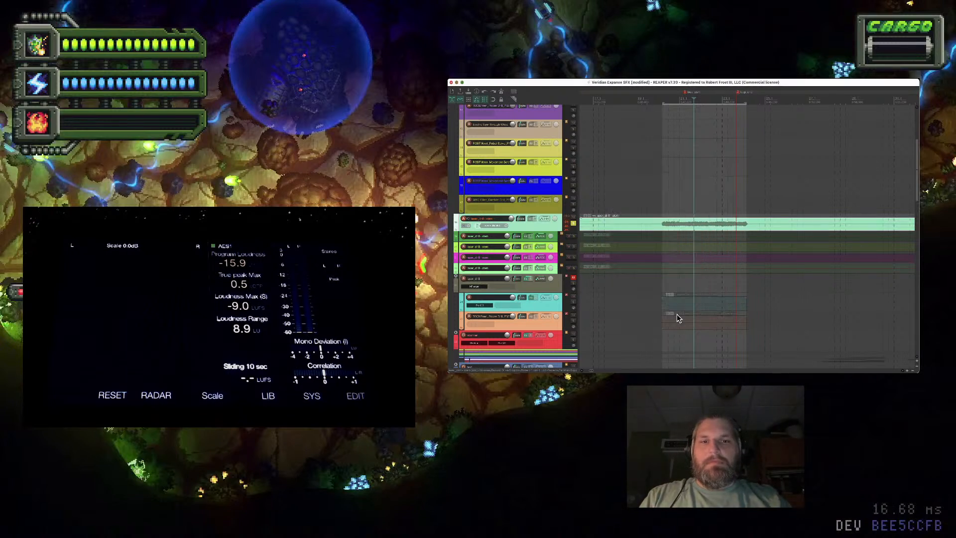
# During playback, put FabFilter Pro-Q 3 on the first laser_drill stem track and shape a wide, deep midrange cut
pyautogui.press('space')
pyautogui.click(661, 231)
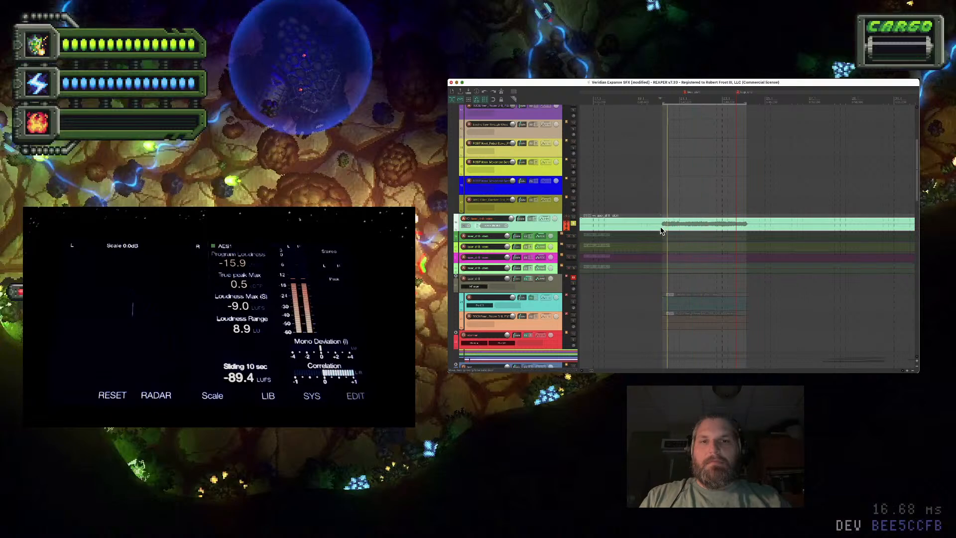
pyautogui.click(532, 219)
pyautogui.doubleClick(545, 180)
pyautogui.moveTo(619, 166); pyautogui.dragTo(601, 209)
pyautogui.scroll(-5, 600, 208)
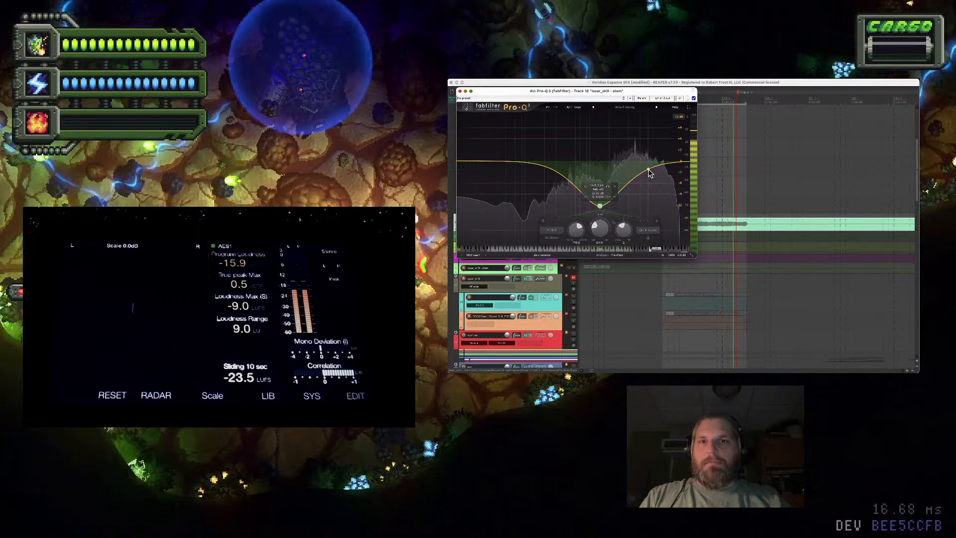
# Add a second Pro-Q 3 band at the upper-frequency peak and shape it into a deep, narrow cut
pyautogui.doubleClick(634, 164)
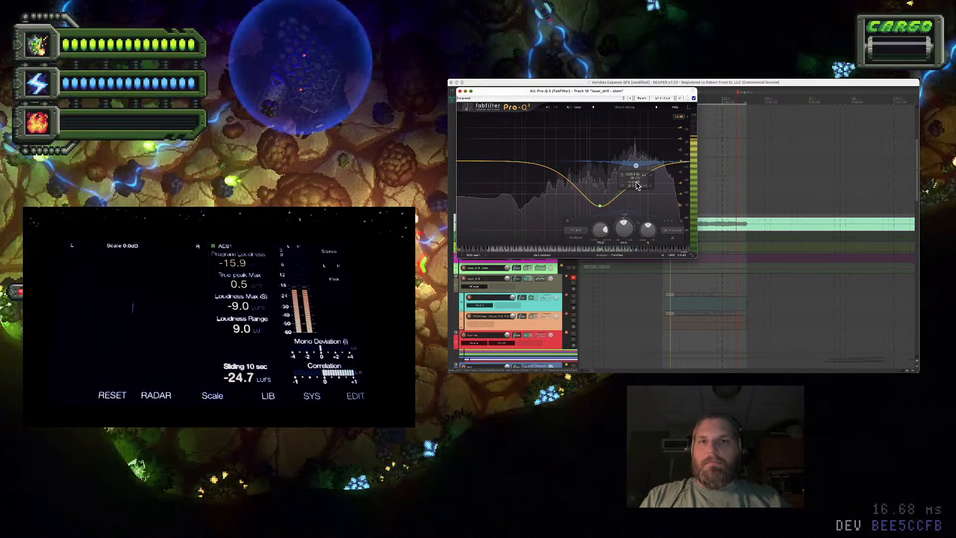
pyautogui.moveTo(635, 165); pyautogui.dragTo(637, 203)
pyautogui.scroll(5, 637, 167)
pyautogui.scroll(5, 637, 183)
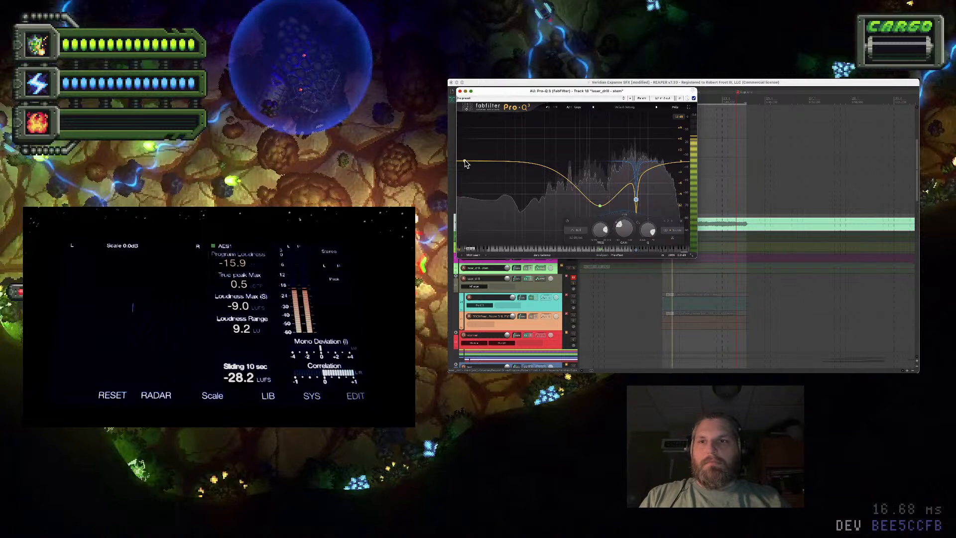
# Add a low-frequency Pro-Q 3 band as a low cut, raise its cutoff toward the low mids and close the plugin window
pyautogui.moveTo(464, 164); pyautogui.dragTo(495, 176)
pyautogui.click(474, 237)
pyautogui.click(489, 277)
pyautogui.click(474, 230)
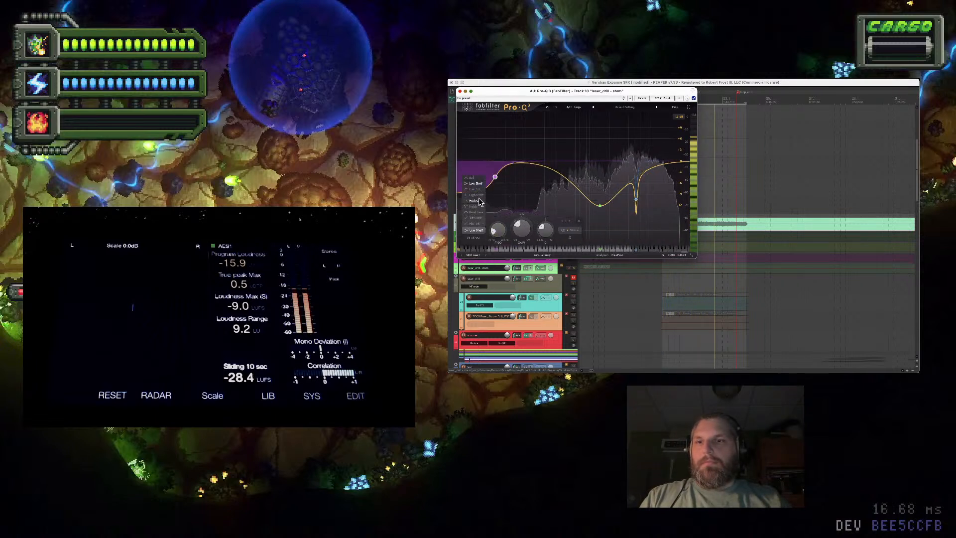
pyautogui.click(475, 189)
pyautogui.moveTo(495, 177); pyautogui.dragTo(532, 198)
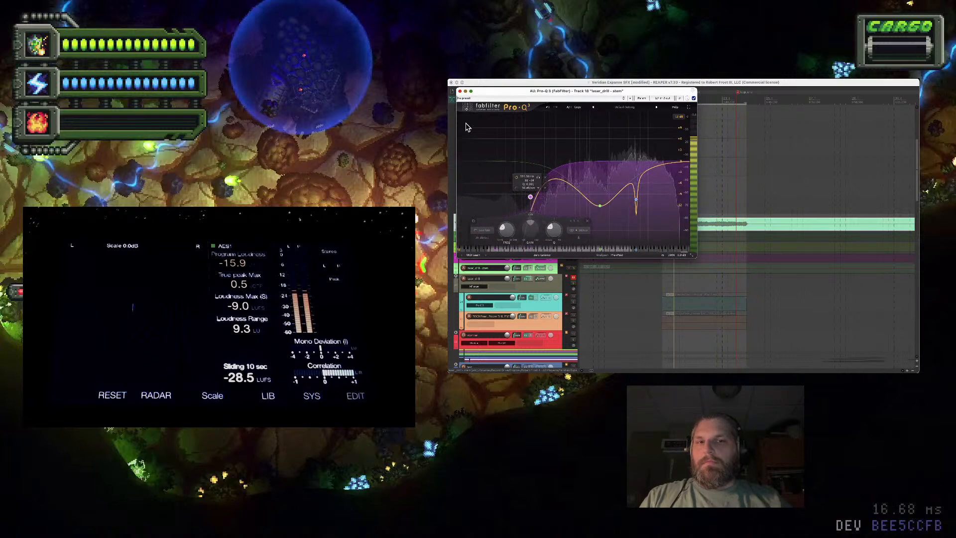
pyautogui.click(460, 91)
# Split all five laser_drill stem items at the start of the time selection and delete the parts before it
pyautogui.scroll(-3, 686, 234)
pyautogui.scroll(2, 685, 237)
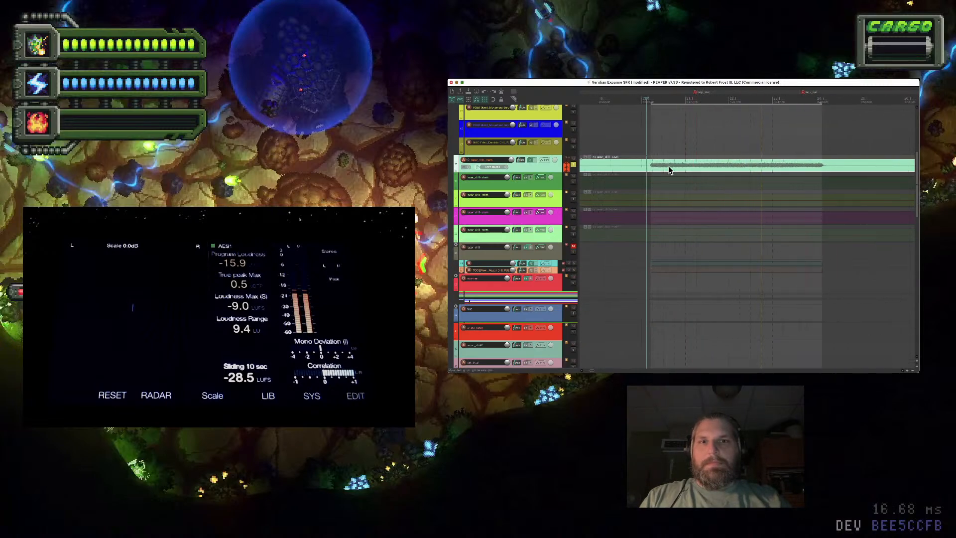
pyautogui.keyDown('shift'); pyautogui.click(700, 231); pyautogui.keyUp('shift')
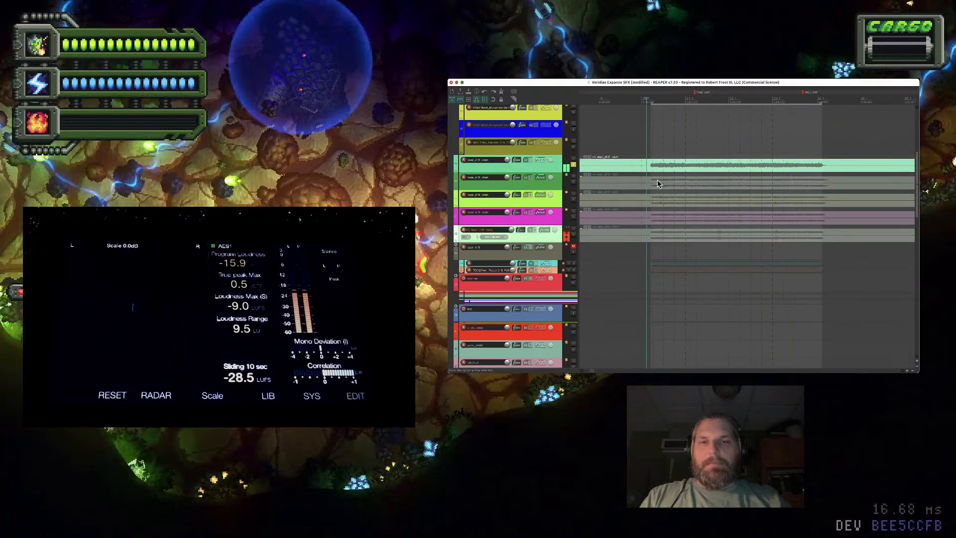
pyautogui.click(650, 99)
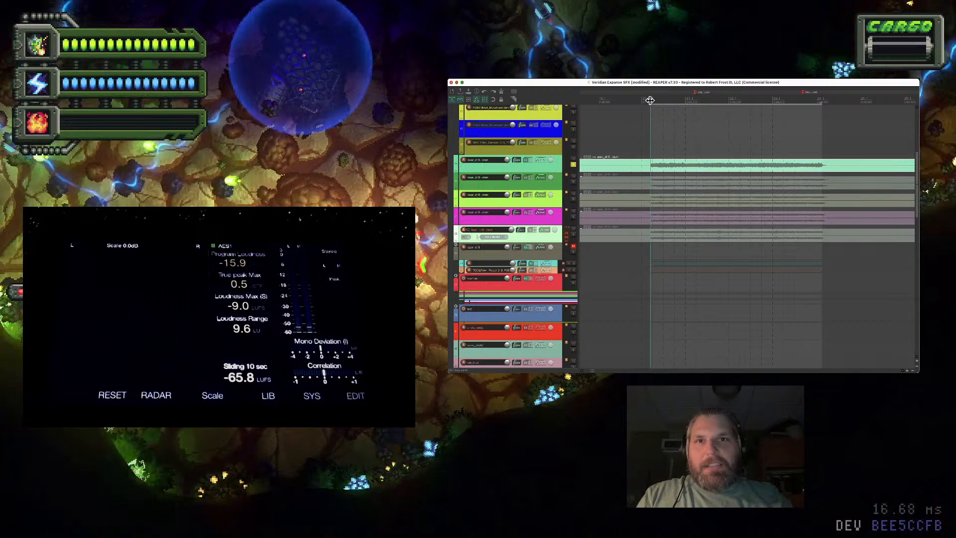
pyautogui.press('s')
pyautogui.click(639, 170)
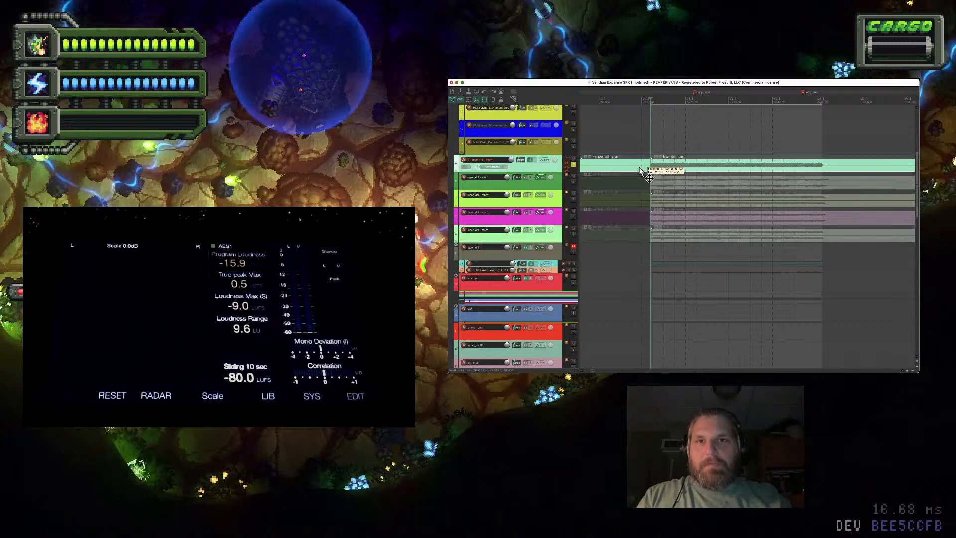
pyautogui.keyDown('shift'); pyautogui.click(639, 238); pyautogui.keyUp('shift')
pyautogui.click(629, 241)
pyautogui.keyDown('shift'); pyautogui.click(632, 178); pyautogui.keyUp('shift')
pyautogui.press('Delete')
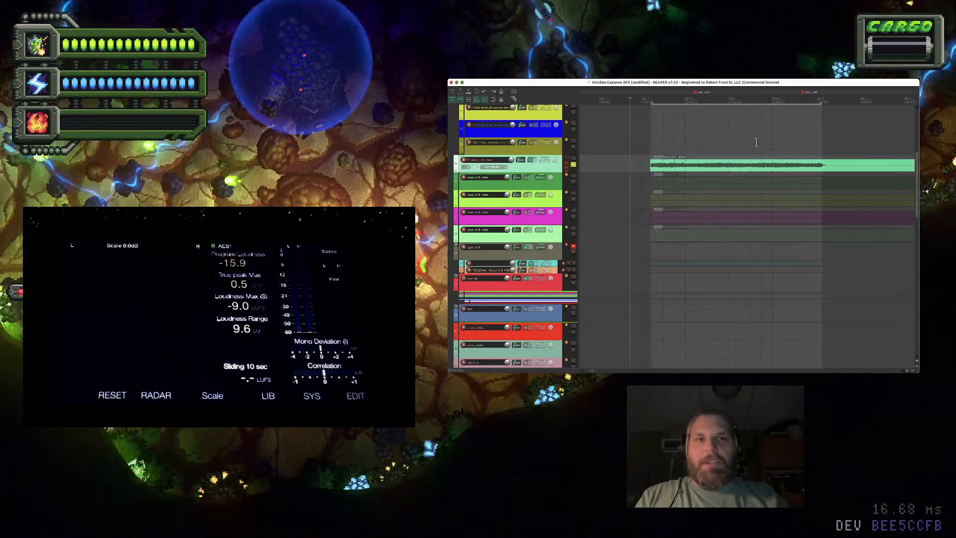
# Split the five stem items at the end of the time selection and delete the trailing parts
pyautogui.click(822, 165)
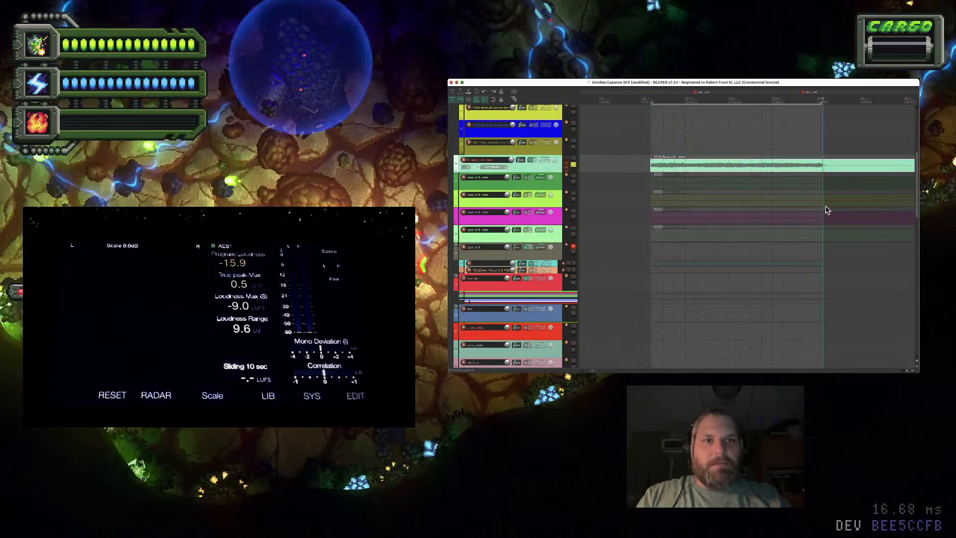
pyautogui.keyDown('shift'); pyautogui.click(825, 237); pyautogui.keyUp('shift')
pyautogui.press('s')
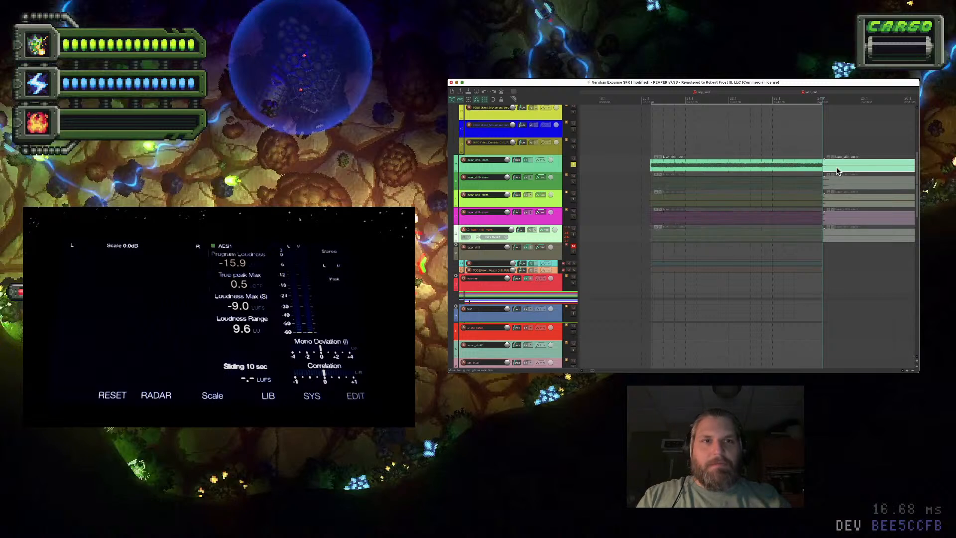
pyautogui.press('Delete')
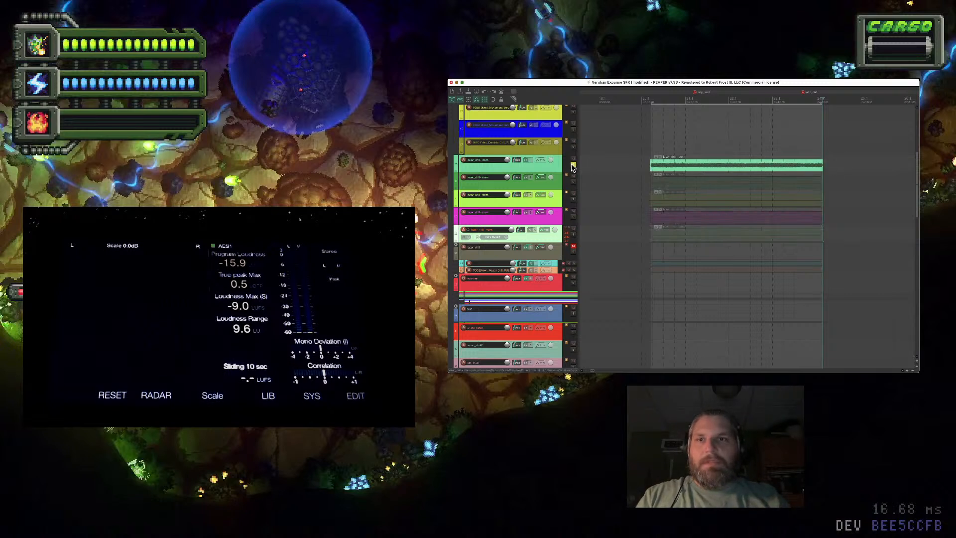
# Audition the first two laser_drill stems together and the yellow, magenta and pale-green stems one after another using solo
pyautogui.click(573, 181)
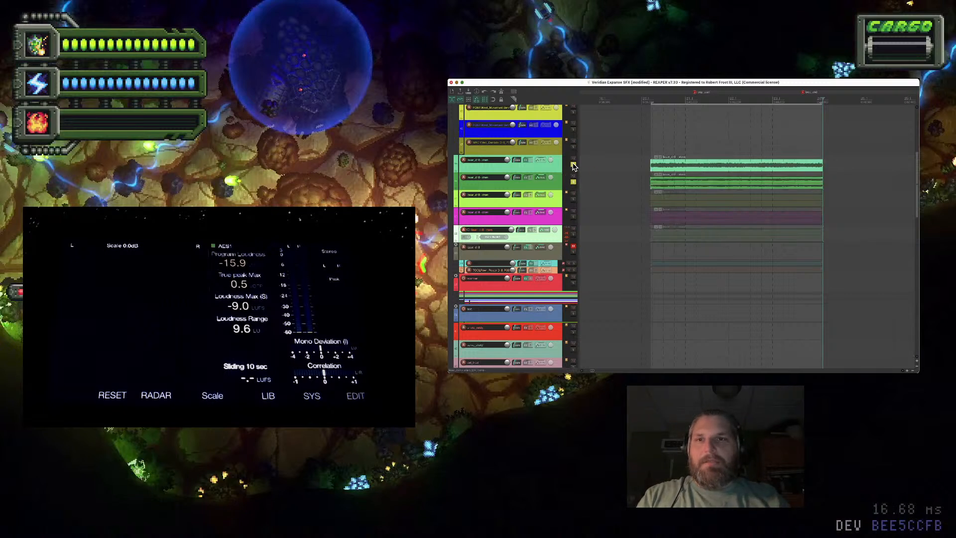
pyautogui.click(660, 199)
pyautogui.press('space')
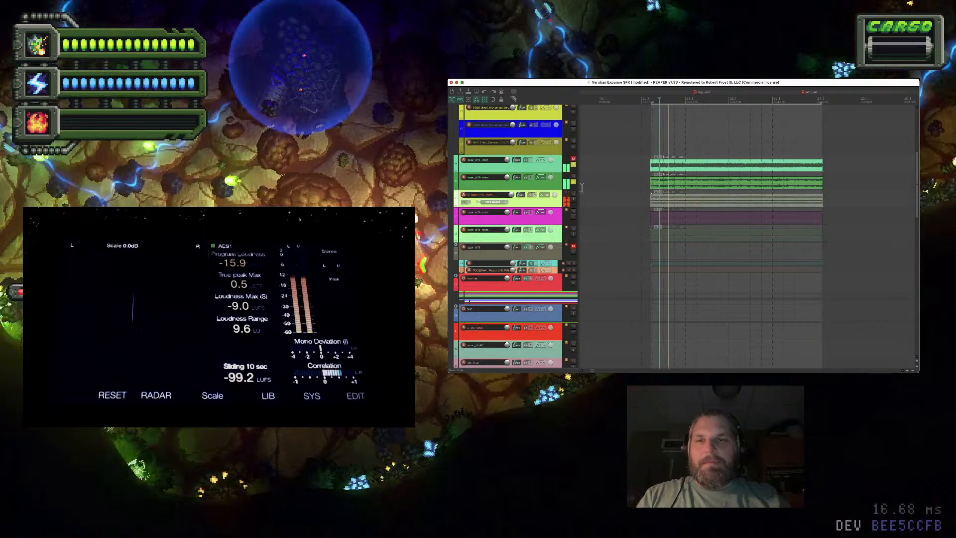
pyautogui.click(573, 169)
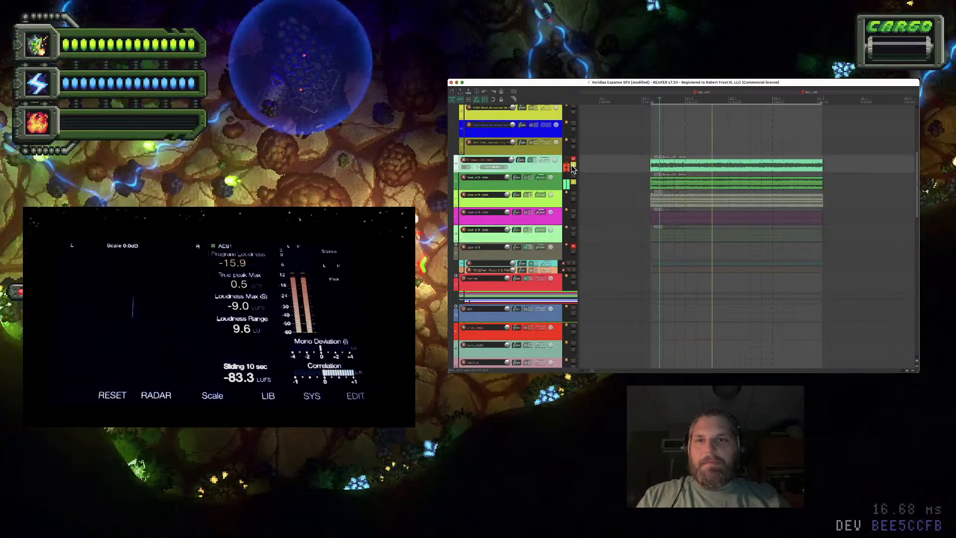
pyautogui.click(573, 199)
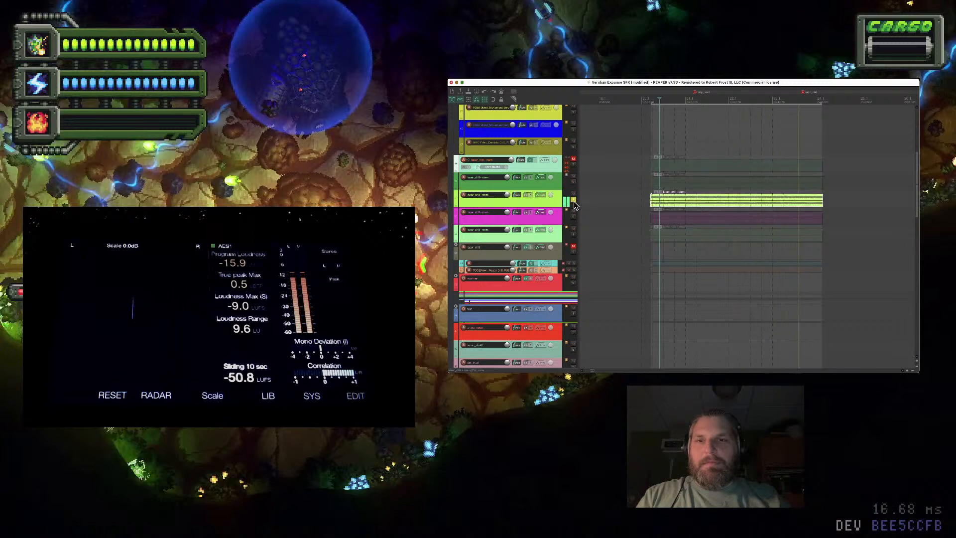
pyautogui.click(573, 200)
pyautogui.click(573, 217)
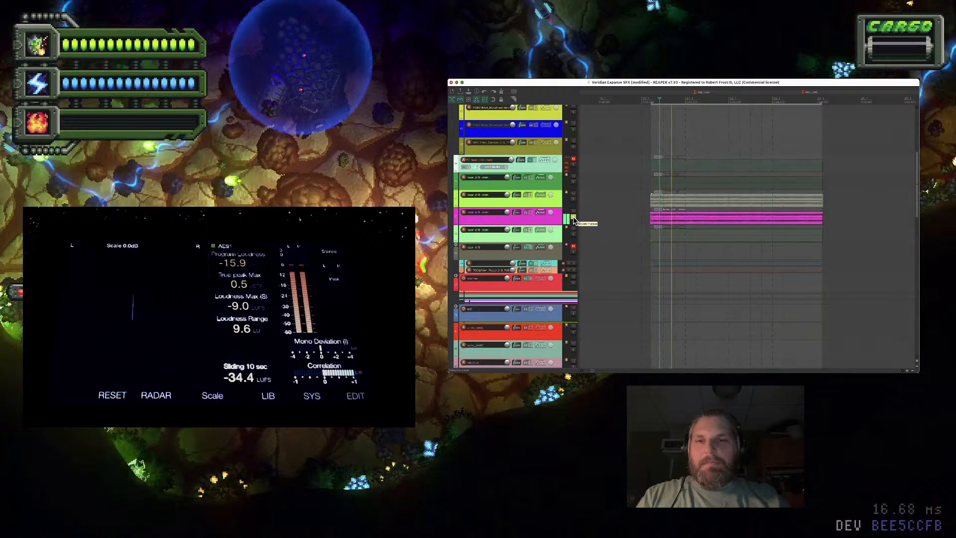
pyautogui.click(573, 234)
pyautogui.click(574, 218)
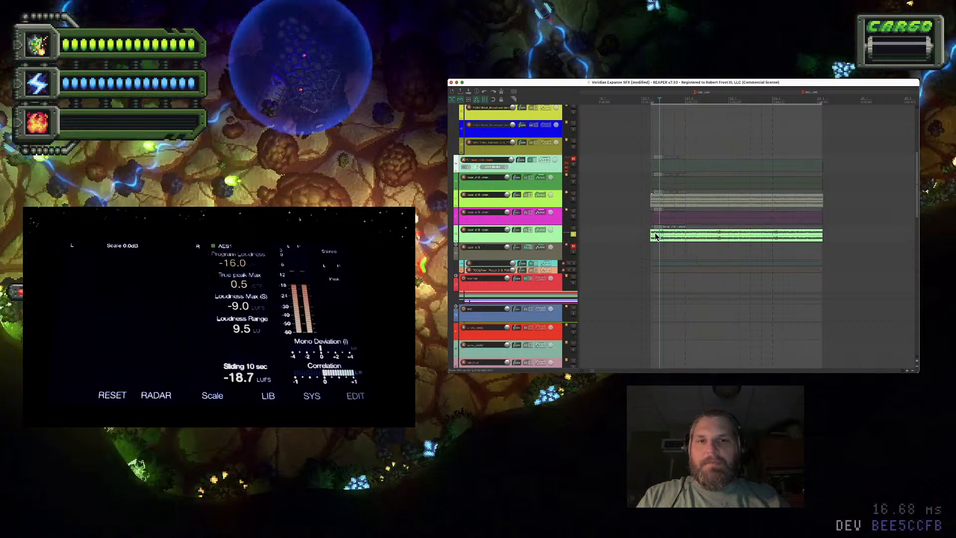
# Trim the green, yellow, magenta and pale-green stem items into consecutive overlapping segments and combine them on the pale-green stem track
pyautogui.moveTo(655, 237); pyautogui.dragTo(776, 221)
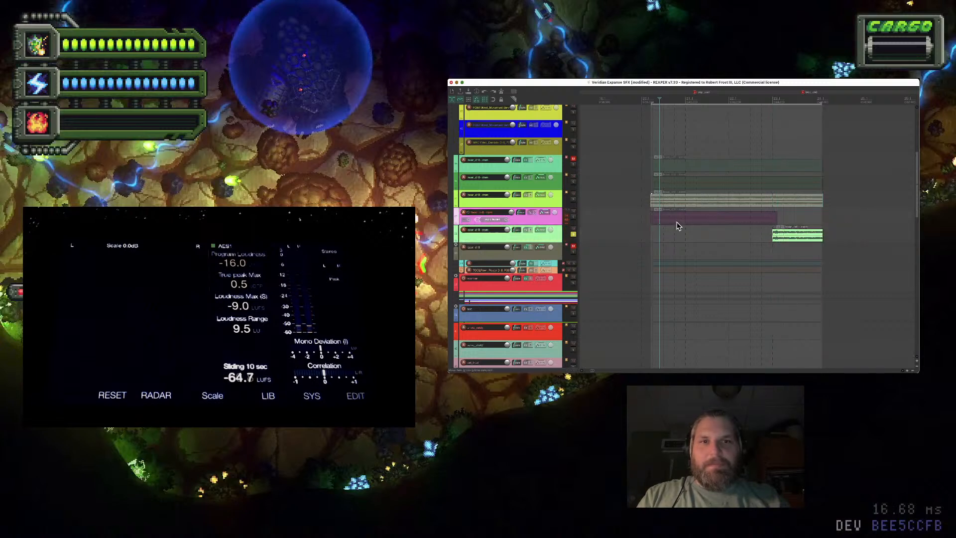
pyautogui.moveTo(651, 219); pyautogui.dragTo(761, 237)
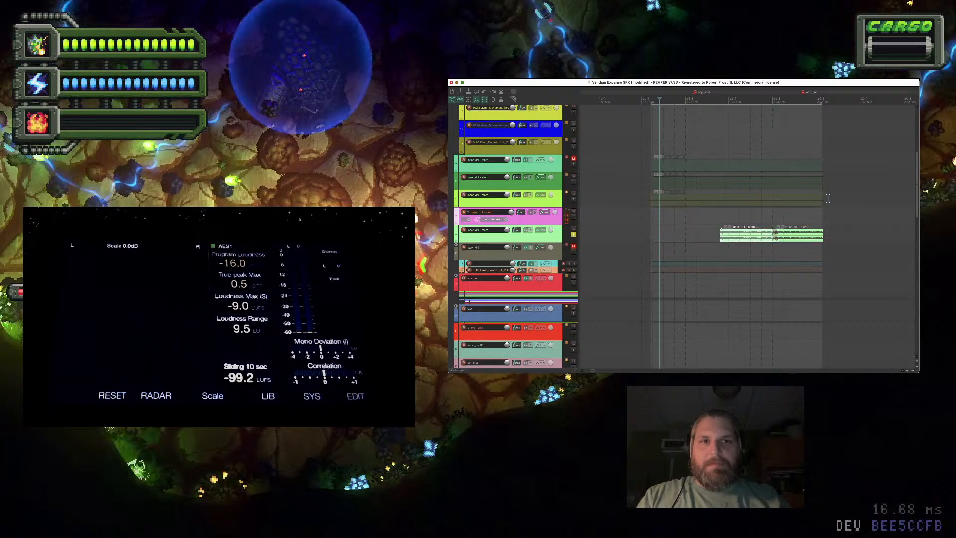
pyautogui.moveTo(821, 203); pyautogui.dragTo(721, 202)
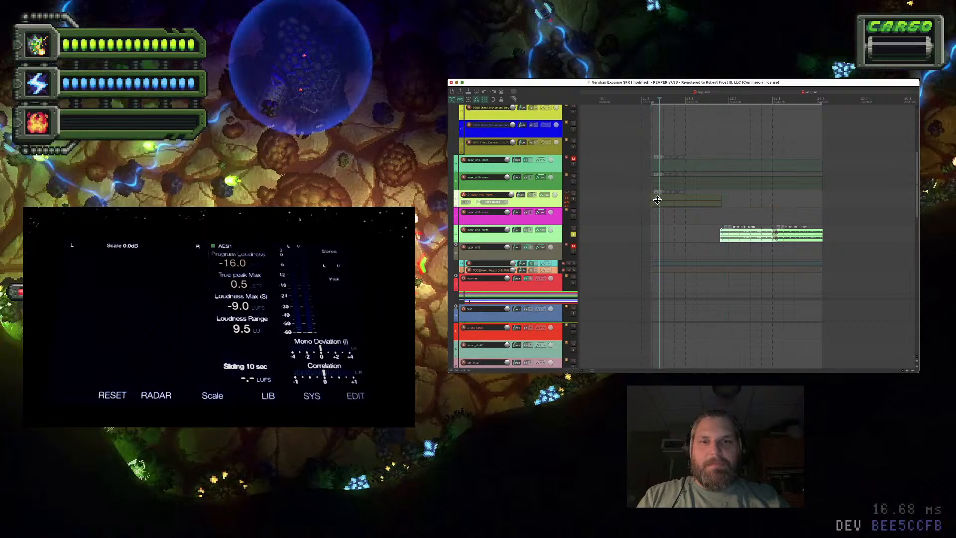
pyautogui.moveTo(651, 202); pyautogui.dragTo(700, 235)
pyautogui.moveTo(822, 181); pyautogui.dragTo(654, 230)
pyautogui.click(647, 219)
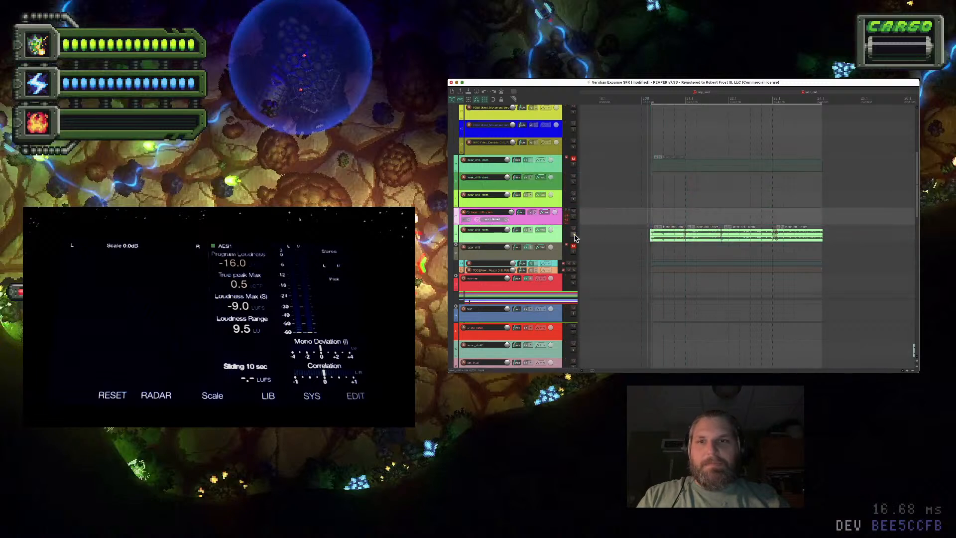
# Unmute the first laser_drill stem and solo it together with the combined pale-green stem during playback
pyautogui.click(574, 159)
pyautogui.press('space')
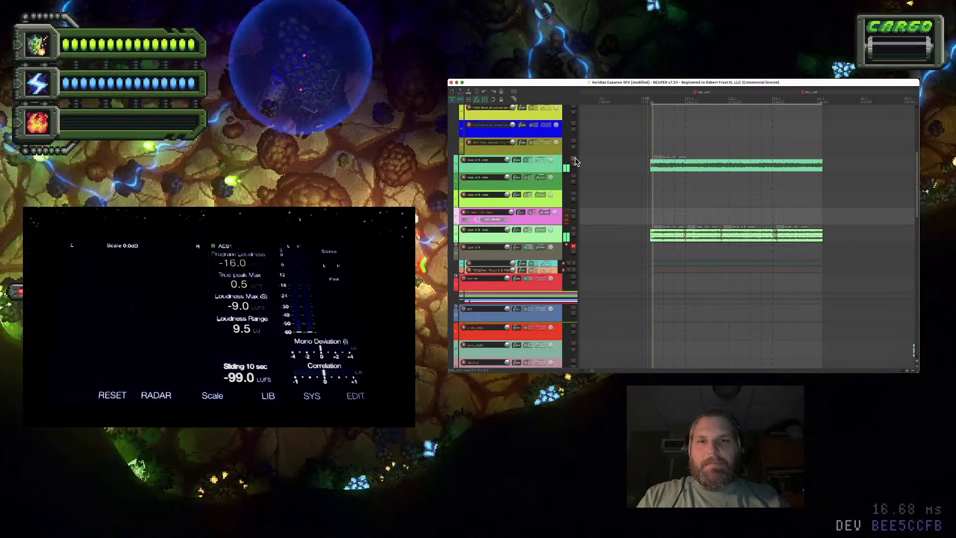
pyautogui.click(573, 164)
pyautogui.click(573, 236)
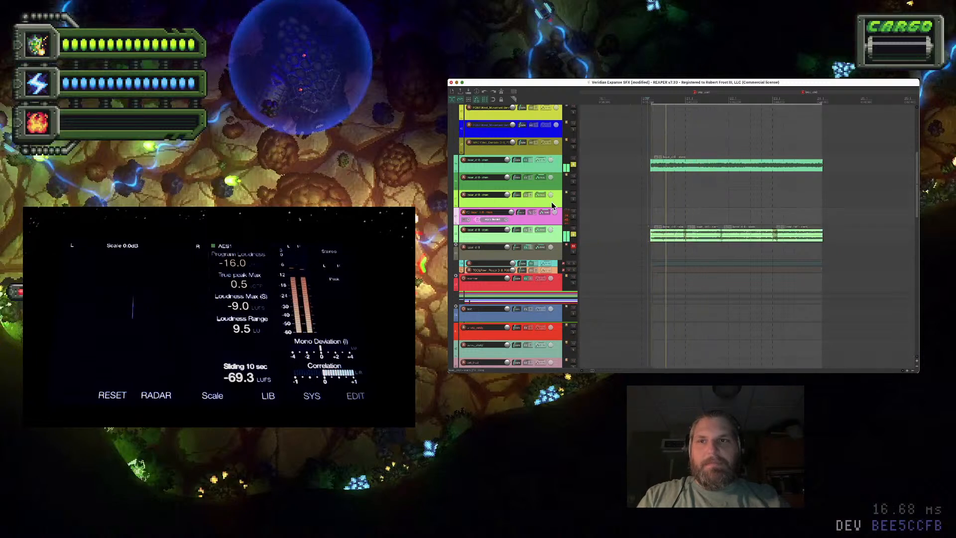
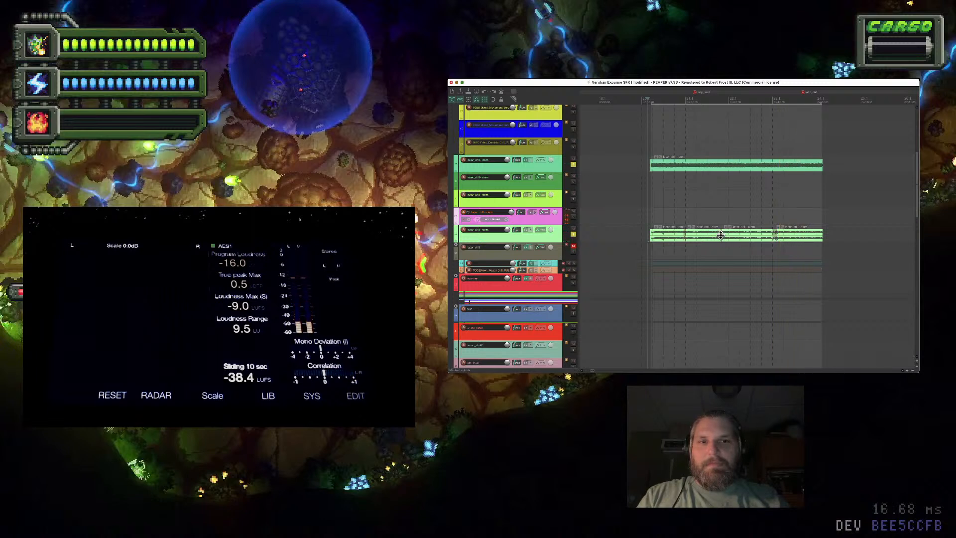
# Widen the crossfade between the second and third segments of the combined pale-green stem, then unsolo the first laser_drill stem and play
pyautogui.moveTo(720, 236); pyautogui.dragTo(728, 237)
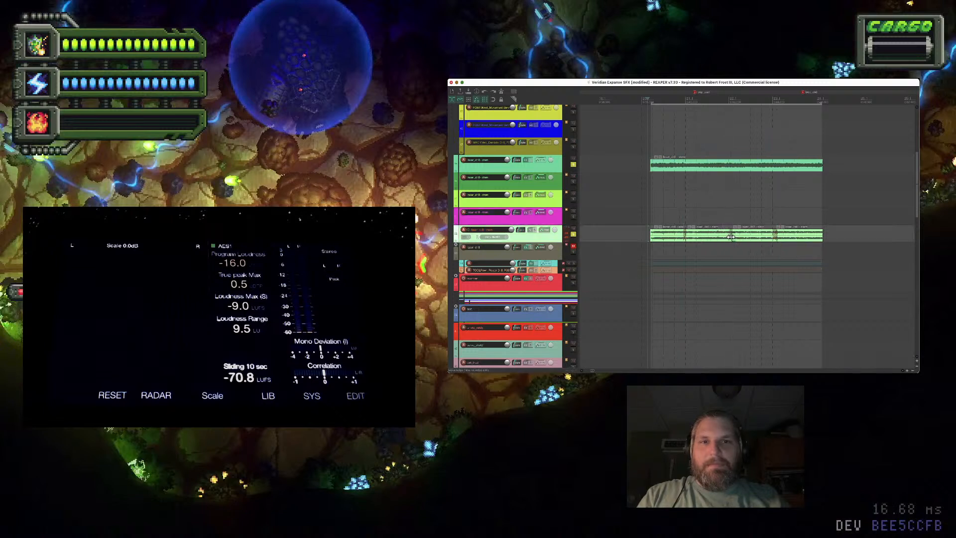
pyautogui.click(573, 165)
pyautogui.press('space')
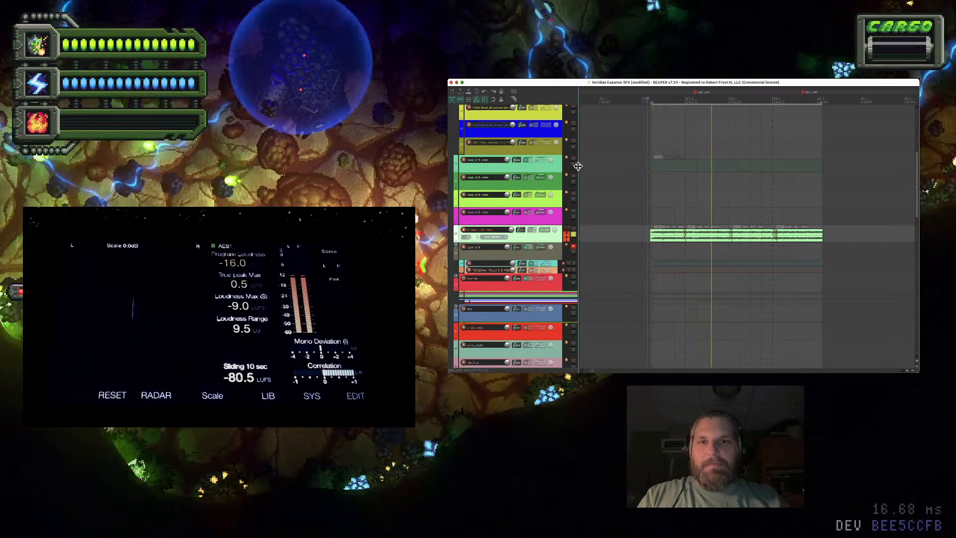
pyautogui.keyDown('ctrl'); pyautogui.scroll(3, 671, 234); pyautogui.keyUp('ctrl')
pyautogui.scroll(2, 671, 234)
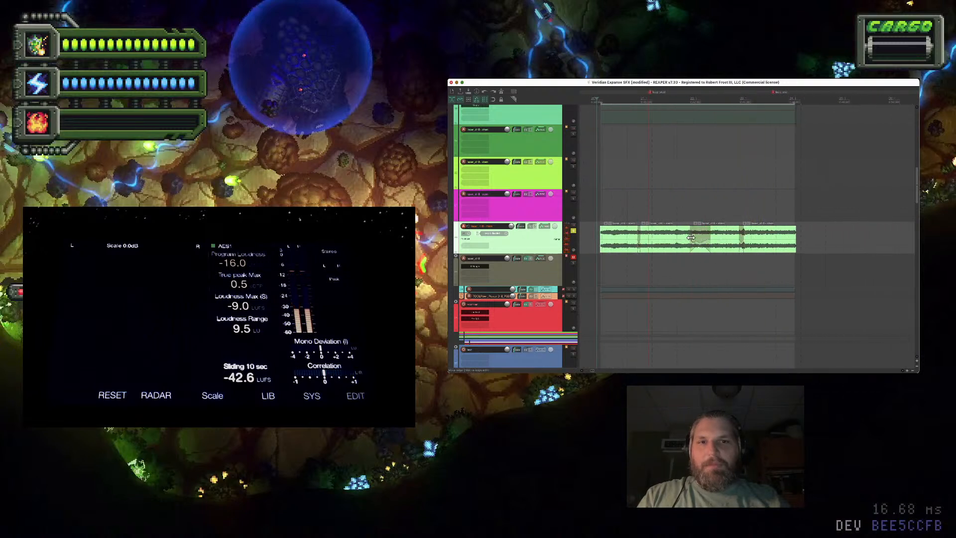
# Widen the remaining crossfades between the pale-green stem's segments, extending the first one further, and play through the result
pyautogui.moveTo(691, 238); pyautogui.dragTo(659, 239)
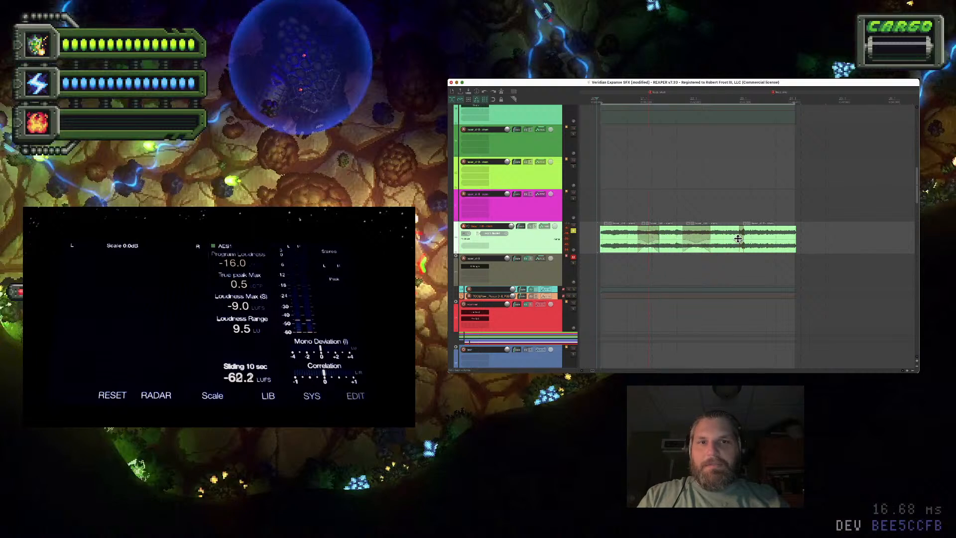
pyautogui.moveTo(740, 238); pyautogui.dragTo(761, 240)
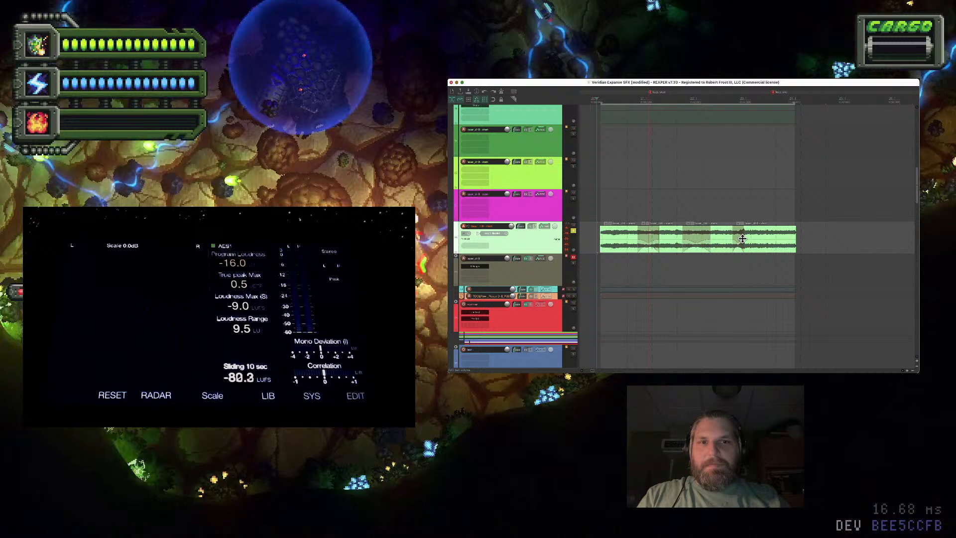
pyautogui.press('space')
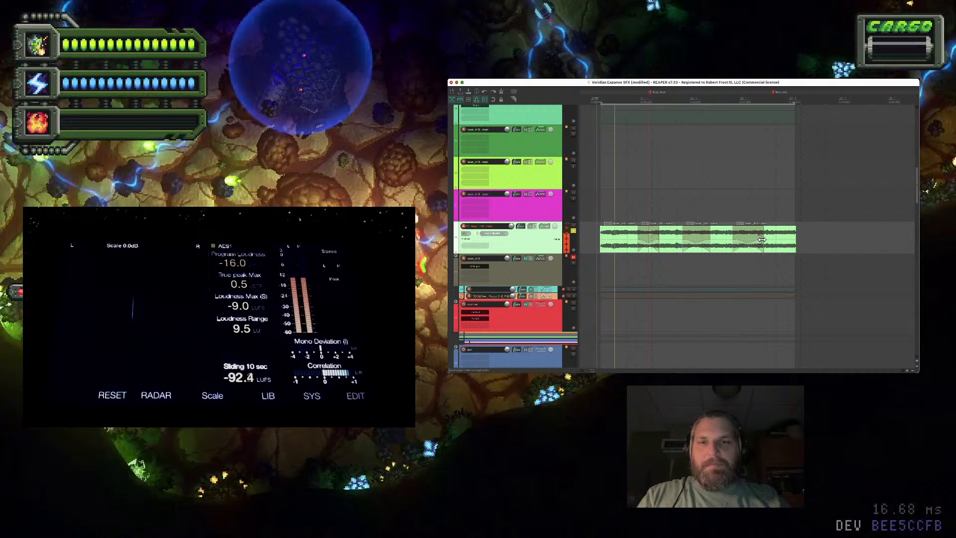
pyautogui.click(639, 241)
pyautogui.moveTo(639, 241); pyautogui.dragTo(622, 241)
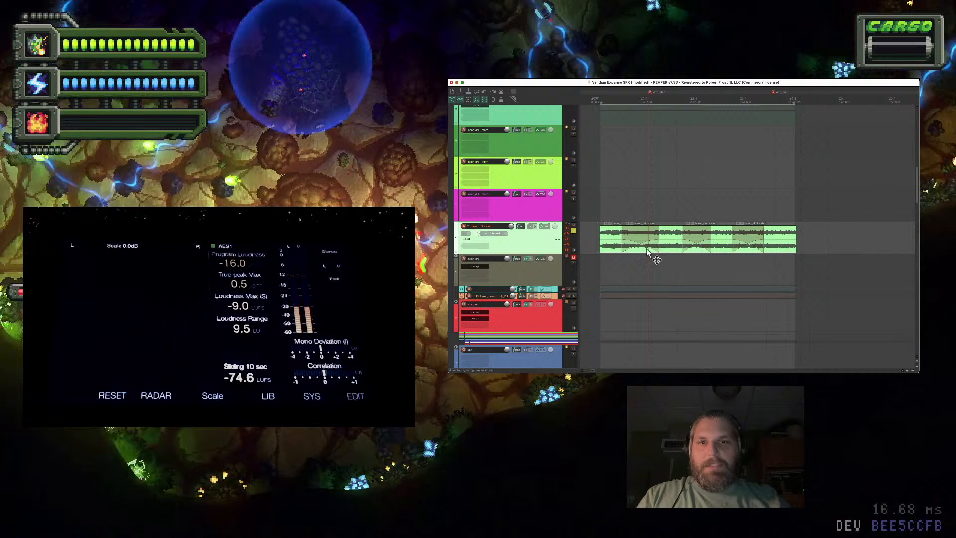
pyautogui.click(647, 252)
pyautogui.press('space')
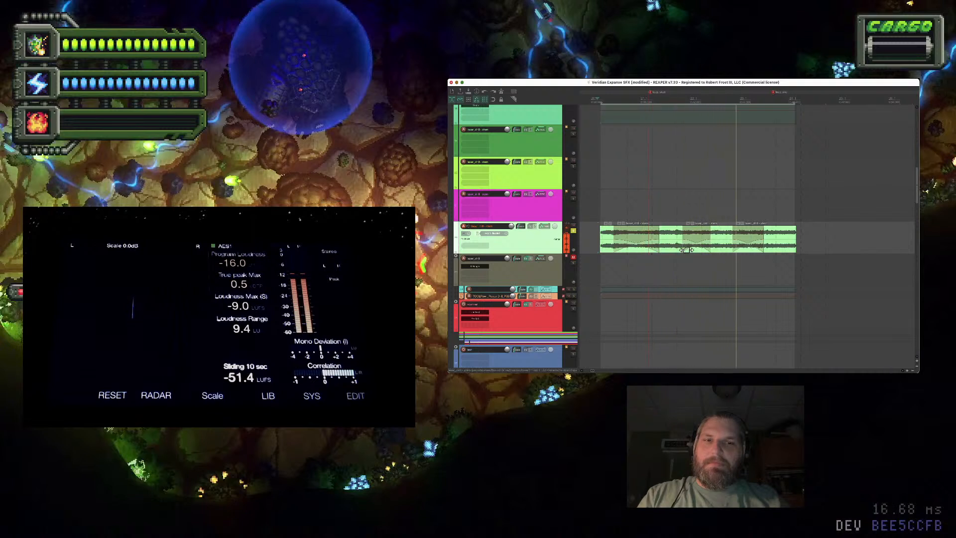
pyautogui.click(785, 246)
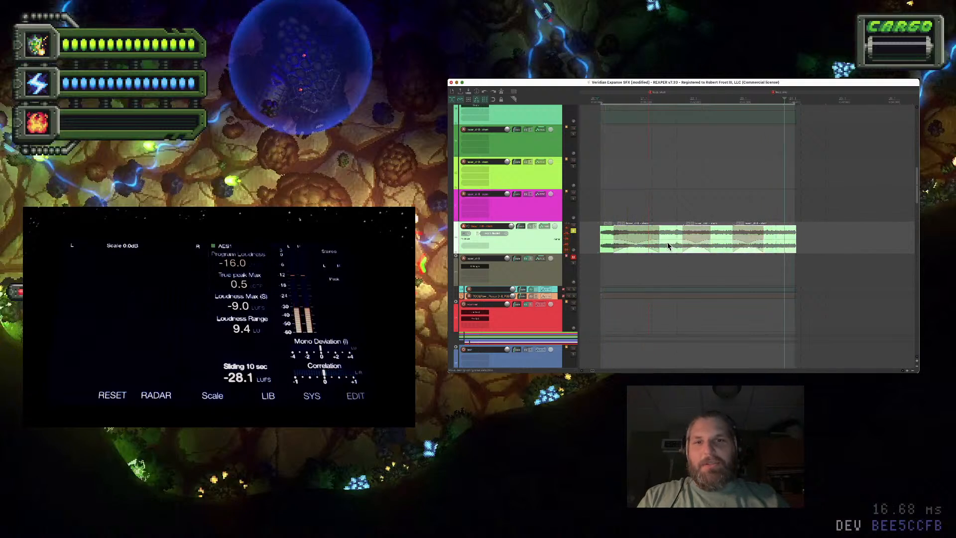
# Merge the crossfaded pale-green segments into one item and extend its end slightly past the time selection
pyautogui.press('Delete')
pyautogui.moveTo(658, 248); pyautogui.dragTo(795, 247)
pyautogui.click(634, 243)
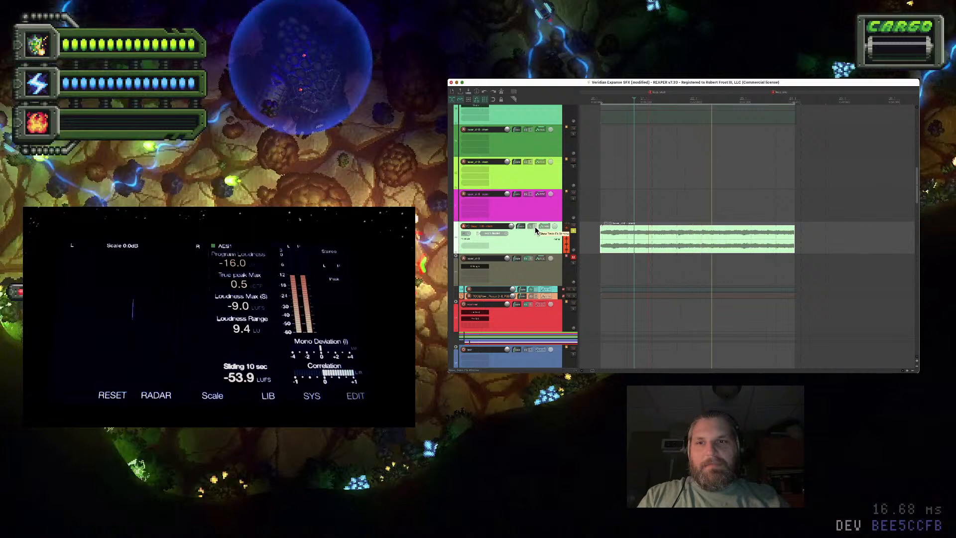
pyautogui.scroll(3, 535, 230)
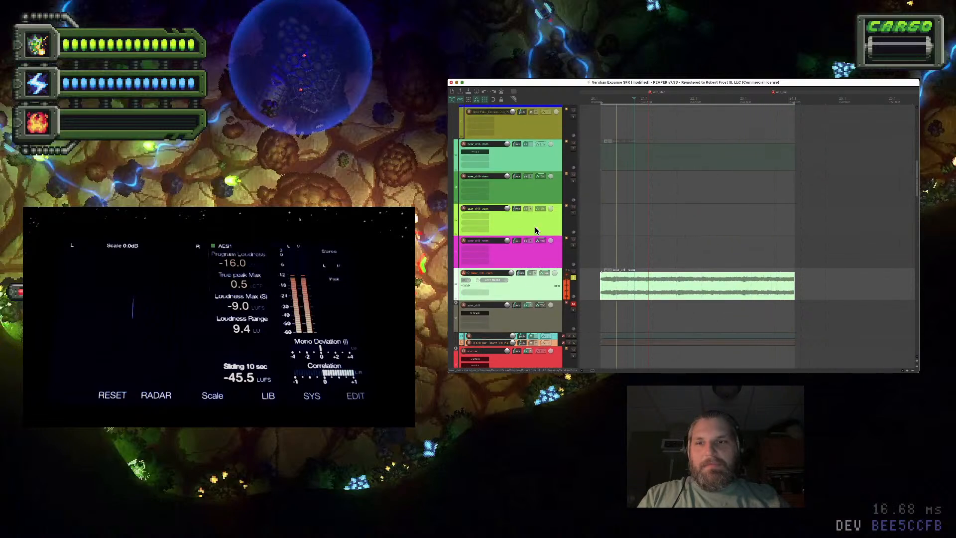
pyautogui.moveTo(794, 294); pyautogui.dragTo(800, 295)
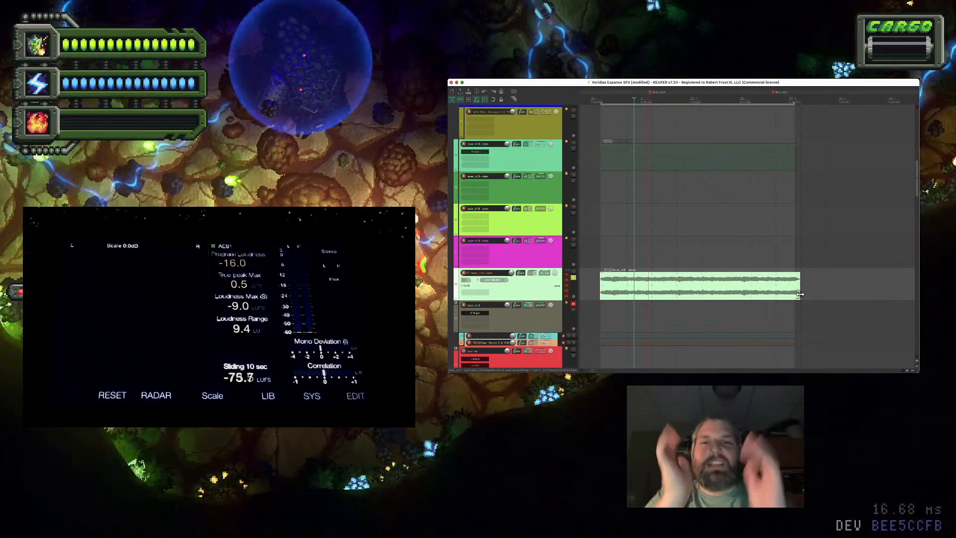
# Solo the first laser_drill stem with the pale-green one and shape its Pro-Q 3 with an upper-mid boost and a lower-mid cut
pyautogui.click(546, 158)
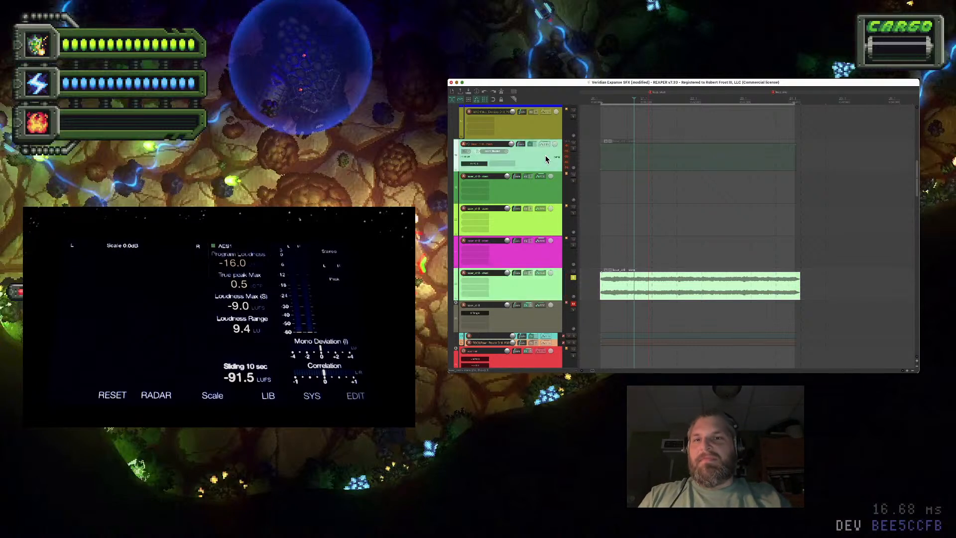
pyautogui.press('space')
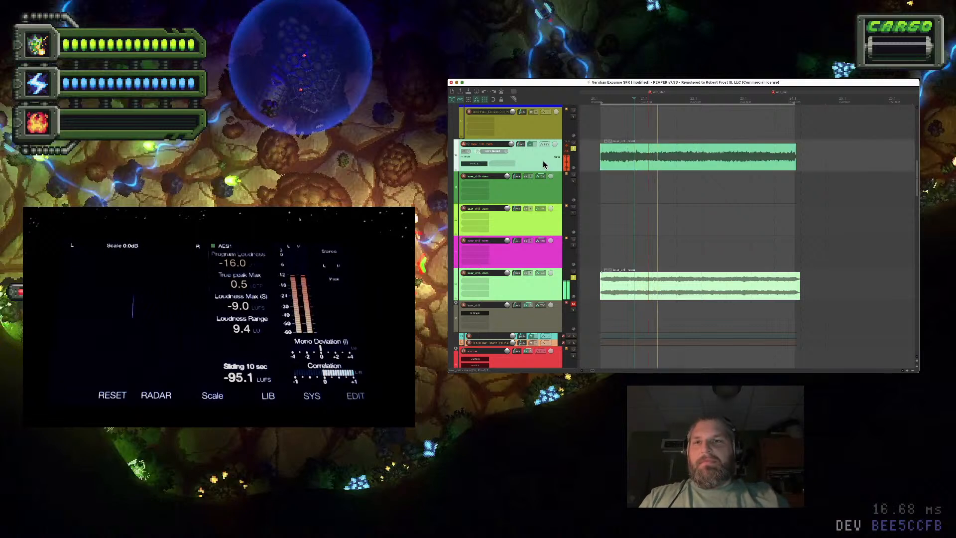
pyautogui.click(477, 165)
pyautogui.moveTo(612, 194); pyautogui.dragTo(616, 139)
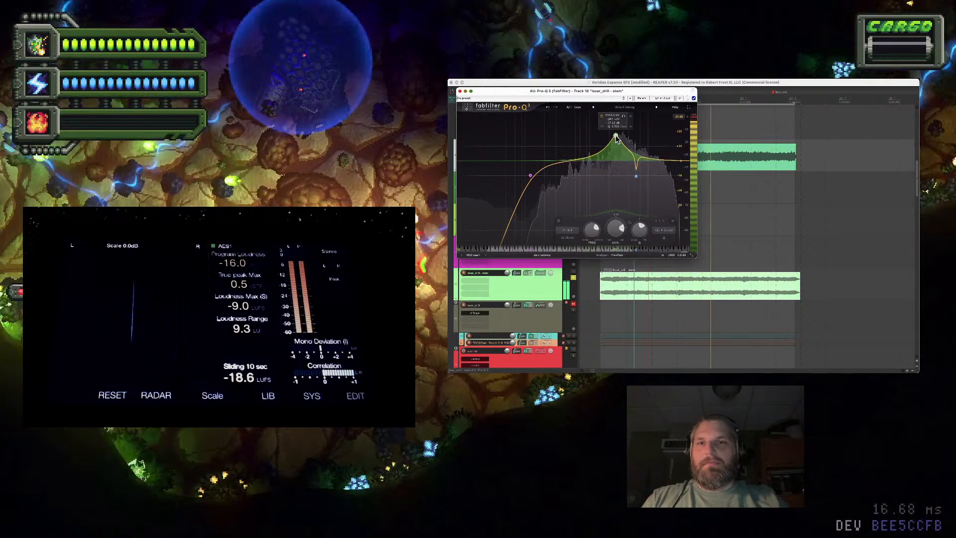
pyautogui.moveTo(555, 184); pyautogui.dragTo(579, 184)
pyautogui.moveTo(617, 136); pyautogui.dragTo(623, 147)
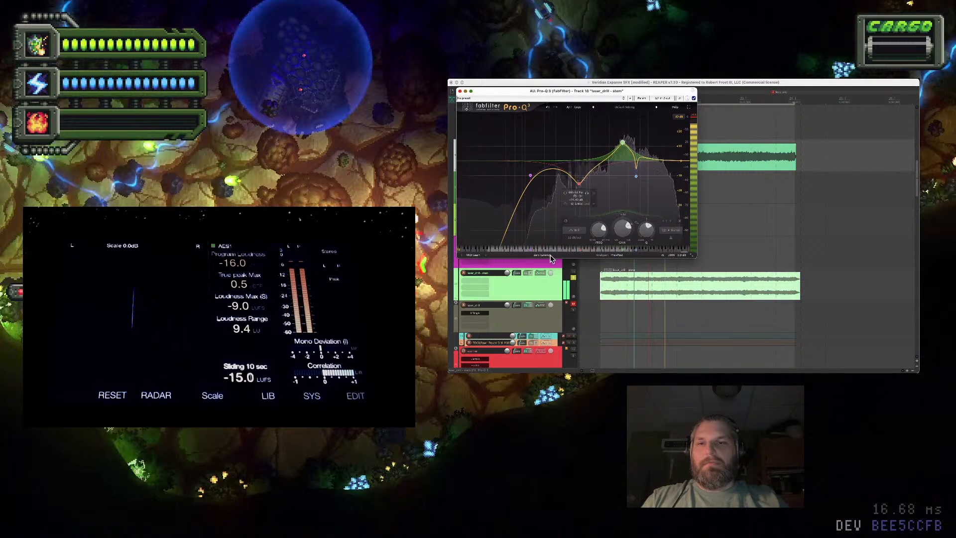
# Add the AU Pro-Q 3 equaliser to the pale-green stem track and create a narrow cut in the upper mids
pyautogui.click(530, 273)
pyautogui.click(561, 181)
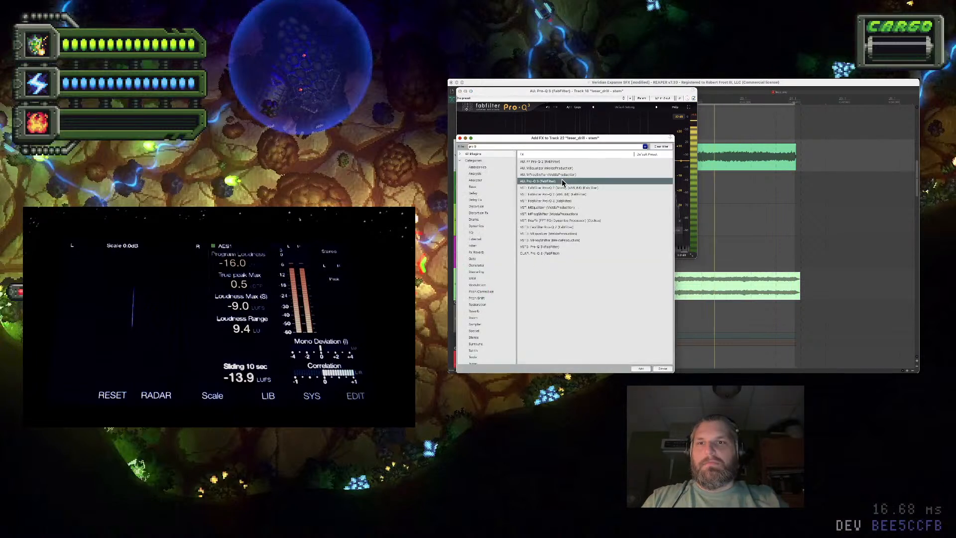
pyautogui.doubleClick(562, 181)
pyautogui.moveTo(641, 177); pyautogui.dragTo(644, 228)
# Add a Low Cut band with a 36 dB/oct slope to the pale-green stem's equaliser and raise its cutoff frequency
pyautogui.moveTo(501, 173); pyautogui.dragTo(520, 180)
pyautogui.click(482, 246)
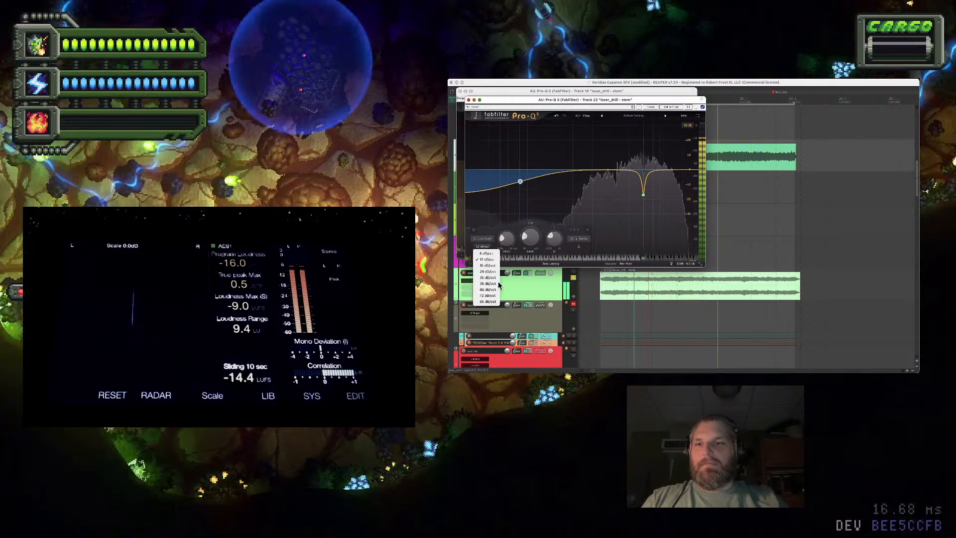
pyautogui.click(498, 283)
pyautogui.click(482, 239)
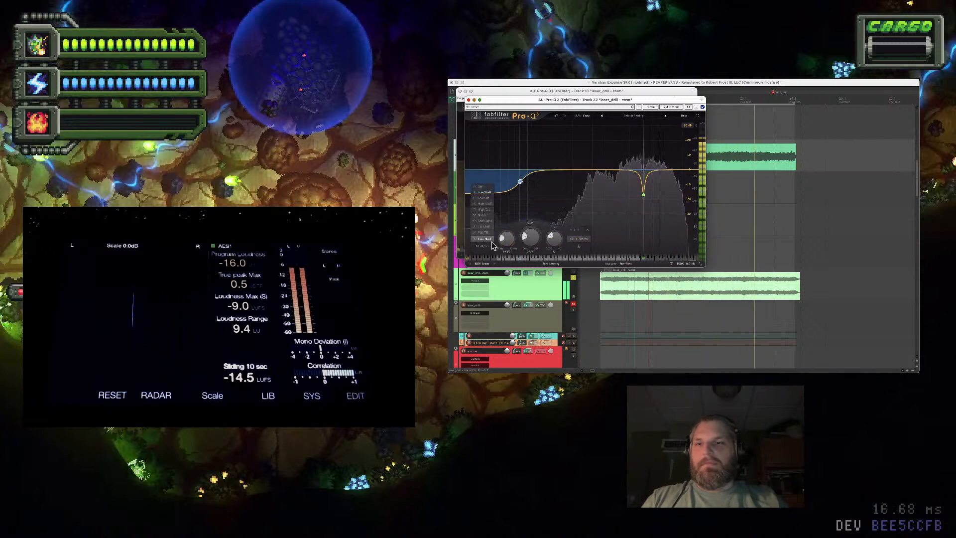
pyautogui.click(484, 198)
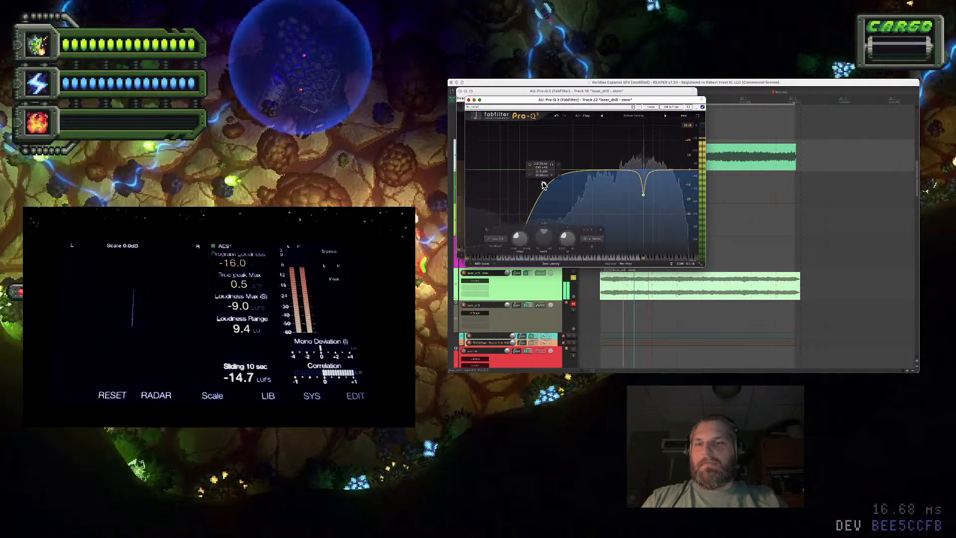
pyautogui.moveTo(541, 185); pyautogui.dragTo(560, 184)
# Add a slight high-frequency cut, a low-mid boost and a second mid cut to the pale-green stem's equaliser, then close both equaliser windows
pyautogui.moveTo(617, 173); pyautogui.dragTo(676, 177)
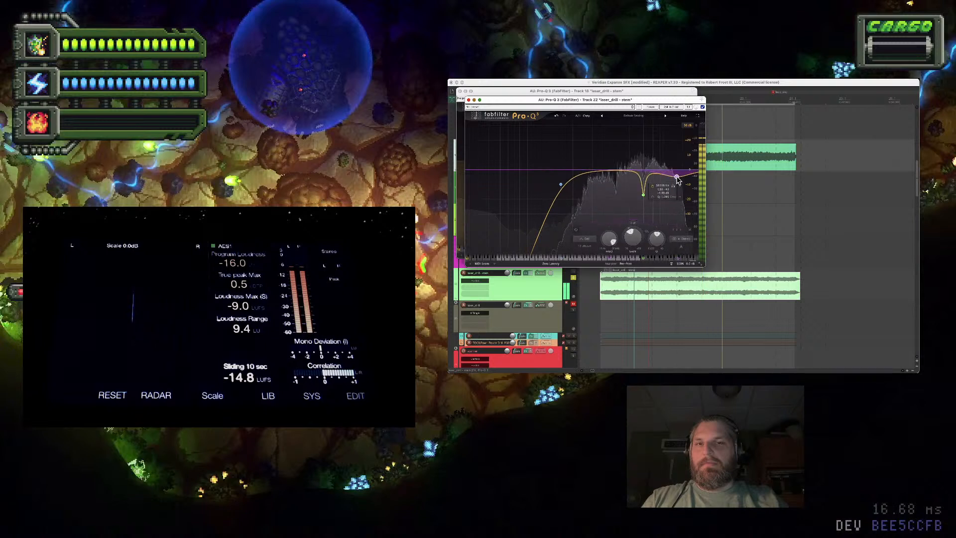
pyautogui.moveTo(597, 172); pyautogui.dragTo(598, 158)
pyautogui.scroll(3, 599, 158)
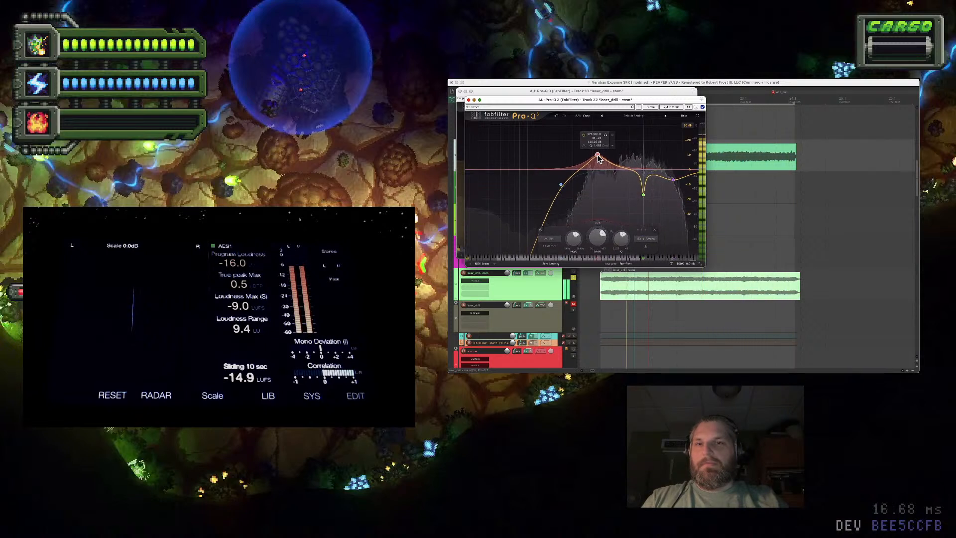
pyautogui.moveTo(624, 171); pyautogui.dragTo(581, 184)
pyautogui.scroll(-12, 643, 195)
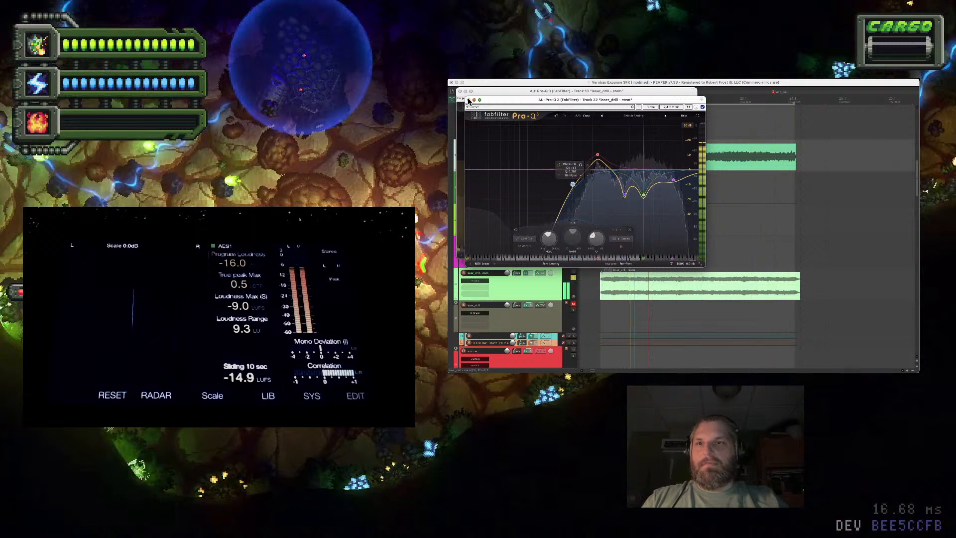
pyautogui.press('Escape')
pyautogui.click(726, 164)
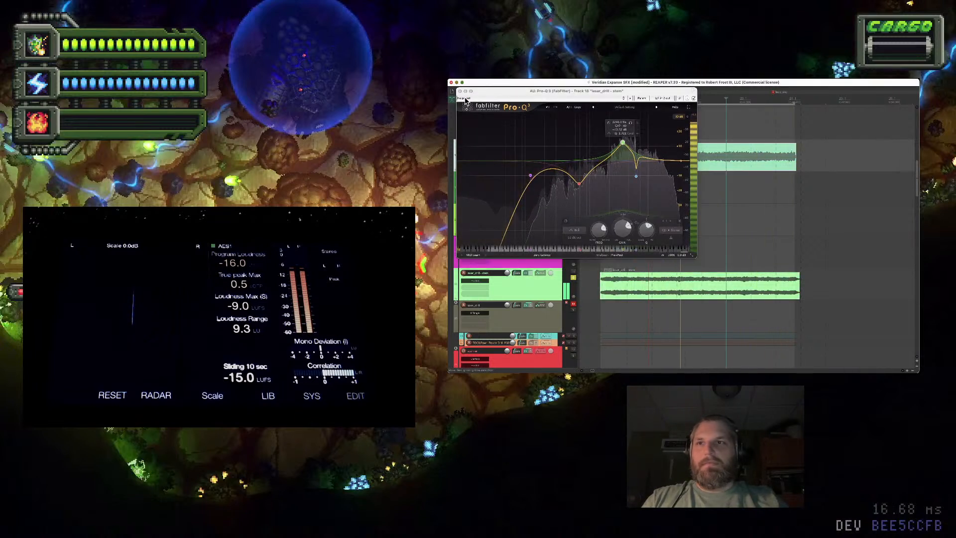
pyautogui.press('Escape')
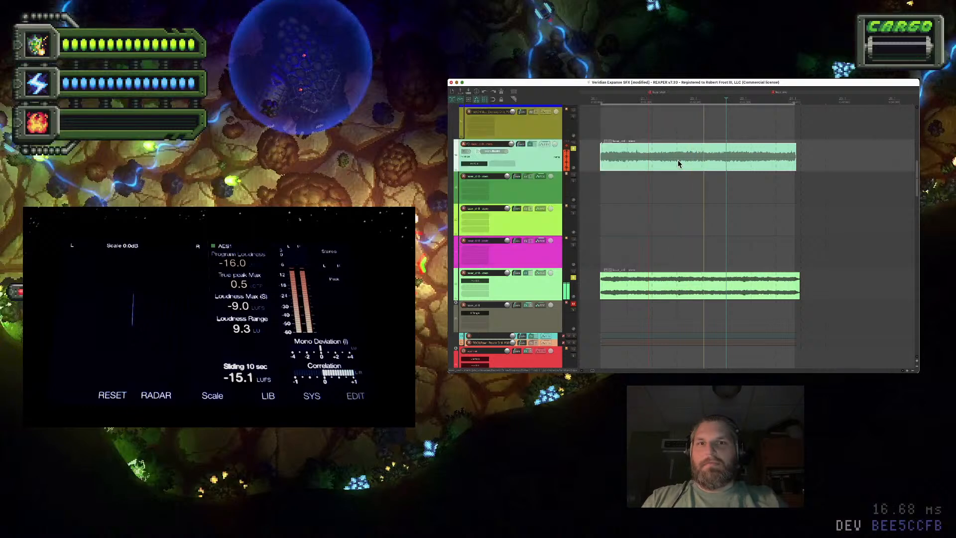
# Duplicate the first laser_drill stem track
pyautogui.rightClick(548, 161)
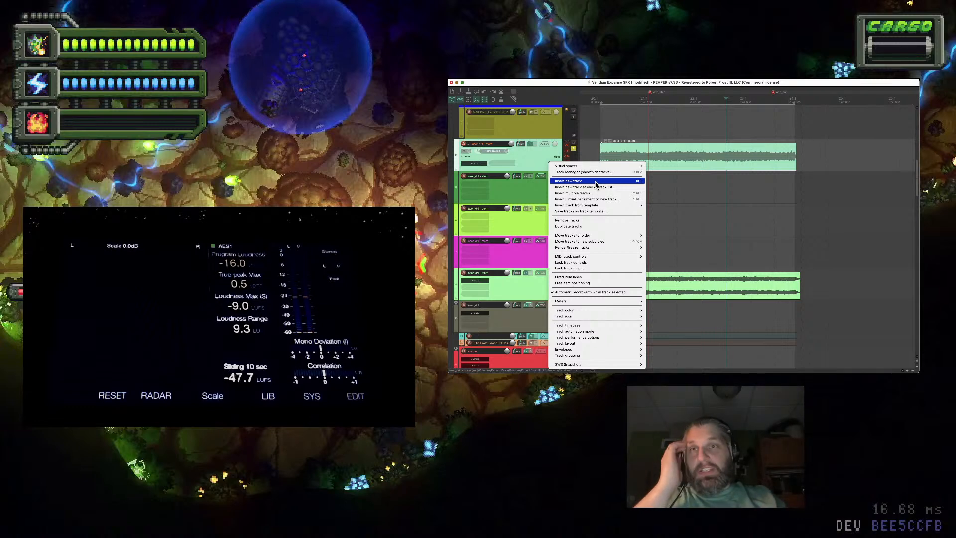
pyautogui.click(534, 157)
pyautogui.rightClick(533, 157)
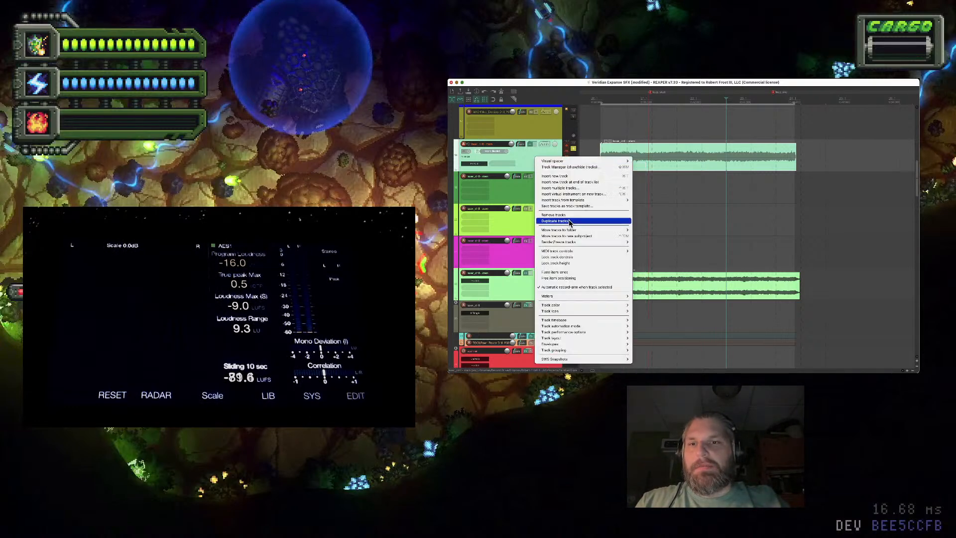
pyautogui.click(555, 220)
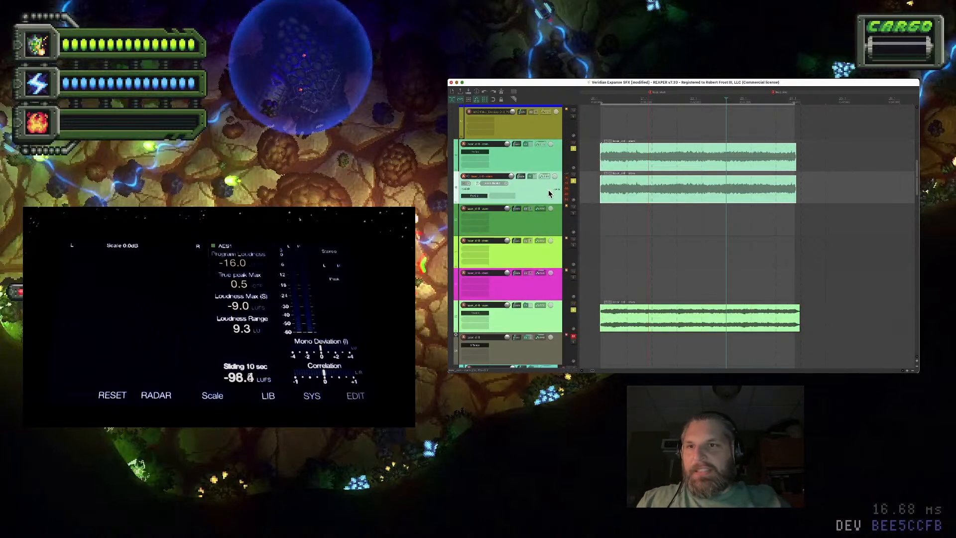
# Check the duplicated stem's Pro-Q 3 curve during playback and audition the duplicate together with the soloed stems
pyautogui.click(473, 197)
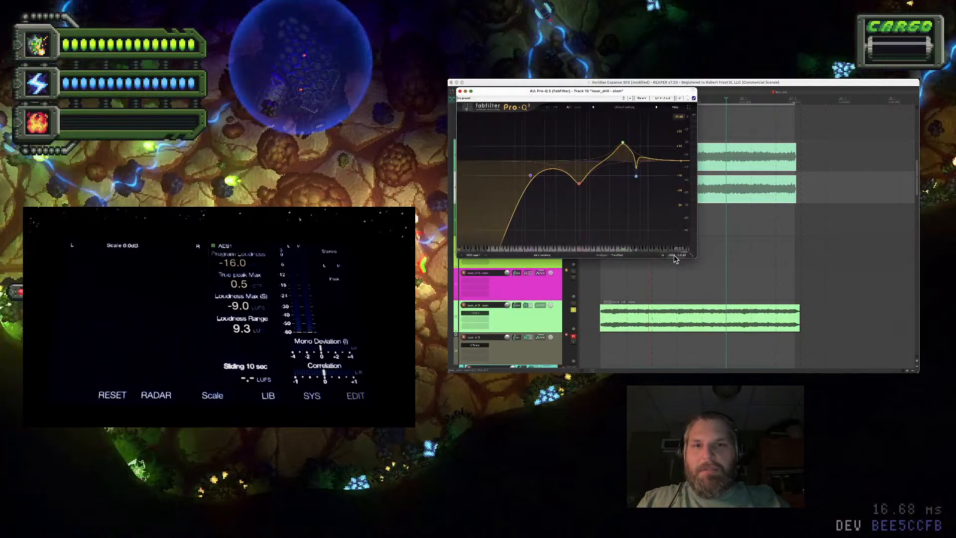
pyautogui.press('space')
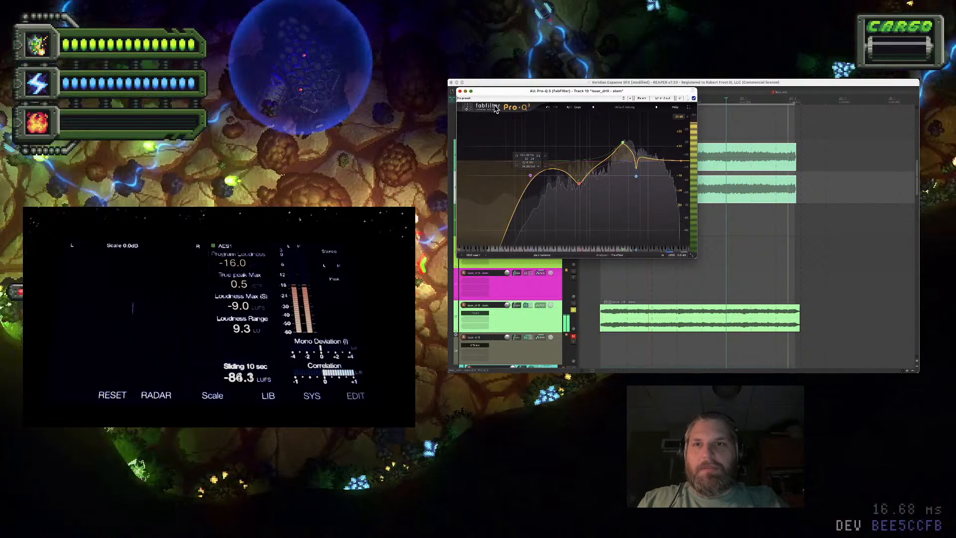
pyautogui.click(460, 91)
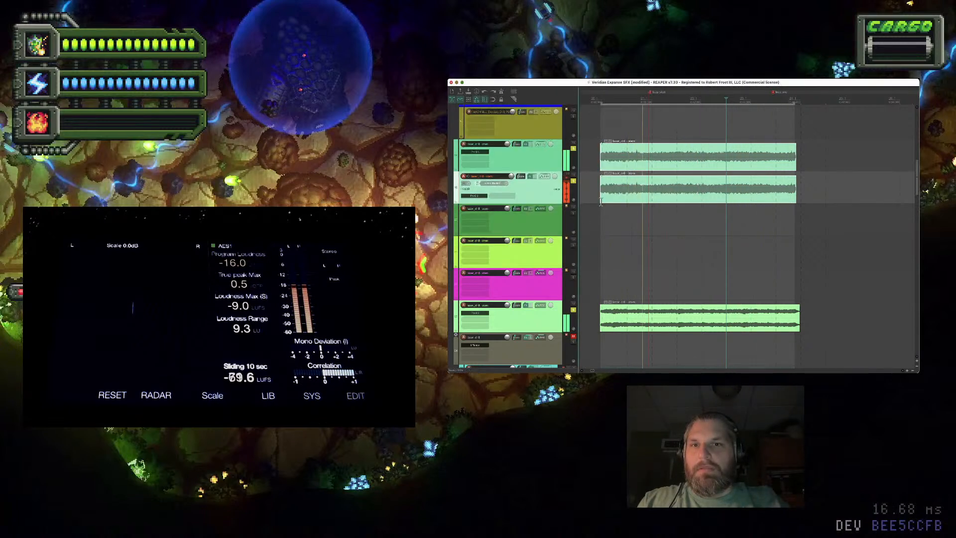
pyautogui.click(625, 228)
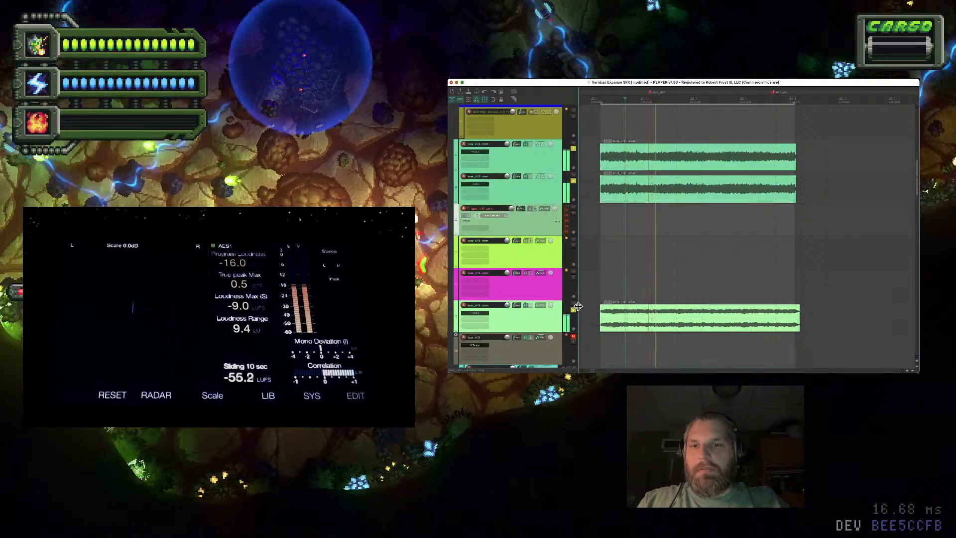
pyautogui.click(624, 200)
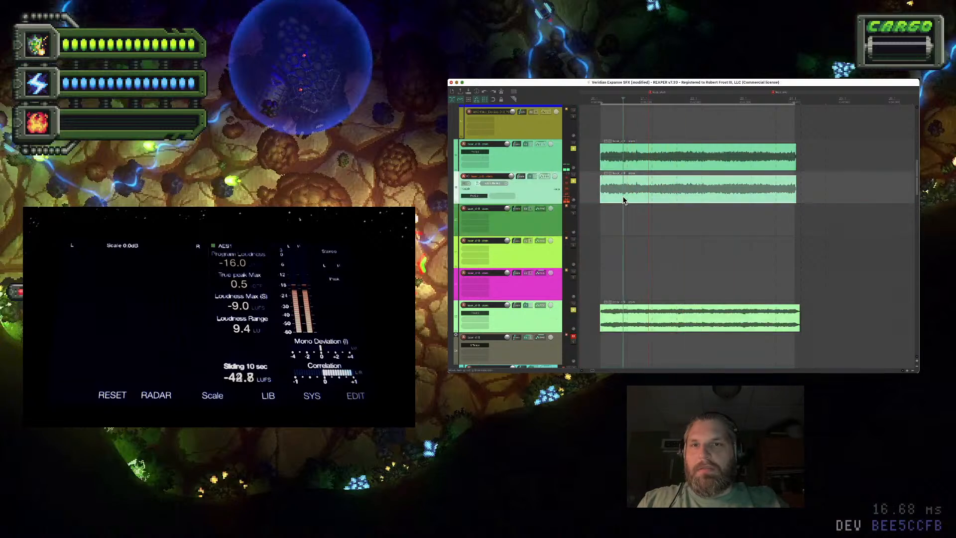
# Reset the duplicated laser_drill stem's Pro-Q 3 to the Default Setting preset and start playback to see its spectrum
pyautogui.click(530, 177)
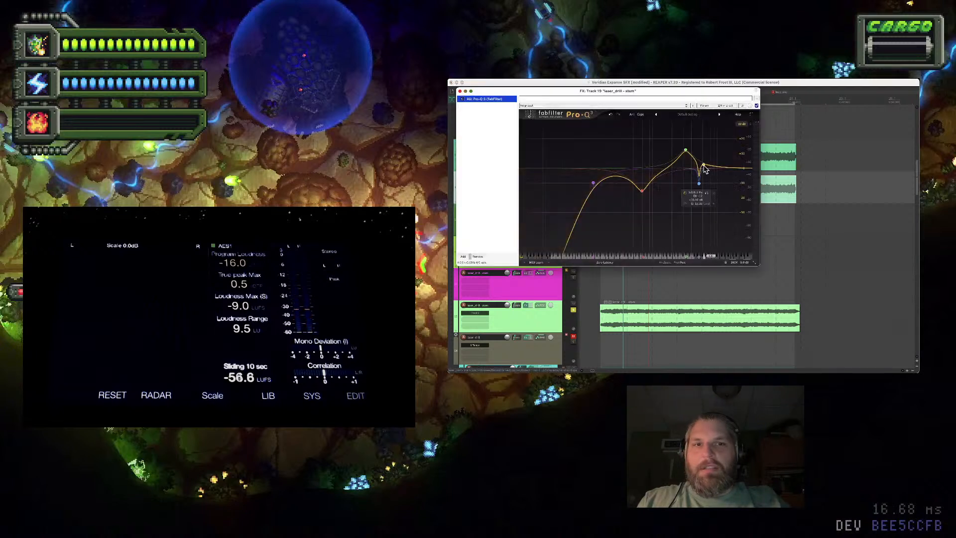
pyautogui.click(685, 115)
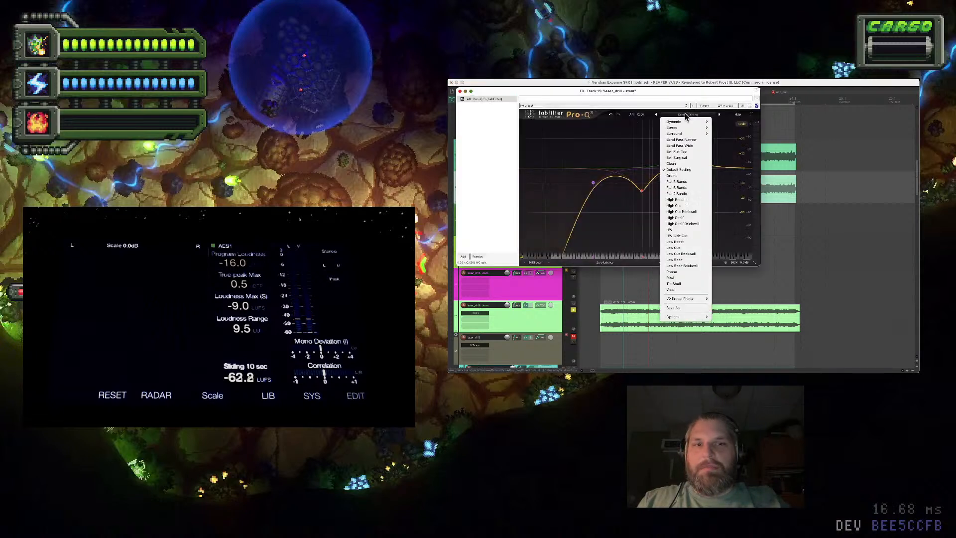
pyautogui.click(691, 169)
pyautogui.press('space')
pyautogui.click(733, 256)
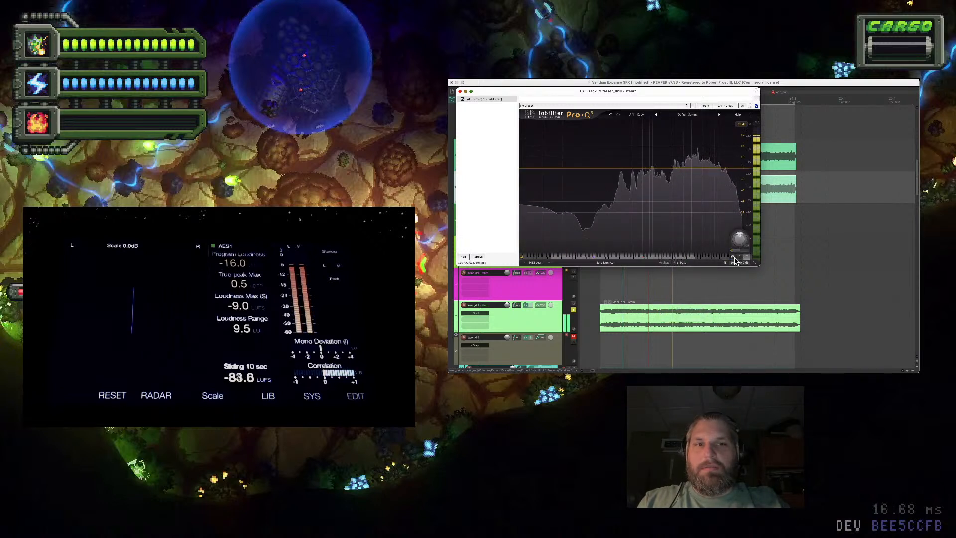
# Add a midrange band to the duplicated stem's equaliser and change its shape to Low Cut
pyautogui.moveTo(650, 169); pyautogui.dragTo(703, 207)
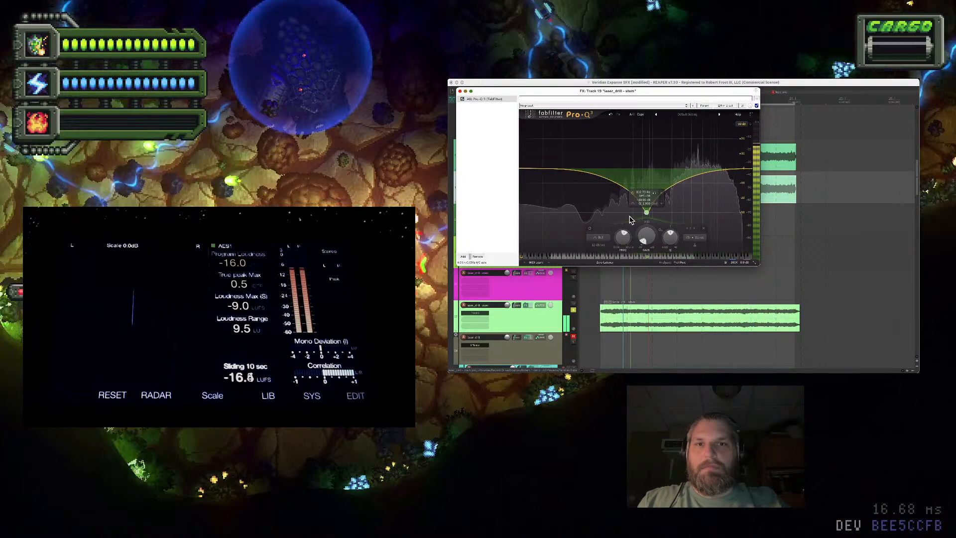
pyautogui.click(601, 248)
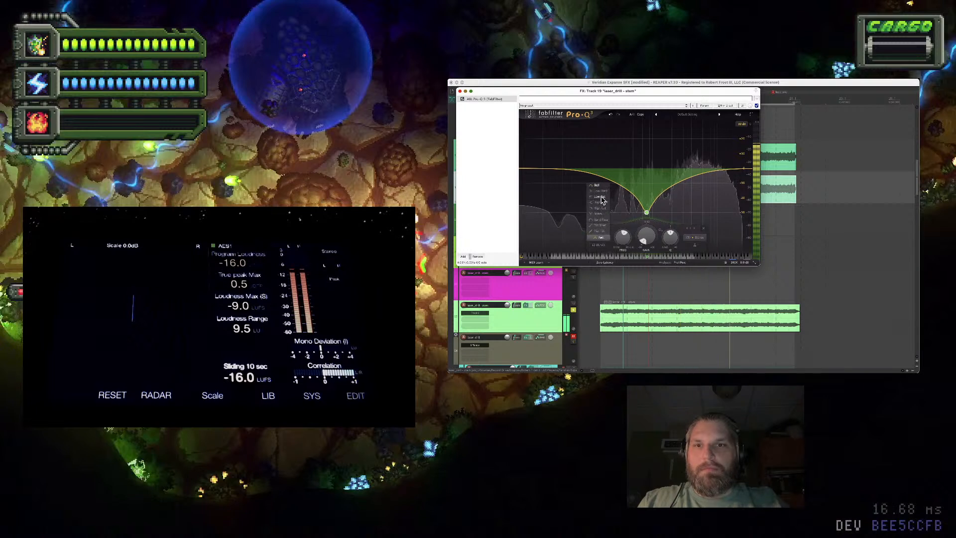
pyautogui.click(601, 197)
# Add a second band to the duplicated stem's equaliser, shape it into a slight, broad midrange boost, and close the effect window
pyautogui.moveTo(647, 169); pyautogui.dragTo(677, 207)
pyautogui.click(650, 175)
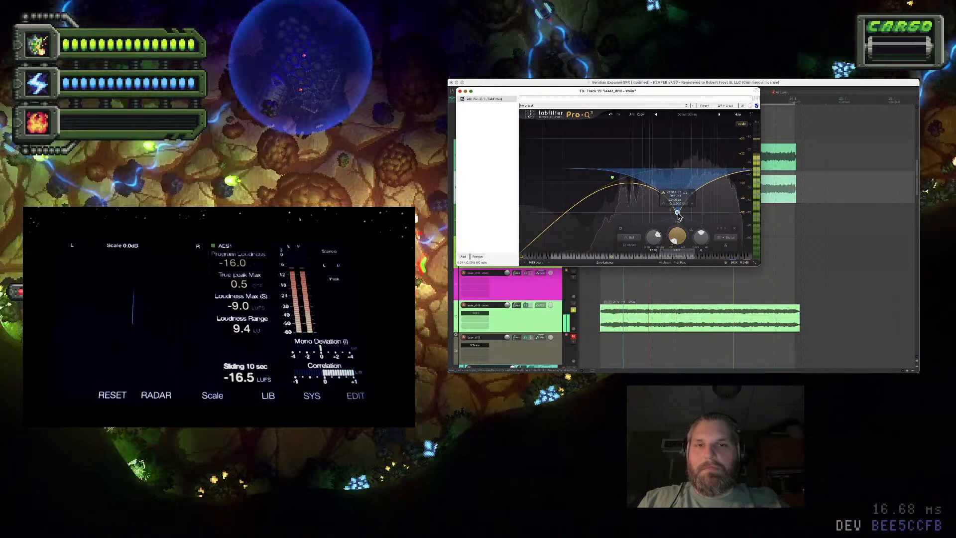
pyautogui.scroll(2, 677, 211)
pyautogui.moveTo(677, 214); pyautogui.dragTo(658, 162)
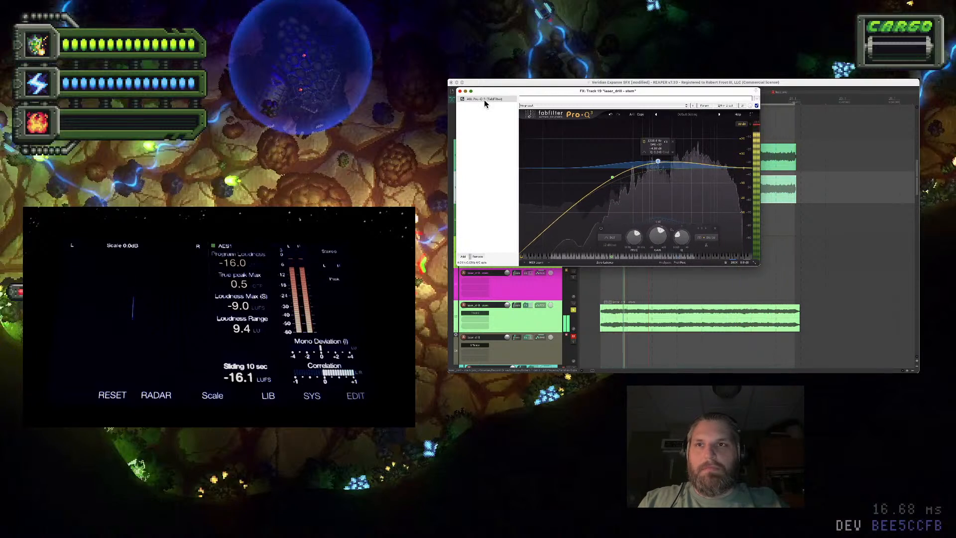
pyautogui.click(459, 91)
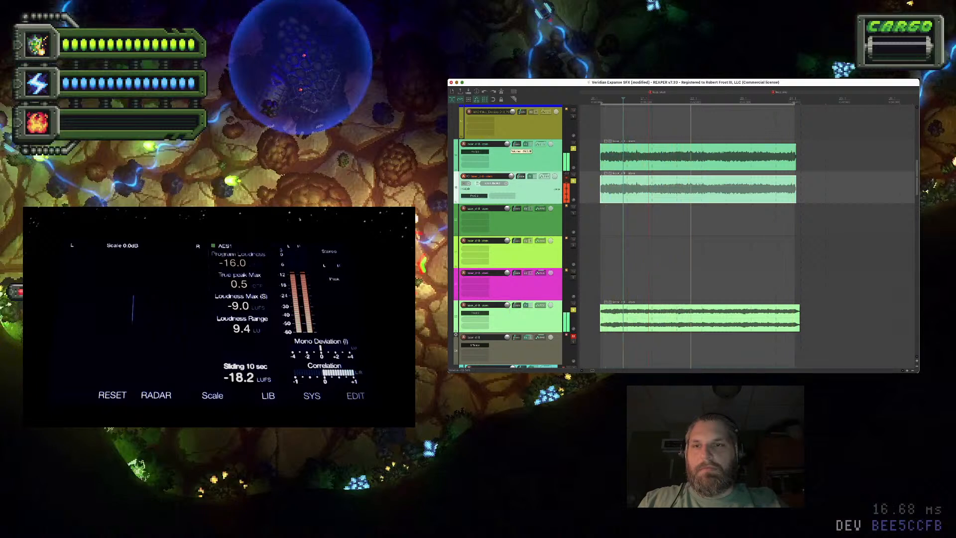
# Move all the stem tracks and the grey laser_drill track into a new folder track and name it laser_drill
pyautogui.click(539, 160)
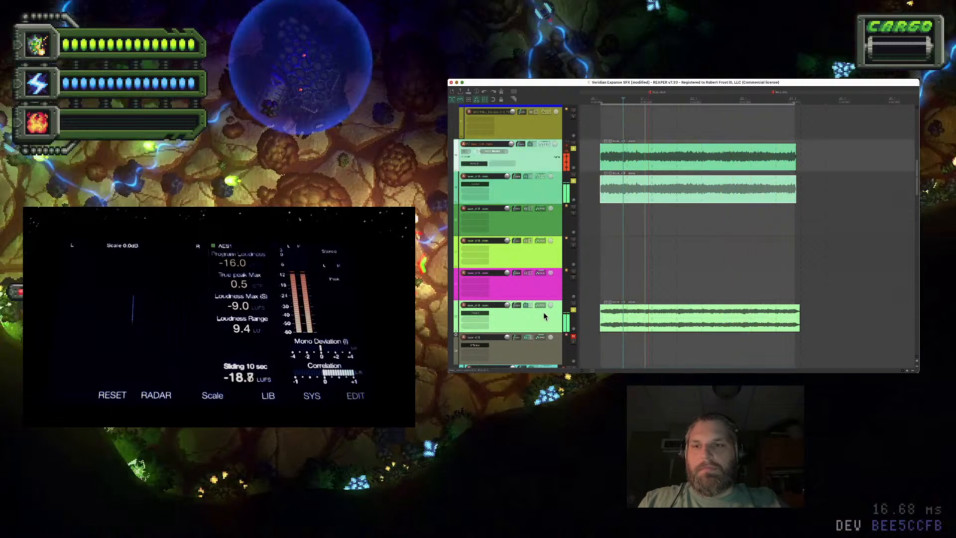
pyautogui.scroll(-2, 544, 316)
pyautogui.keyDown('shift'); pyautogui.click(544, 297); pyautogui.keyUp('shift')
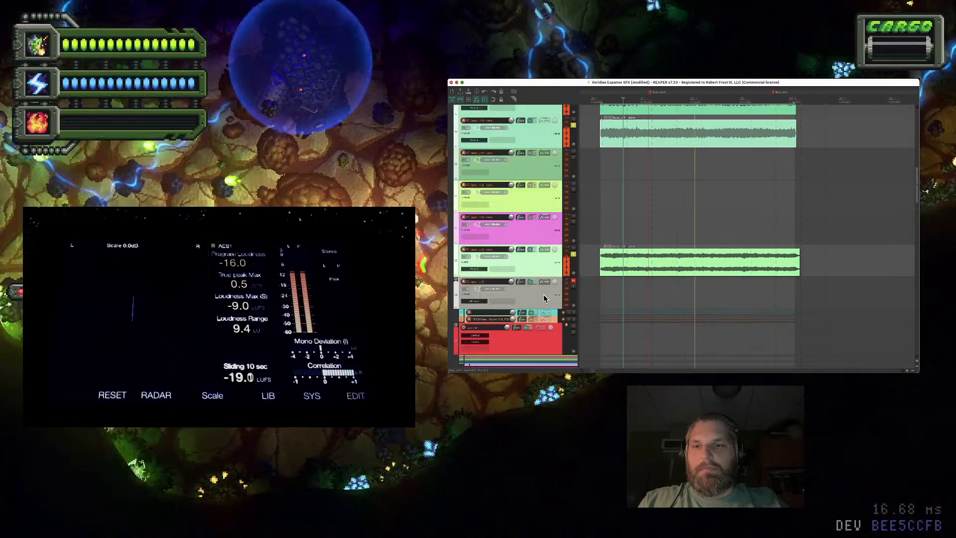
pyautogui.rightClick(544, 297)
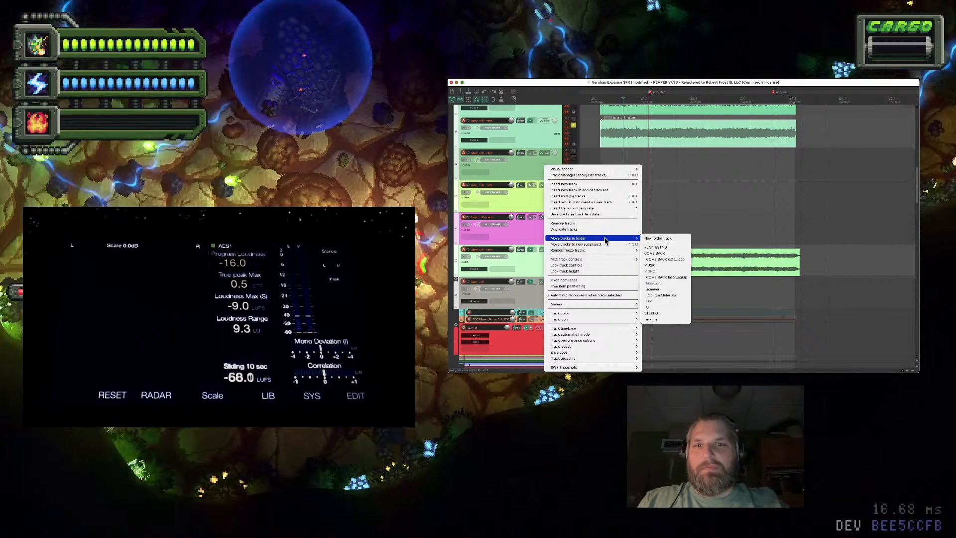
pyautogui.click(667, 241)
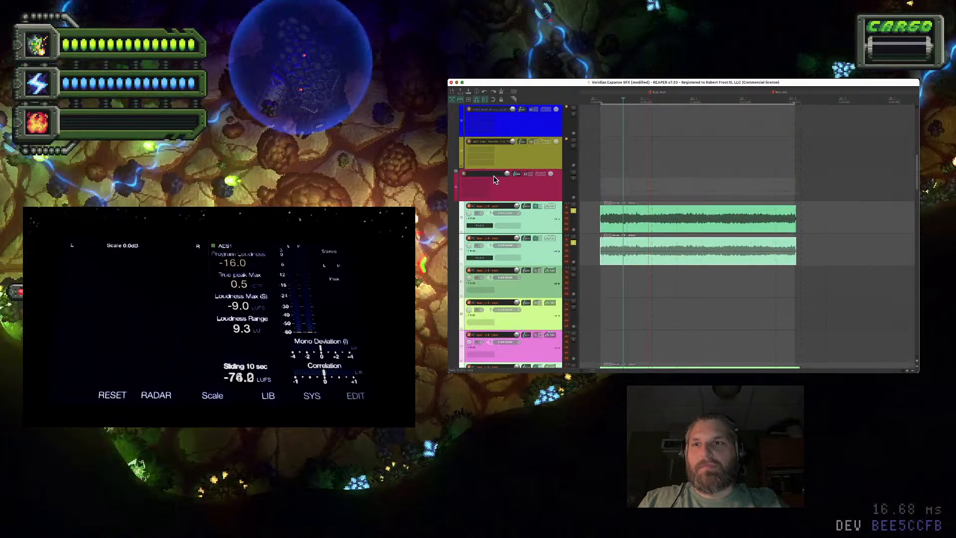
pyautogui.doubleClick(491, 173)
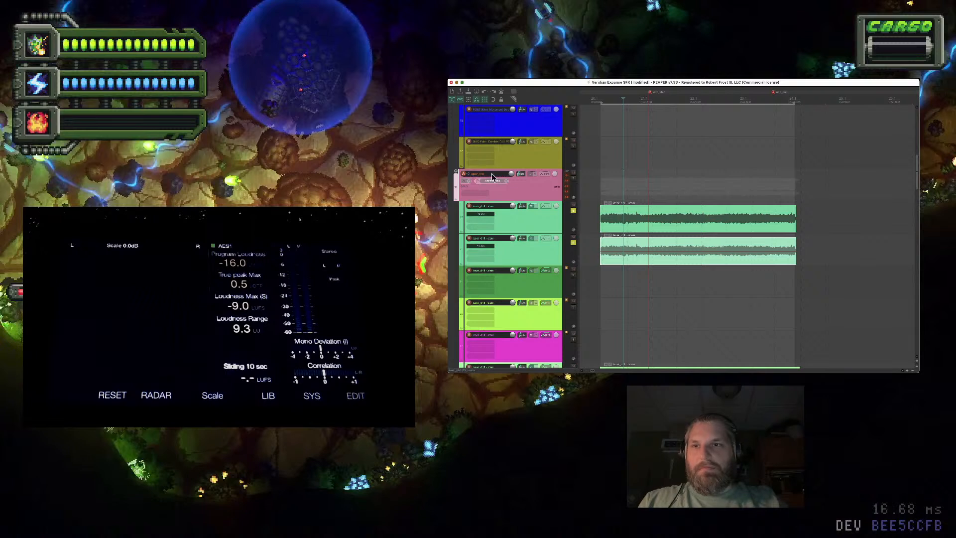
# Delete the three empty stem tracks, then solo the laser_drill folder instead of its three individual stems
pyautogui.scroll(-1, 542, 260)
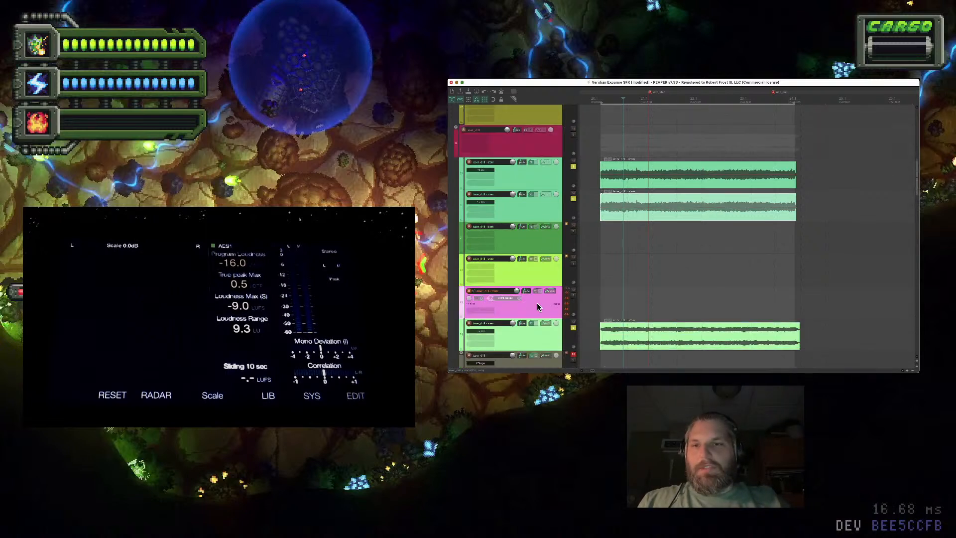
pyautogui.press('Delete')
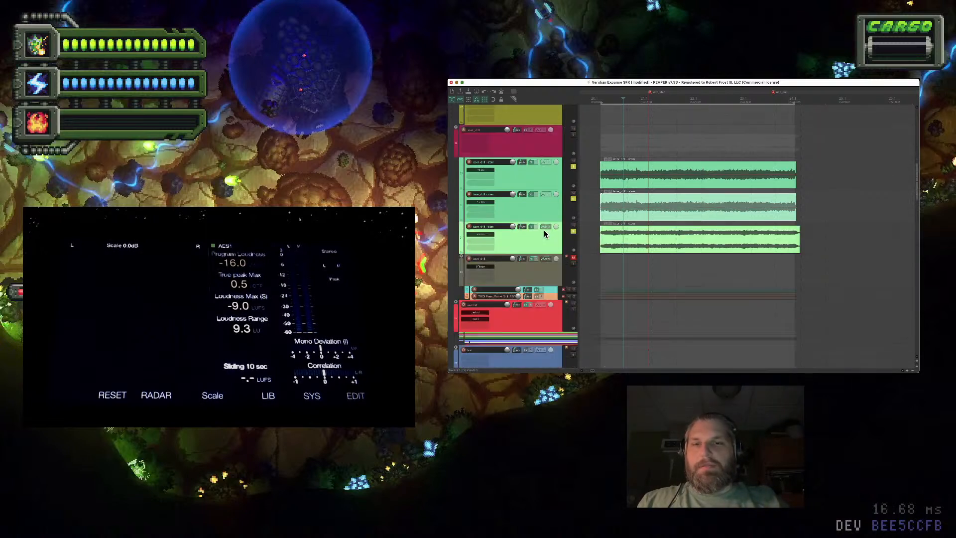
pyautogui.click(573, 135)
pyautogui.click(574, 168)
pyautogui.click(573, 200)
pyautogui.click(573, 231)
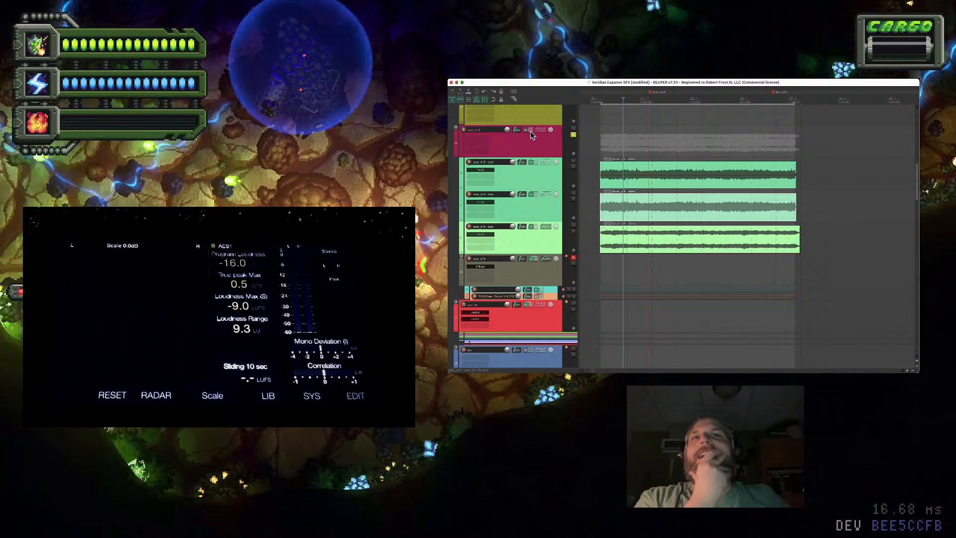
# Group the three remaining stems in a new subfolder track and name it Flang
pyautogui.click(548, 173)
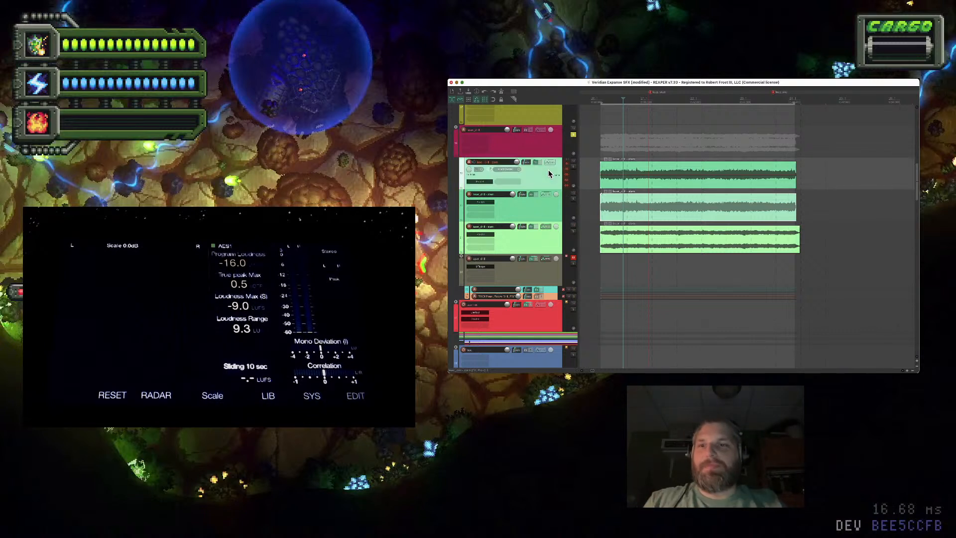
pyautogui.keyDown('shift'); pyautogui.click(545, 240); pyautogui.keyUp('shift')
pyautogui.rightClick(545, 245)
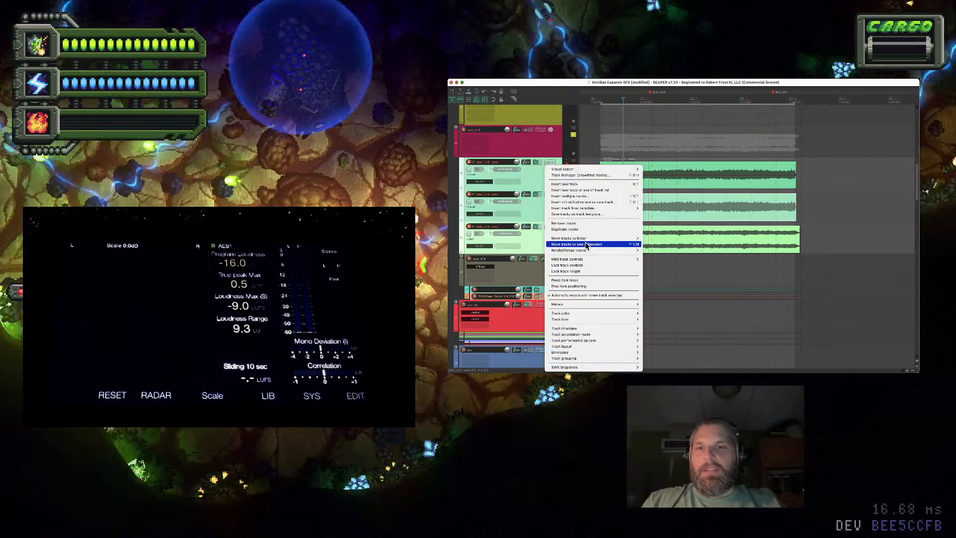
pyautogui.moveTo(573, 239)
pyautogui.click(662, 239)
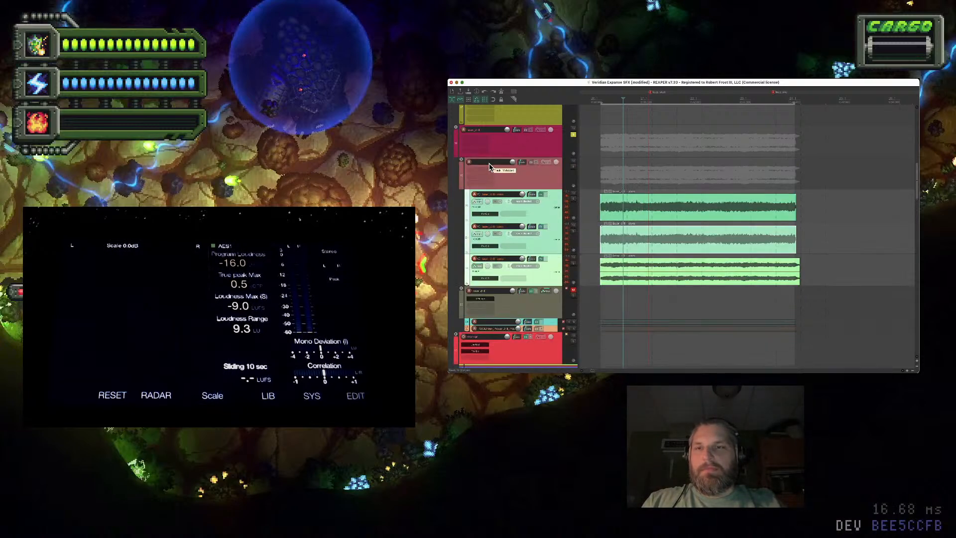
pyautogui.doubleClick(489, 164)
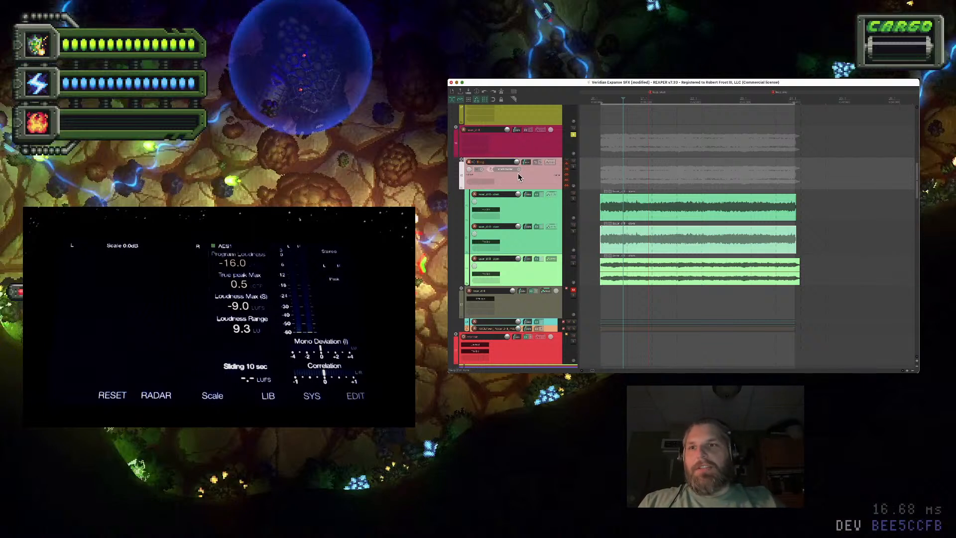
# Find the tremolo effects with "trem" and add MTremolo to the Flang folder track
pyautogui.click(540, 163)
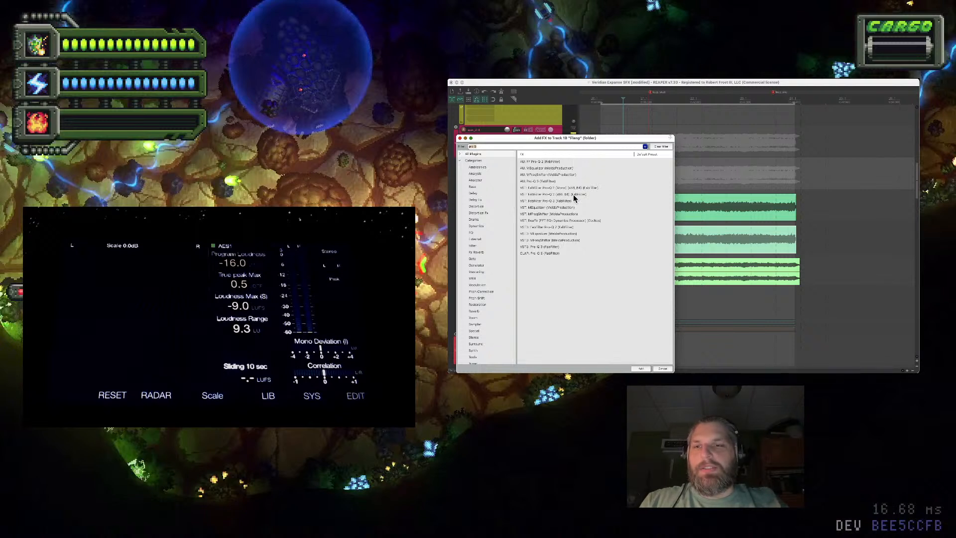
pyautogui.write('trem')
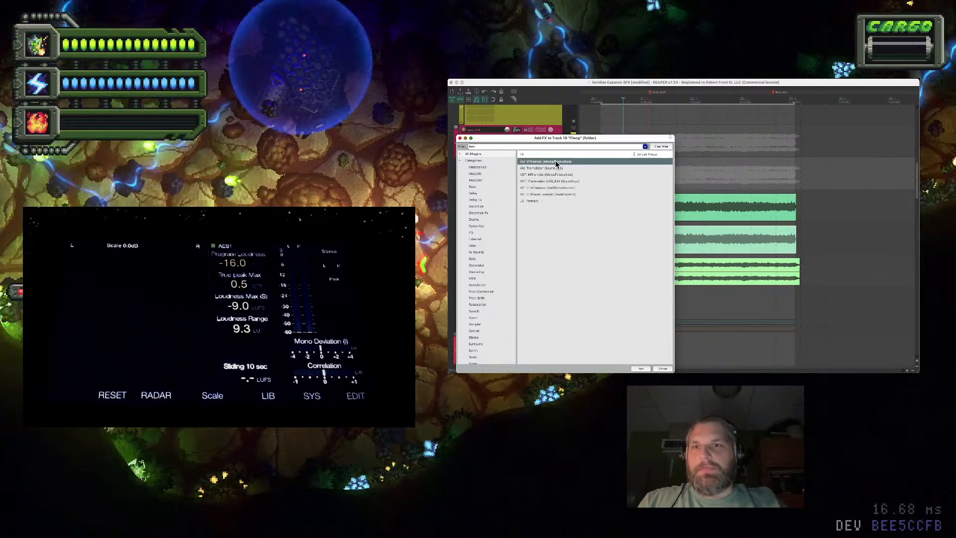
pyautogui.doubleClick(554, 161)
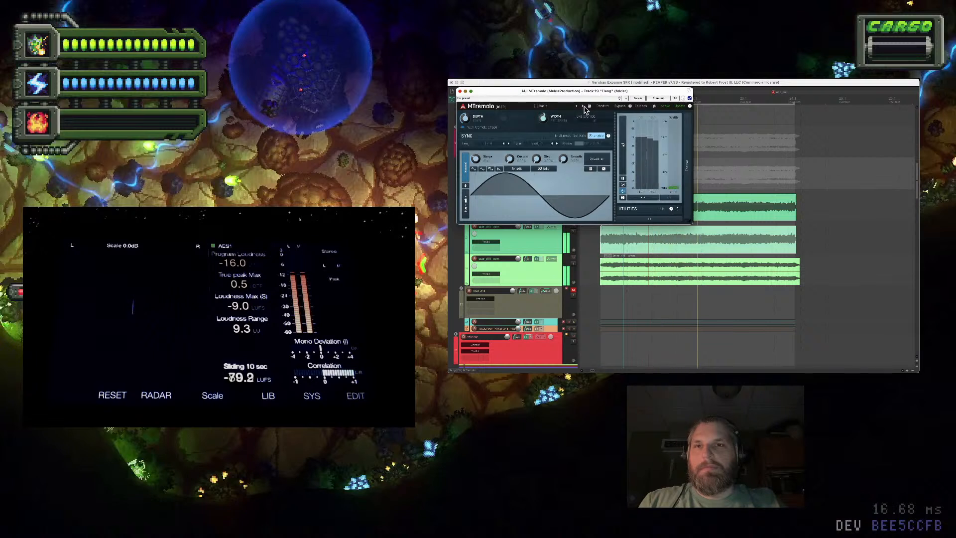
# Audition successive MTremolo presets on the Flang folder during playback
pyautogui.click(584, 107)
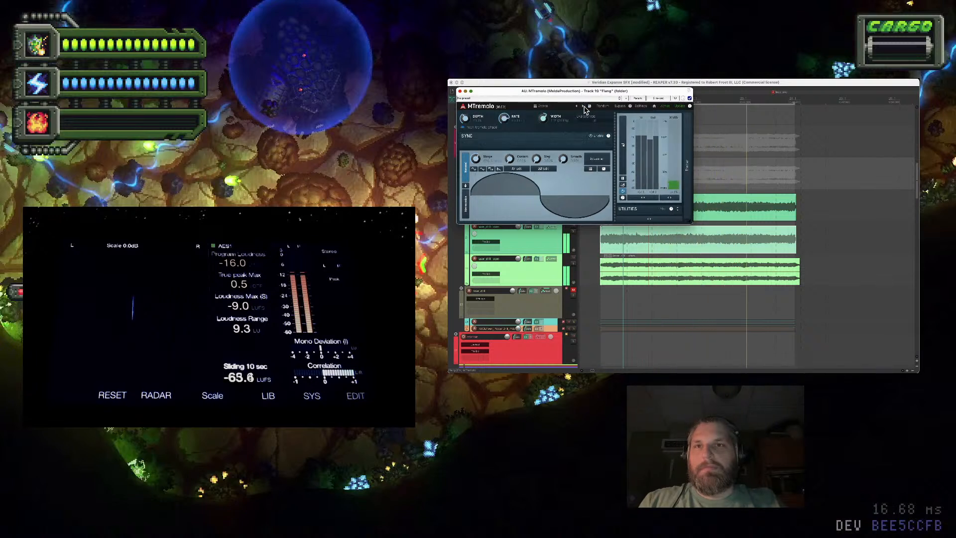
pyautogui.click(584, 107)
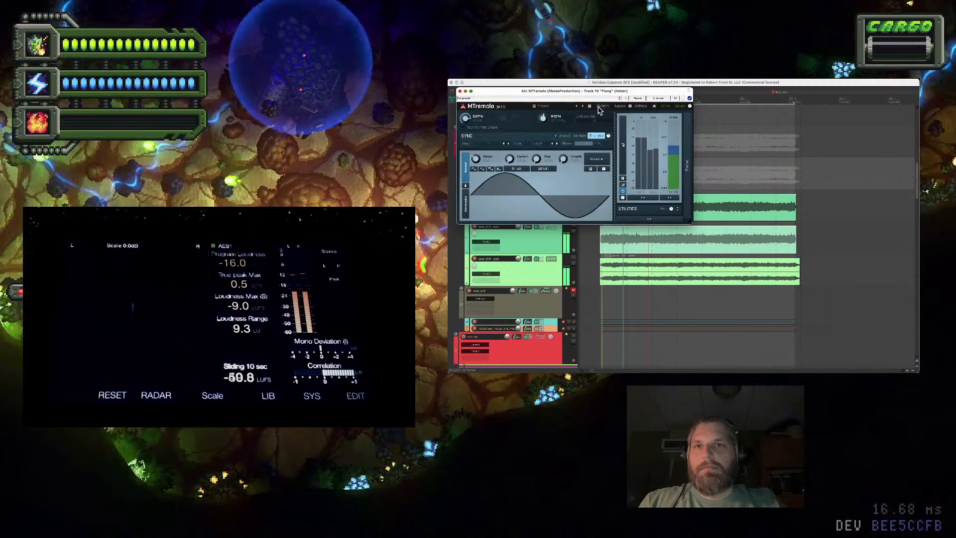
pyautogui.click(589, 106)
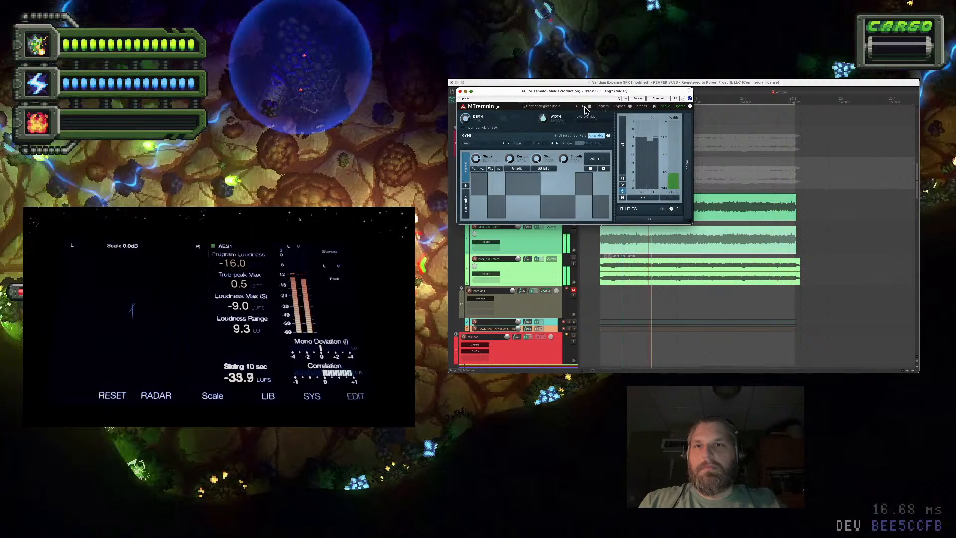
pyautogui.click(584, 107)
# Audition presets from MTremolo's preset list, including Step Pattern 6 and 7, load the irregular multi-peaked waveform preset, and close the list
pyautogui.click(589, 106)
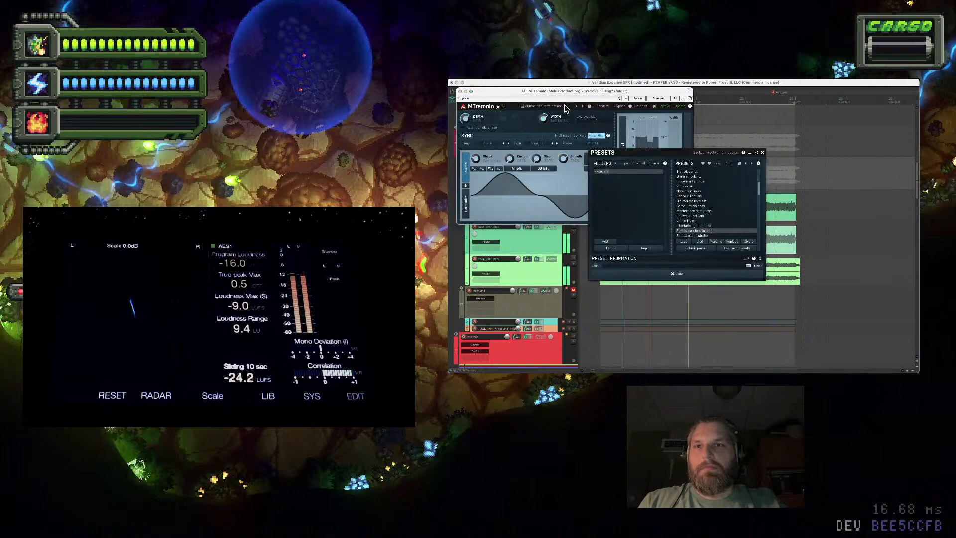
pyautogui.scroll(5, 713, 203)
pyautogui.click(714, 201)
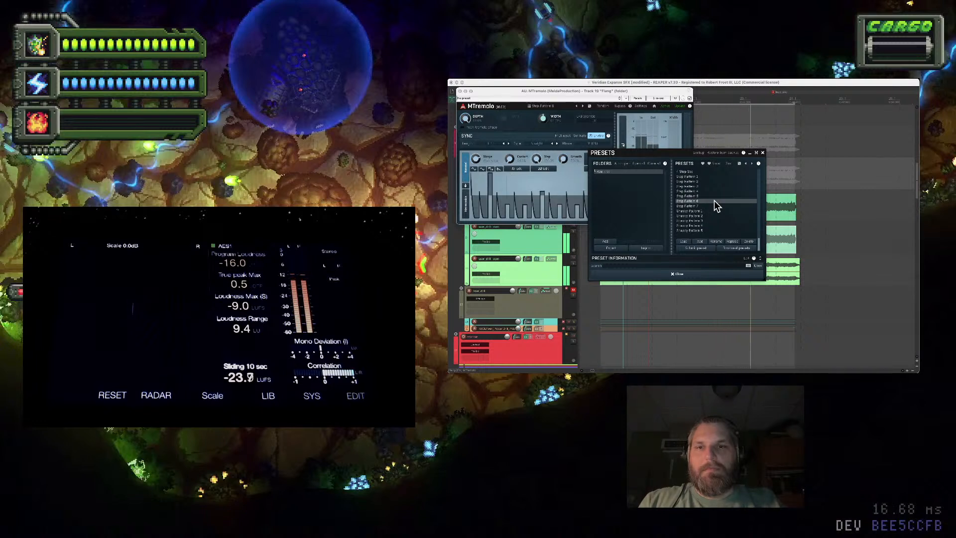
pyautogui.click(712, 207)
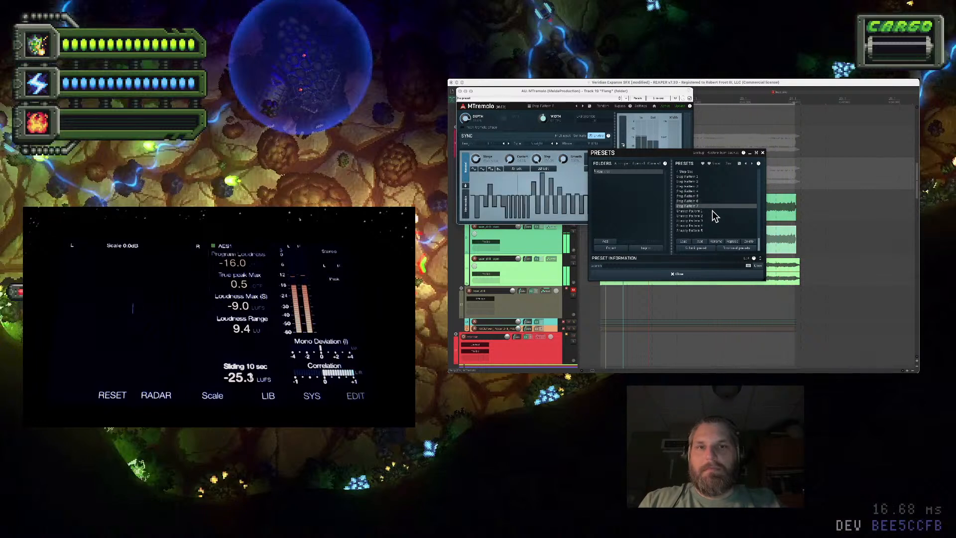
pyautogui.click(710, 181)
pyautogui.scroll(3, 709, 180)
pyautogui.click(710, 181)
pyautogui.scroll(3, 710, 181)
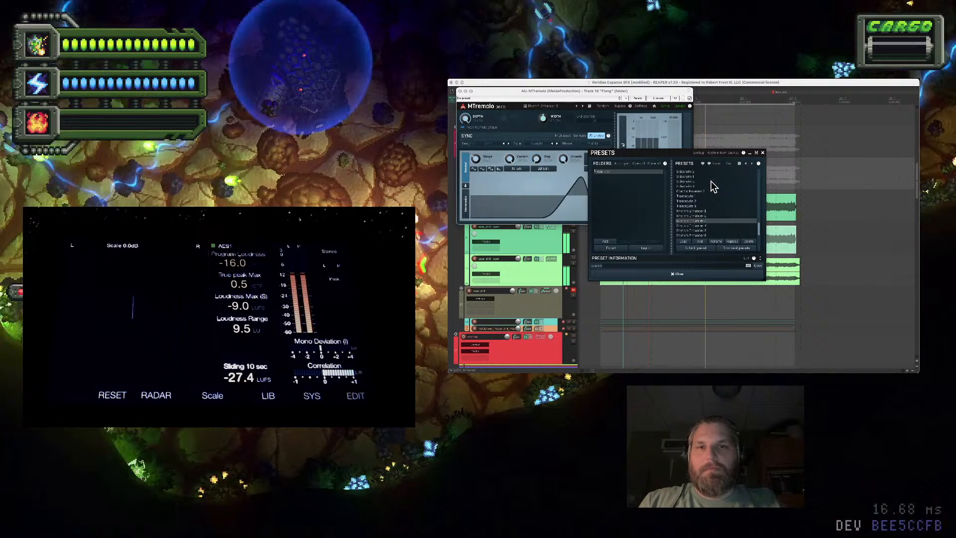
pyautogui.click(707, 202)
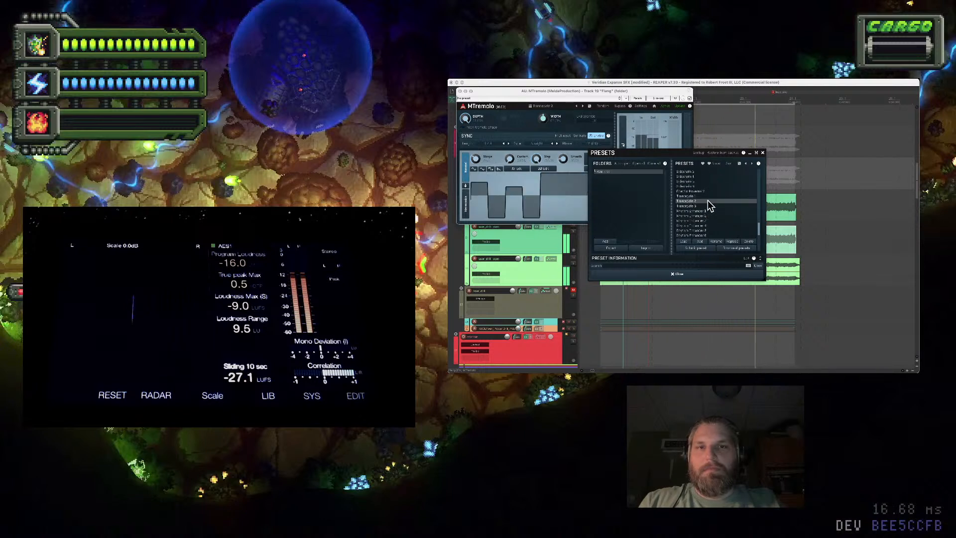
pyautogui.click(711, 191)
pyautogui.scroll(3, 710, 190)
pyautogui.scroll(-2, 712, 191)
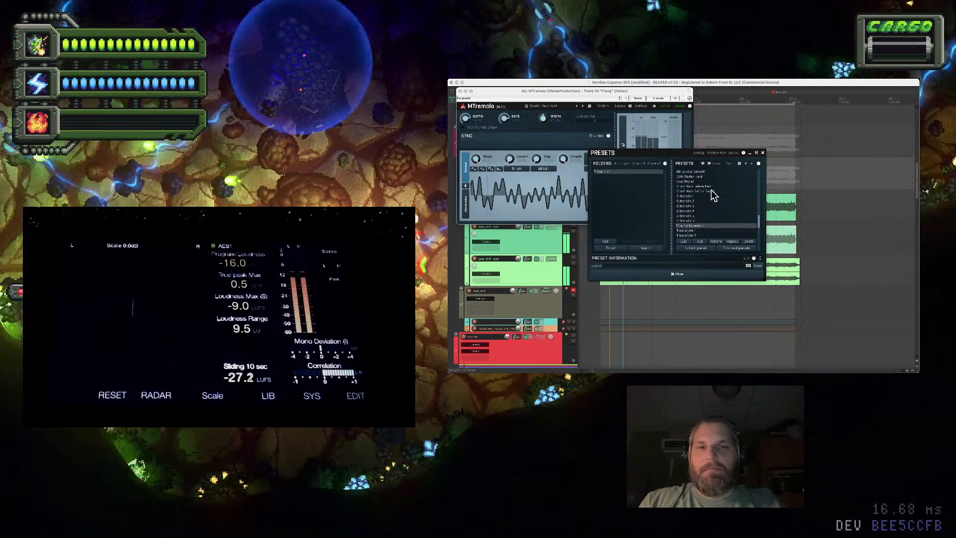
pyautogui.click(675, 274)
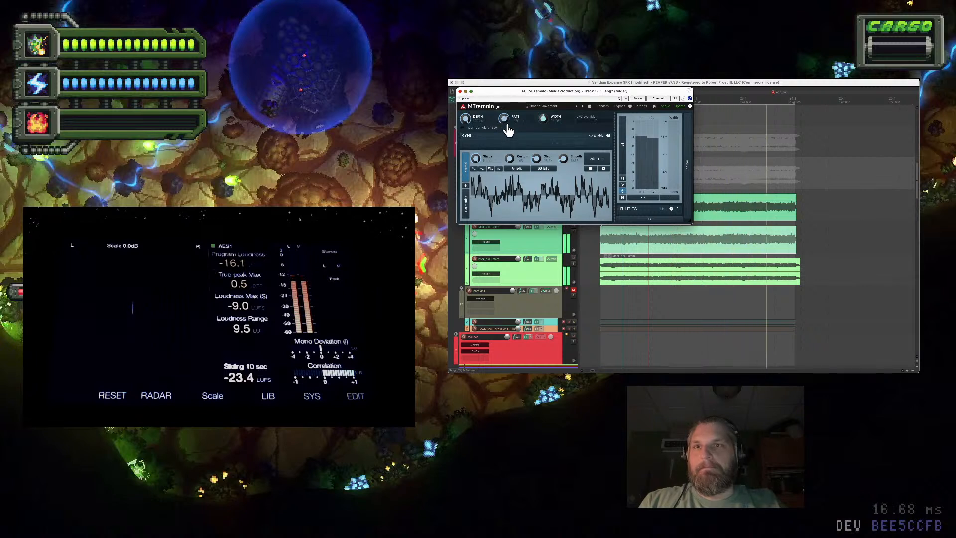
# Try a different MTremolo width on the Flang folder during playback, restore the default width and close the effect window
pyautogui.moveTo(551, 125)
pyautogui.mouseDown()
pyautogui.moveTo(549, 141)
pyautogui.moveTo(544, 121)
pyautogui.mouseUp()
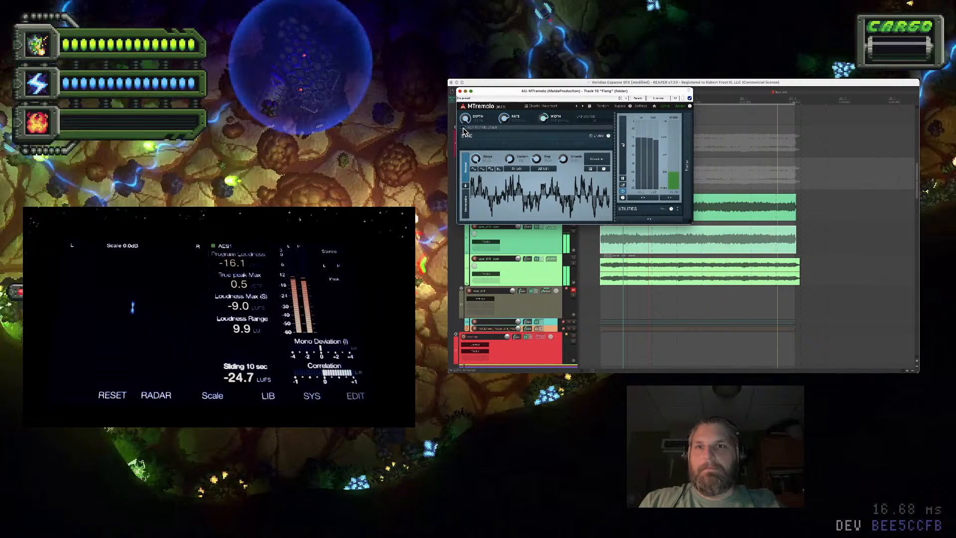
pyautogui.doubleClick(545, 118)
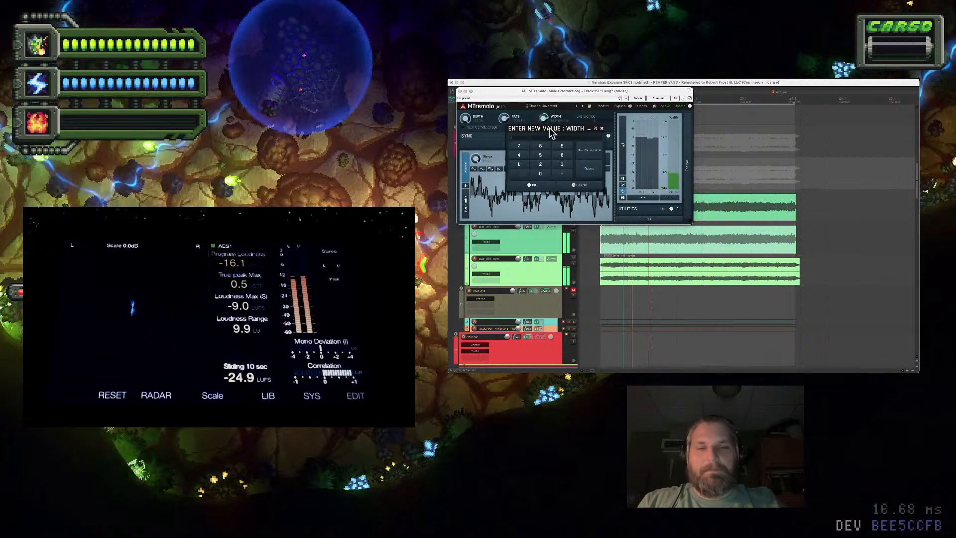
pyautogui.press('Escape')
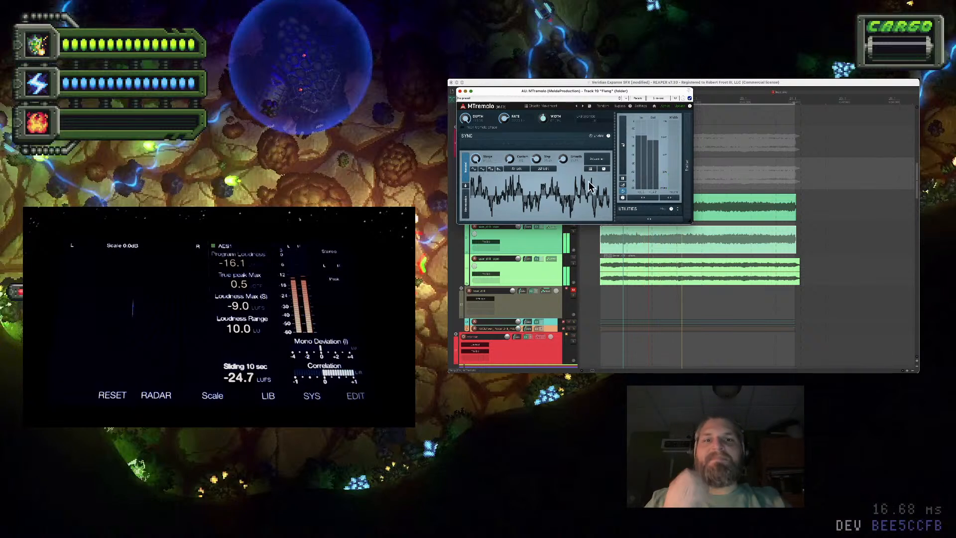
pyautogui.click(459, 91)
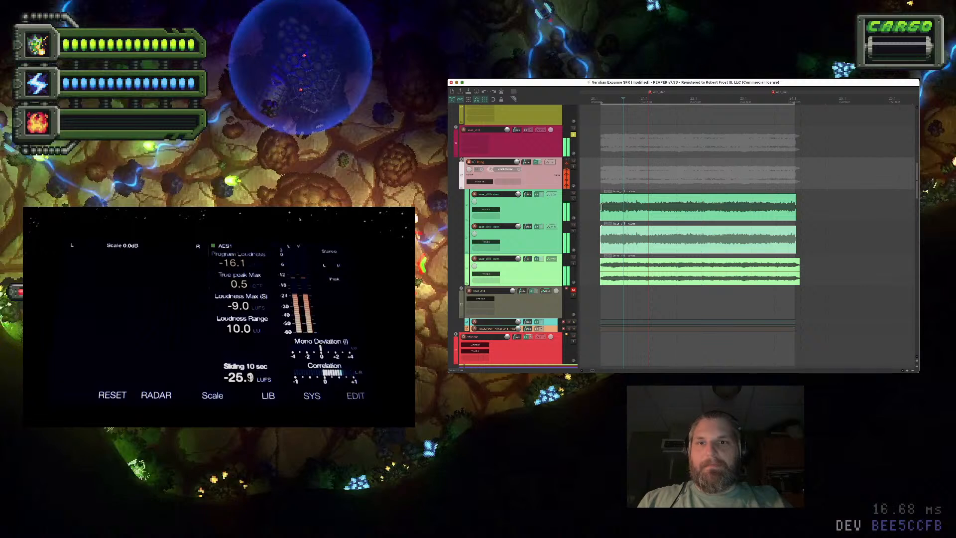
# Try shortening the three Flang stems by splitting them well before their ends and deleting the tails, audition the result, and undo the cut
pyautogui.click(595, 208)
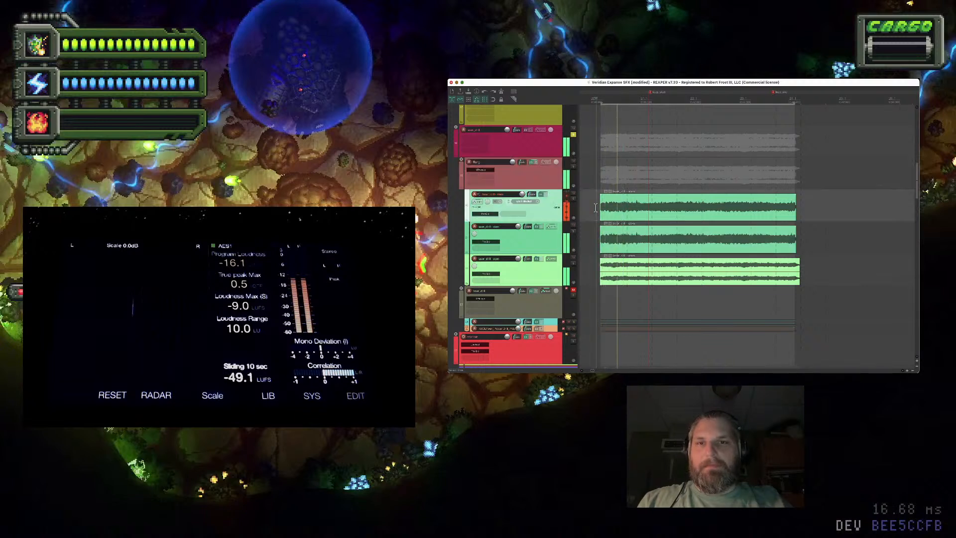
pyautogui.click(727, 211)
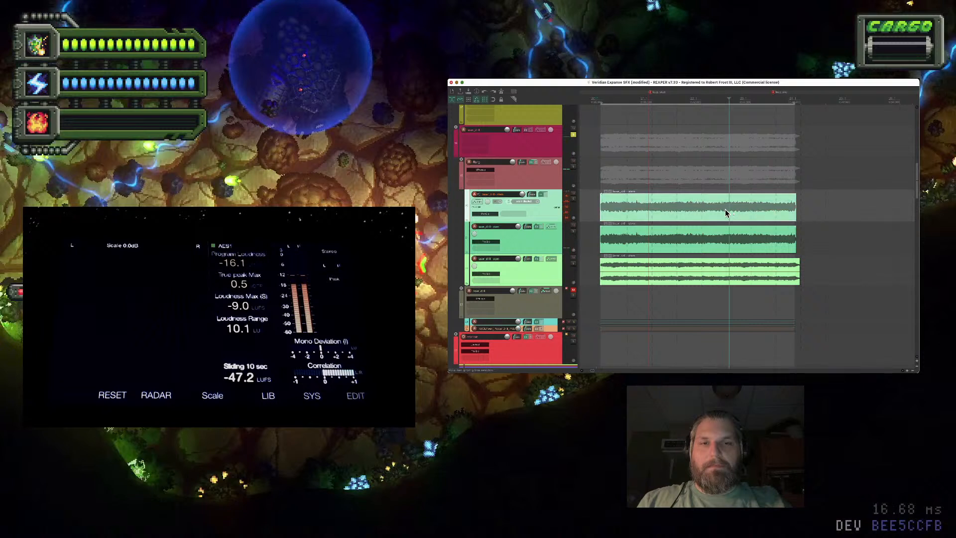
pyautogui.press('space')
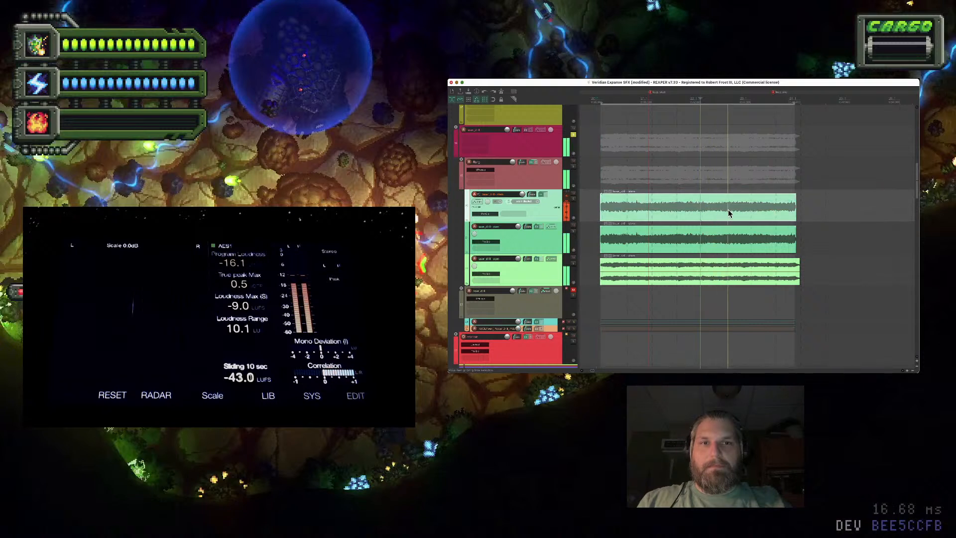
pyautogui.click(723, 213)
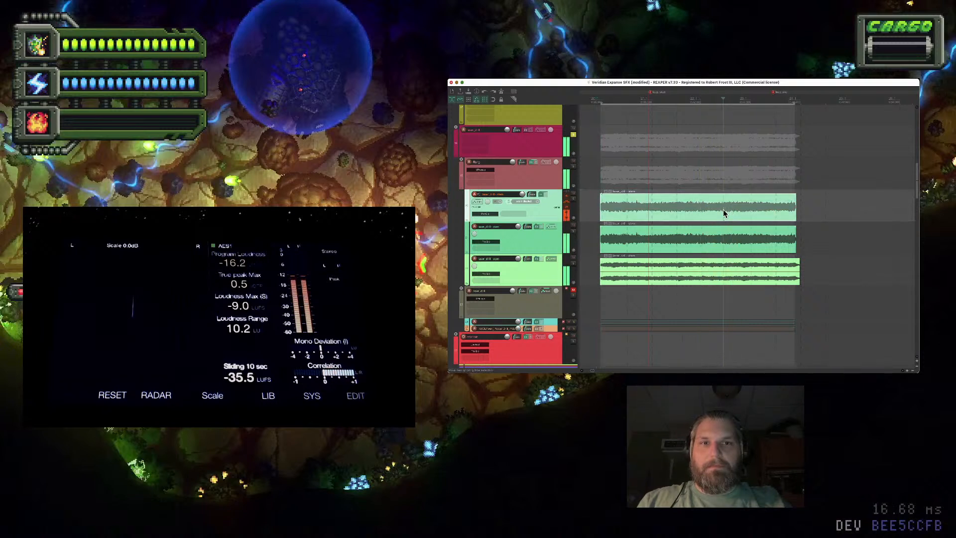
pyautogui.click(722, 240)
pyautogui.click(722, 277)
pyautogui.press('s')
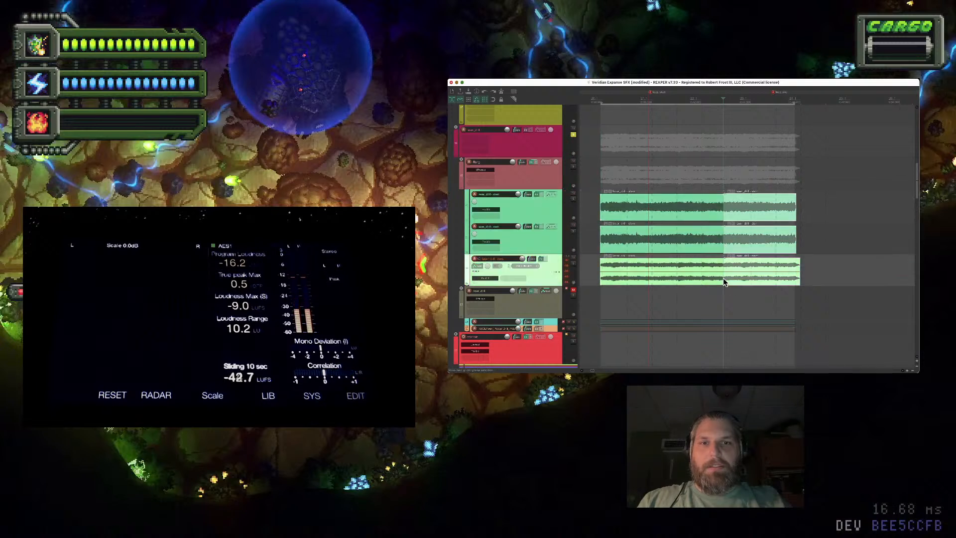
pyautogui.press('Delete')
pyautogui.click(659, 205)
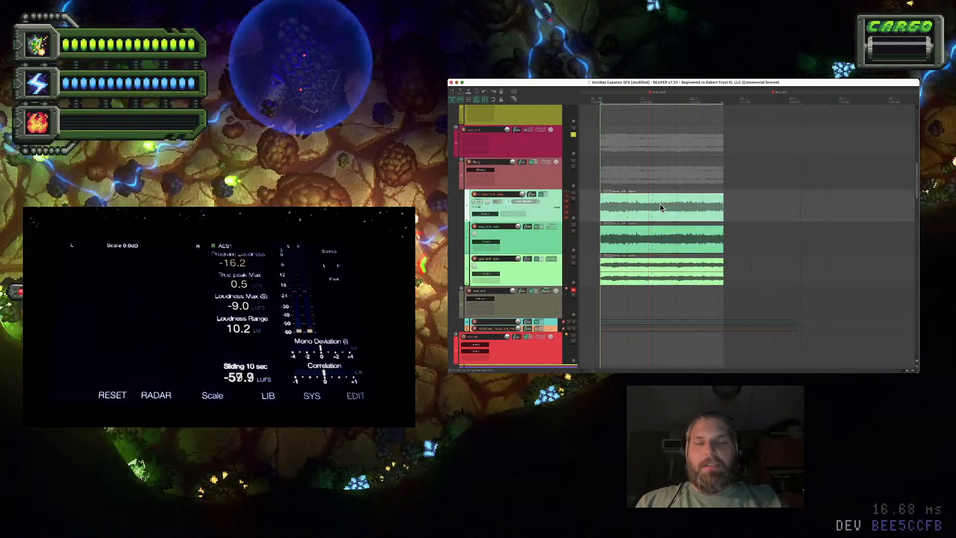
pyautogui.press('space')
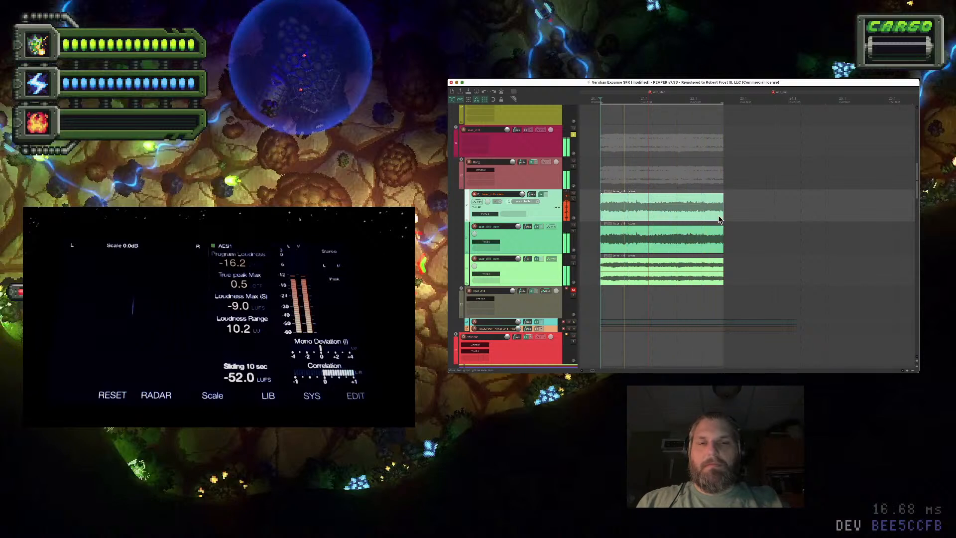
pyautogui.moveTo(723, 213); pyautogui.dragTo(750, 219)
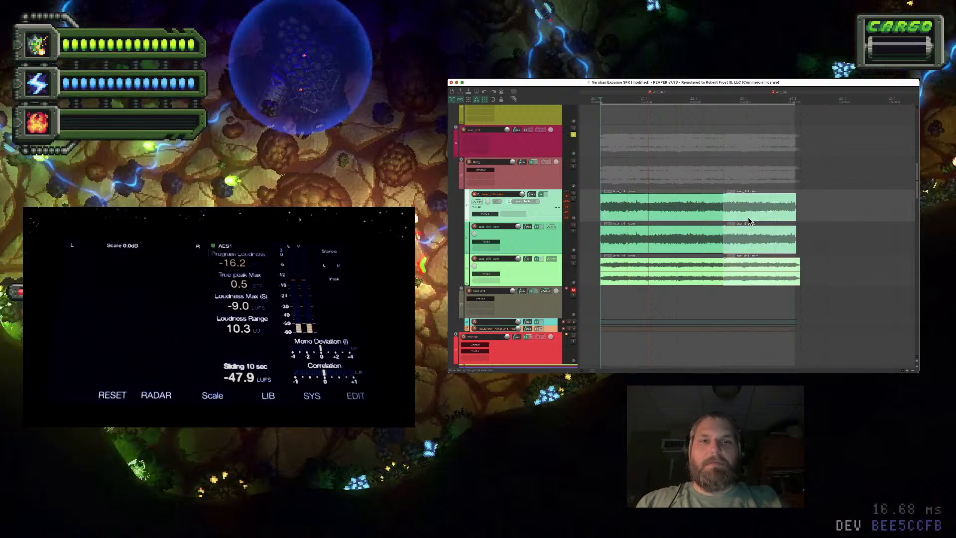
# Audition the ending of the three Flang stems, trim them all at one common point shortly before their ends, and play the new ending
pyautogui.click(760, 214)
pyautogui.press('space')
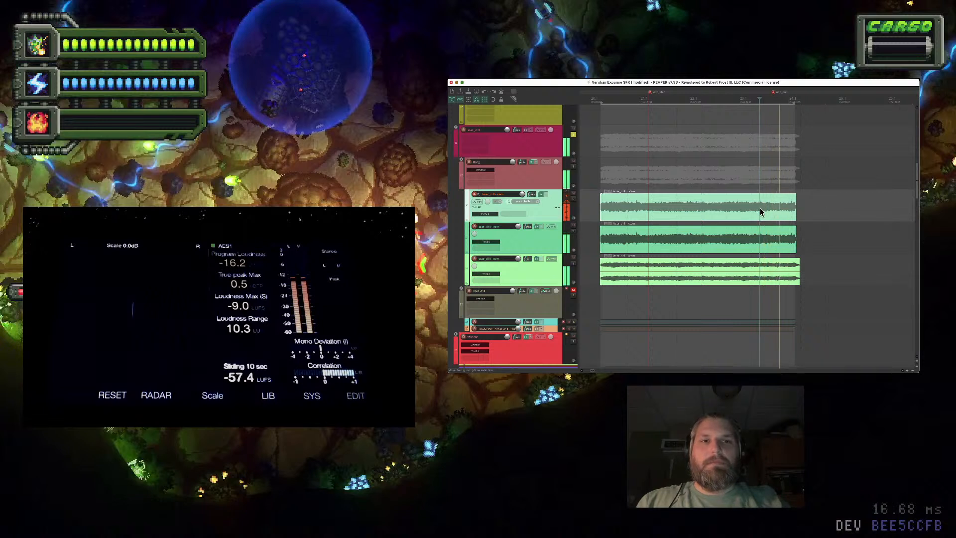
pyautogui.click(785, 214)
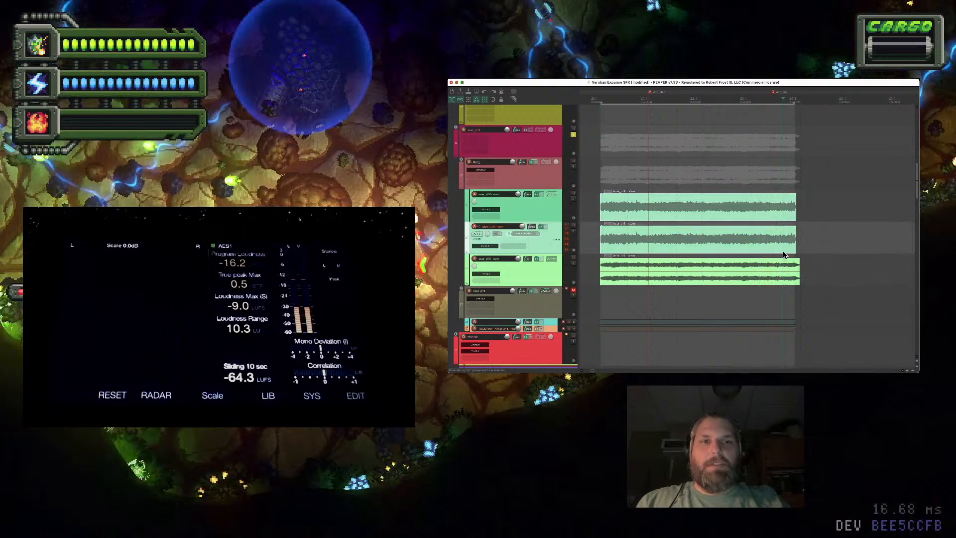
pyautogui.click(782, 277)
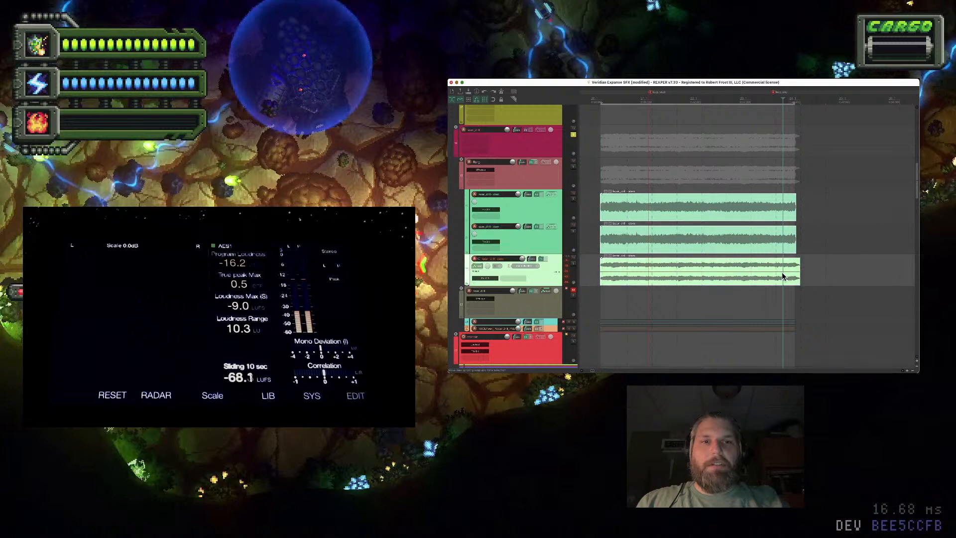
pyautogui.hotkey('ctrl', 'a')
pyautogui.hotkey('alt', 'shift', ']')
pyautogui.click(762, 207)
pyautogui.click(751, 212)
pyautogui.press('space')
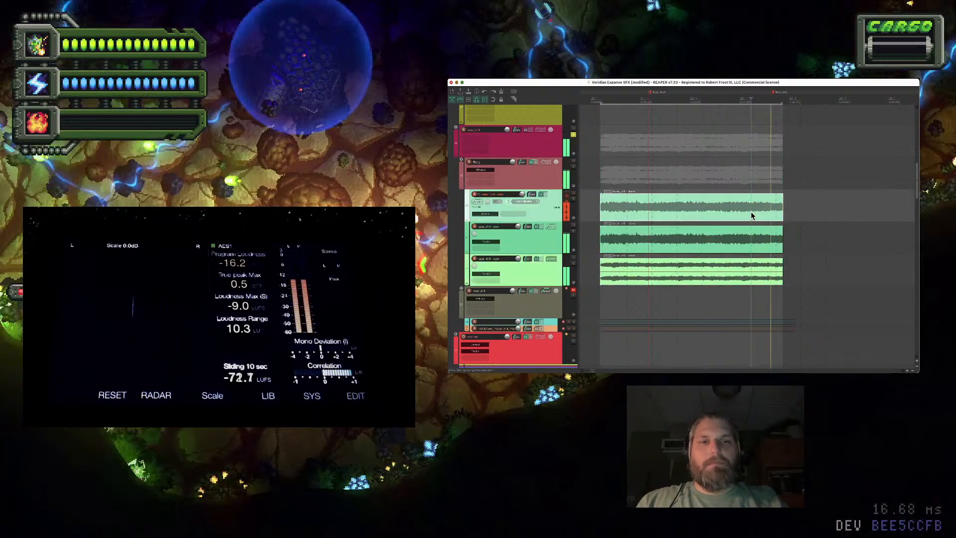
# Trim the beginnings of the three Flang stems to one common start point just after the quiet lead-in of the lowest stem
pyautogui.scroll(3, 600, 209)
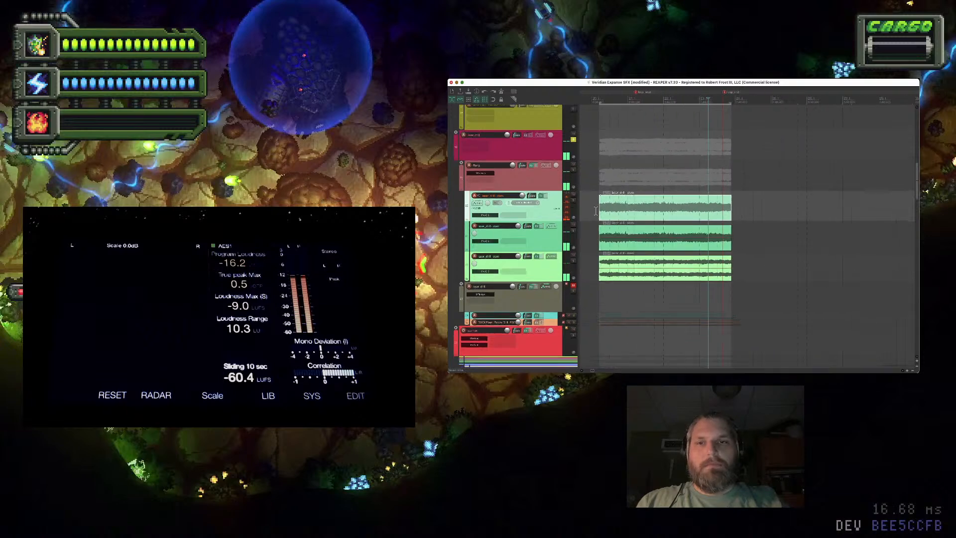
pyautogui.scroll(-2, 595, 211)
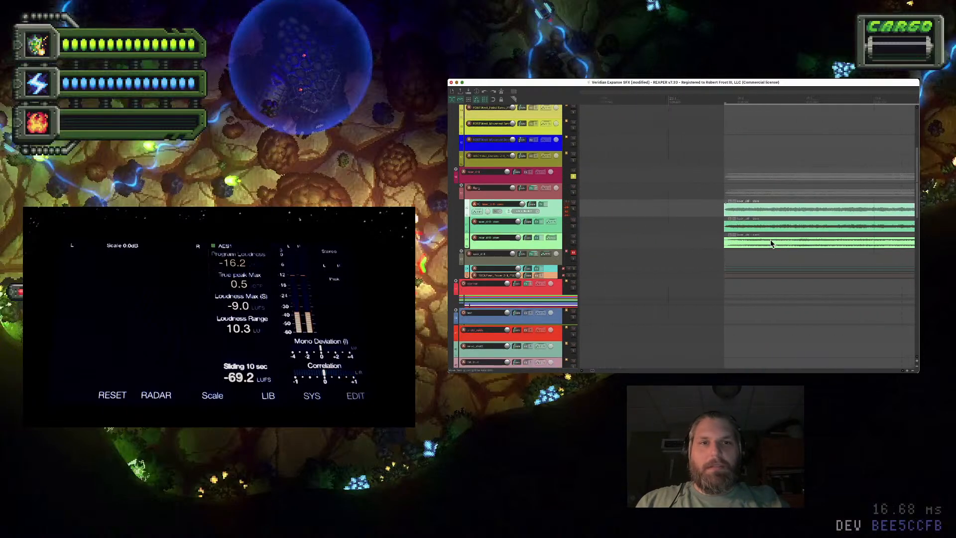
pyautogui.scroll(4, 770, 240)
pyautogui.press('space')
pyautogui.scroll(3, 769, 240)
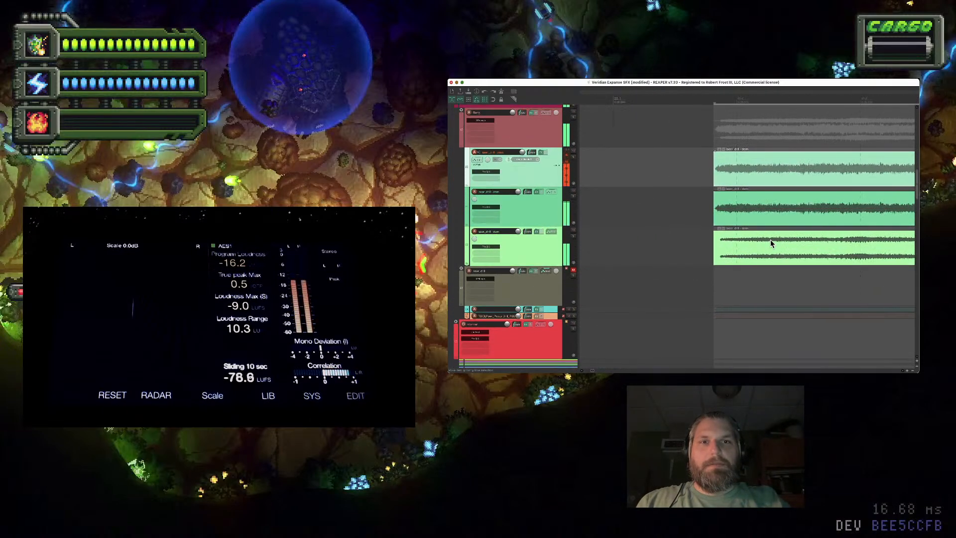
pyautogui.click(648, 169)
pyautogui.click(650, 248)
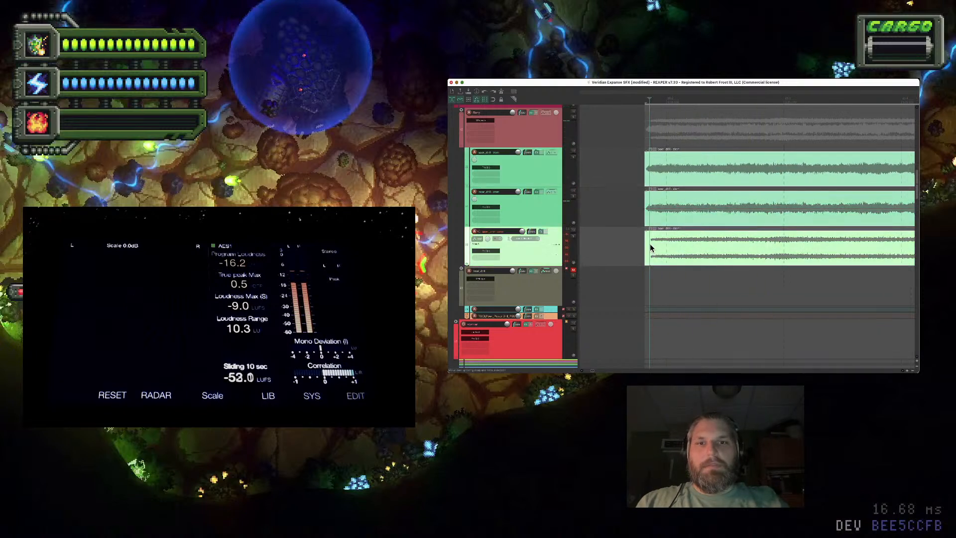
pyautogui.click(651, 248)
pyautogui.click(649, 208)
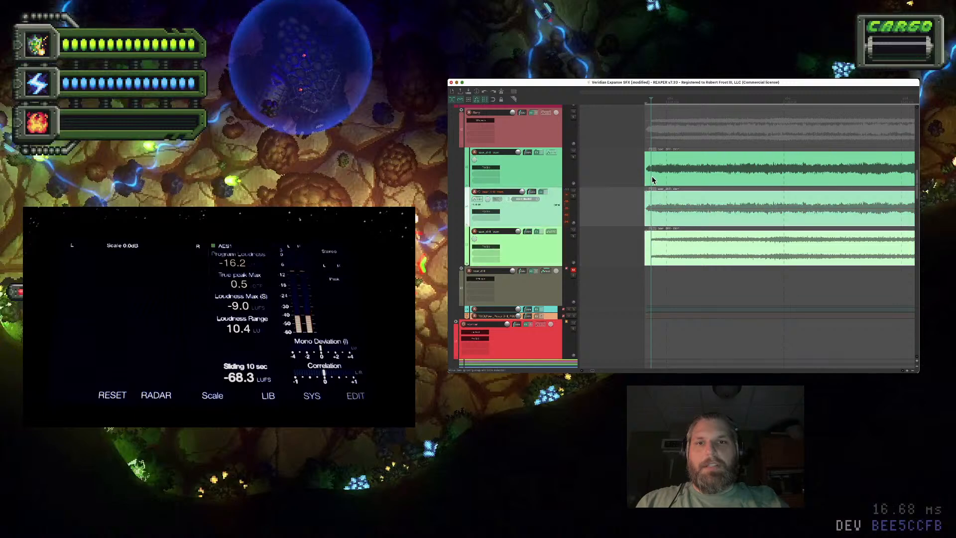
pyautogui.click(647, 169)
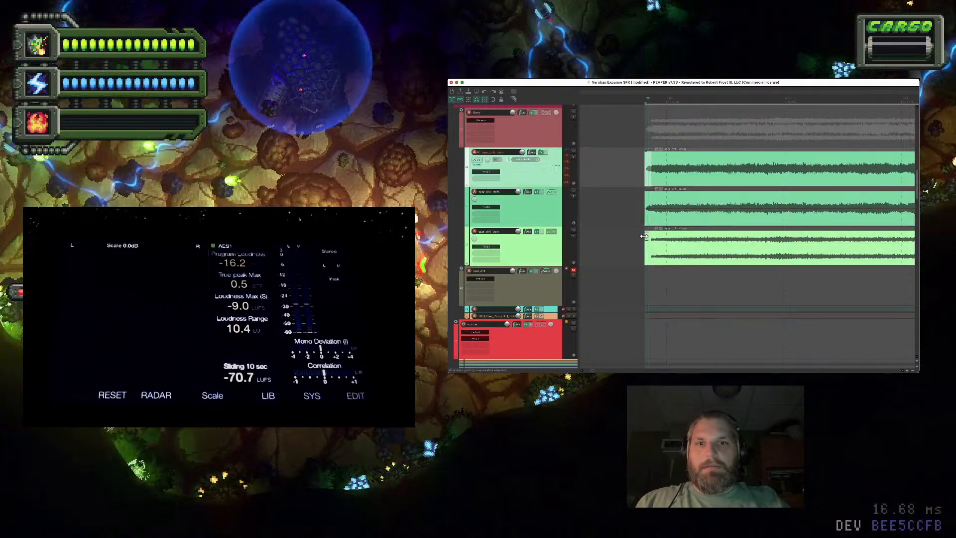
pyautogui.moveTo(647, 168); pyautogui.dragTo(654, 169)
# Play the trimmed Flang stems and inspect their new start and end points across the whole loop
pyautogui.click(703, 211)
pyautogui.press('space')
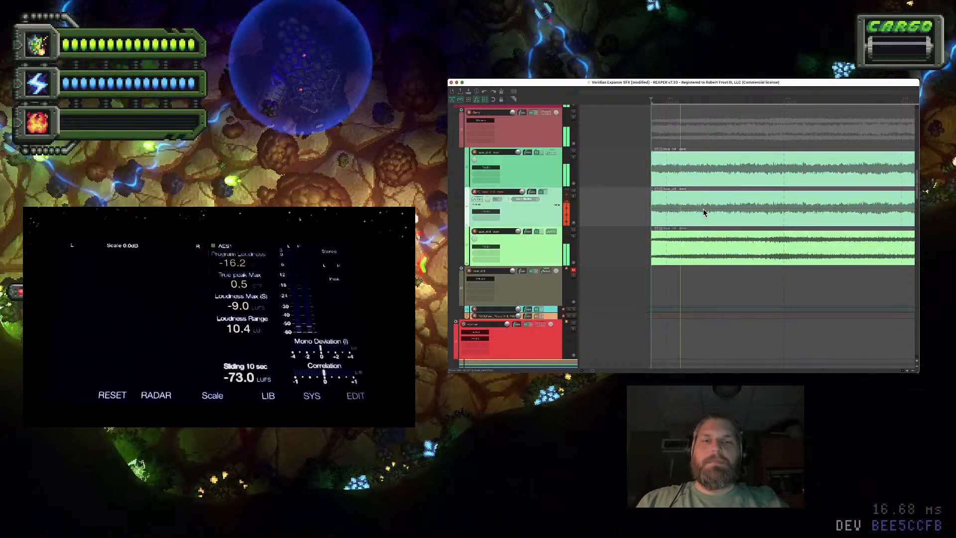
pyautogui.scroll(2, 703, 211)
pyautogui.scroll(-5, 703, 209)
pyautogui.scroll(-4, 703, 209)
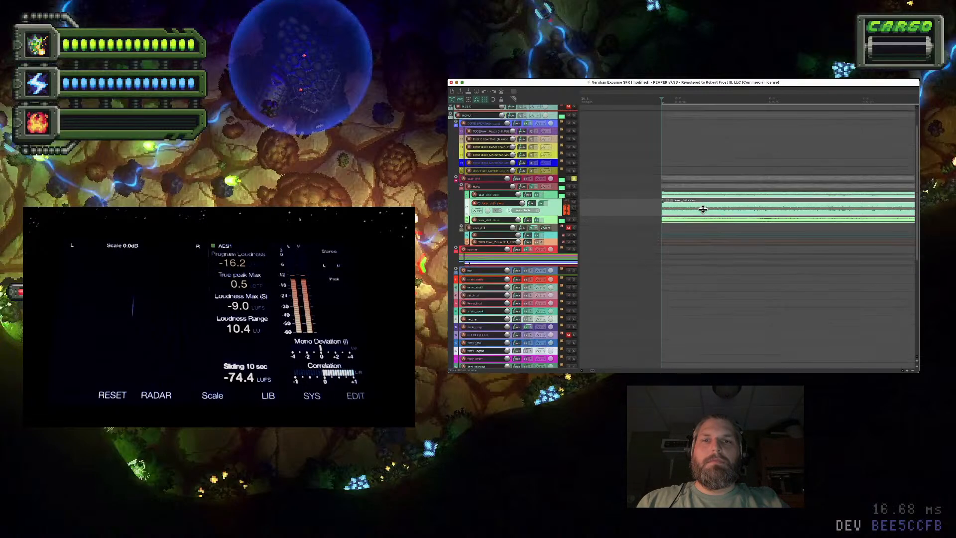
pyautogui.scroll(4, 703, 209)
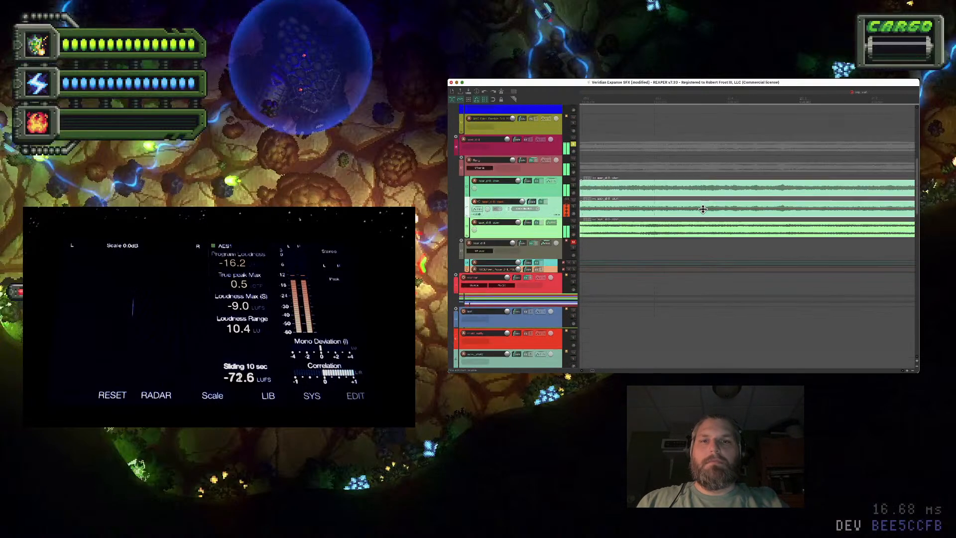
pyautogui.scroll(-2, 703, 209)
pyautogui.scroll(-3, 702, 209)
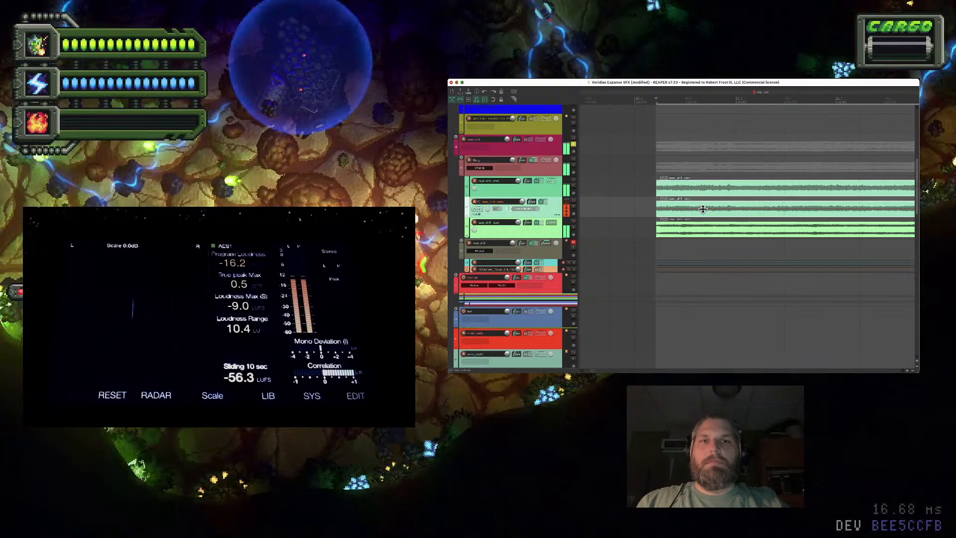
pyautogui.hscroll(3, 703, 209)
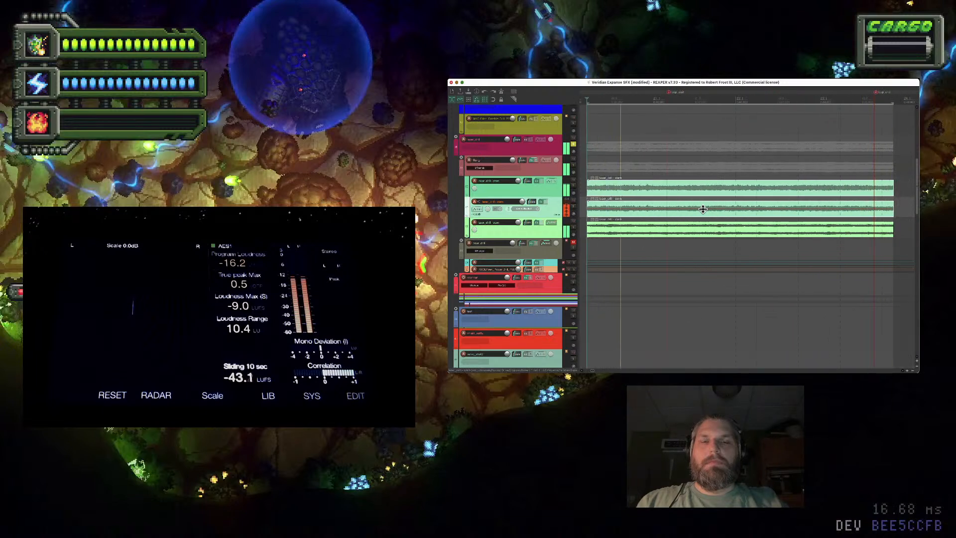
# Lower the volume of the middle green drill layer track slightly during playback
pyautogui.scroll(-3, 703, 209)
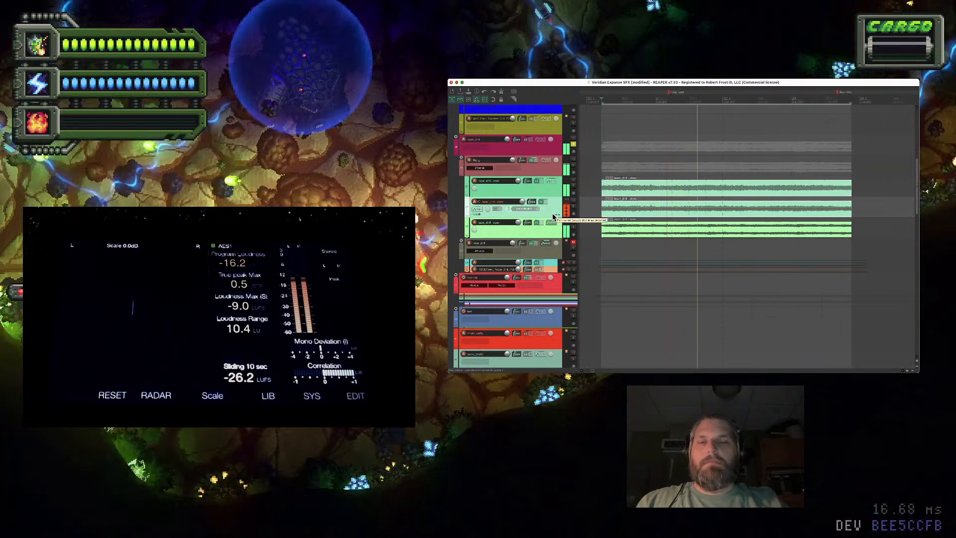
pyautogui.moveTo(522, 201); pyautogui.dragTo(521, 204)
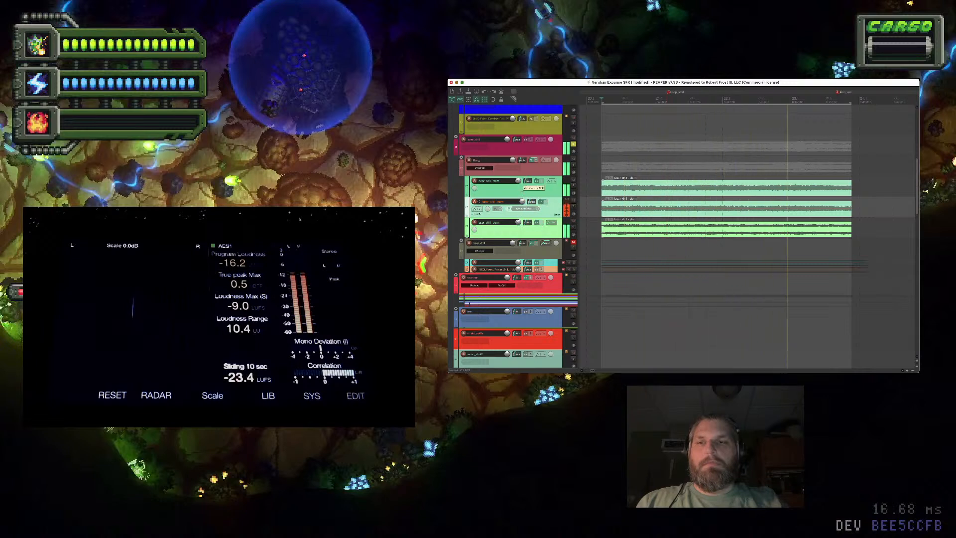
pyautogui.moveTo(519, 183)
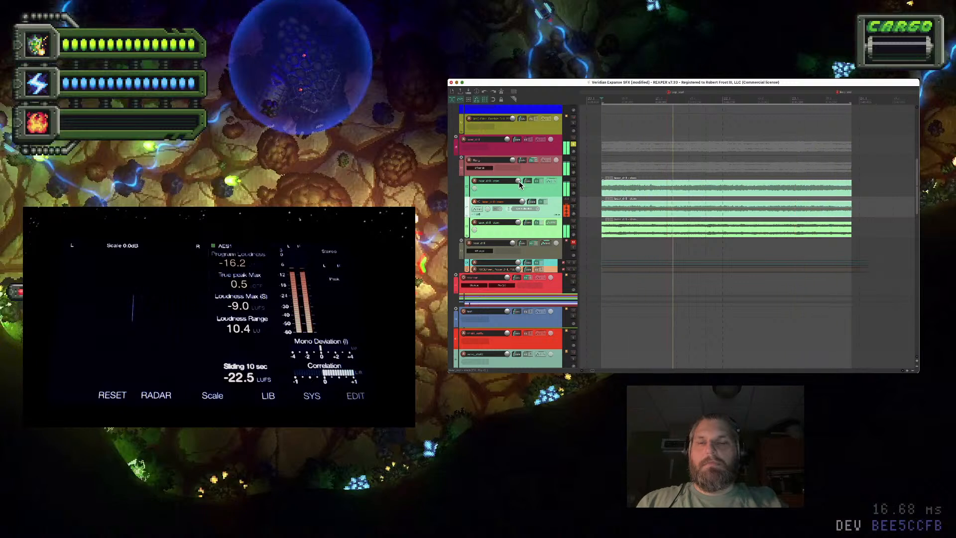
# Check the MTremolo effect on the folder track above the green drill layers, and save the project with playback stopped
pyautogui.click(531, 162)
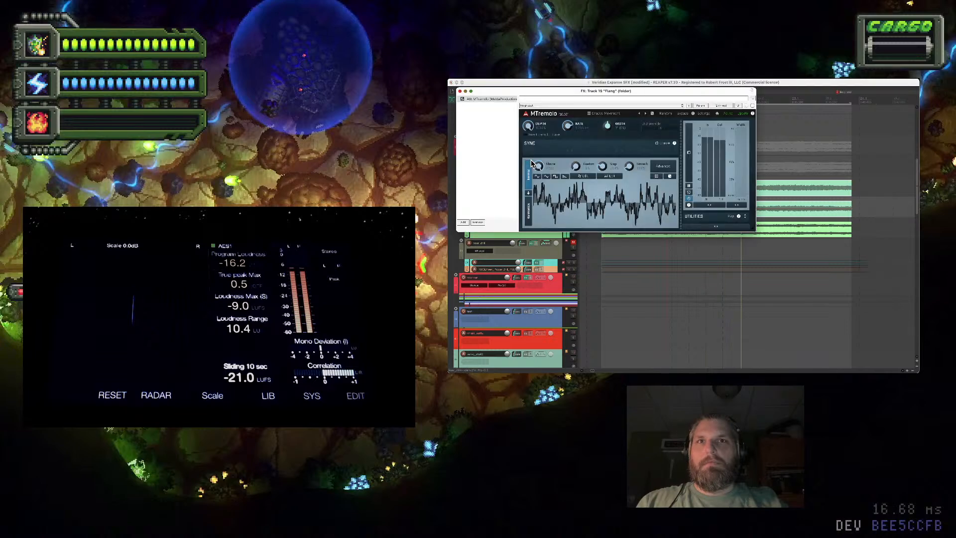
pyautogui.click(460, 92)
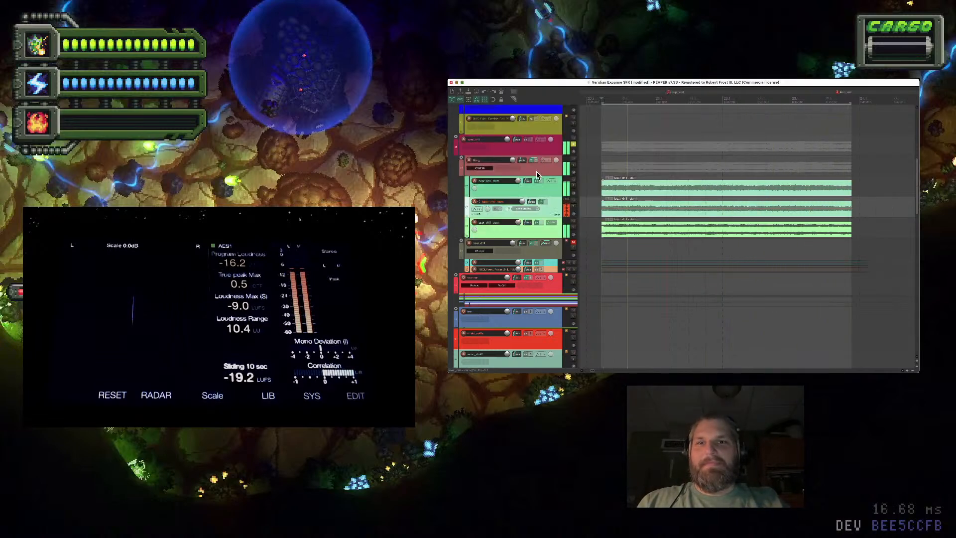
pyautogui.press('space')
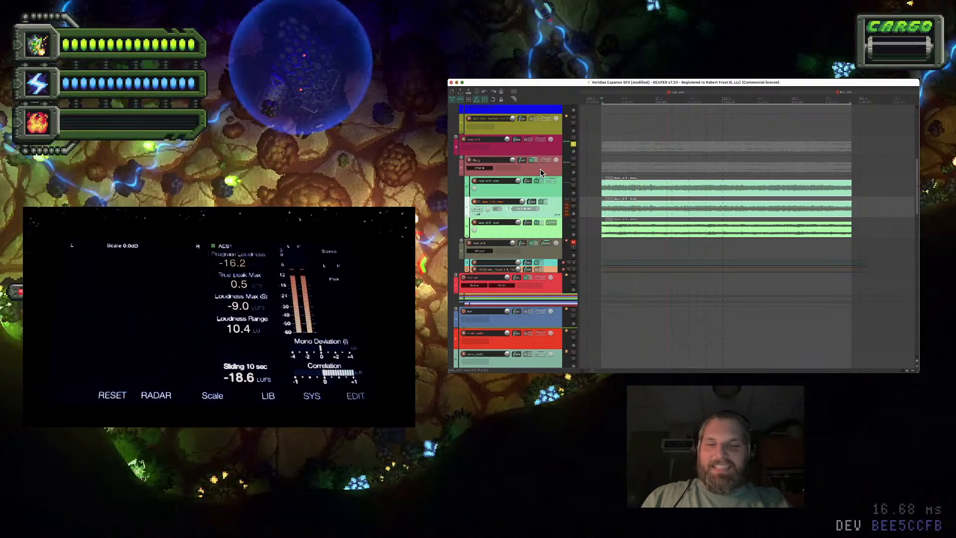
pyautogui.press('super+s')
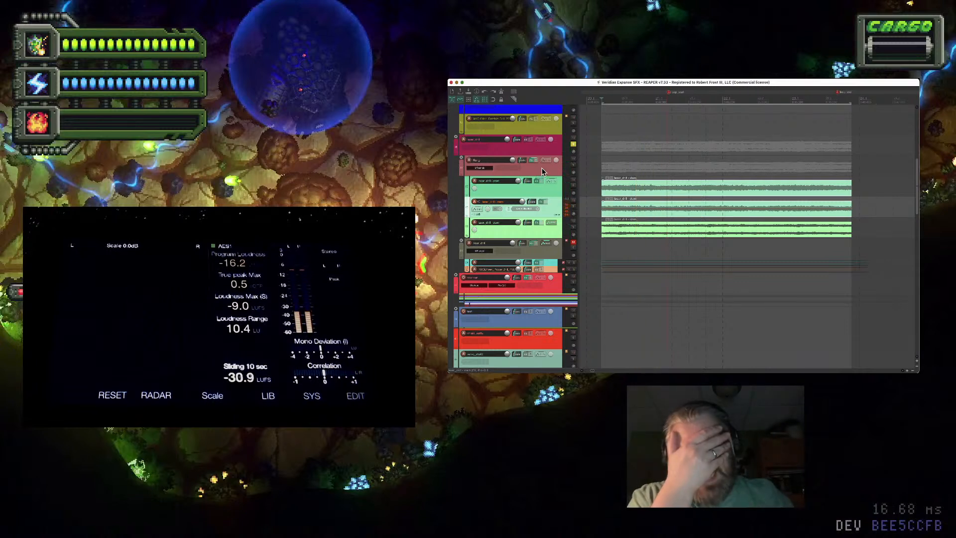
pyautogui.click(541, 154)
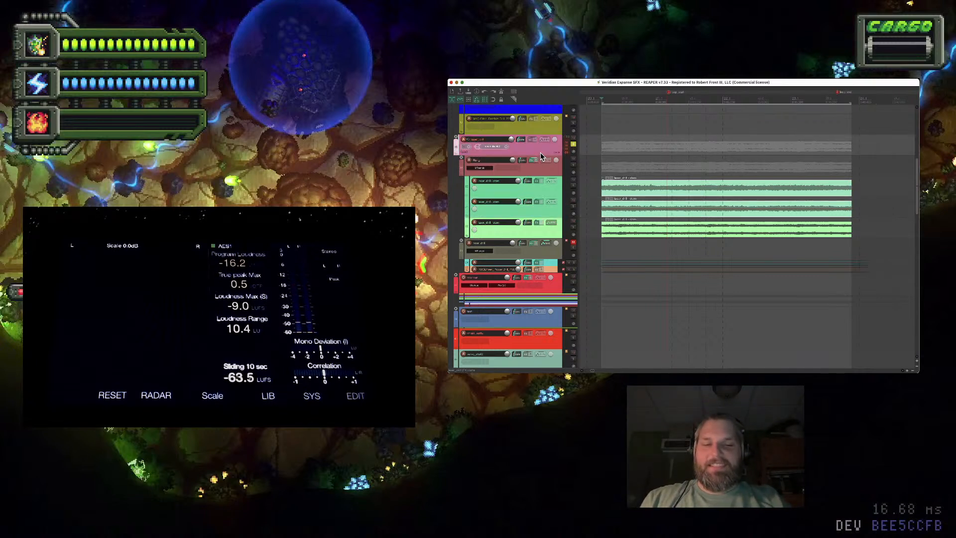
pyautogui.press('Delete')
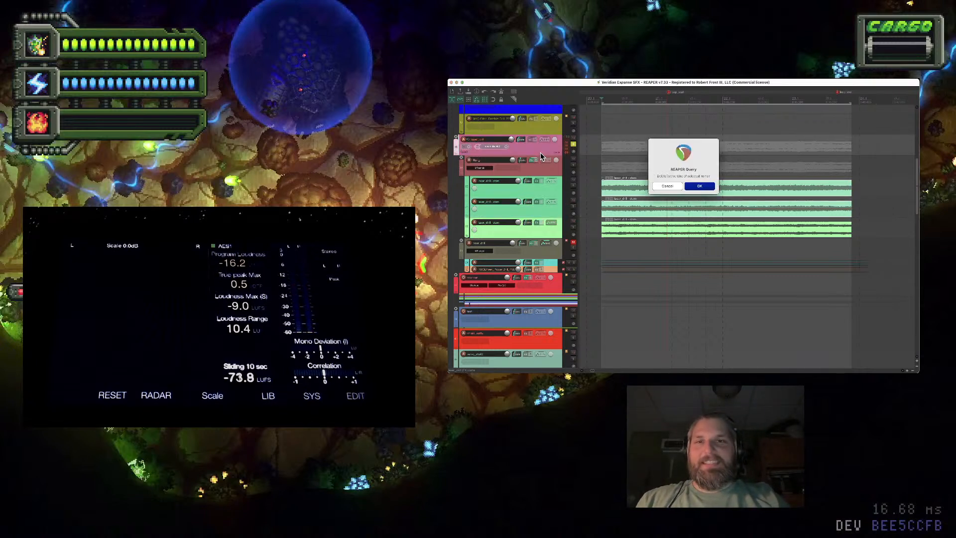
pyautogui.click(667, 186)
# Search the media explorer for "drilling" and preview a Tunnel Drilling Machine sound
pyautogui.press('super+alt+x')
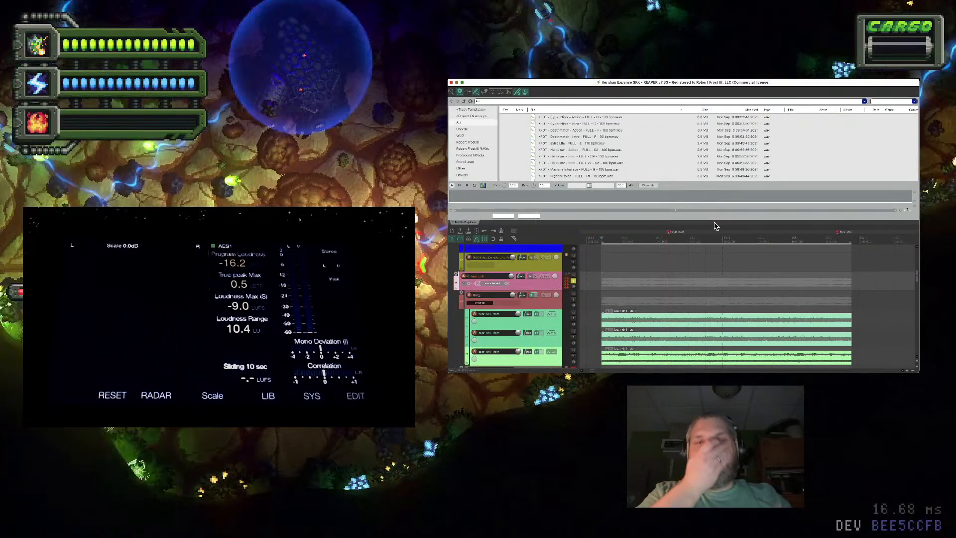
pyautogui.click(888, 101)
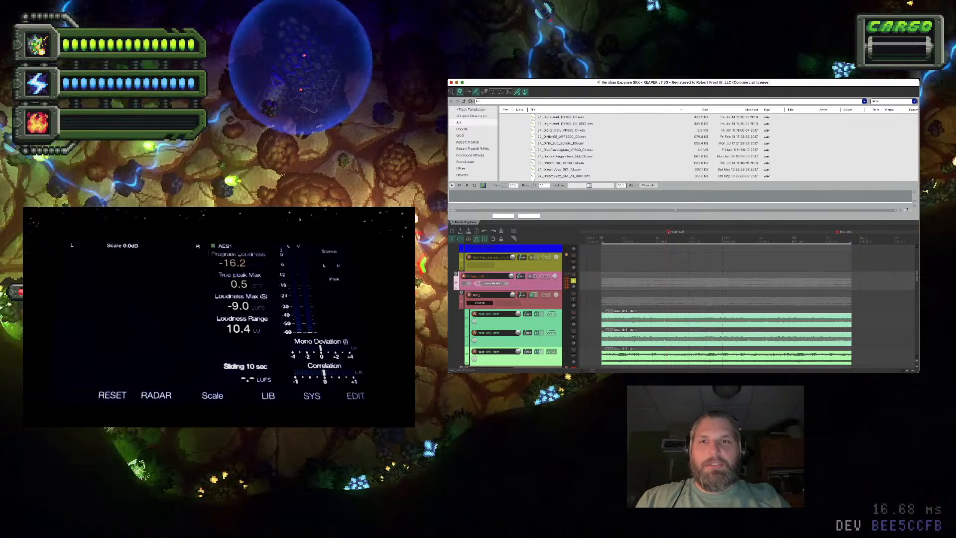
pyautogui.write('g')
pyautogui.click(625, 136)
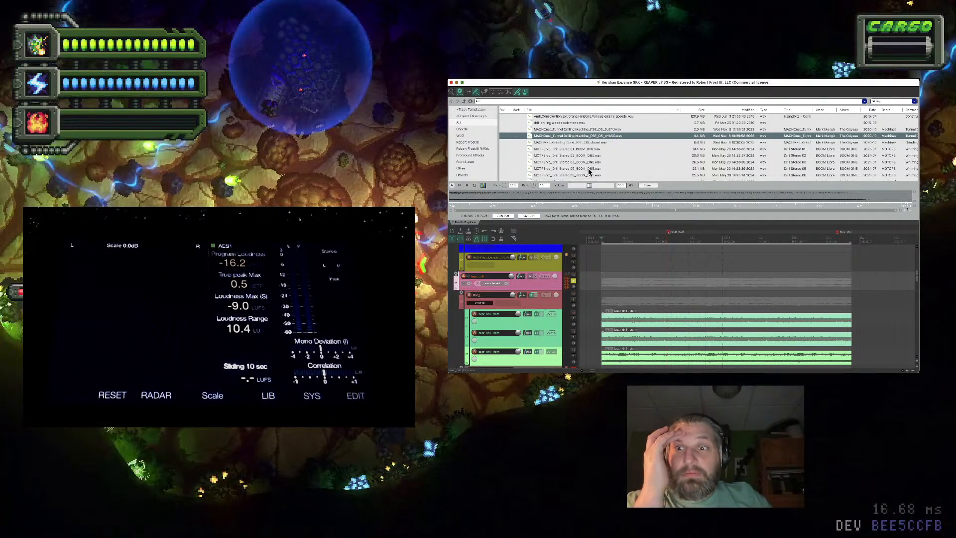
pyautogui.press('space')
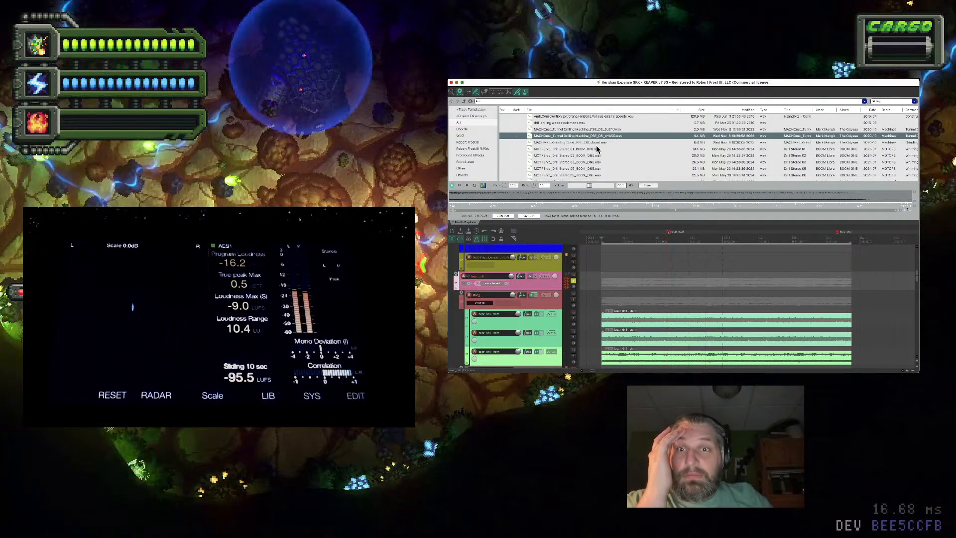
# Audition the neighbouring sounds, the other Tunnel Drilling Machine file and the woodblock drilling file, sampling different points of their waveforms
pyautogui.click(602, 142)
pyautogui.click(512, 191)
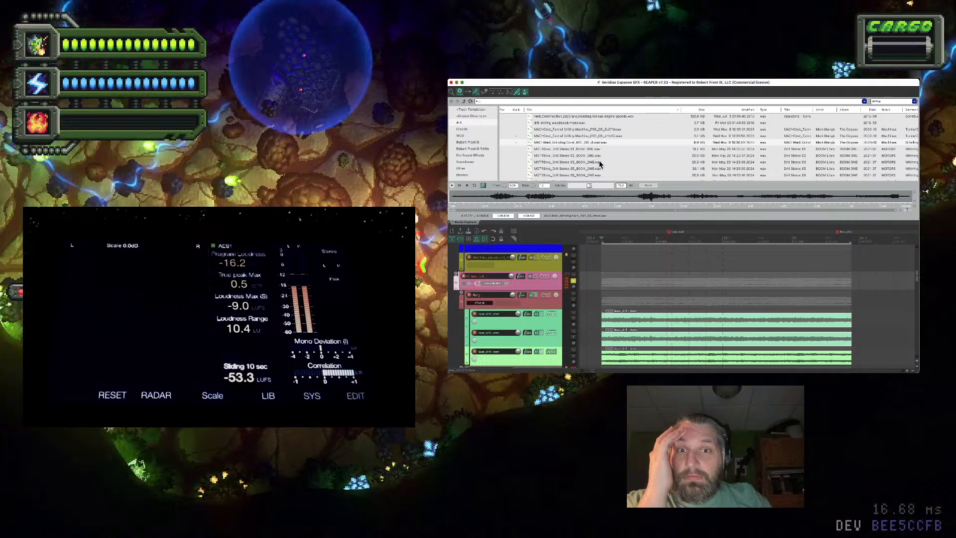
pyautogui.click(771, 195)
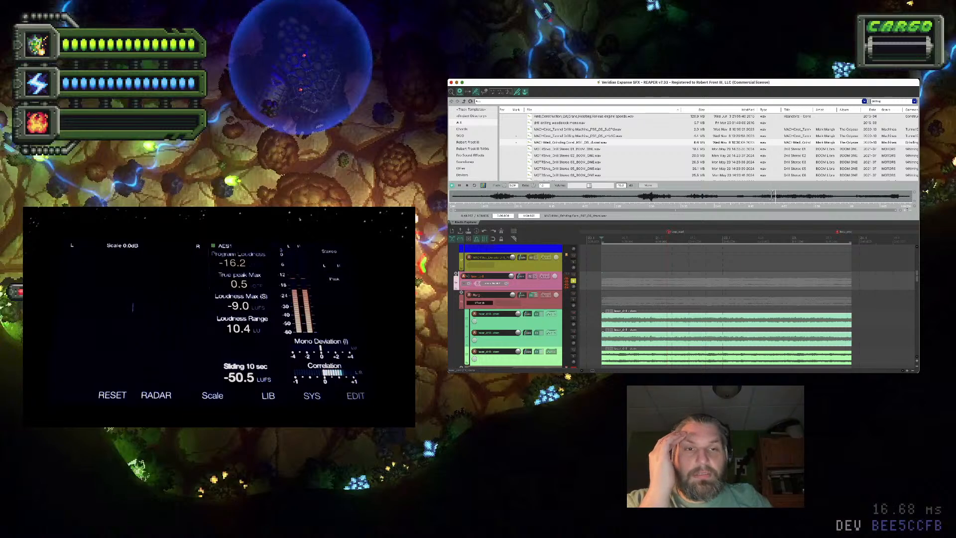
pyautogui.click(600, 130)
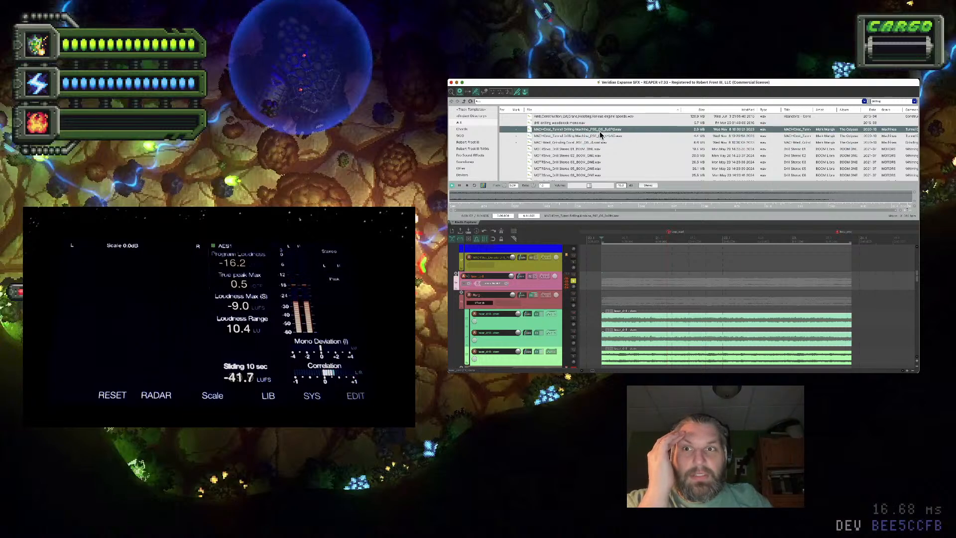
pyautogui.click(596, 124)
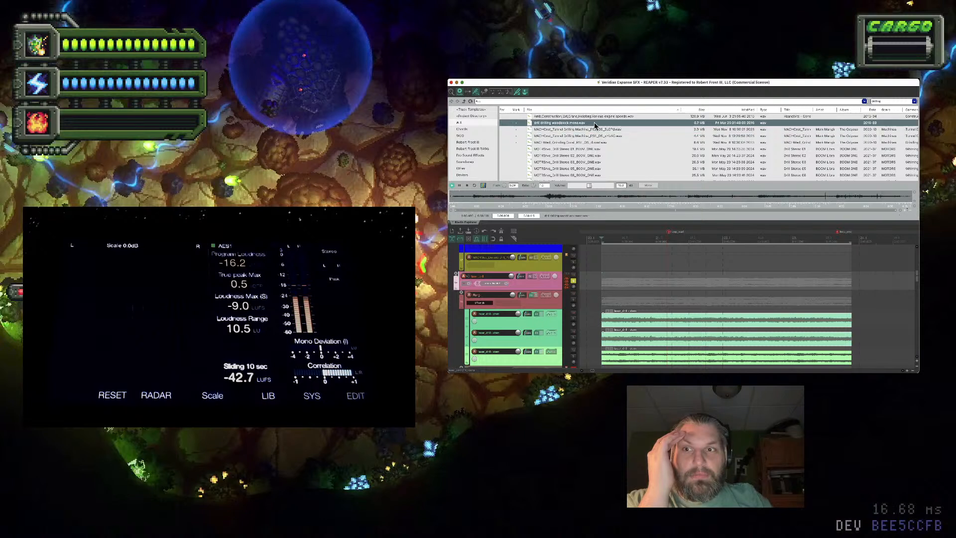
pyautogui.click(546, 197)
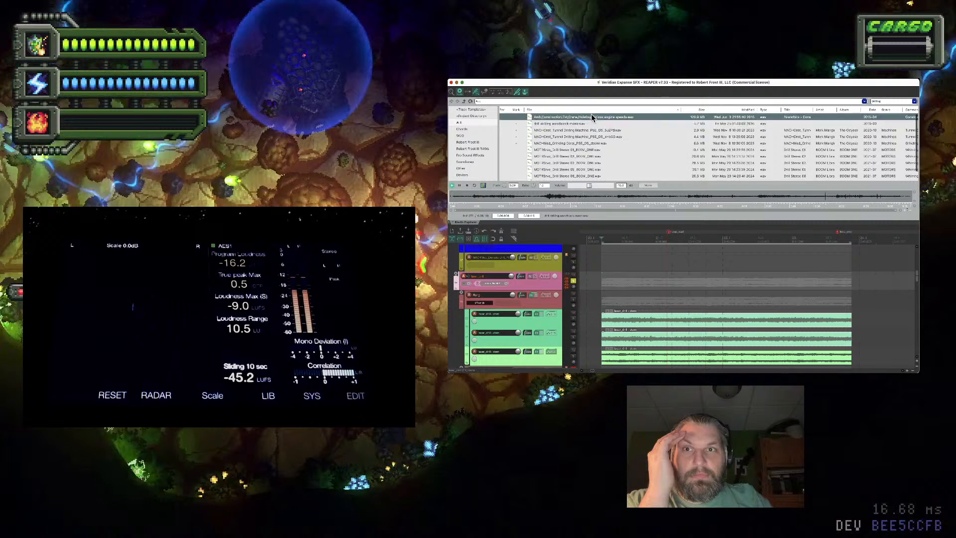
# Preview a Drill Stereo recording and the hand-tool Metal Screeches file from the drilling results
pyautogui.click(581, 169)
pyautogui.scroll(-2, 581, 170)
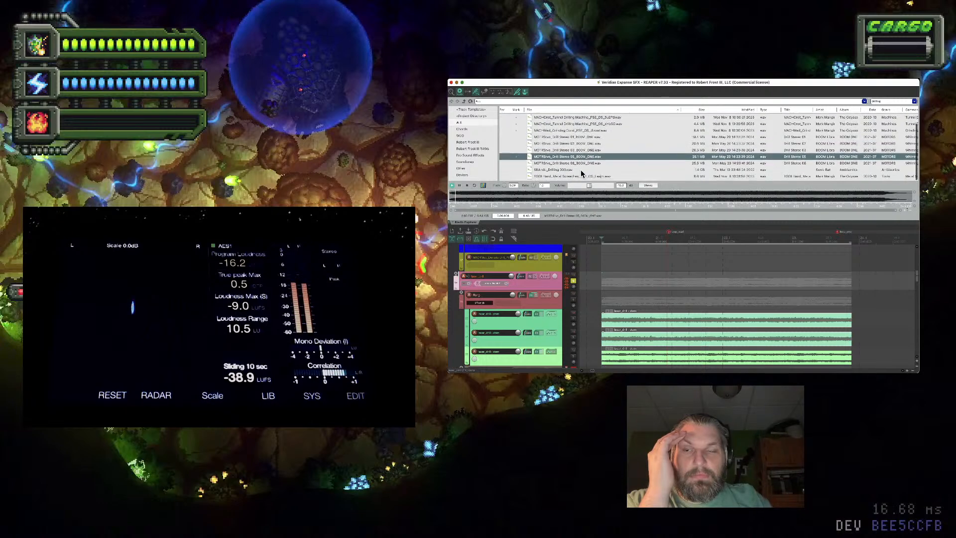
pyautogui.click(577, 178)
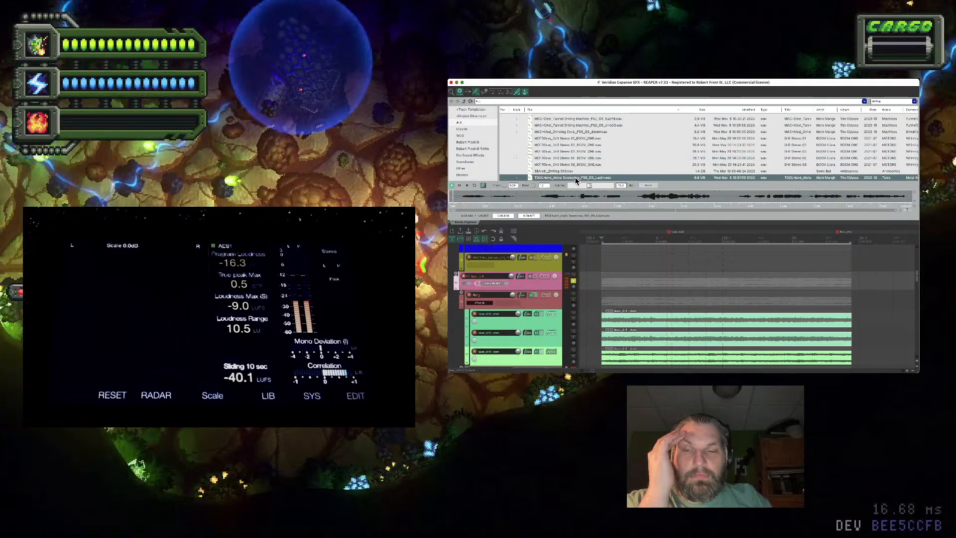
pyautogui.click(580, 198)
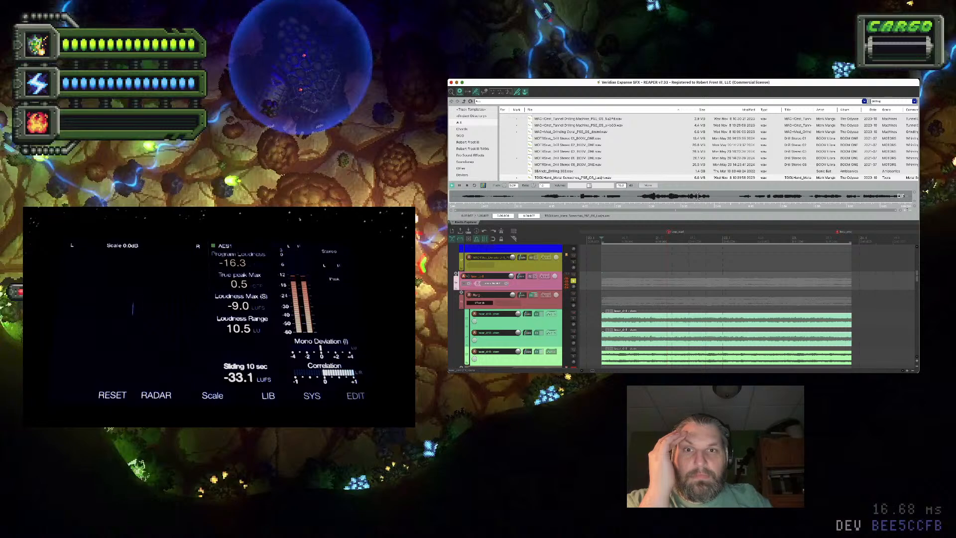
# Search the sound library for "screech" and preview several tool, trolley and vehicle screech sounds
pyautogui.doubleClick(884, 102)
pyautogui.write('screech')
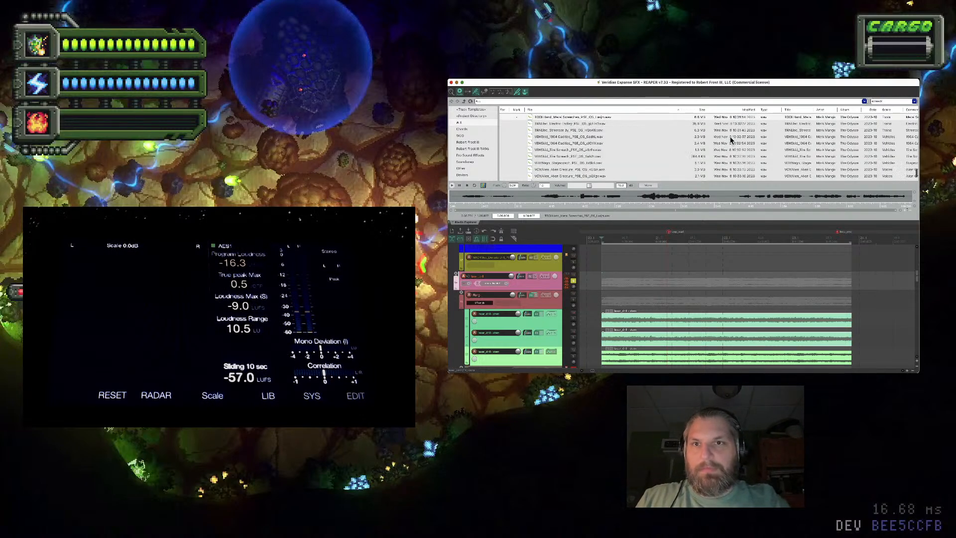
pyautogui.click(623, 124)
pyautogui.click(623, 117)
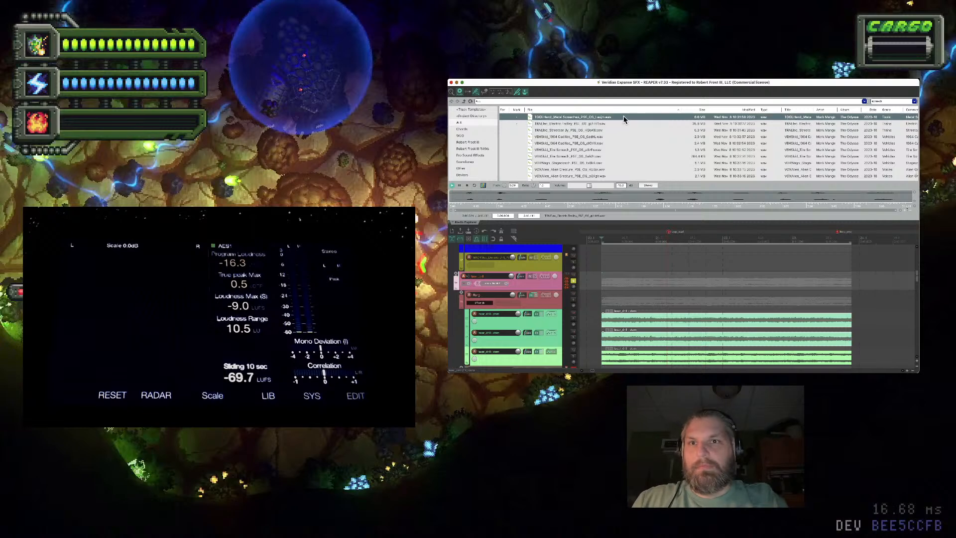
pyautogui.click(581, 149)
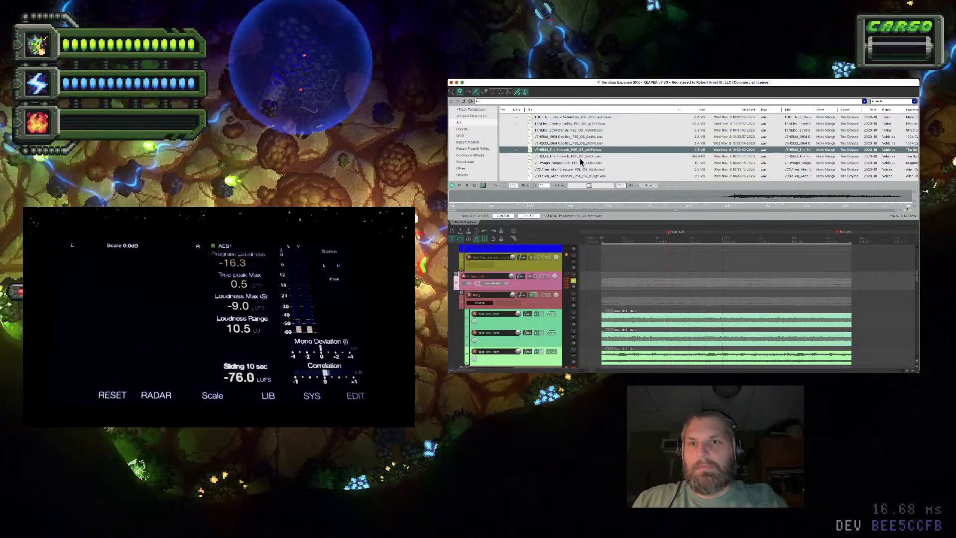
pyautogui.click(579, 162)
# Preview the Wood Screech, Steam Screech and Boy Screams sounds with the preview volume turned down slightly
pyautogui.scroll(-2, 578, 164)
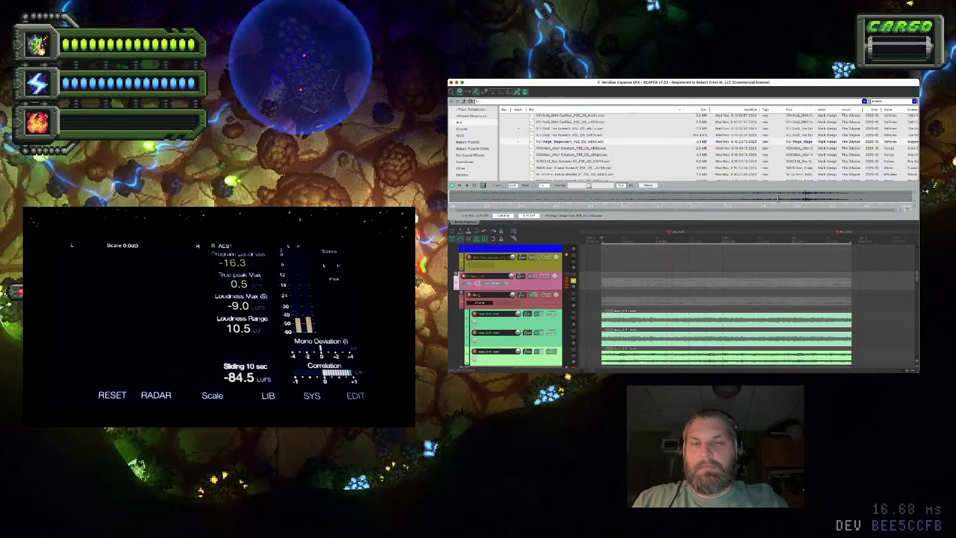
pyautogui.scroll(-1, 575, 152)
pyautogui.click(571, 178)
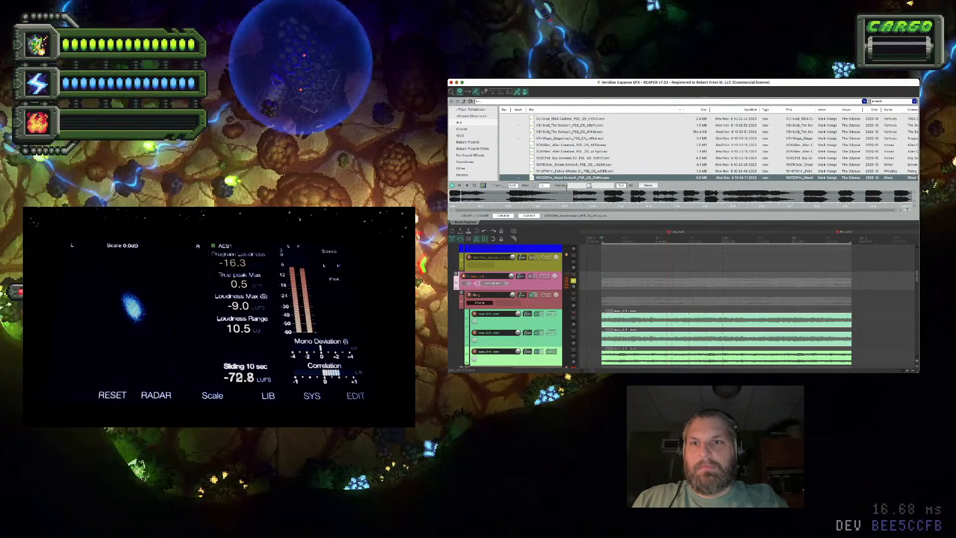
pyautogui.click(587, 185)
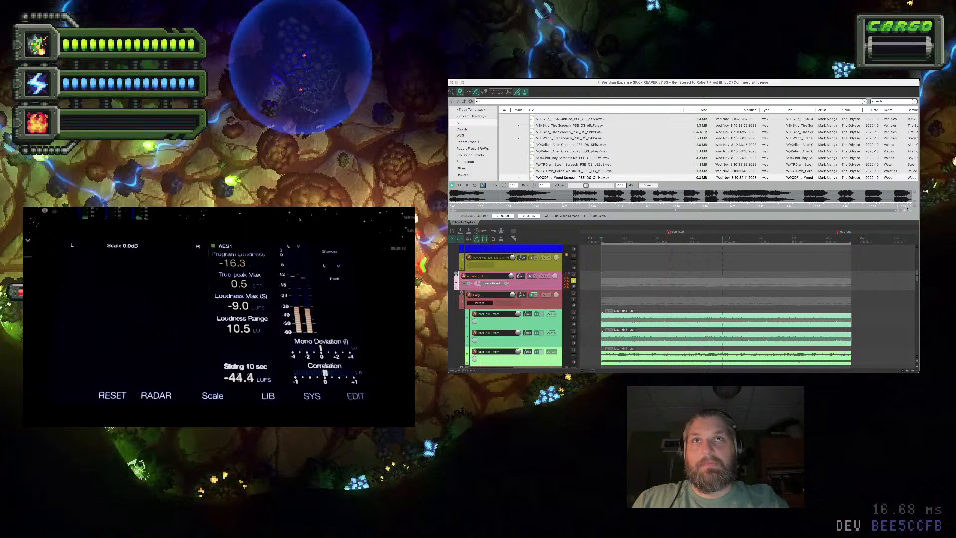
pyautogui.click(579, 164)
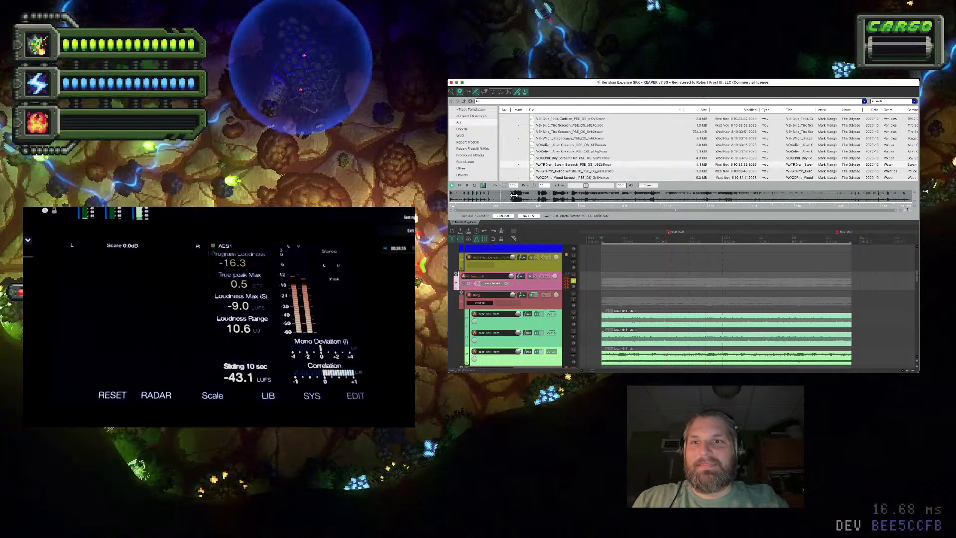
pyautogui.click(582, 157)
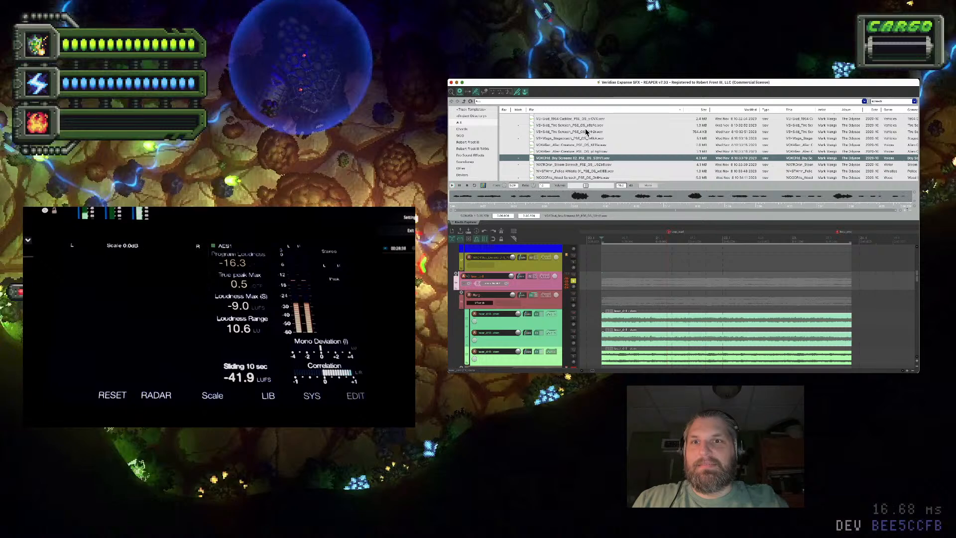
# Audition the two short Screech files and a Metal Scrape Deep Screech sound earlier in the results
pyautogui.scroll(10, 584, 144)
pyautogui.scroll(5, 585, 130)
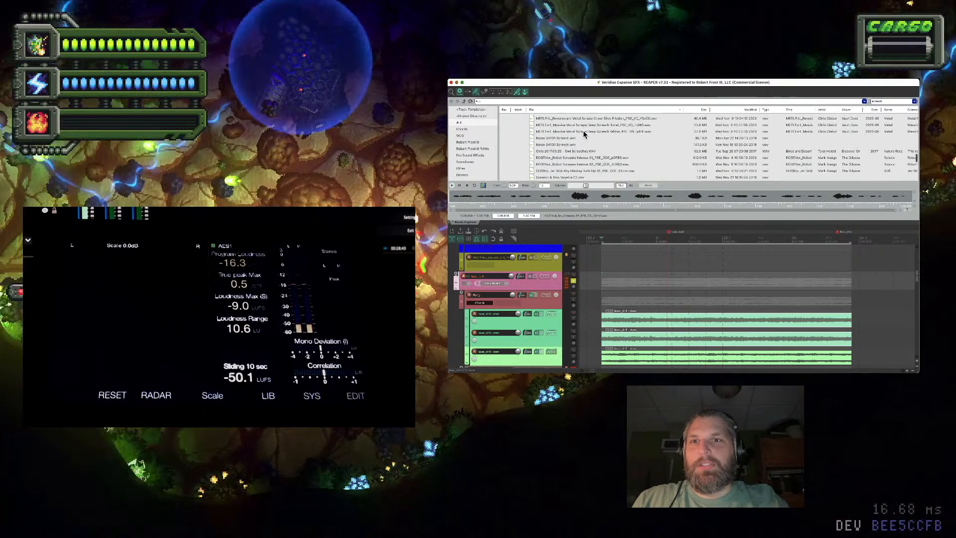
pyautogui.click(577, 142)
pyautogui.click(578, 149)
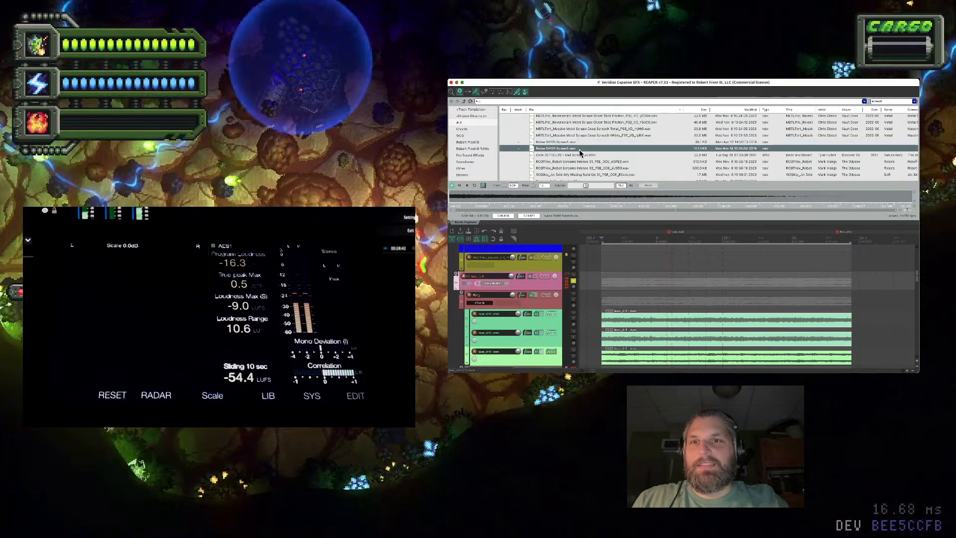
pyautogui.click(591, 129)
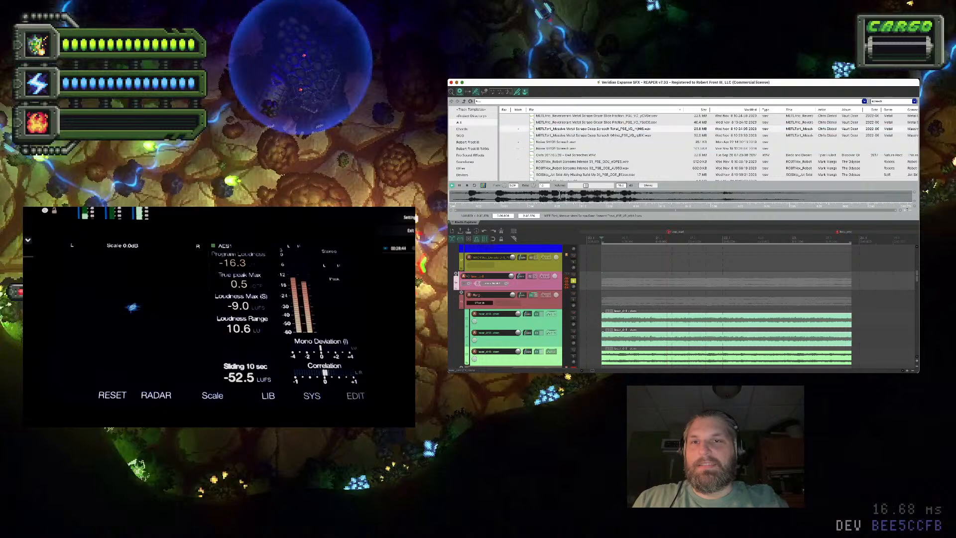
# Compare different Reverberant Metal Scrape Groan friction recordings by previewing them
pyautogui.scroll(4, 575, 156)
pyautogui.click(582, 141)
pyautogui.scroll(3, 580, 145)
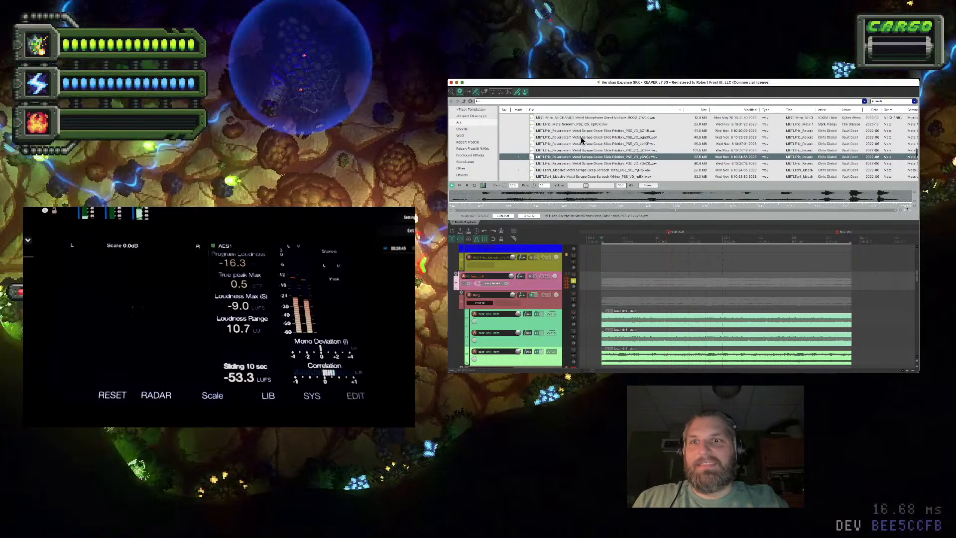
pyautogui.scroll(2, 588, 145)
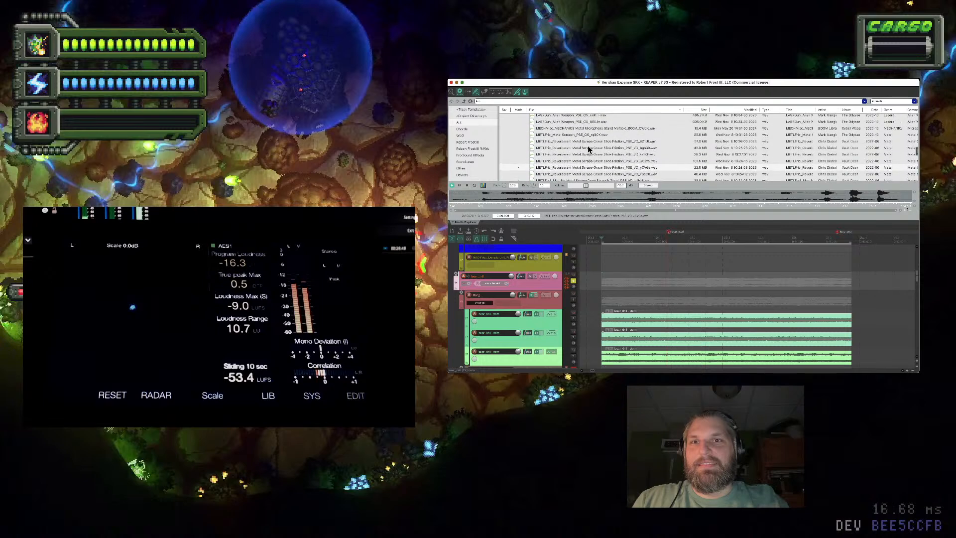
pyautogui.click(589, 144)
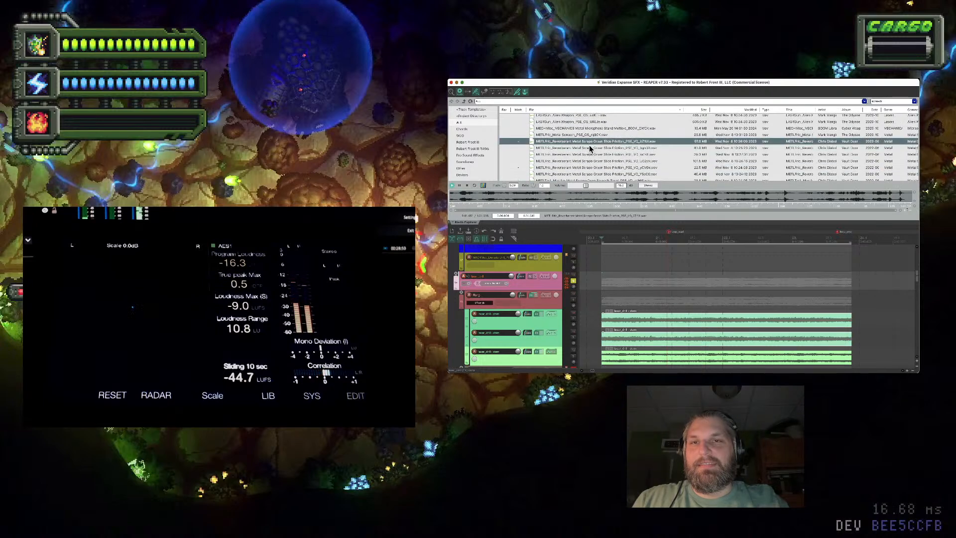
# Preview the mechanical microphone stand screech and the Screeching Plasma Arc Sustained laser sound earlier in the search results
pyautogui.scroll(2, 590, 145)
pyautogui.click(591, 142)
pyautogui.scroll(3, 591, 145)
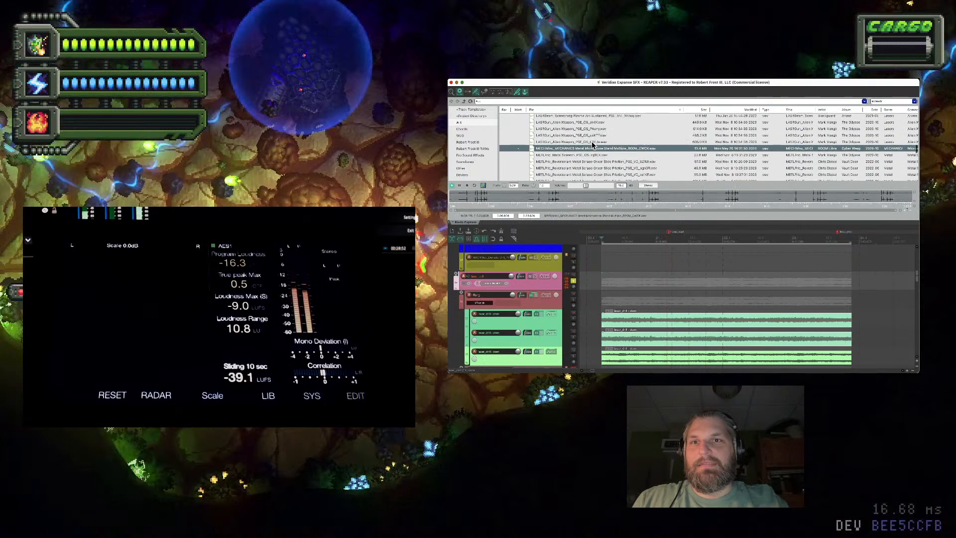
pyautogui.scroll(3, 592, 145)
pyautogui.click(592, 143)
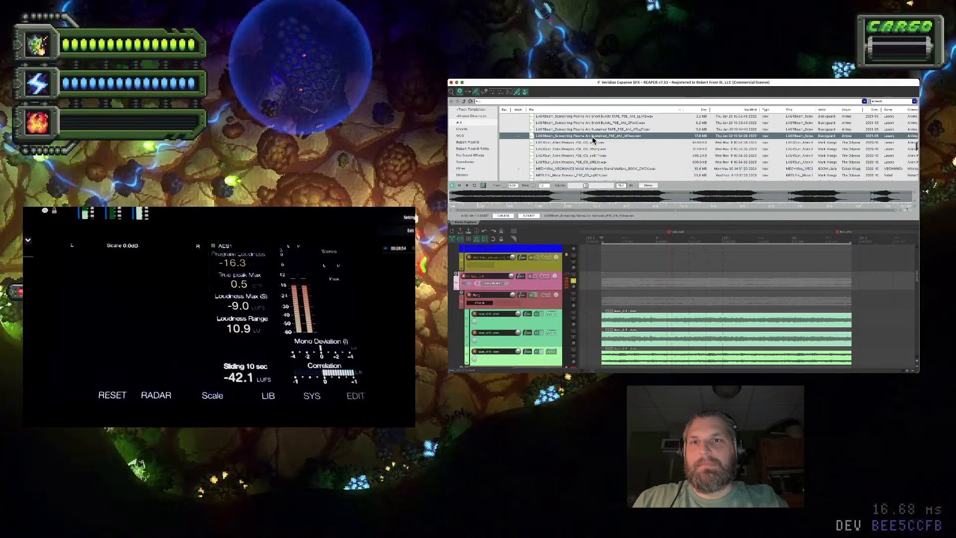
pyautogui.scroll(2, 592, 142)
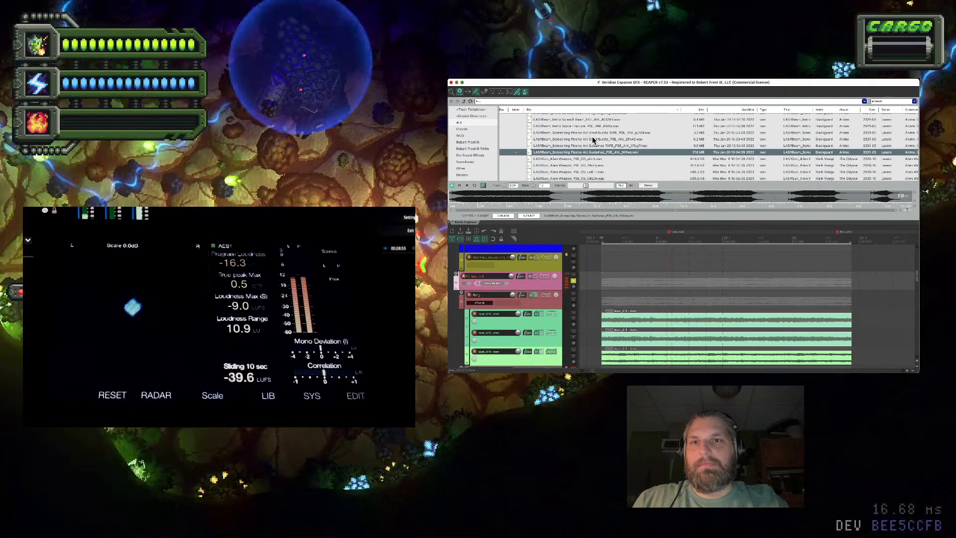
pyautogui.scroll(-1, 538, 281)
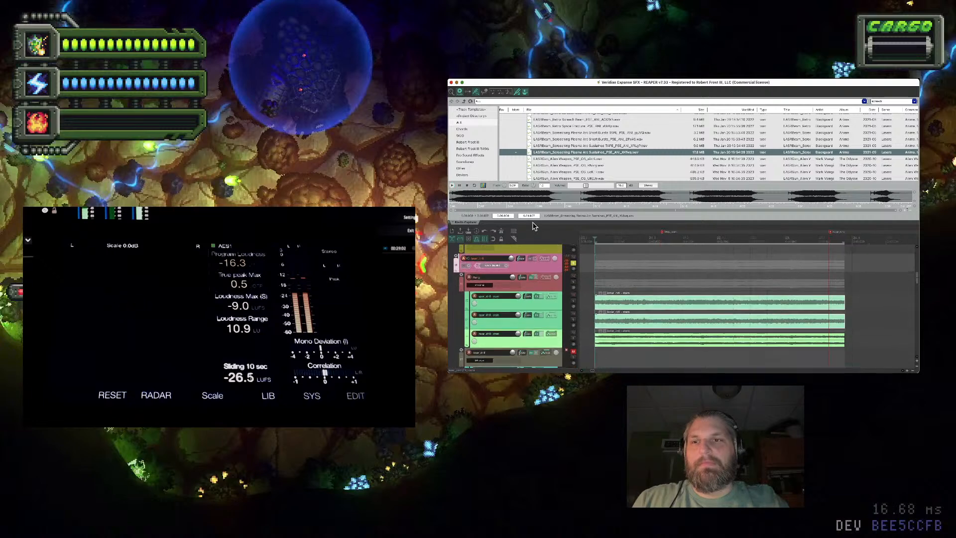
# Add the Screeching Plasma Arc Sustained recording on its own track above the drill layers and delete everything after its first burst
pyautogui.click(553, 267)
pyautogui.moveTo(572, 152); pyautogui.dragTo(586, 280)
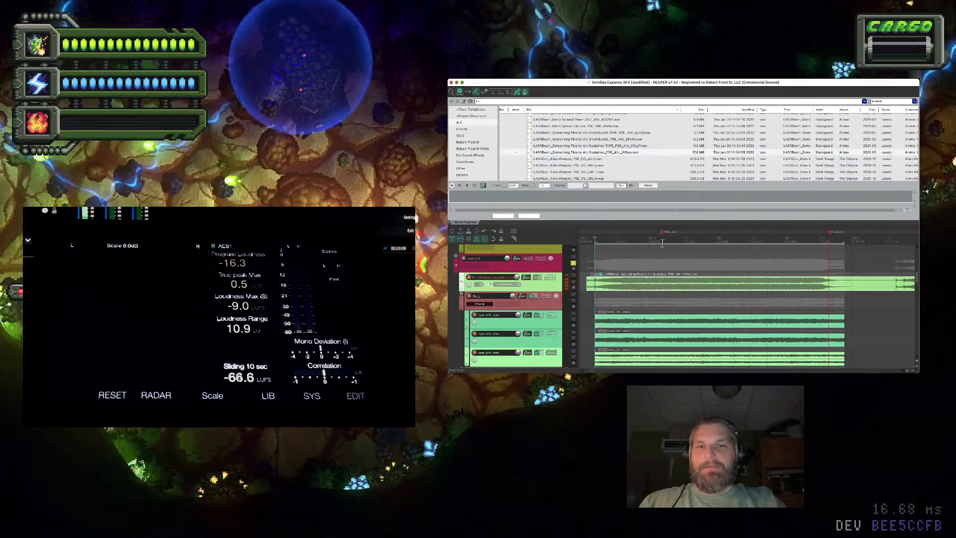
pyautogui.scroll(-2, 667, 294)
pyautogui.click(799, 285)
pyautogui.click(814, 285)
pyautogui.click(817, 287)
pyautogui.press('s')
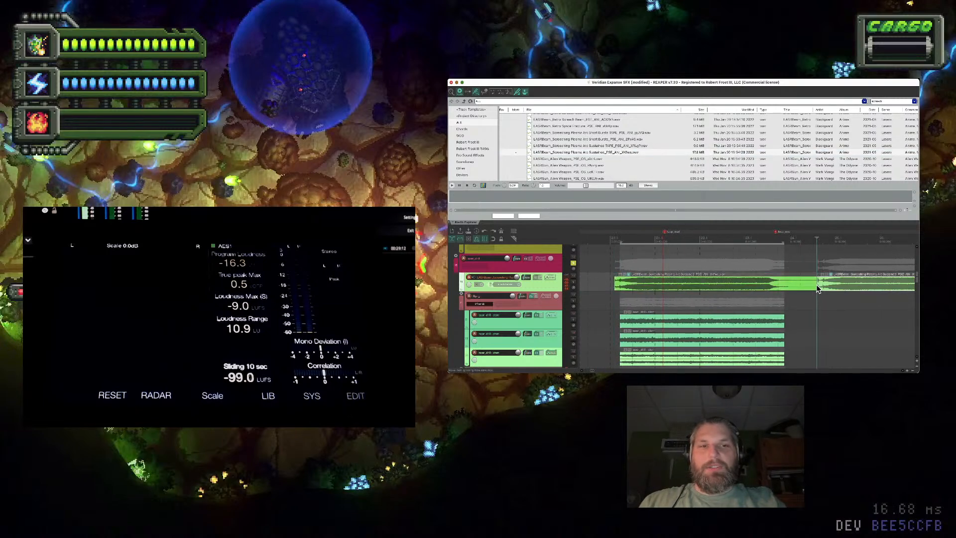
pyautogui.press('Delete')
# Extend both ends of the plasma arc clip farther beyond the drill loop while playing it with the other layers
pyautogui.moveTo(816, 282); pyautogui.dragTo(835, 283)
pyautogui.moveTo(615, 286); pyautogui.dragTo(600, 287)
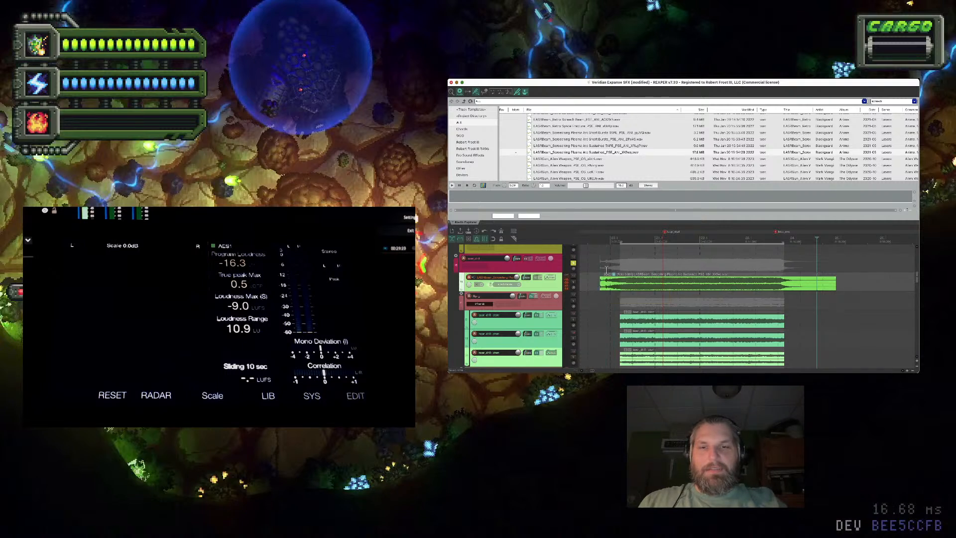
pyautogui.click(589, 270)
pyautogui.press('space')
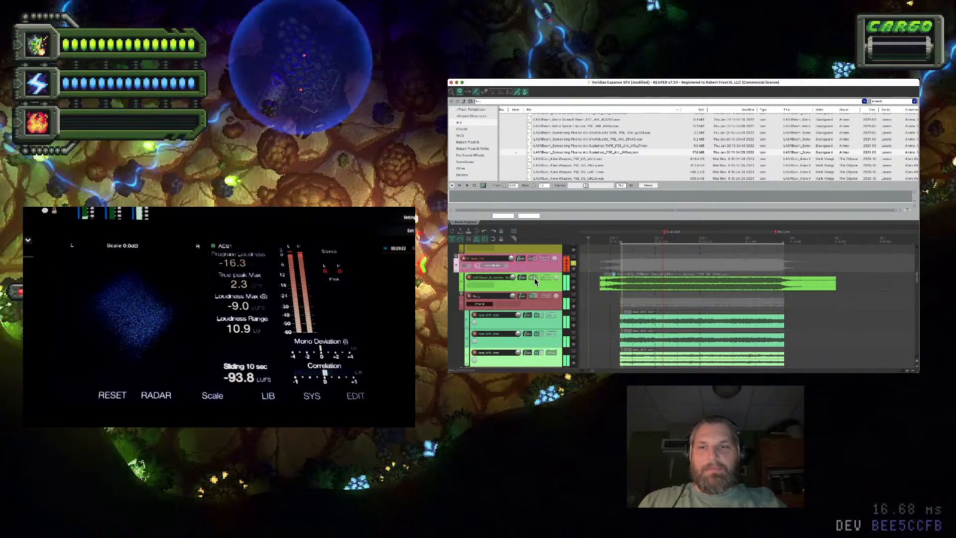
pyautogui.moveTo(513, 277)
pyautogui.scroll(-2, 513, 277)
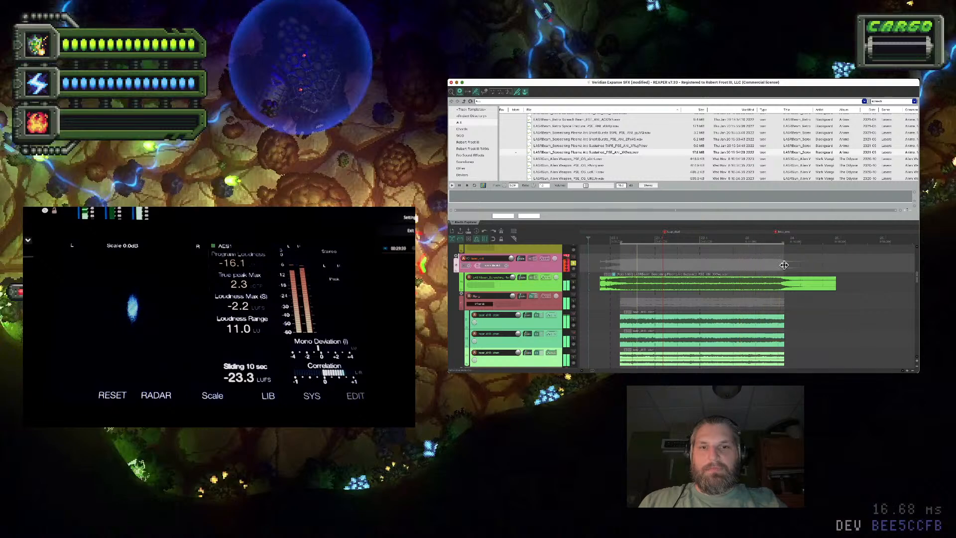
pyautogui.moveTo(836, 287); pyautogui.dragTo(839, 286)
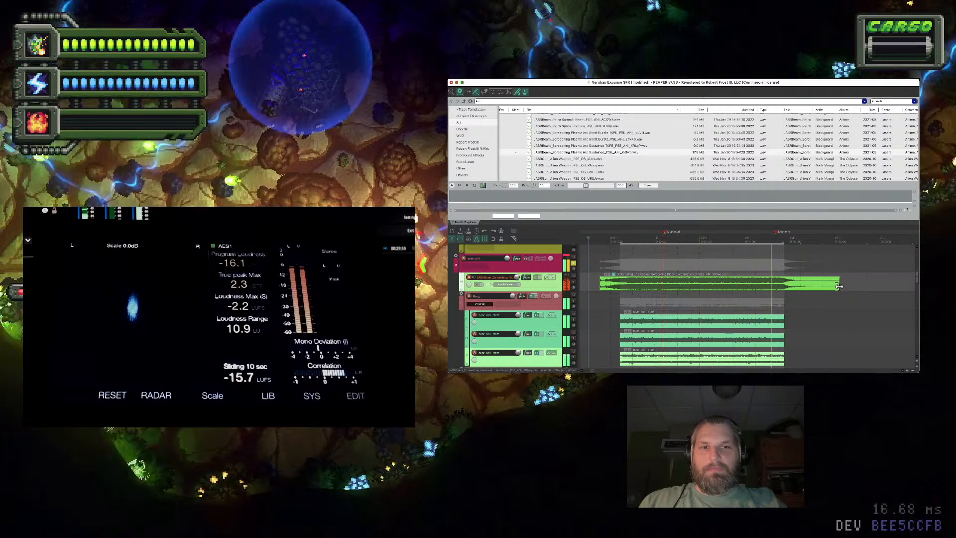
pyautogui.moveTo(591, 281); pyautogui.dragTo(596, 282)
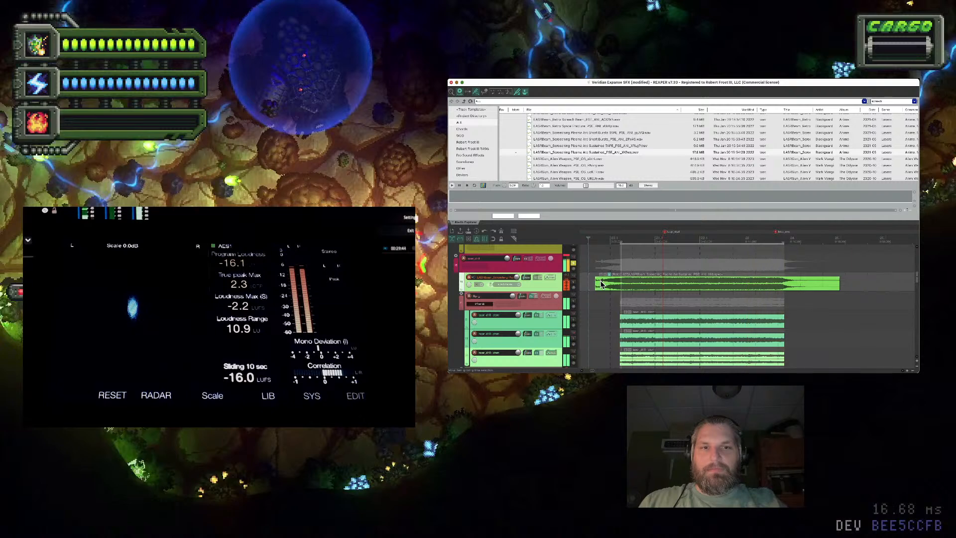
pyautogui.click(659, 284)
pyautogui.press('space')
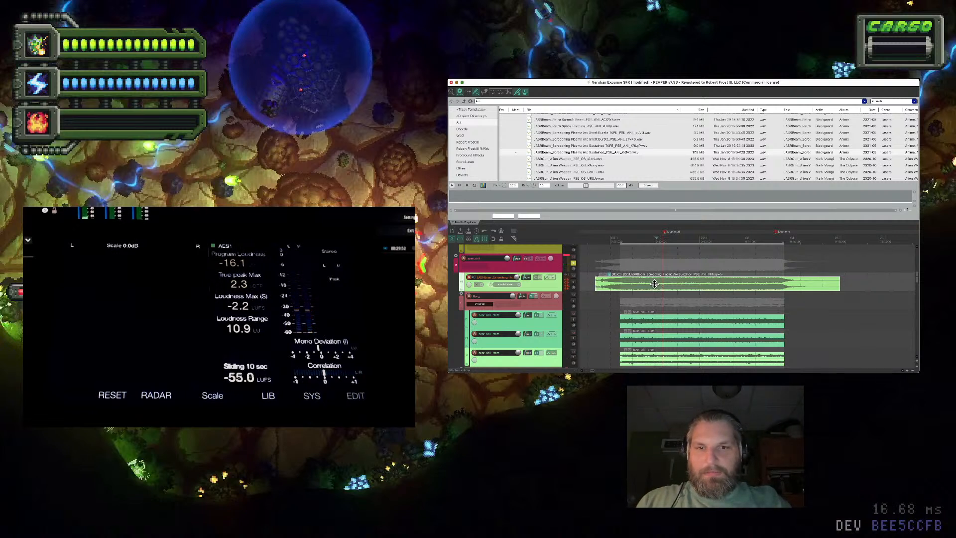
# Try splitting the plasma arc clip into start, middle and tail pieces aligned to the drill loop's boundaries
pyautogui.press('s')
pyautogui.press('s')
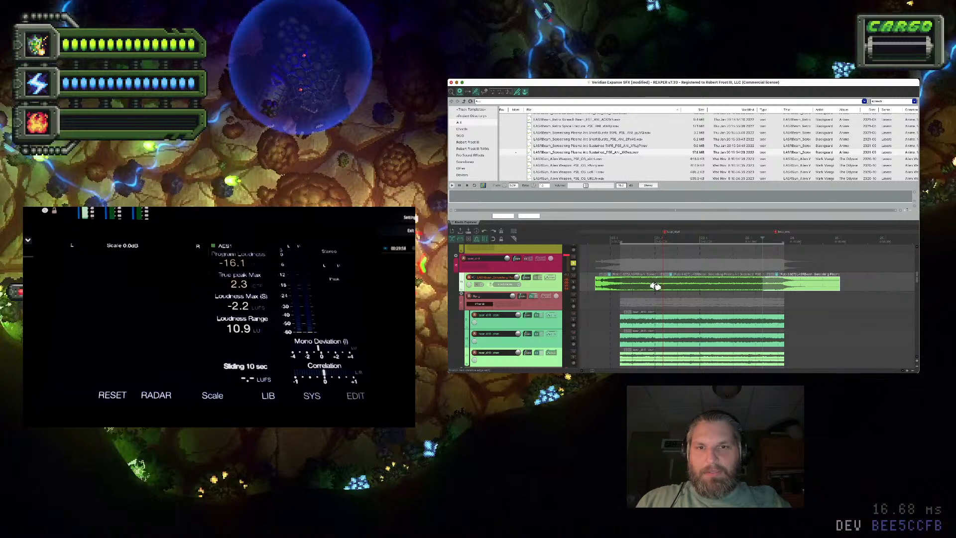
pyautogui.moveTo(656, 286); pyautogui.dragTo(615, 288)
pyautogui.moveTo(712, 288); pyautogui.dragTo(675, 288)
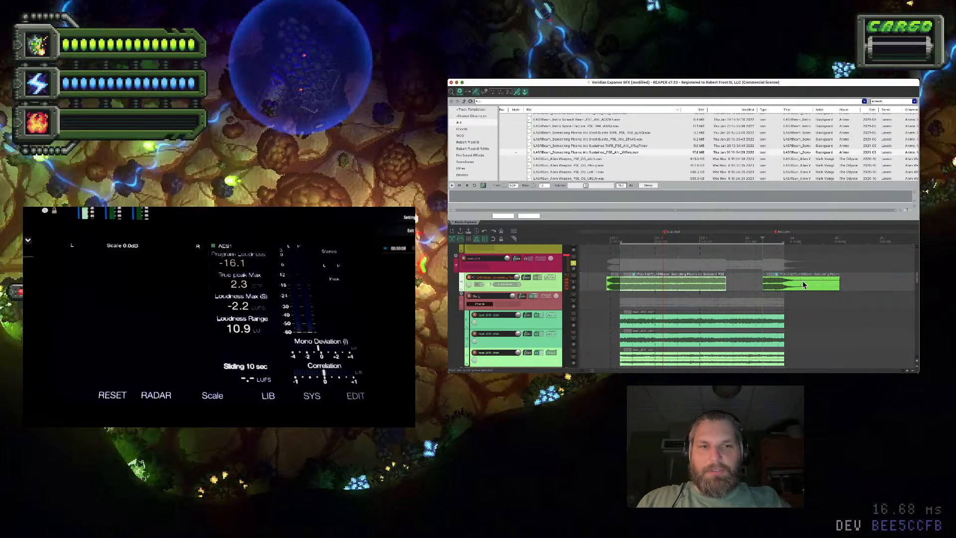
pyautogui.moveTo(769, 284); pyautogui.dragTo(784, 284)
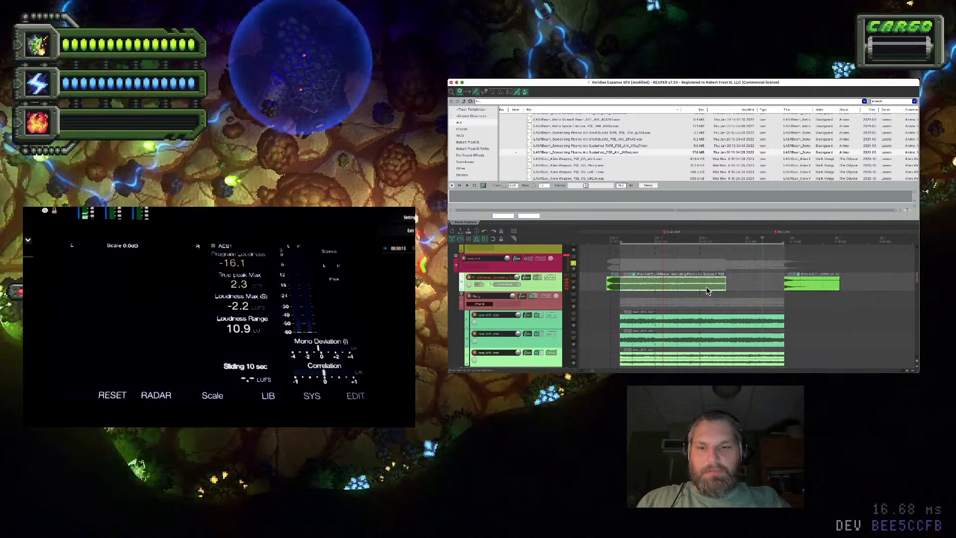
# Try repeating a section of the plasma arc's middle piece to fill the gap before the tail, and adjust the start piece
pyautogui.moveTo(723, 284); pyautogui.dragTo(758, 284)
pyautogui.press('s')
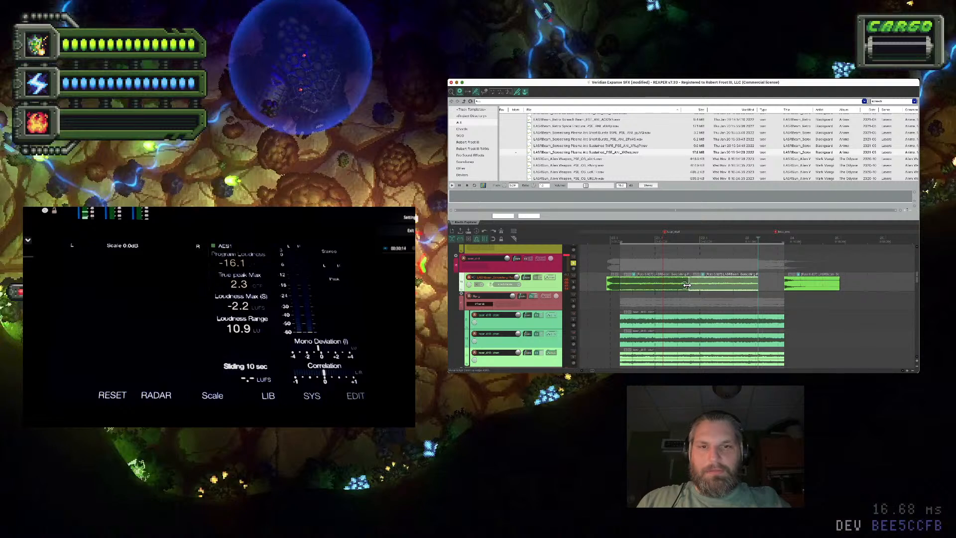
pyautogui.moveTo(686, 285); pyautogui.dragTo(768, 289)
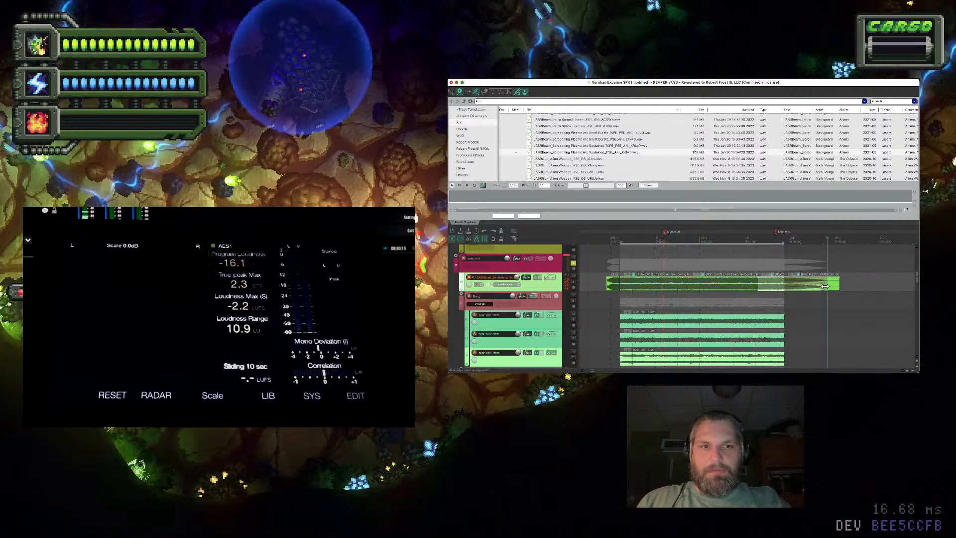
pyautogui.press('`')
pyautogui.press('`')
pyautogui.scroll(5, 602, 268)
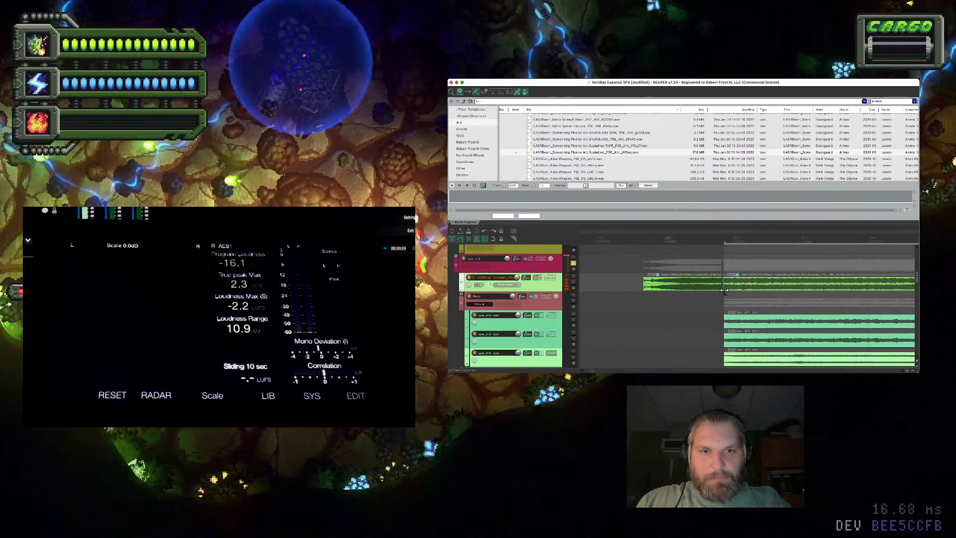
pyautogui.press('`')
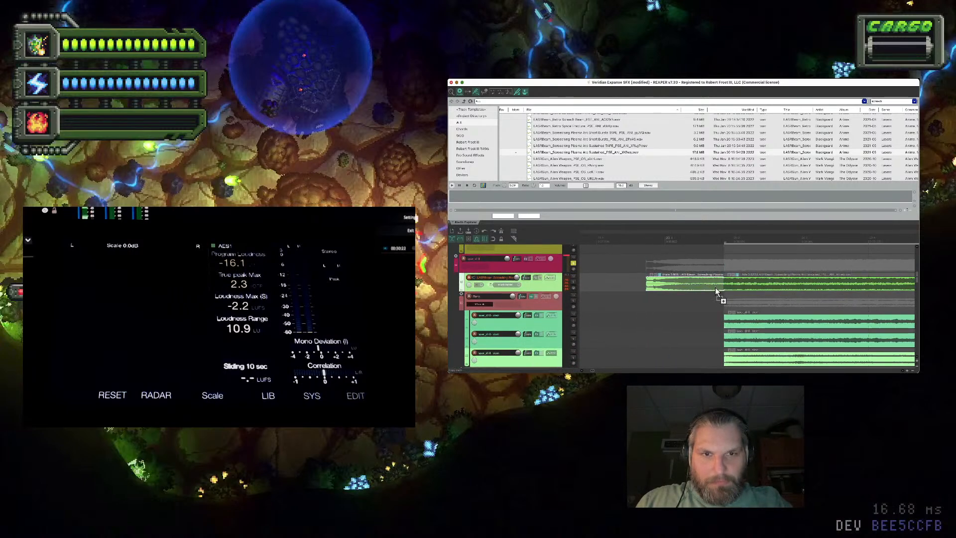
# Play the layered sound and try crossfading the joints between the repeated plasma arc sections
pyautogui.click(639, 287)
pyautogui.press('space')
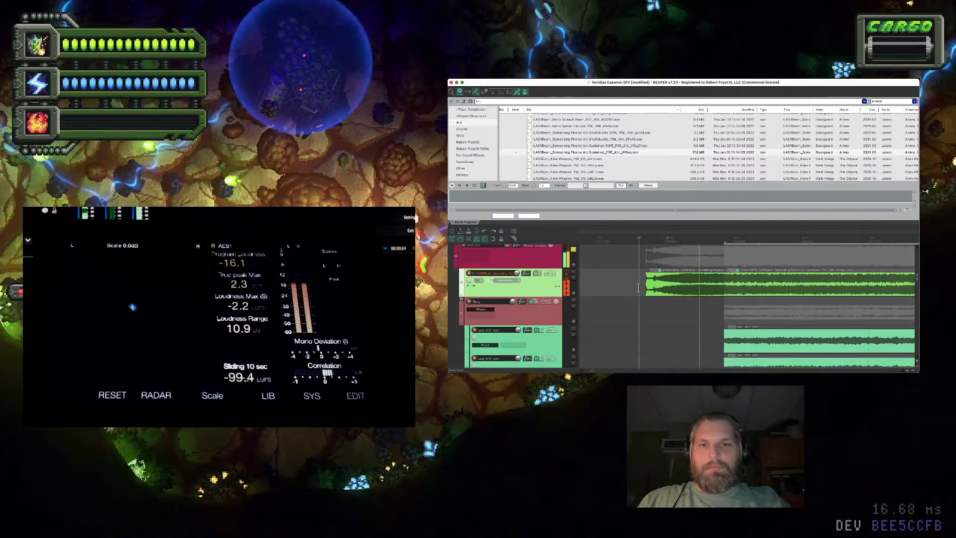
pyautogui.scroll(-5, 692, 291)
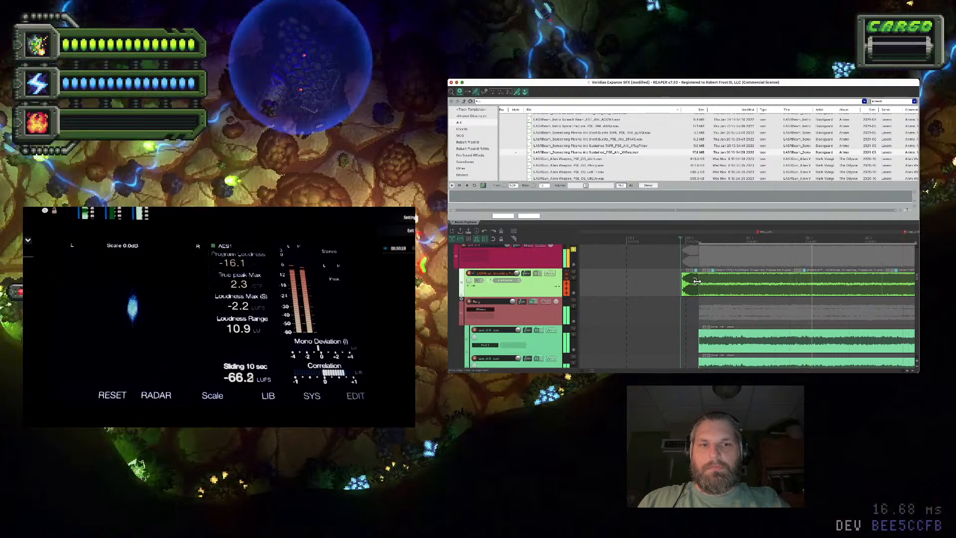
pyautogui.scroll(1, 696, 282)
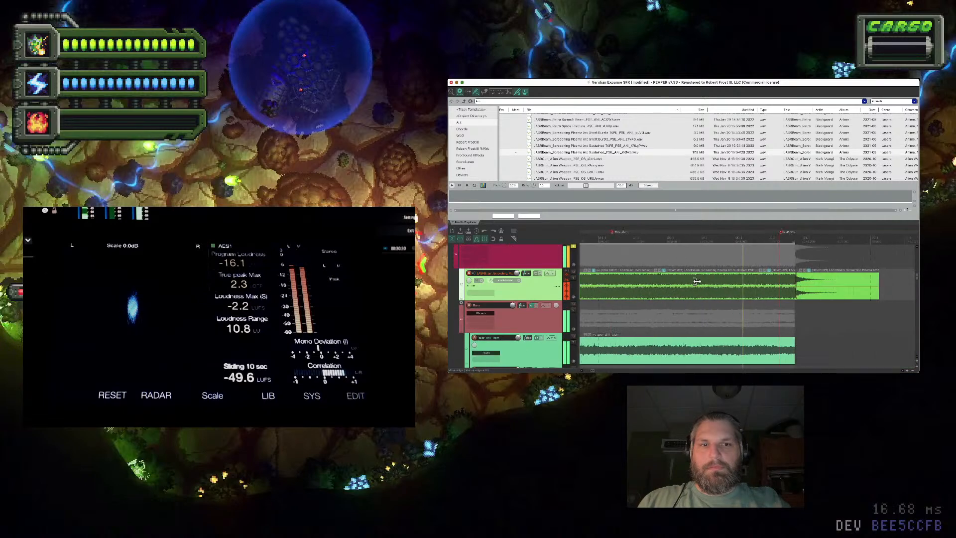
pyautogui.hscroll(-3, 687, 282)
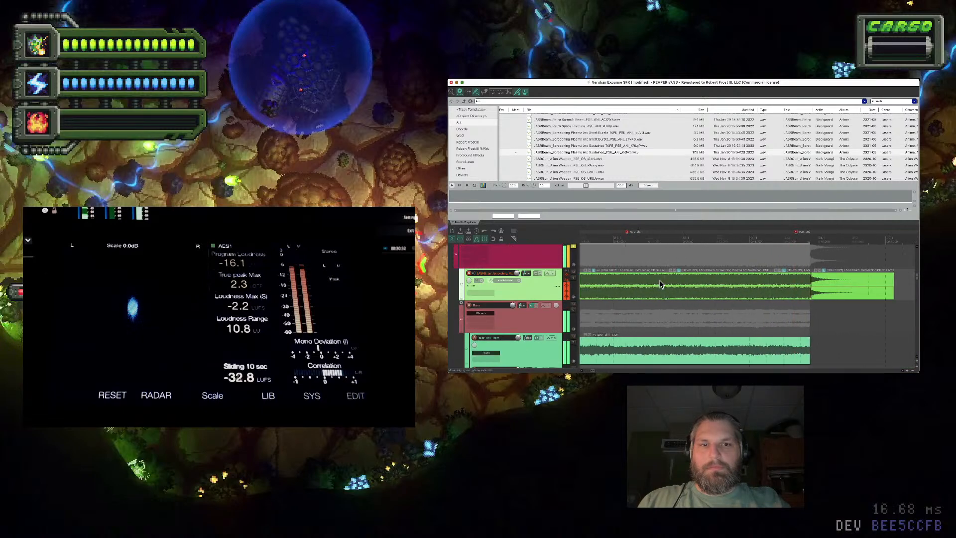
pyautogui.hscroll(-3, 696, 285)
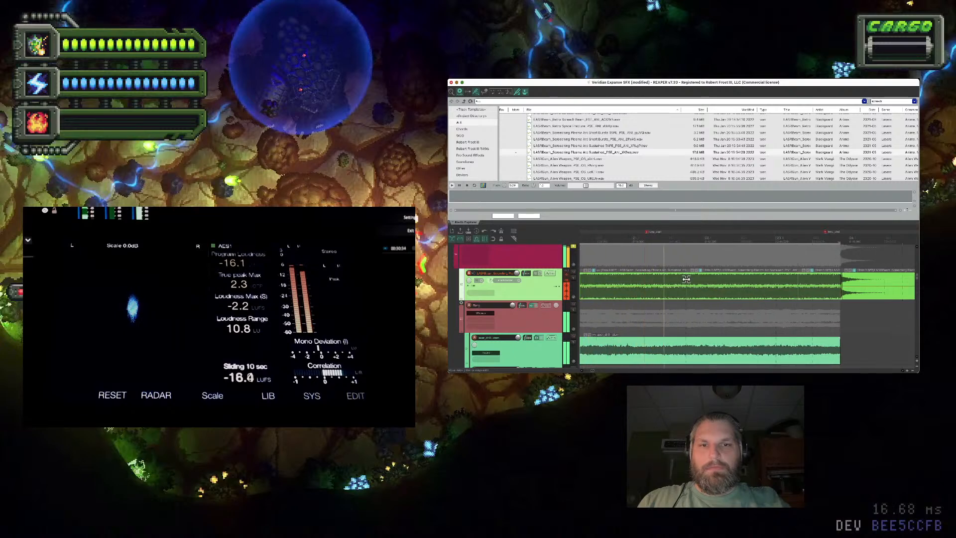
pyautogui.moveTo(688, 280); pyautogui.dragTo(672, 281)
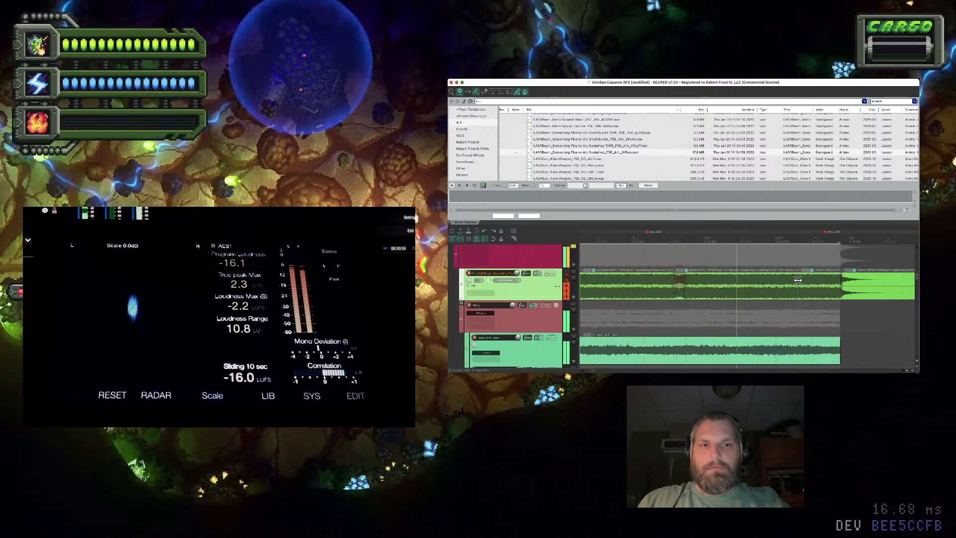
pyautogui.moveTo(798, 281); pyautogui.dragTo(779, 281)
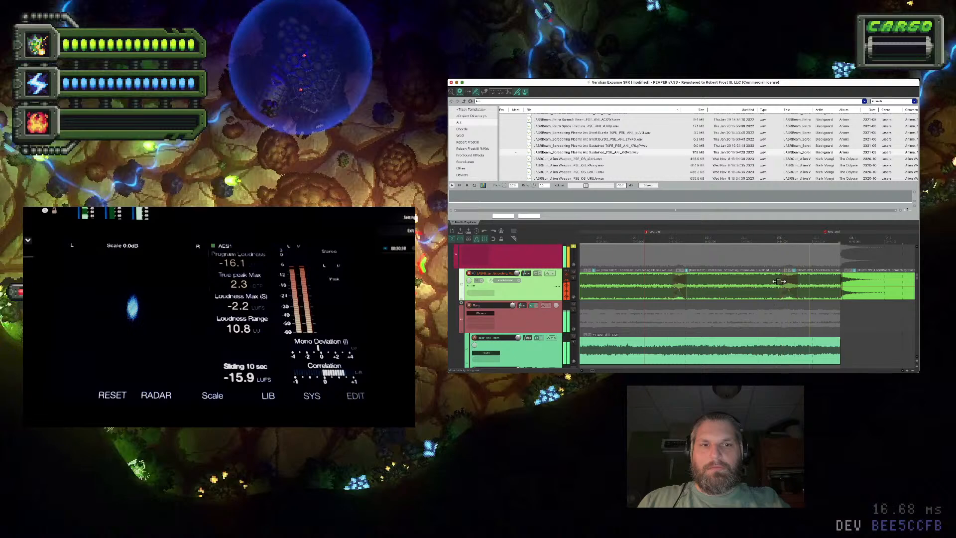
# Delete the two repeated plasma arc sections between the first middle section and the tail
pyautogui.hscroll(3, 779, 281)
pyautogui.hscroll(-15, 779, 281)
pyautogui.hscroll(4, 779, 282)
pyautogui.hscroll(3, 779, 282)
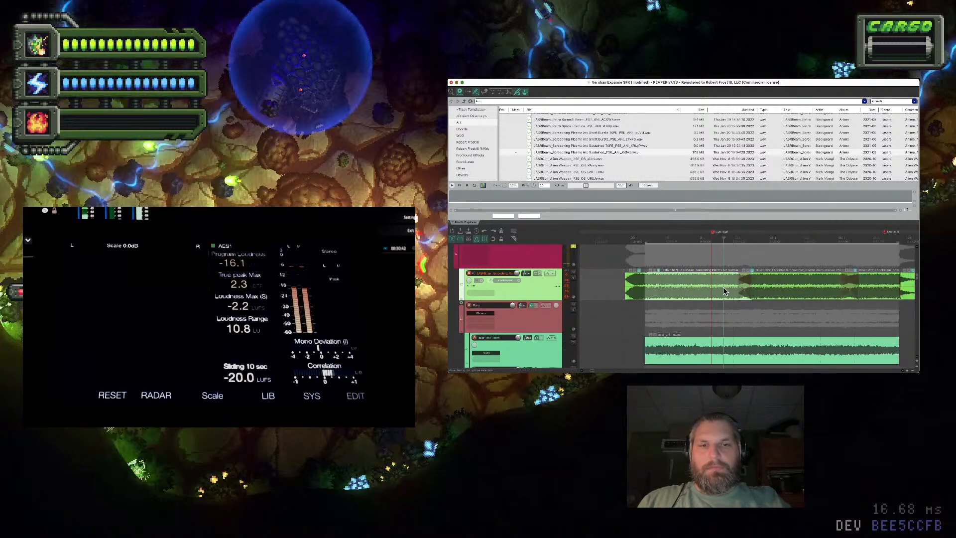
pyautogui.click(778, 289)
pyautogui.press('Delete')
pyautogui.click(857, 295)
pyautogui.press('Delete')
pyautogui.scroll(-3, 796, 295)
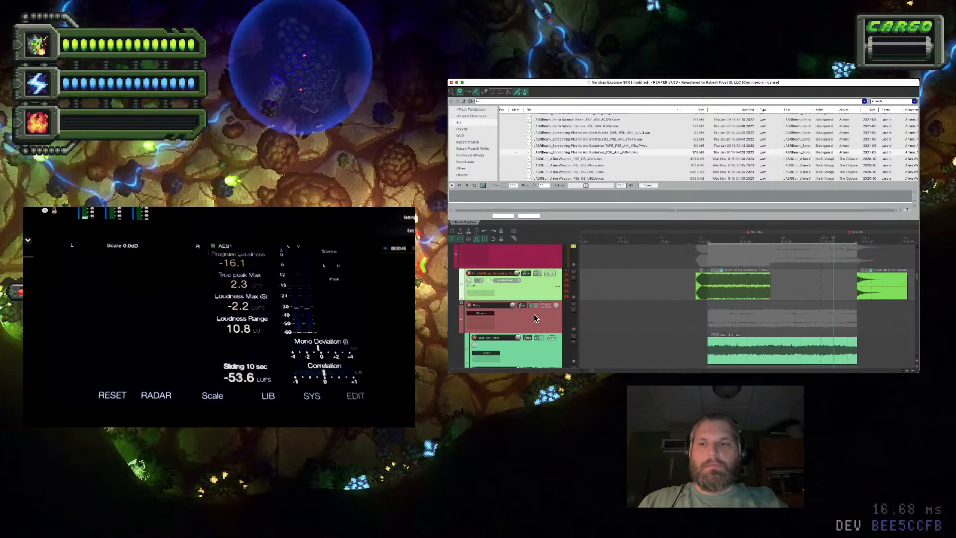
pyautogui.scroll(-1, 536, 318)
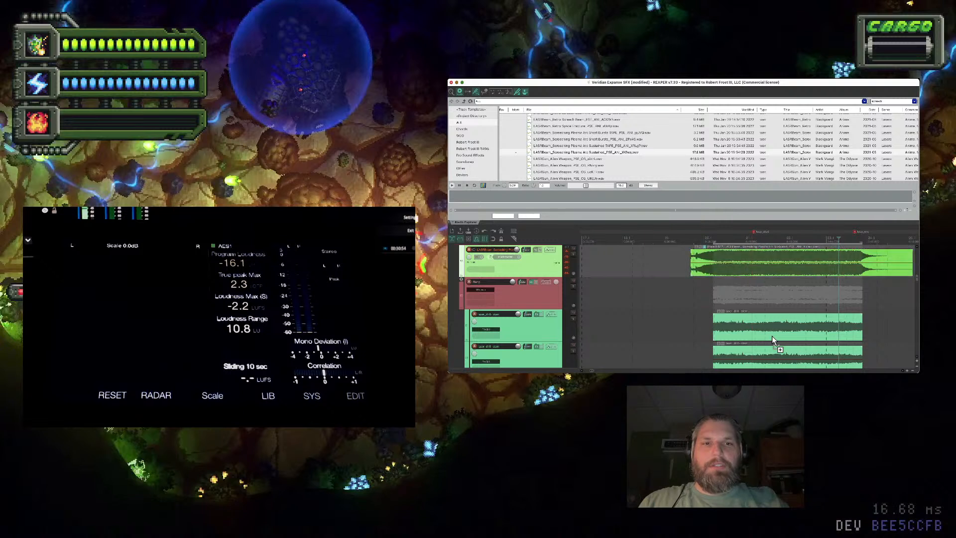
# Audition the plasma arc clip on its own and move it slightly later on the timeline
pyautogui.click(753, 264)
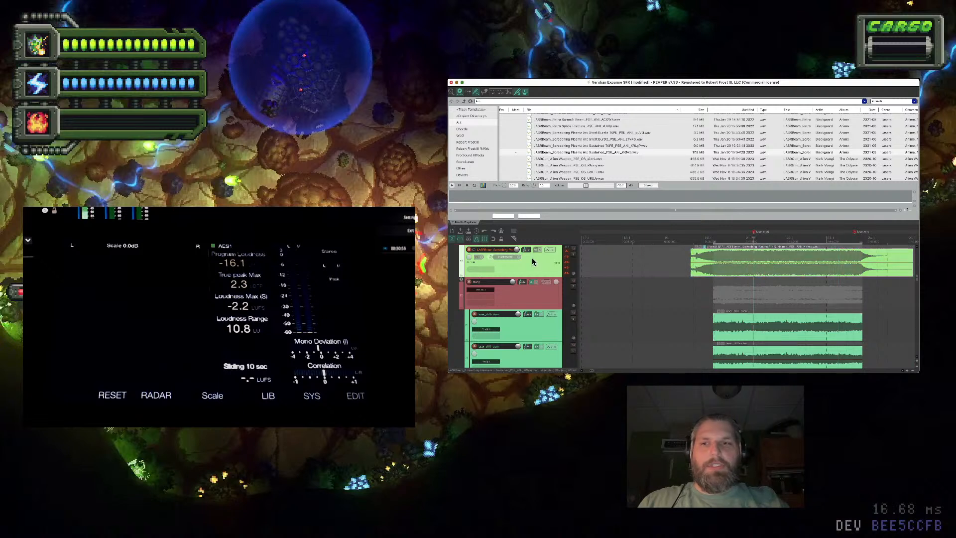
pyautogui.press('space')
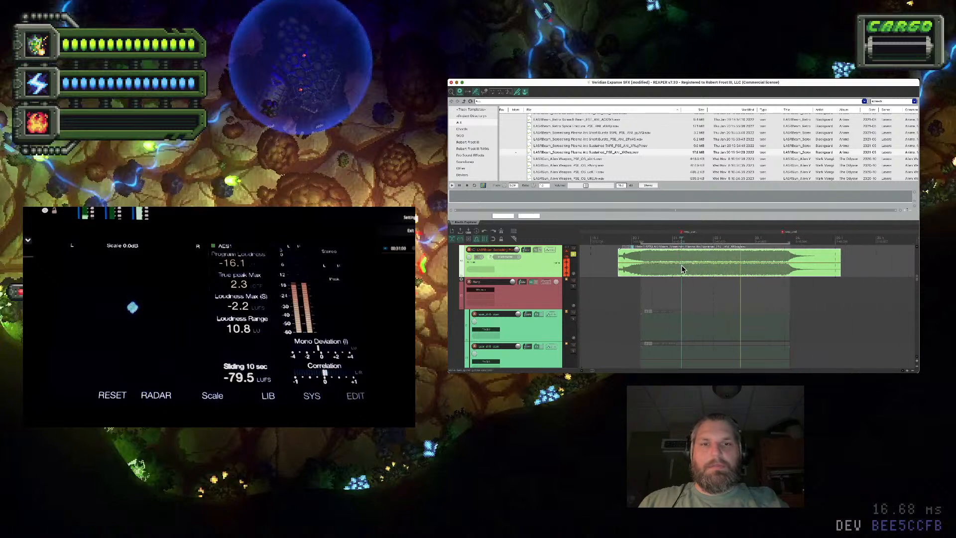
pyautogui.press('space')
pyautogui.moveTo(681, 269); pyautogui.dragTo(689, 267)
pyautogui.press('space')
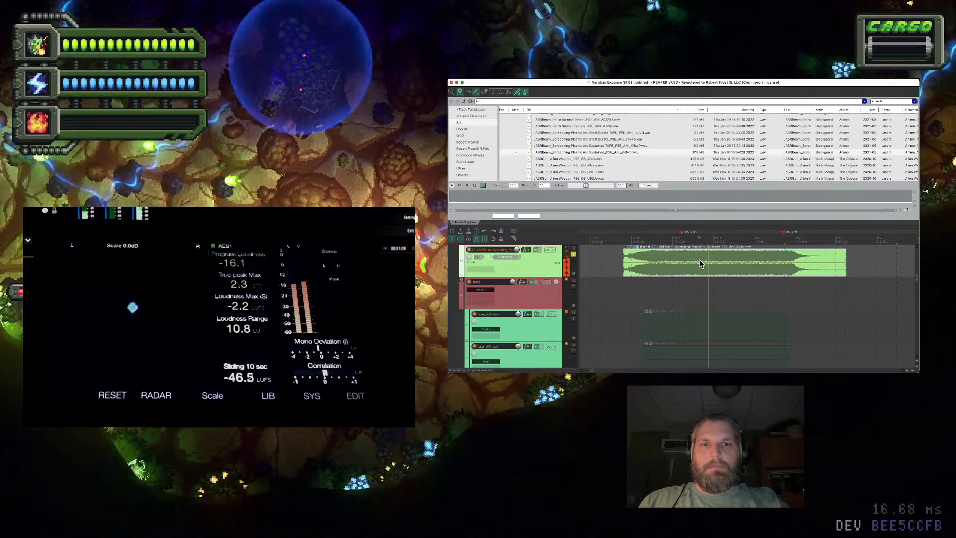
# Split the plasma arc clip at both ends of its steady middle section and play that section
pyautogui.click(705, 258)
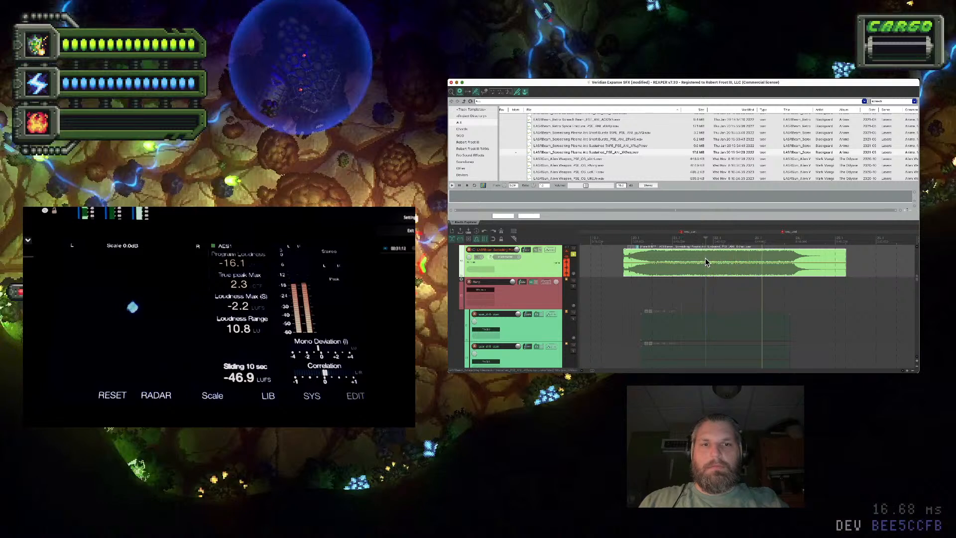
pyautogui.press('s')
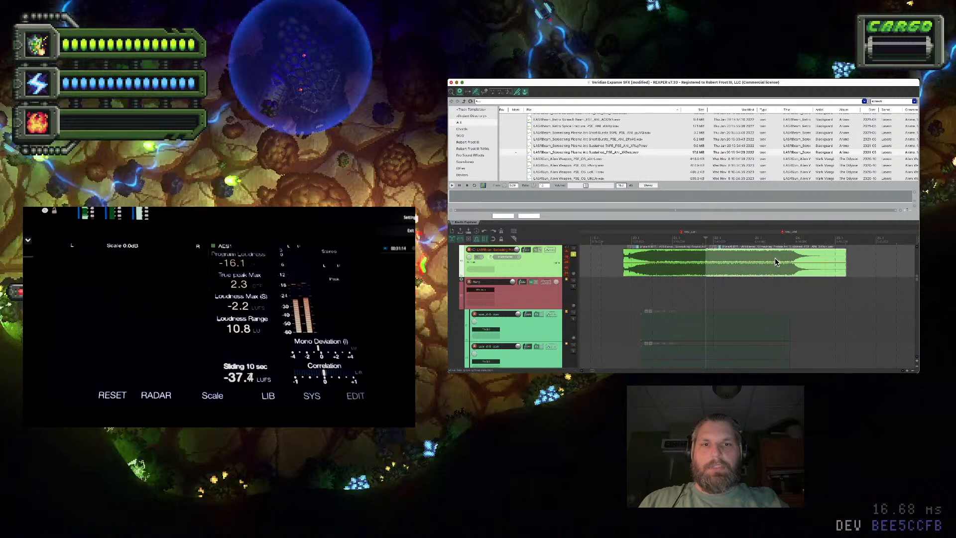
pyautogui.press('s')
pyautogui.click(759, 263)
pyautogui.press('space')
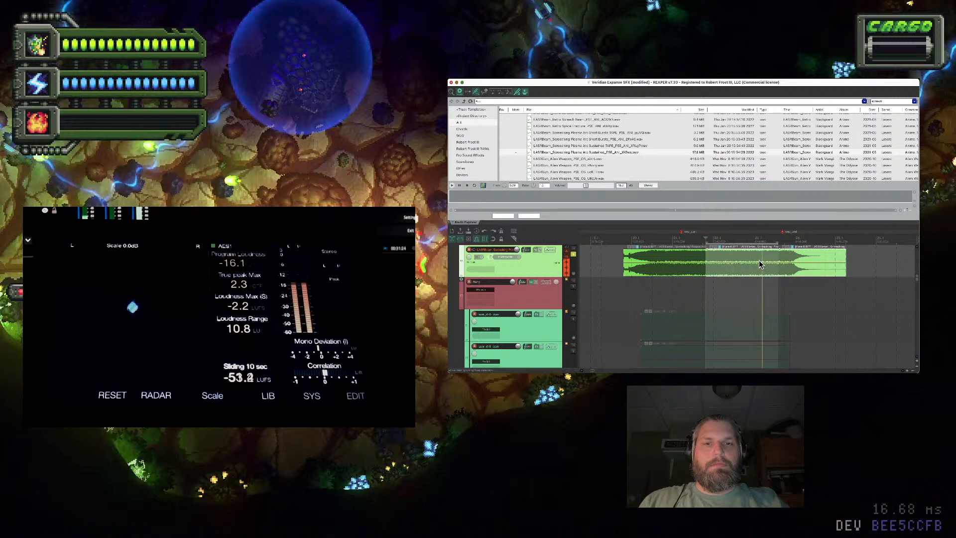
# Stop playback, try moving the plasma arc's tail section slightly later on the timeline, and undo the move
pyautogui.press('space')
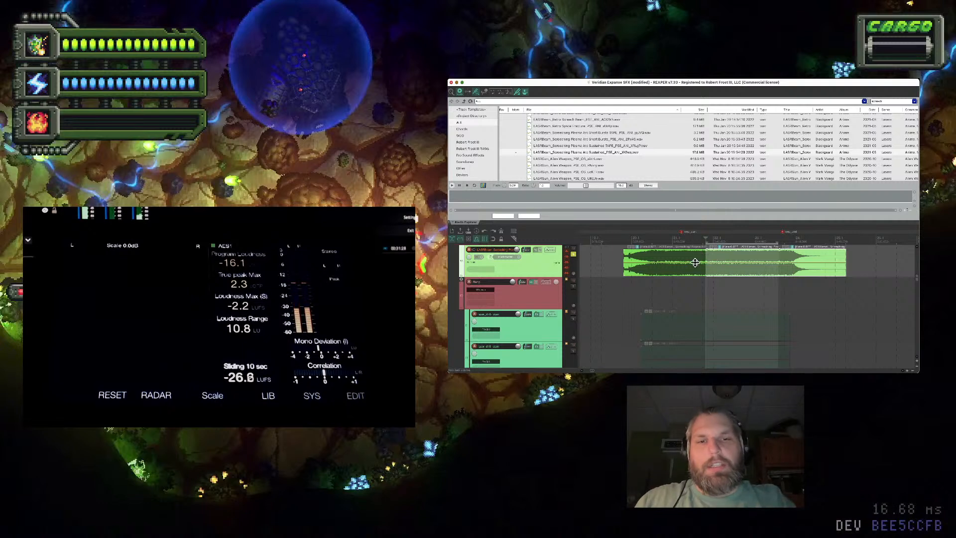
pyautogui.moveTo(816, 271)
pyautogui.mouseDown()
pyautogui.moveTo(846, 272)
pyautogui.moveTo(830, 272)
pyautogui.mouseUp()
pyautogui.press('super+z')
pyautogui.click(770, 263)
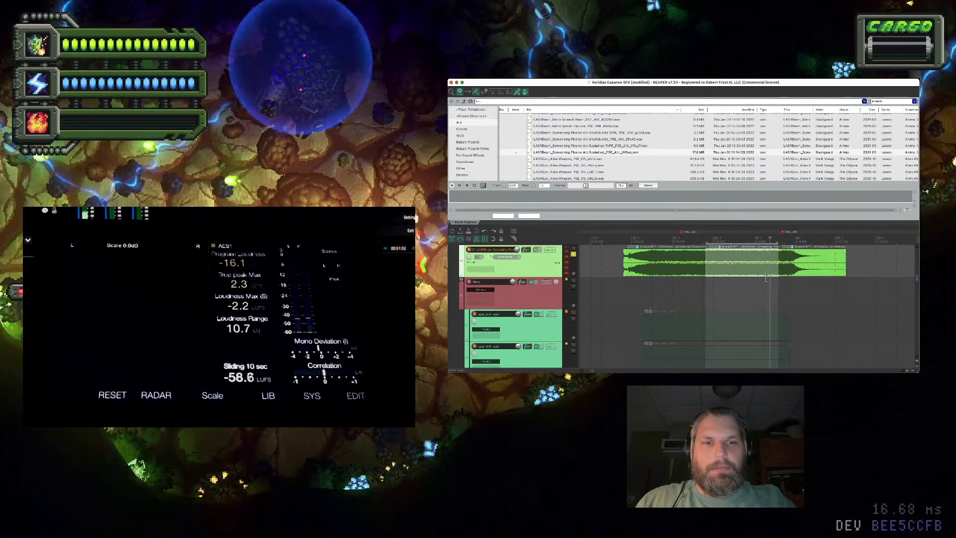
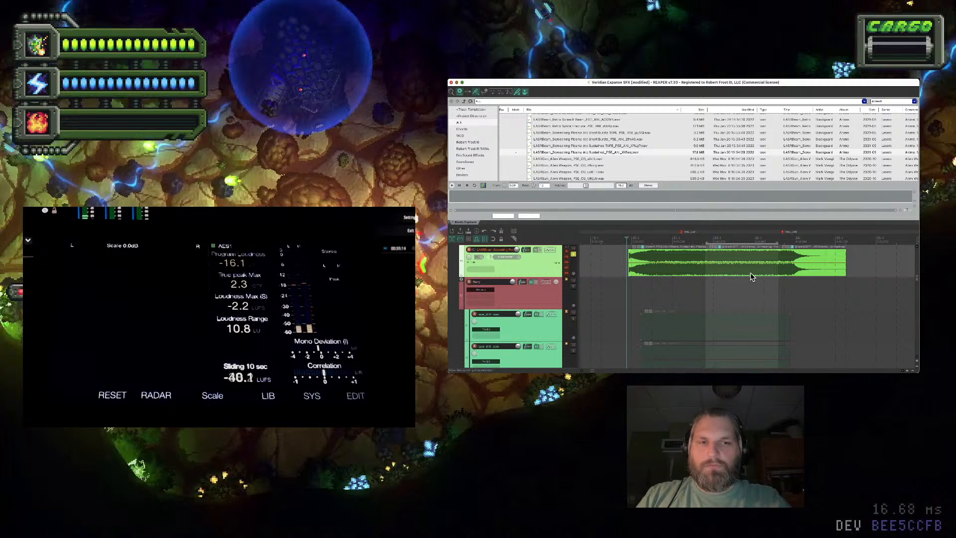
# Audition the tail section, trim its start to just where the decay begins, and move it well clear of the middle section
pyautogui.click(793, 268)
pyautogui.press('space')
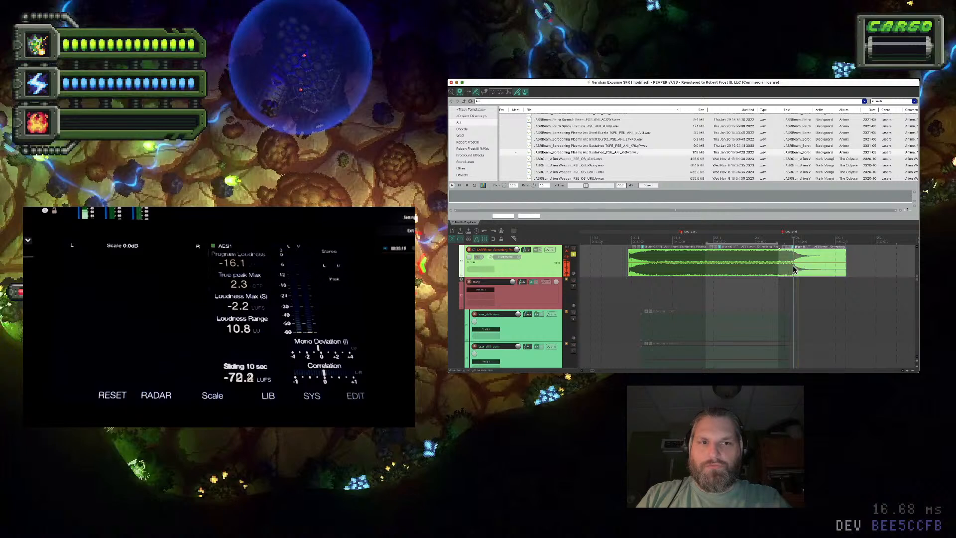
pyautogui.click(790, 266)
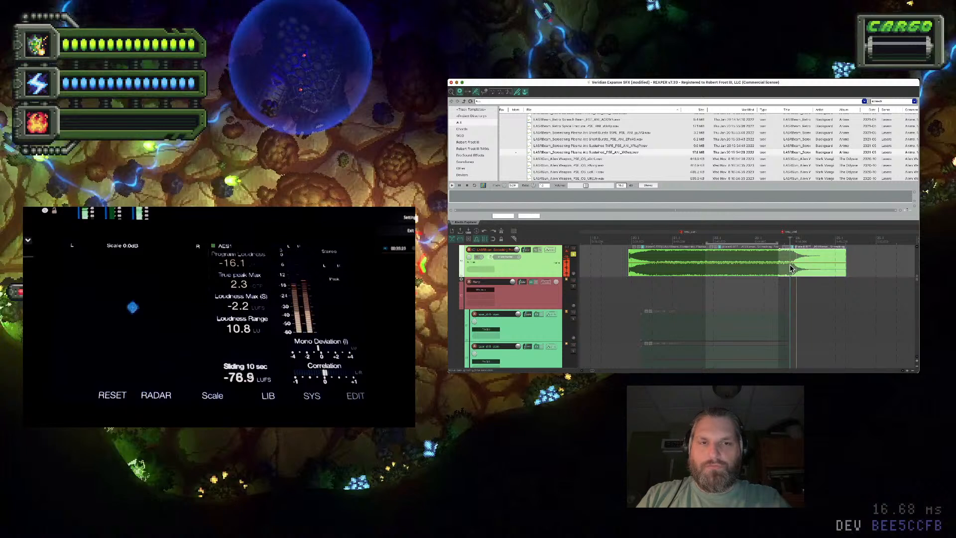
pyautogui.moveTo(779, 259); pyautogui.dragTo(791, 259)
pyautogui.scroll(3, 791, 258)
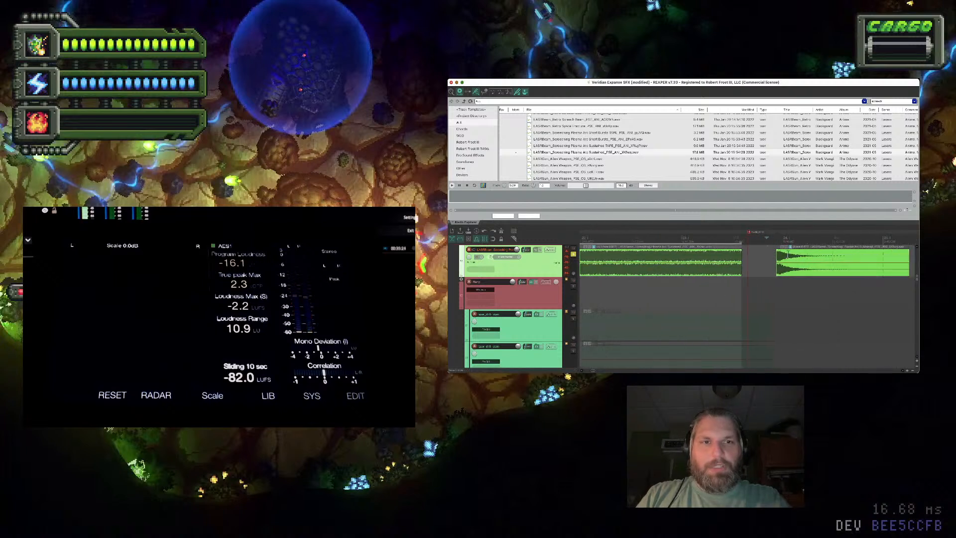
pyautogui.moveTo(776, 267); pyautogui.dragTo(779, 266)
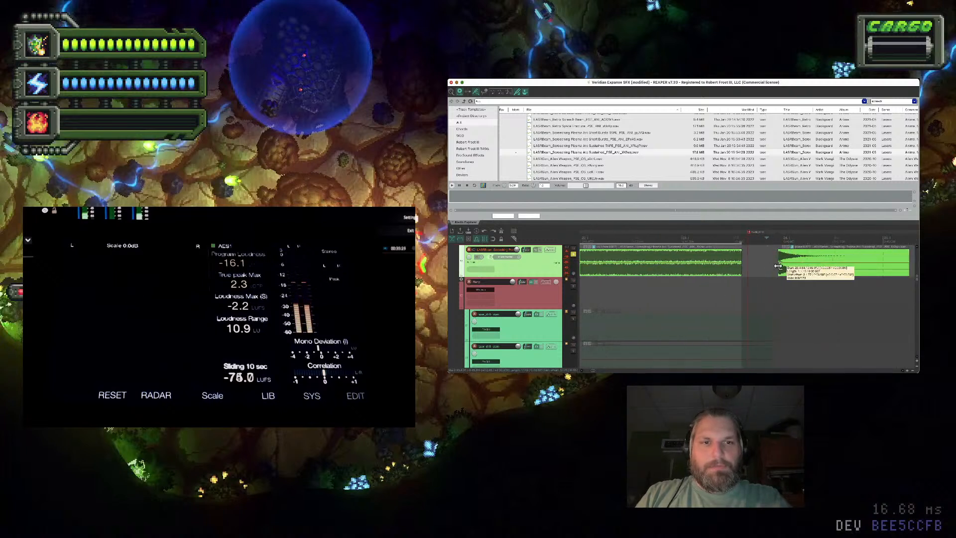
pyautogui.click(773, 261)
pyautogui.scroll(-5, 772, 260)
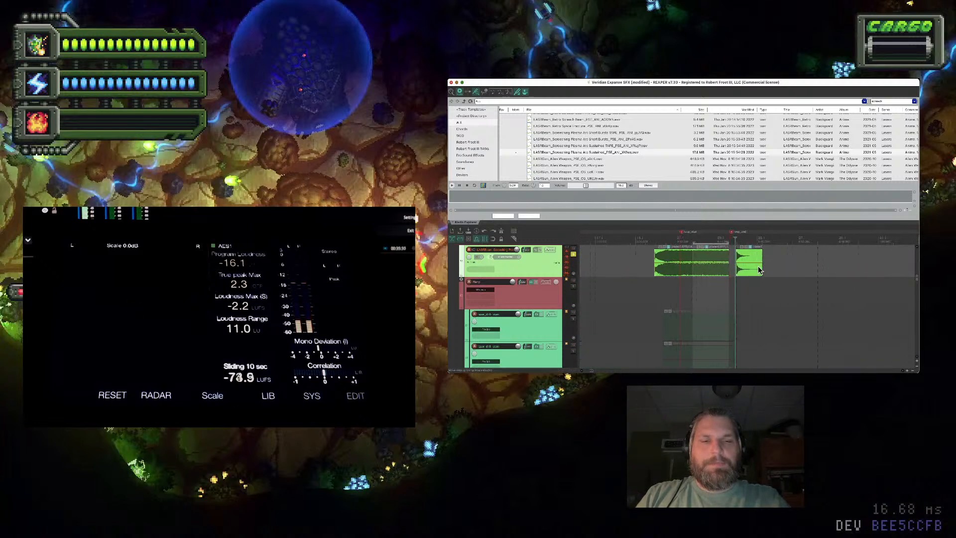
pyautogui.moveTo(755, 267); pyautogui.dragTo(843, 267)
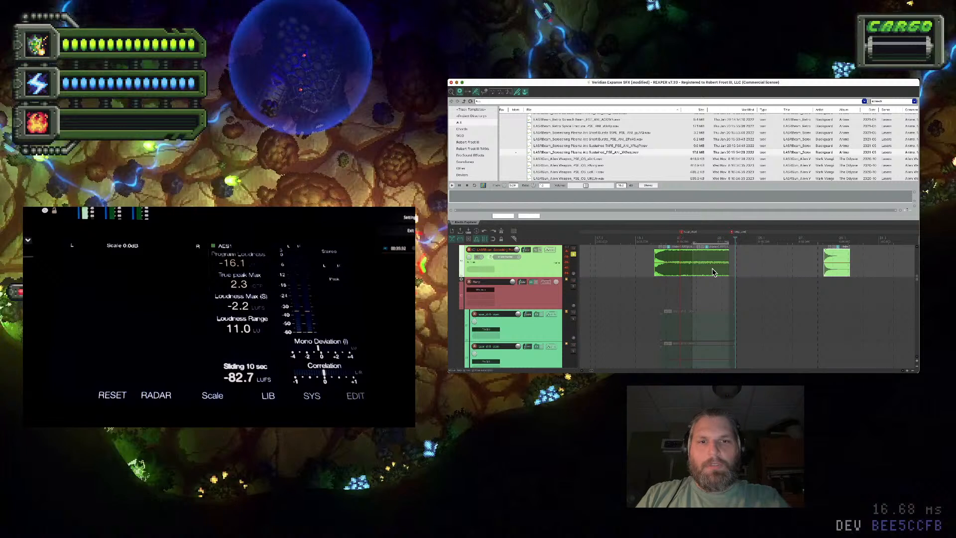
# Try moving the middle section of the plasma arc slightly away from the start section, and undo the move
pyautogui.scroll(2, 707, 268)
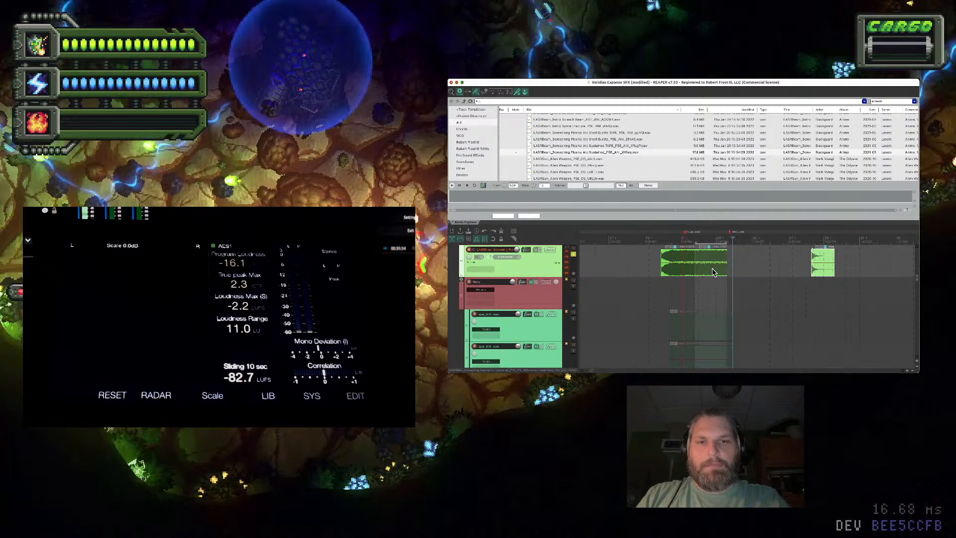
pyautogui.scroll(6, 695, 254)
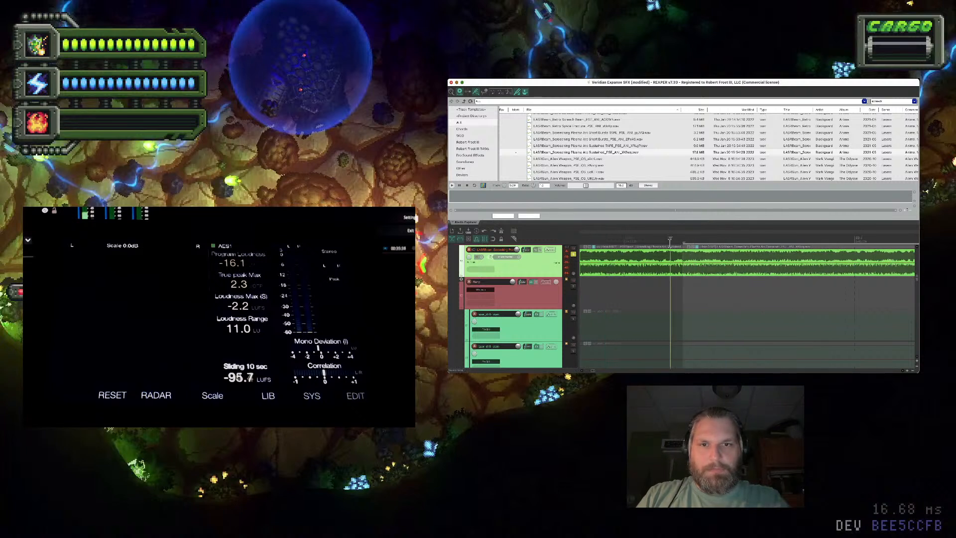
pyautogui.moveTo(706, 268); pyautogui.dragTo(718, 270)
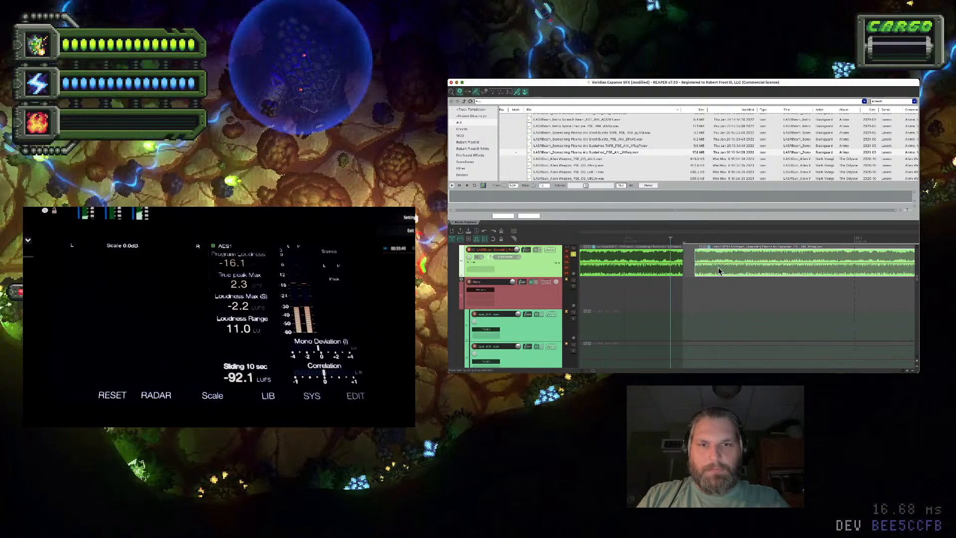
pyautogui.hotkey('ctrl', 'z')
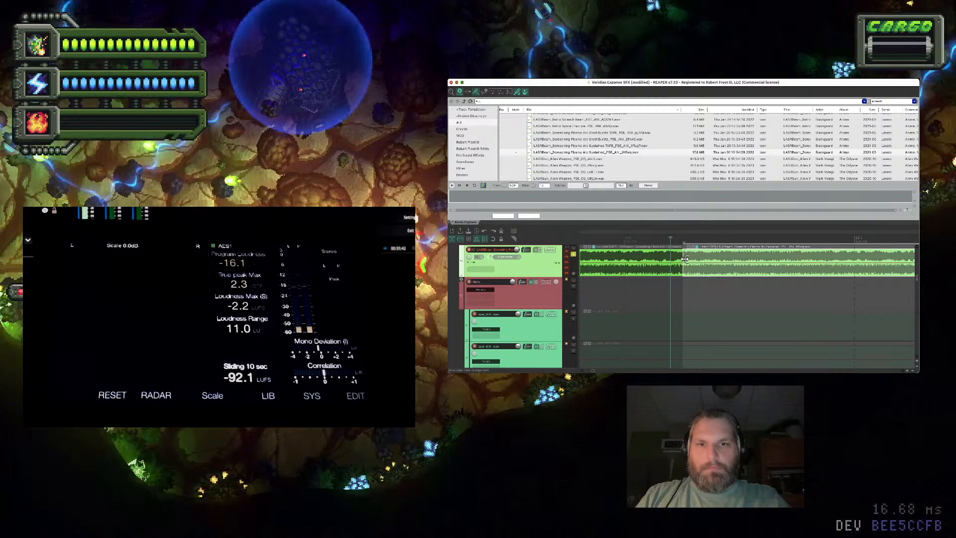
# Duplicate the middle section of the plasma arc so the copy follows directly after it
pyautogui.scroll(-5, 685, 258)
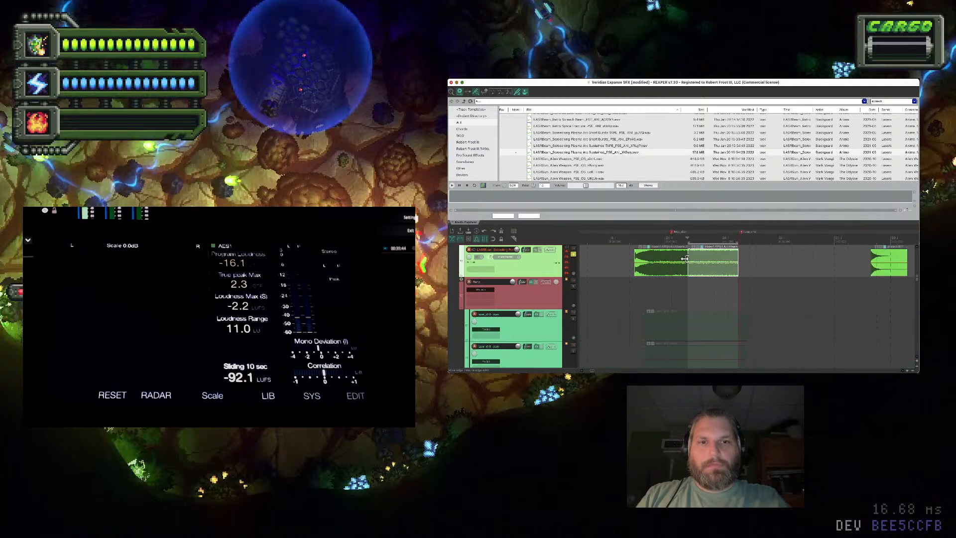
pyautogui.hotkey('ctrl', 'd')
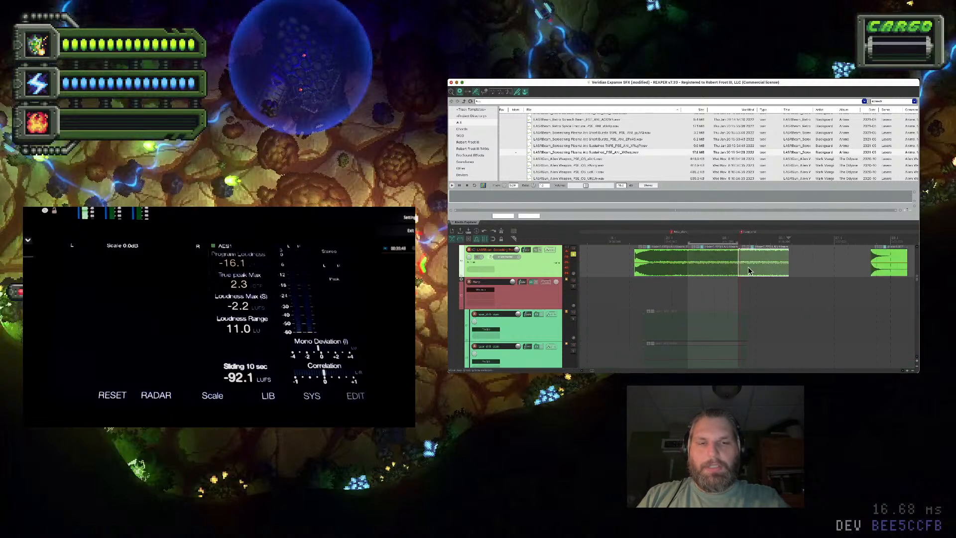
pyautogui.scroll(4, 748, 268)
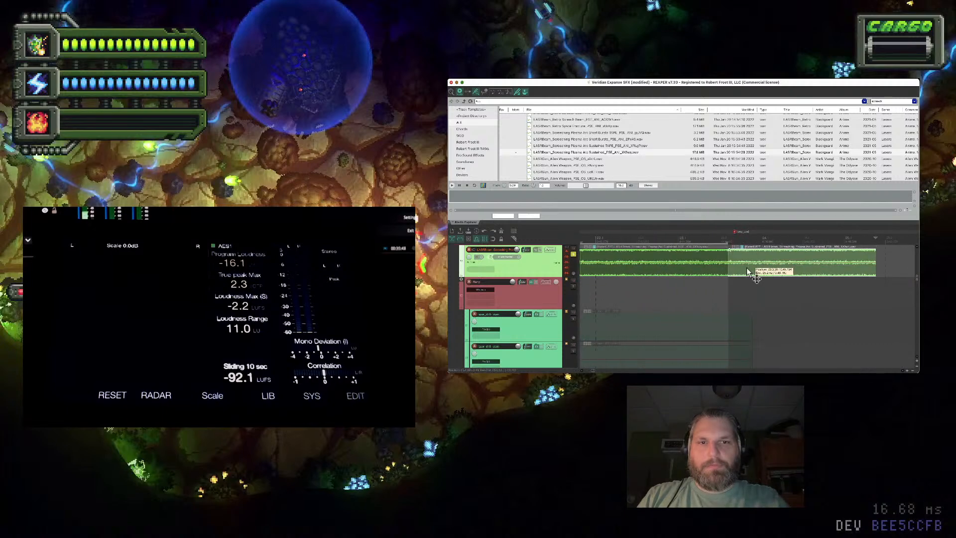
pyautogui.hscroll(1, 575, 265)
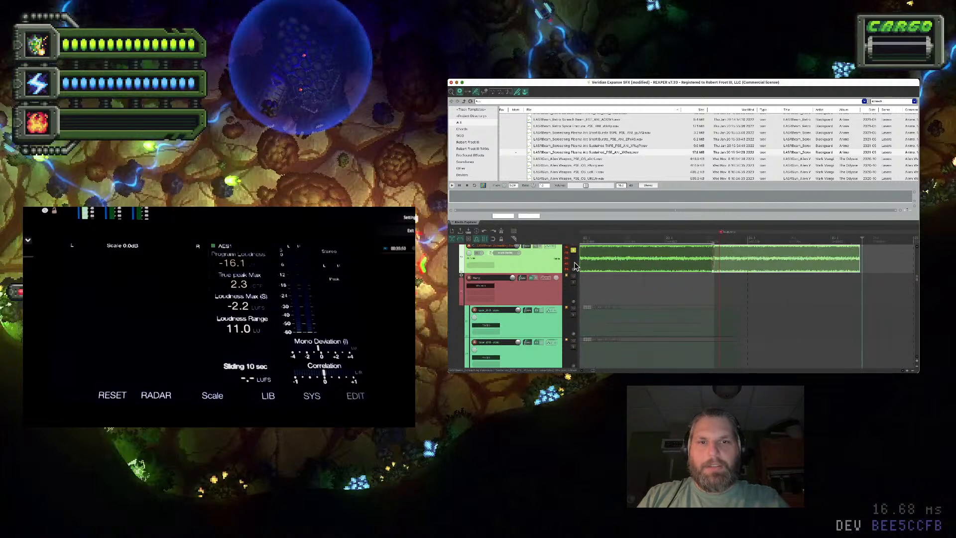
pyautogui.scroll(3, 630, 281)
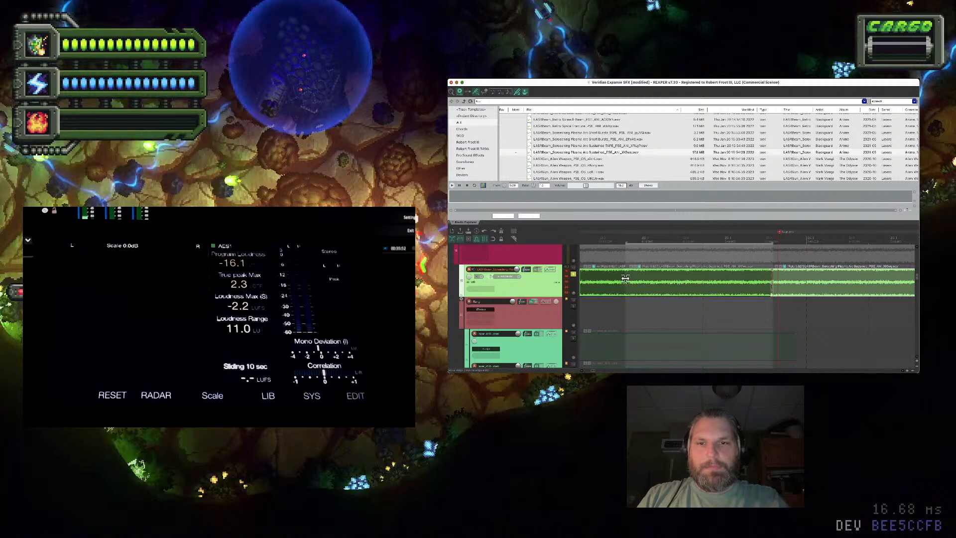
# Select the middle section together with its copy and play across the joint between them
pyautogui.click(656, 279)
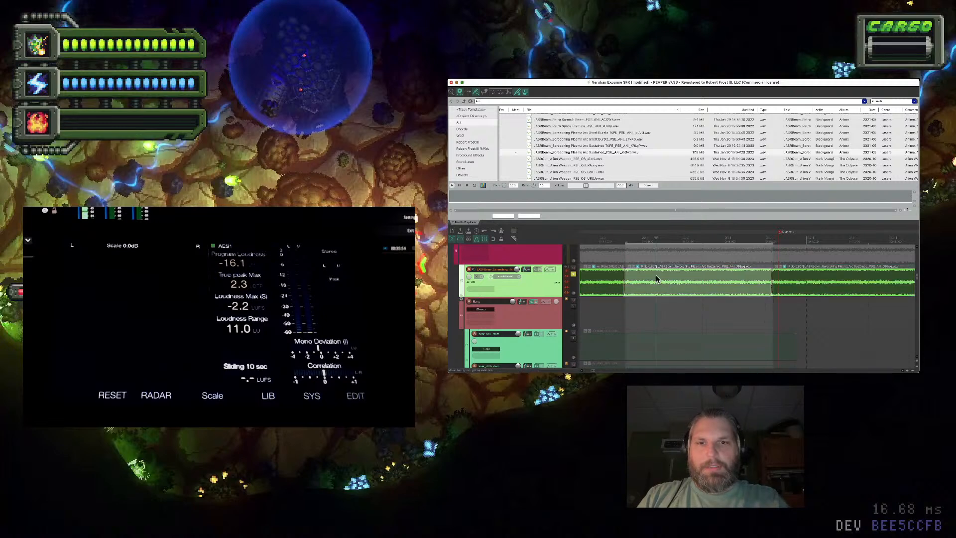
pyautogui.scroll(-3, 817, 283)
pyautogui.rightClick(824, 281)
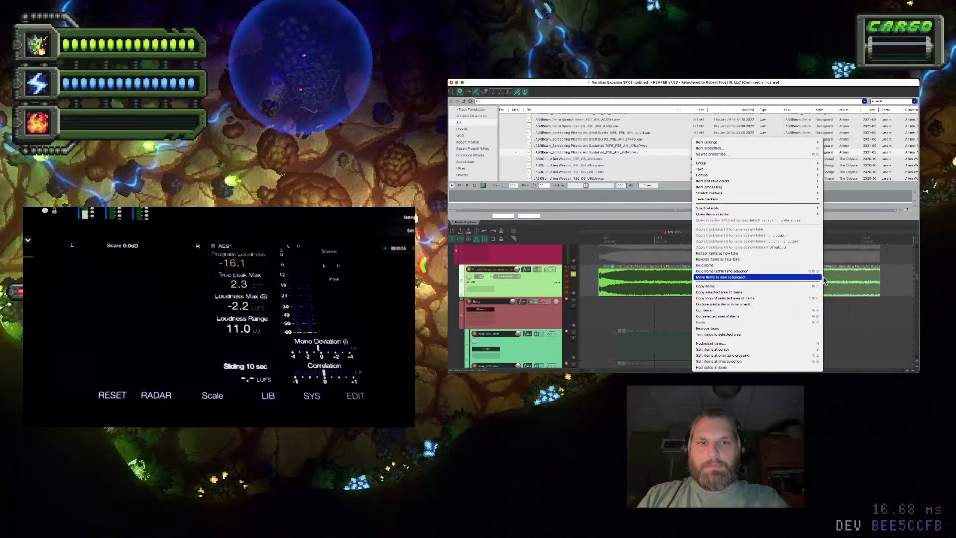
pyautogui.click(842, 274)
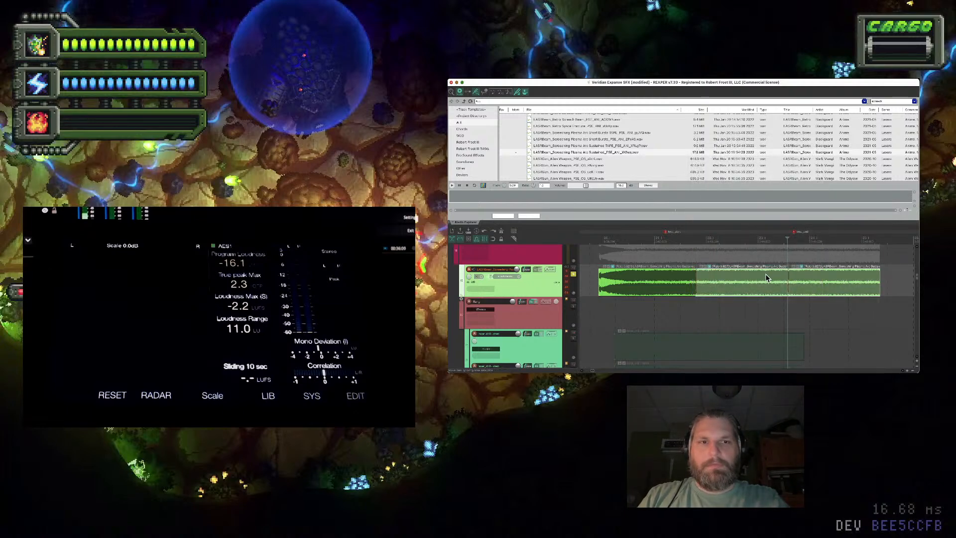
pyautogui.press('space')
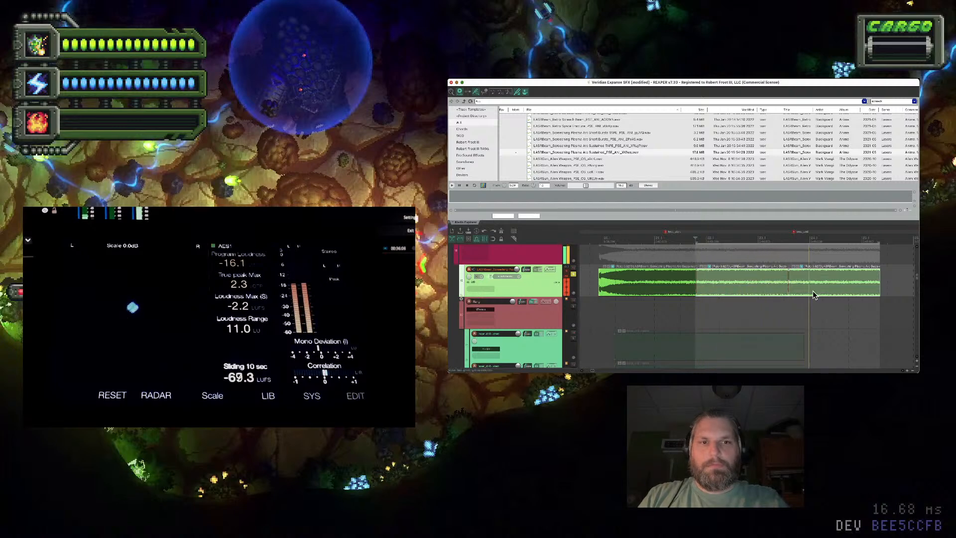
# Try a wider crossfade between the middle section and its copy, and delete the copy
pyautogui.scroll(2, 813, 294)
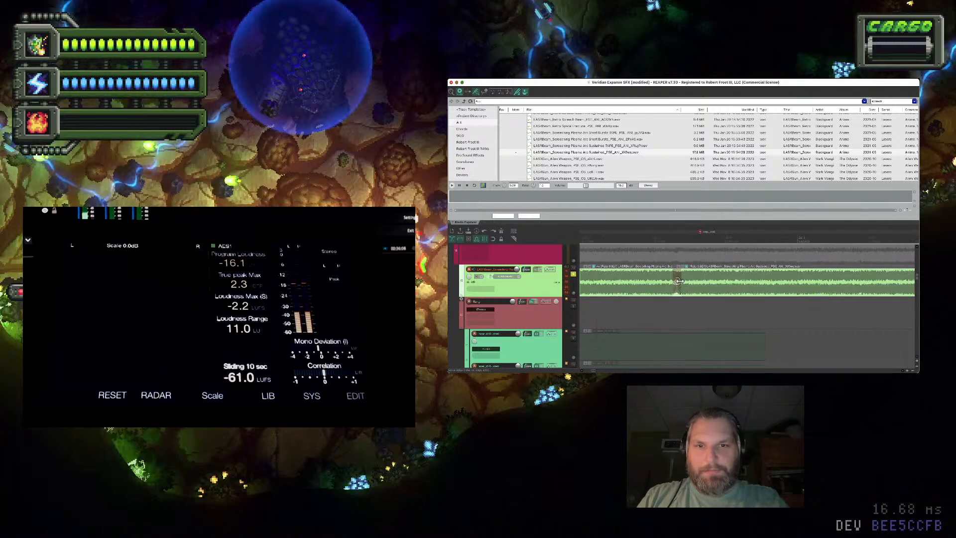
pyautogui.moveTo(678, 281); pyautogui.dragTo(691, 279)
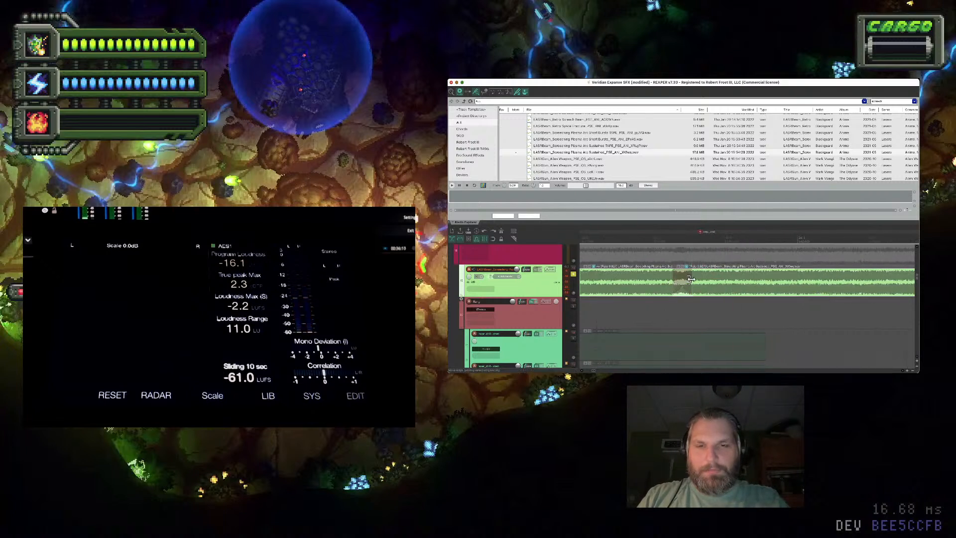
pyautogui.scroll(-4, 691, 279)
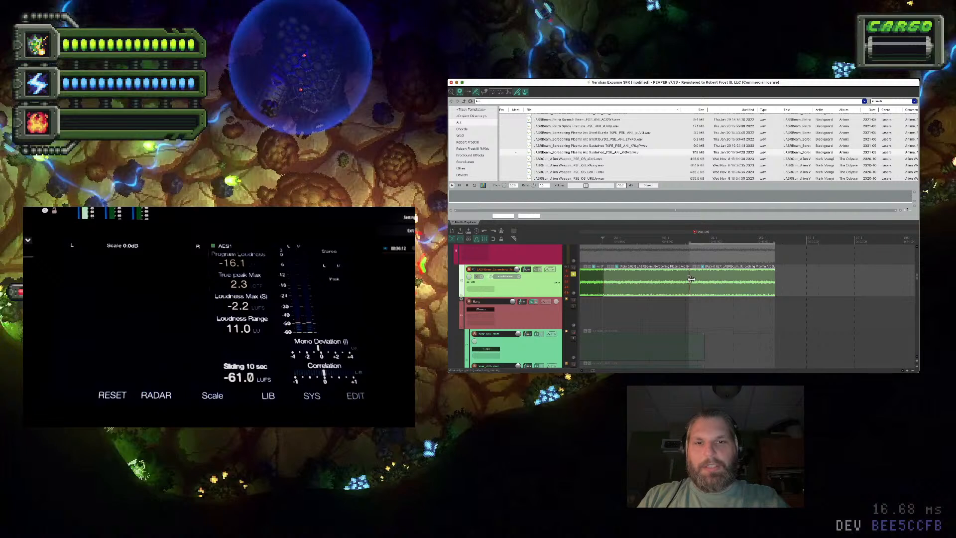
pyautogui.click(691, 279)
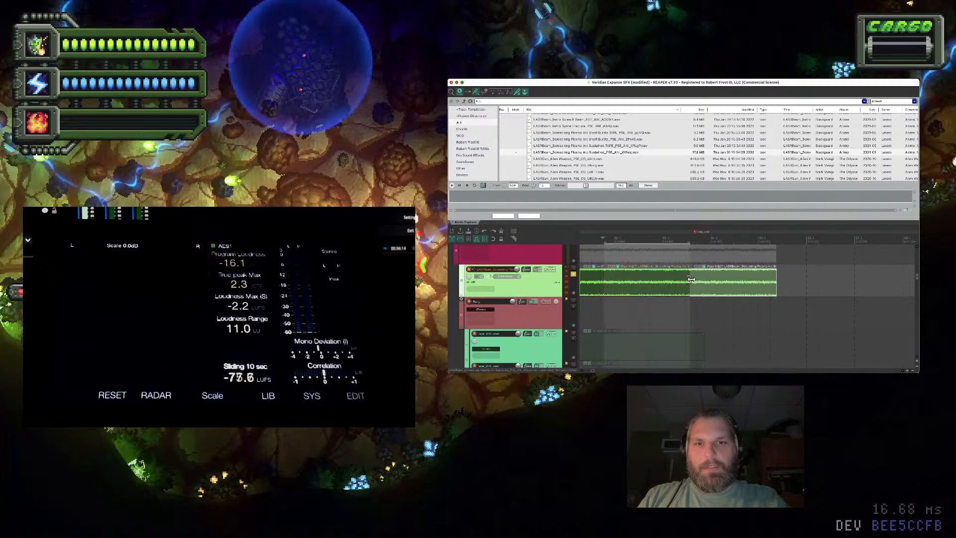
pyautogui.press('Delete')
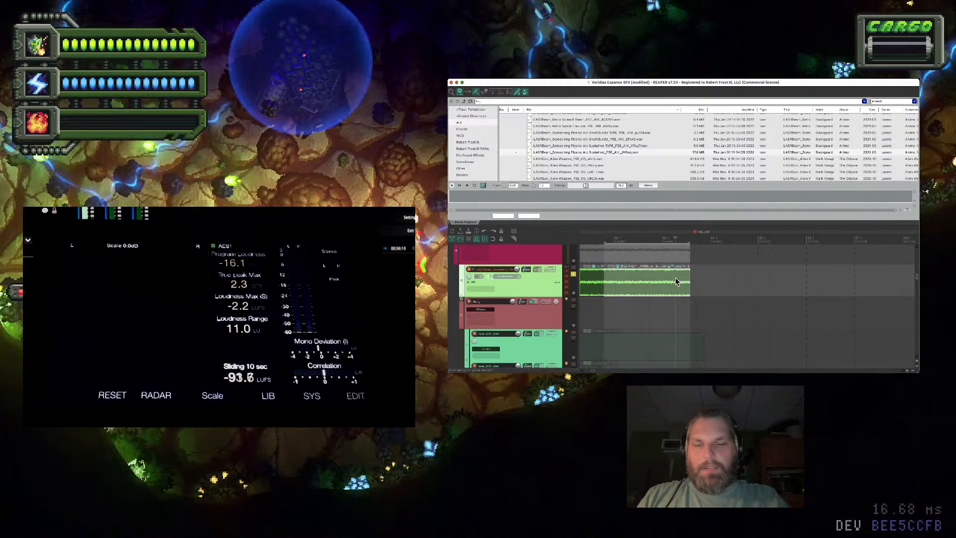
# Move a short slice split from the end of the middle section to its front and crossfade it into the rest
pyautogui.hscroll(-3, 675, 282)
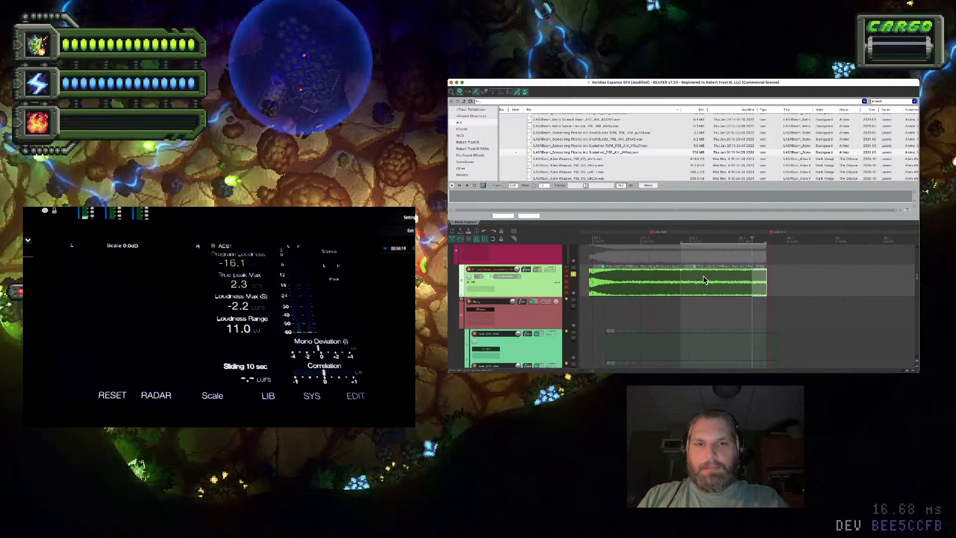
pyautogui.moveTo(703, 279)
pyautogui.mouseDown()
pyautogui.moveTo(802, 274)
pyautogui.moveTo(711, 290)
pyautogui.mouseUp()
pyautogui.scroll(4, 711, 289)
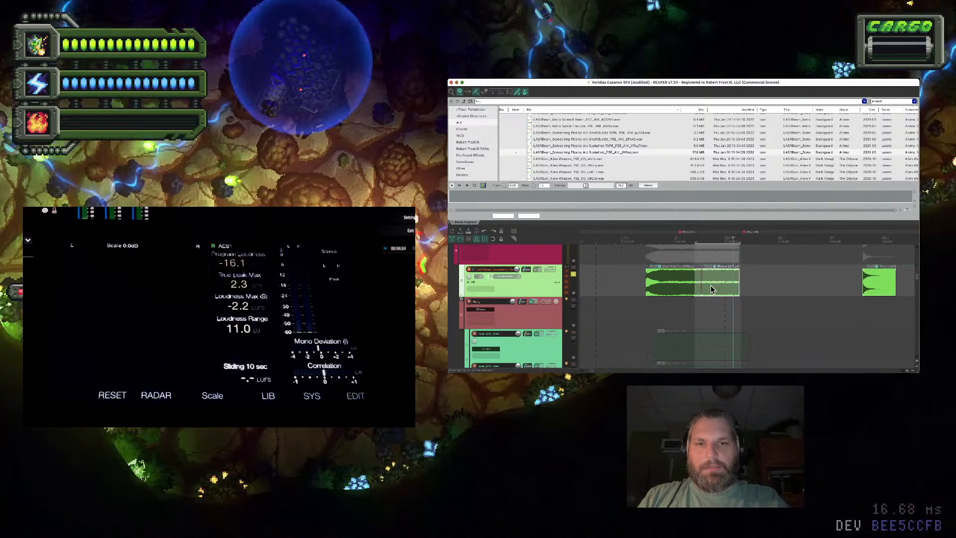
pyautogui.scroll(2, 710, 290)
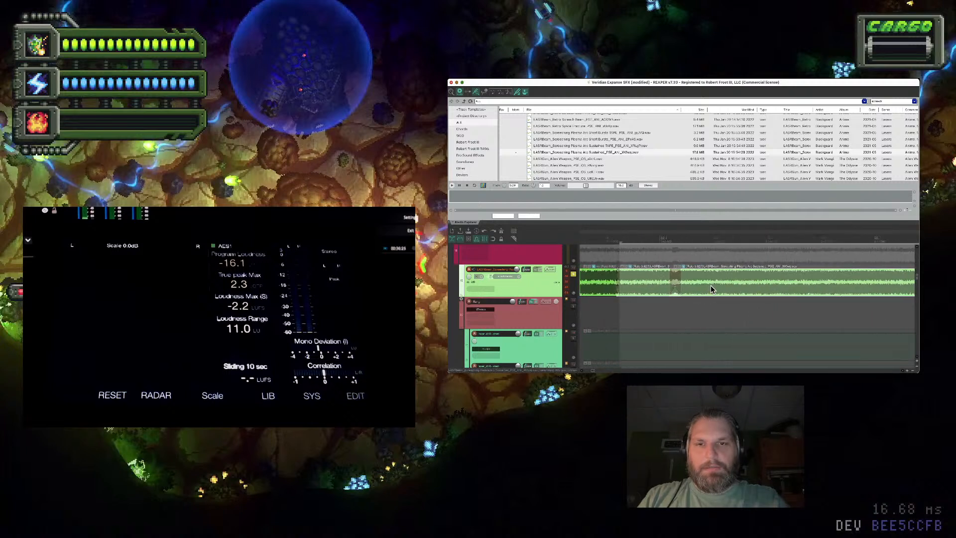
# Fit the time selection to the rearranged middle section and play it to check the loop
pyautogui.press('space')
pyautogui.scroll(-3, 720, 280)
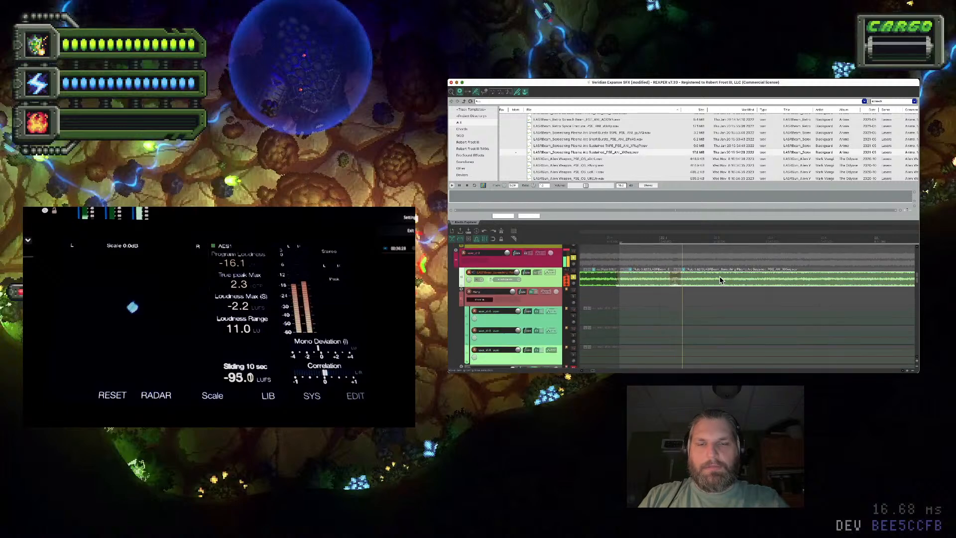
pyautogui.scroll(-3, 720, 280)
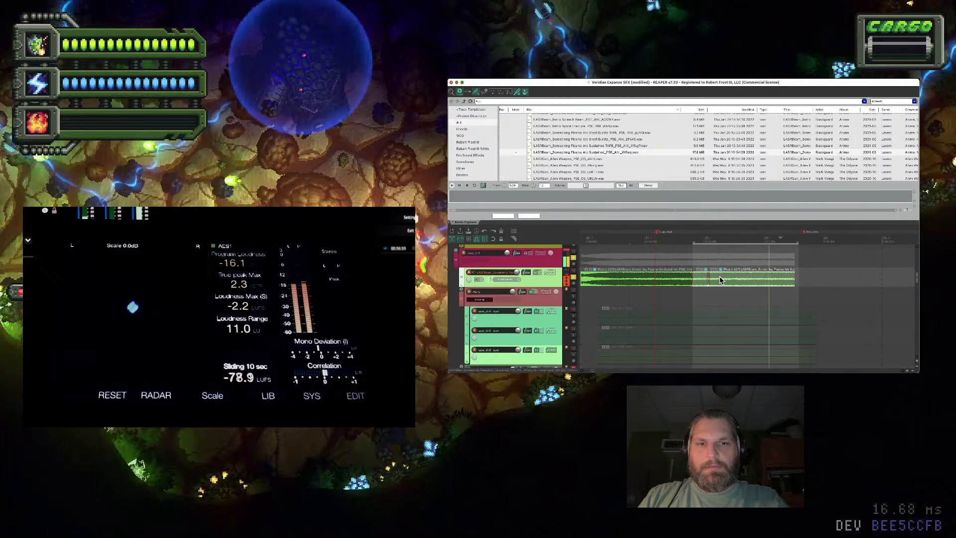
pyautogui.click(756, 280)
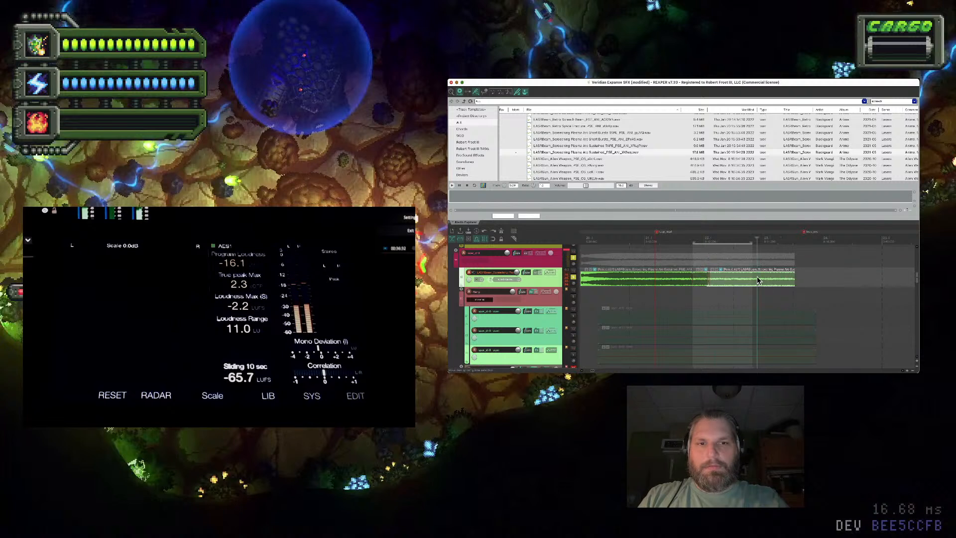
pyautogui.click(698, 277)
pyautogui.press('space')
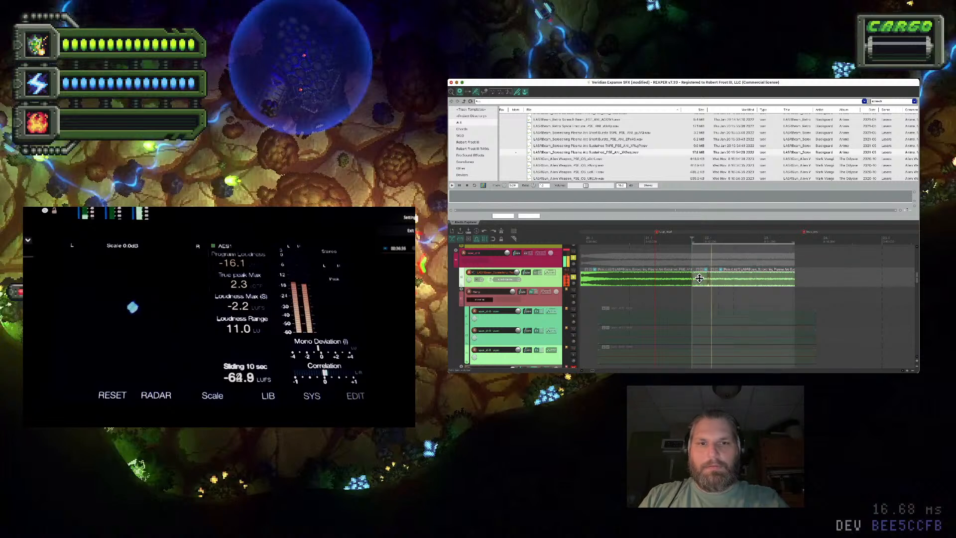
pyautogui.scroll(1, 700, 277)
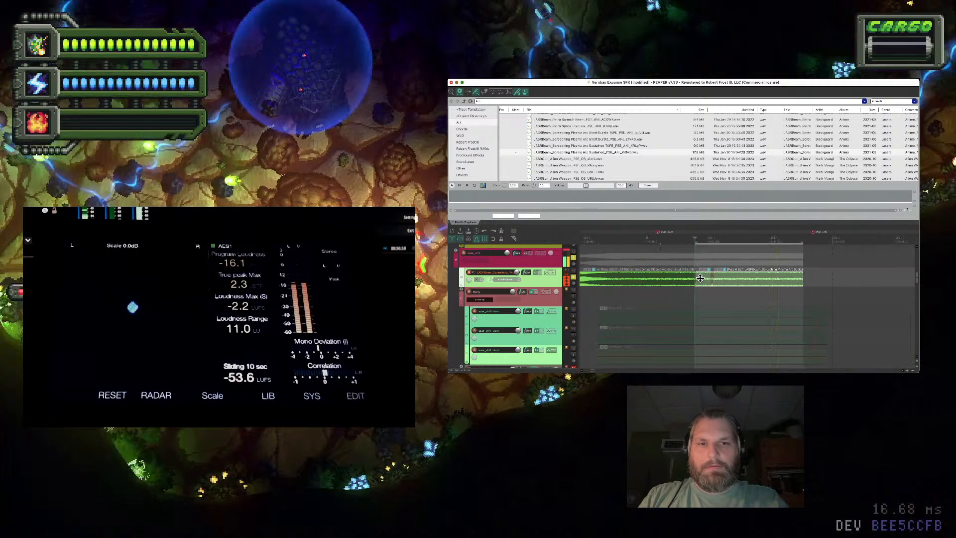
# Select the rearranged middle section of the plasma arc recording and run the LOOPMAKER script on it
pyautogui.scroll(3, 700, 278)
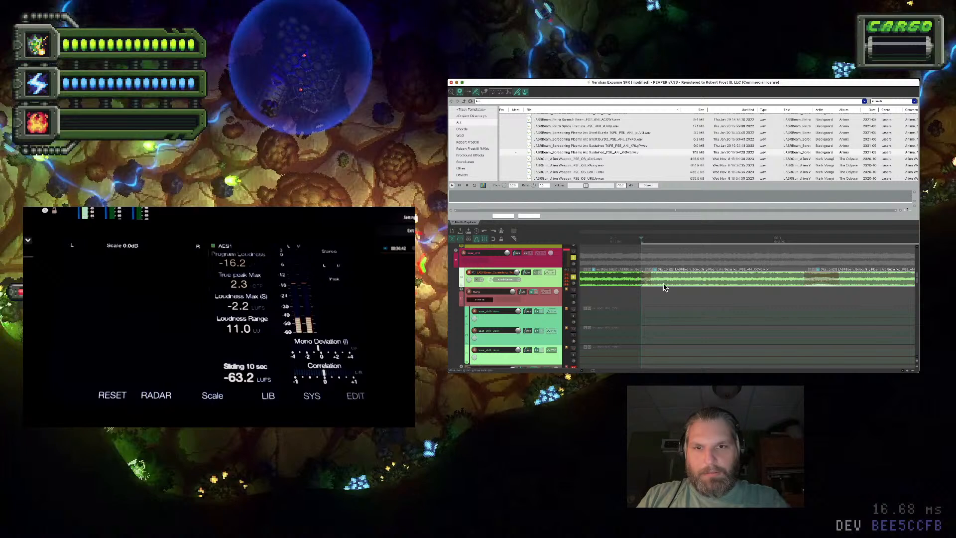
pyautogui.scroll(-4, 666, 287)
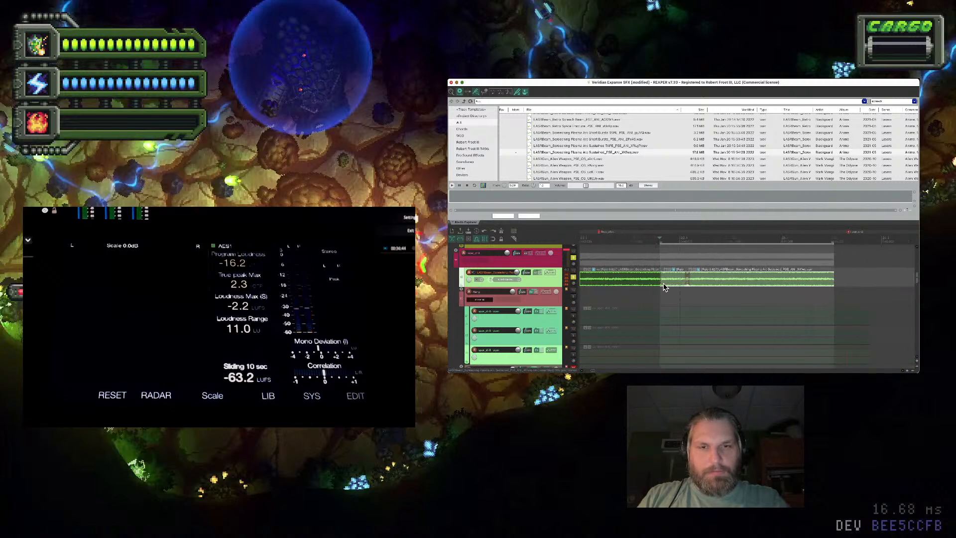
pyautogui.scroll(-5, 667, 286)
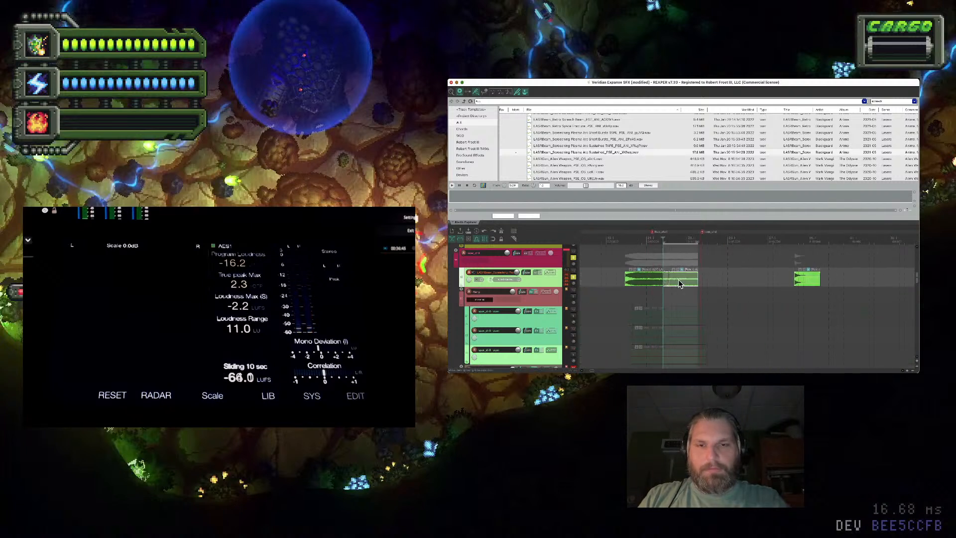
pyautogui.click(678, 284)
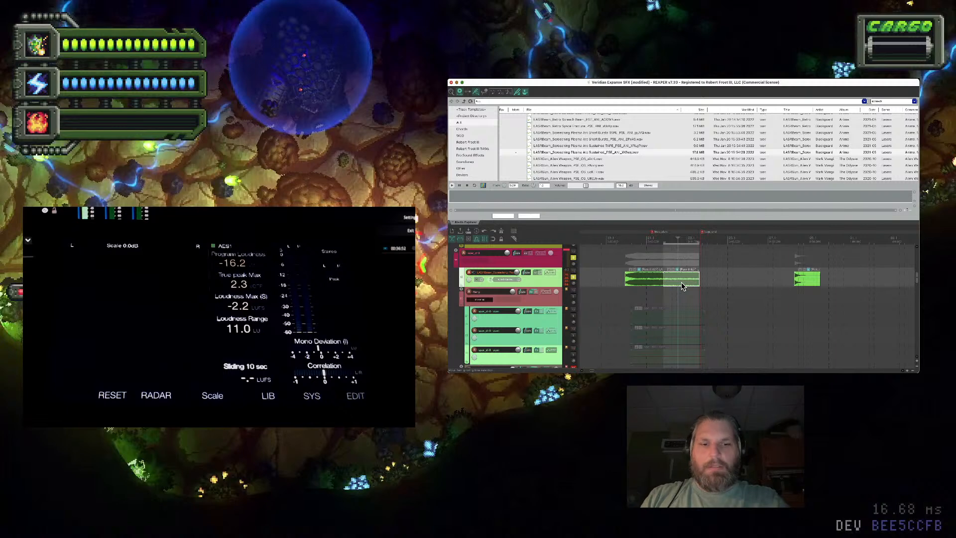
pyautogui.press('?')
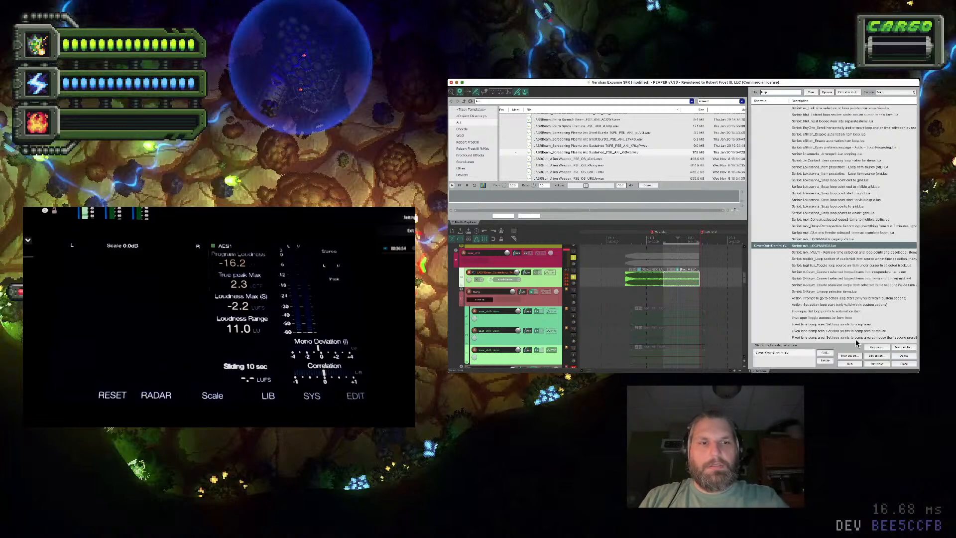
pyautogui.click(850, 364)
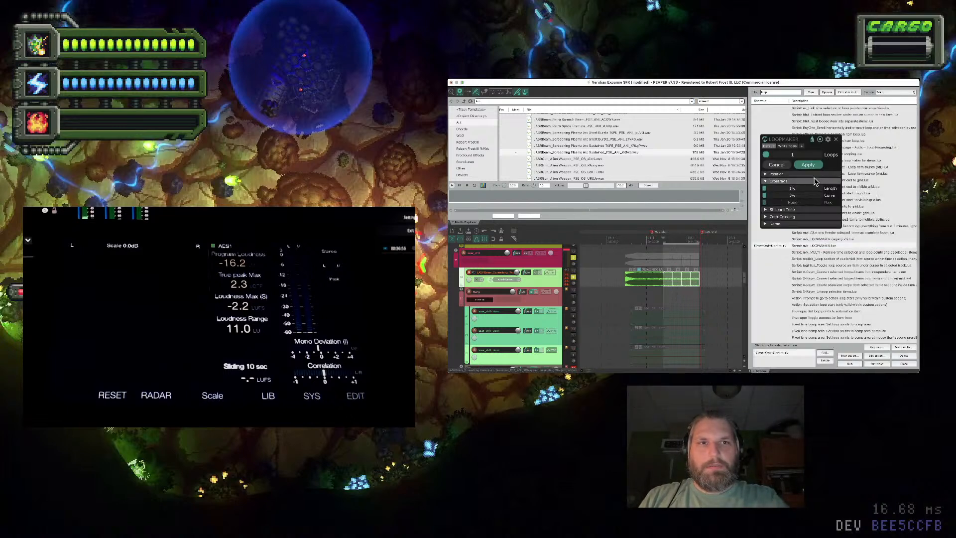
# Try a LOOPMAKER loop of the middle section with a 1% crossfade length, apply it and play the result
pyautogui.moveTo(765, 155); pyautogui.dragTo(773, 158)
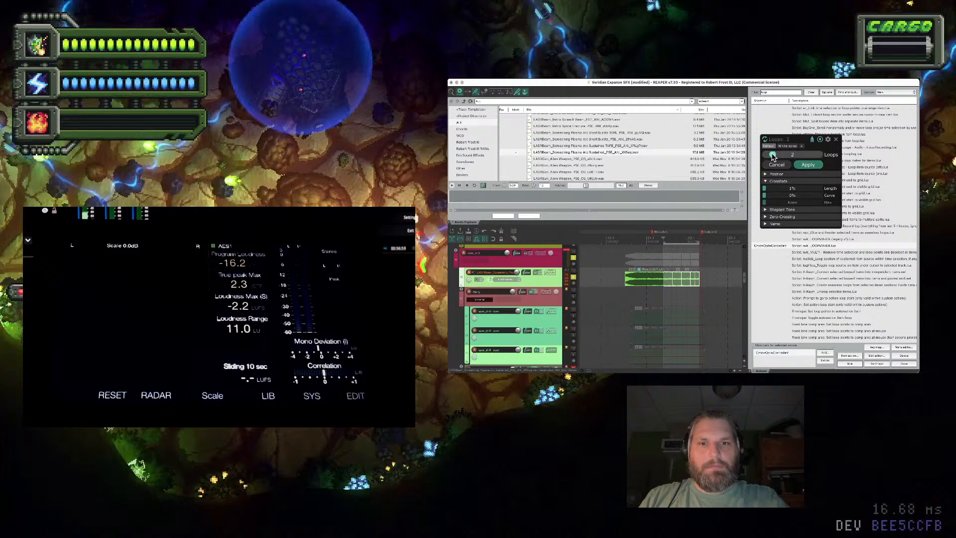
pyautogui.click(810, 167)
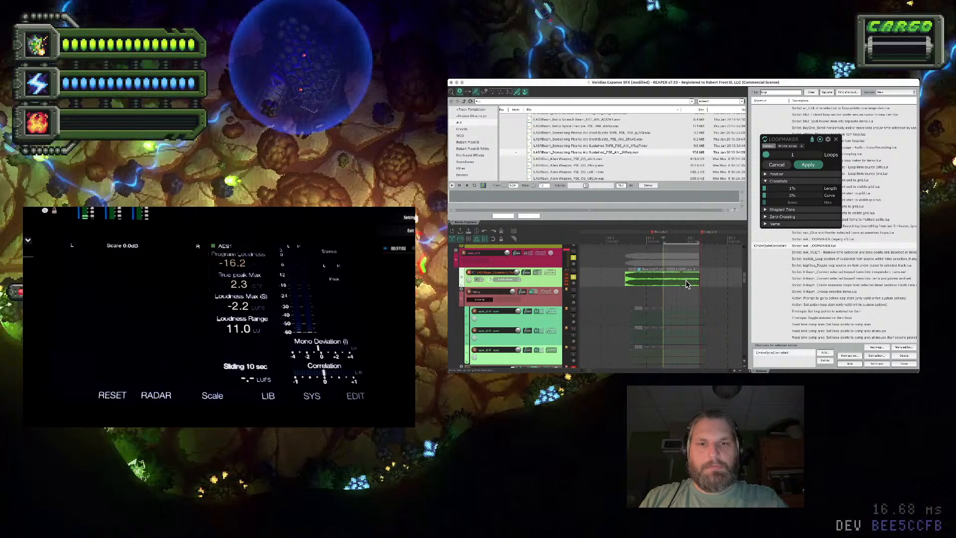
pyautogui.press('space')
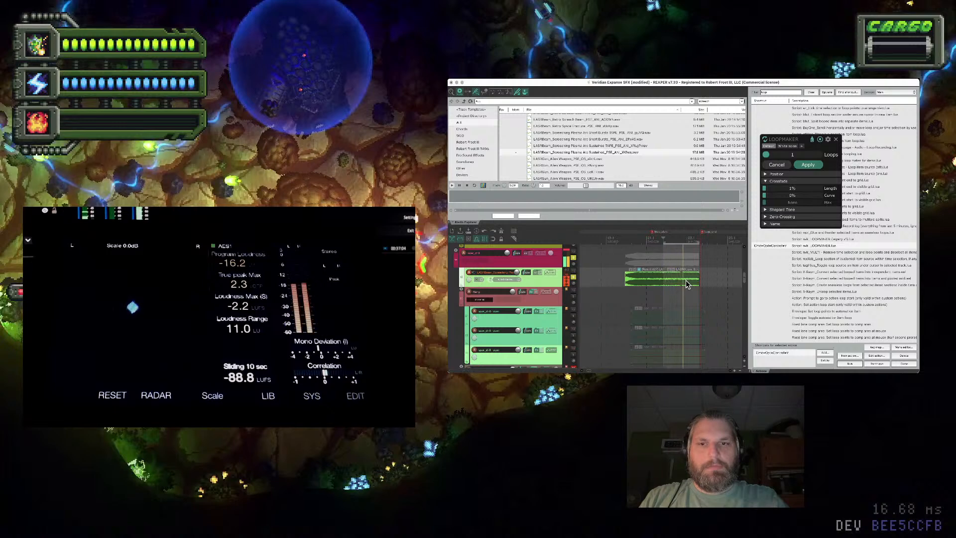
pyautogui.click(717, 291)
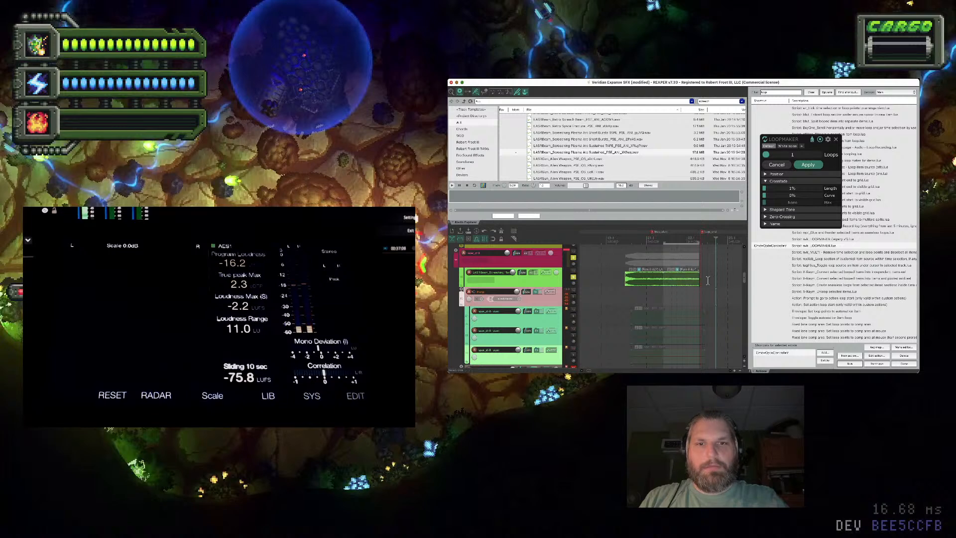
# Try the White noise preset and a longer crossfade on the middle section, with the loop count at 1
pyautogui.click(681, 279)
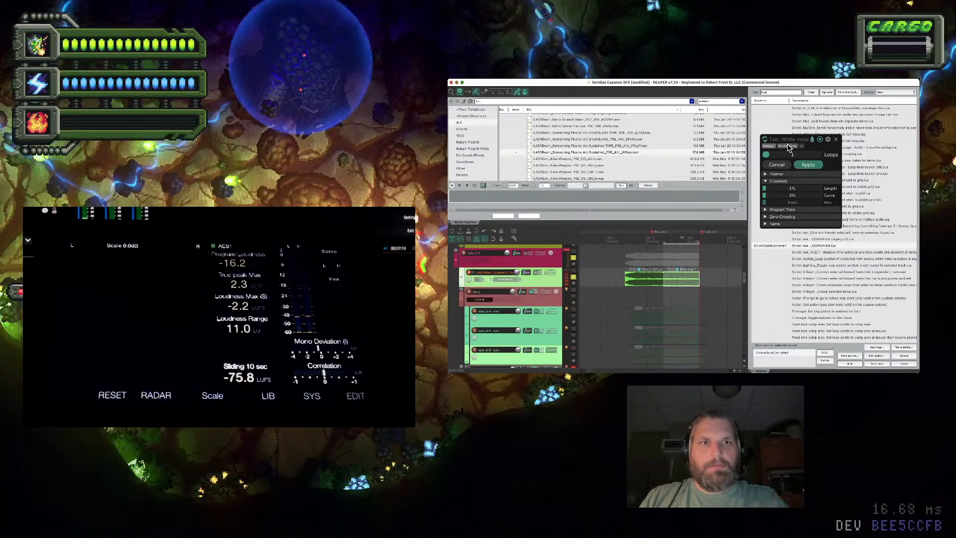
pyautogui.click(787, 147)
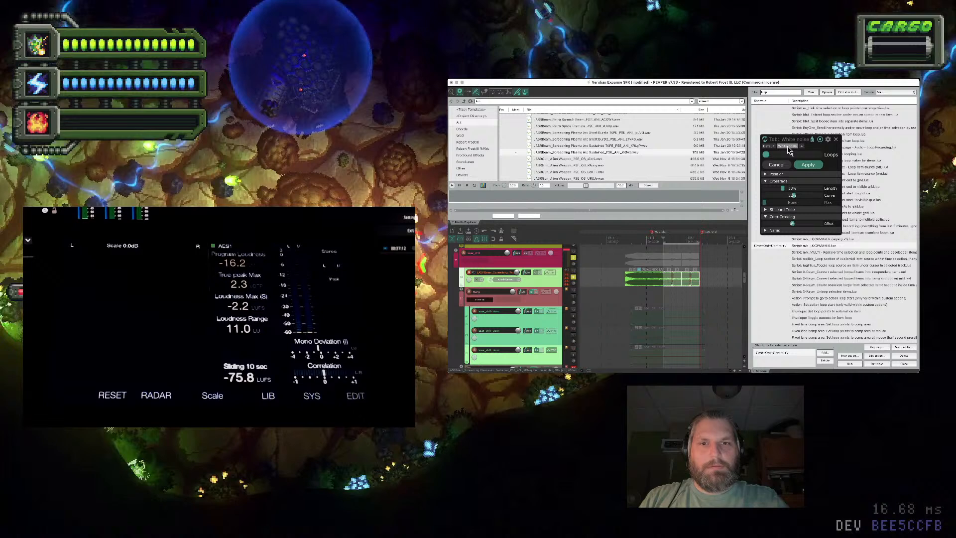
pyautogui.click(788, 191)
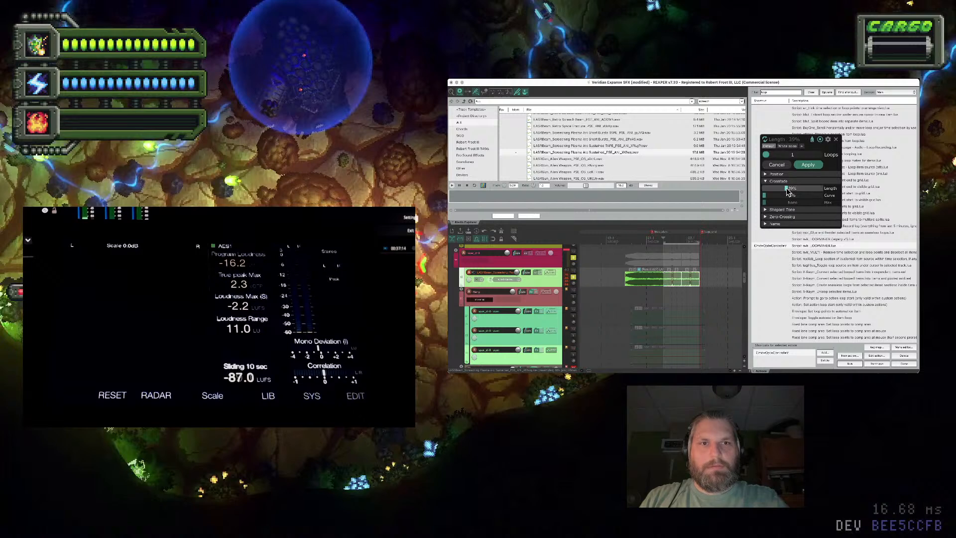
pyautogui.moveTo(763, 195); pyautogui.dragTo(807, 199)
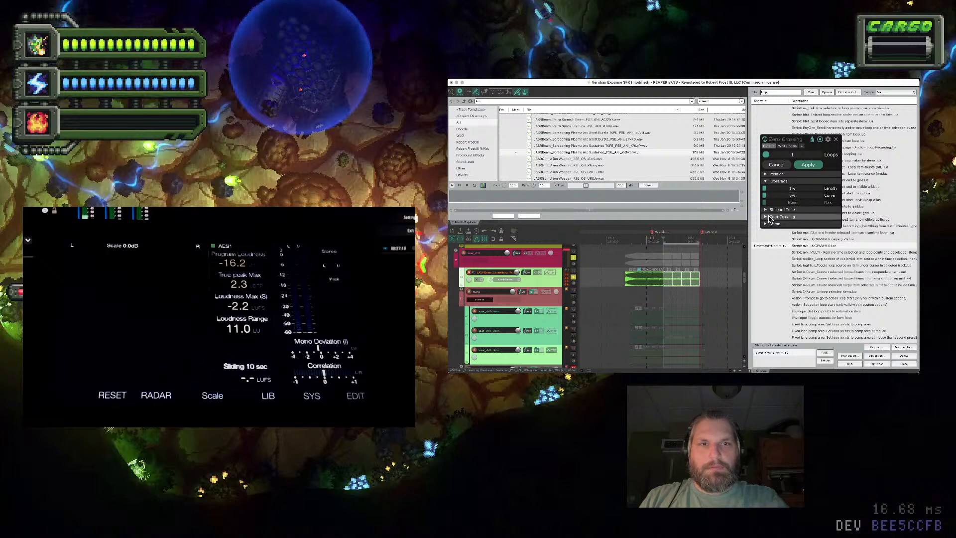
pyautogui.moveTo(766, 154); pyautogui.dragTo(725, 159)
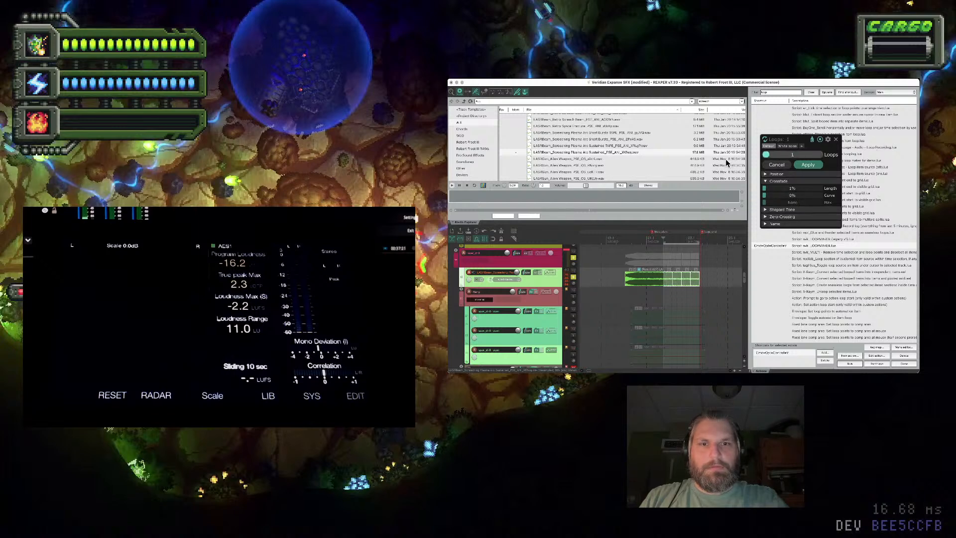
# Switch the loop to Shepard Tone with a slight pitch shift and play the preview
pyautogui.click(767, 211)
pyautogui.moveTo(770, 217); pyautogui.dragTo(790, 214)
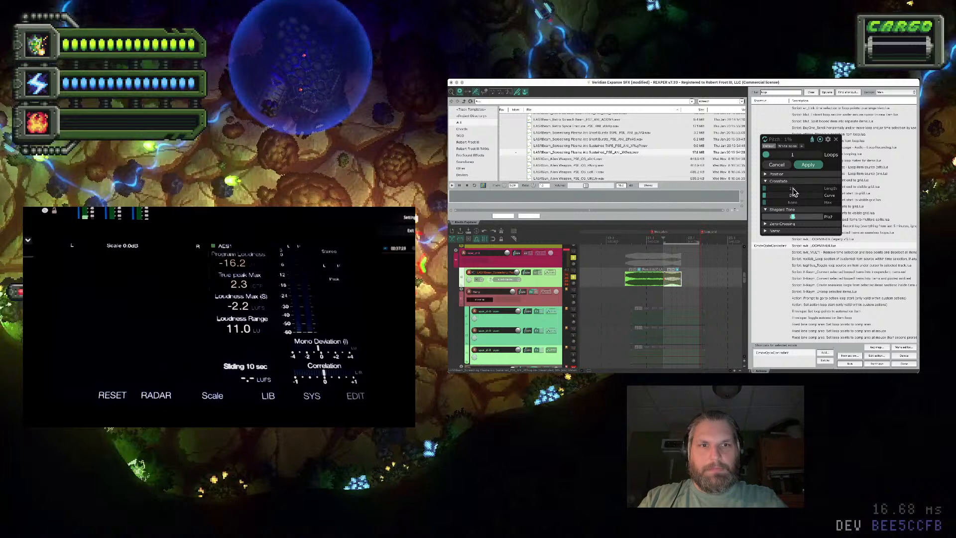
pyautogui.press('space')
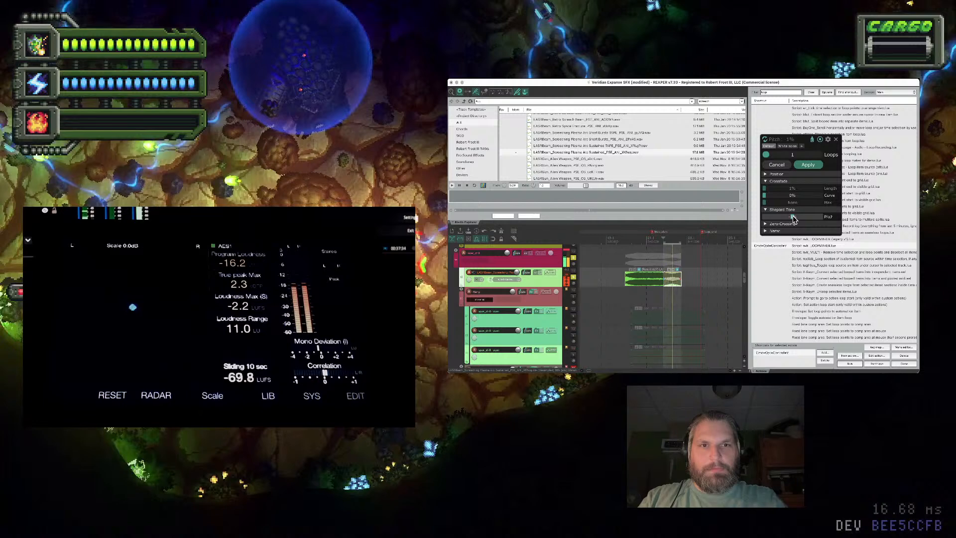
pyautogui.click(675, 288)
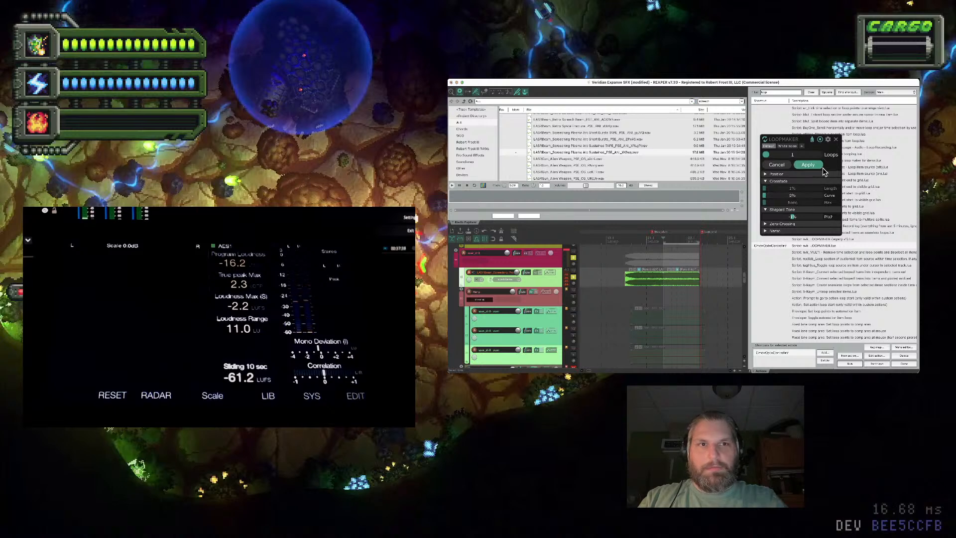
# Try a Shepard Tone pitch of -7% while playing the preview, and bring the pitch back close to zero
pyautogui.moveTo(793, 219); pyautogui.dragTo(794, 221)
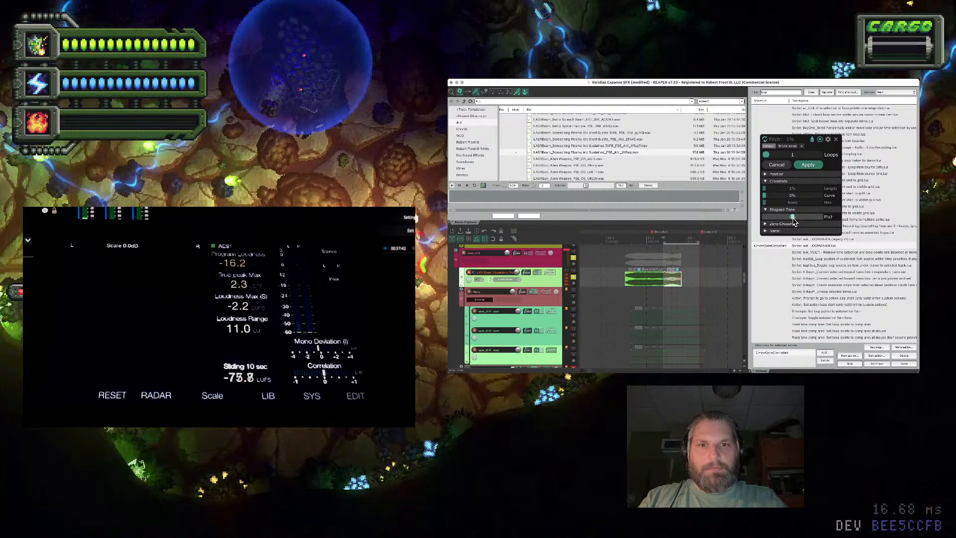
pyautogui.moveTo(796, 222); pyautogui.dragTo(790, 221)
pyautogui.press('space')
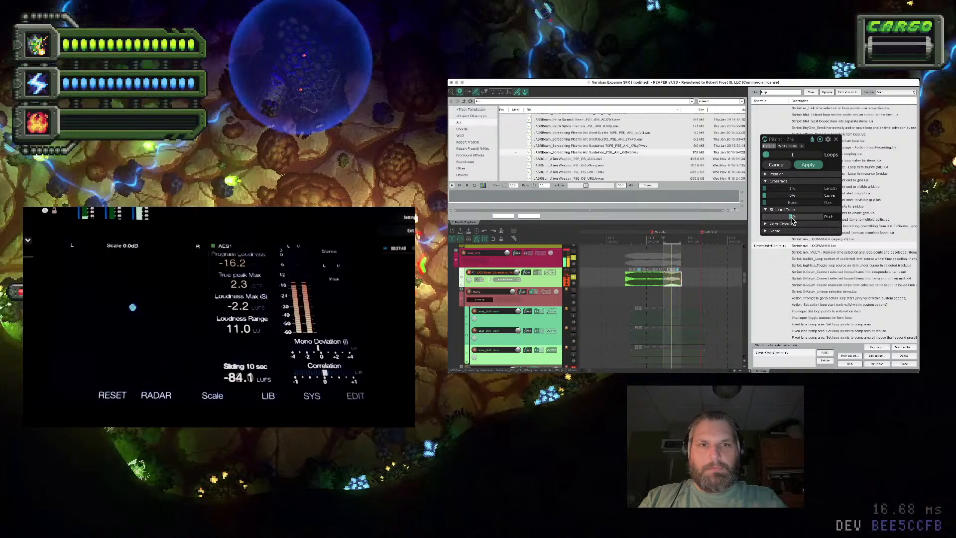
pyautogui.moveTo(790, 221); pyautogui.dragTo(794, 221)
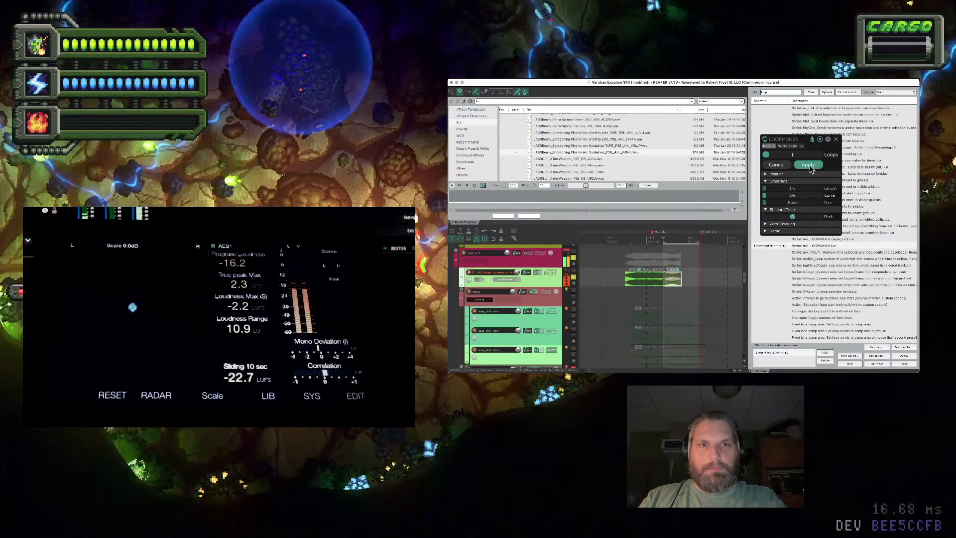
# Try applying the Shepard Tone with the loop count at 1, and examine the resulting middle section up close
pyautogui.click(792, 158)
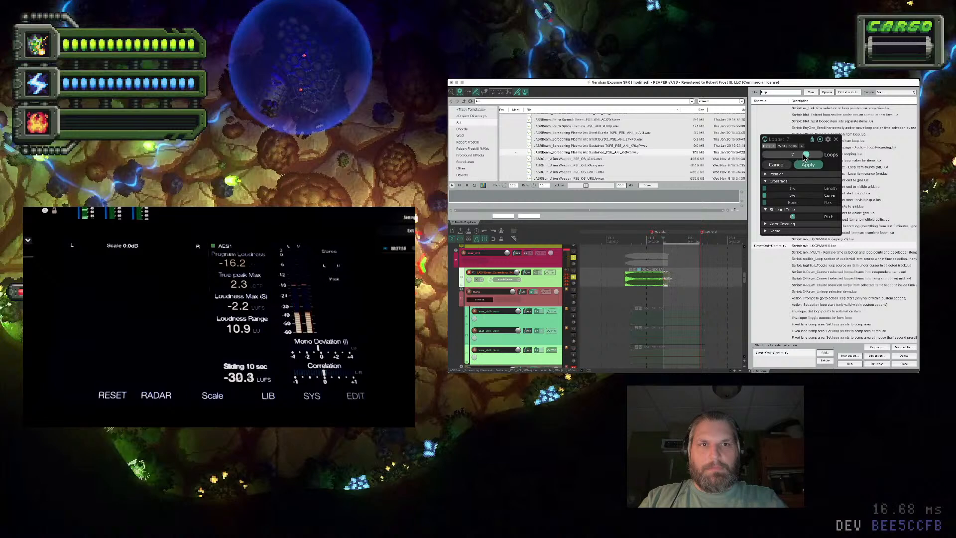
pyautogui.moveTo(787, 158); pyautogui.dragTo(765, 165)
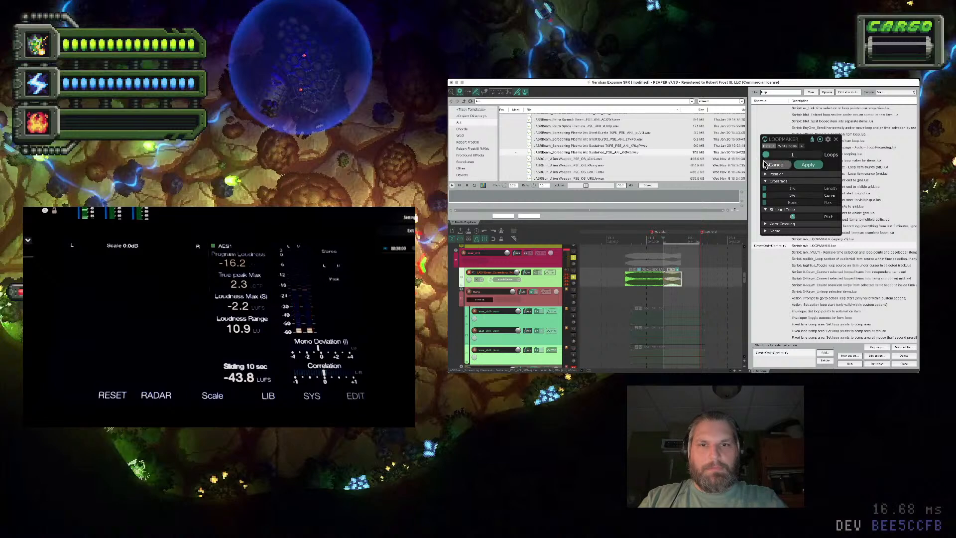
pyautogui.click(808, 165)
pyautogui.click(682, 288)
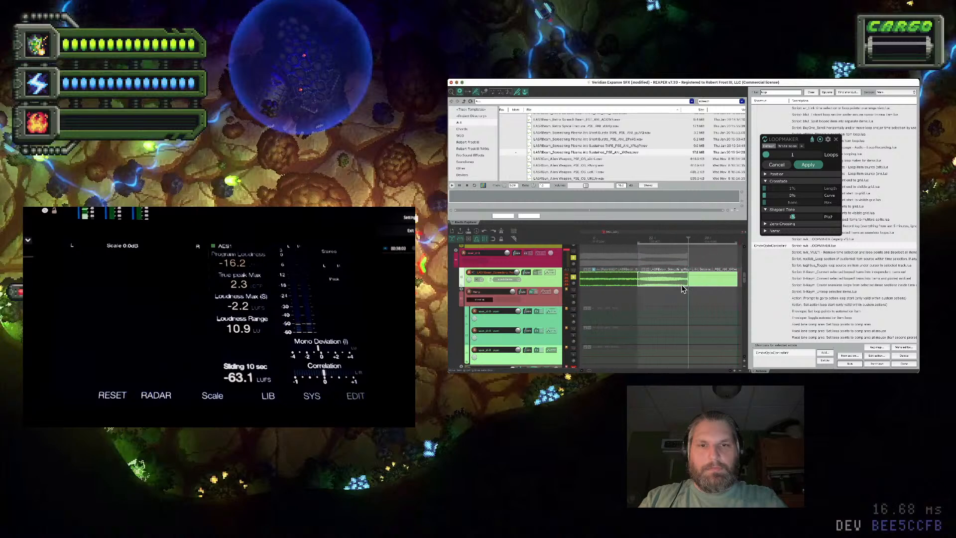
pyautogui.keyDown('ctrl'); pyautogui.click(683, 288); pyautogui.keyUp('ctrl')
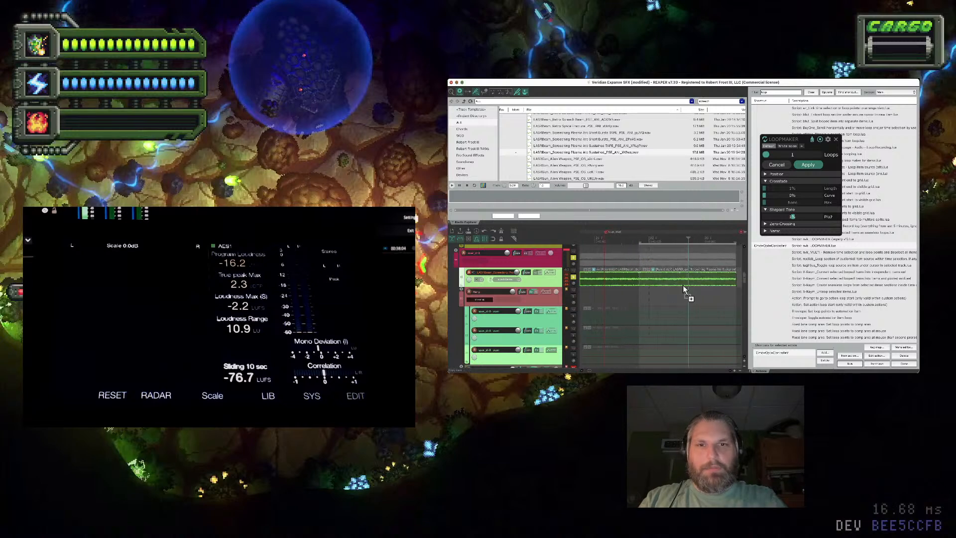
pyautogui.click(683, 288)
pyautogui.scroll(-3, 683, 287)
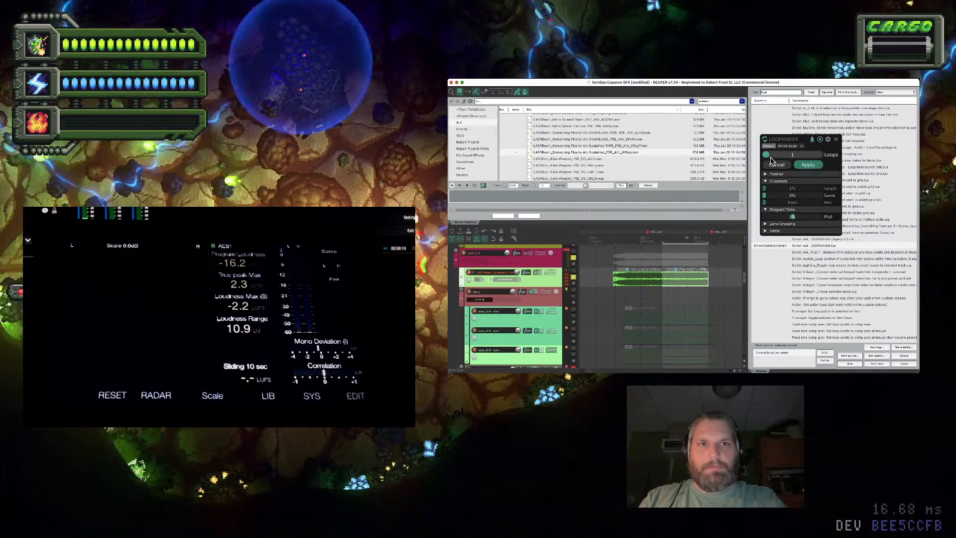
# Preview the single Shepard Tone loop on the middle section again and undo the latest changes
pyautogui.moveTo(766, 155); pyautogui.dragTo(767, 159)
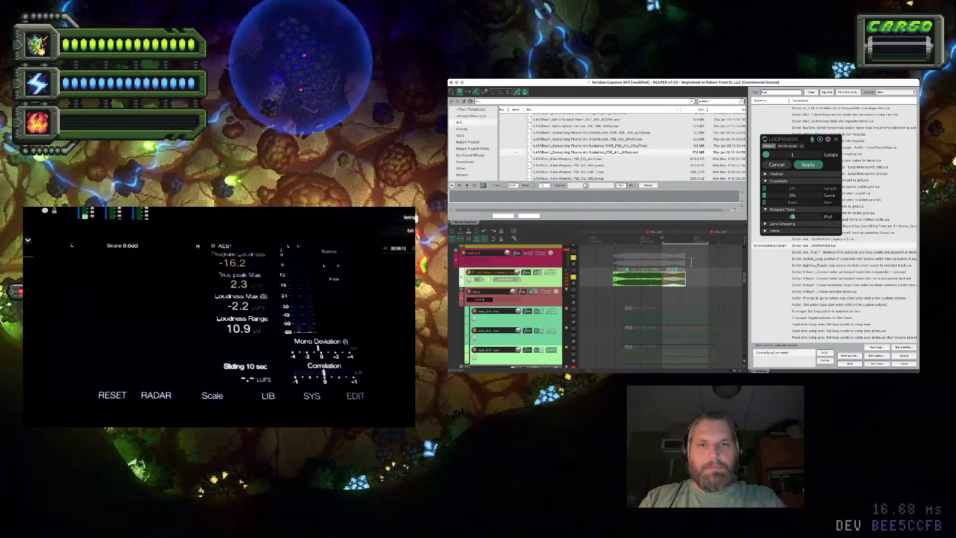
pyautogui.click(673, 280)
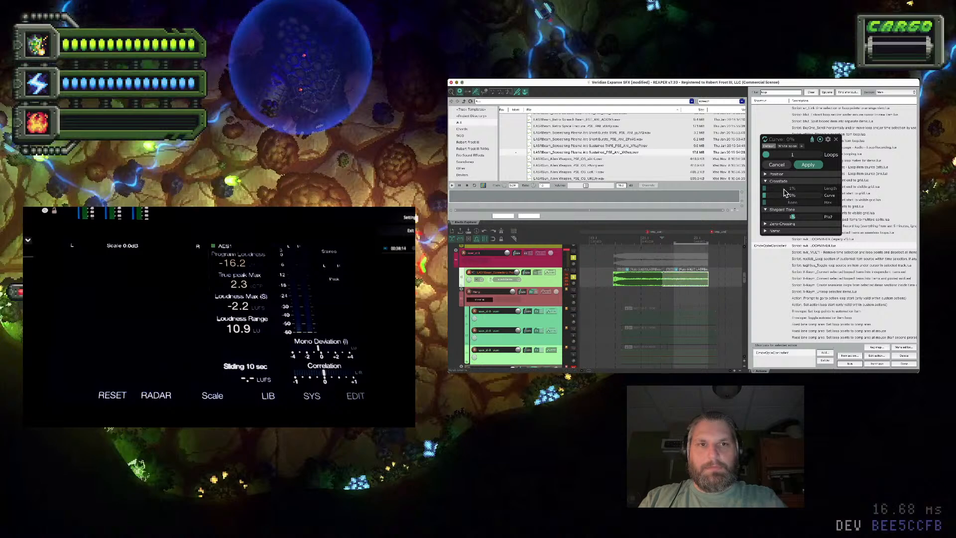
pyautogui.press('super+z')
pyautogui.press('super+z')
pyautogui.press('super+z')
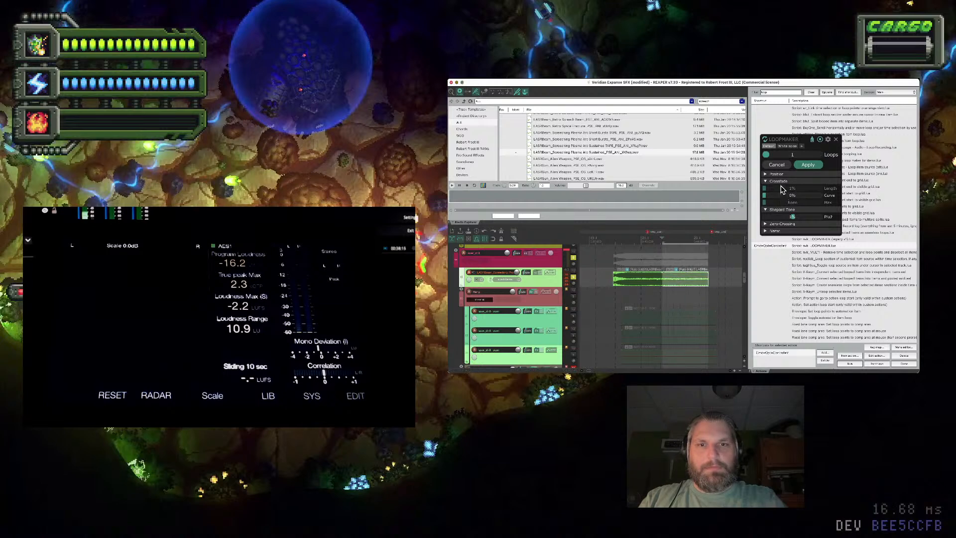
# Apply the single Shepard Tone loop to the middle section, inspect its end up close and play it
pyautogui.click(794, 218)
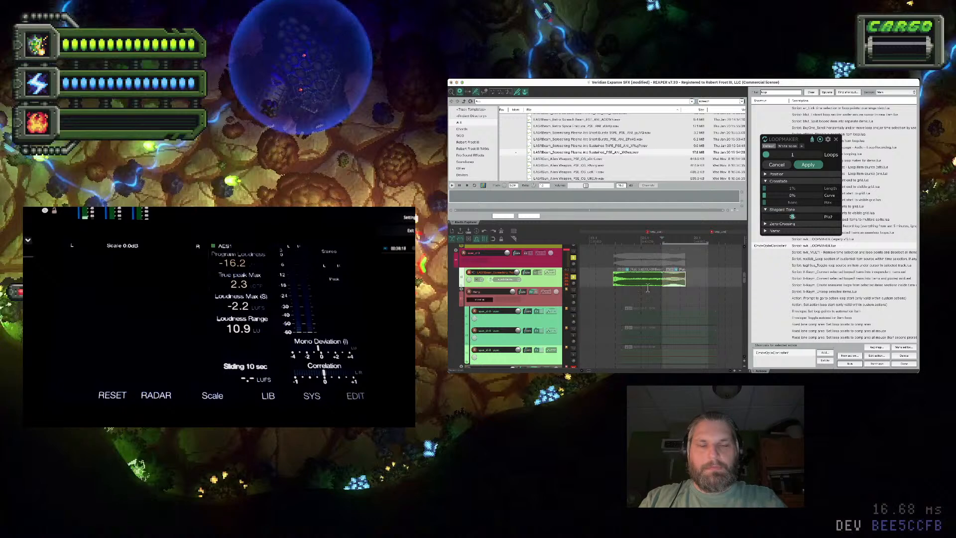
pyautogui.click(809, 166)
pyautogui.scroll(3, 687, 286)
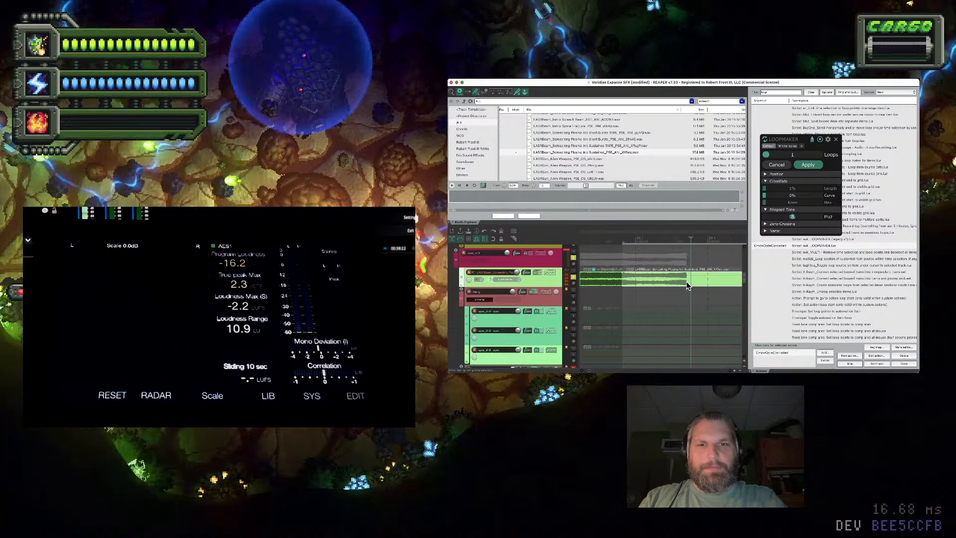
pyautogui.scroll(3, 685, 280)
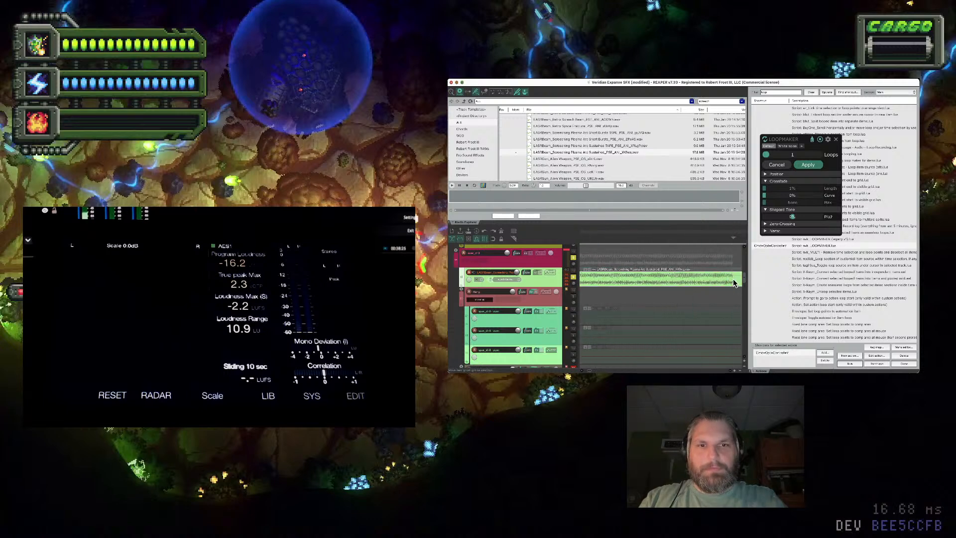
pyautogui.scroll(3, 734, 283)
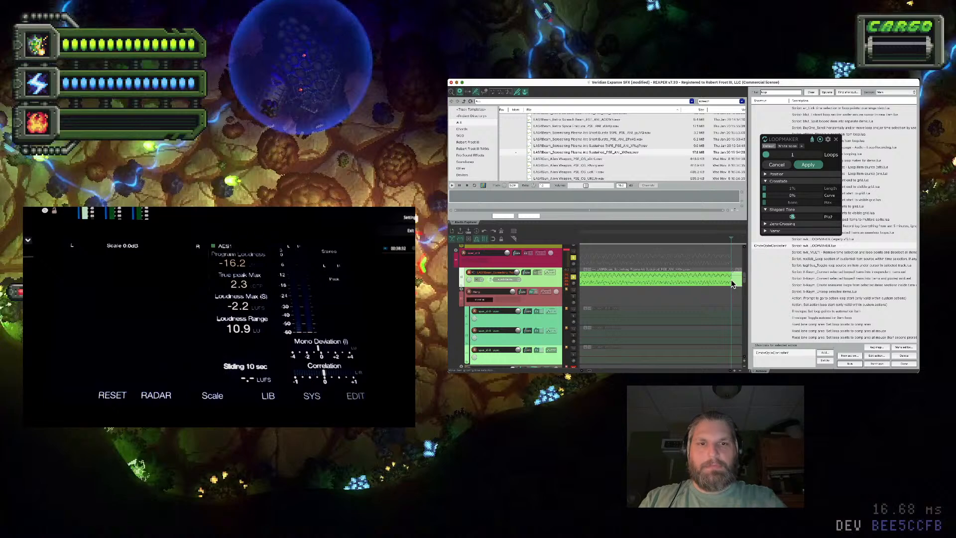
pyautogui.scroll(-3, 731, 279)
pyautogui.scroll(-5, 731, 279)
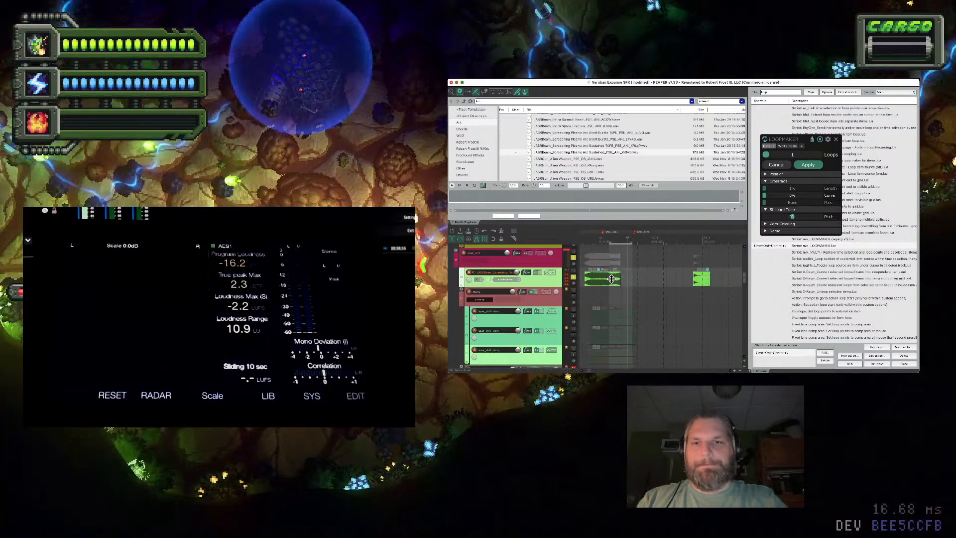
pyautogui.click(612, 278)
pyautogui.press('space')
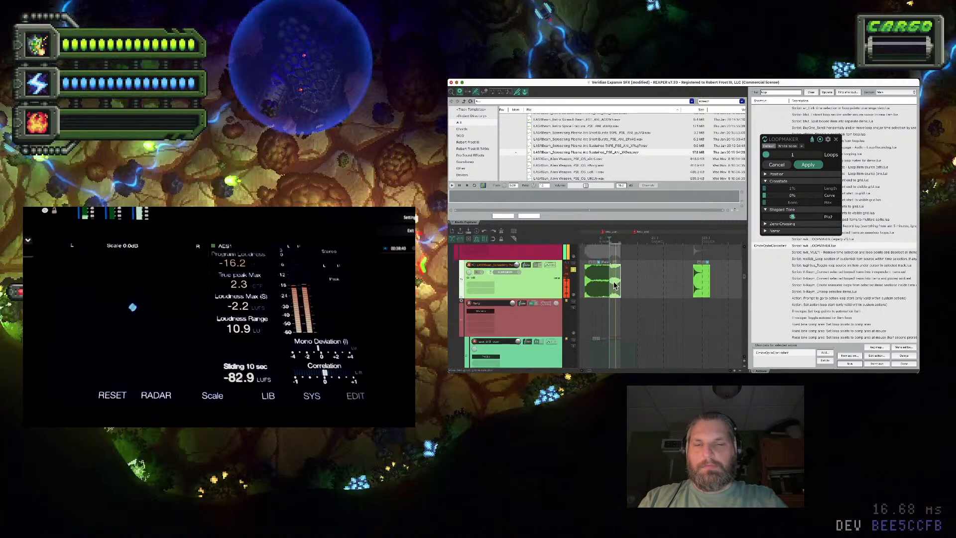
# Examine the looped sections on the timeline, then close the LOOPMAKER window and the action list
pyautogui.scroll(2, 615, 283)
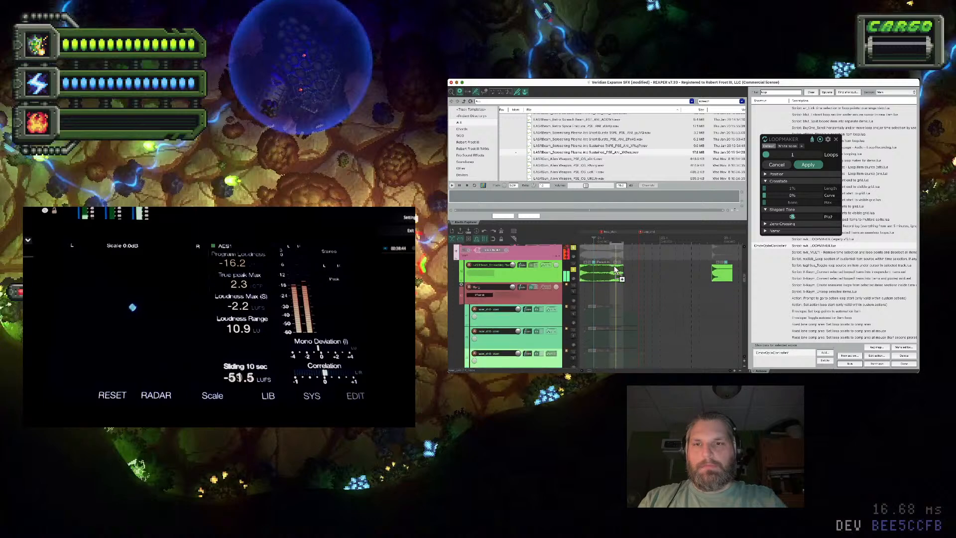
pyautogui.scroll(2, 615, 269)
pyautogui.scroll(1, 613, 269)
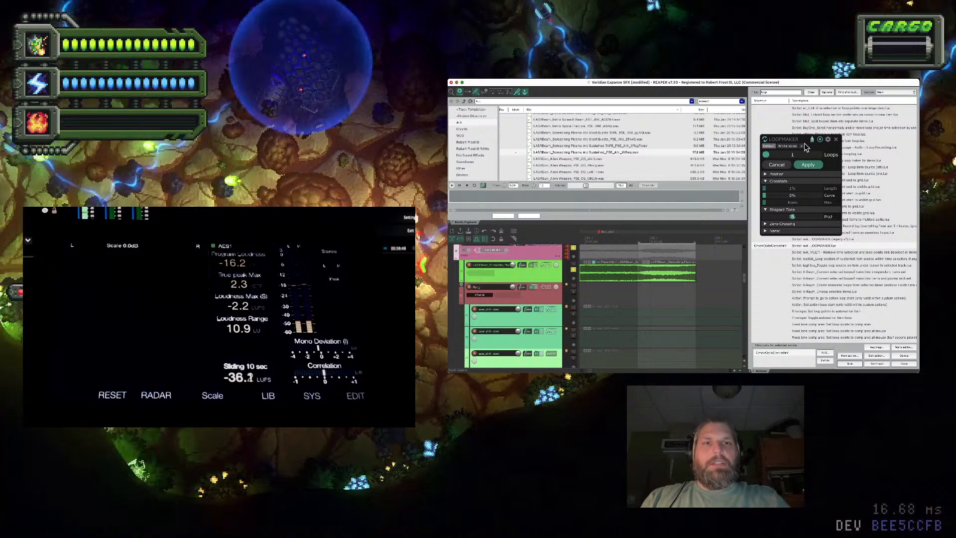
pyautogui.click(836, 139)
pyautogui.click(902, 363)
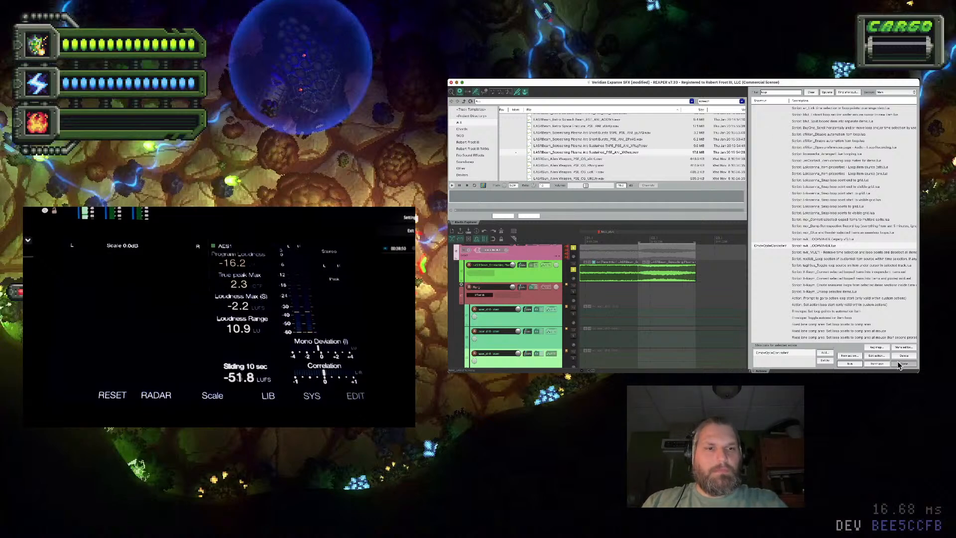
# Delete the leftover piece ahead of the loop and move the loop section up against the start section
pyautogui.scroll(2, 703, 325)
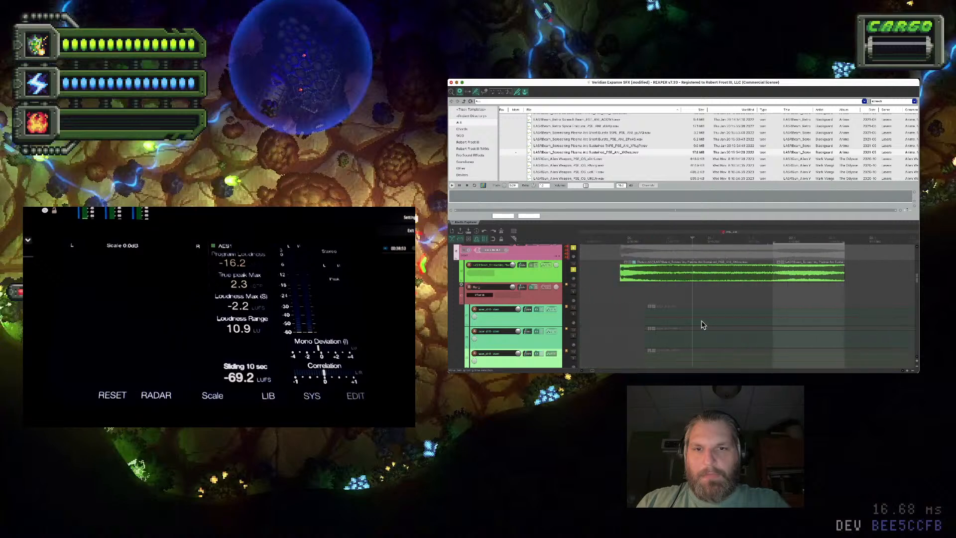
pyautogui.click(745, 279)
pyautogui.press('Delete')
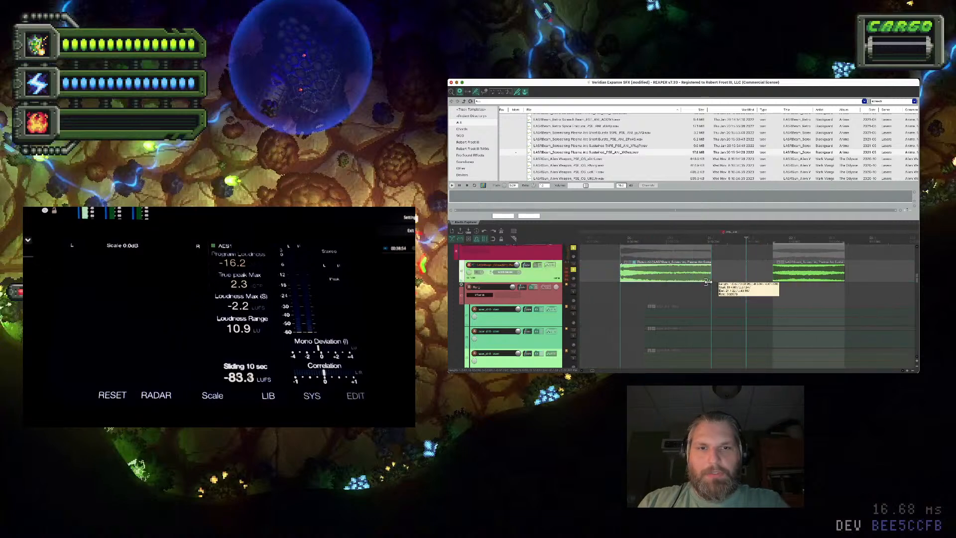
pyautogui.moveTo(788, 277); pyautogui.dragTo(698, 273)
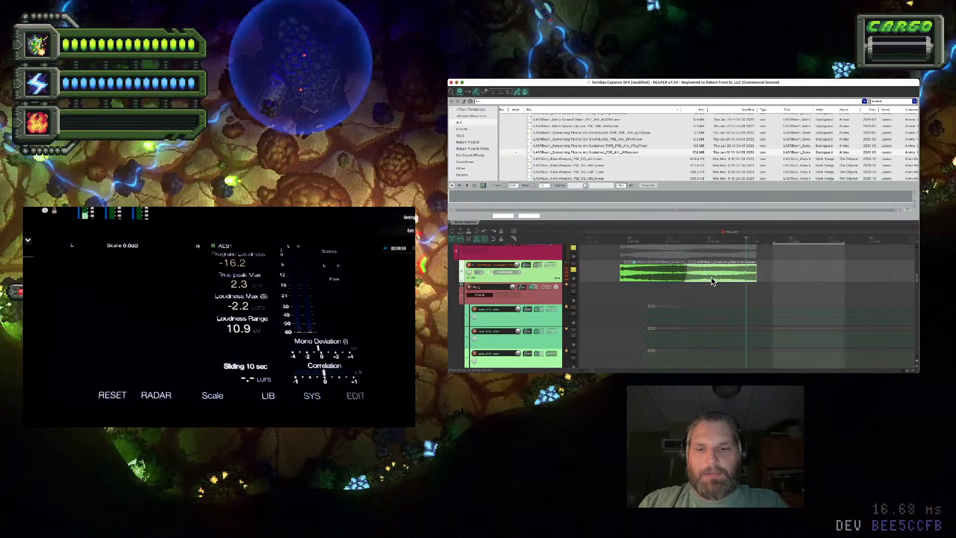
# Duplicate the loop section directly behind itself and play the sequence from the start section
pyautogui.click(712, 276)
pyautogui.press('super+d')
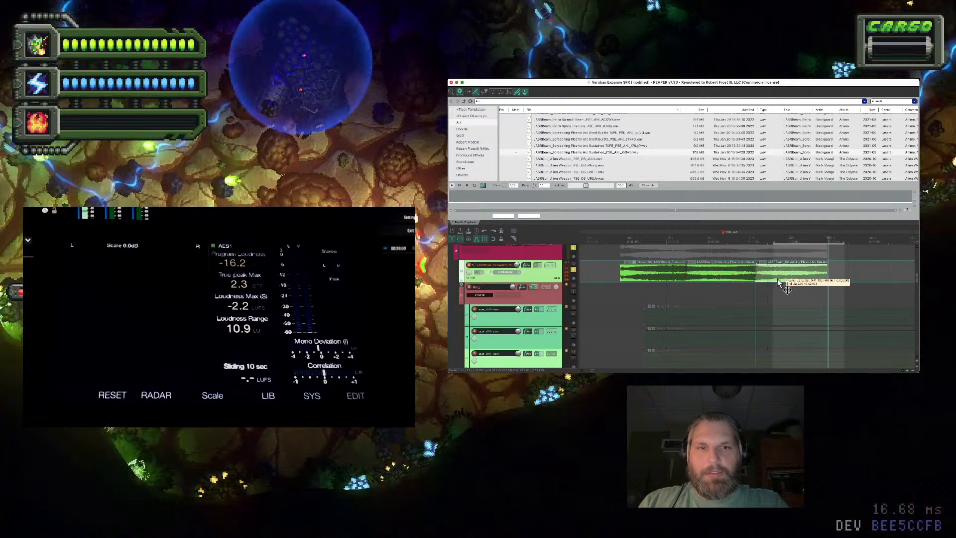
pyautogui.click(663, 289)
pyautogui.press('space')
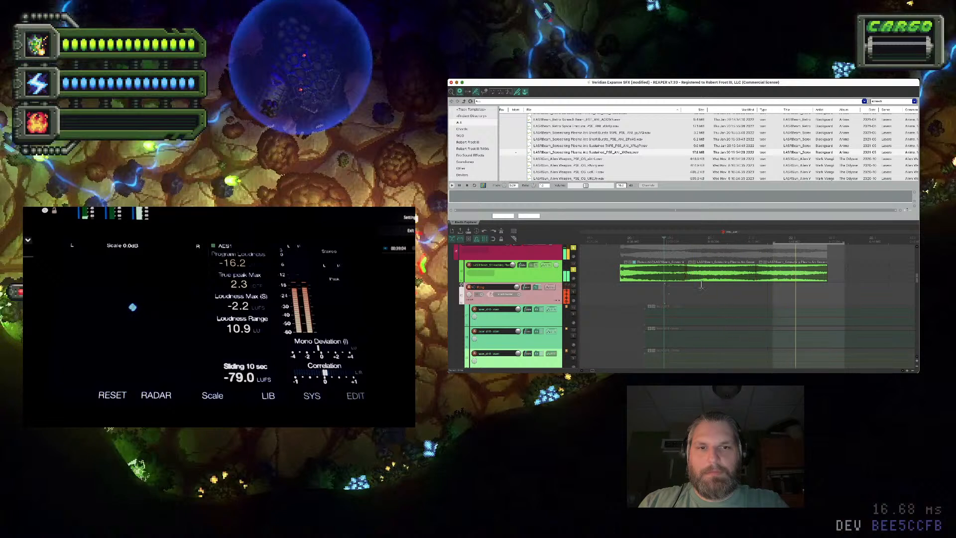
pyautogui.click(630, 288)
pyautogui.click(682, 282)
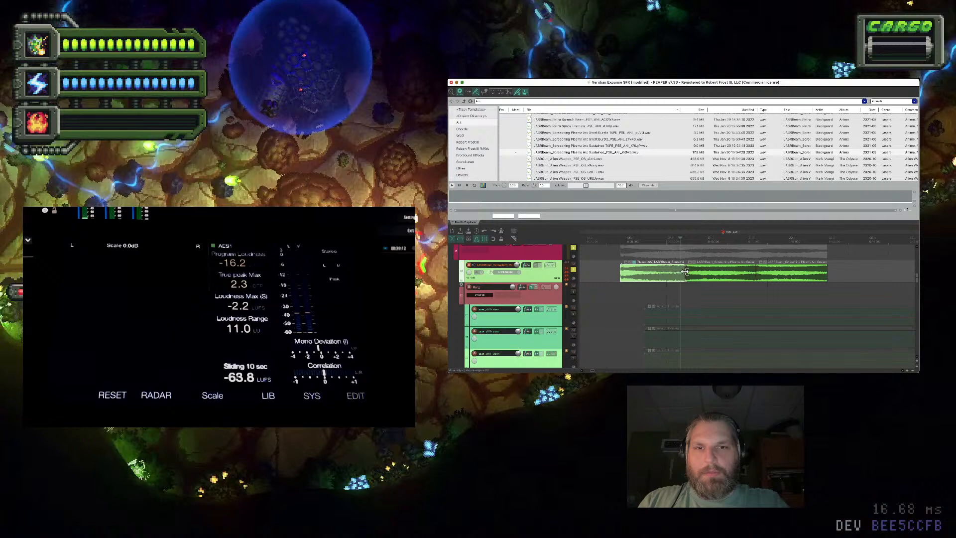
# Shorten the start section and reposition both loop copies behind it, overlapping the first loop with the start in a crossfade
pyautogui.click(693, 276)
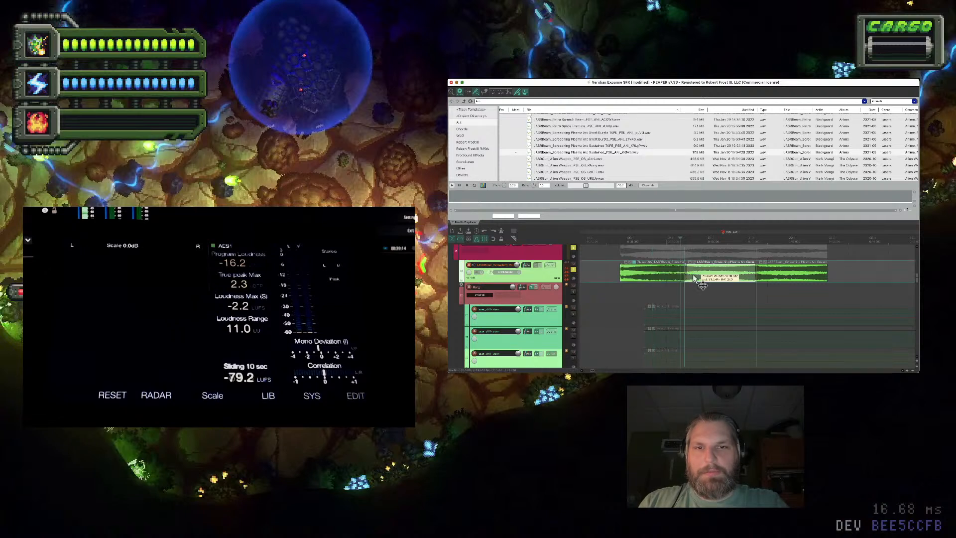
pyautogui.moveTo(776, 276); pyautogui.dragTo(821, 277)
pyautogui.moveTo(722, 277); pyautogui.dragTo(660, 279)
pyautogui.press('space')
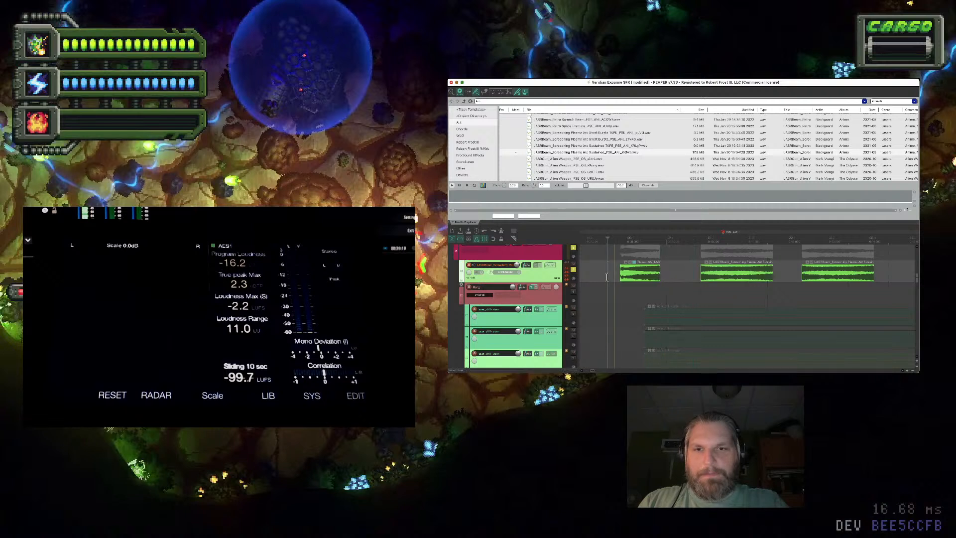
pyautogui.moveTo(722, 282); pyautogui.dragTo(665, 282)
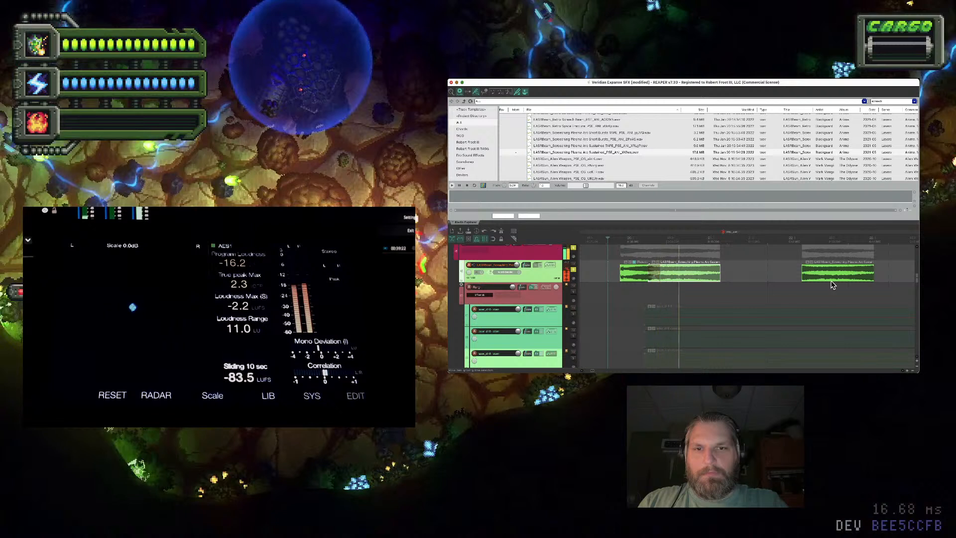
pyautogui.moveTo(828, 277); pyautogui.dragTo(747, 280)
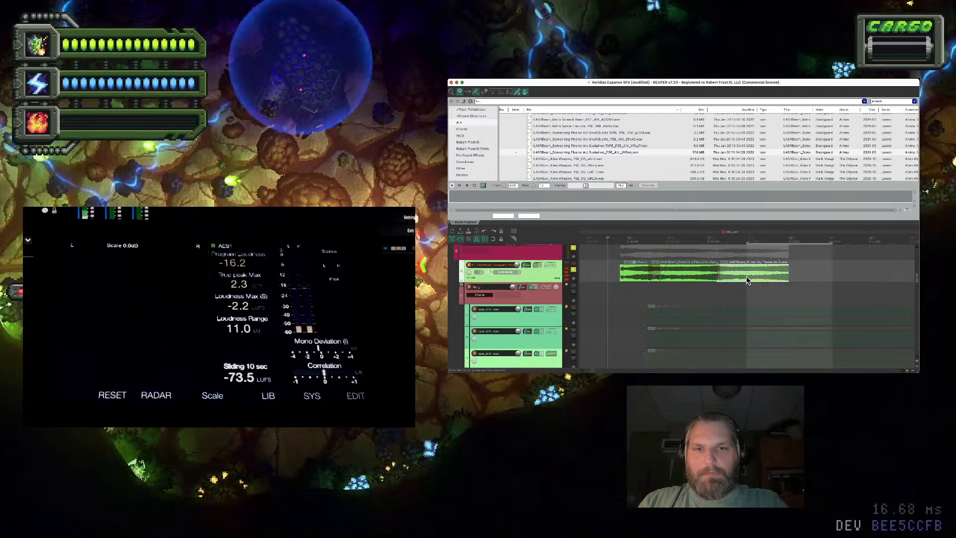
# Play the range from the start section's crossfade through both loop copies
pyautogui.click(700, 279)
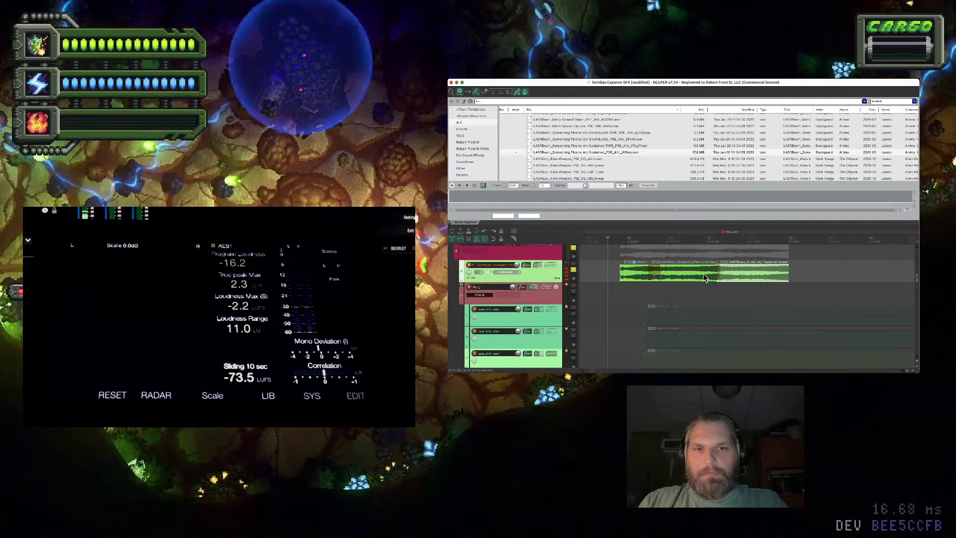
pyautogui.click(740, 278)
pyautogui.press('space')
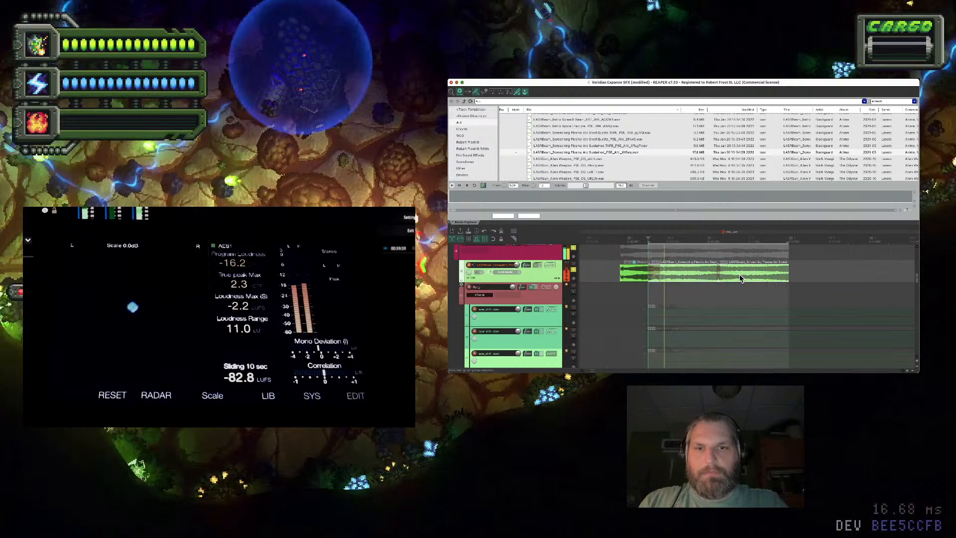
# Try adjusting the join between the start section and the first loop, and undo the change
pyautogui.moveTo(649, 274); pyautogui.dragTo(653, 273)
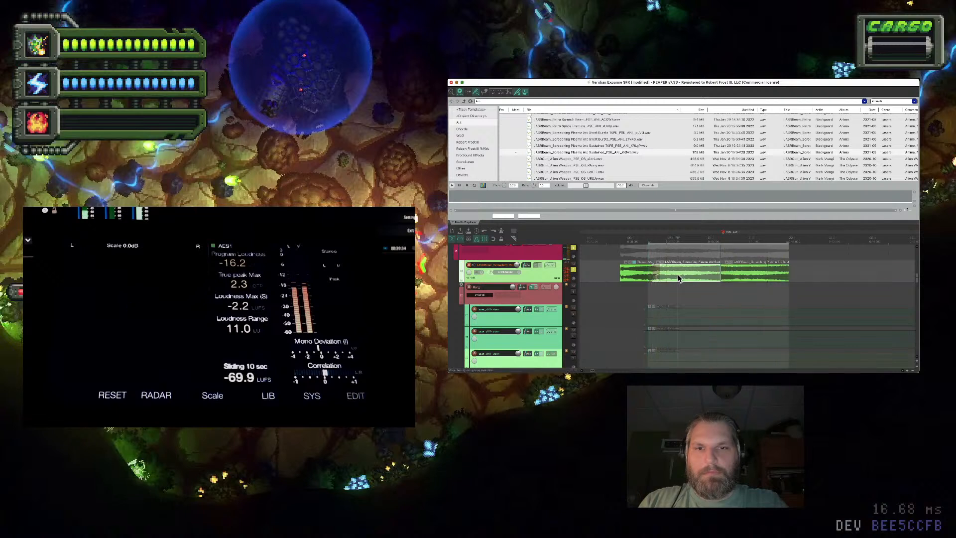
pyautogui.scroll(3, 673, 281)
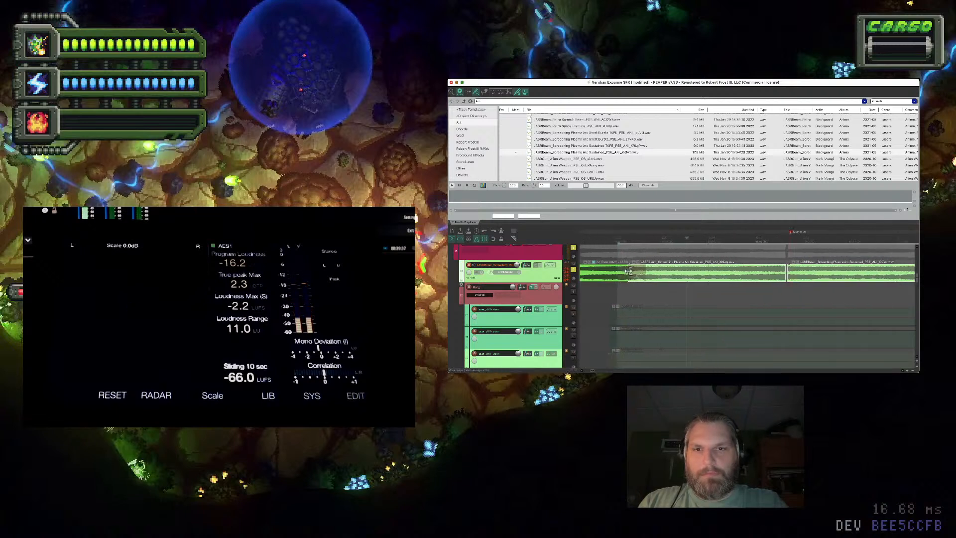
pyautogui.click(671, 293)
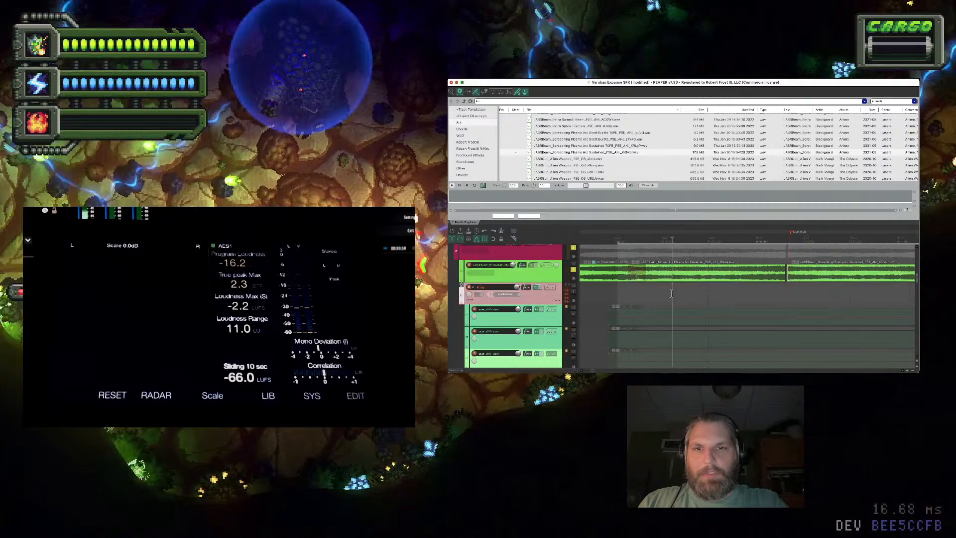
pyautogui.hotkey('ctrl', 'z')
pyautogui.click(670, 293)
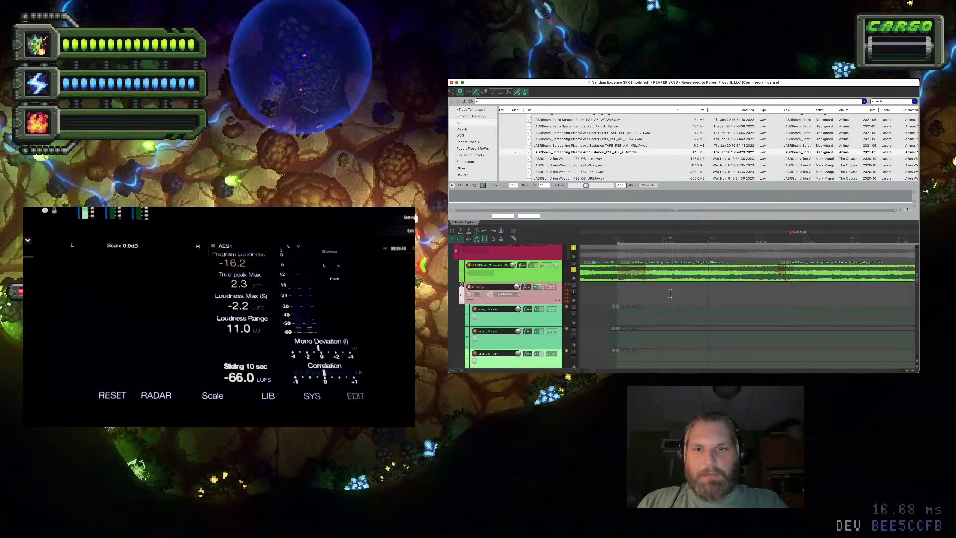
# Shift the join between the start section and the first loop later, and play across it
pyautogui.click(620, 274)
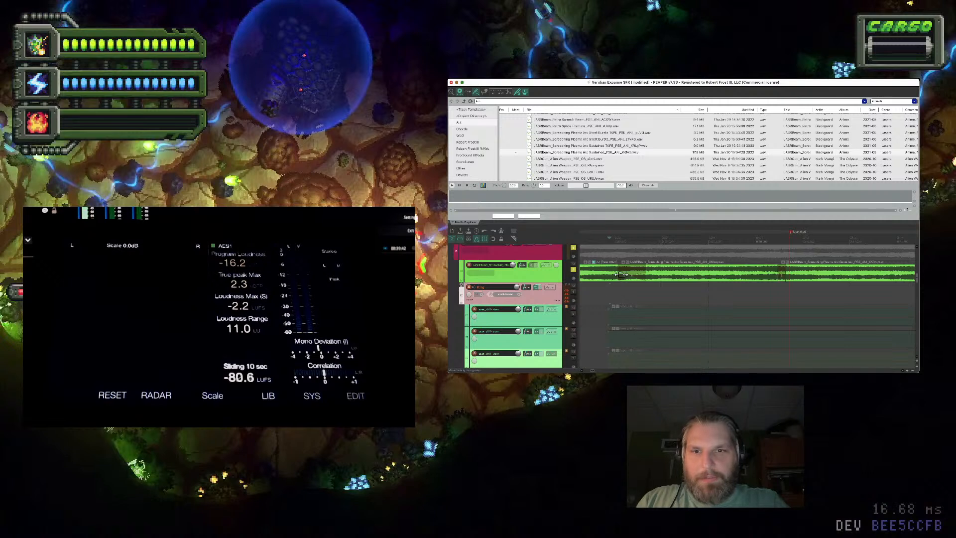
pyautogui.moveTo(619, 274); pyautogui.dragTo(641, 274)
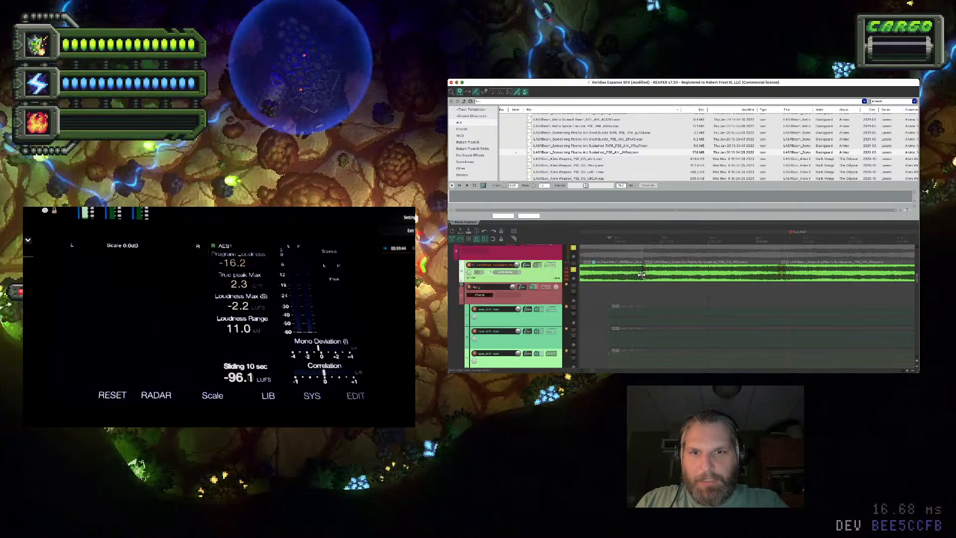
pyautogui.scroll(-3, 641, 276)
pyautogui.click(636, 297)
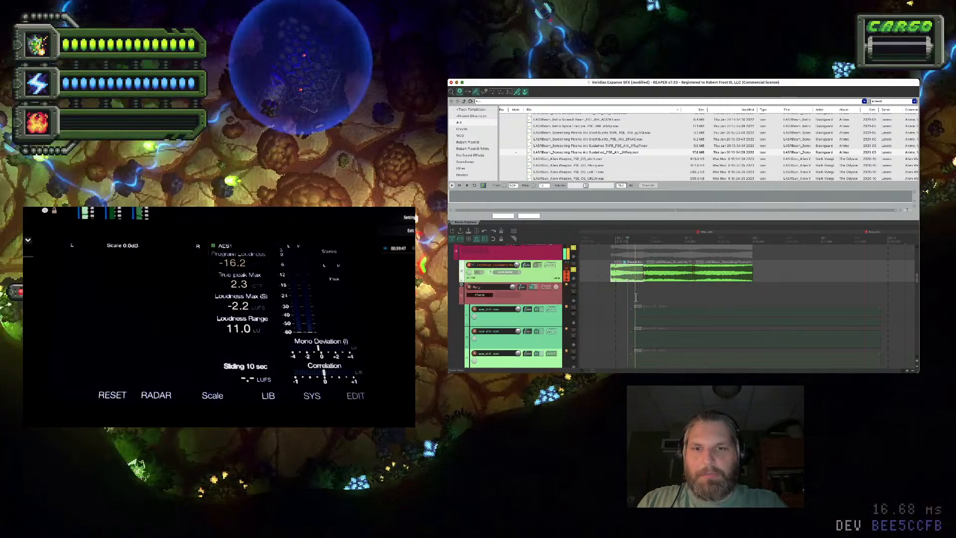
pyautogui.press('space')
# Try extending the first loop earlier into the start section, and play the join again
pyautogui.scroll(3, 648, 279)
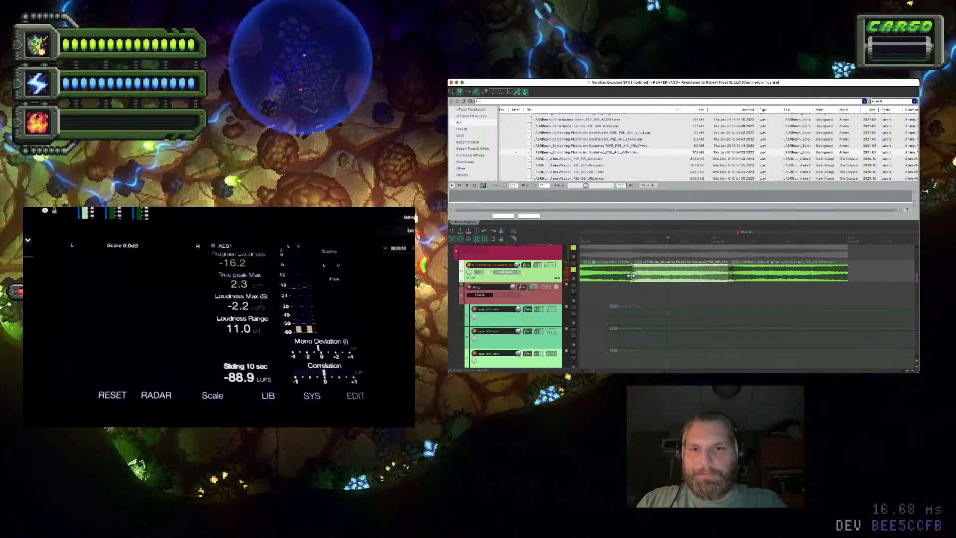
pyautogui.moveTo(631, 275); pyautogui.dragTo(613, 277)
pyautogui.click(601, 289)
pyautogui.press('space')
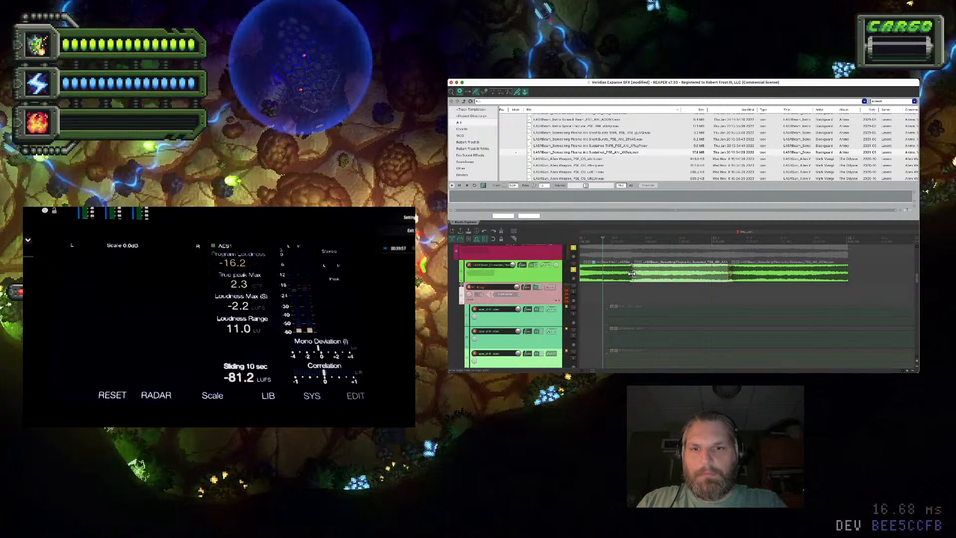
pyautogui.scroll(-2, 626, 281)
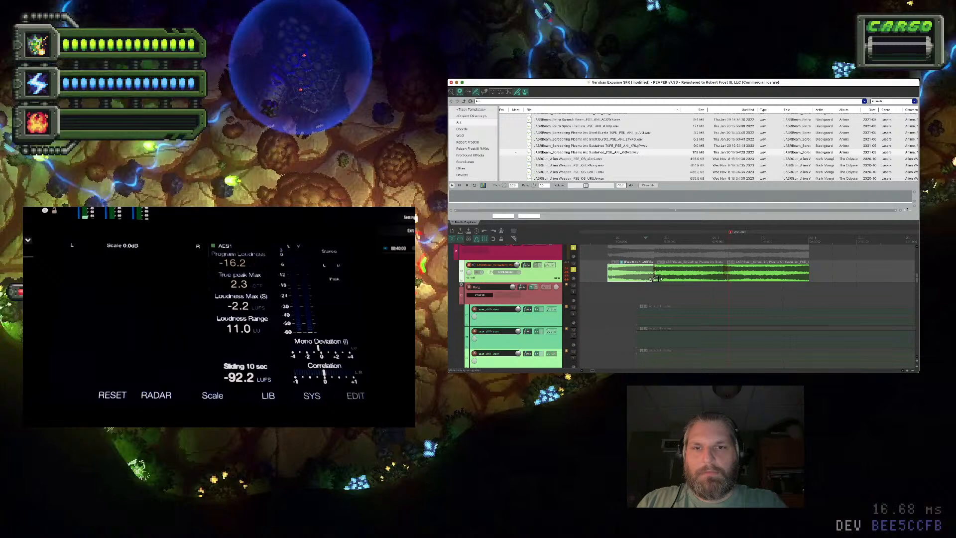
# Increase the plasma arc track's height, hide the Media Explorer, and enlarge the view around the first loop
pyautogui.moveTo(540, 281); pyautogui.dragTo(542, 327)
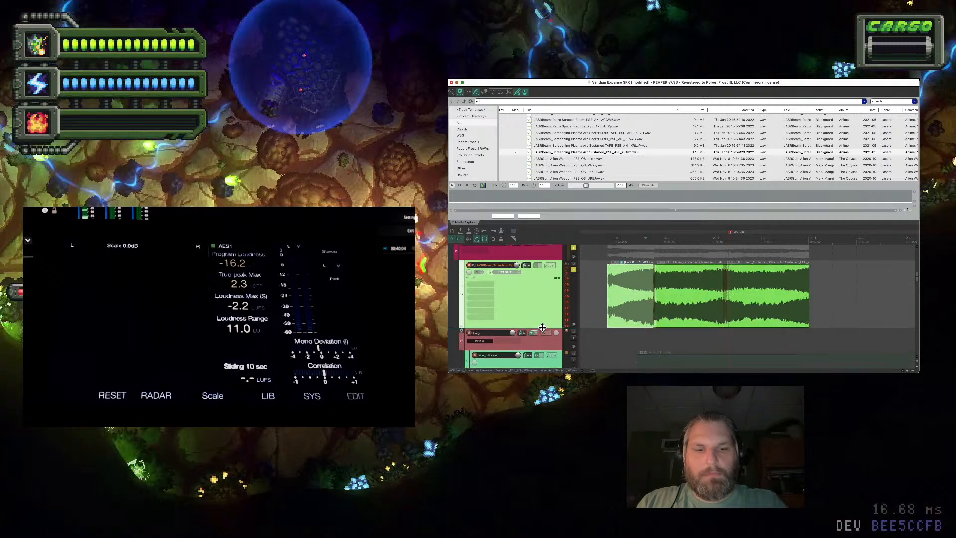
pyautogui.press('super+alt+x')
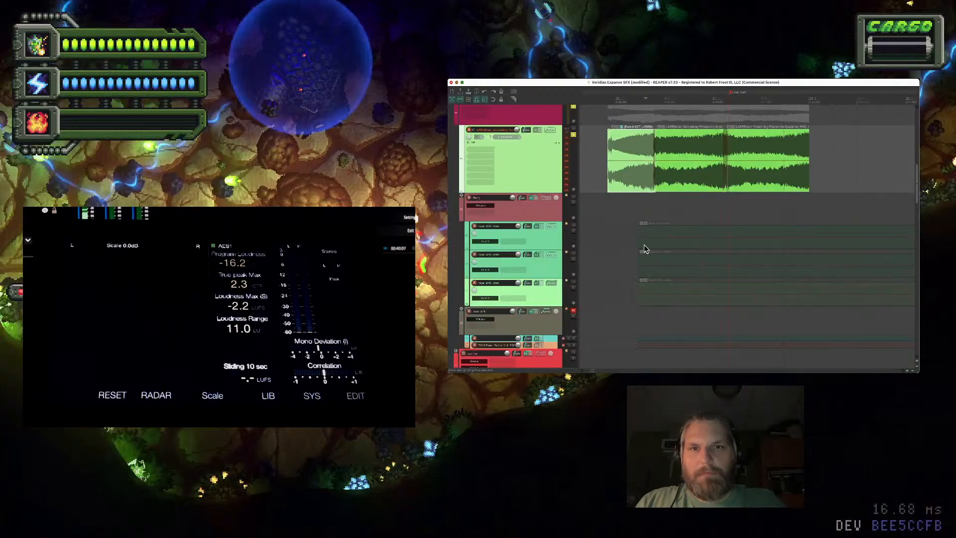
pyautogui.scroll(3, 643, 244)
pyautogui.click(681, 158)
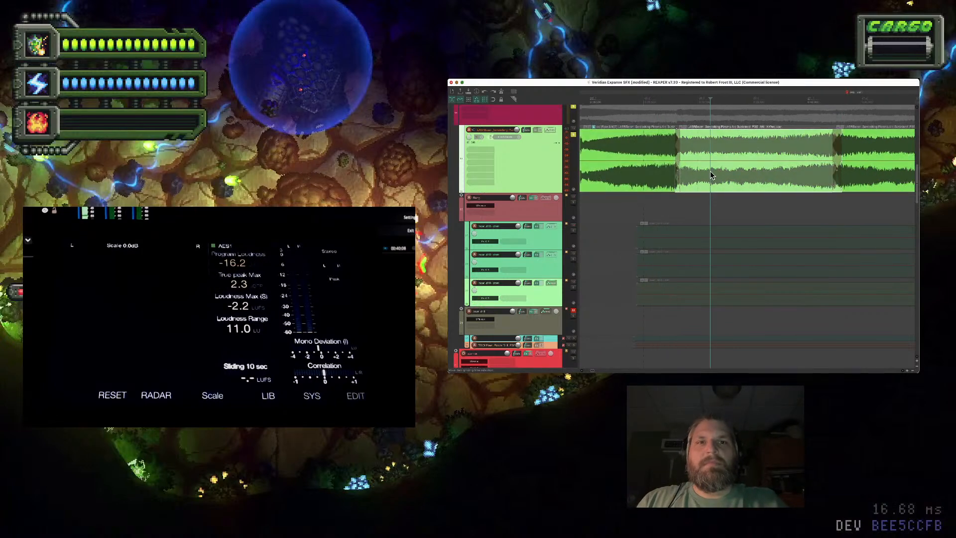
# Shorten the start section further, move the first loop earlier to meet it, and play the join
pyautogui.moveTo(676, 157); pyautogui.dragTo(613, 155)
pyautogui.moveTo(727, 168); pyautogui.dragTo(657, 165)
pyautogui.scroll(-3, 613, 163)
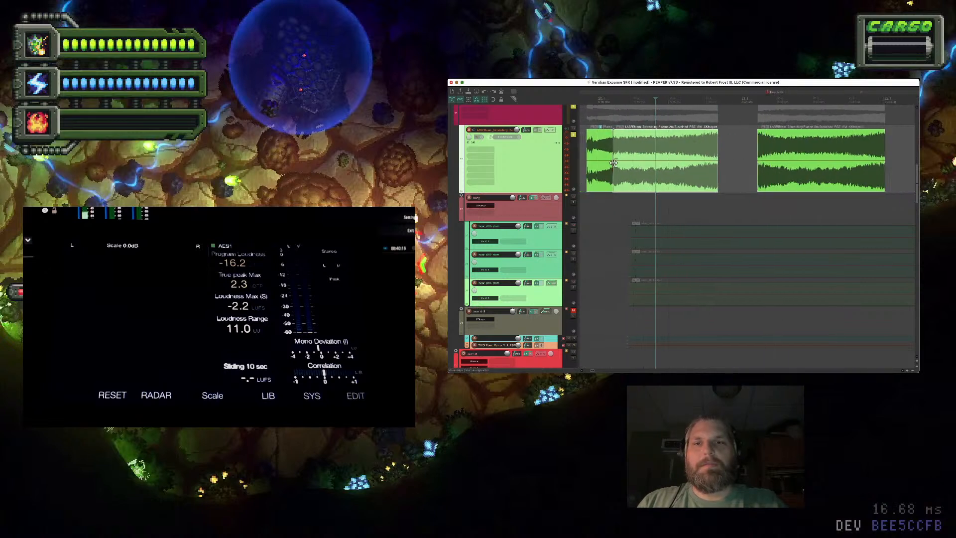
pyautogui.click(584, 161)
pyautogui.press('space')
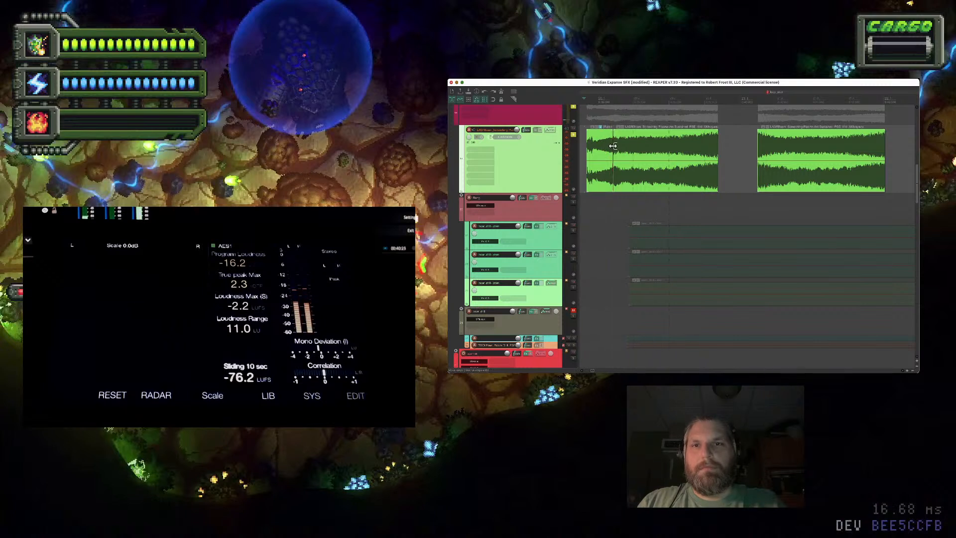
# Widen the crossfade from the start section into the first loop by extending the overlap earlier, playing it between adjustments
pyautogui.moveTo(613, 145); pyautogui.dragTo(600, 148)
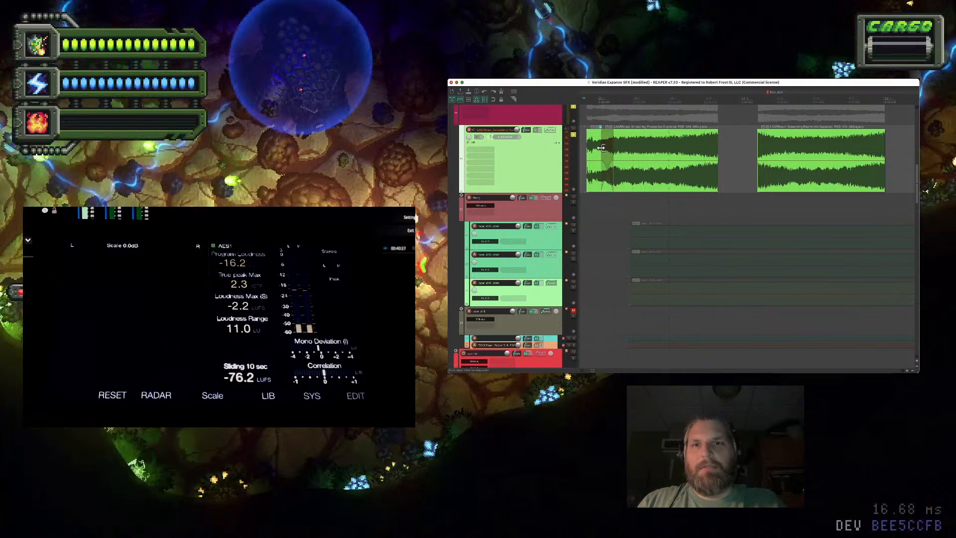
pyautogui.press('space')
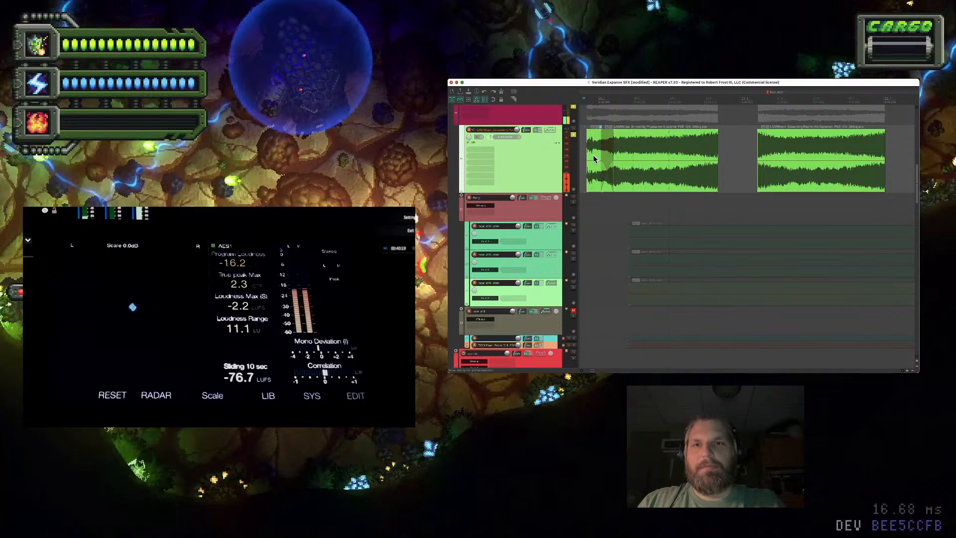
pyautogui.press('space')
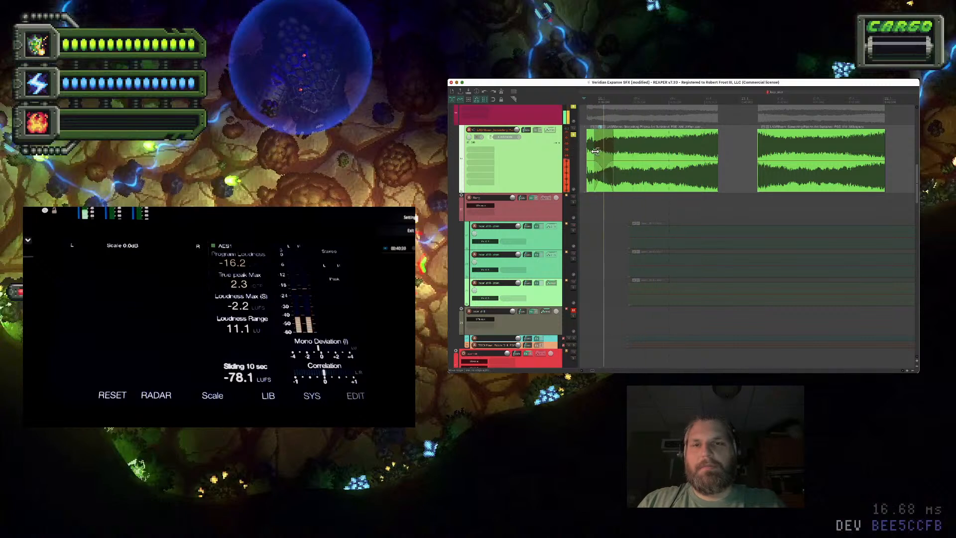
# Move the second loop copy directly against the end of the first loop and inspect their join up close
pyautogui.moveTo(780, 174); pyautogui.dragTo(738, 174)
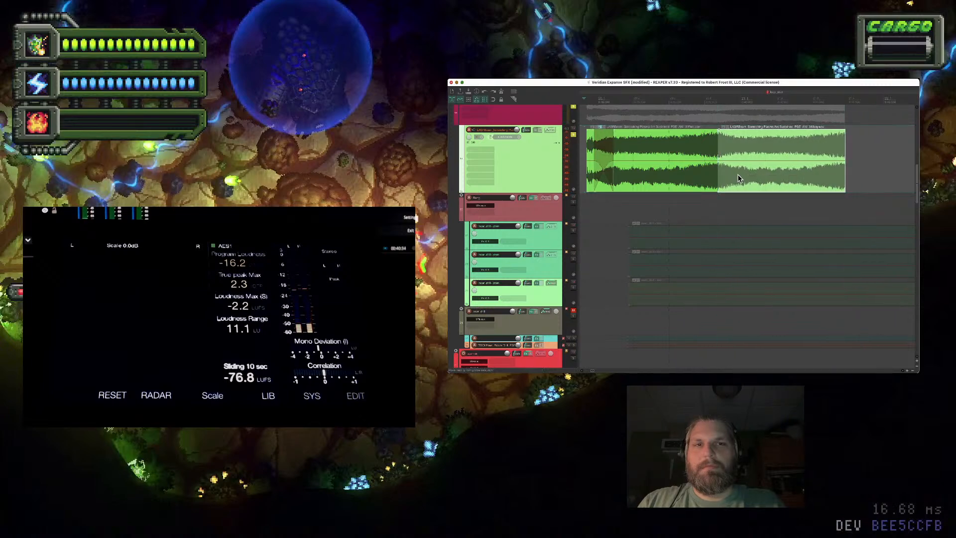
pyautogui.scroll(4, 737, 175)
pyautogui.scroll(1, 737, 174)
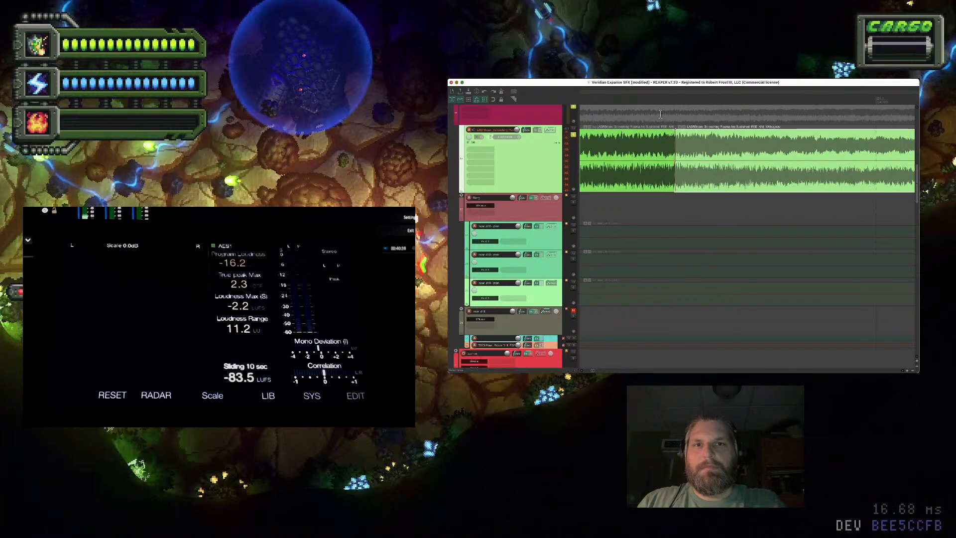
# Nudge the second loop copy against the end of the first loop and play across their join
pyautogui.scroll(3, 667, 118)
pyautogui.moveTo(755, 179); pyautogui.dragTo(760, 180)
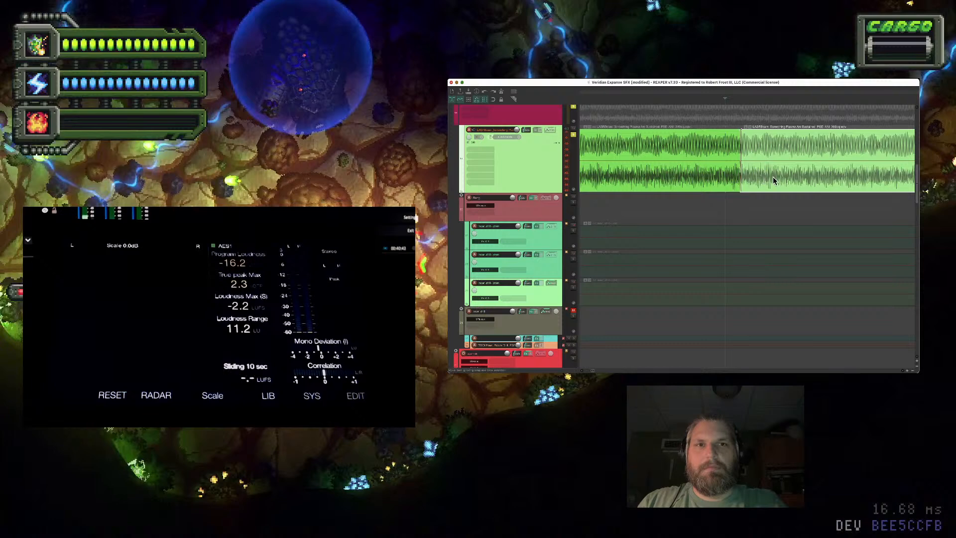
pyautogui.scroll(-5, 772, 176)
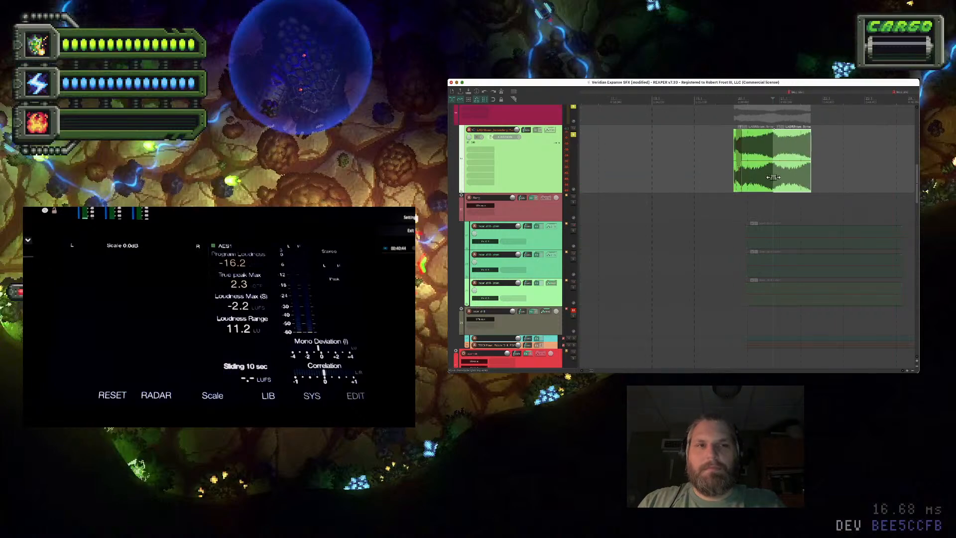
pyautogui.click(772, 177)
pyautogui.press('space')
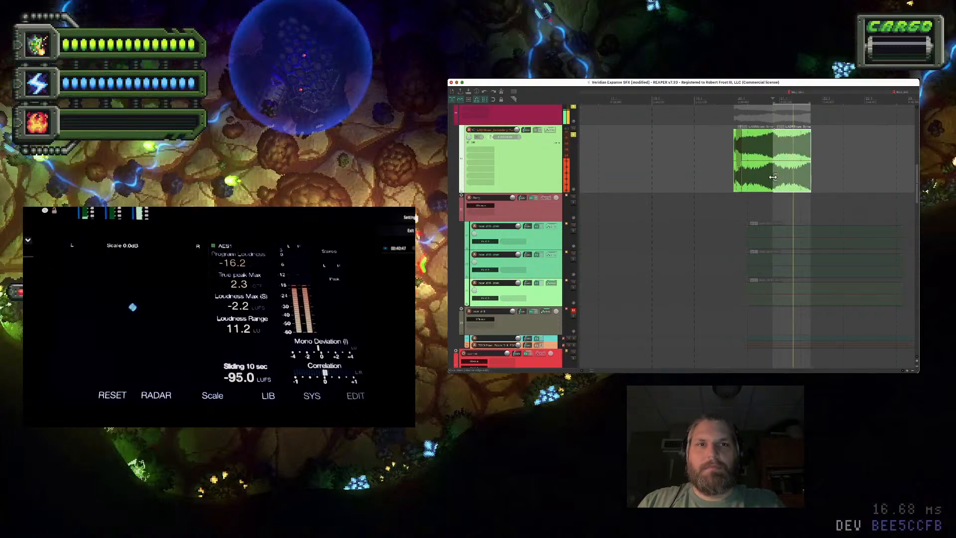
pyautogui.scroll(8, 772, 177)
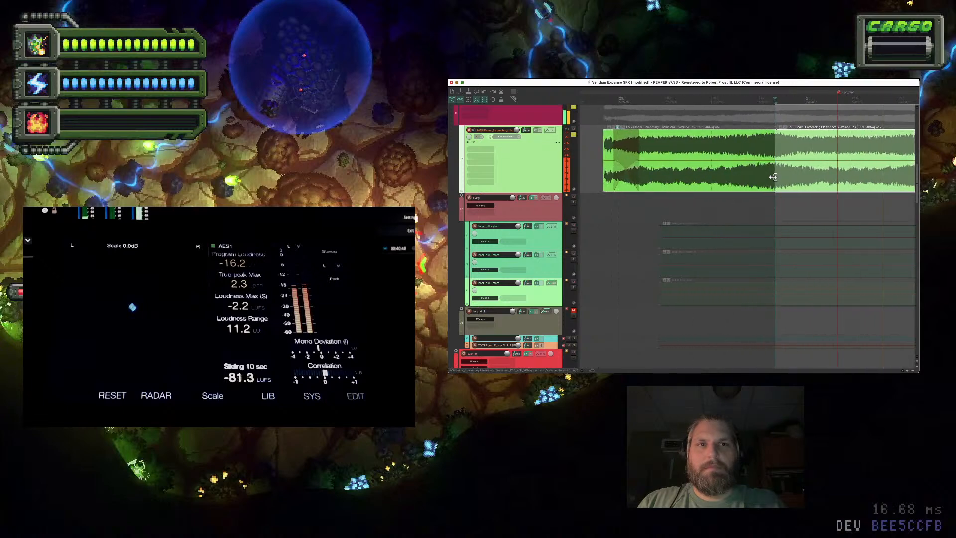
pyautogui.hscroll(10, 773, 177)
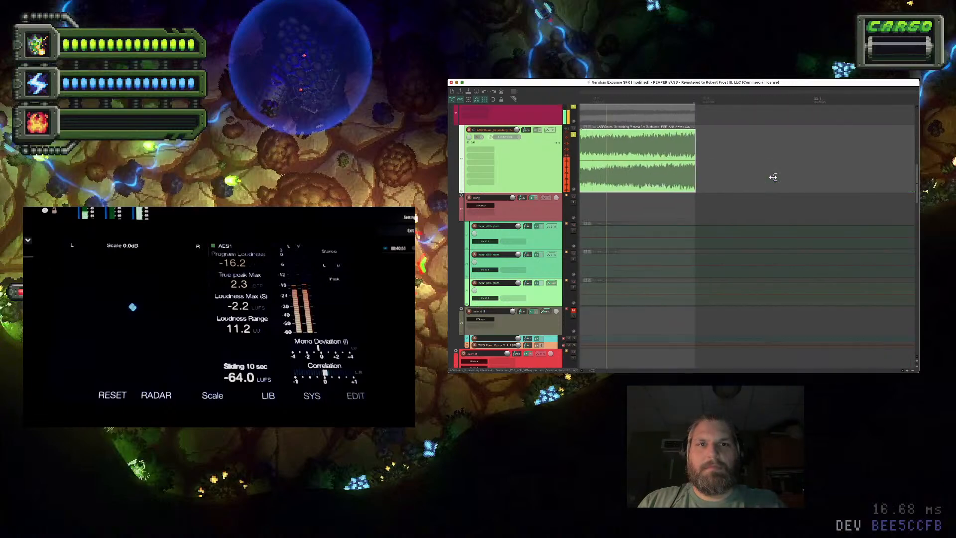
# Realign the end of the first loop and the start of its copy at sample level so their waveforms meet
pyautogui.scroll(-6, 700, 172)
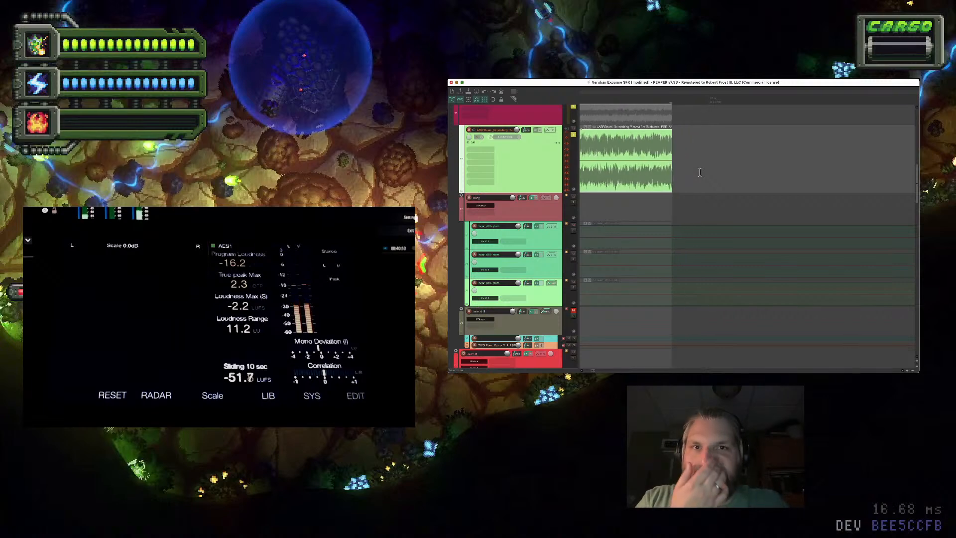
pyautogui.scroll(6, 700, 171)
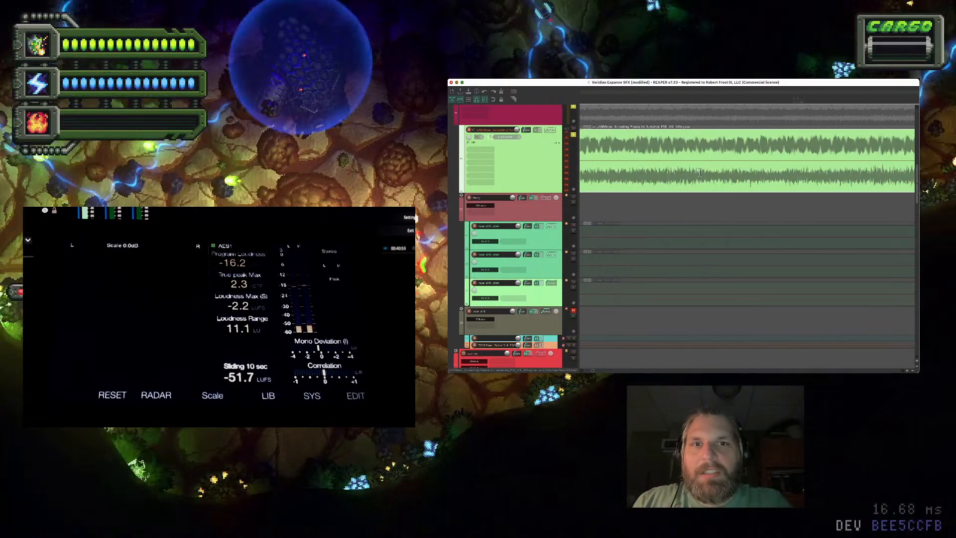
pyautogui.scroll(3, 699, 172)
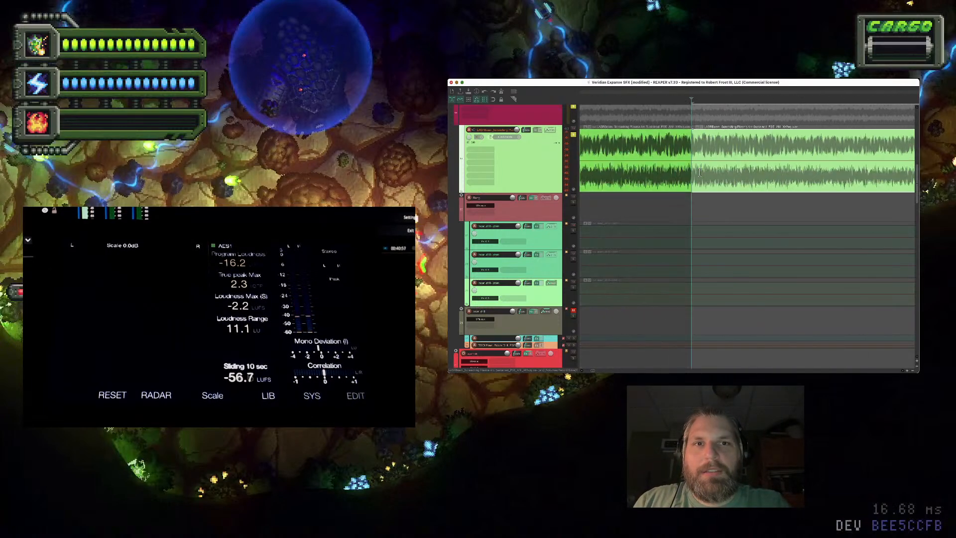
pyautogui.press('s')
pyautogui.moveTo(698, 172); pyautogui.dragTo(676, 168)
pyautogui.scroll(8, 645, 165)
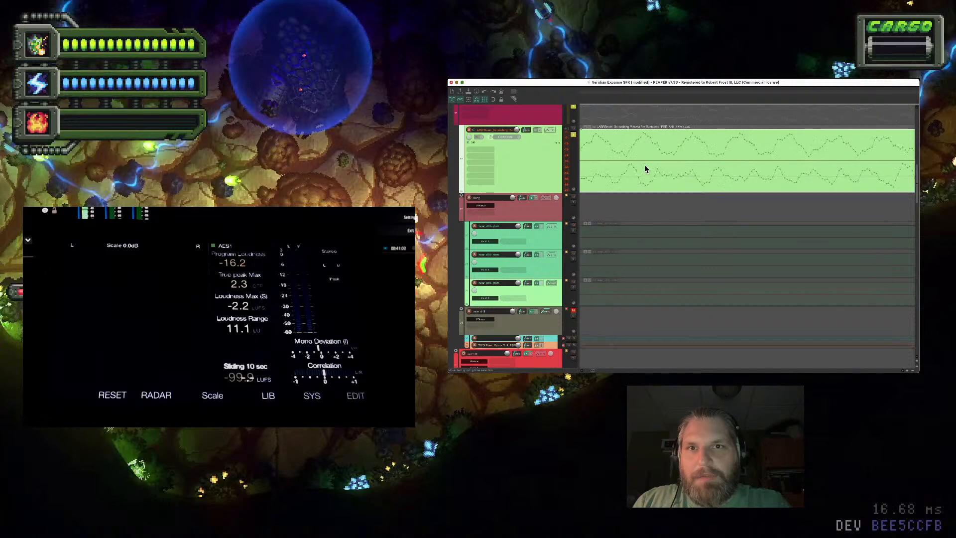
pyautogui.hscroll(5, 619, 158)
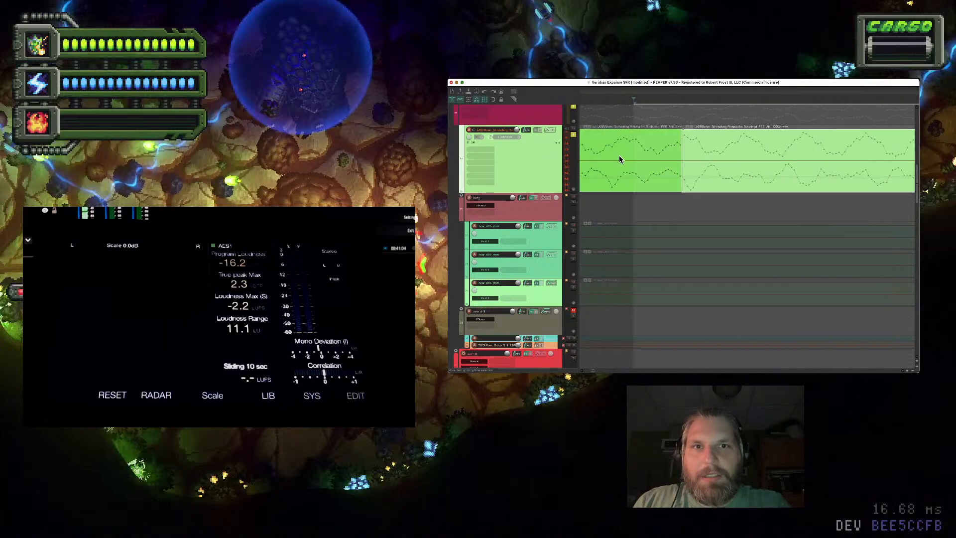
pyautogui.click(671, 135)
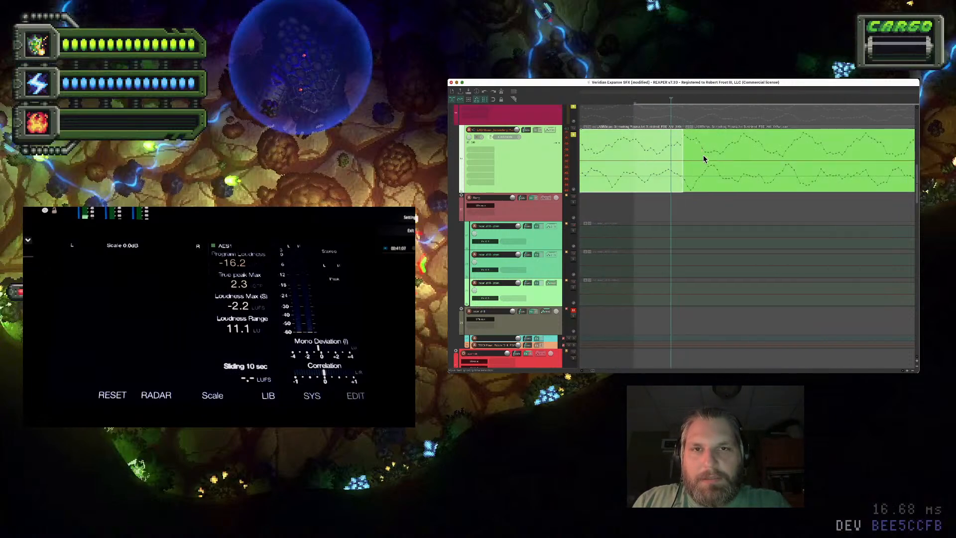
pyautogui.moveTo(680, 154)
pyautogui.mouseDown()
pyautogui.moveTo(706, 162)
pyautogui.moveTo(679, 160)
pyautogui.mouseUp()
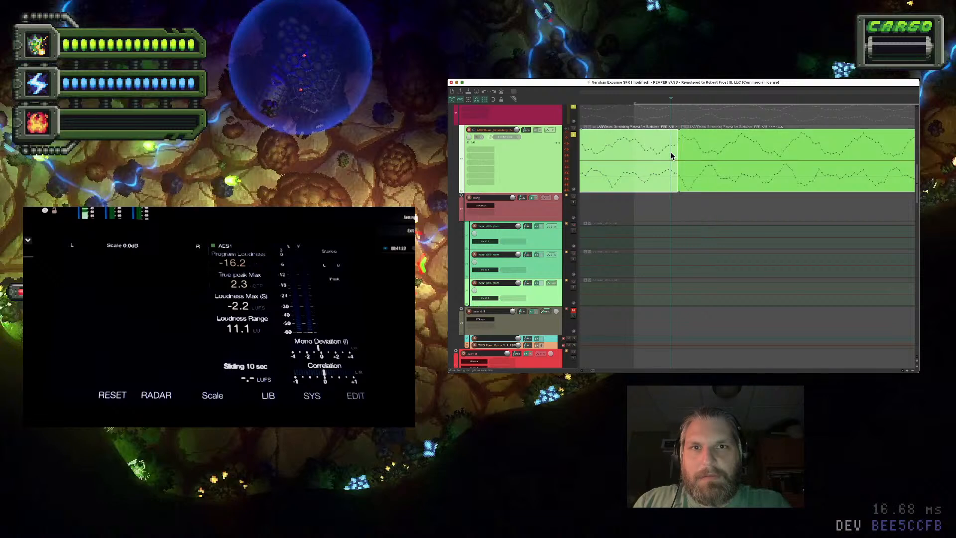
pyautogui.moveTo(674, 154); pyautogui.dragTo(716, 158)
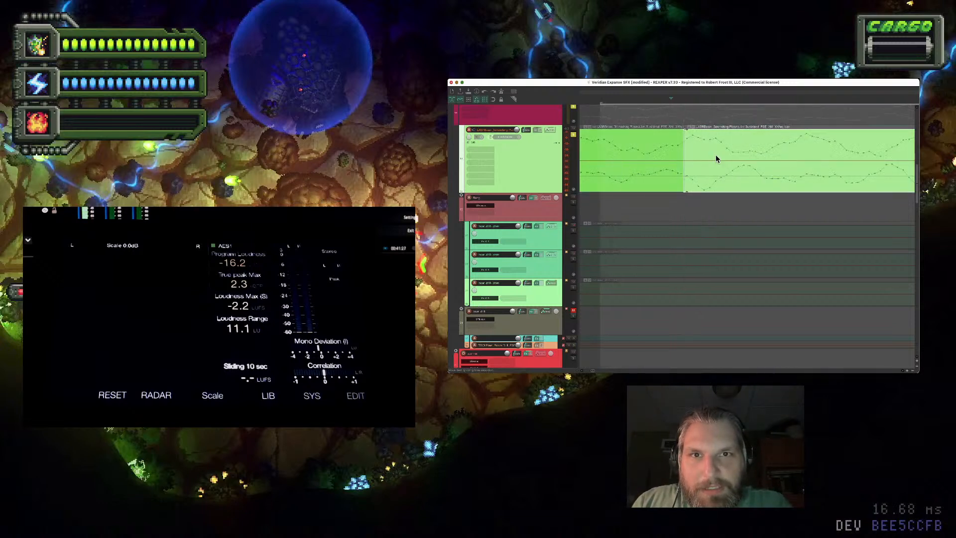
pyautogui.click(674, 122)
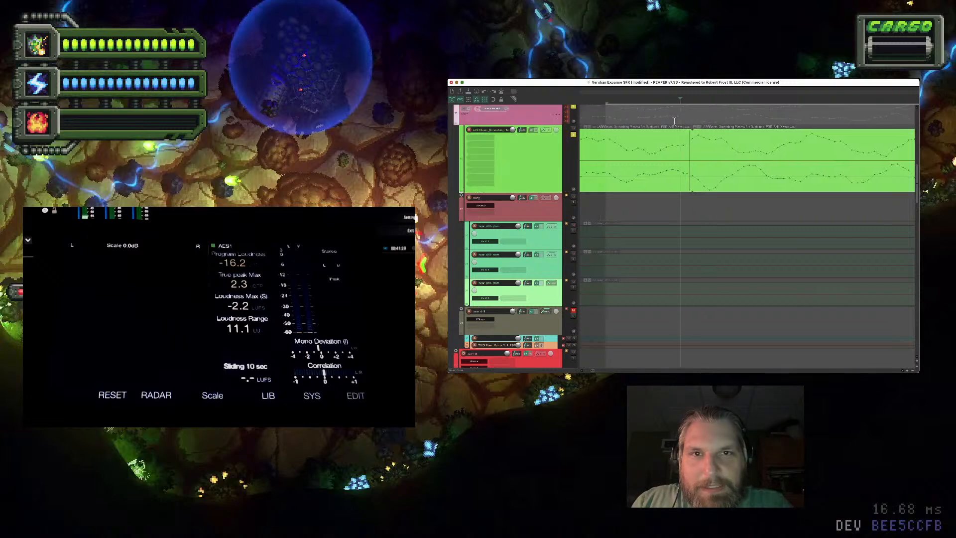
# Play the realigned join from just before the end of the first loop into the second loop
pyautogui.scroll(-10, 627, 150)
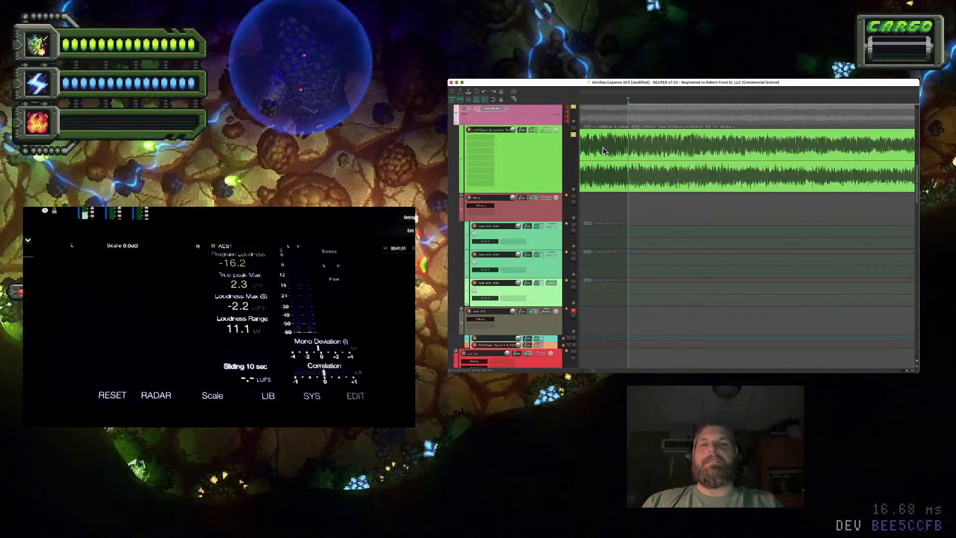
pyautogui.click(603, 150)
pyautogui.press('space')
pyautogui.scroll(-5, 602, 148)
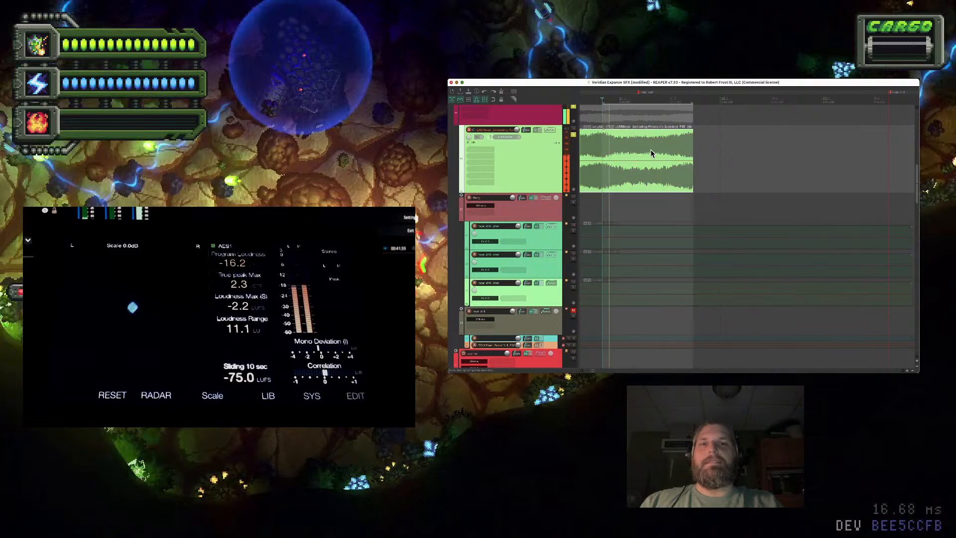
pyautogui.scroll(-3, 651, 154)
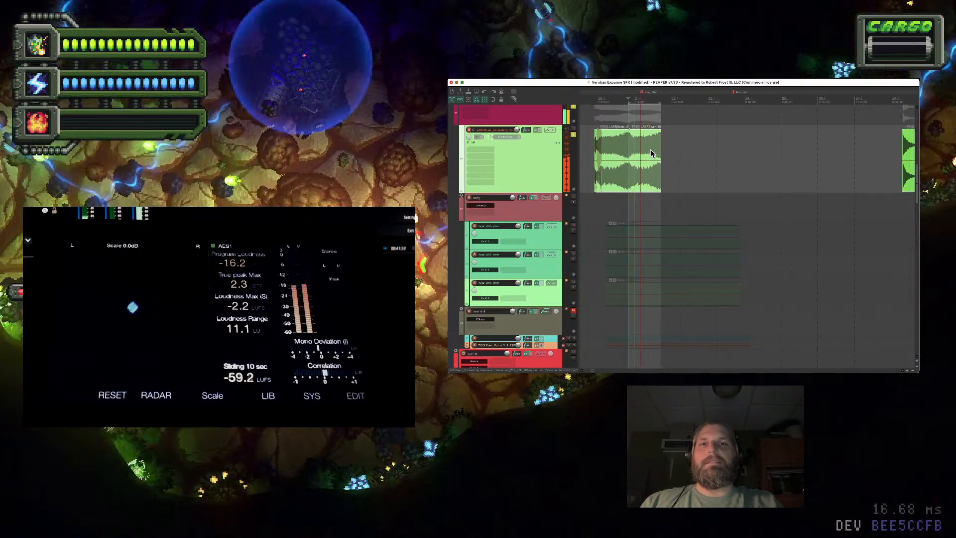
pyautogui.scroll(5, 651, 154)
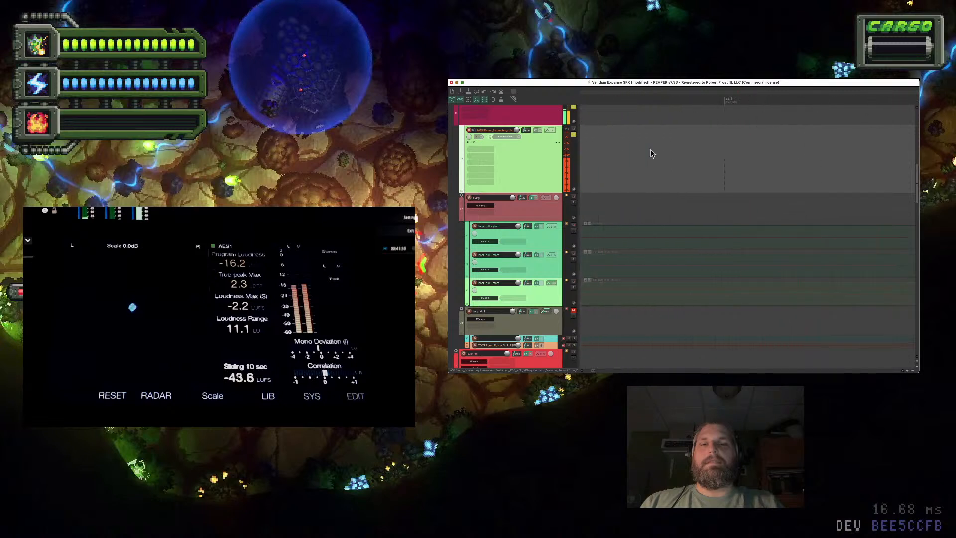
pyautogui.scroll(-4, 653, 153)
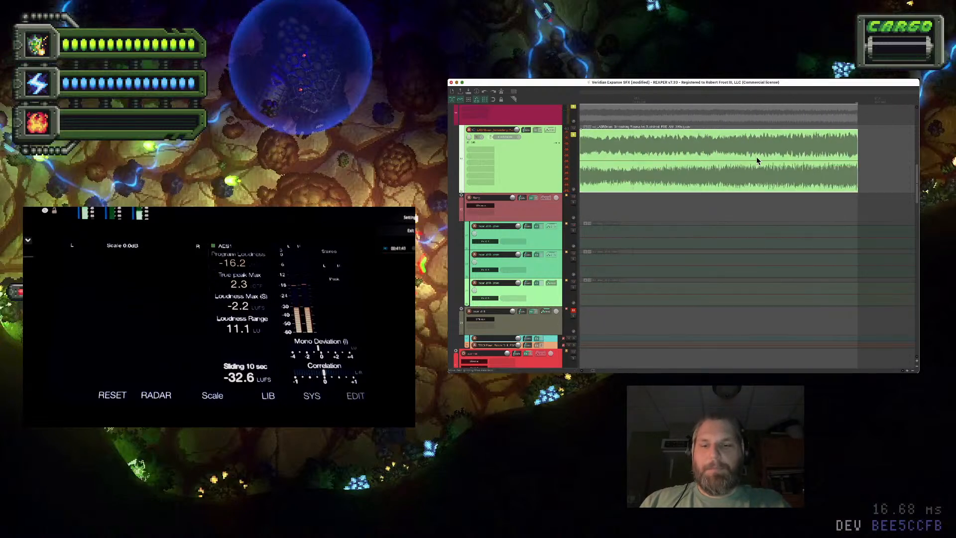
# Examine the end of the plasma arc loop and the join that follows it up close
pyautogui.scroll(-4, 603, 179)
pyautogui.scroll(3, 603, 179)
pyautogui.scroll(2, 603, 179)
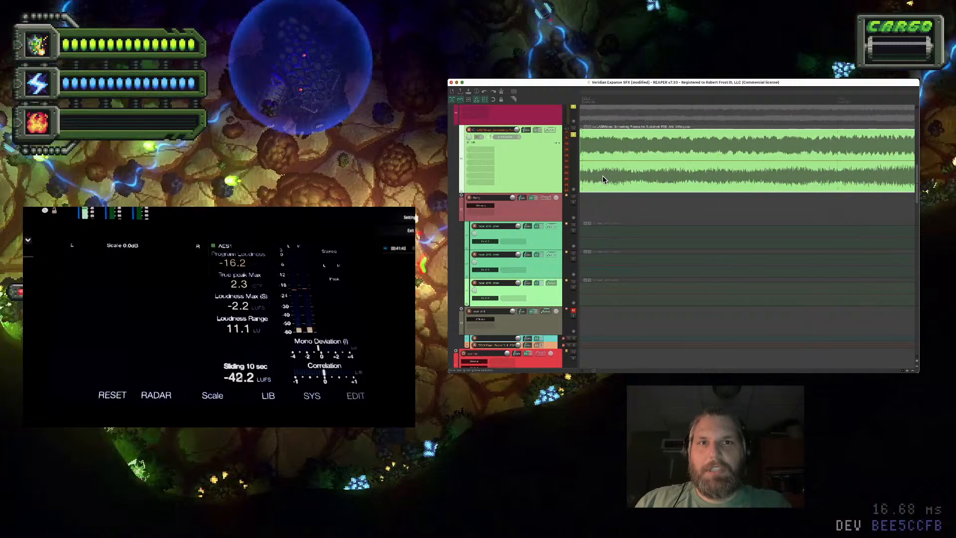
pyautogui.scroll(-4, 604, 180)
pyautogui.scroll(2, 604, 179)
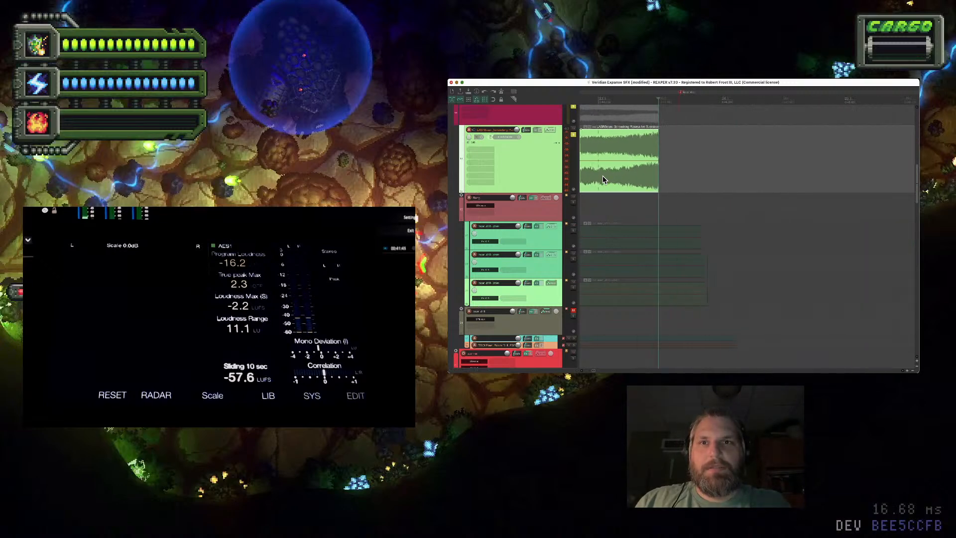
pyautogui.scroll(5, 661, 143)
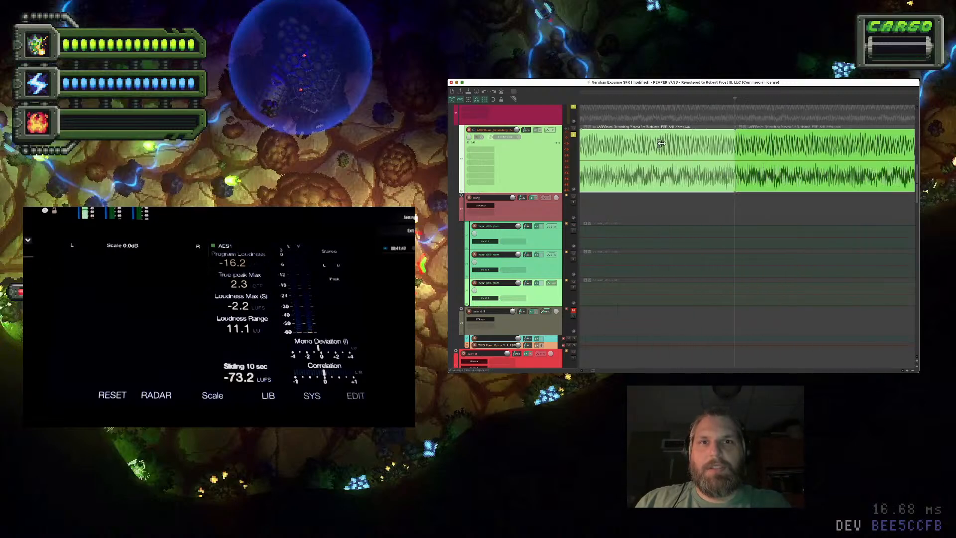
pyautogui.click(683, 119)
pyautogui.scroll(6, 684, 119)
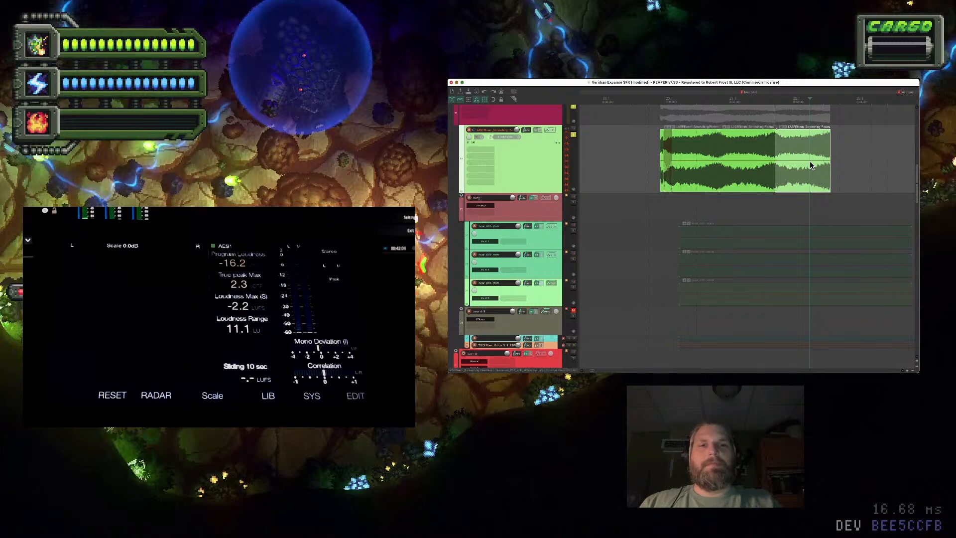
# Delete the third loop copy and play the plasma arc sequence from just before its start section
pyautogui.press('Delete')
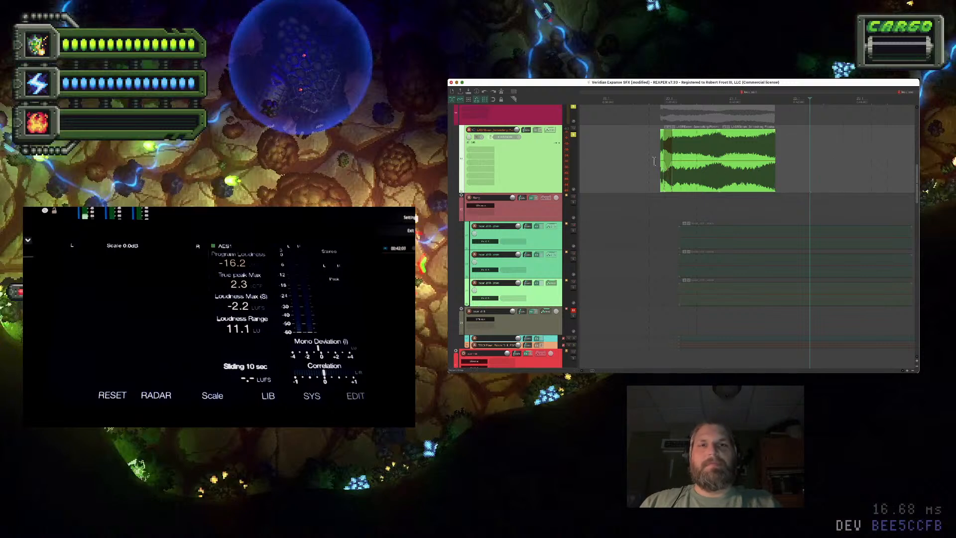
pyautogui.click(655, 165)
pyautogui.press('space')
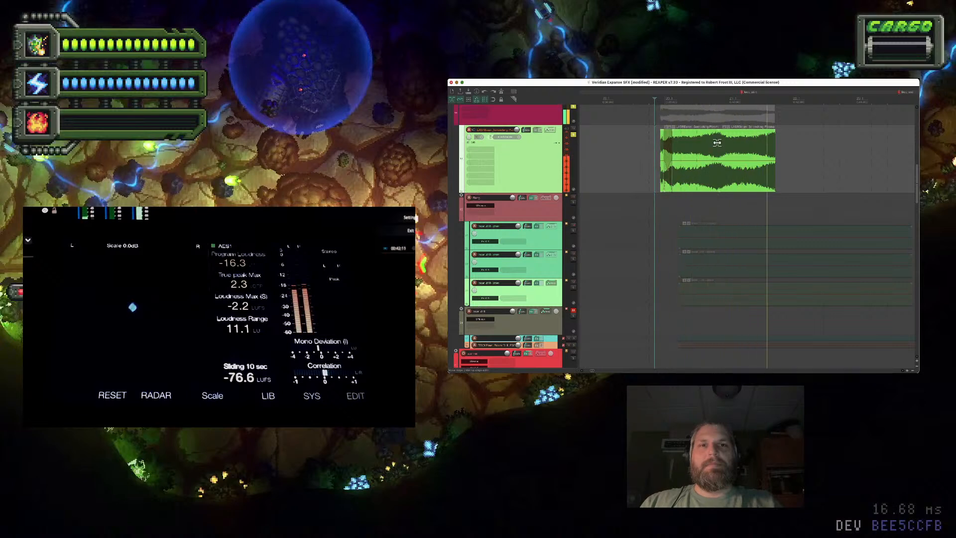
# Adjust the item edges at the join of the two loops so they overlap by a few samples
pyautogui.scroll(3, 718, 144)
pyautogui.scroll(6, 718, 144)
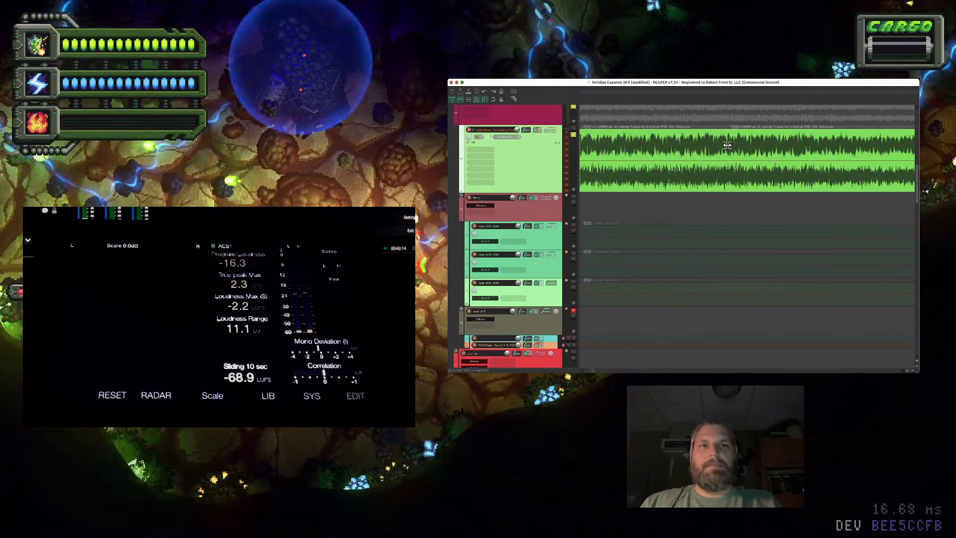
pyautogui.scroll(4, 721, 127)
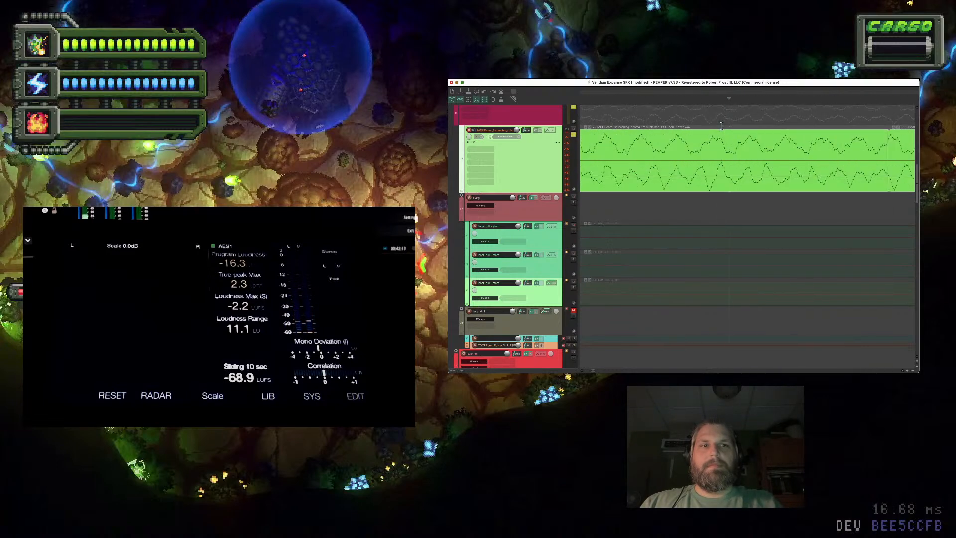
pyautogui.hscroll(5, 656, 150)
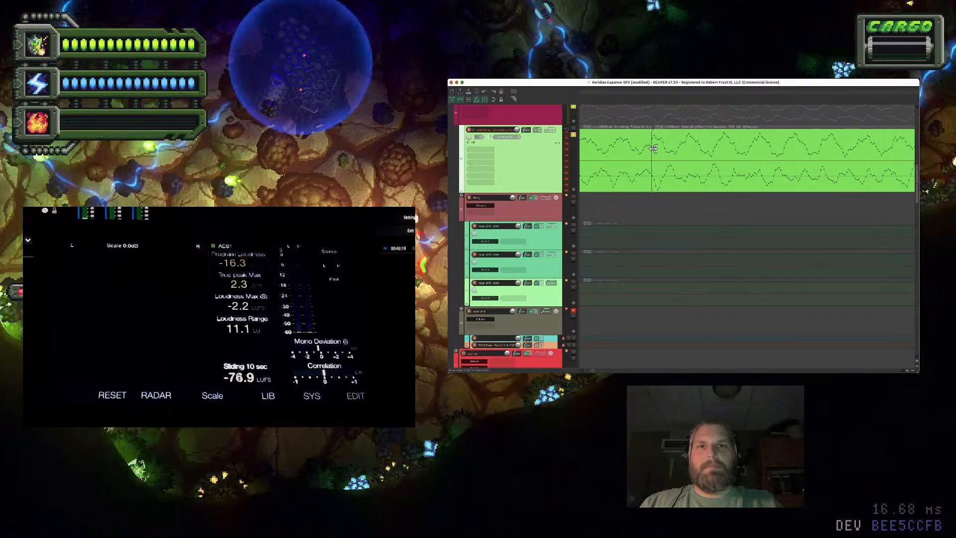
pyautogui.moveTo(653, 148); pyautogui.dragTo(653, 149)
pyautogui.scroll(3, 652, 146)
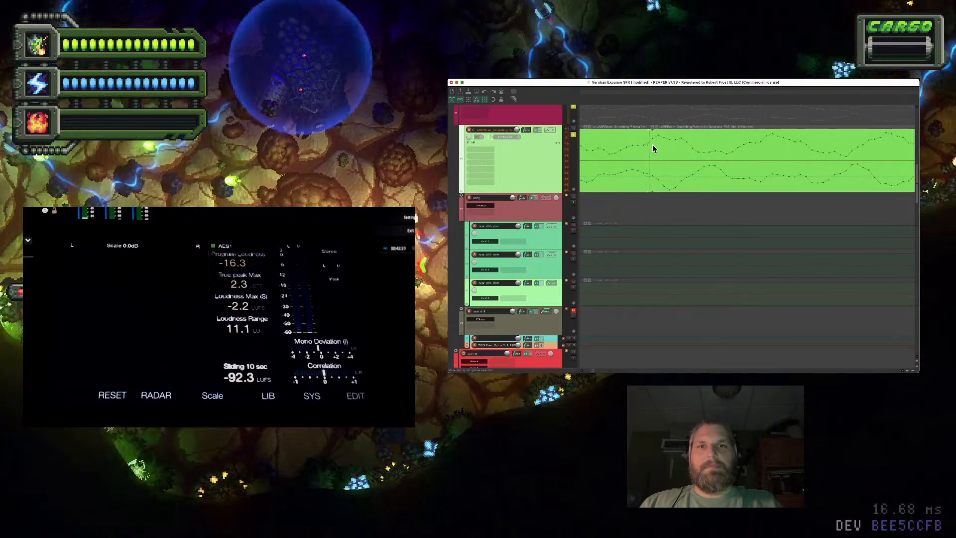
pyautogui.click(651, 156)
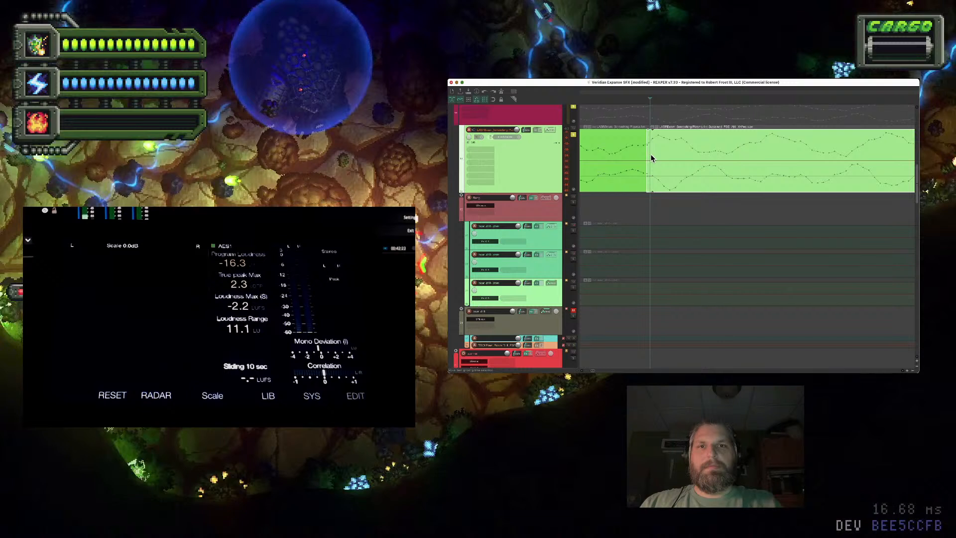
pyautogui.moveTo(646, 153); pyautogui.dragTo(641, 157)
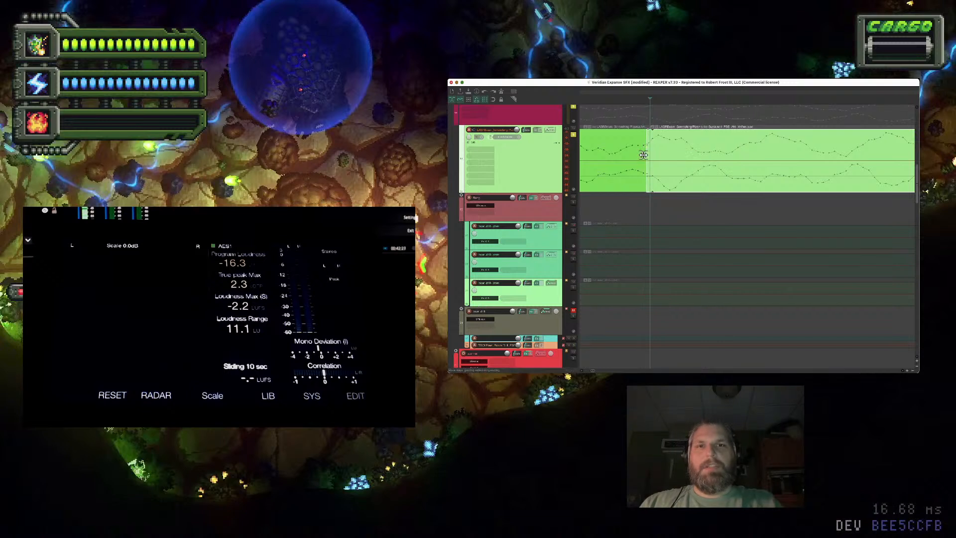
# Fine-tune the facing edges of the two loops sample by sample until they meet at the join
pyautogui.click(645, 154)
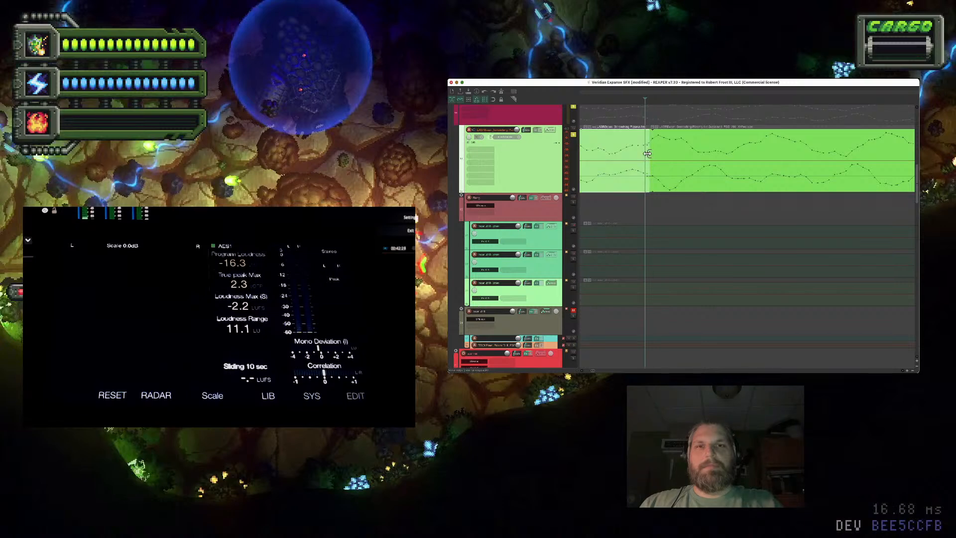
pyautogui.rightClick(646, 154)
pyautogui.click(648, 163)
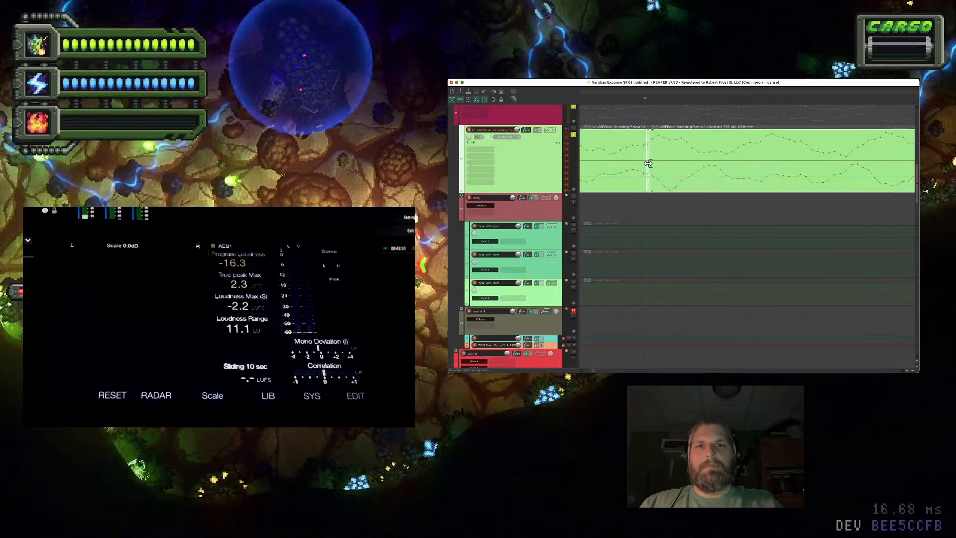
pyautogui.click(653, 160)
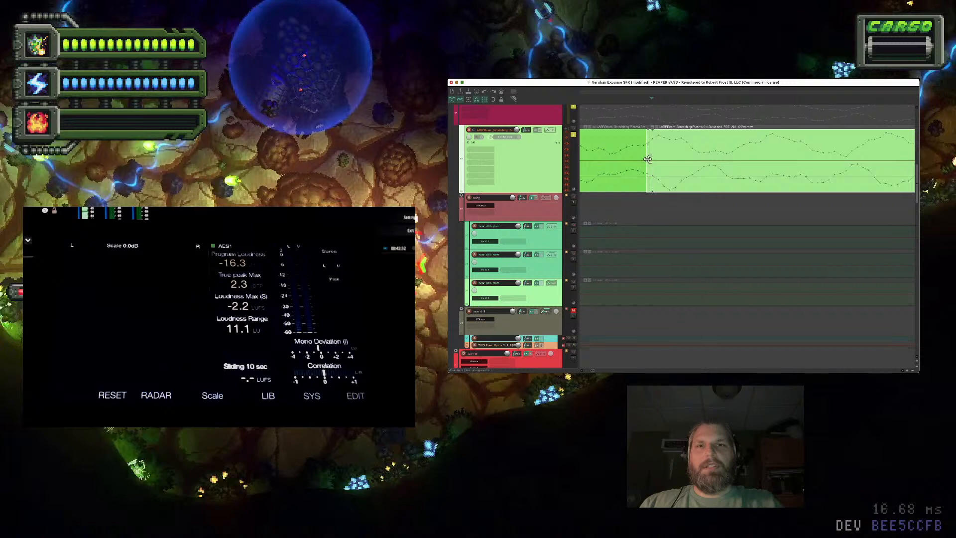
pyautogui.click(648, 159)
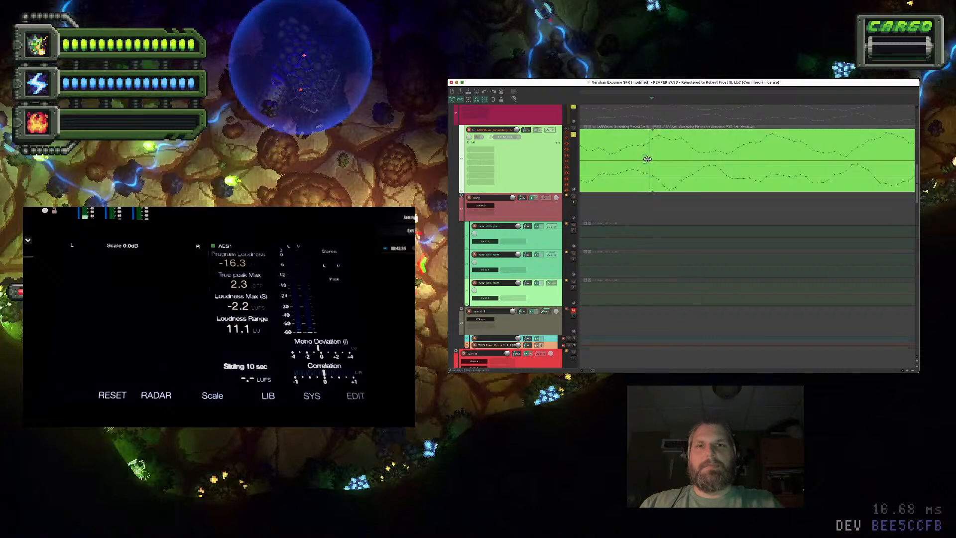
pyautogui.click(652, 154)
pyautogui.moveTo(653, 154); pyautogui.dragTo(655, 155)
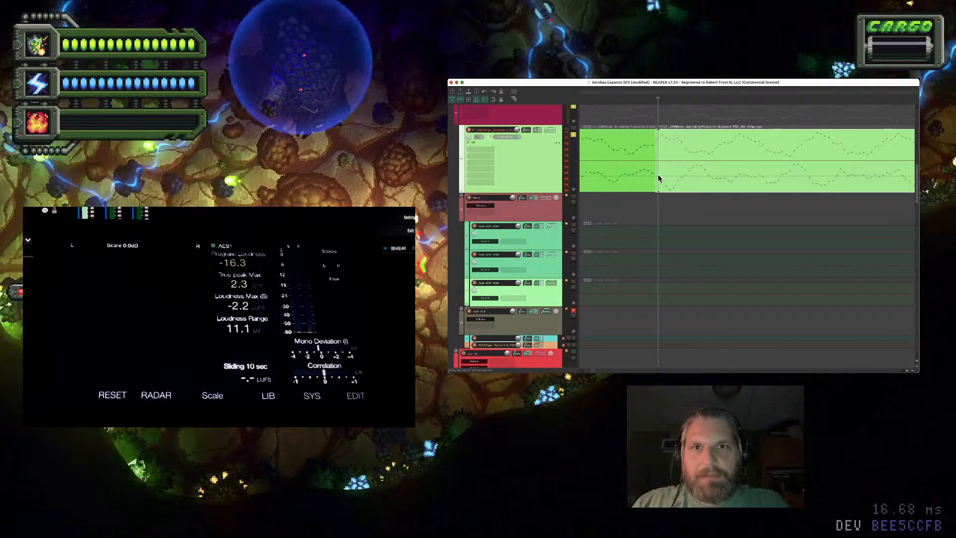
# Make a time selection over the second loop and play the sequence from the first loop across the join
pyautogui.scroll(-5, 658, 178)
pyautogui.scroll(-3, 659, 178)
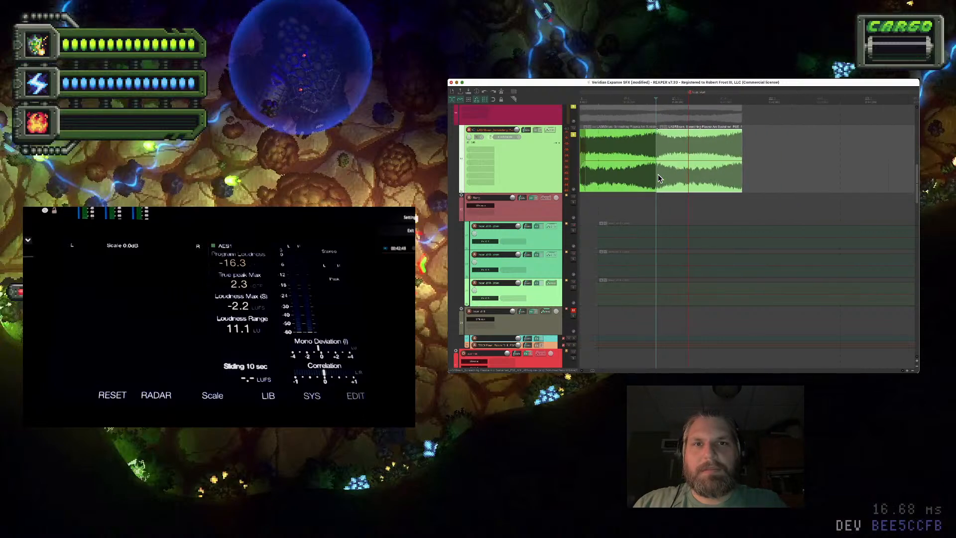
pyautogui.keyDown('shift'); pyautogui.click(736, 178); pyautogui.keyUp('shift')
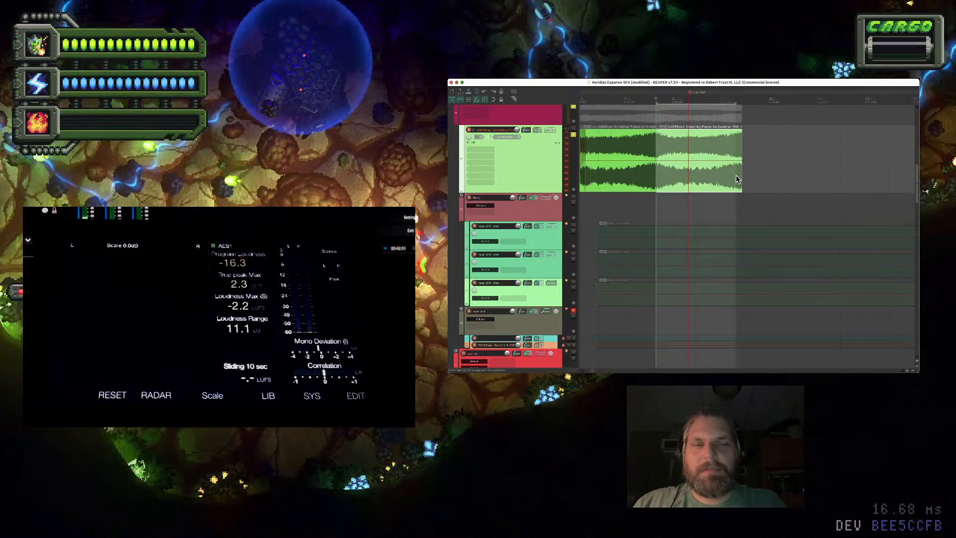
pyautogui.keyDown('shift'); pyautogui.click(736, 180); pyautogui.keyUp('shift')
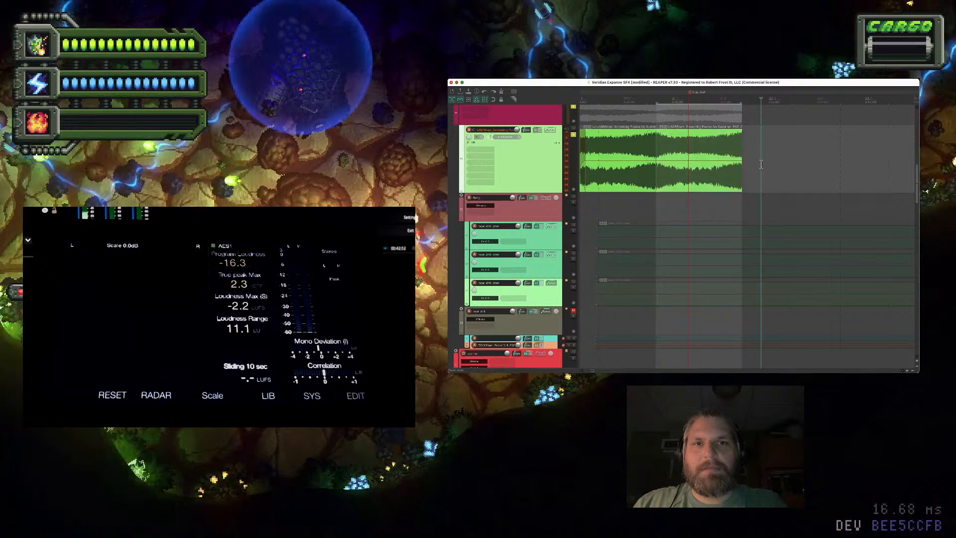
pyautogui.press('space')
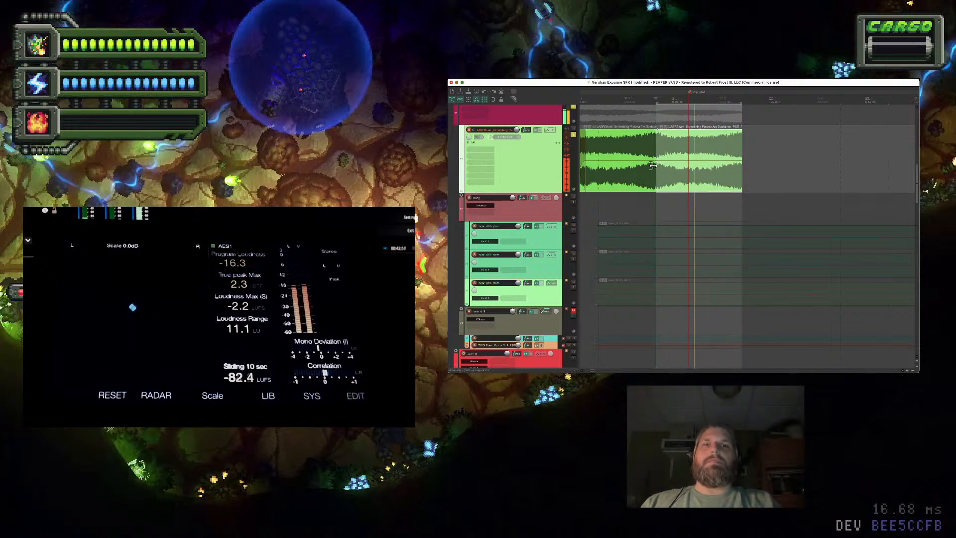
pyautogui.click(627, 169)
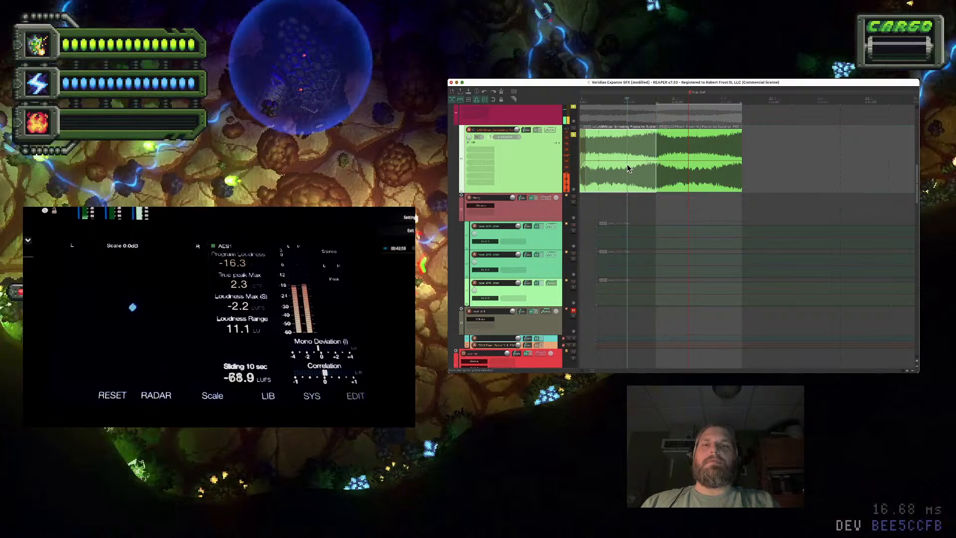
# Nudge the loop edge at the join into a very short crossfade and play from just before it
pyautogui.scroll(5, 652, 157)
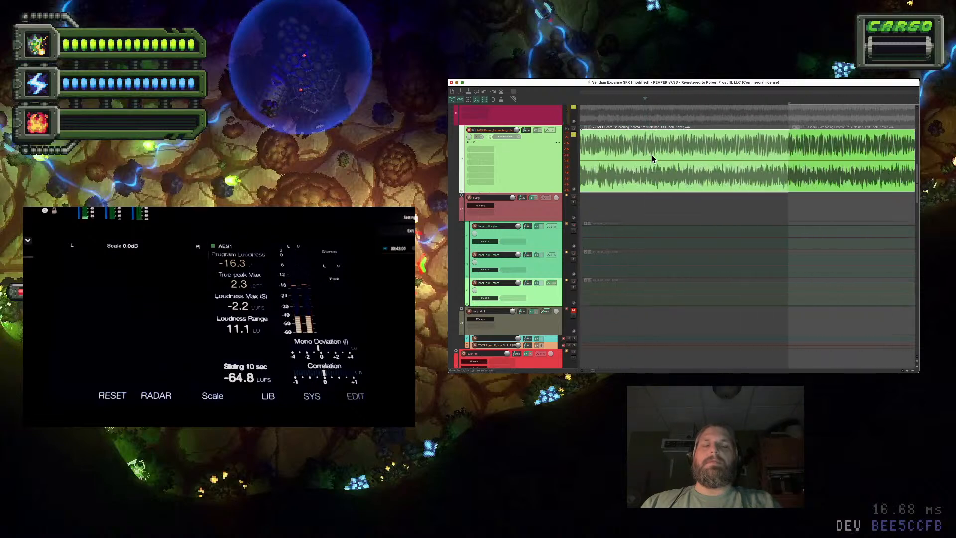
pyautogui.scroll(3, 783, 161)
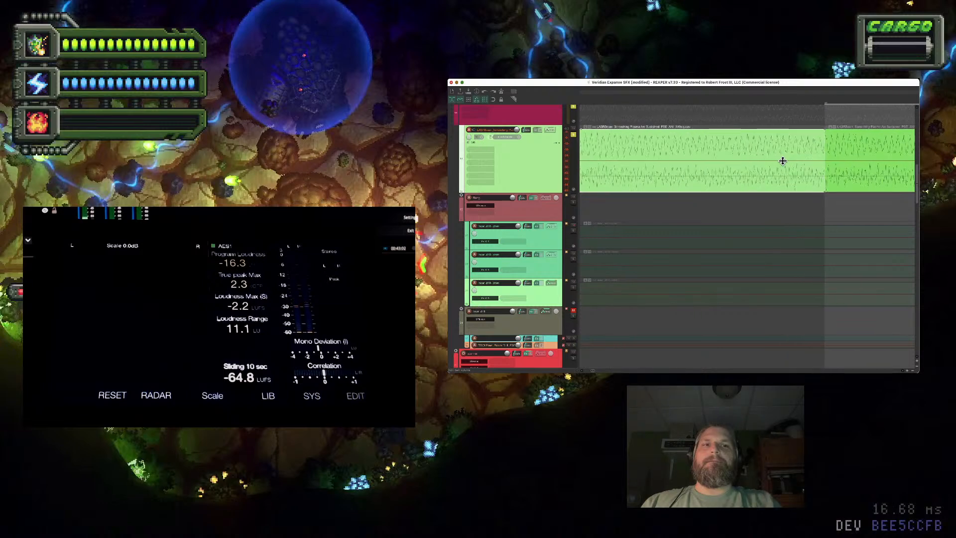
pyautogui.click(831, 207)
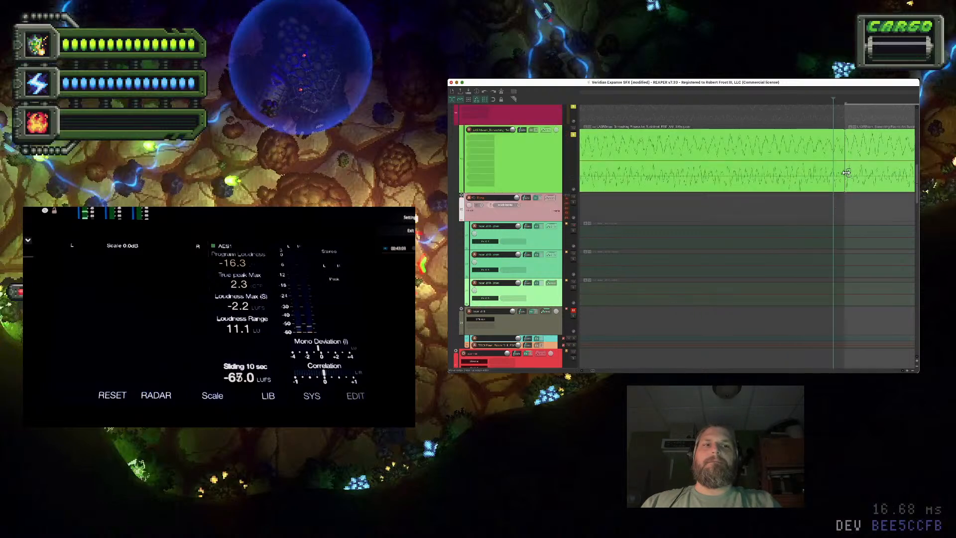
pyautogui.click(847, 173)
pyautogui.click(799, 177)
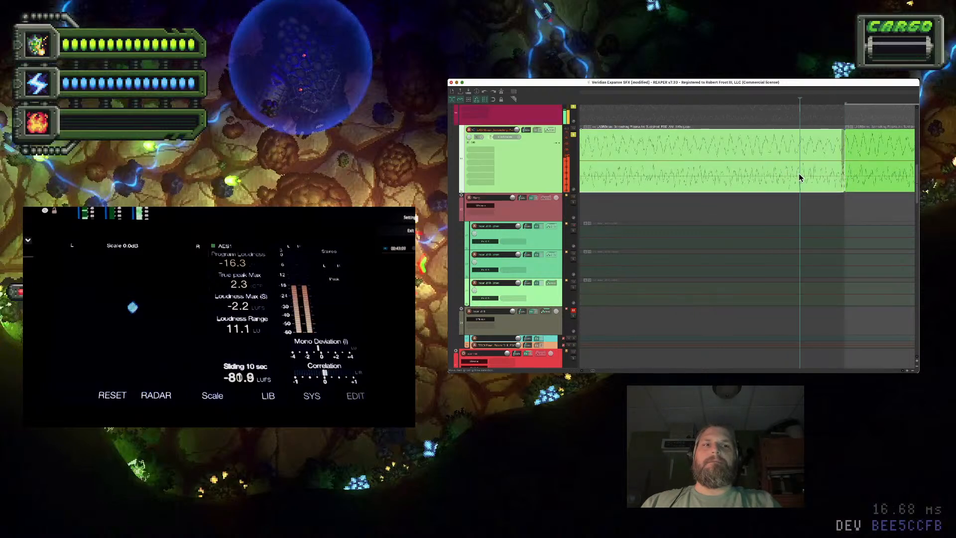
# Play the join again from successively earlier points in the first loop
pyautogui.scroll(-3, 798, 173)
pyautogui.click(710, 173)
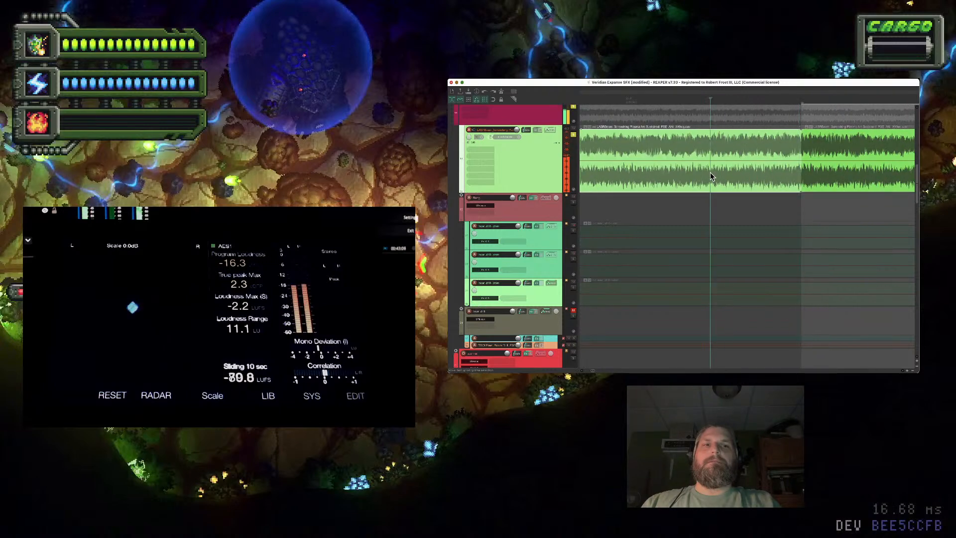
pyautogui.scroll(-5, 710, 174)
pyautogui.click(696, 169)
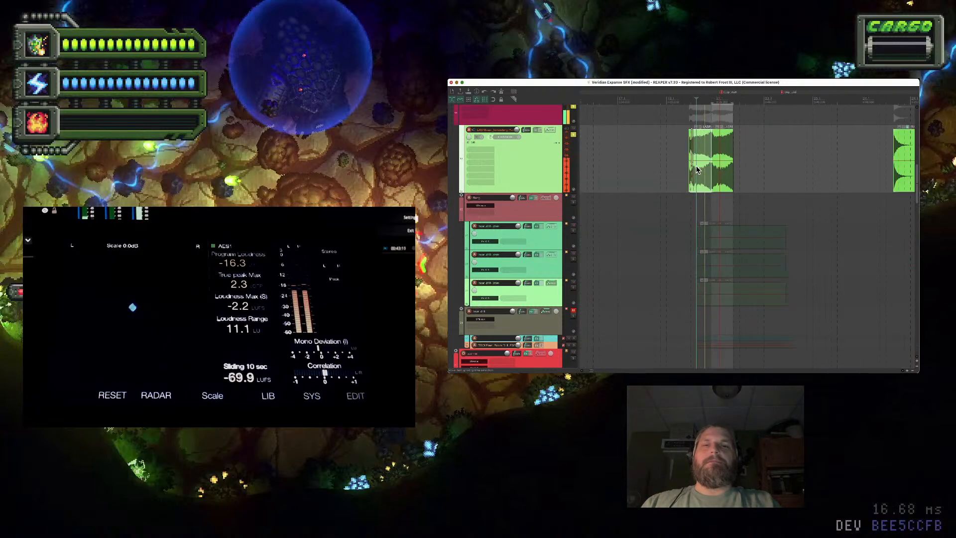
# Inspect the waveform around the loop join and play the plasma arc sequence from its beginning
pyautogui.scroll(6, 696, 169)
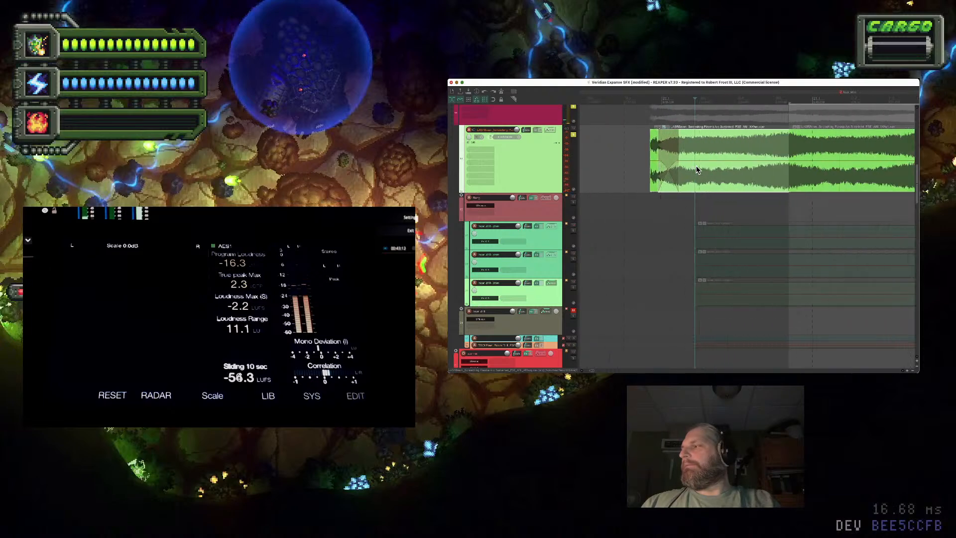
pyautogui.scroll(5, 696, 170)
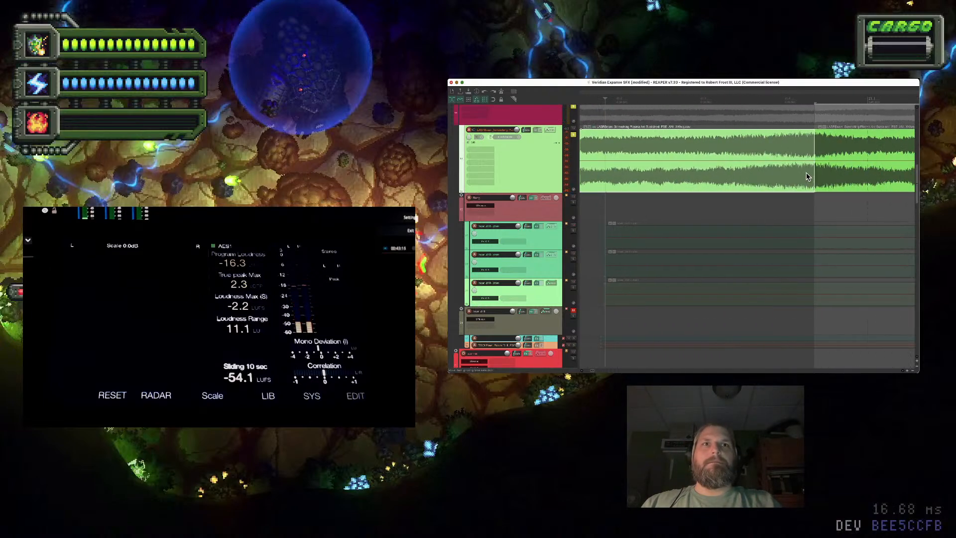
pyautogui.click(814, 201)
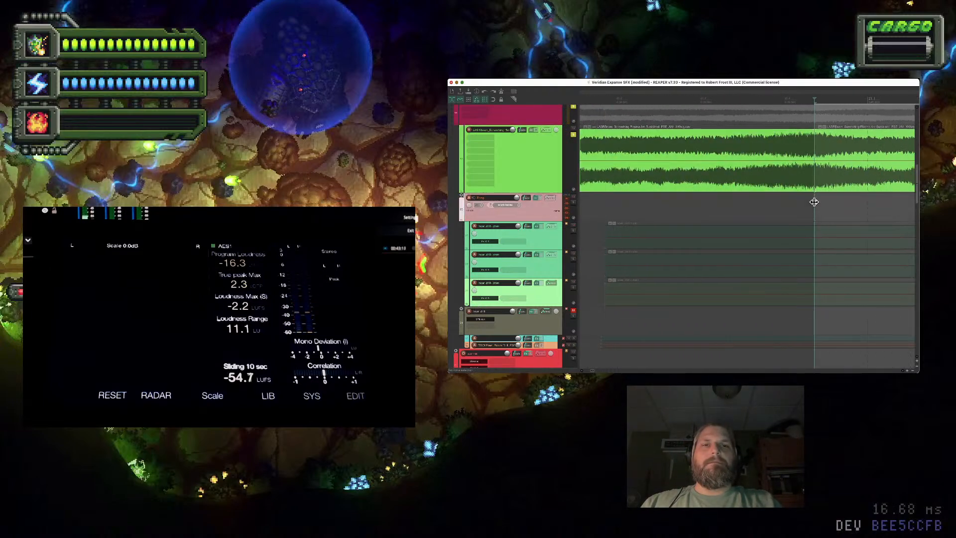
pyautogui.scroll(-3, 814, 201)
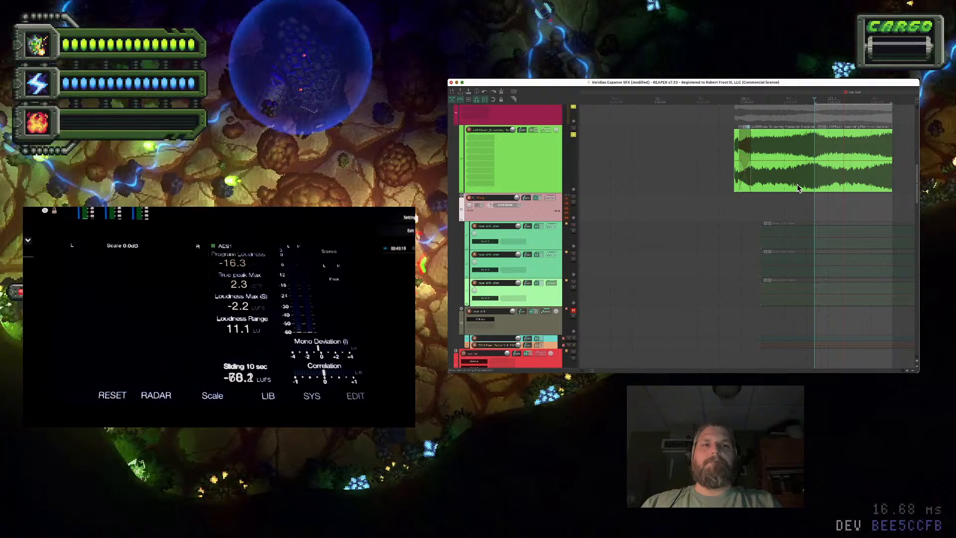
pyautogui.click(797, 188)
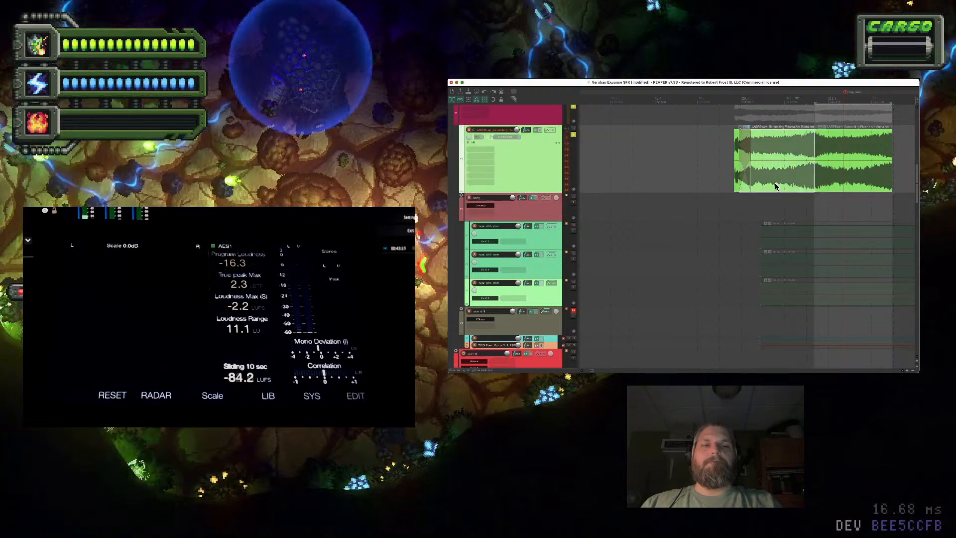
pyautogui.click(730, 176)
pyautogui.press('space')
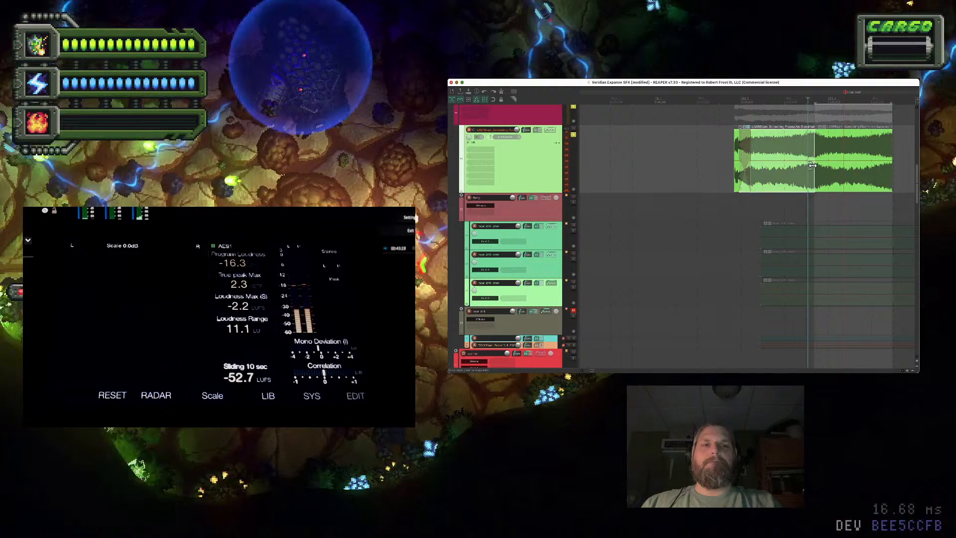
# Try shortening the first loop to its opening stretch and moving the second loop against its new end
pyautogui.moveTo(811, 165); pyautogui.dragTo(762, 166)
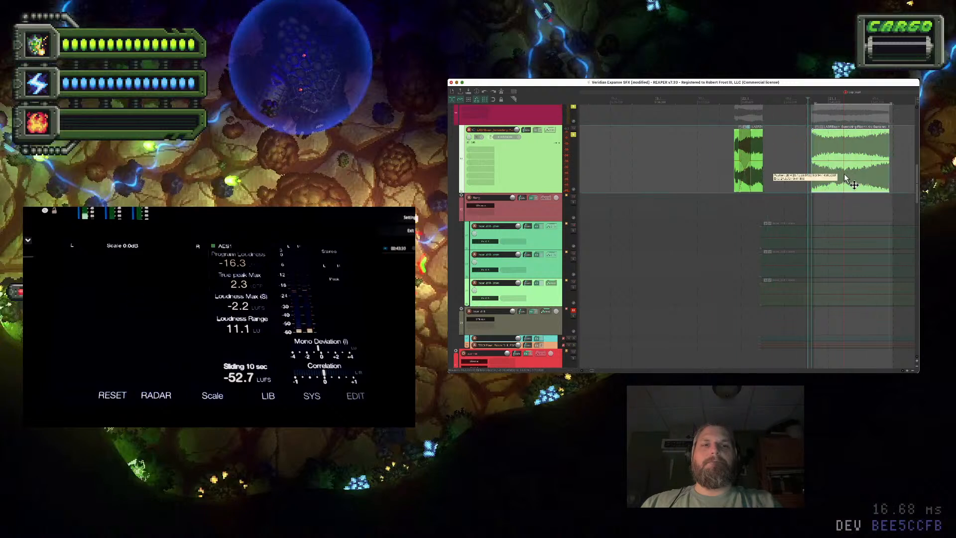
pyautogui.moveTo(844, 173); pyautogui.dragTo(792, 175)
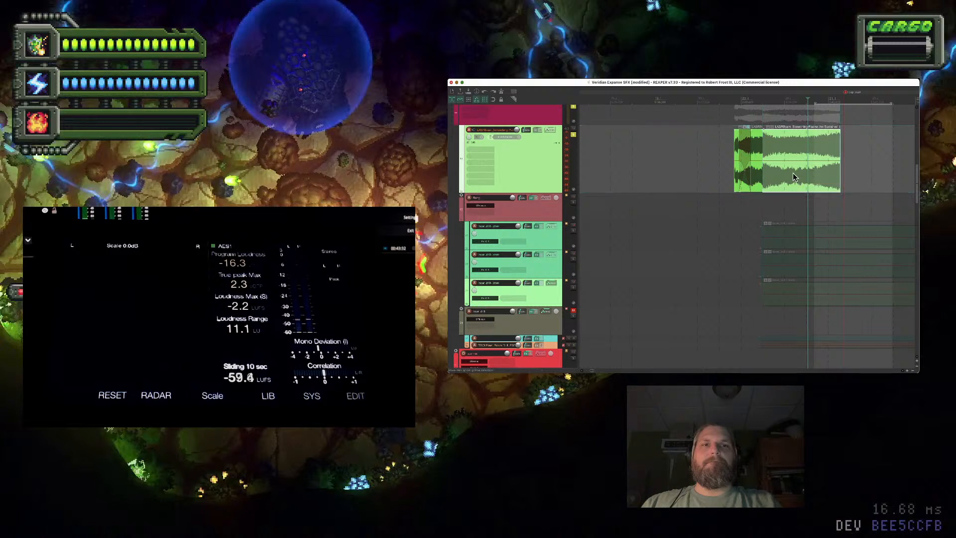
pyautogui.click(760, 143)
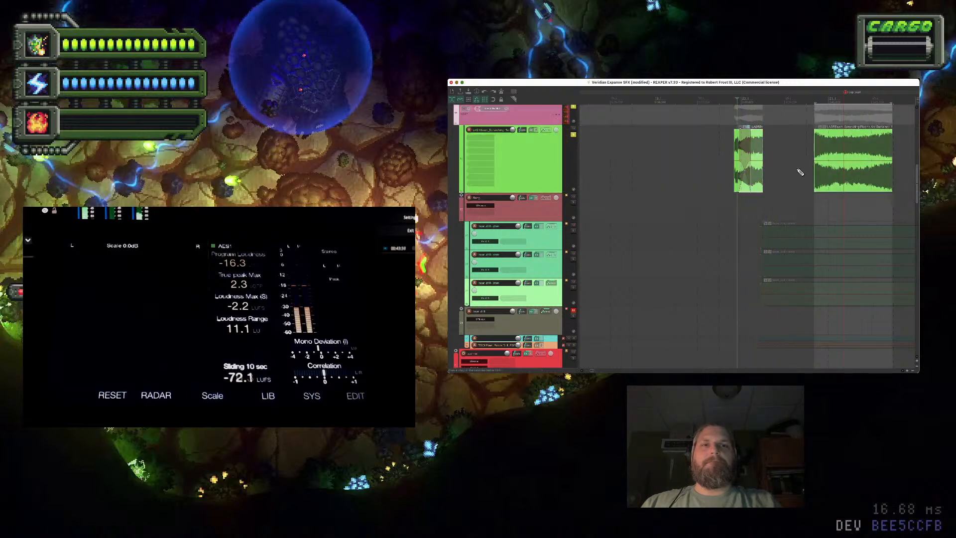
pyautogui.scroll(3, 796, 170)
pyautogui.scroll(-1, 796, 167)
pyautogui.hscroll(3, 799, 166)
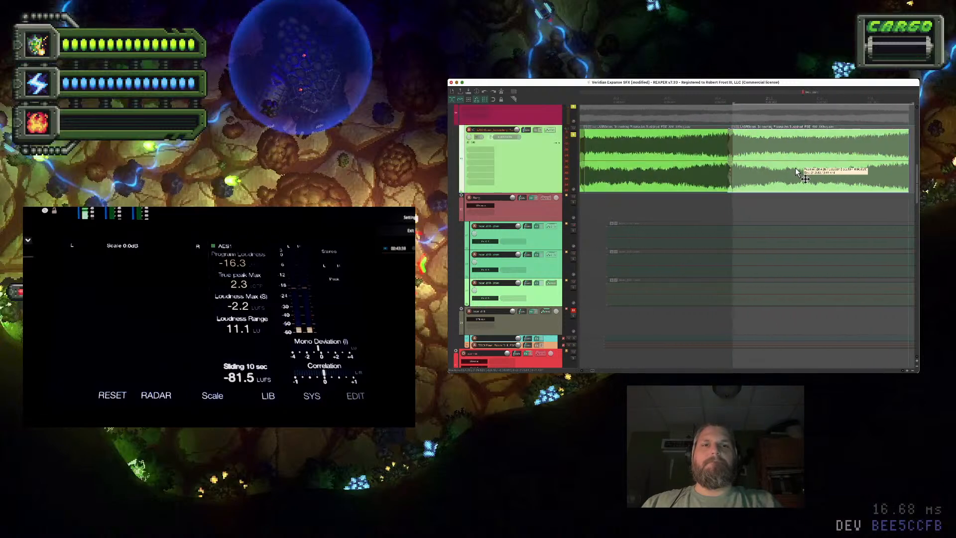
pyautogui.press('space')
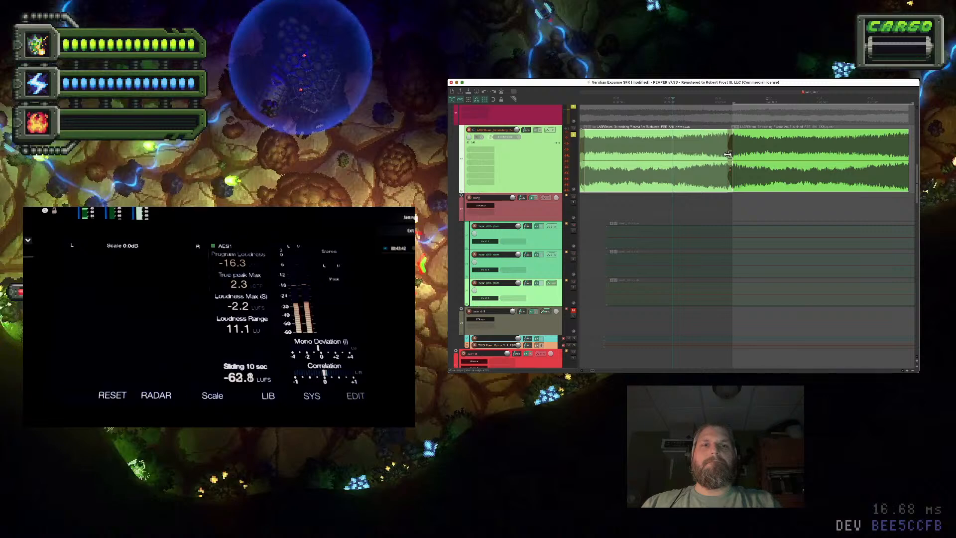
# Shift the second loop back to the end of the first loop and inspect the join up close
pyautogui.moveTo(728, 155); pyautogui.dragTo(732, 155)
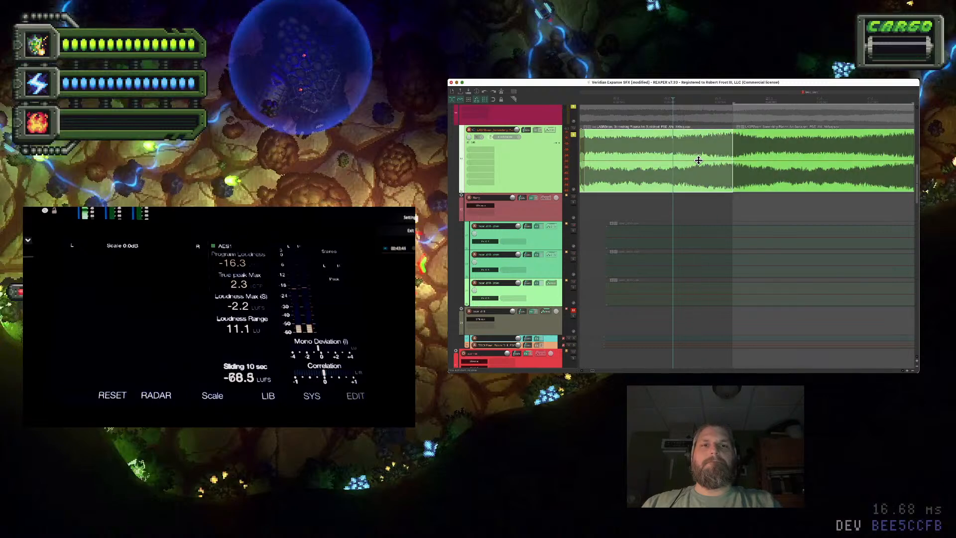
pyautogui.scroll(-5, 699, 160)
pyautogui.click(698, 160)
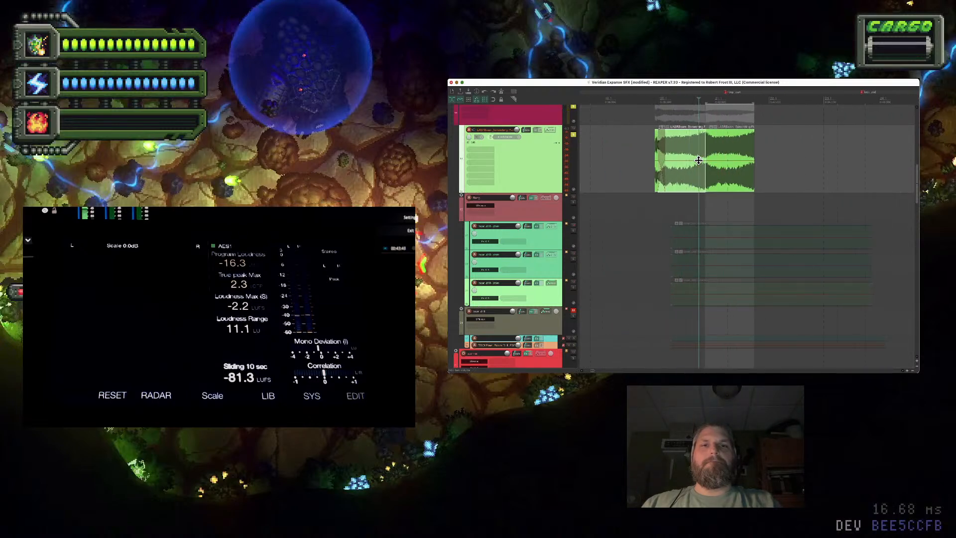
pyautogui.scroll(5, 704, 162)
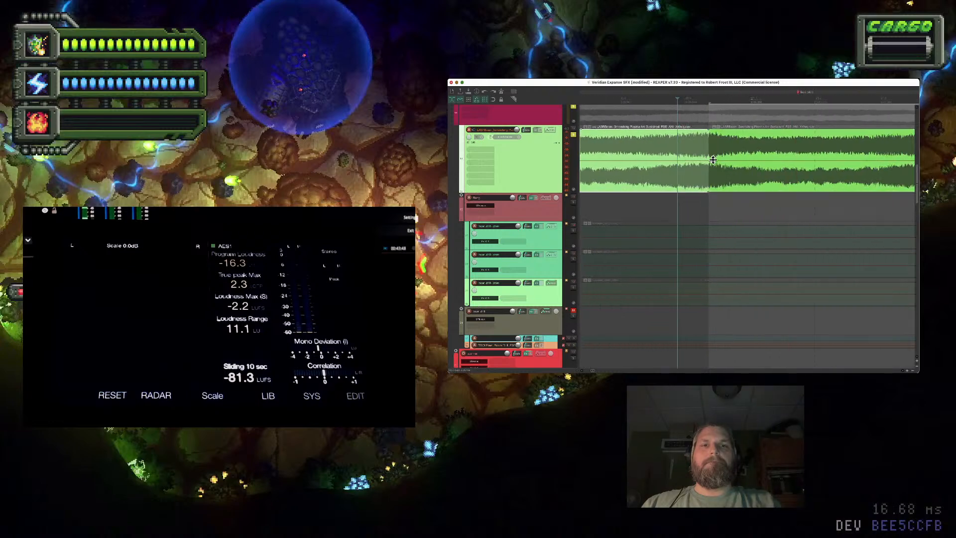
pyautogui.scroll(2, 708, 193)
pyautogui.scroll(4, 752, 189)
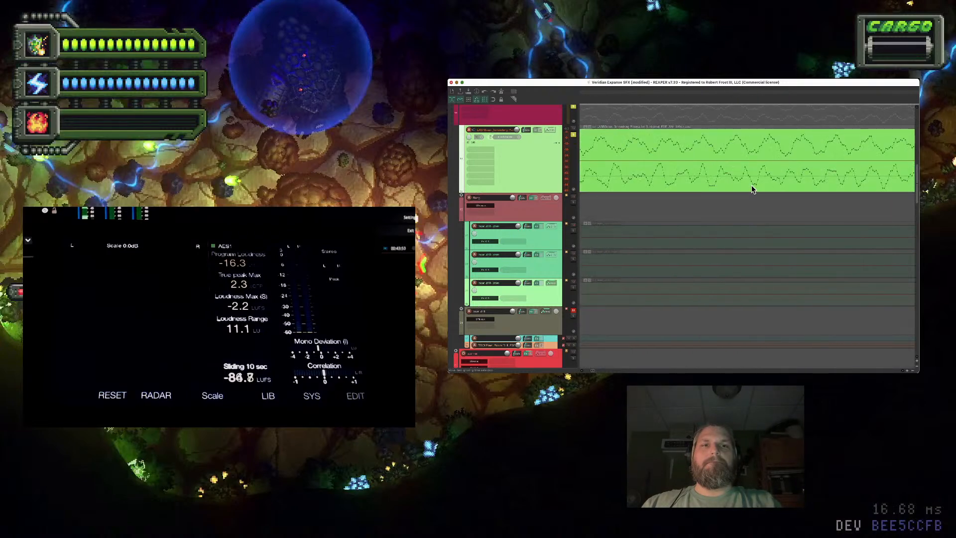
# Adjust the edge at the loop join and move the second loop earlier to line its waveform up with the first loop
pyautogui.click(693, 208)
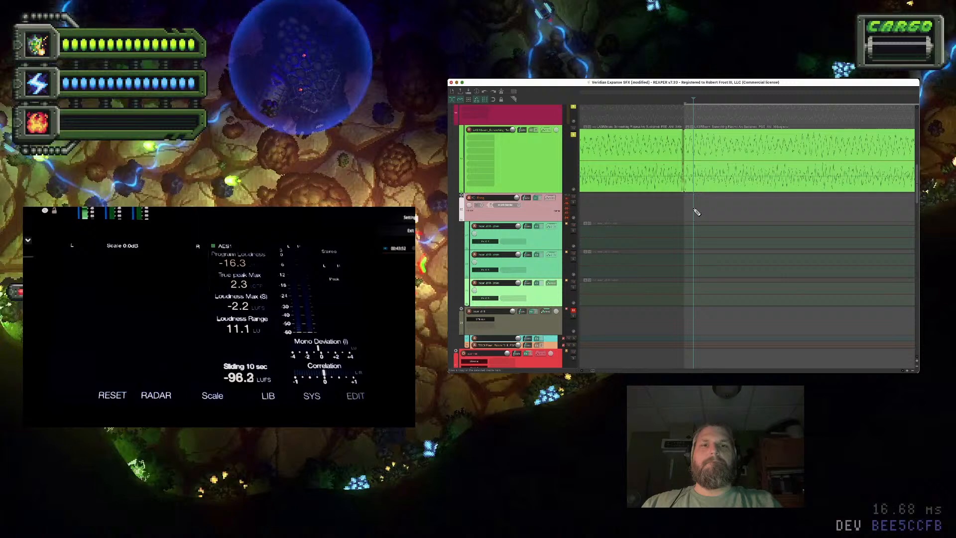
pyautogui.click(682, 175)
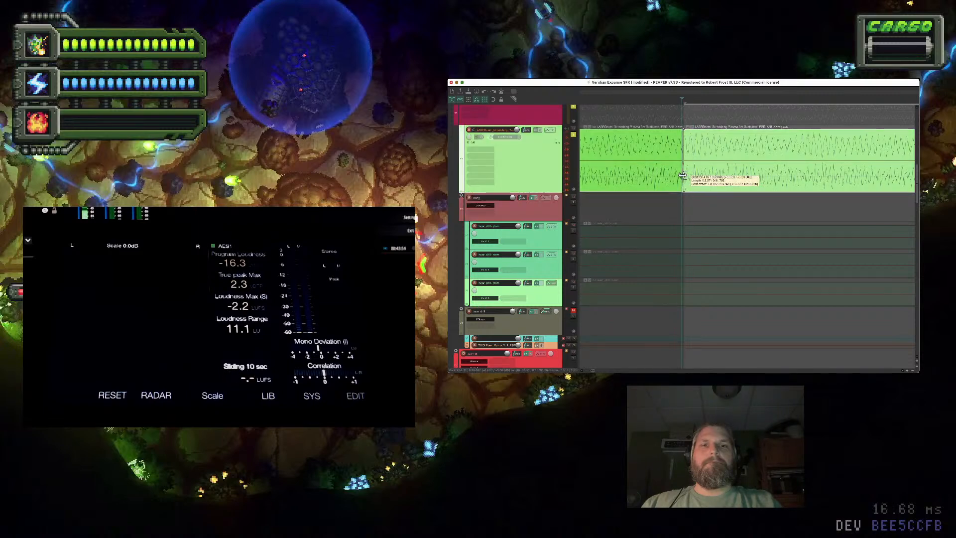
pyautogui.moveTo(683, 176); pyautogui.dragTo(685, 175)
pyautogui.scroll(6, 683, 173)
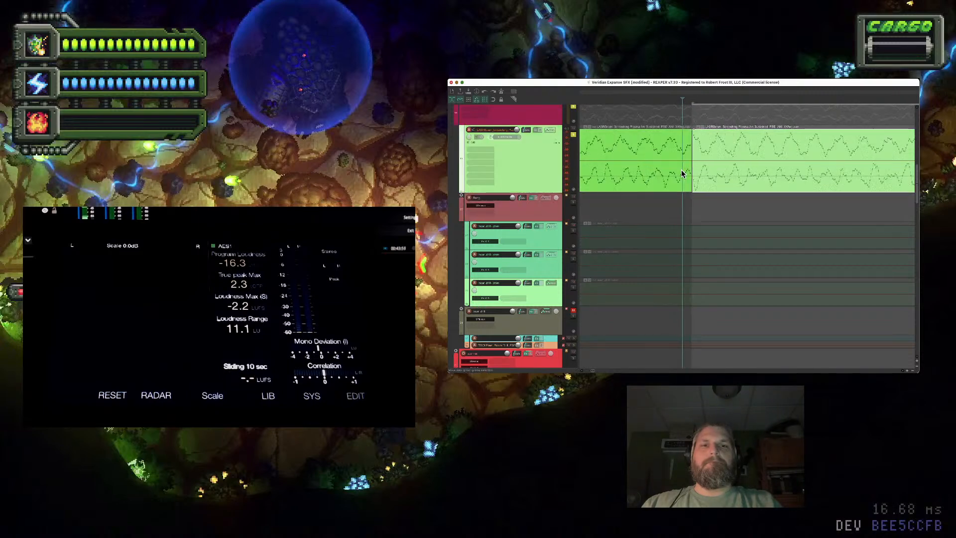
pyautogui.click(715, 199)
pyautogui.scroll(2, 715, 199)
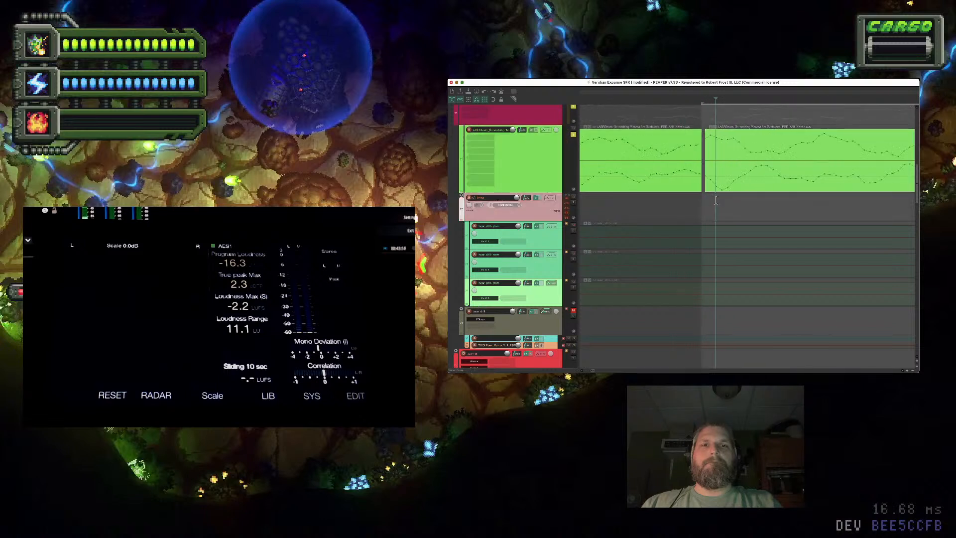
pyautogui.moveTo(738, 178); pyautogui.dragTo(632, 168)
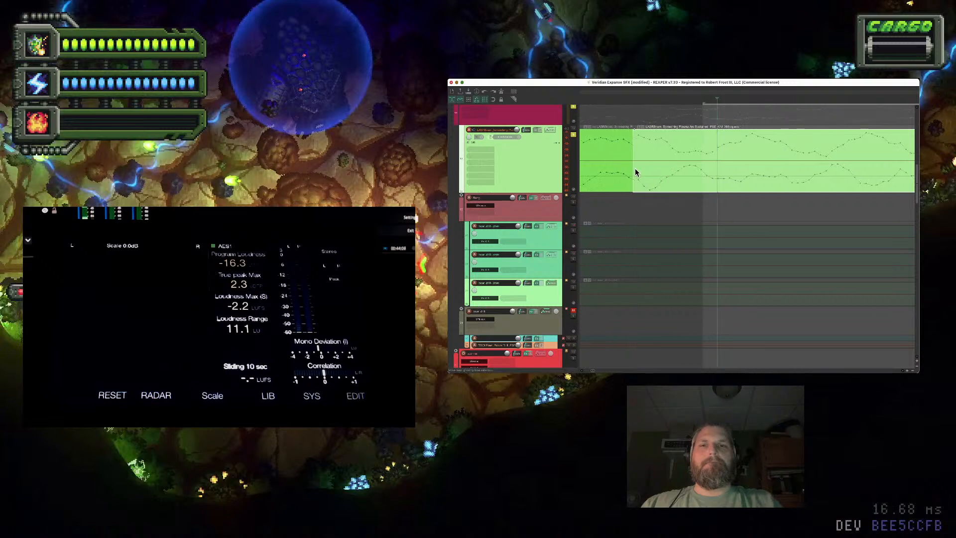
# Trim a little off the end of the first loop and move the second loop against its new end
pyautogui.hscroll(-3, 686, 171)
pyautogui.click(689, 168)
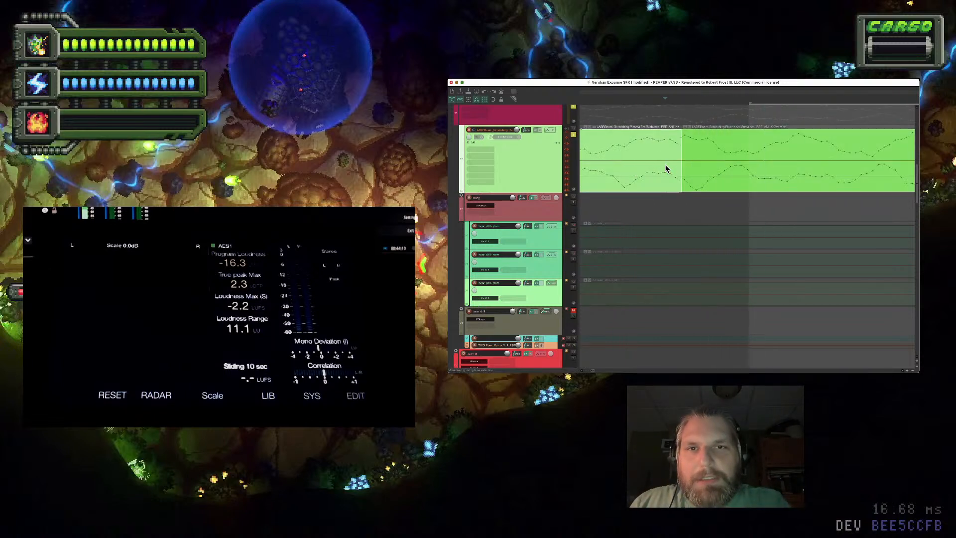
pyautogui.moveTo(680, 165); pyautogui.dragTo(648, 169)
pyautogui.click(707, 179)
pyautogui.moveTo(707, 178); pyautogui.dragTo(645, 166)
pyautogui.scroll(-5, 620, 167)
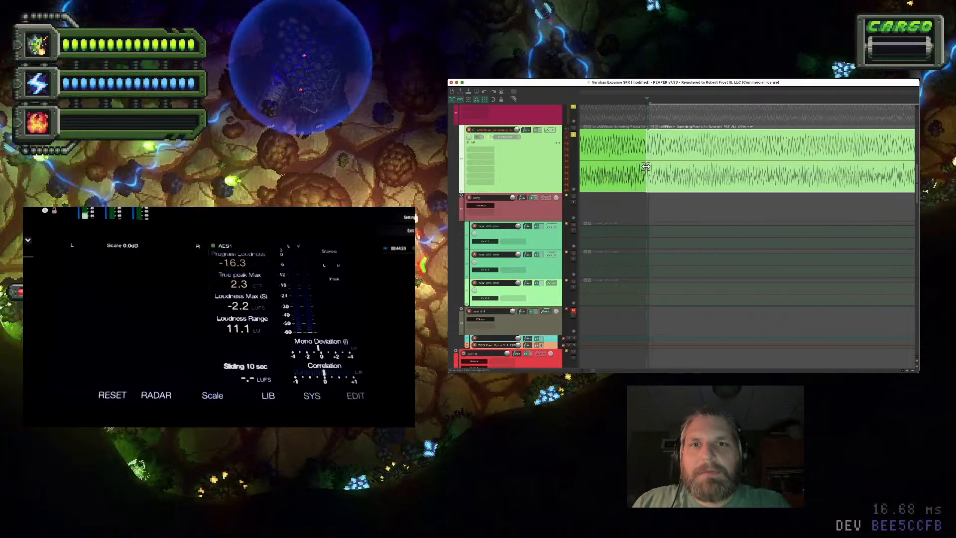
# Play the plasma arc sequence through the adjusted loop join while viewing the waveform
pyautogui.press('space')
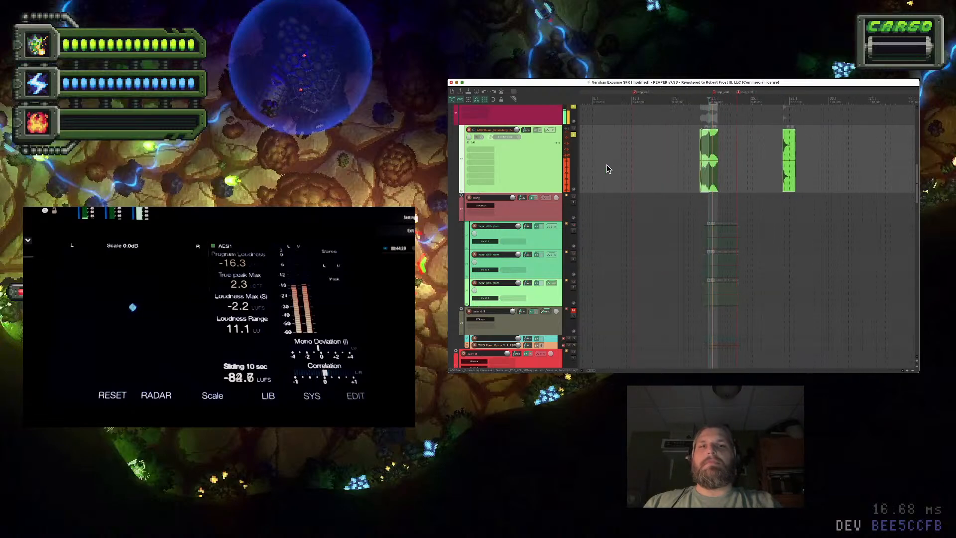
pyautogui.scroll(3, 606, 165)
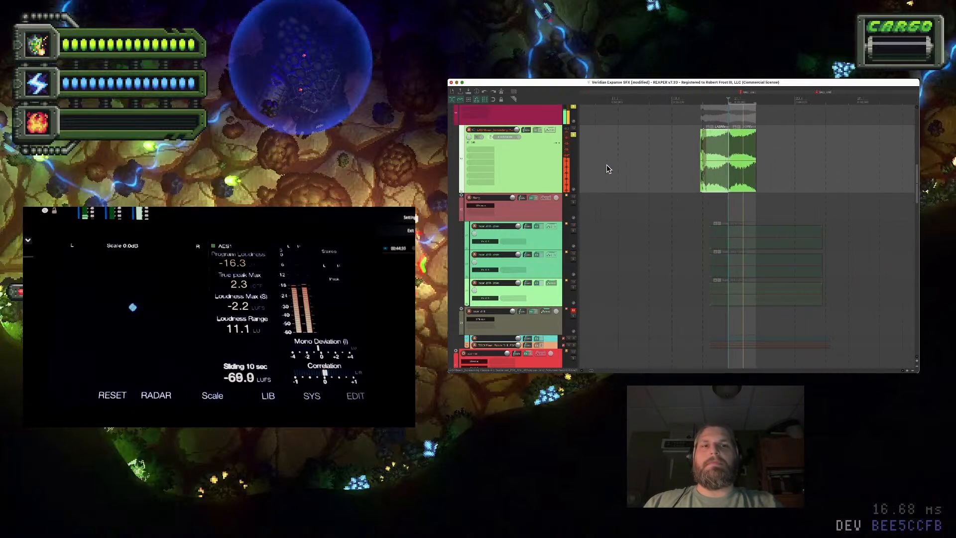
pyautogui.scroll(3, 711, 121)
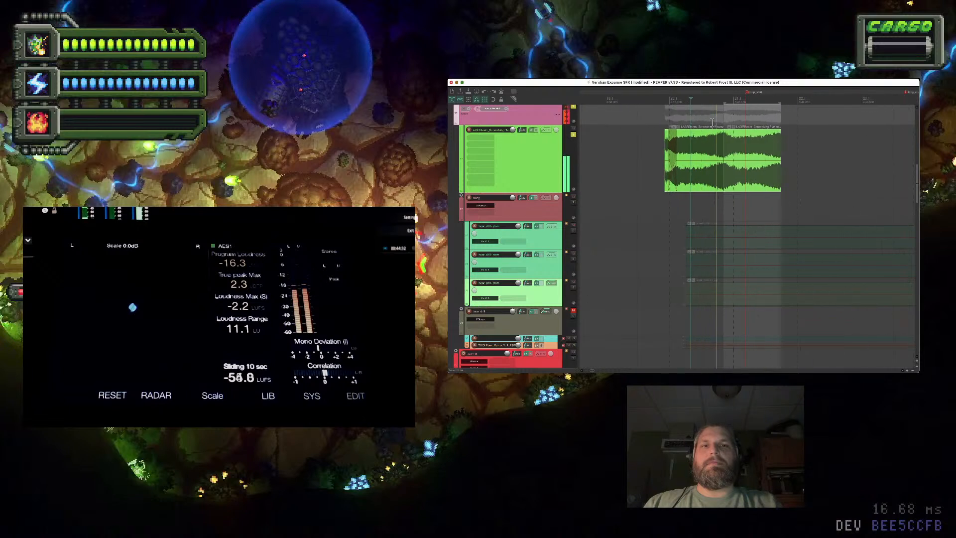
pyautogui.click(757, 159)
pyautogui.scroll(5, 753, 158)
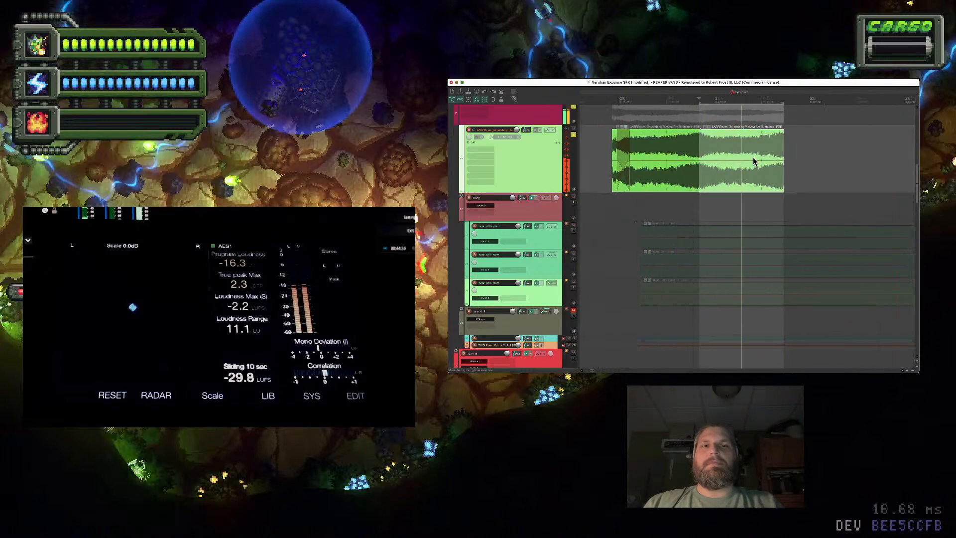
# Split the second loop just before its waveform flattens out at the end and delete the leftover tail
pyautogui.moveTo(826, 150); pyautogui.dragTo(829, 151)
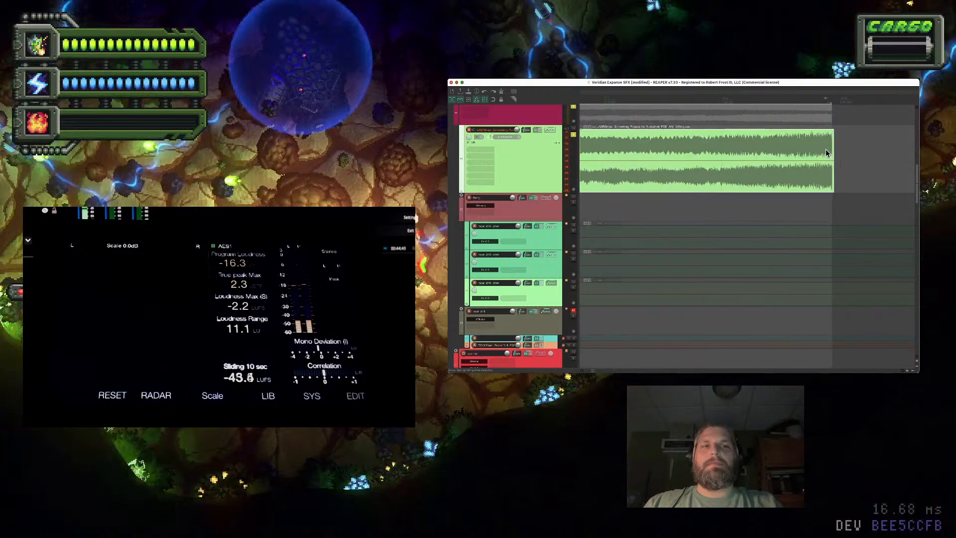
pyautogui.scroll(4, 825, 149)
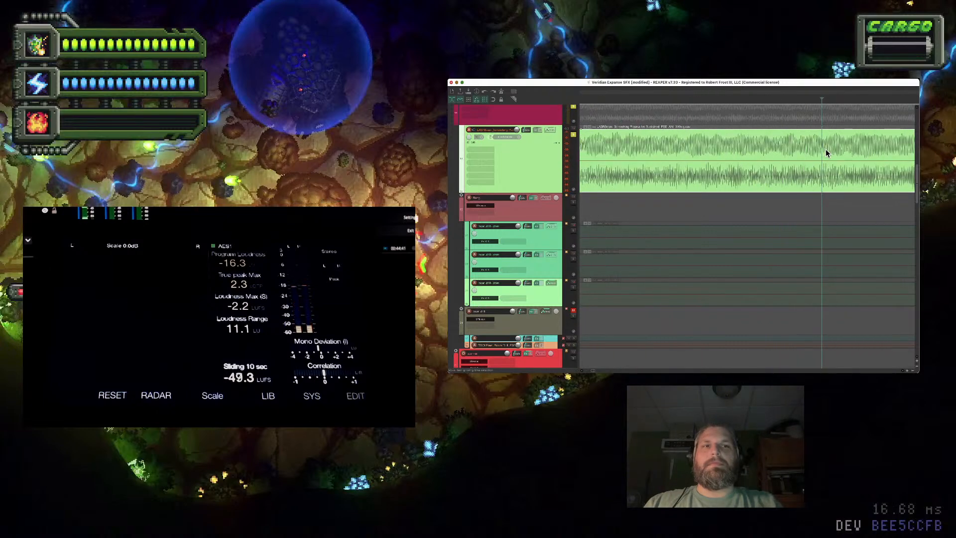
pyautogui.click(756, 149)
pyautogui.scroll(5, 756, 151)
pyautogui.scroll(2, 755, 151)
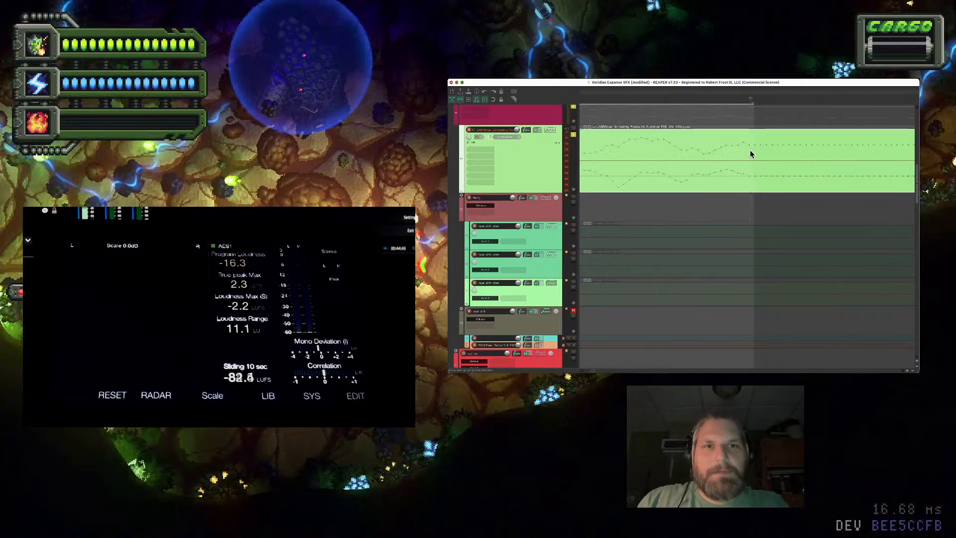
pyautogui.click(748, 151)
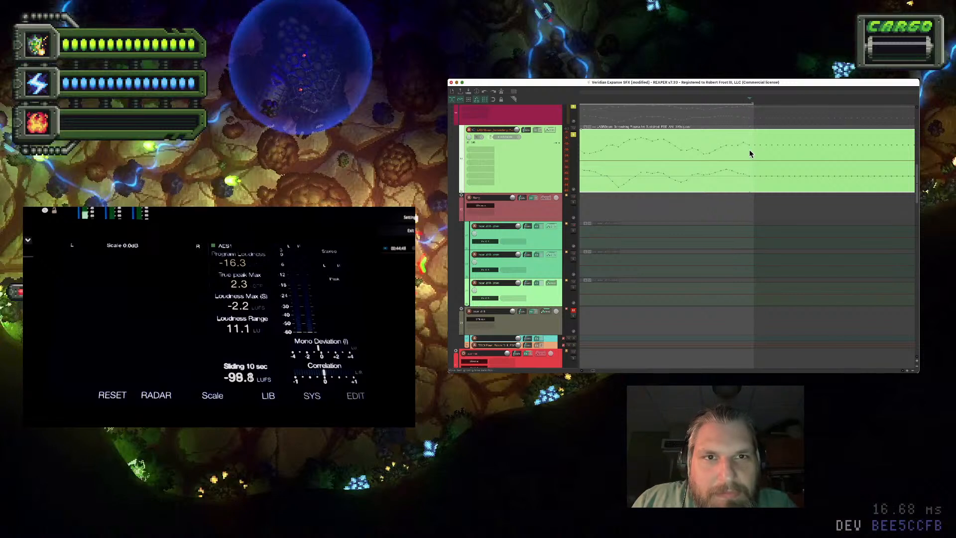
pyautogui.press('s')
pyautogui.press('Delete')
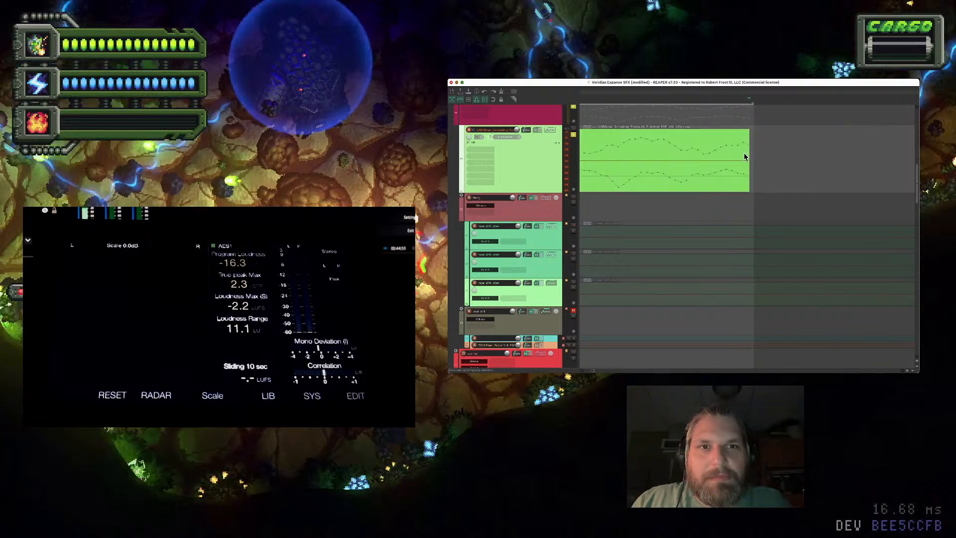
# Check the trimmed end of the second loop and examine the waveform back at the loop-to-loop join
pyautogui.click(743, 157)
pyautogui.scroll(-2, 743, 156)
pyautogui.scroll(-8, 744, 156)
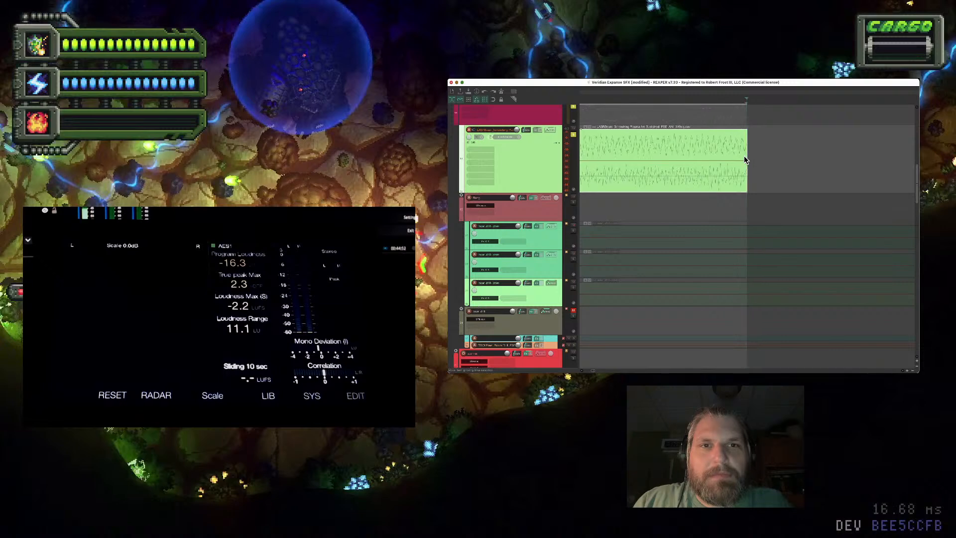
pyautogui.hscroll(5, 744, 157)
pyautogui.hscroll(-10, 744, 156)
pyautogui.hscroll(-4, 743, 158)
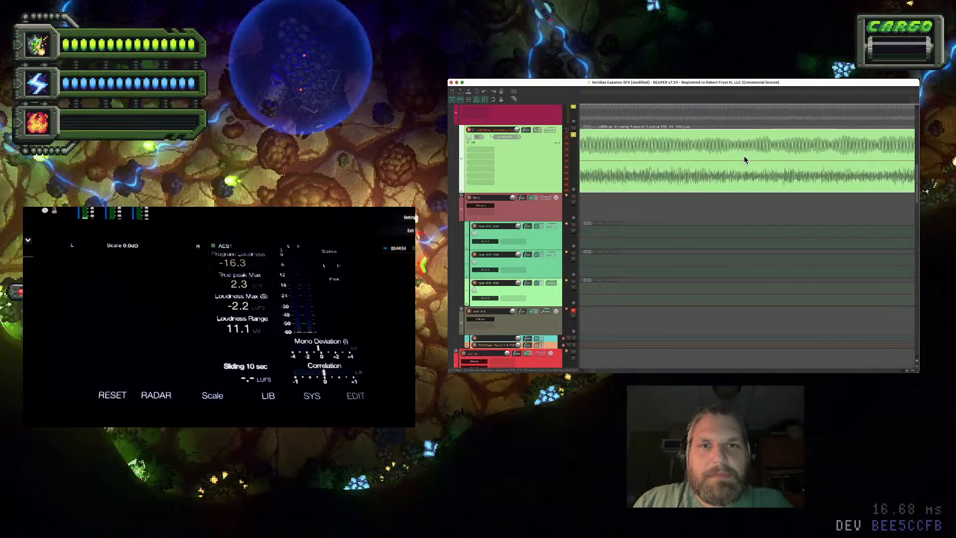
pyautogui.scroll(-5, 744, 158)
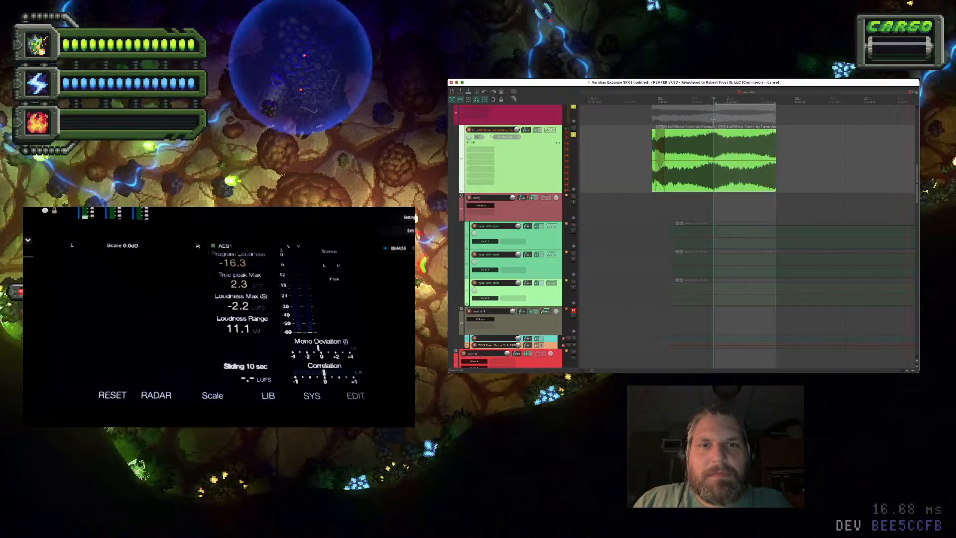
pyautogui.scroll(5, 744, 160)
pyautogui.scroll(2, 743, 159)
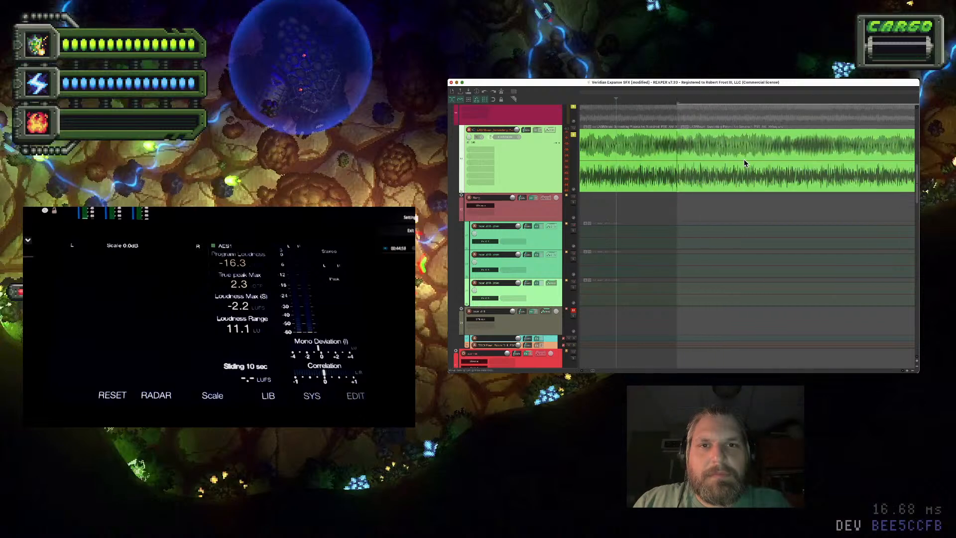
# Nudge the second loop slightly earlier at the join, matching its waveform to the end of the first loop
pyautogui.click(671, 134)
pyautogui.scroll(8, 671, 133)
pyautogui.scroll(5, 671, 137)
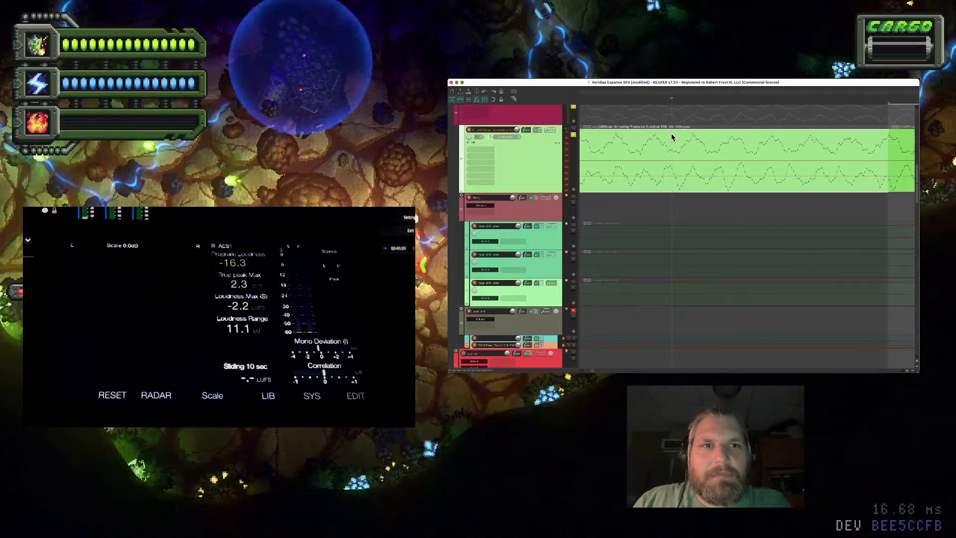
pyautogui.scroll(1, 673, 137)
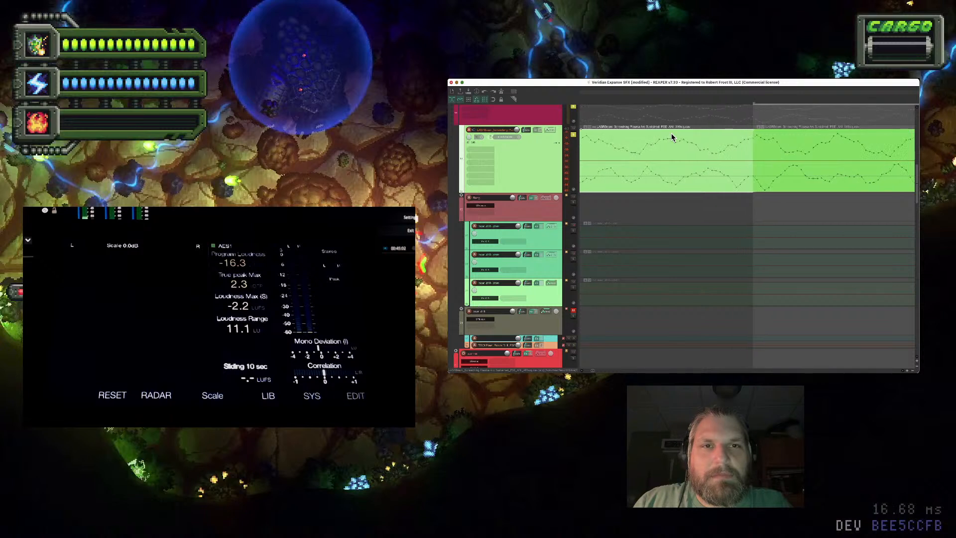
pyautogui.scroll(1, 731, 144)
pyautogui.hscroll(2, 767, 147)
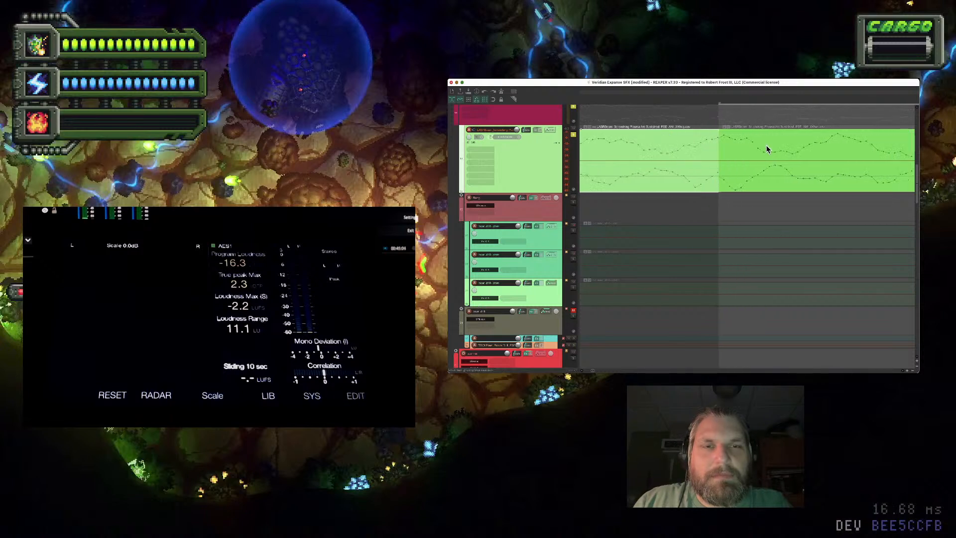
pyautogui.moveTo(740, 155); pyautogui.dragTo(737, 155)
pyautogui.click(712, 155)
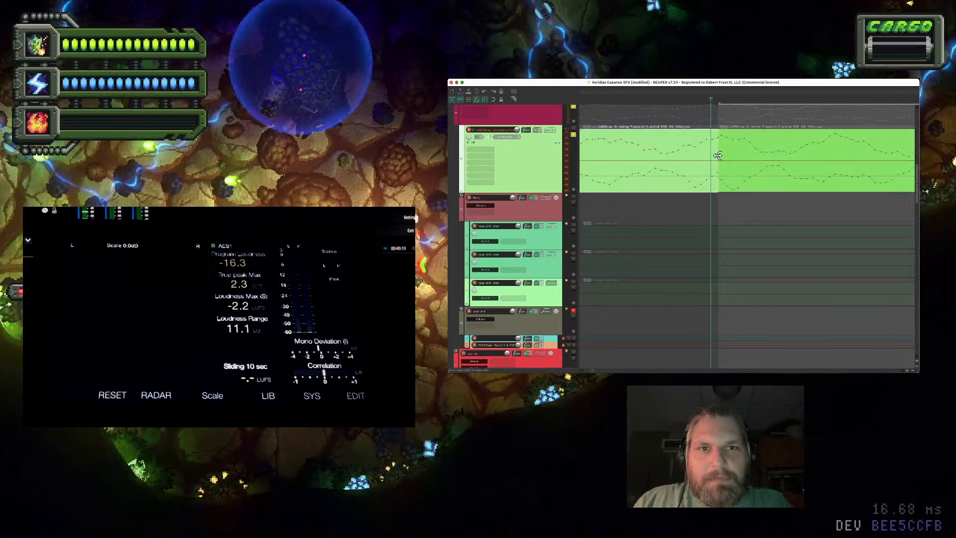
pyautogui.moveTo(636, 169); pyautogui.dragTo(728, 171)
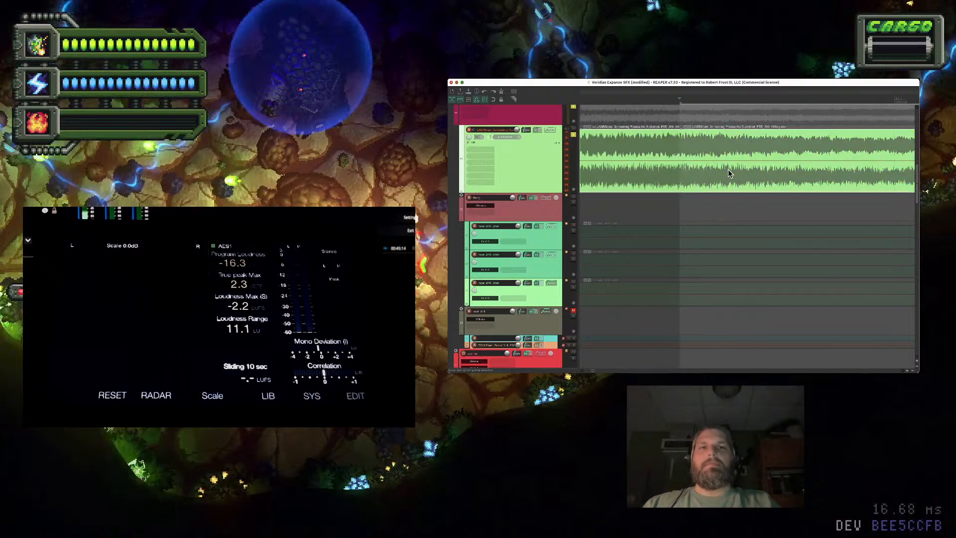
# Play from early in the first loop across the join into the second loop
pyautogui.scroll(-3, 728, 170)
pyautogui.click(670, 199)
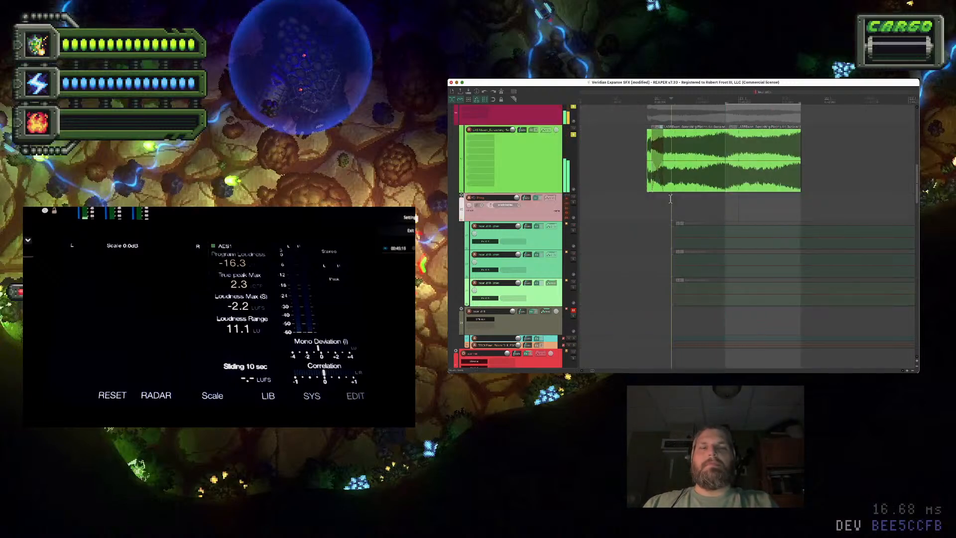
pyautogui.press('space')
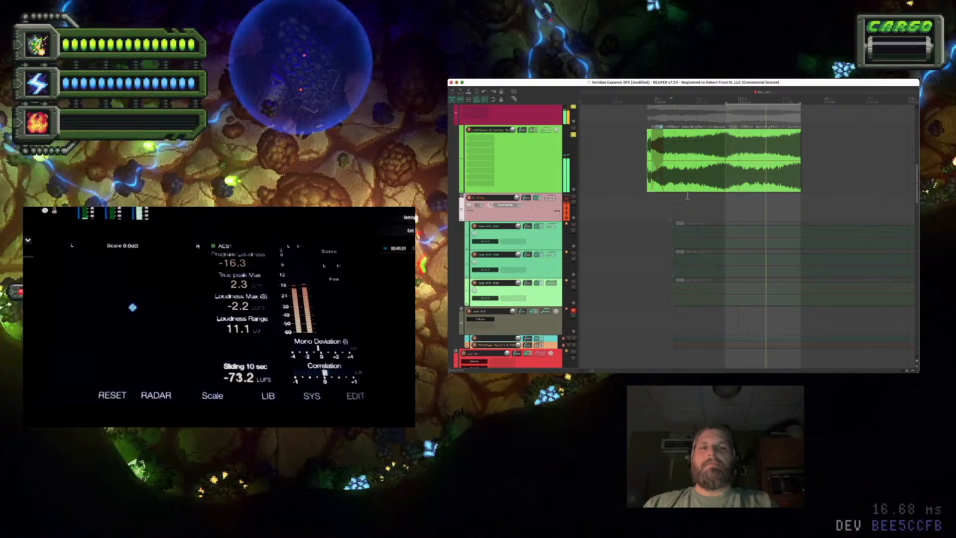
pyautogui.click(769, 181)
# Trim the end of the first loop slightly and realign the second loop against it at sample level
pyautogui.scroll(5, 769, 182)
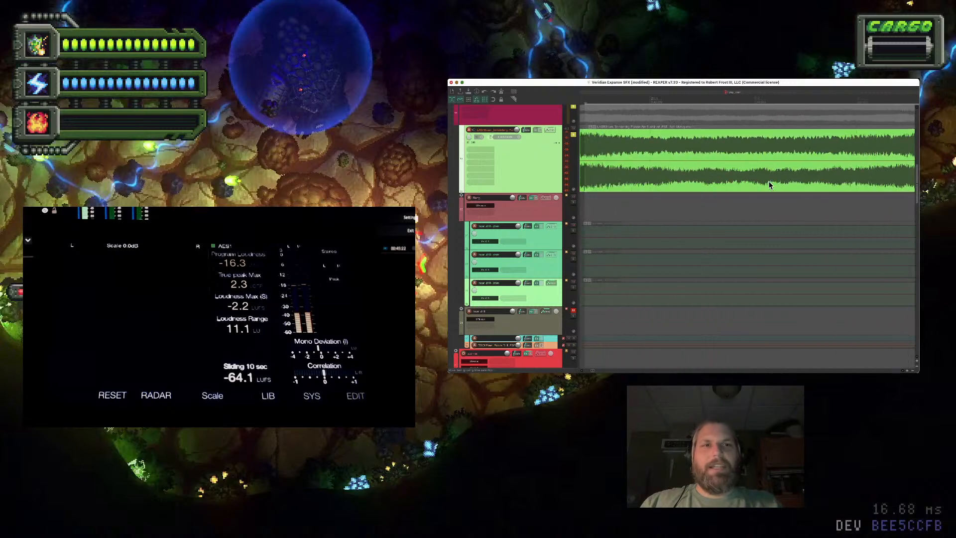
pyautogui.scroll(3, 691, 156)
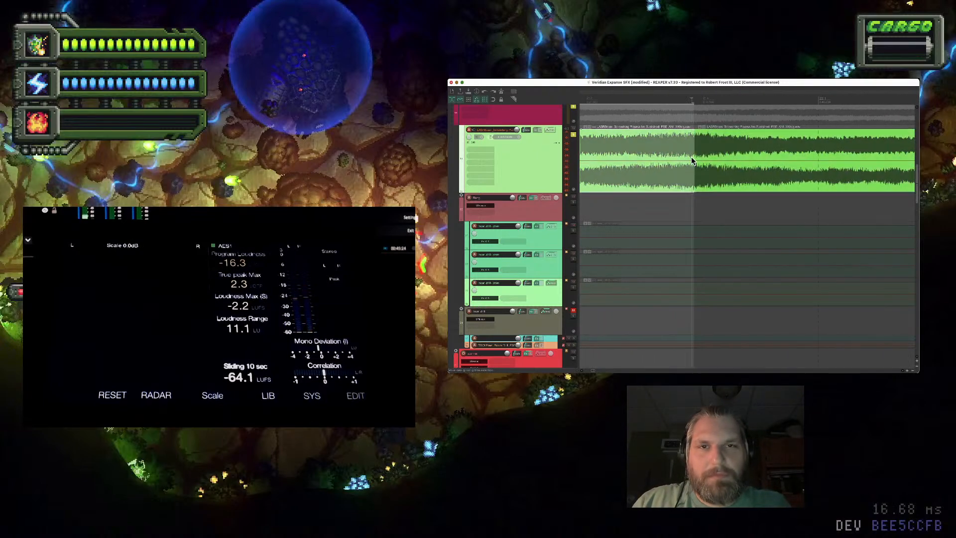
pyautogui.scroll(4, 690, 156)
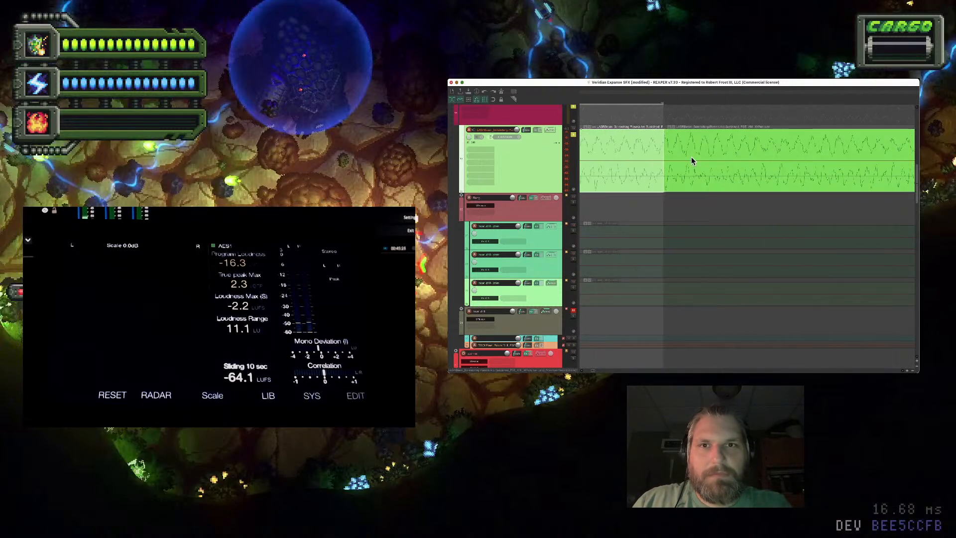
pyautogui.click(647, 149)
pyautogui.scroll(4, 647, 150)
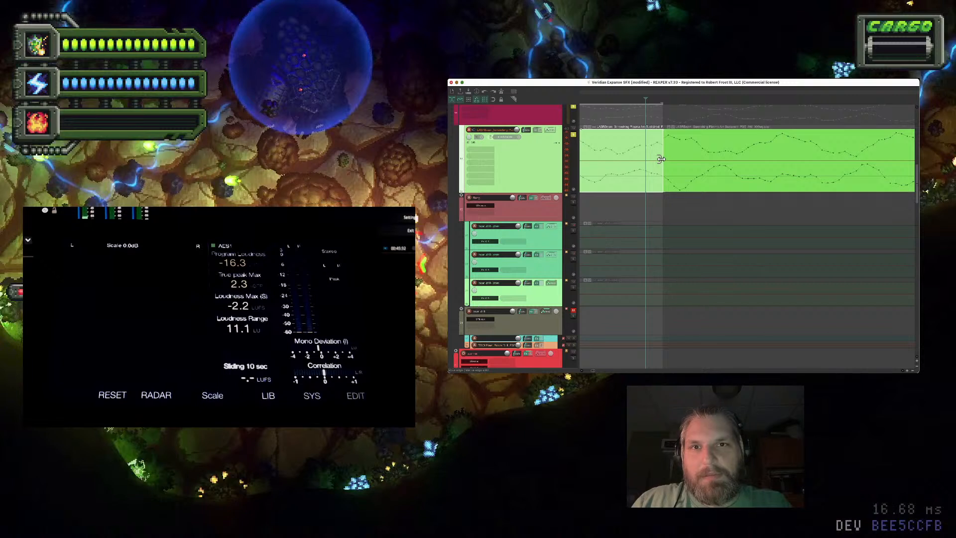
pyautogui.moveTo(661, 158)
pyautogui.mouseDown()
pyautogui.moveTo(687, 162)
pyautogui.moveTo(677, 158)
pyautogui.mouseUp()
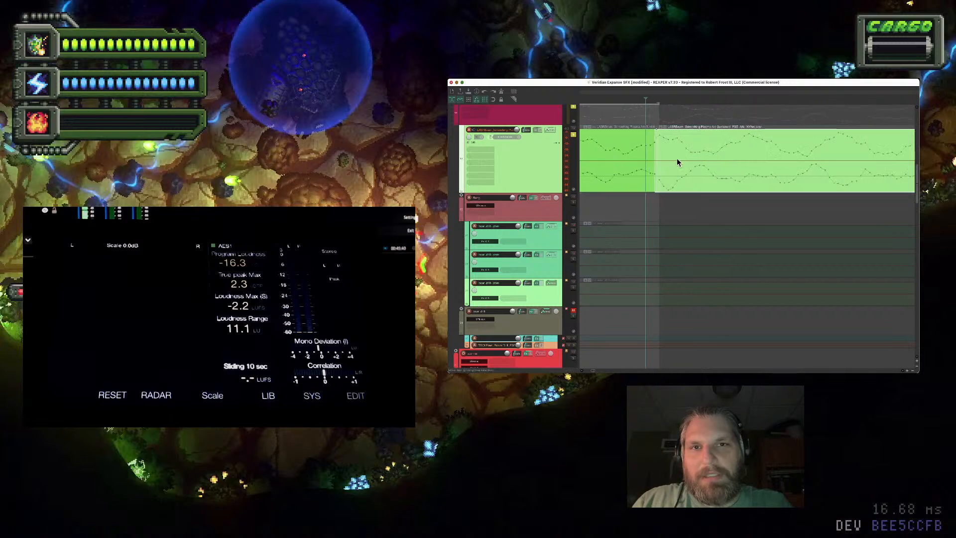
pyautogui.moveTo(656, 152); pyautogui.dragTo(675, 157)
pyautogui.click(652, 149)
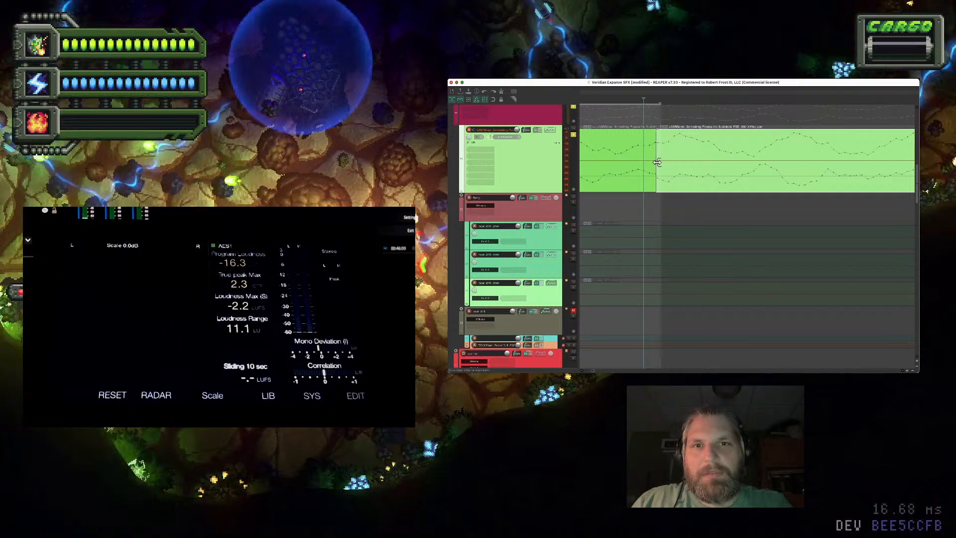
# Try another placement of the second loop against the first loop's end, comparing it through undo and redo
pyautogui.moveTo(657, 163); pyautogui.dragTo(678, 165)
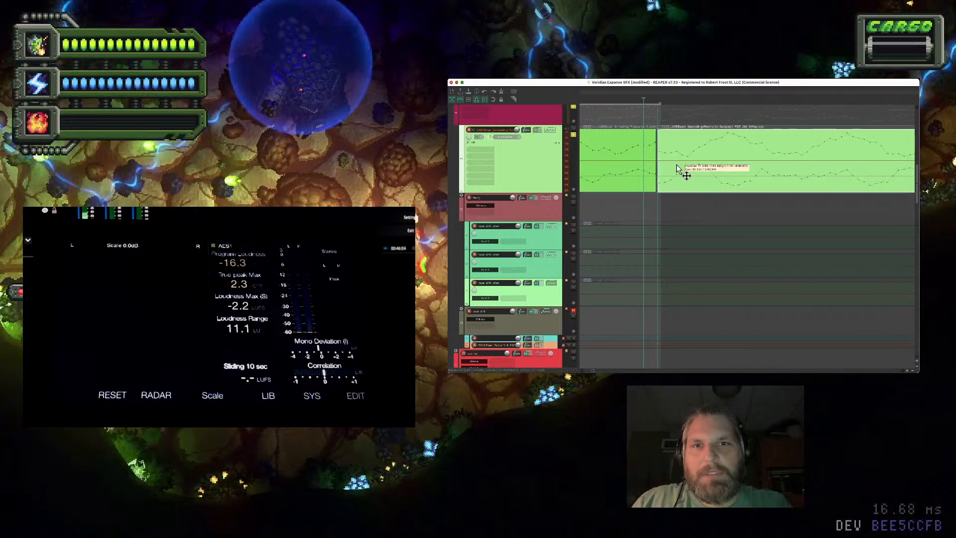
pyautogui.press('super+z')
pyautogui.press('super+shift+z')
pyautogui.press('super+z')
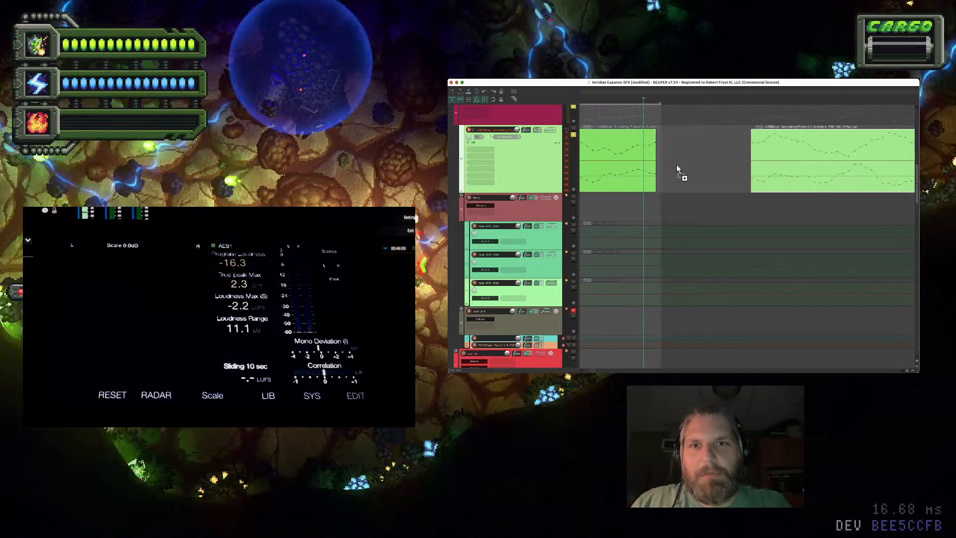
# Move the second loop back against the first loop's end, closing the gap at sample level
pyautogui.press('super+shift+z')
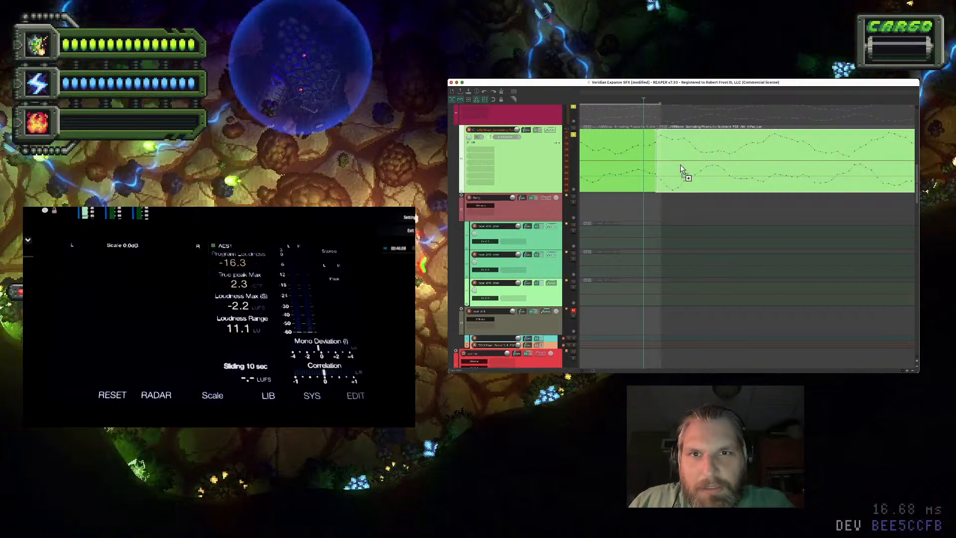
pyautogui.moveTo(680, 164); pyautogui.dragTo(685, 167)
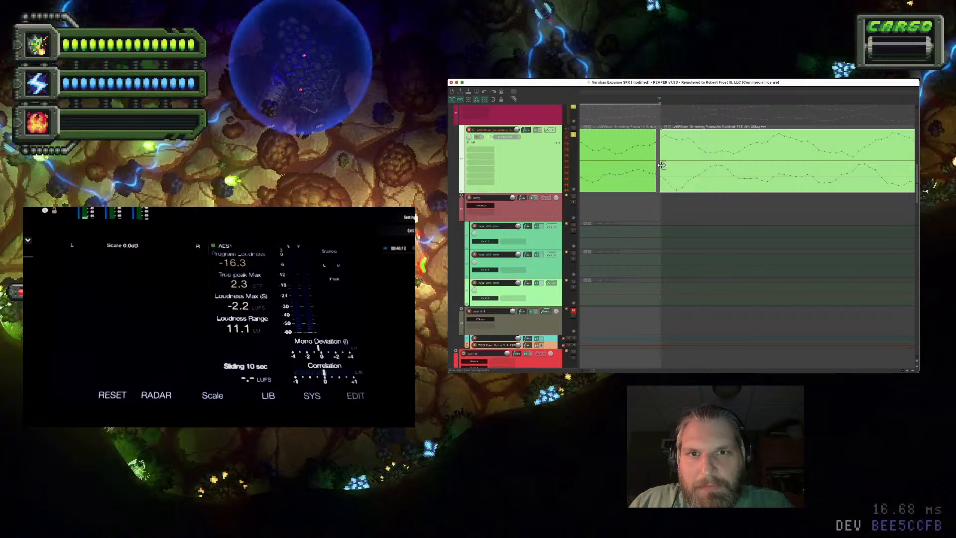
pyautogui.moveTo(661, 166); pyautogui.dragTo(676, 171)
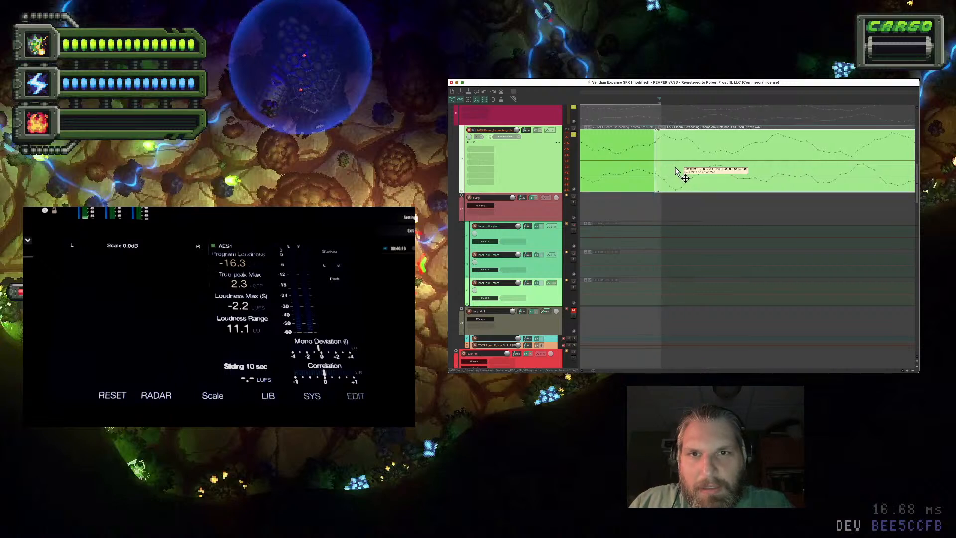
pyautogui.moveTo(676, 171); pyautogui.dragTo(657, 164)
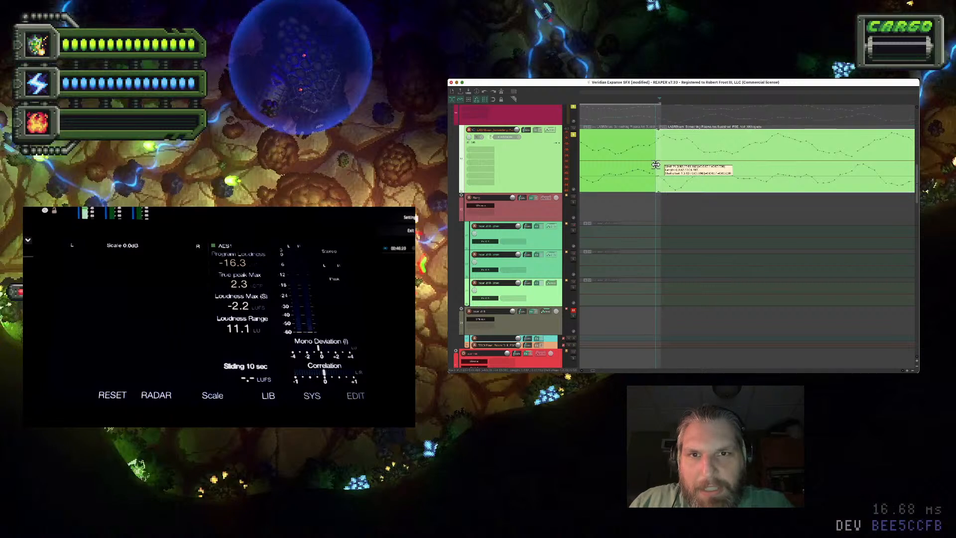
# Play from the first loop across the join into the second loop to check the transition
pyautogui.scroll(-5, 658, 180)
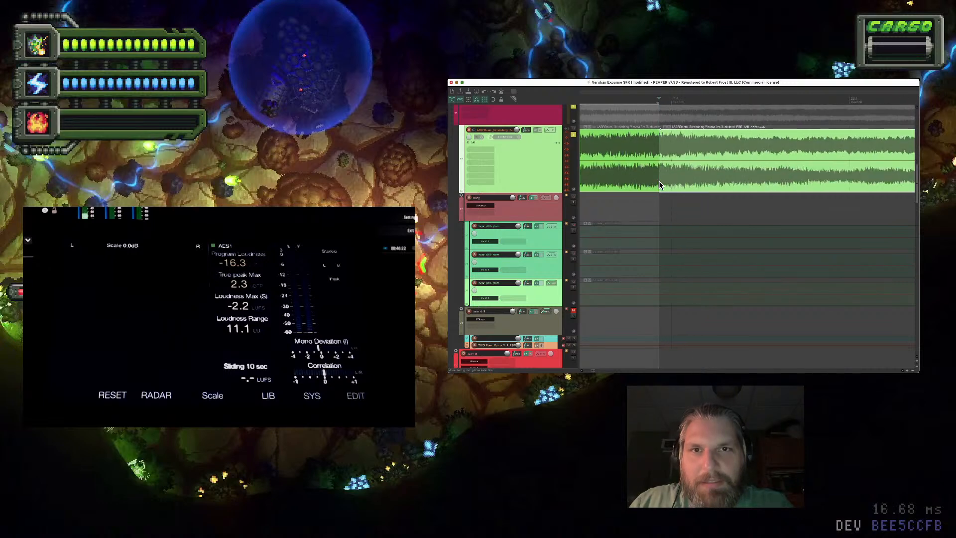
pyautogui.scroll(-2, 659, 181)
pyautogui.click(624, 176)
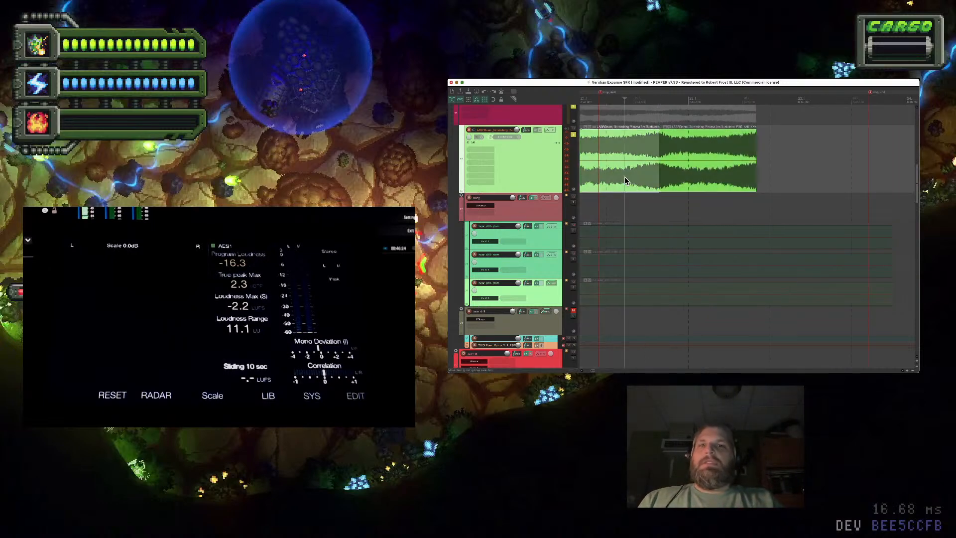
pyautogui.press('space')
pyautogui.scroll(-2, 661, 184)
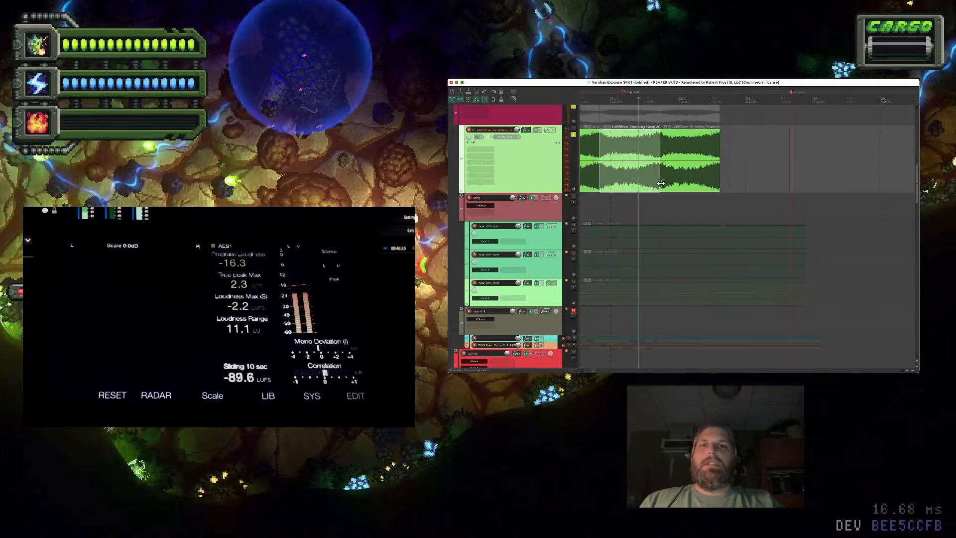
pyautogui.scroll(-2, 660, 184)
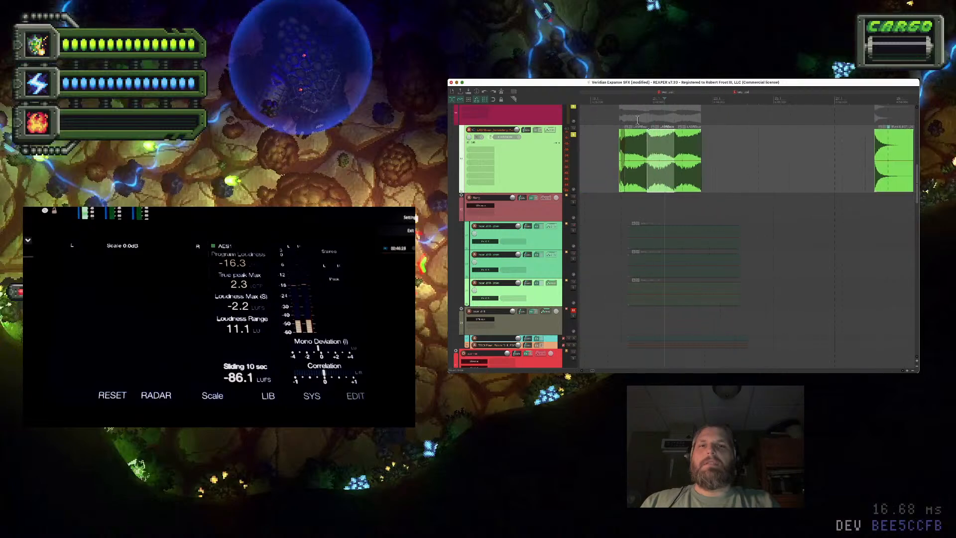
pyautogui.scroll(4, 637, 120)
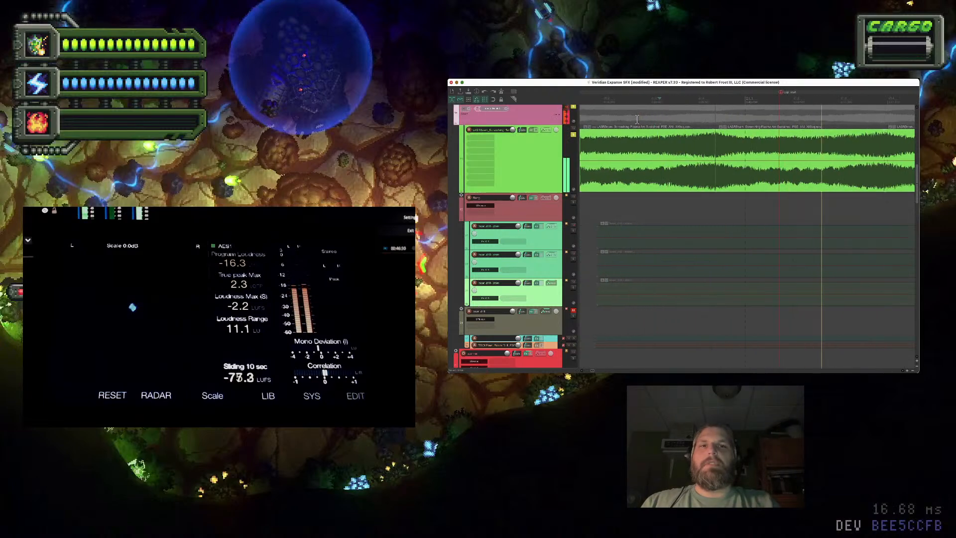
pyautogui.scroll(-1, 636, 119)
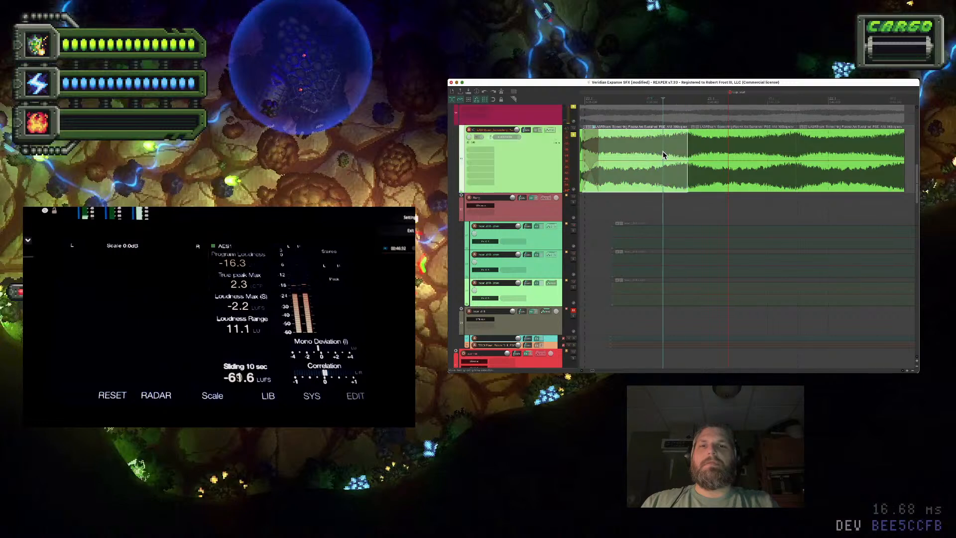
# Remove the loop directly after the intro clip and shift the remaining two loops earlier to overlap the intro's end
pyautogui.moveTo(688, 153); pyautogui.dragTo(599, 154)
pyautogui.click(740, 159)
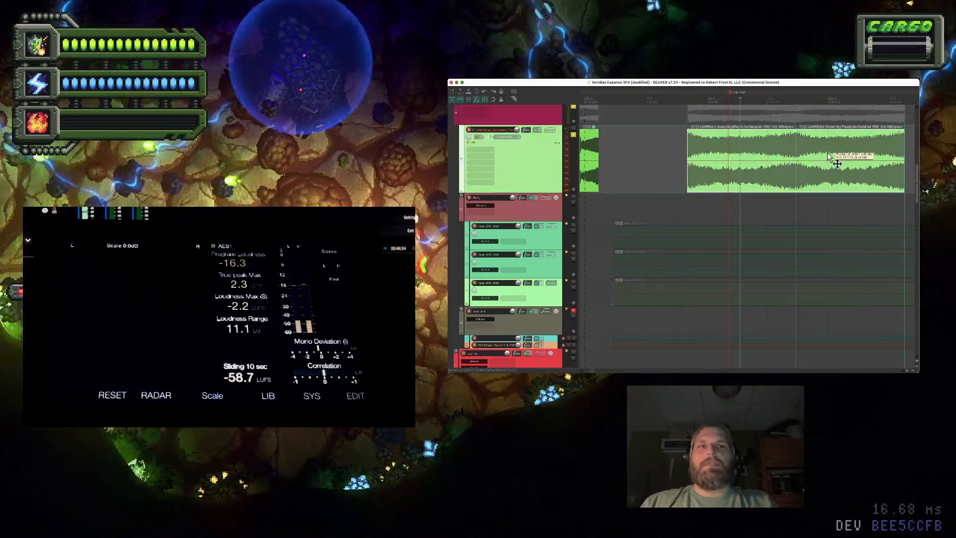
pyautogui.moveTo(733, 168); pyautogui.dragTo(635, 169)
# Play from within the last loop with the time selection covering that loop
pyautogui.click(747, 172)
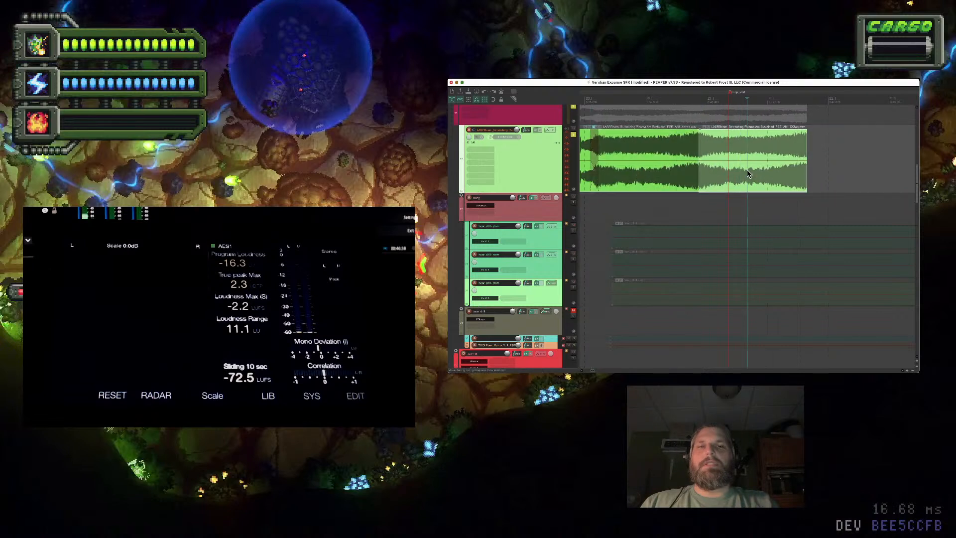
pyautogui.press('space')
pyautogui.scroll(-3, 746, 172)
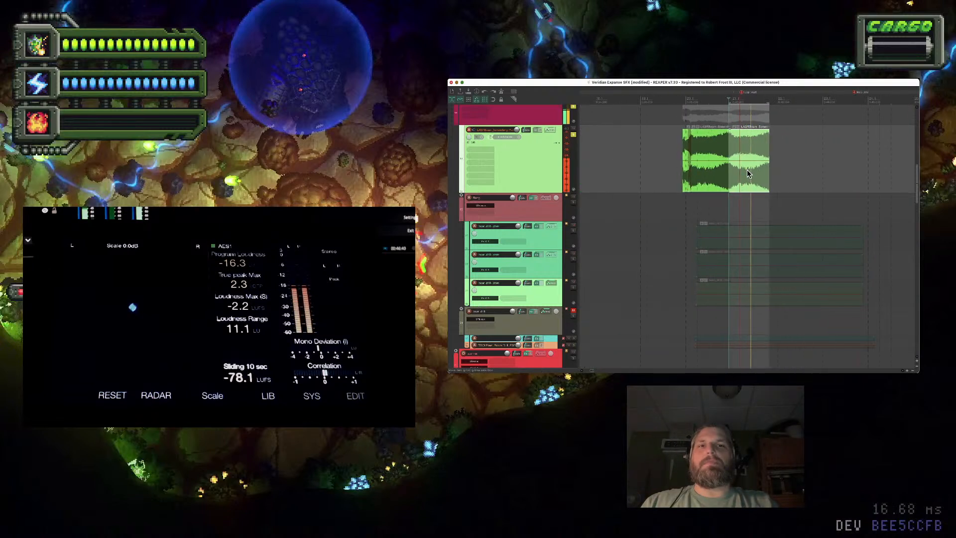
# Lengthen and reposition the crossfade between the intro clip and the first loop while playing from before the intro
pyautogui.click(678, 158)
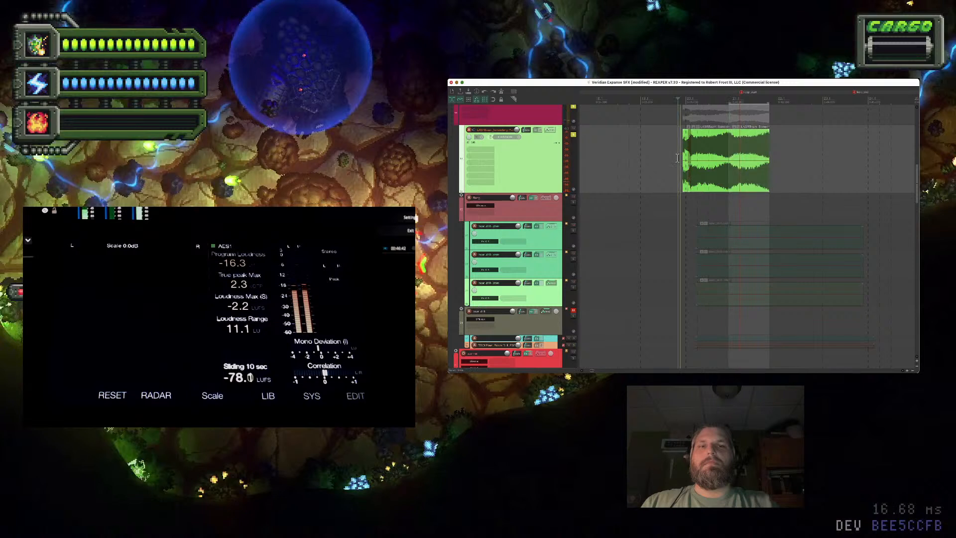
pyautogui.scroll(4, 677, 158)
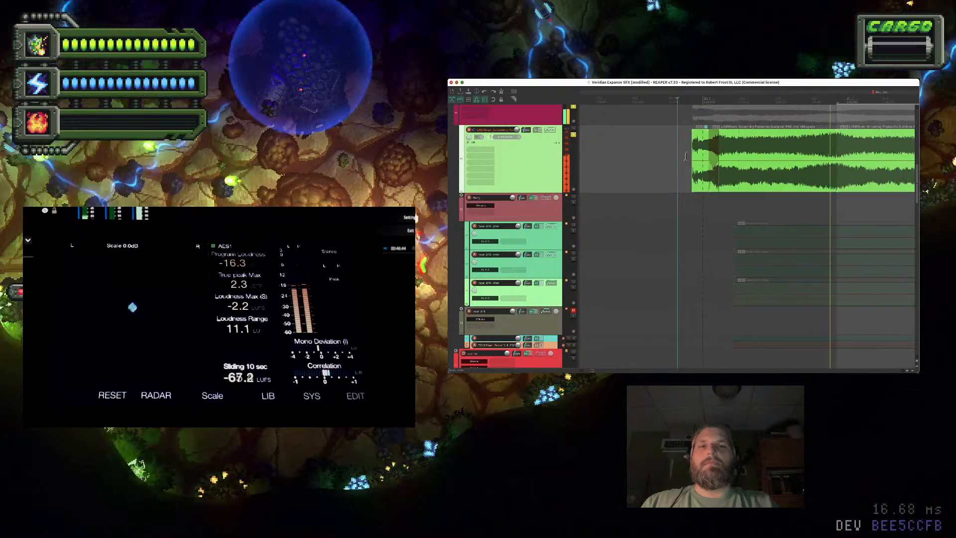
pyautogui.moveTo(716, 156); pyautogui.dragTo(746, 155)
pyautogui.click(670, 157)
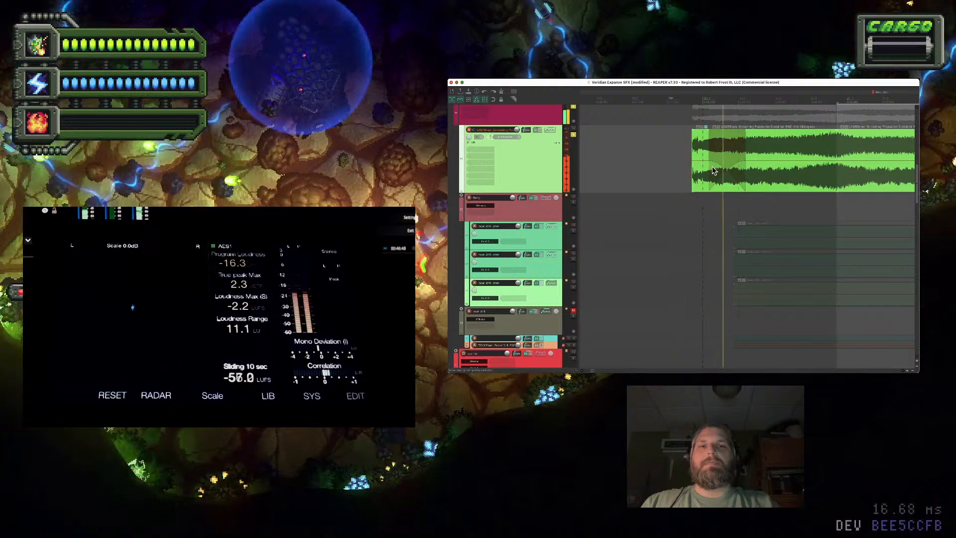
pyautogui.moveTo(728, 169)
pyautogui.mouseDown()
pyautogui.moveTo(760, 158)
pyautogui.moveTo(742, 171)
pyautogui.mouseUp()
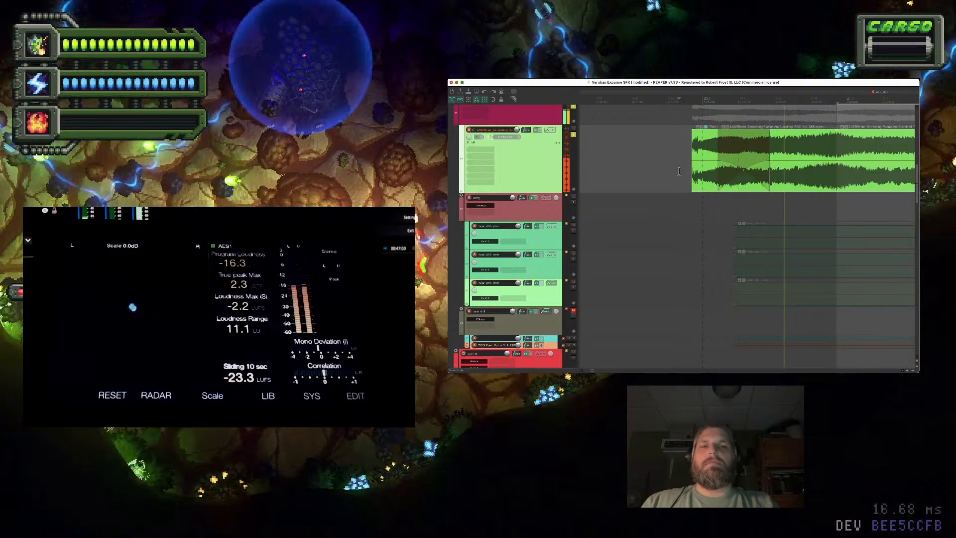
pyautogui.moveTo(718, 157); pyautogui.dragTo(709, 158)
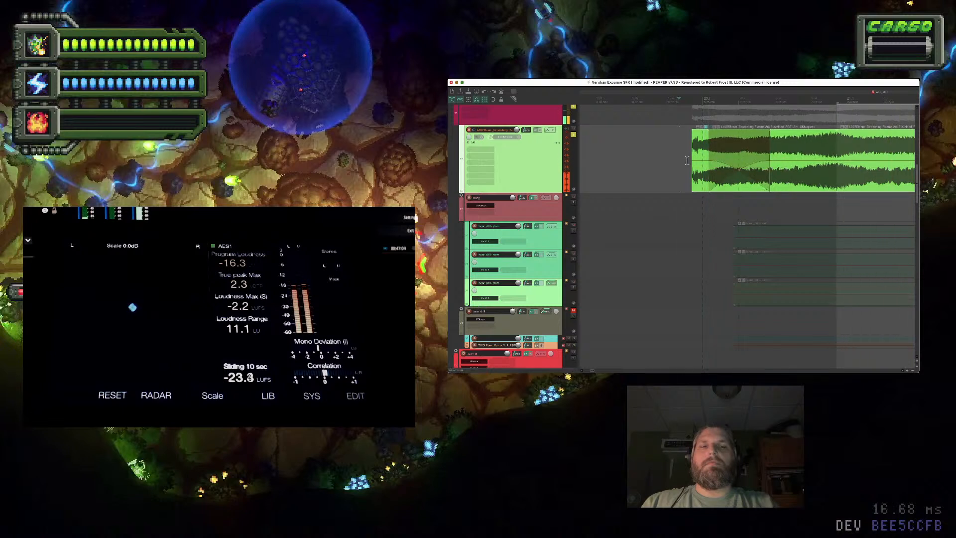
pyautogui.scroll(-4, 687, 161)
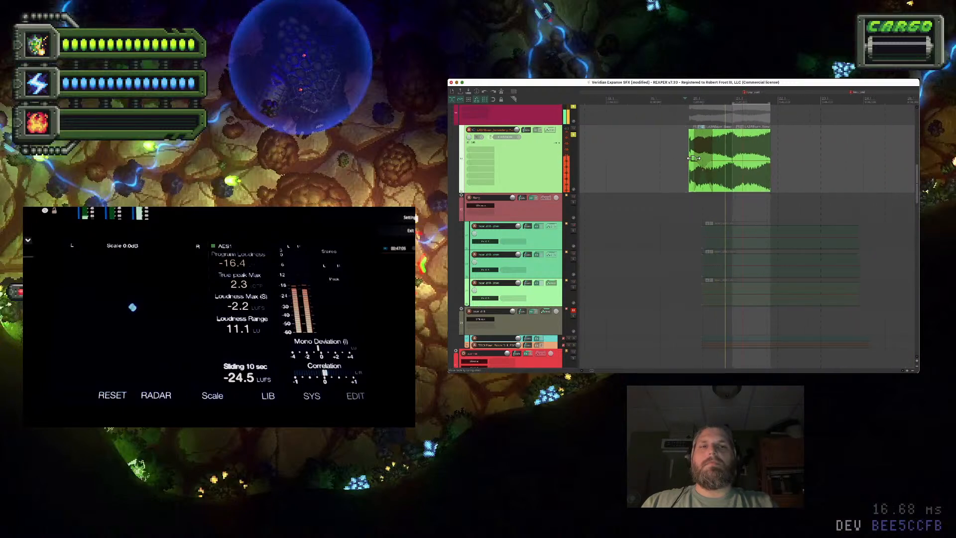
pyautogui.scroll(-3, 694, 159)
# Extend the second loop's start slightly over the first loop's end to try a short crossfade at the join
pyautogui.moveTo(891, 187); pyautogui.dragTo(753, 185)
pyautogui.scroll(8, 701, 158)
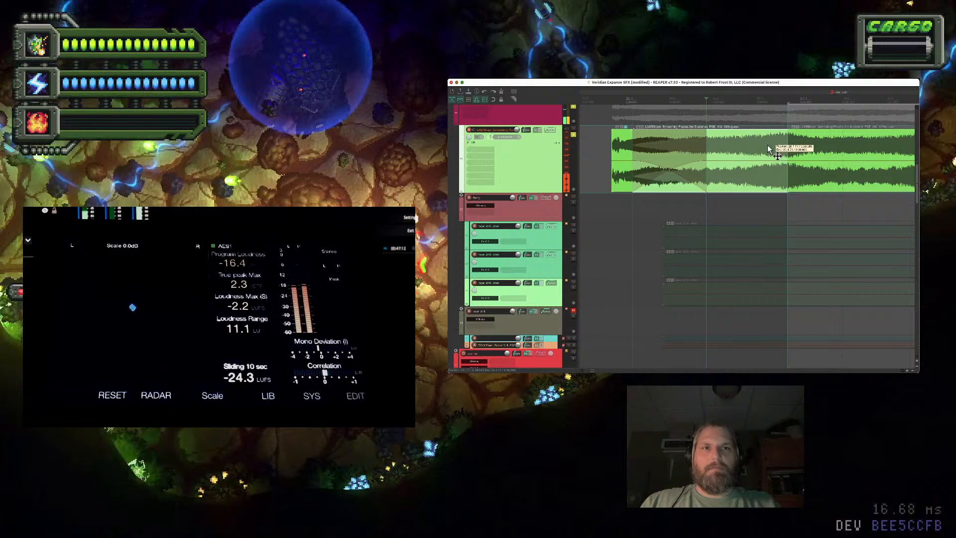
pyautogui.scroll(5, 767, 149)
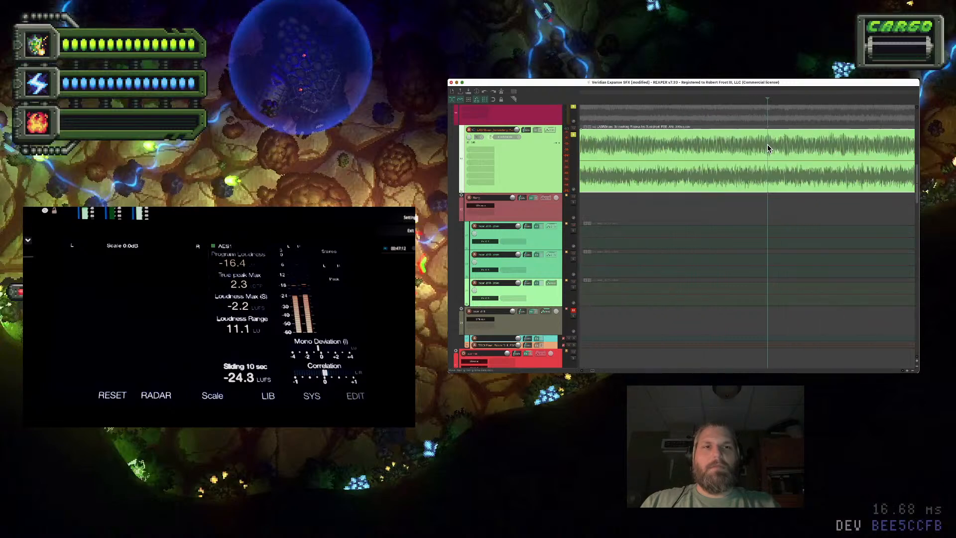
pyautogui.click(682, 145)
pyautogui.scroll(10, 681, 145)
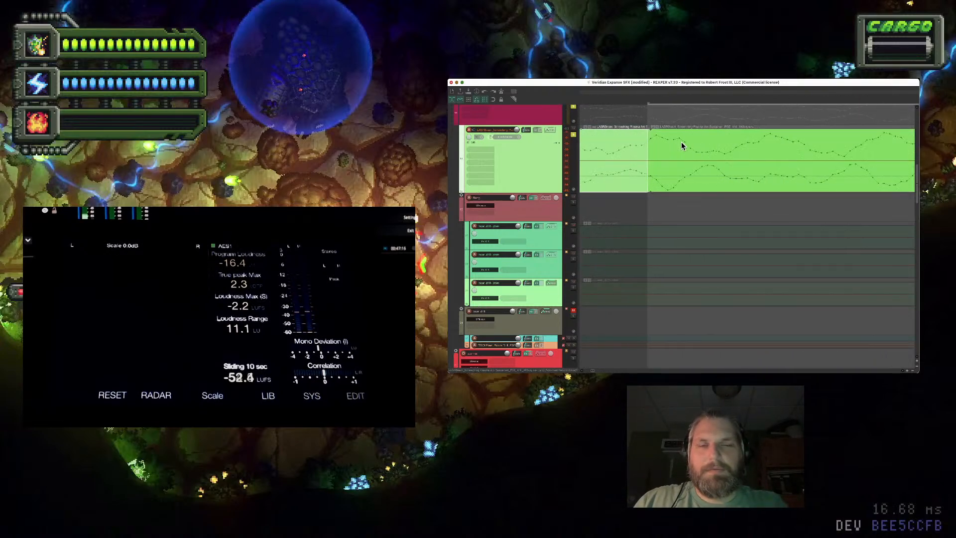
pyautogui.scroll(-1, 682, 146)
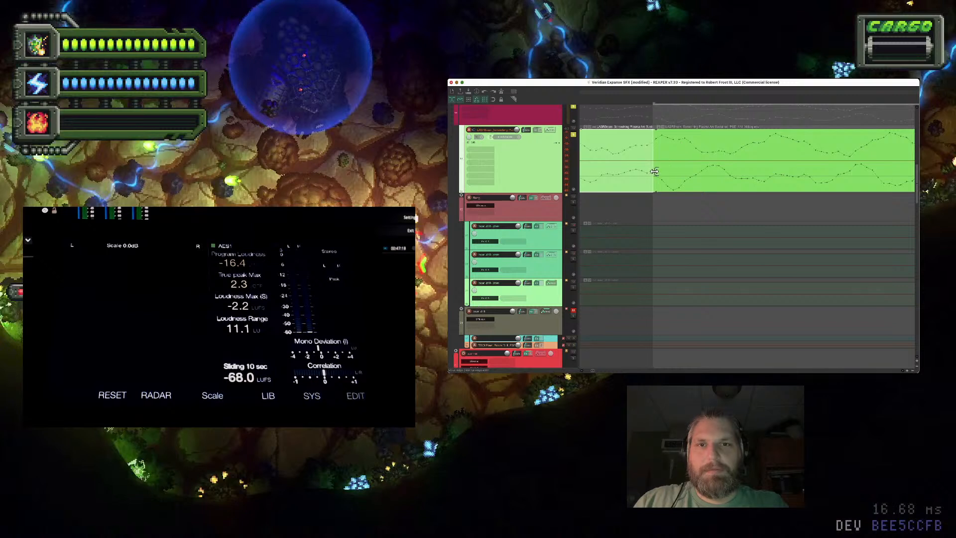
pyautogui.moveTo(654, 171); pyautogui.dragTo(593, 187)
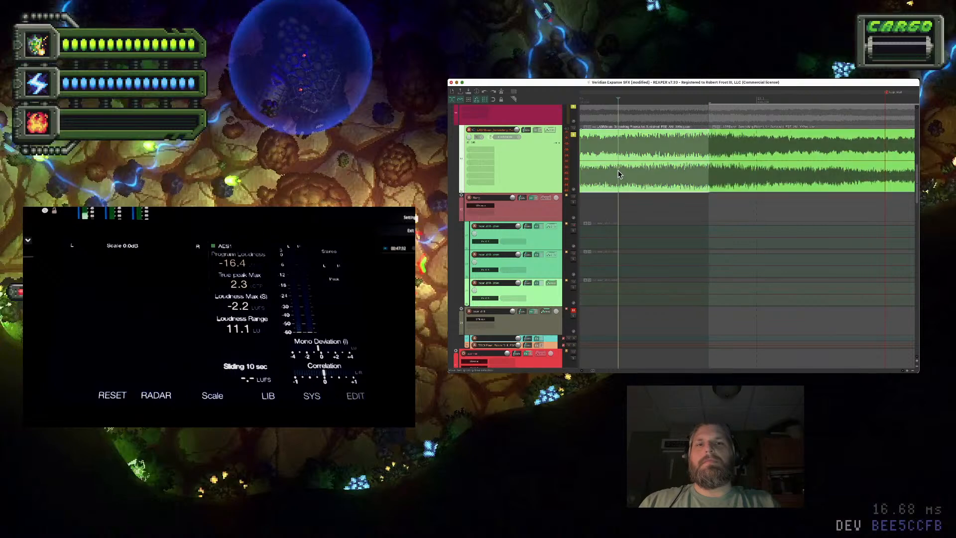
# Play across the join and widen the short crossfade by extending the second loop's start further earlier
pyautogui.press('space')
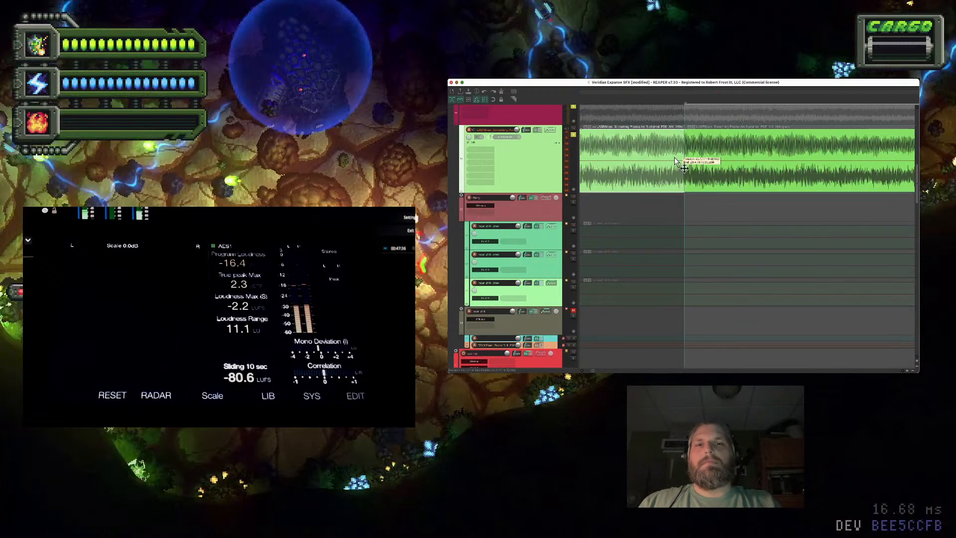
pyautogui.scroll(3, 675, 159)
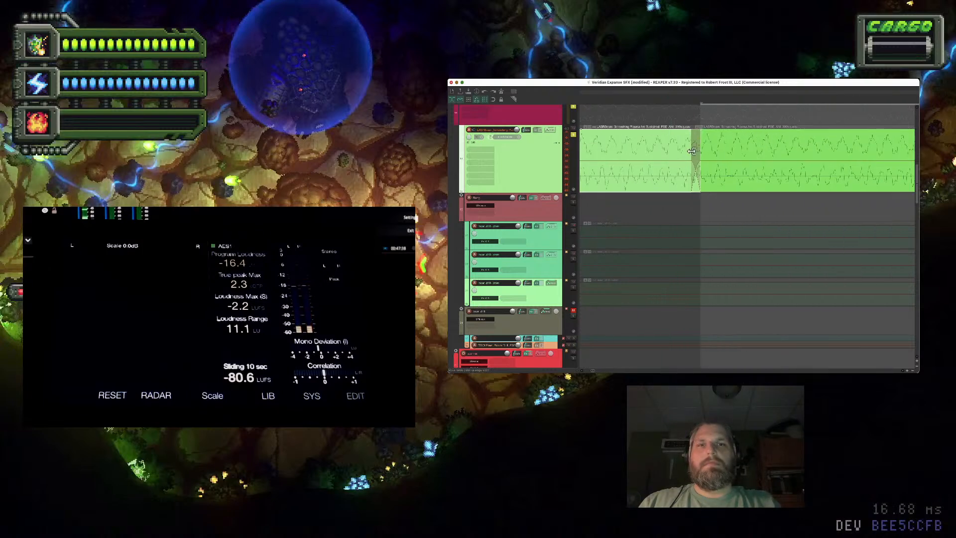
pyautogui.moveTo(692, 151); pyautogui.dragTo(620, 157)
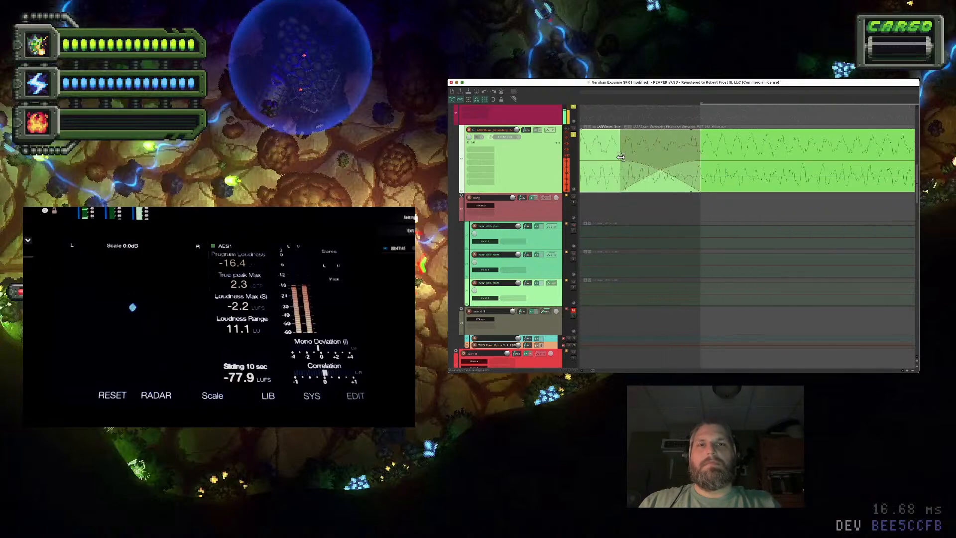
# Play from just before the end of the first loop through the widened crossfade
pyautogui.scroll(-5, 621, 157)
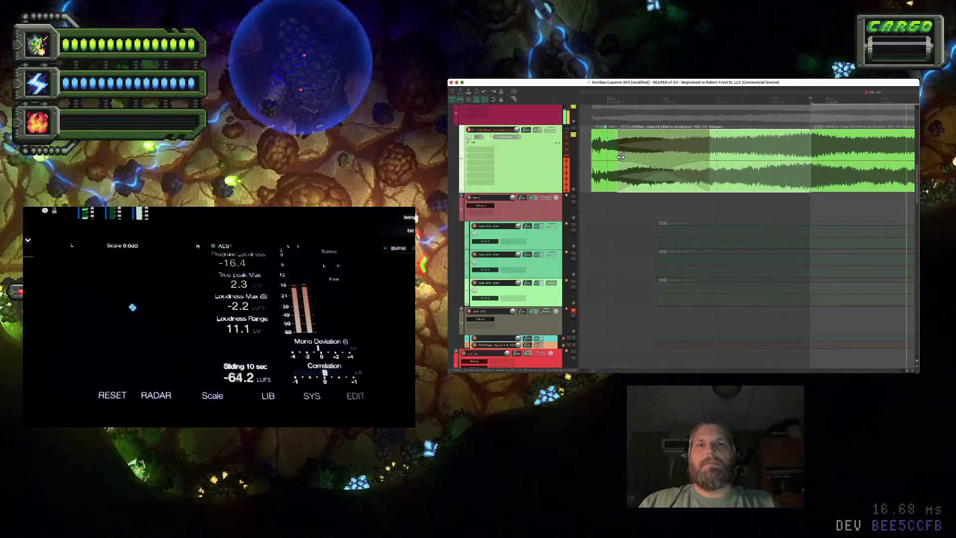
pyautogui.click(772, 156)
pyautogui.press('space')
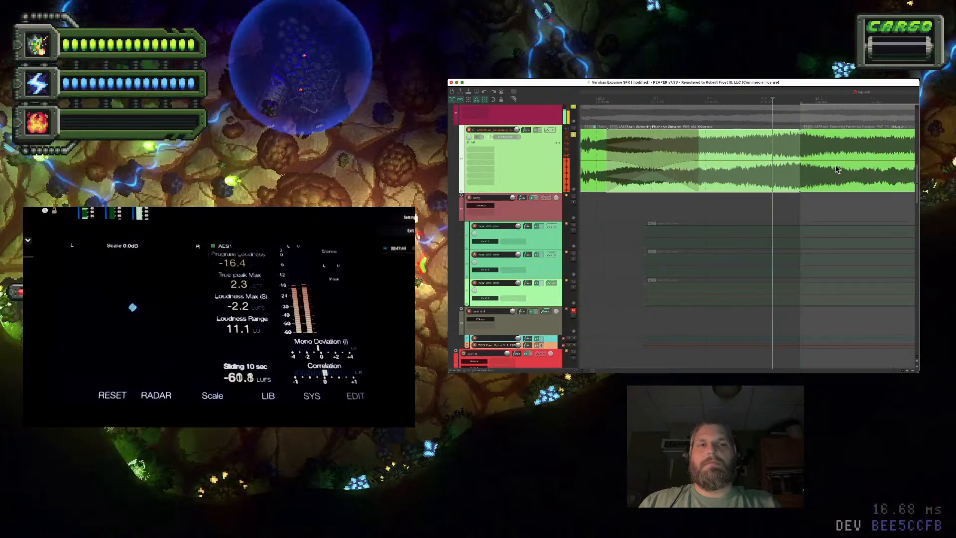
# Trim the second loop's start back to the end of the first loop, removing the crossfade between them
pyautogui.scroll(5, 835, 167)
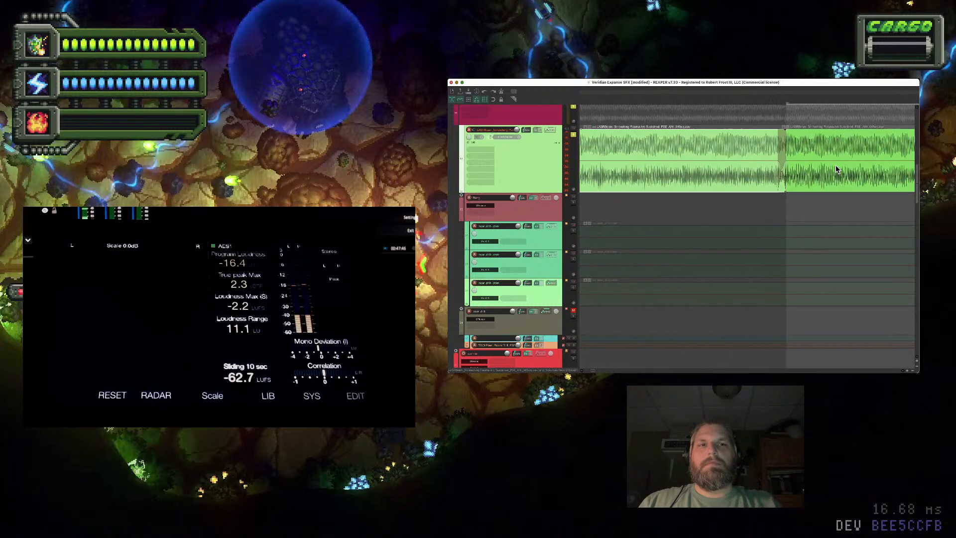
pyautogui.scroll(1, 835, 169)
pyautogui.click(749, 172)
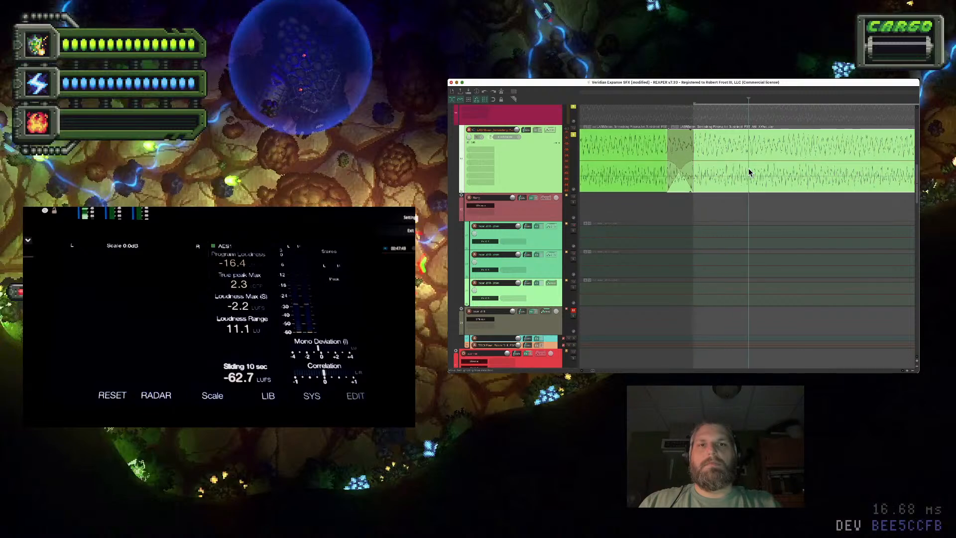
pyautogui.scroll(3, 689, 139)
pyautogui.click(690, 139)
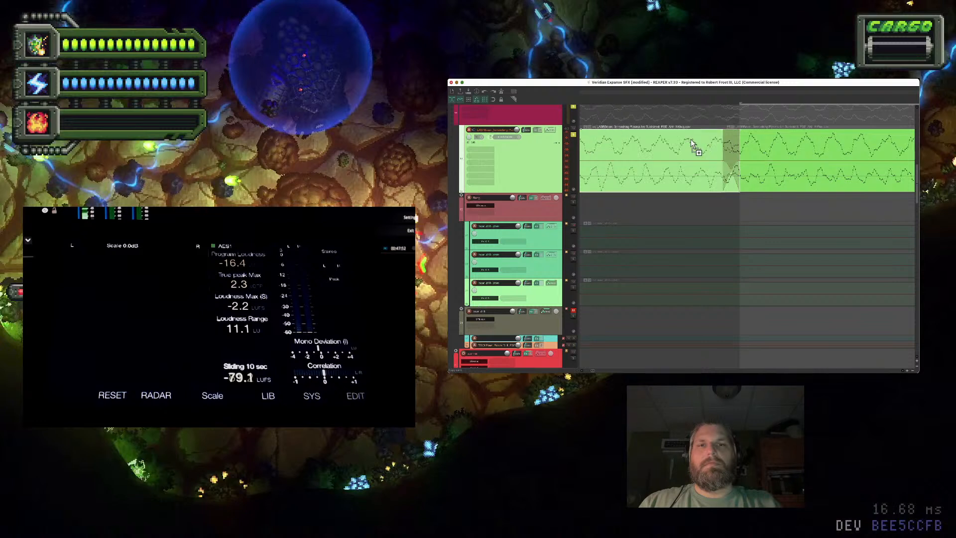
pyautogui.moveTo(723, 159); pyautogui.dragTo(739, 158)
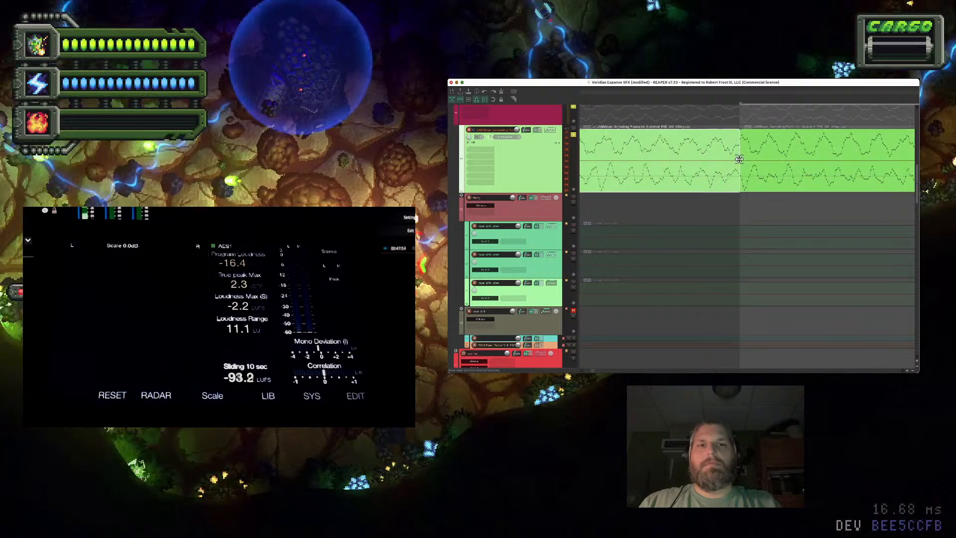
pyautogui.scroll(3, 738, 158)
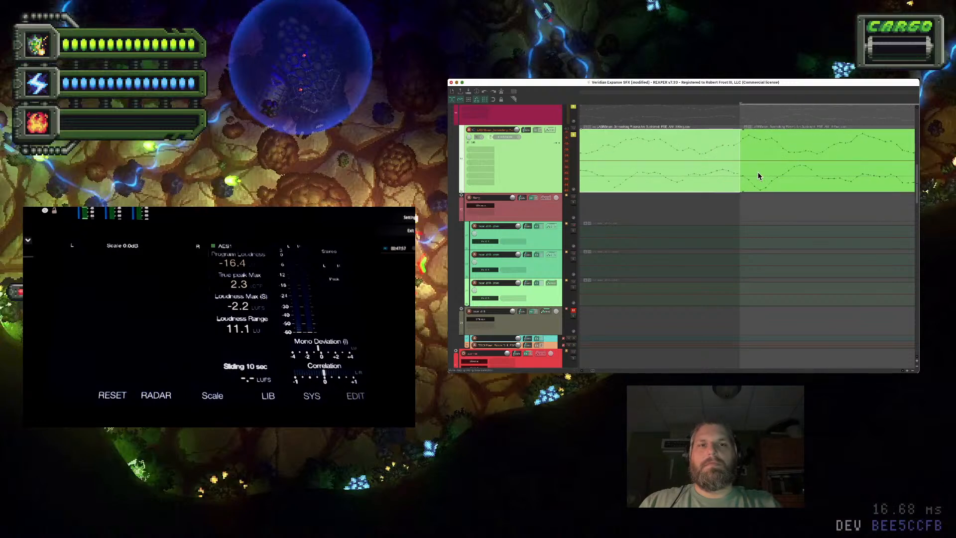
# Play across the direct join between the two loops without a crossfade
pyautogui.click(758, 172)
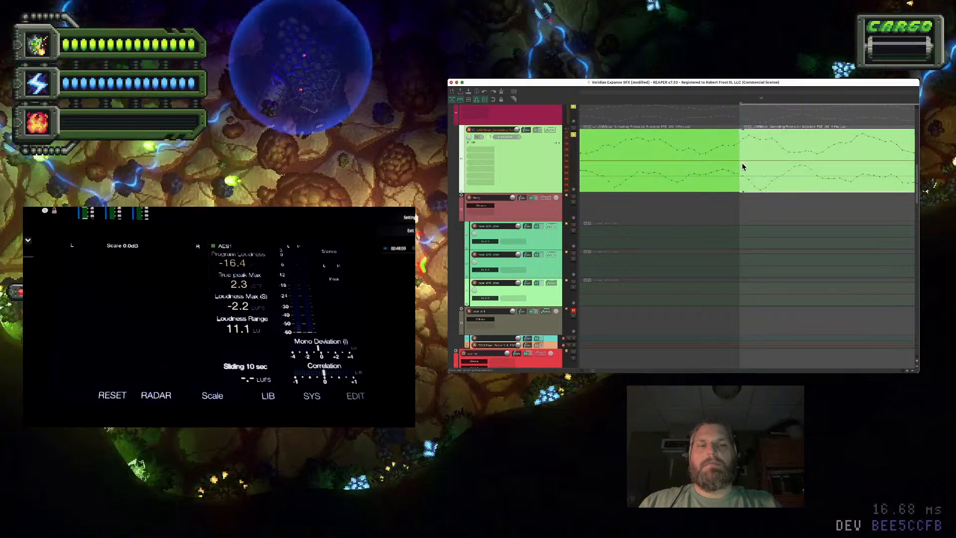
pyautogui.press('space')
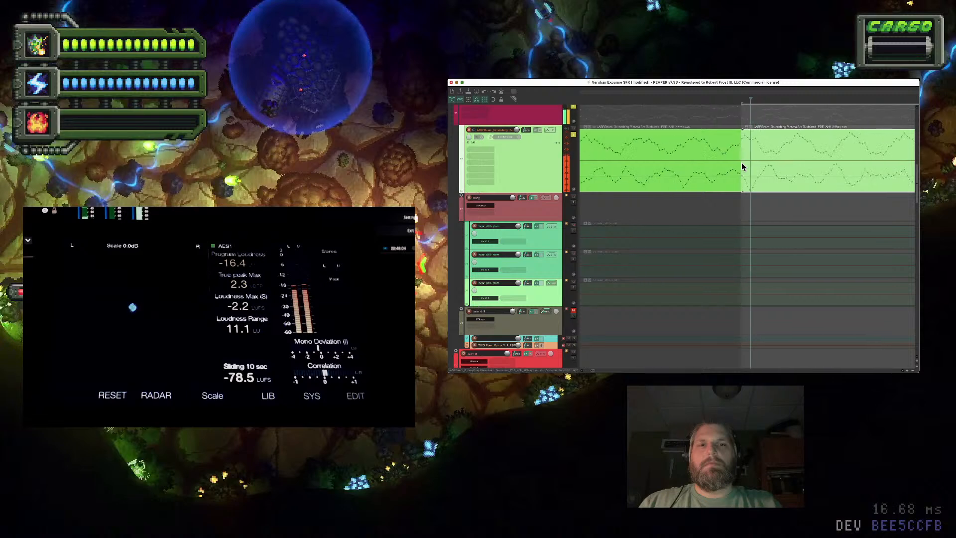
pyautogui.scroll(-4, 742, 162)
pyautogui.scroll(-1, 742, 162)
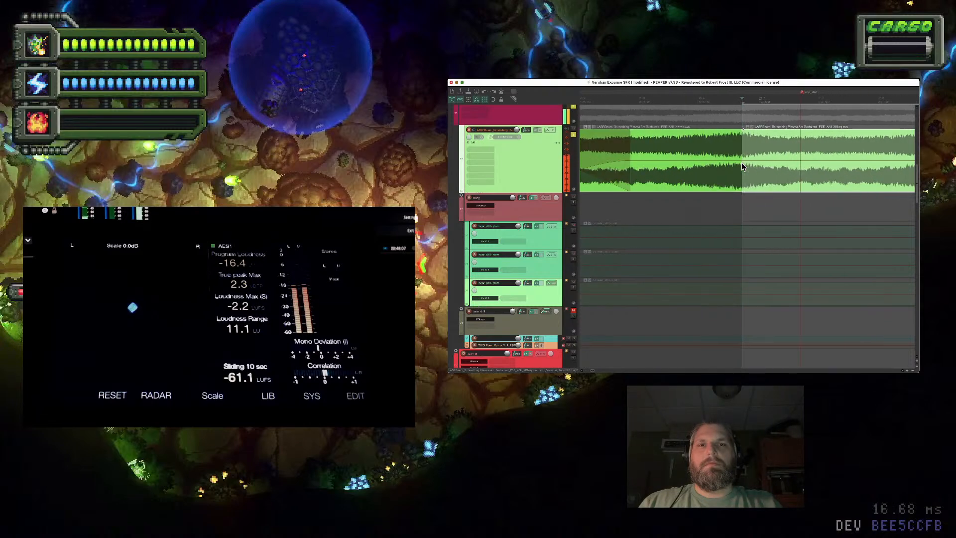
pyautogui.scroll(-3, 742, 162)
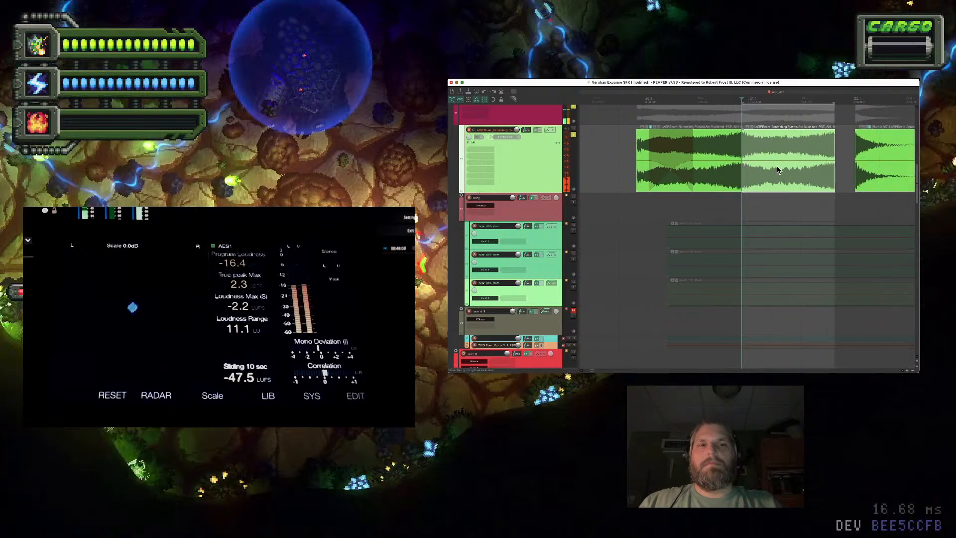
pyautogui.scroll(-1, 776, 169)
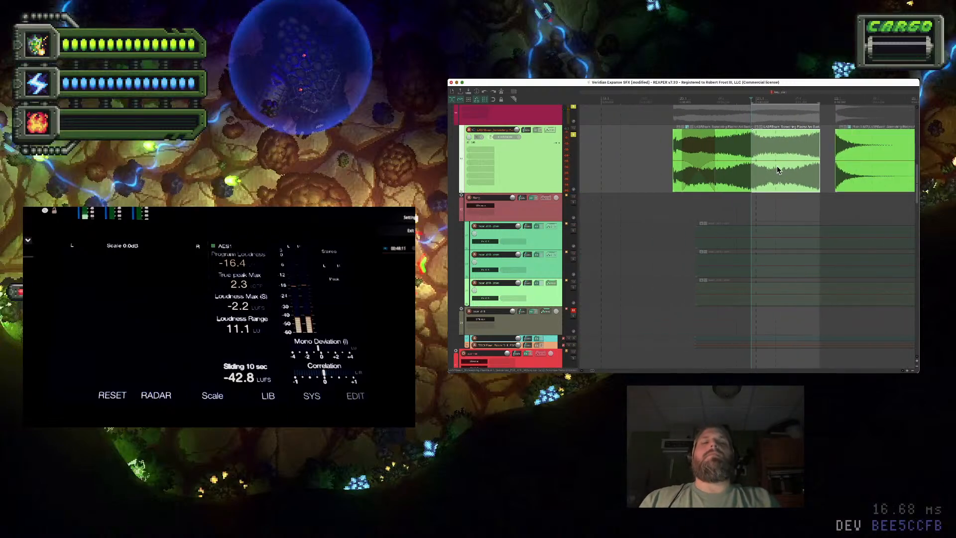
# Try a third repetition by moving the outro clip out of the way, duplicating the second loop and playing across the joins
pyautogui.scroll(-3, 784, 165)
pyautogui.scroll(1, 825, 165)
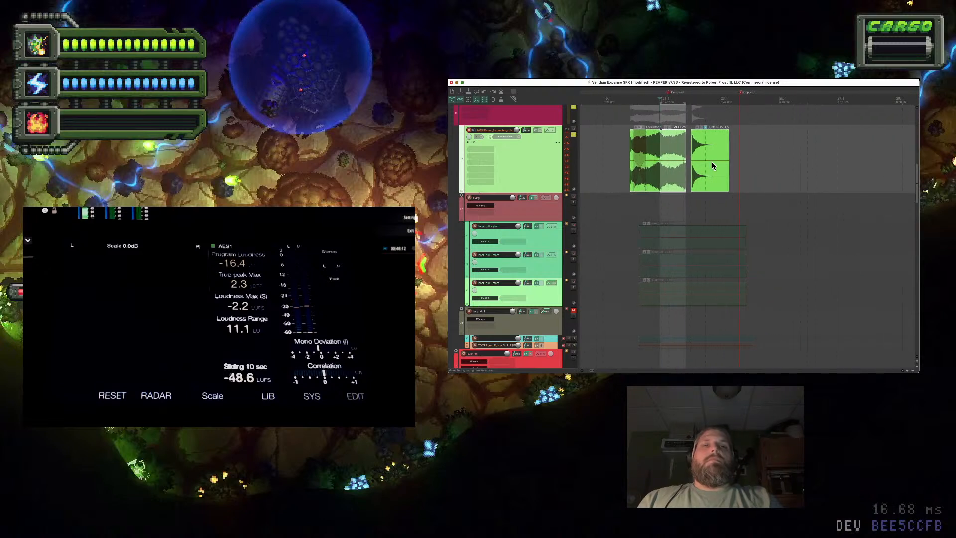
pyautogui.moveTo(712, 162); pyautogui.dragTo(824, 164)
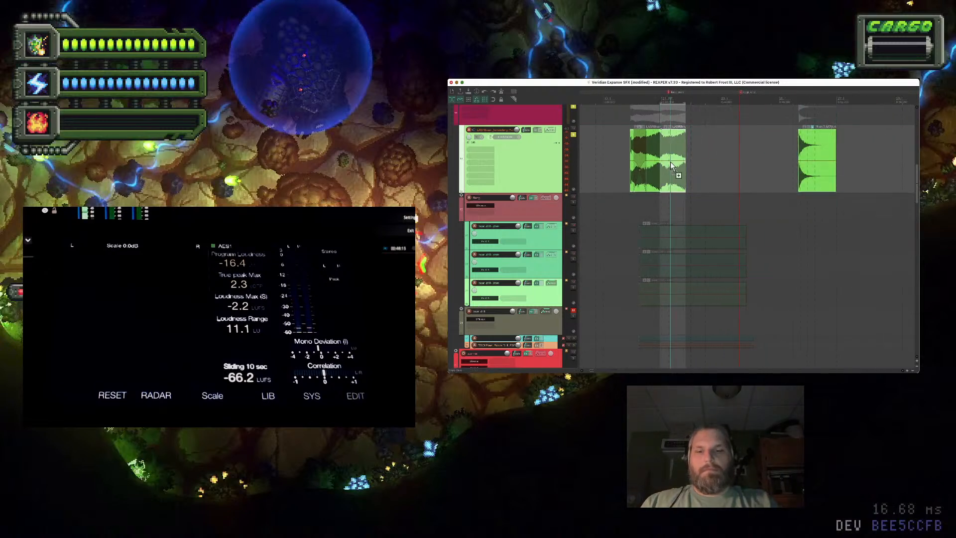
pyautogui.hotkey('ctrl', 'd')
pyautogui.press('space')
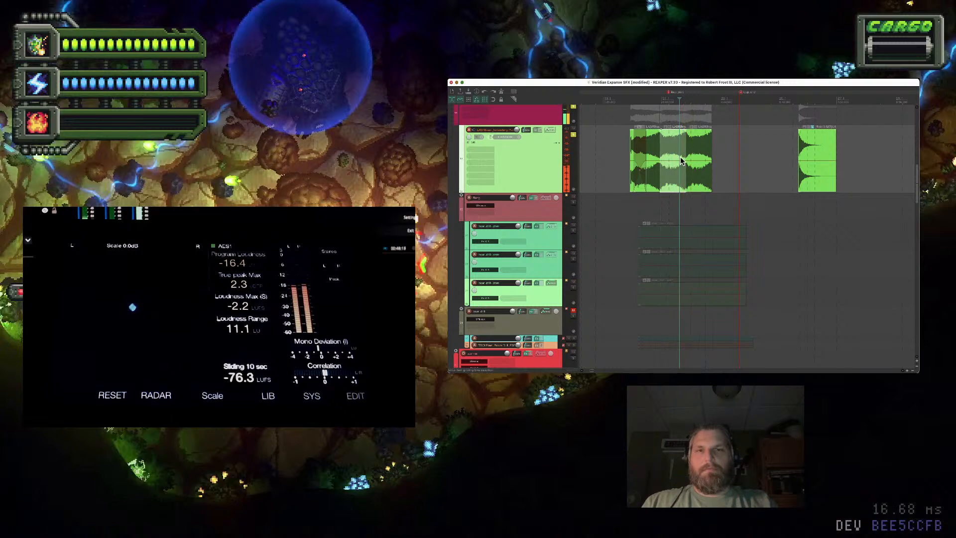
pyautogui.scroll(3, 680, 157)
pyautogui.click(654, 158)
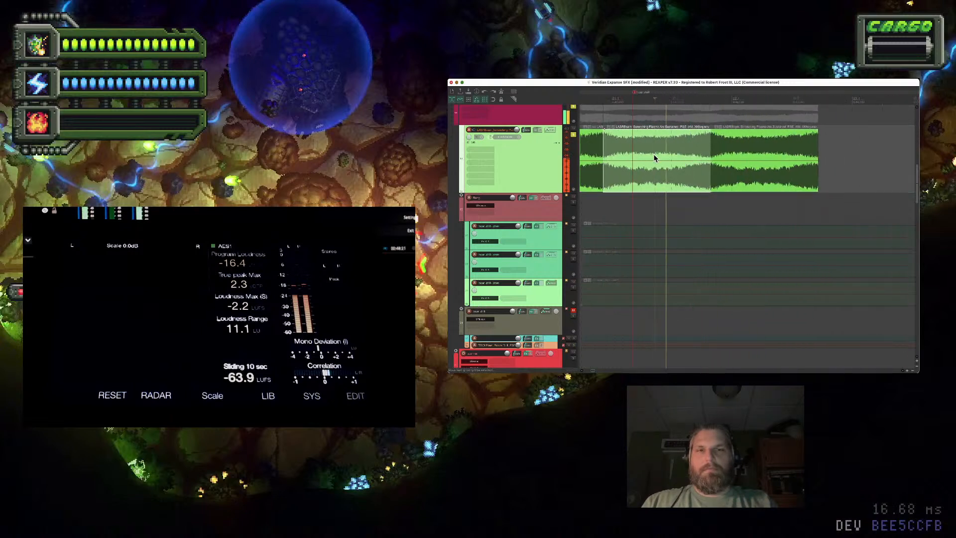
pyautogui.scroll(-1, 654, 157)
pyautogui.scroll(-3, 654, 157)
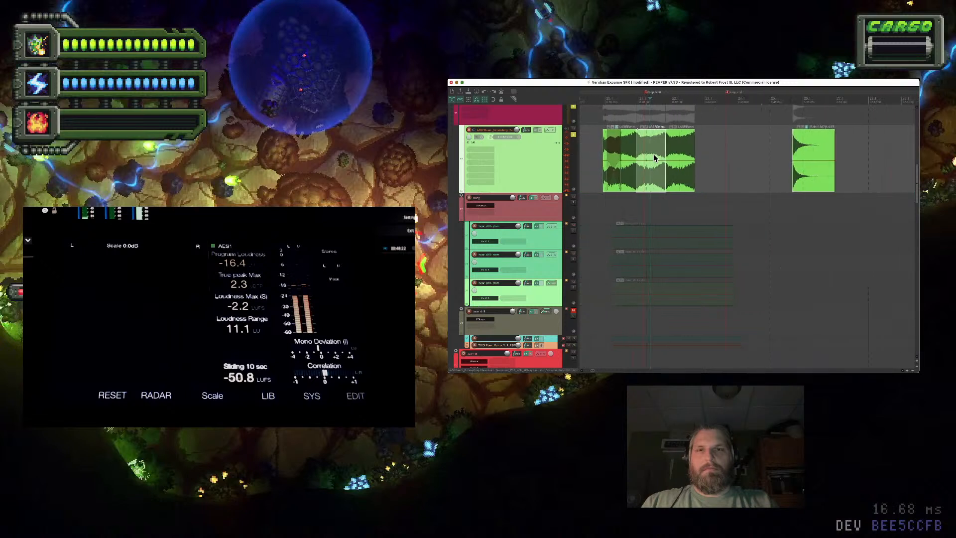
pyautogui.moveTo(626, 166); pyautogui.dragTo(651, 169)
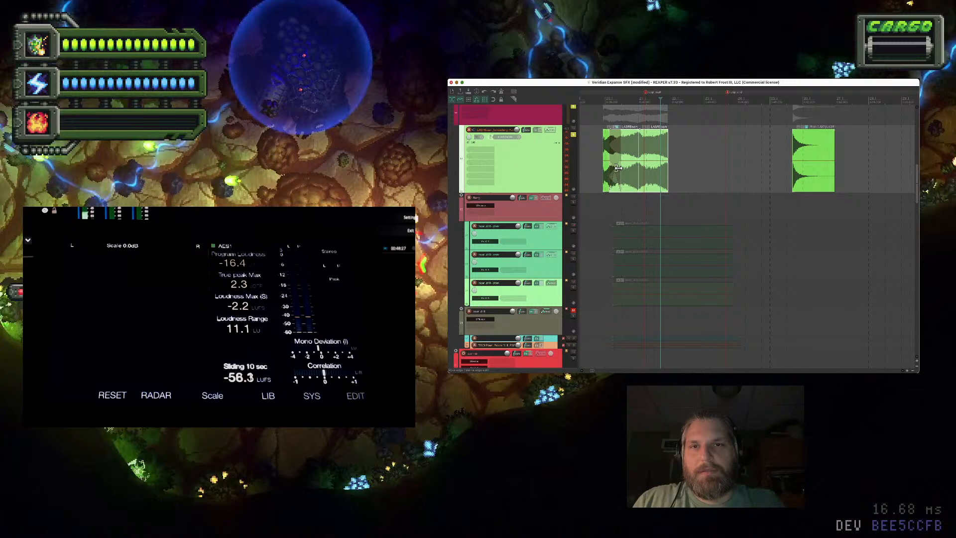
# Play the intro and both loops from before the intro, and again from the intro crossfade
pyautogui.click(594, 168)
pyautogui.press('space')
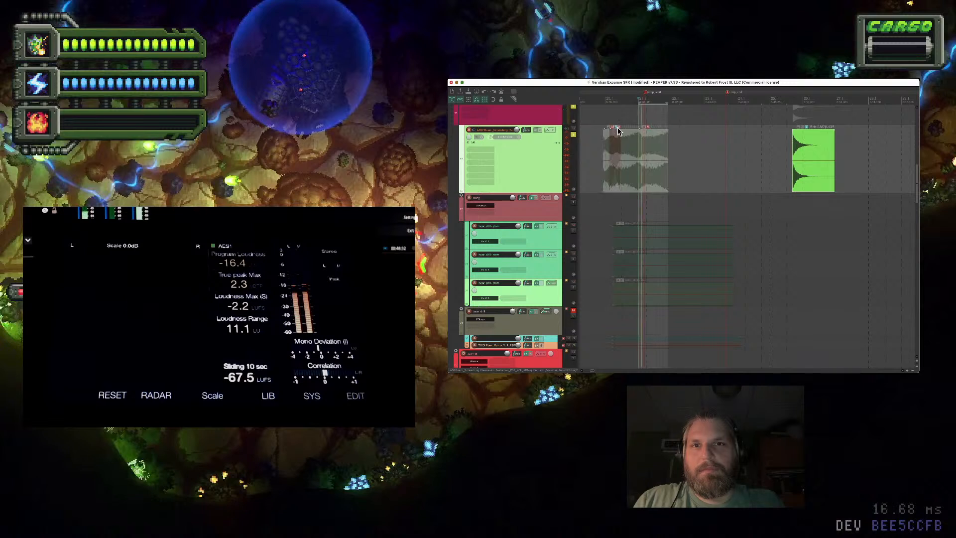
pyautogui.click(618, 115)
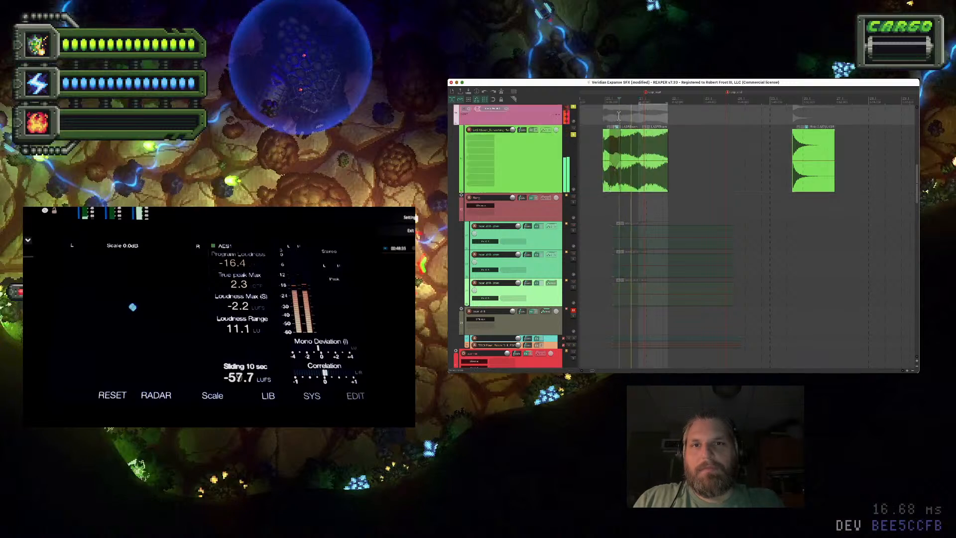
pyautogui.press('space')
# Move the outro clip back against the end of the second loop
pyautogui.moveTo(798, 183); pyautogui.dragTo(689, 183)
pyautogui.scroll(6, 688, 183)
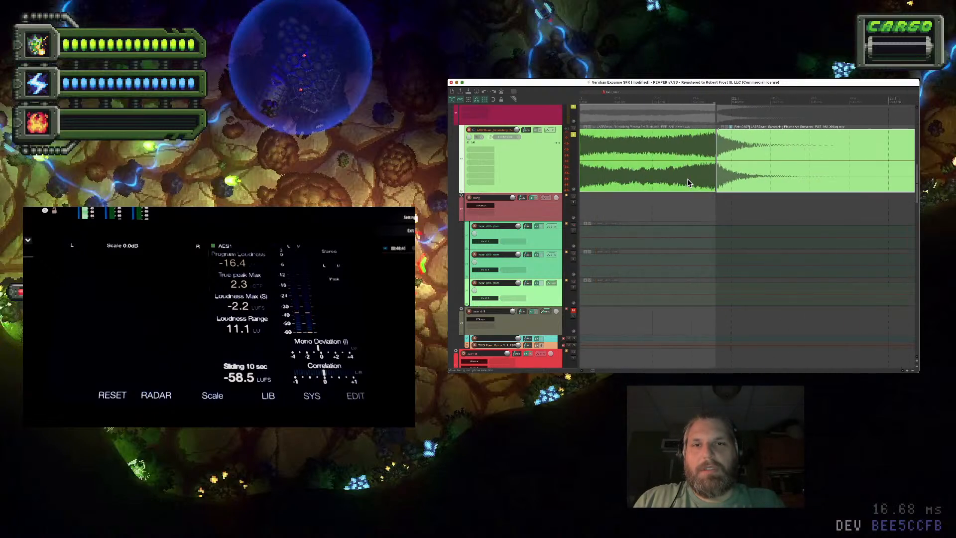
pyautogui.scroll(3, 689, 183)
pyautogui.moveTo(821, 183); pyautogui.dragTo(817, 182)
# Fine-tune the join between the second loop and the outro clip at waveform level so that their edges meet
pyautogui.scroll(5, 766, 150)
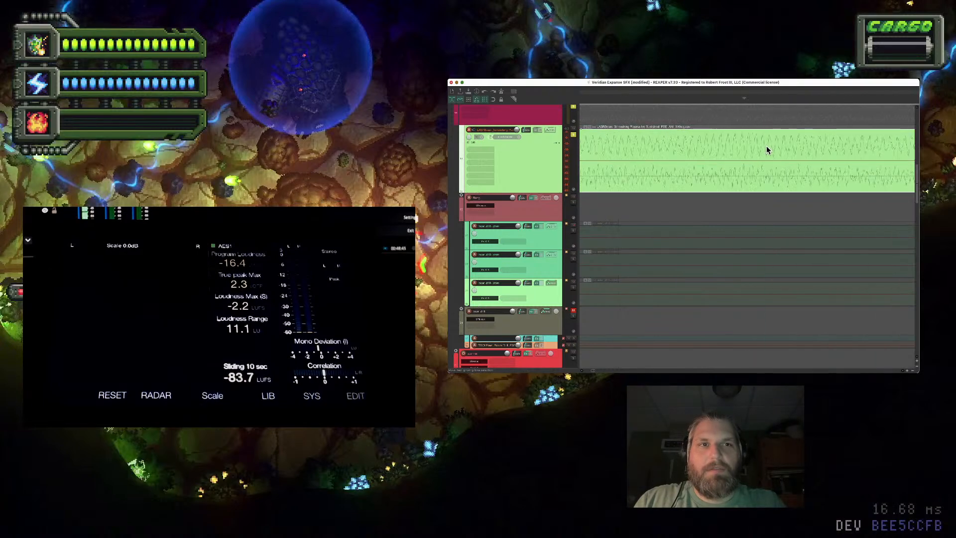
pyautogui.scroll(3, 766, 150)
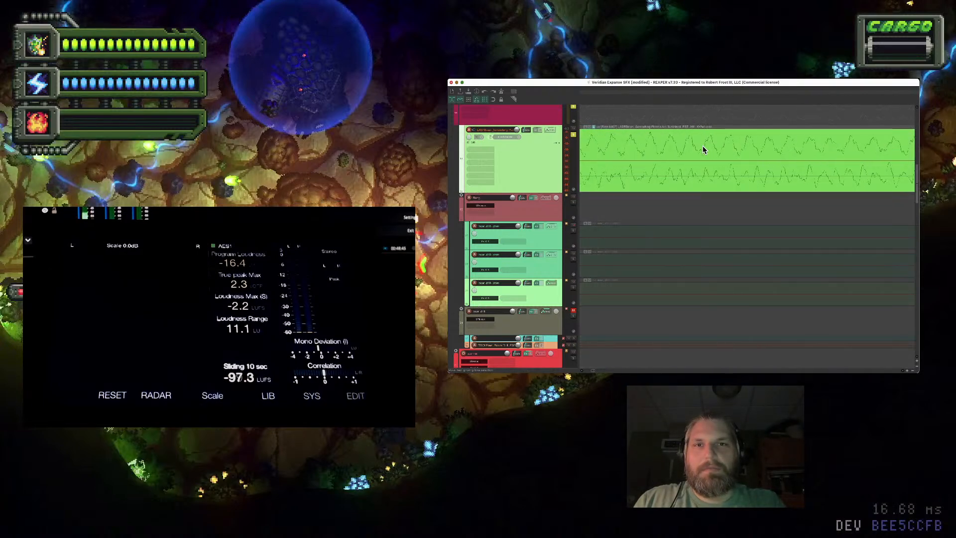
pyautogui.scroll(4, 704, 149)
pyautogui.moveTo(781, 168); pyautogui.dragTo(792, 171)
pyautogui.click(741, 153)
pyautogui.scroll(5, 741, 153)
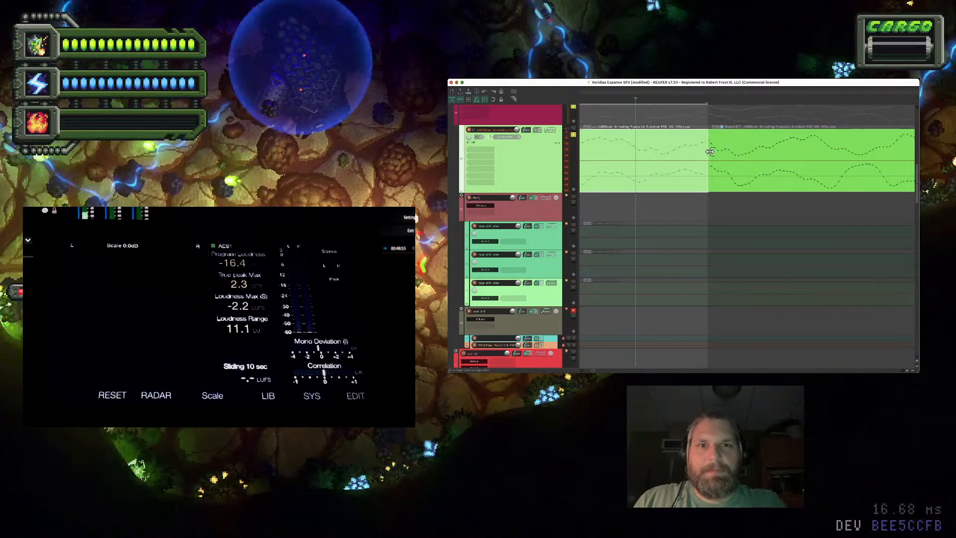
pyautogui.moveTo(709, 152); pyautogui.dragTo(732, 167)
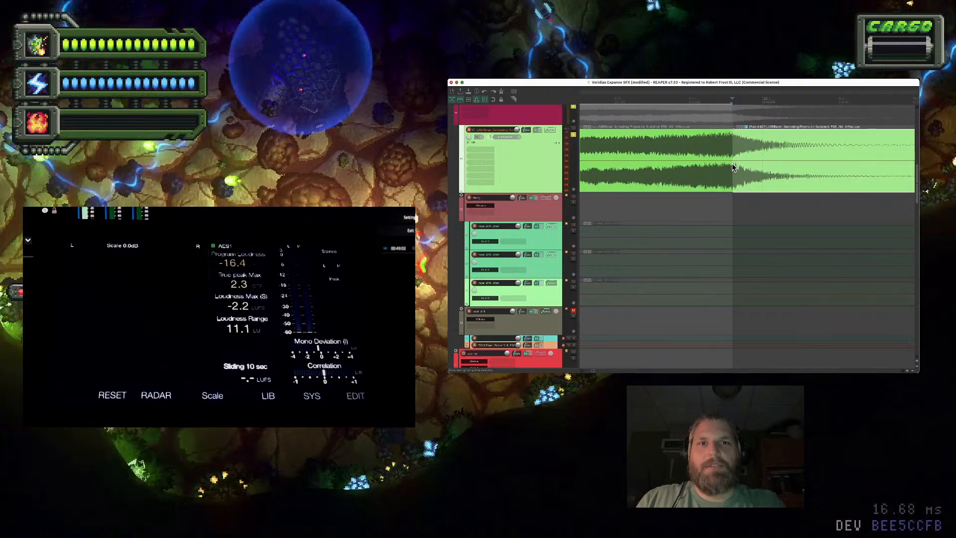
# Play from the second loop across the join into the outro clip
pyautogui.scroll(-4, 732, 167)
pyautogui.scroll(1, 731, 166)
pyautogui.press('space')
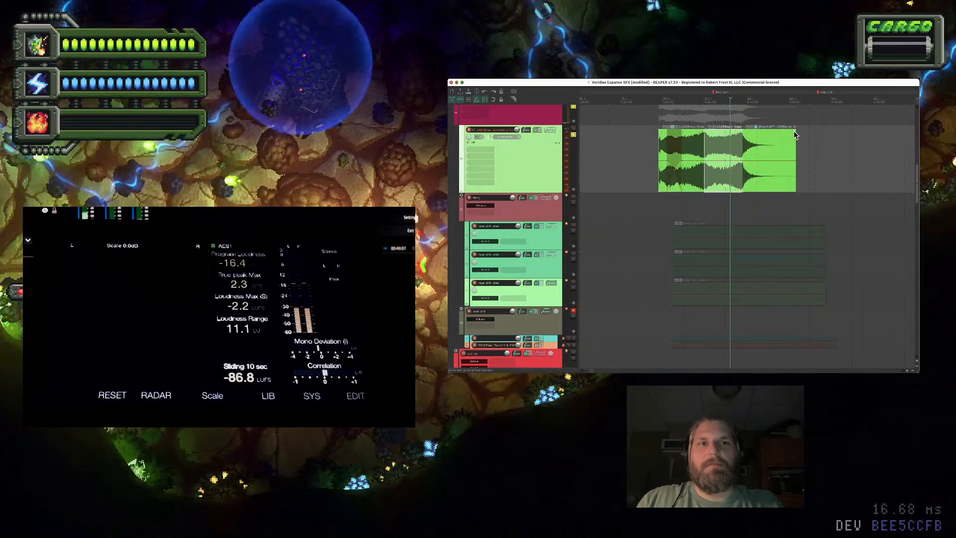
# Shorten the outro clip's quiet tail with a fade-out at its end and play the whole sound from before the intro
pyautogui.moveTo(795, 144); pyautogui.dragTo(725, 147)
pyautogui.click(647, 140)
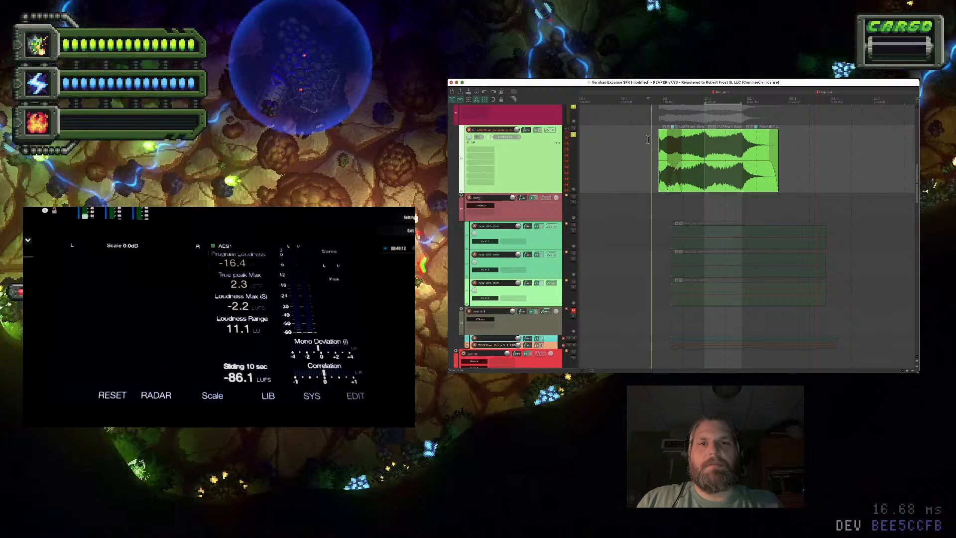
pyautogui.press('space')
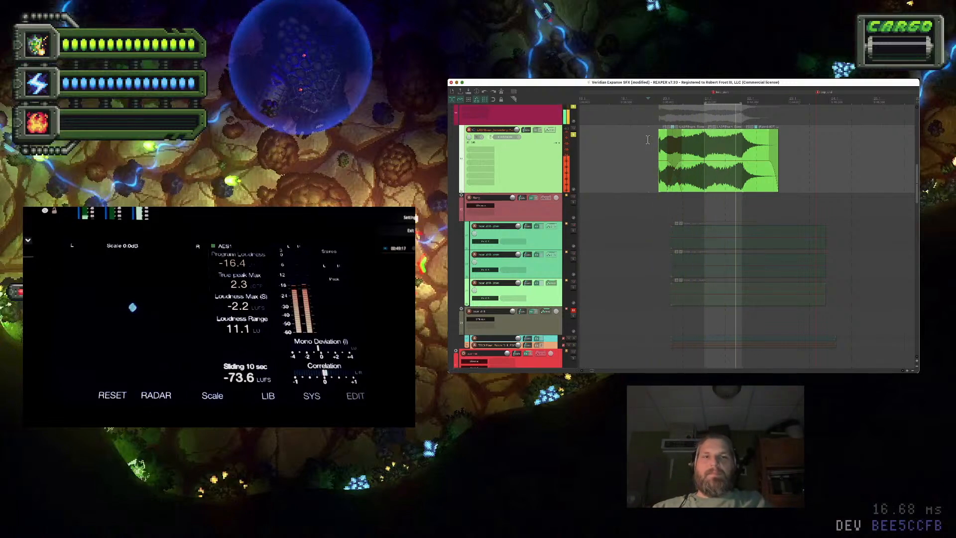
pyautogui.press('Escape')
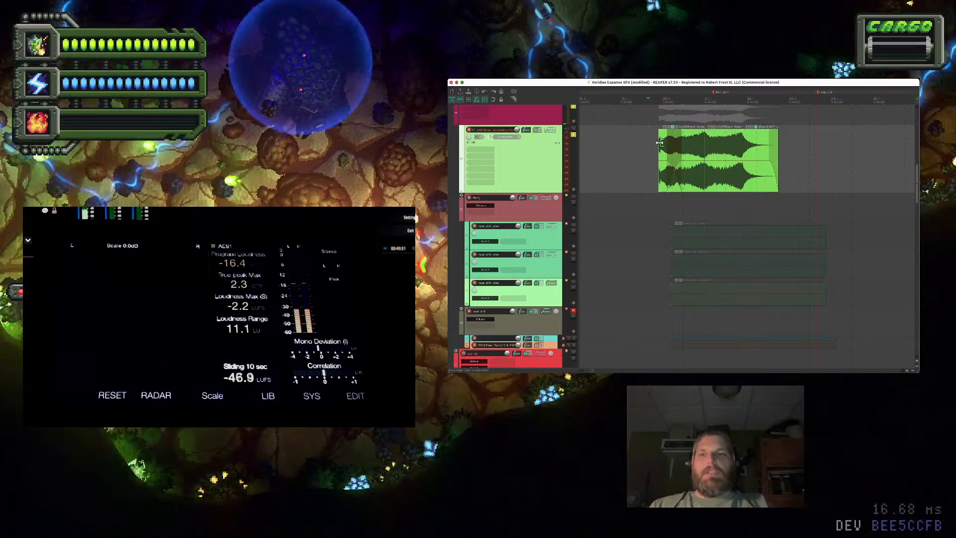
# Trim both ends of the three clips on the tracks below so that they fall within the second loop's span
pyautogui.click(734, 243)
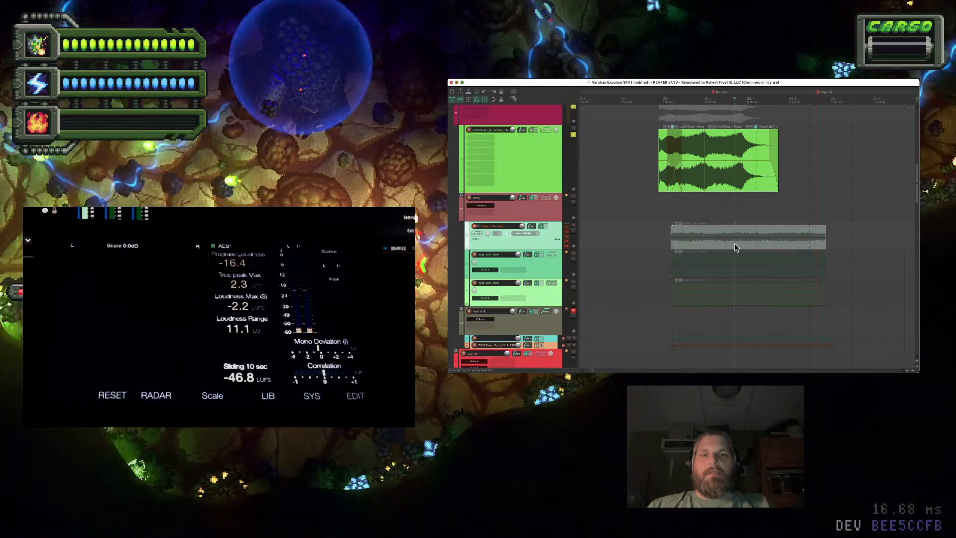
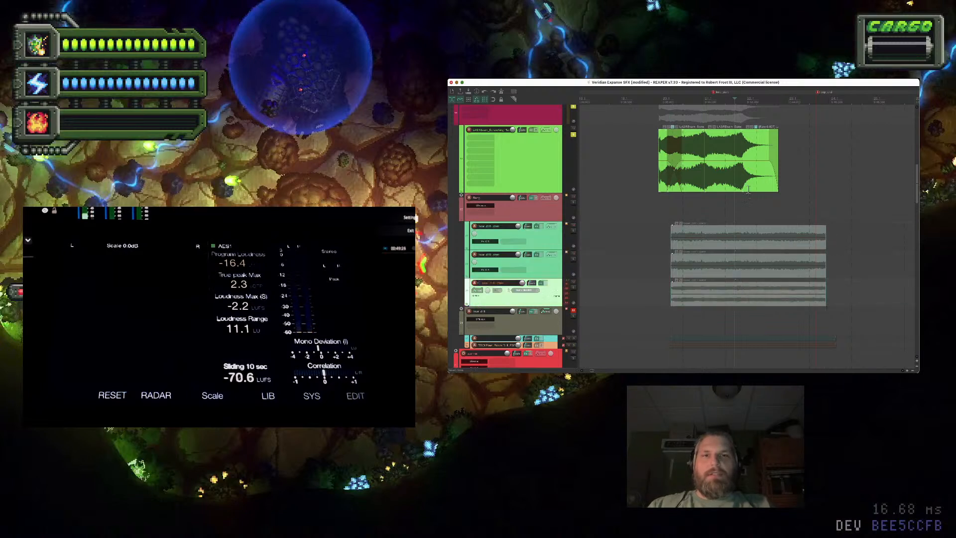
pyautogui.click(732, 149)
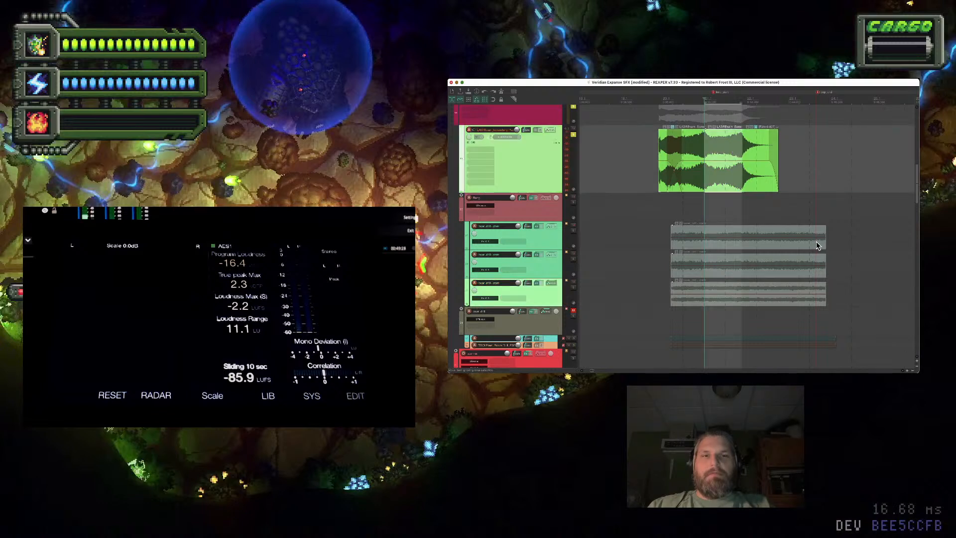
pyautogui.click(785, 249)
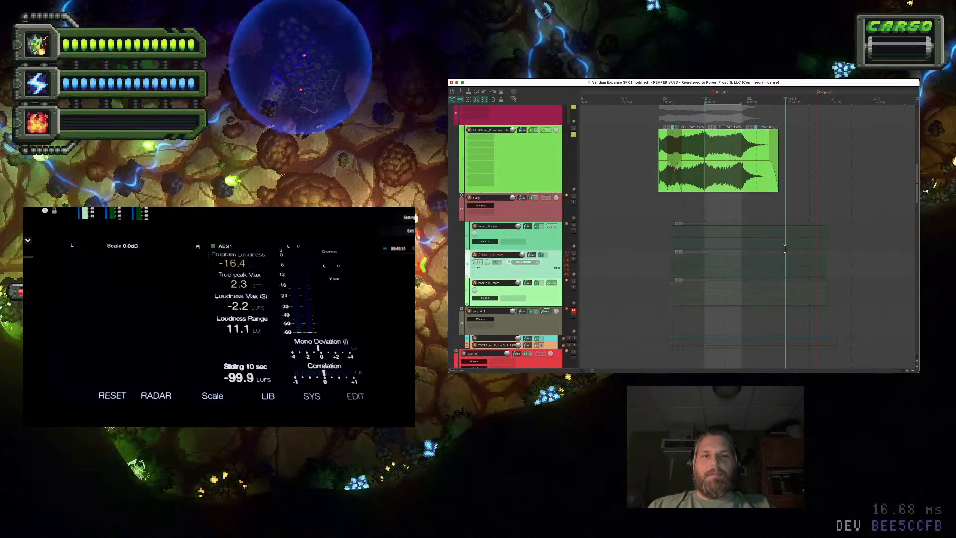
pyautogui.click(792, 298)
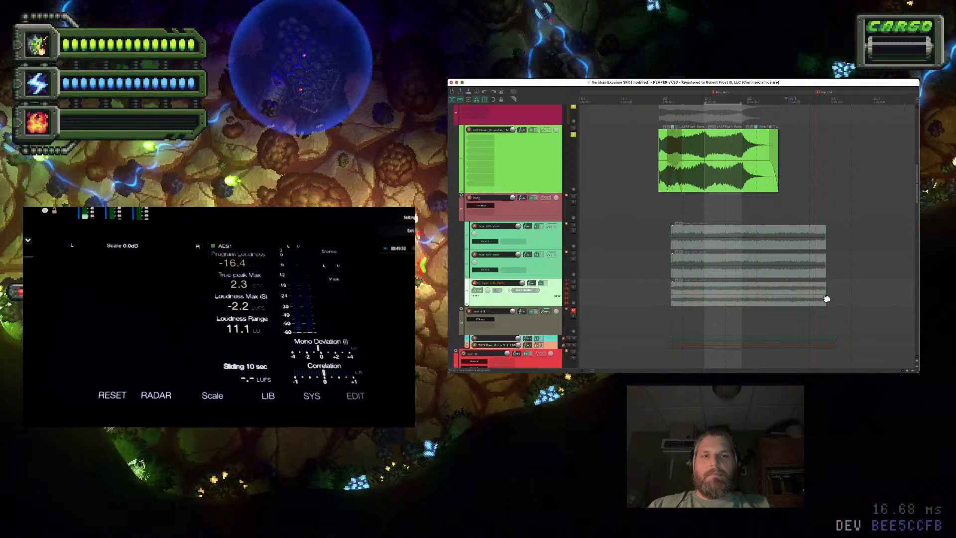
pyautogui.moveTo(827, 299); pyautogui.dragTo(721, 290)
pyautogui.click(704, 265)
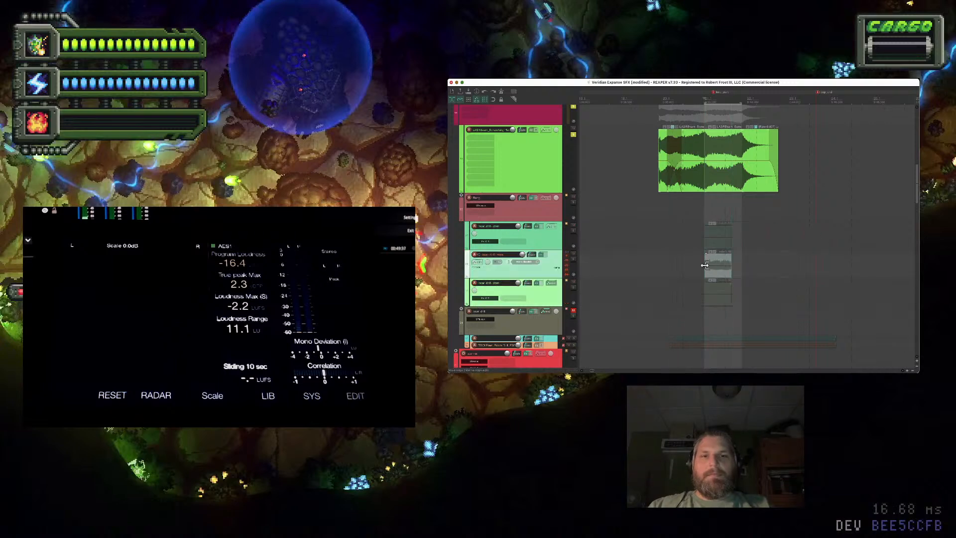
# Try to shift the three clips on the tracks below earlier, towards the second loop's start
pyautogui.scroll(8, 705, 265)
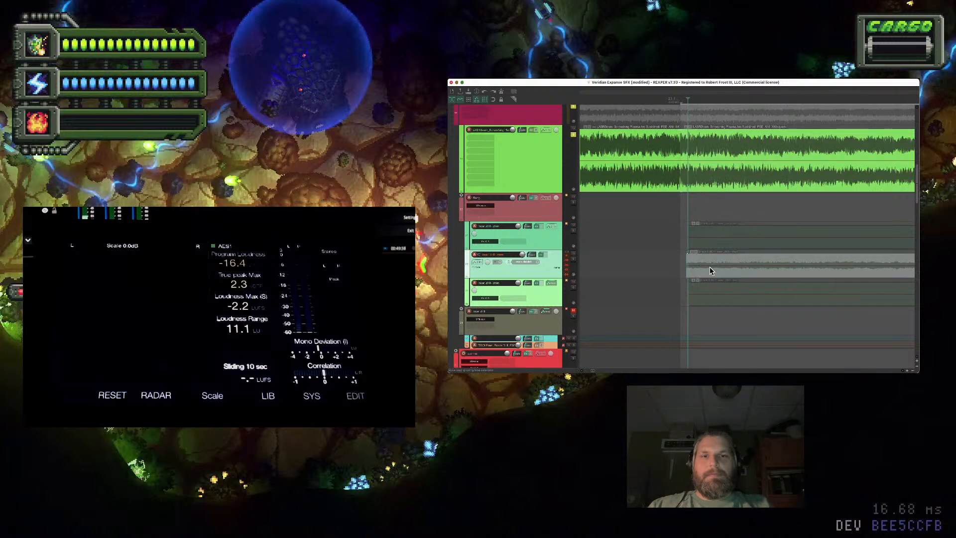
pyautogui.click(711, 294)
pyautogui.moveTo(710, 294); pyautogui.dragTo(727, 238)
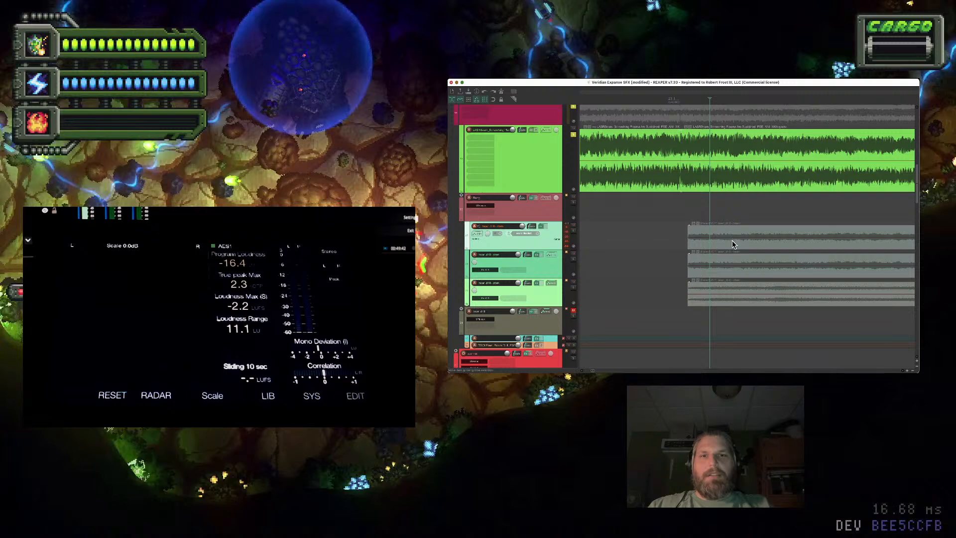
pyautogui.click(724, 185)
pyautogui.scroll(6, 724, 185)
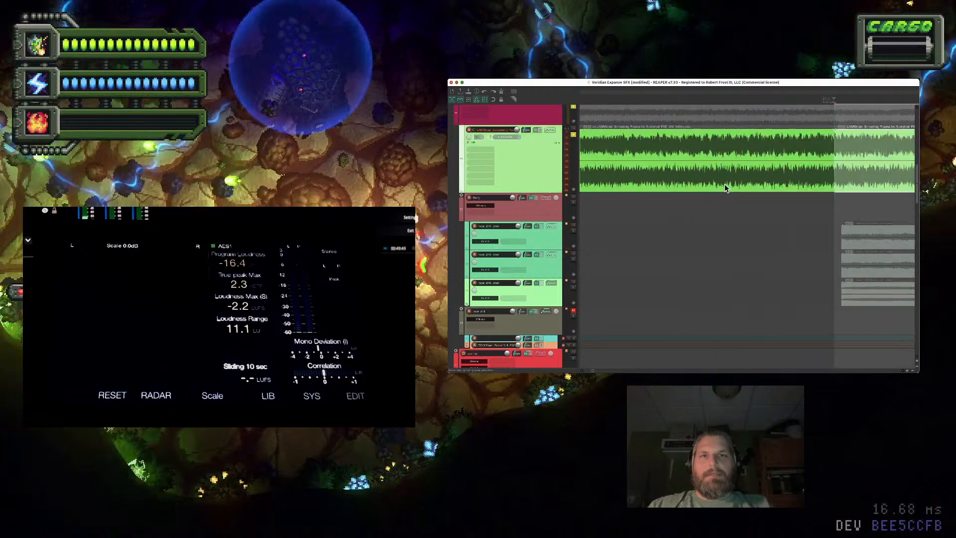
pyautogui.hscroll(-3, 724, 187)
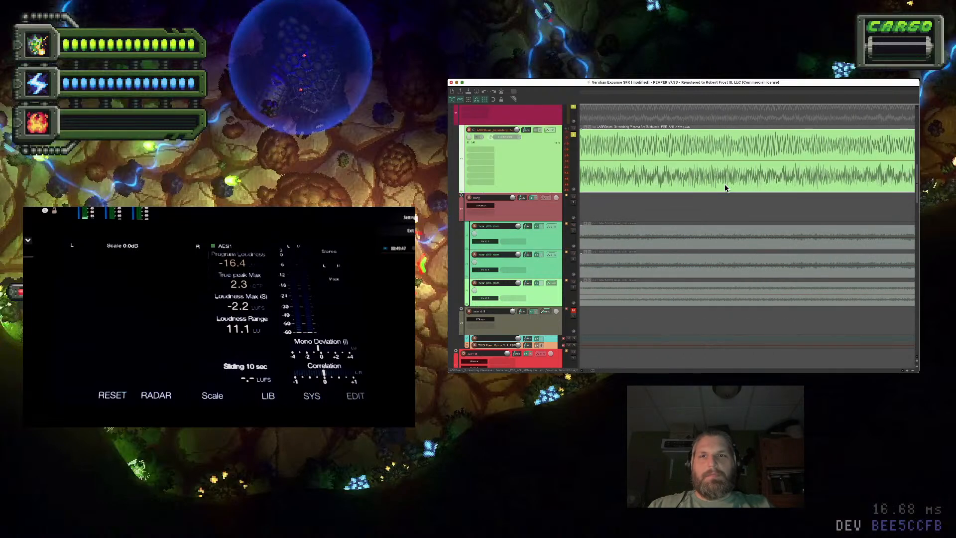
pyautogui.click(824, 244)
pyautogui.moveTo(823, 241); pyautogui.dragTo(796, 241)
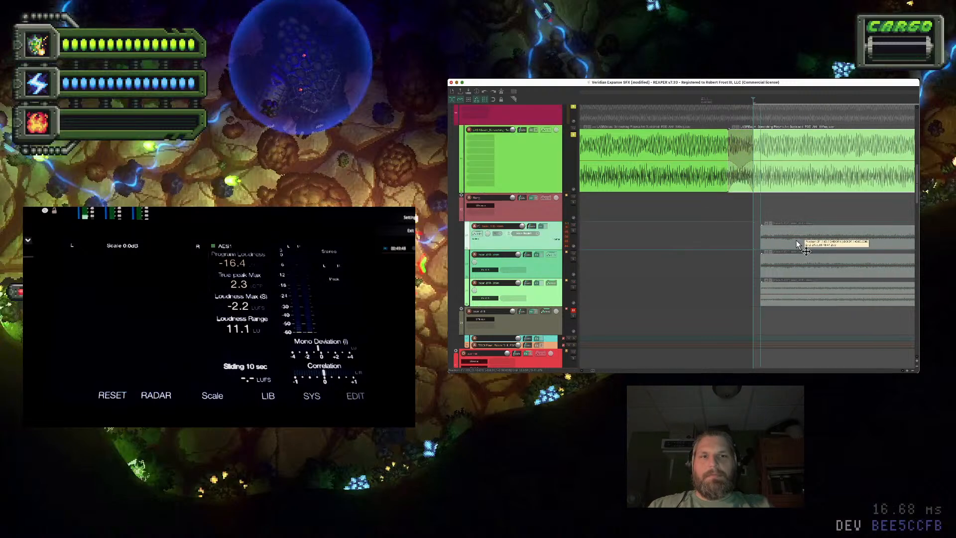
pyautogui.click(803, 190)
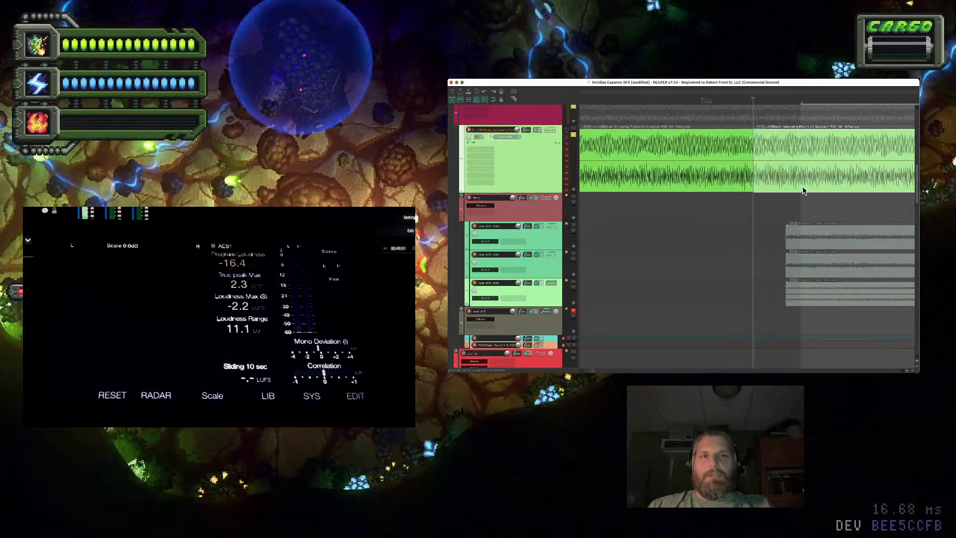
# Clear the selection, reselect only the three lower clips and move them together to roughly the second loop's start
pyautogui.click(767, 204)
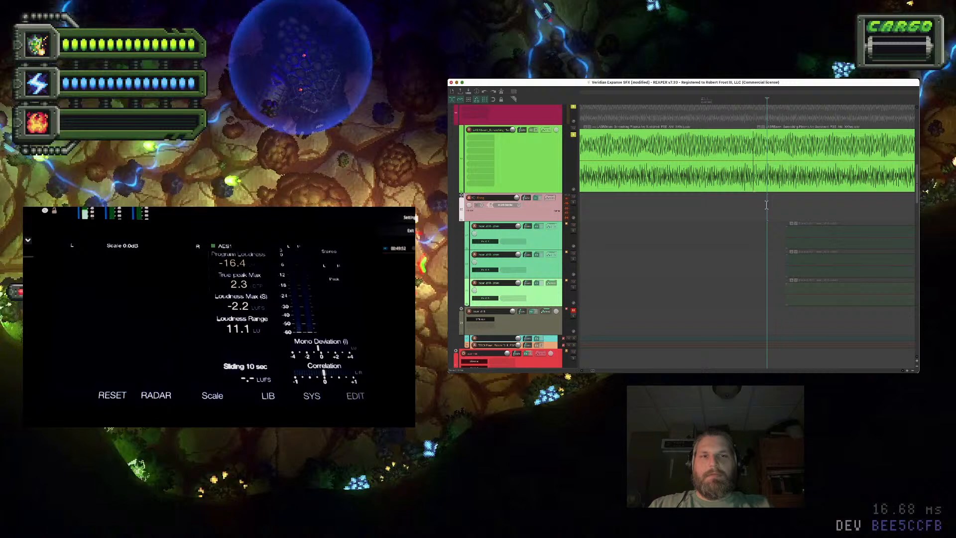
pyautogui.click(802, 239)
pyautogui.keyDown('shift'); pyautogui.click(803, 286); pyautogui.keyUp('shift')
pyautogui.keyDown('shift'); pyautogui.click(795, 269); pyautogui.keyUp('shift')
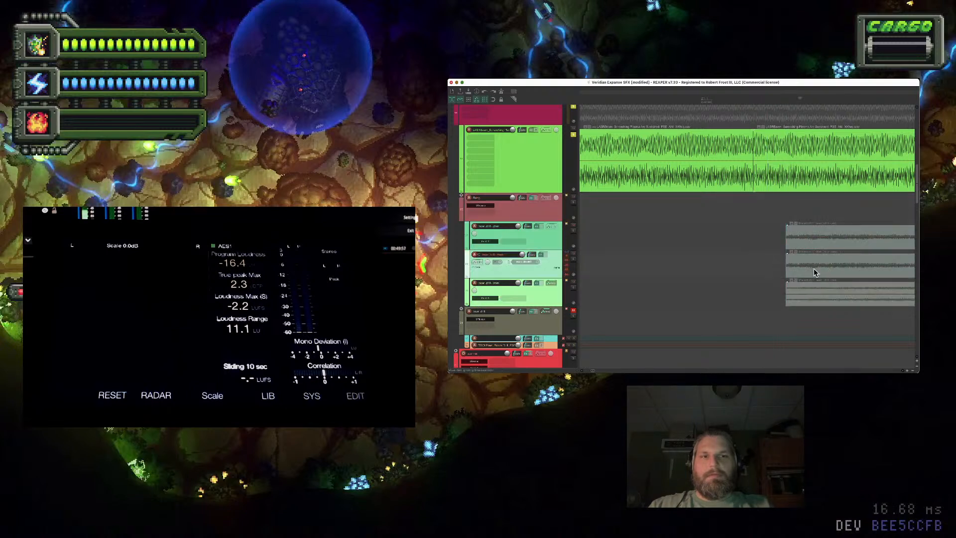
pyautogui.moveTo(812, 268); pyautogui.dragTo(779, 267)
pyautogui.click(753, 205)
# Fine-tune the position of the three lower clips at waveform level so that their start meets the second loop's start
pyautogui.scroll(5, 753, 206)
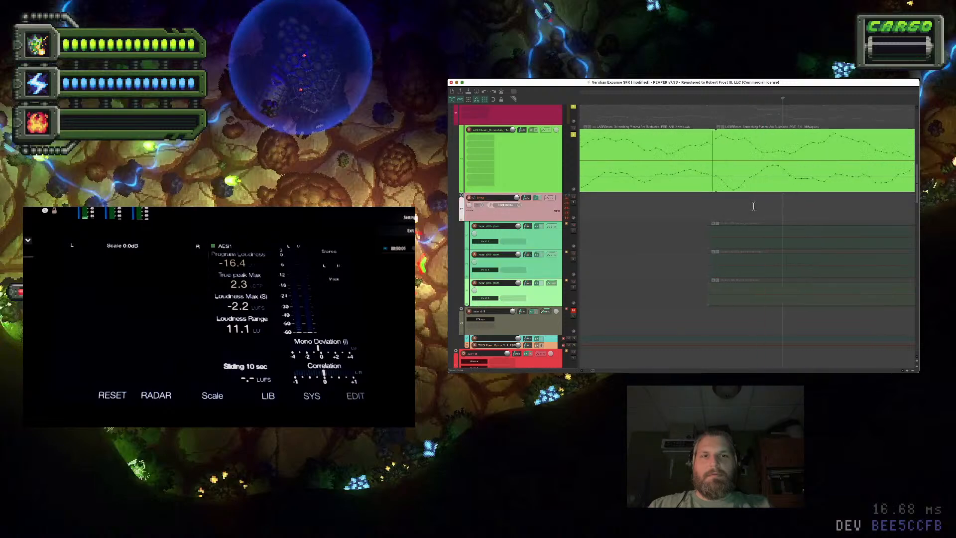
pyautogui.click(739, 242)
pyautogui.keyDown('shift'); pyautogui.click(734, 300); pyautogui.keyUp('shift')
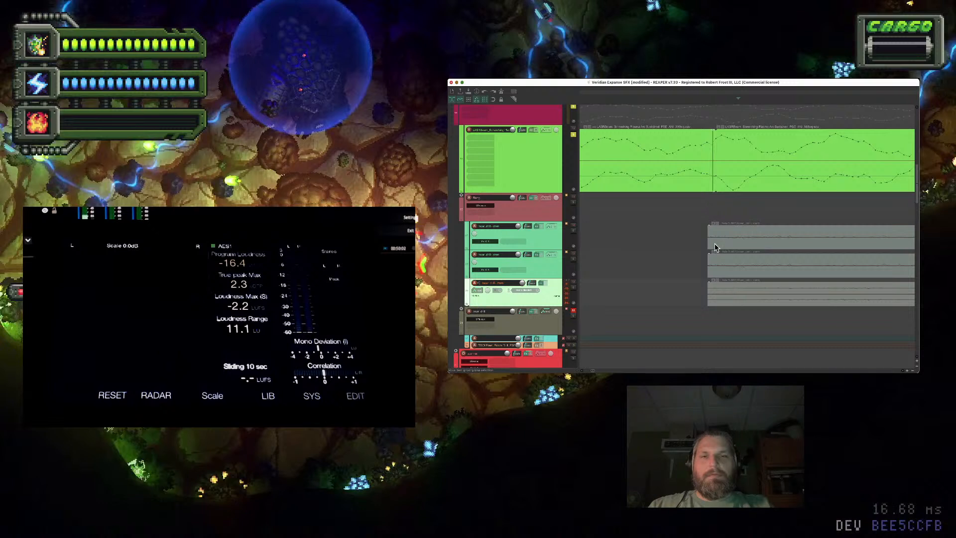
pyautogui.moveTo(715, 245); pyautogui.dragTo(729, 237)
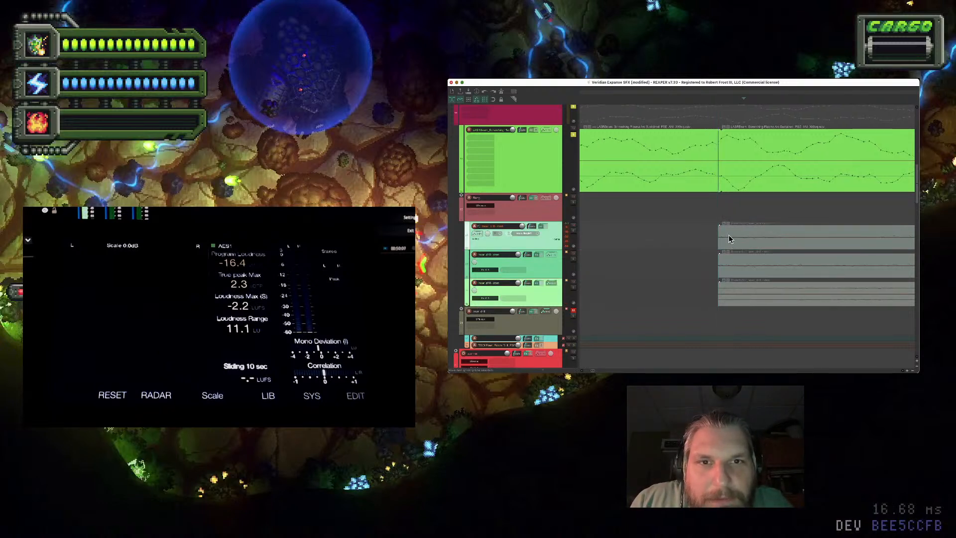
pyautogui.click(718, 198)
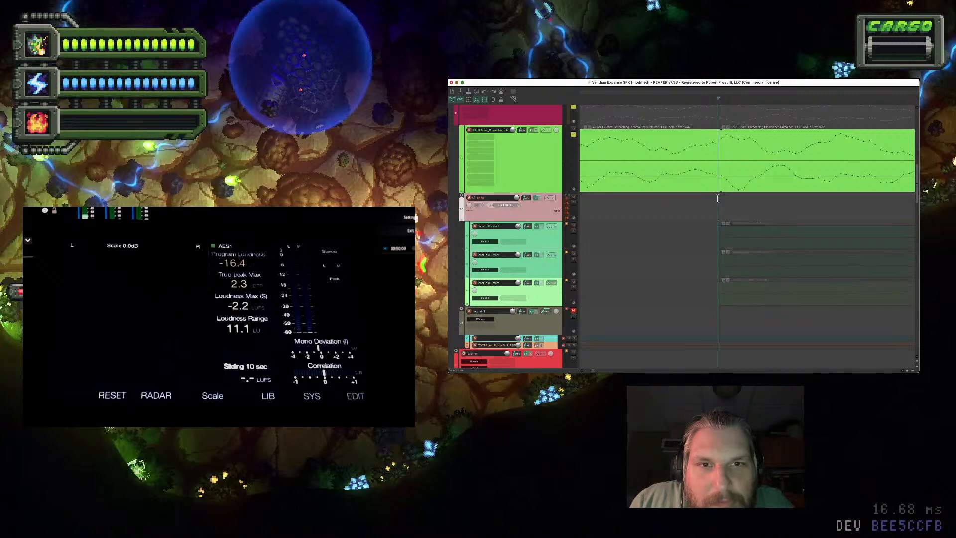
# Extend the ends of the three lower clips to just before the join between the second loop and the outro
pyautogui.scroll(-8, 717, 198)
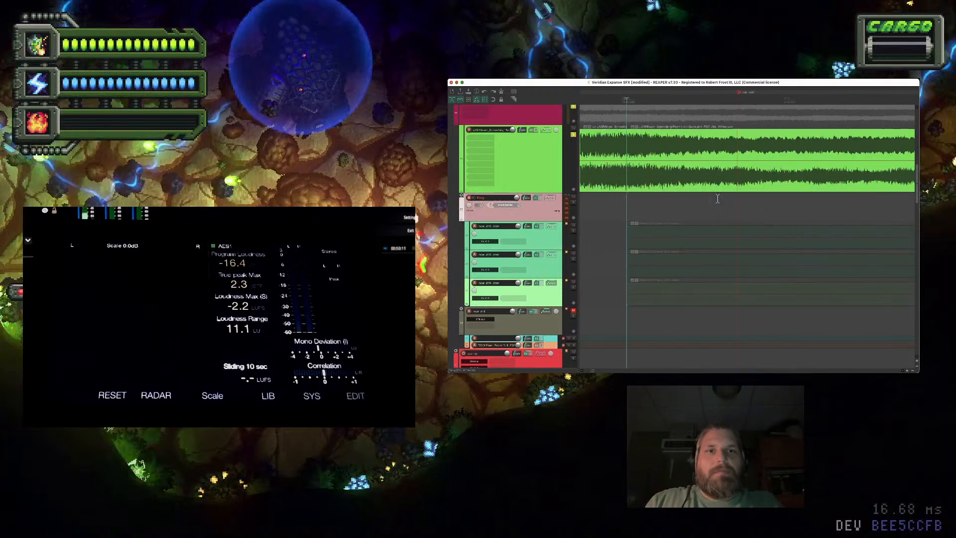
pyautogui.scroll(-3, 718, 199)
pyautogui.scroll(8, 717, 199)
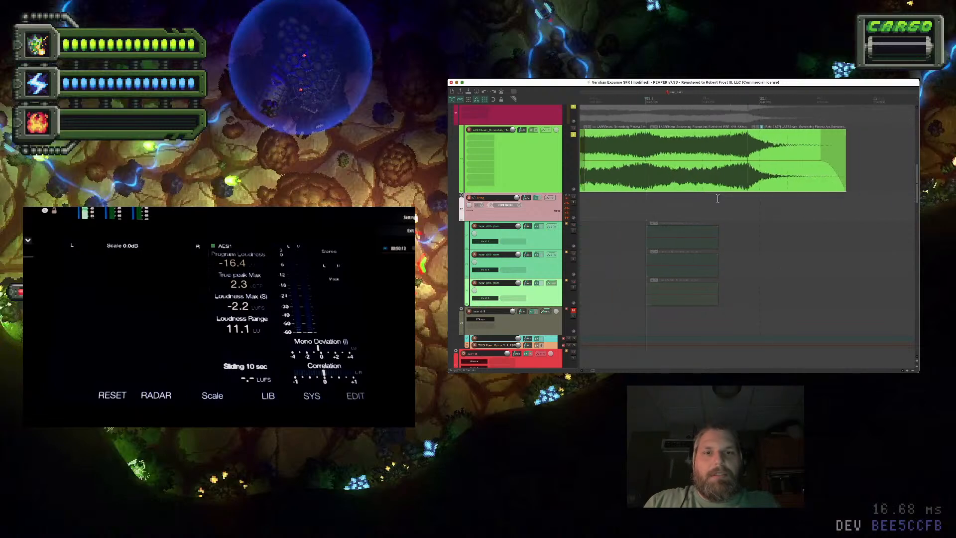
pyautogui.click(717, 294)
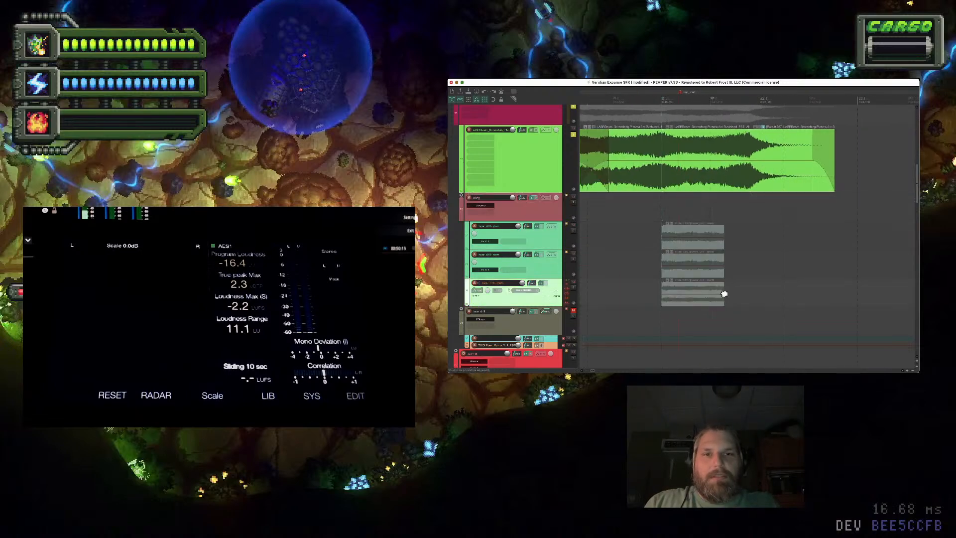
pyautogui.moveTo(724, 294); pyautogui.dragTo(747, 294)
pyautogui.click(742, 208)
# Stretch the ends of the three lower clips closer to the start of the outro clip
pyautogui.scroll(6, 743, 209)
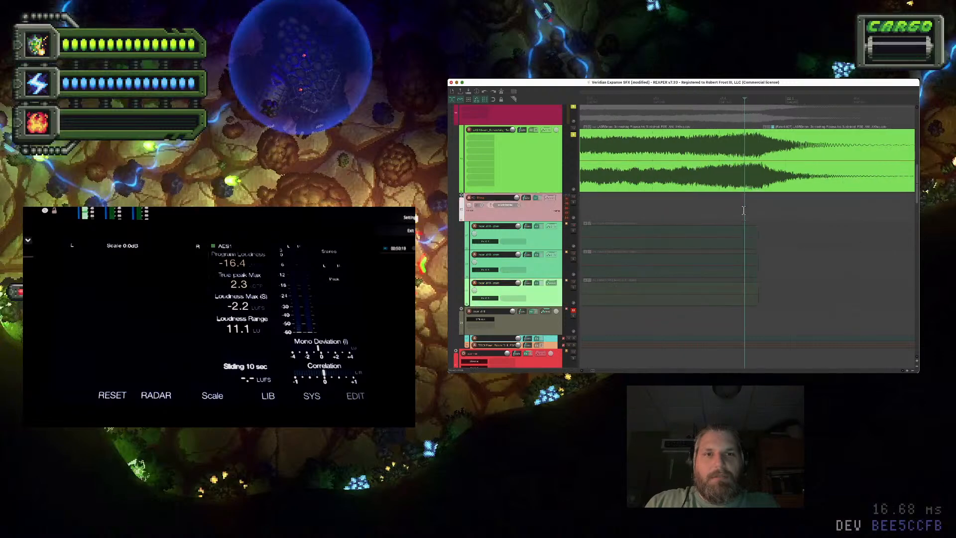
pyautogui.scroll(8, 849, 198)
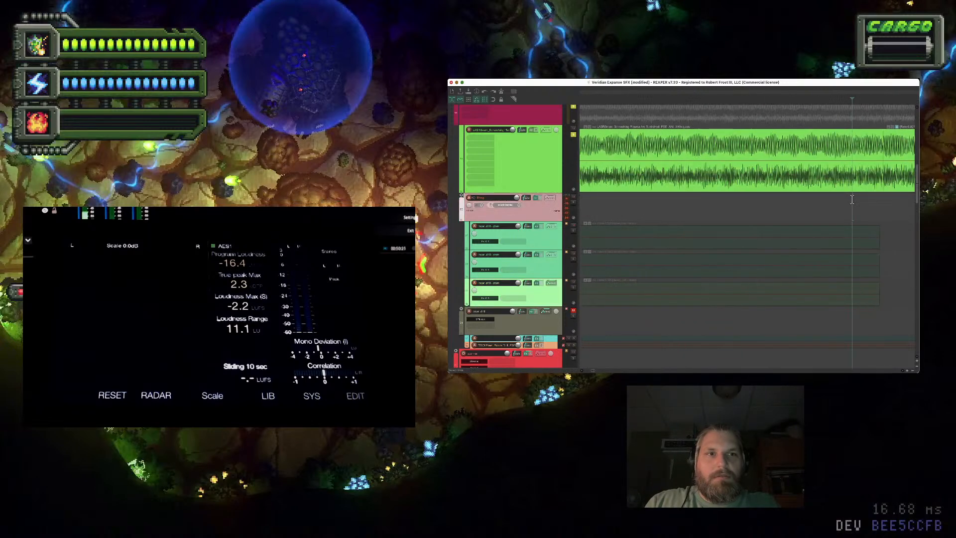
pyautogui.hscroll(-1, 851, 199)
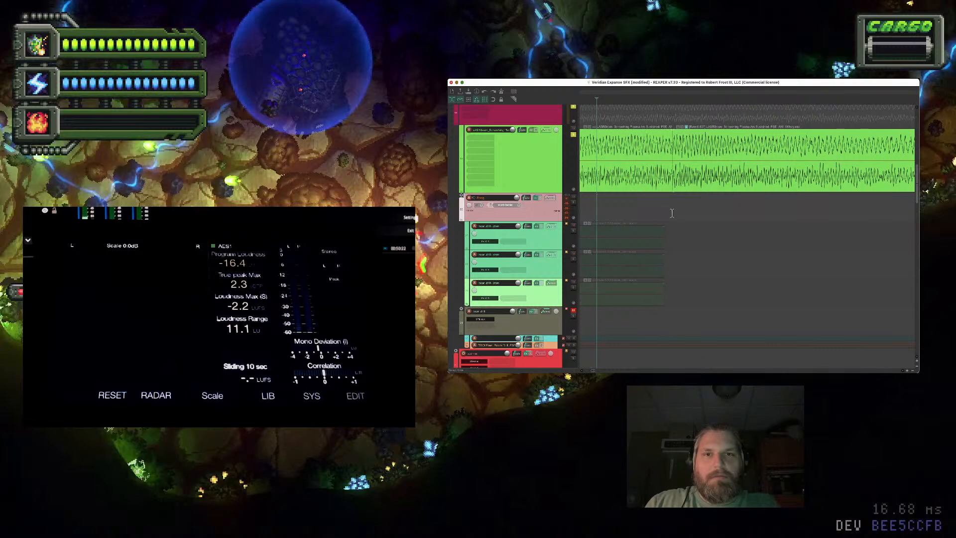
pyautogui.scroll(4, 660, 204)
pyautogui.click(681, 243)
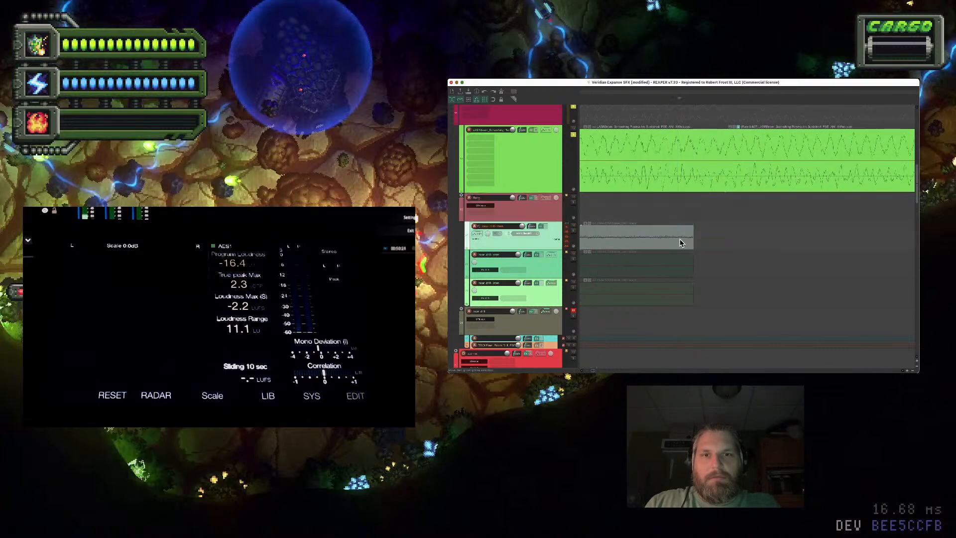
pyautogui.keyDown('shift'); pyautogui.click(682, 291); pyautogui.keyUp('shift')
pyautogui.moveTo(692, 269); pyautogui.dragTo(724, 267)
pyautogui.click(706, 214)
# Align the ends of the three lower clips at waveform level exactly with the second loop's end
pyautogui.scroll(4, 706, 213)
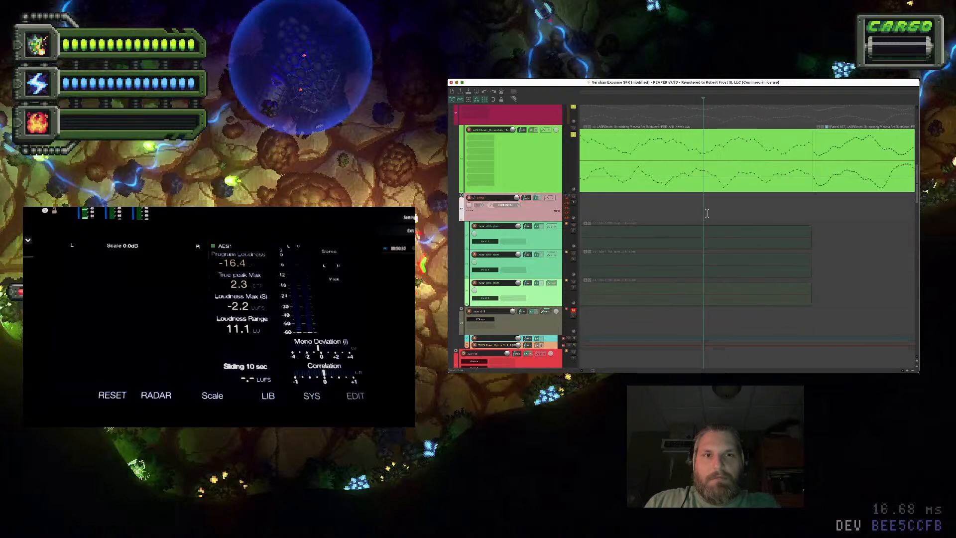
pyautogui.scroll(1, 707, 213)
pyautogui.click(641, 244)
pyautogui.keyDown('shift'); pyautogui.click(641, 296); pyautogui.keyUp('shift')
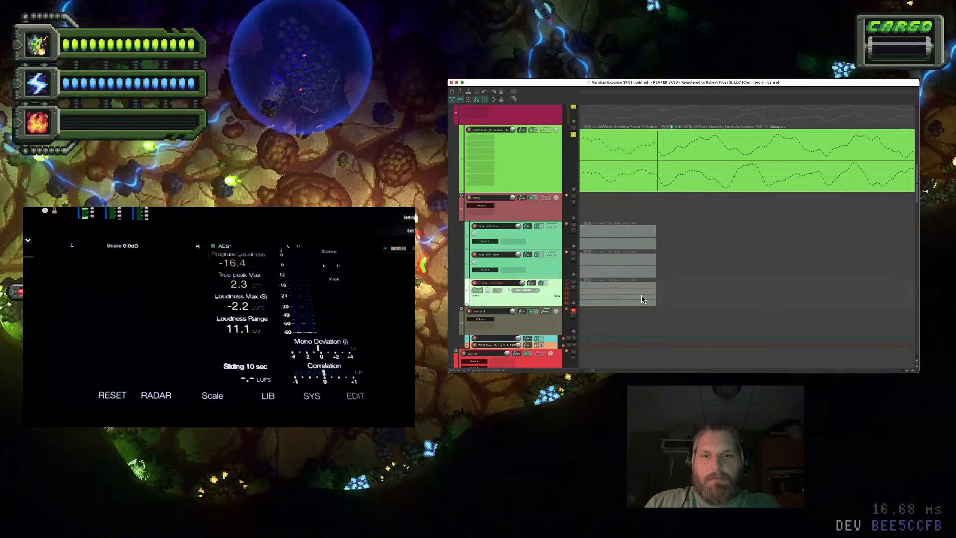
pyautogui.moveTo(657, 244); pyautogui.dragTo(661, 244)
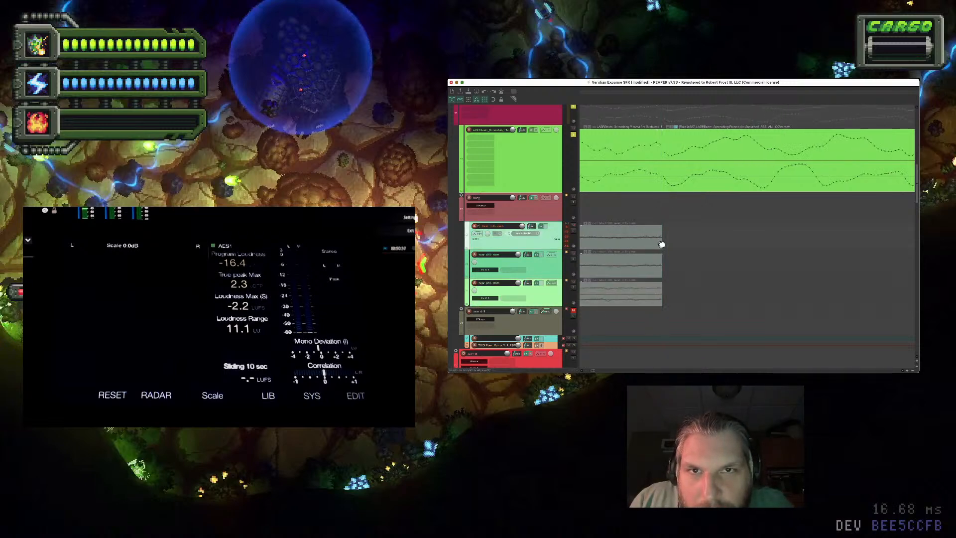
# Try to extend the three lower clips at their start, and undo the change
pyautogui.scroll(-6, 661, 245)
pyautogui.scroll(-3, 661, 245)
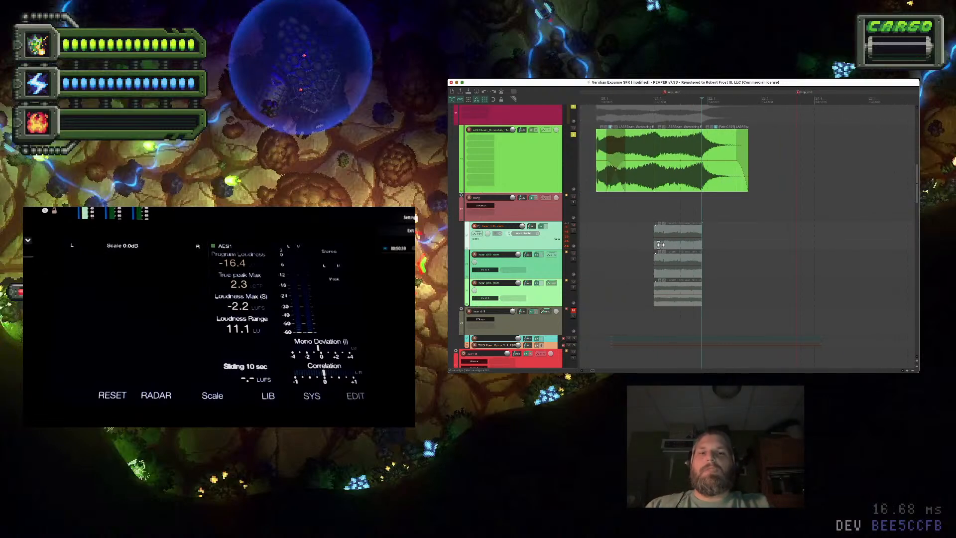
pyautogui.moveTo(654, 243); pyautogui.dragTo(650, 239)
pyautogui.hotkey('ctrl', 'z')
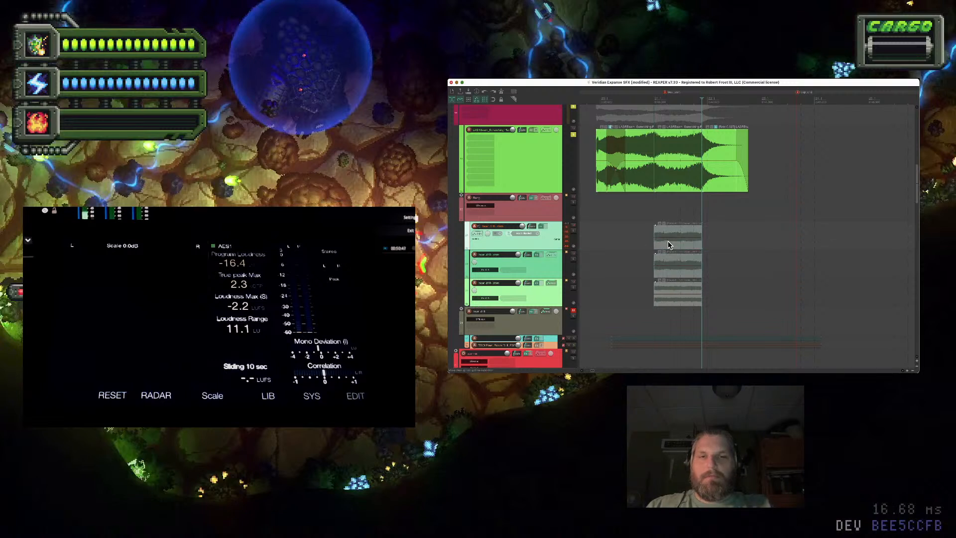
# Select the three clips on the tracks below the loop together
pyautogui.click(668, 244)
pyautogui.keyDown('shift'); pyautogui.click(672, 294); pyautogui.keyUp('shift')
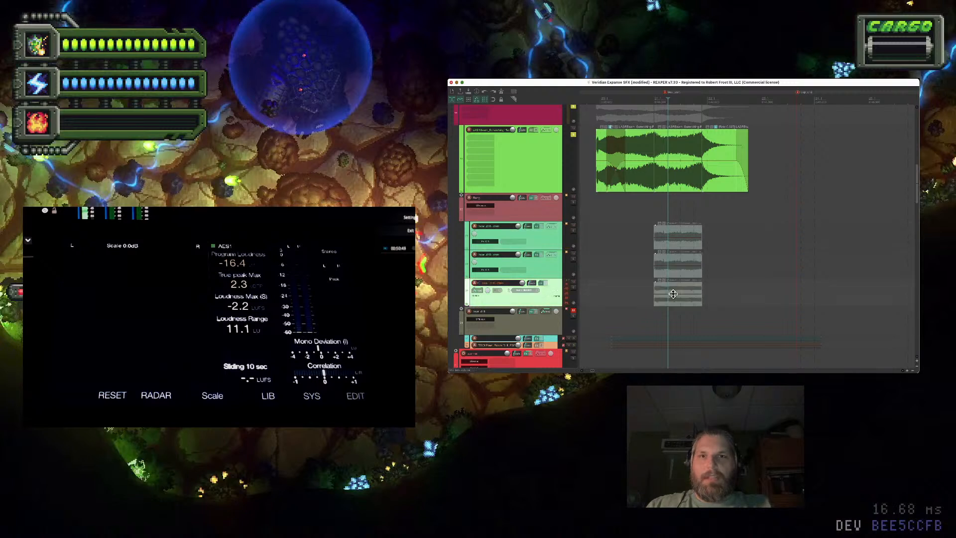
# Duplicate the three stacked layer clips directly after the originals and shift all six earlier beneath the laser beam sound
pyautogui.moveTo(690, 256); pyautogui.dragTo(733, 239)
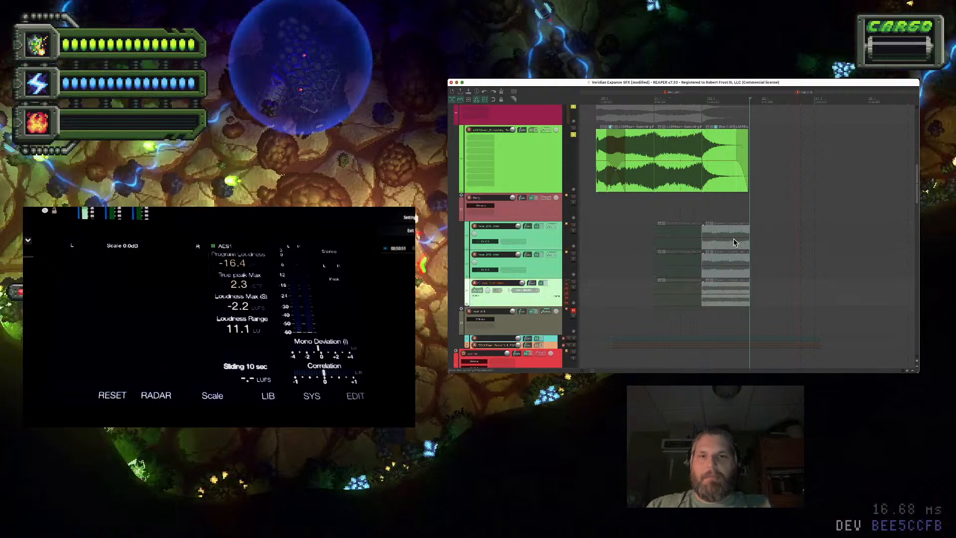
pyautogui.keyDown('shift'); pyautogui.click(681, 244); pyautogui.keyUp('shift')
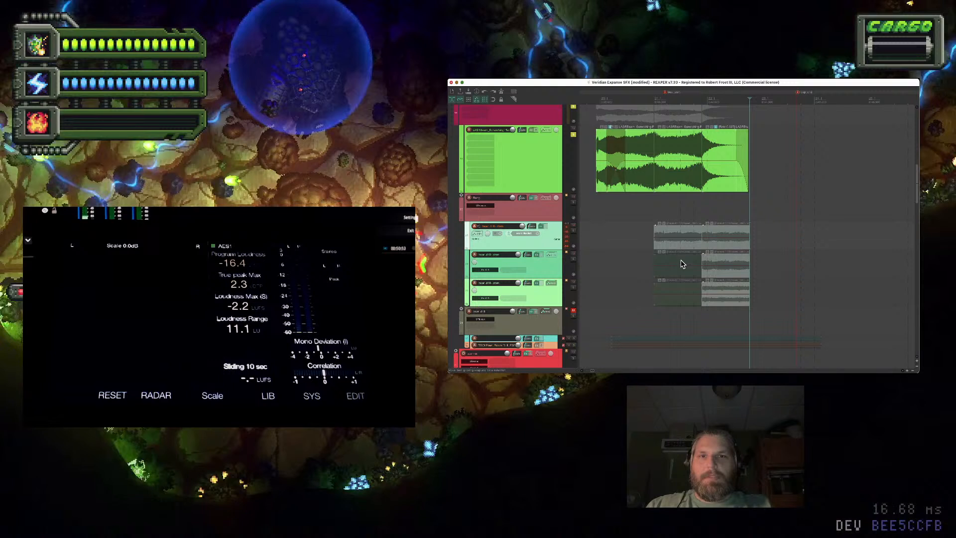
pyautogui.keyDown('shift'); pyautogui.click(690, 294); pyautogui.keyUp('shift')
pyautogui.moveTo(742, 305); pyautogui.dragTo(692, 299)
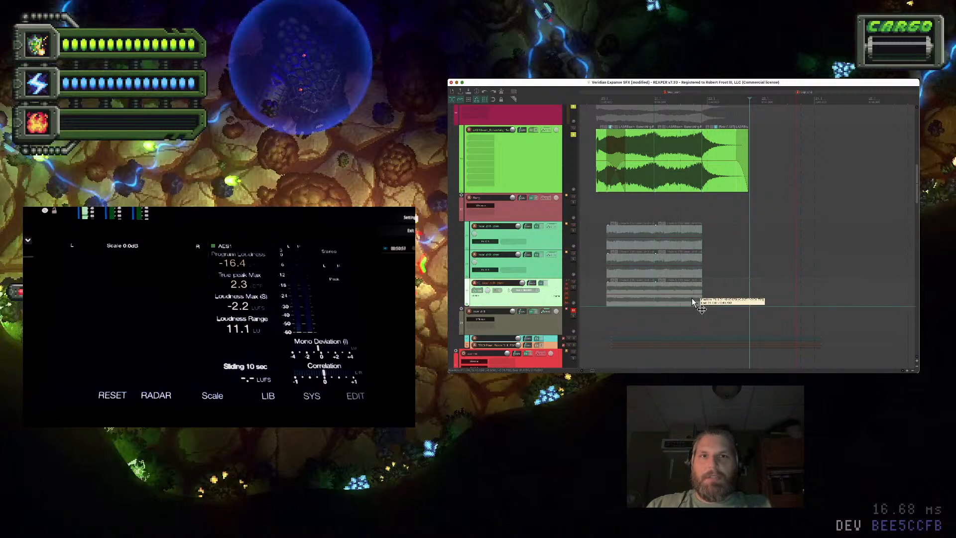
# Align the end of the layered clips with the cut where the laser's sustained section ends
pyautogui.click(693, 209)
pyautogui.scroll(5, 693, 209)
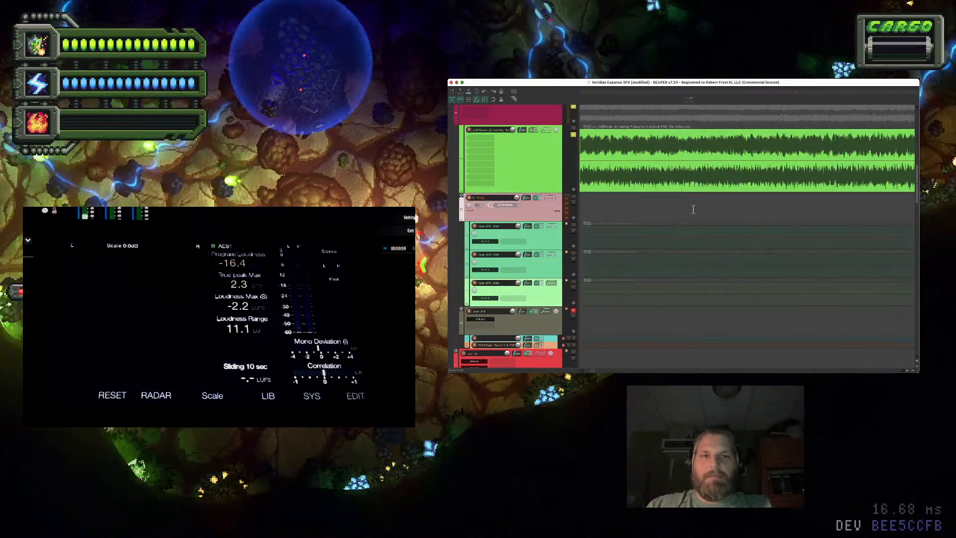
pyautogui.scroll(-5, 693, 209)
pyautogui.click(691, 291)
pyautogui.click(653, 237)
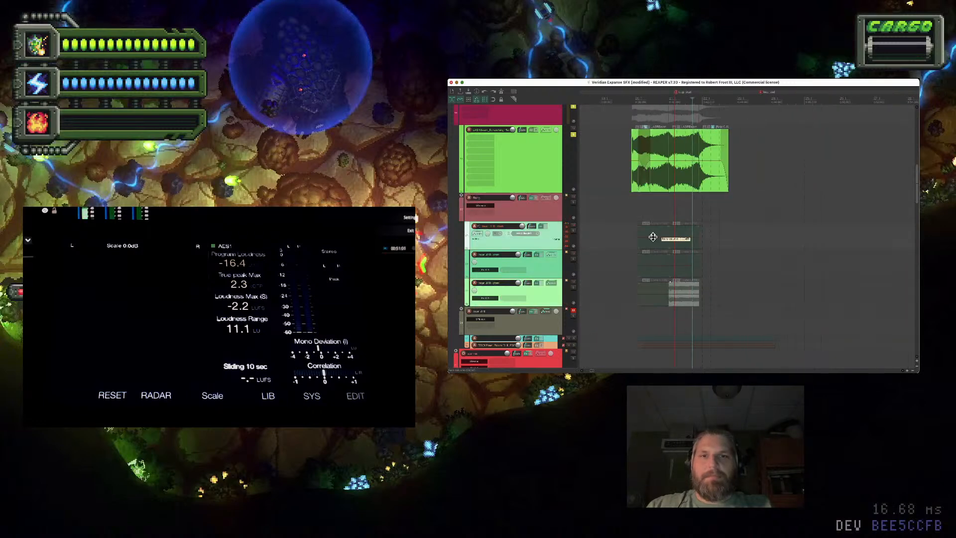
pyautogui.scroll(3, 652, 236)
pyautogui.scroll(1, 652, 236)
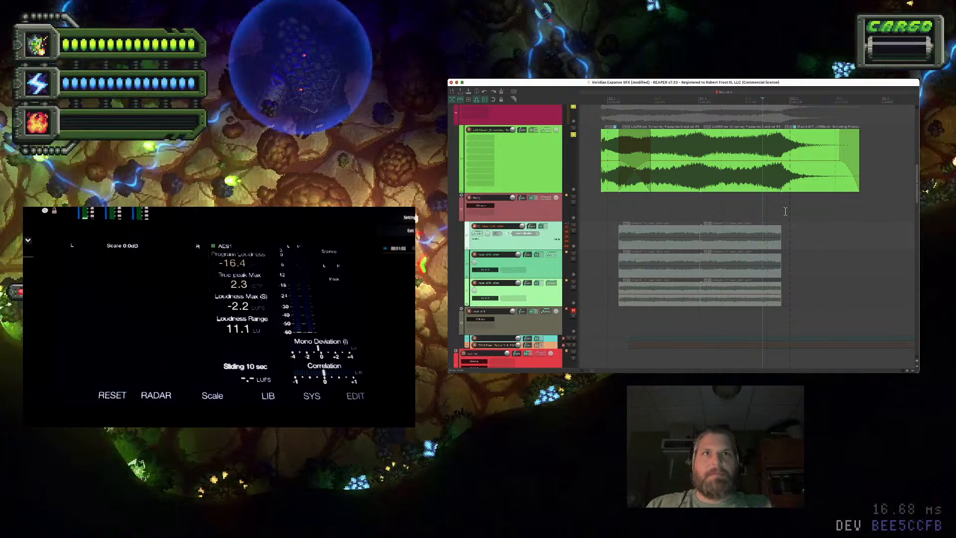
pyautogui.scroll(10, 689, 207)
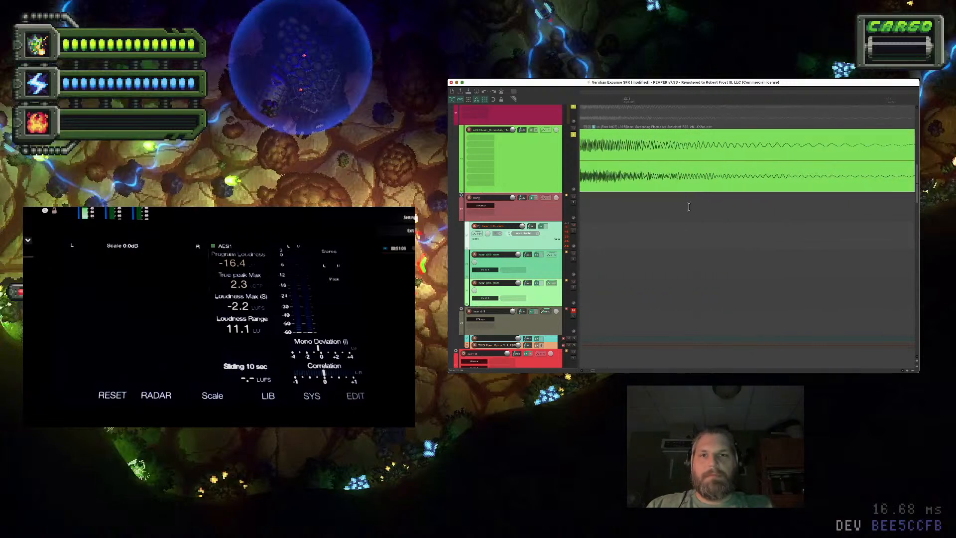
pyautogui.scroll(-5, 656, 204)
pyautogui.scroll(8, 610, 200)
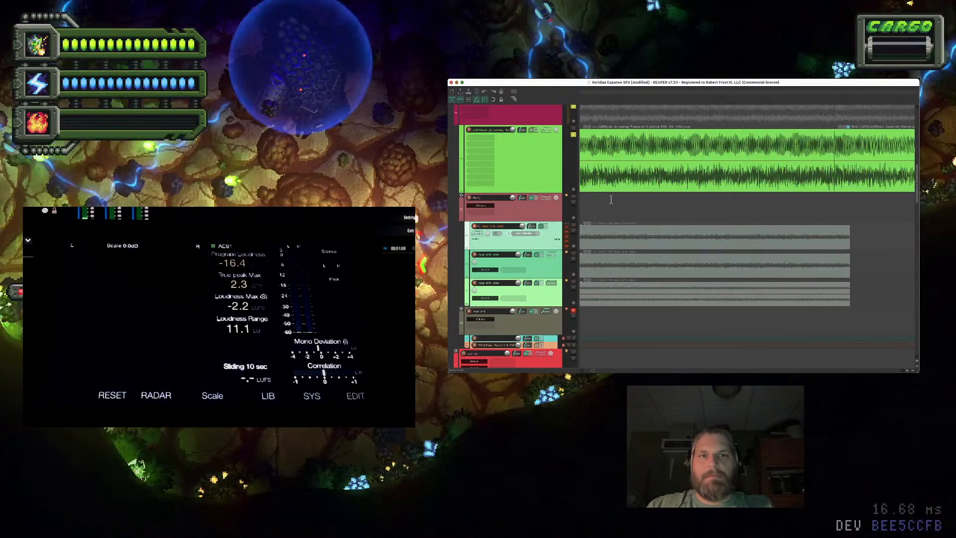
pyautogui.moveTo(852, 238); pyautogui.dragTo(834, 240)
pyautogui.scroll(-8, 828, 242)
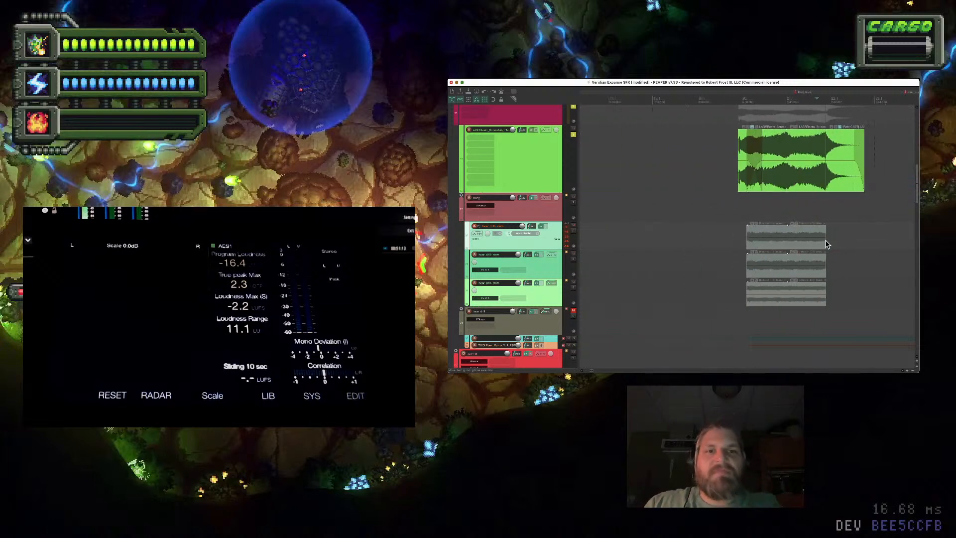
# Add a long fade-in to the first clip on each of the three layer tracks
pyautogui.moveTo(714, 232)
pyautogui.mouseDown()
pyautogui.moveTo(702, 227)
pyautogui.moveTo(712, 228)
pyautogui.mouseUp()
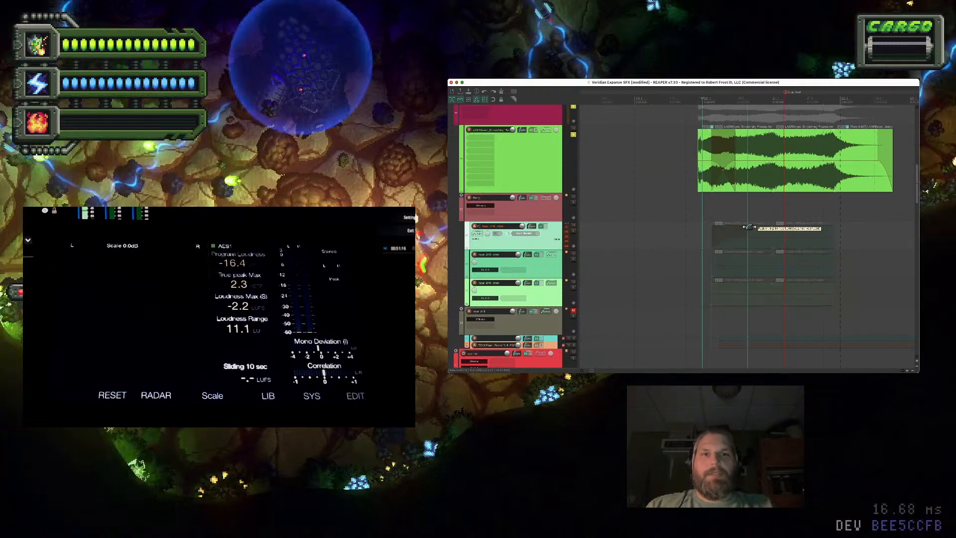
pyautogui.click(712, 258)
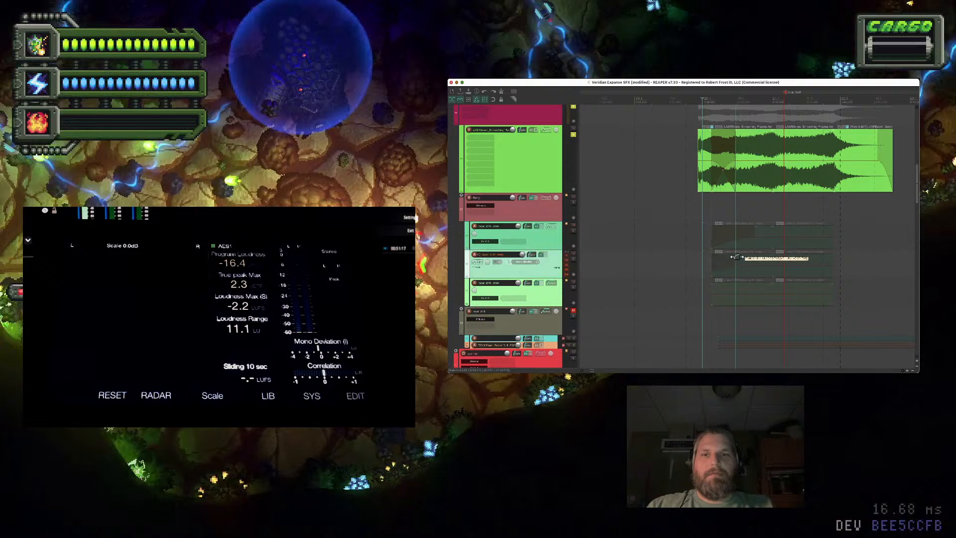
pyautogui.click(713, 285)
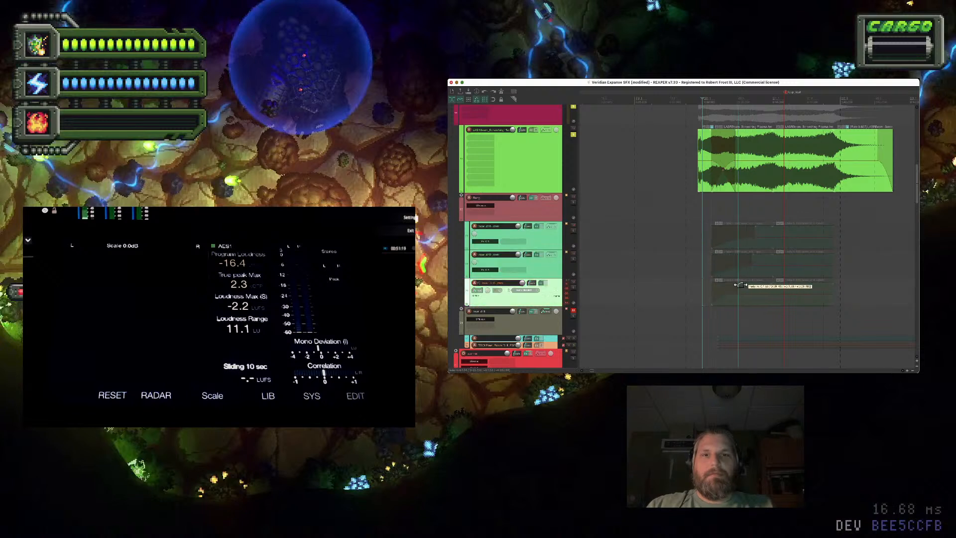
# Solo the layers' folder track with the laser and loop playback over the second clip section to check its seam
pyautogui.click(574, 204)
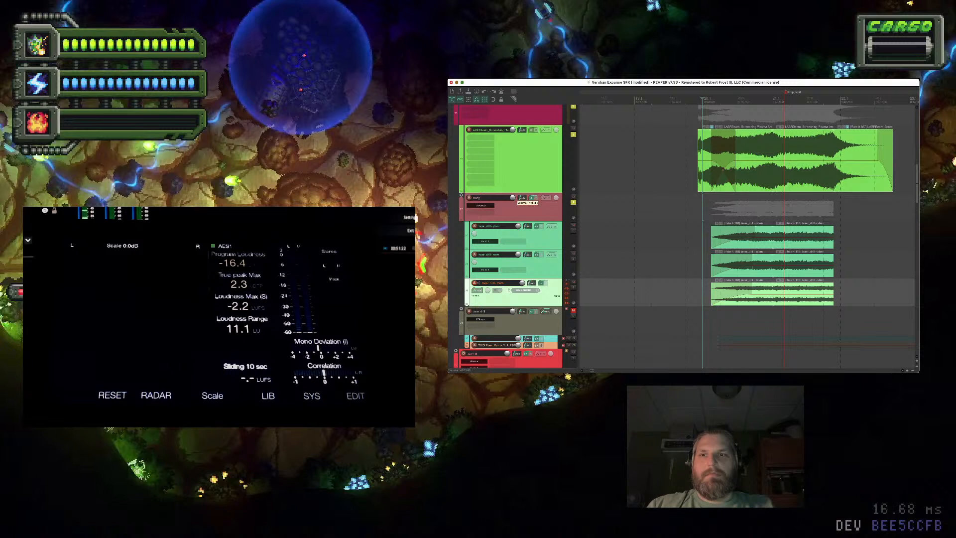
pyautogui.press('space')
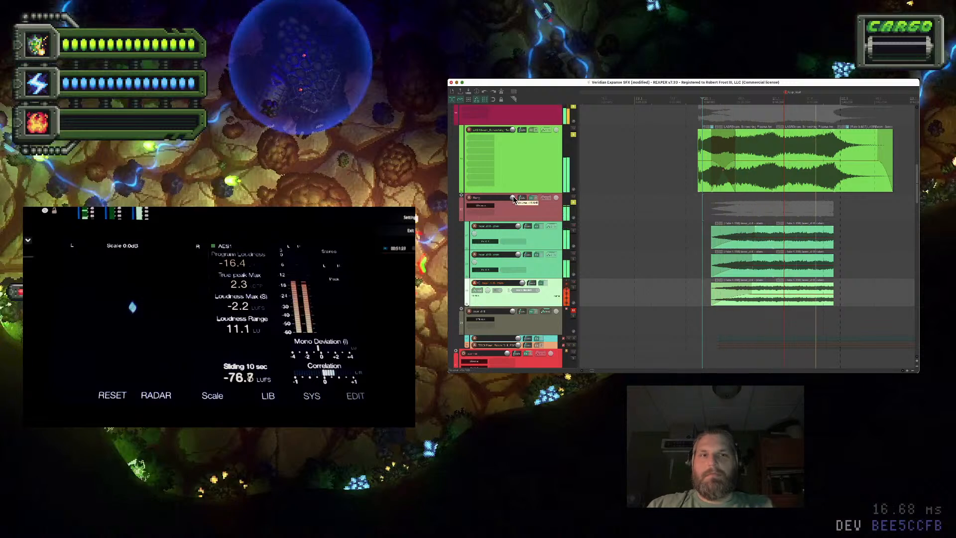
pyautogui.click(792, 234)
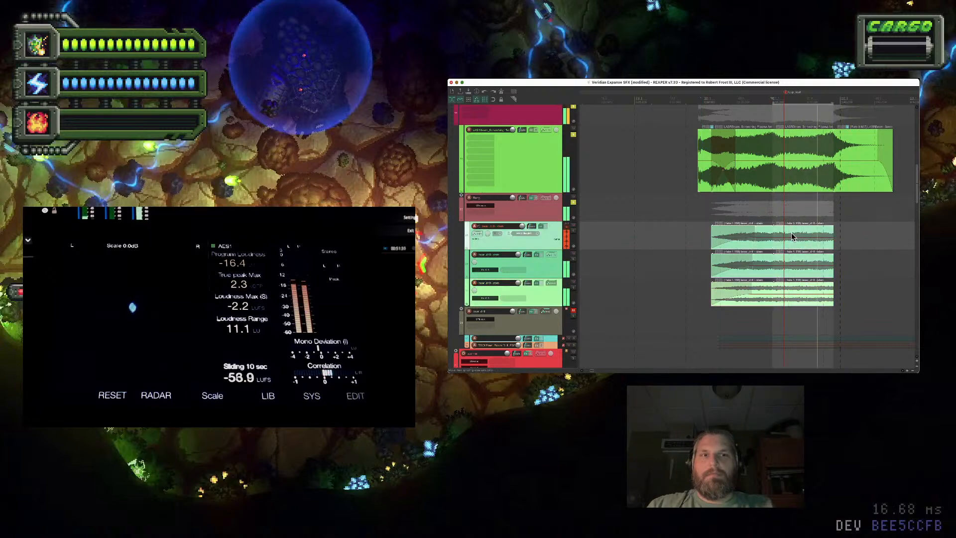
pyautogui.scroll(5, 792, 236)
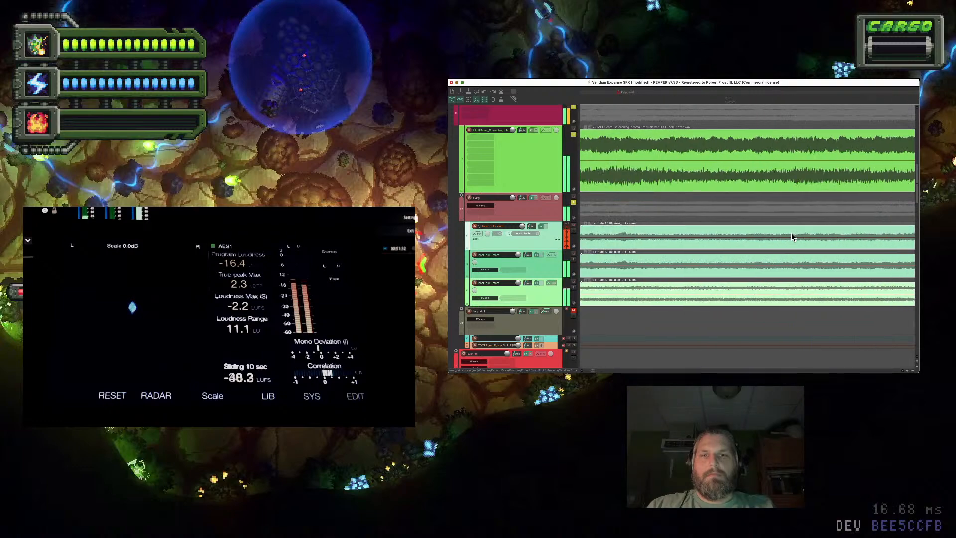
pyautogui.scroll(3, 790, 232)
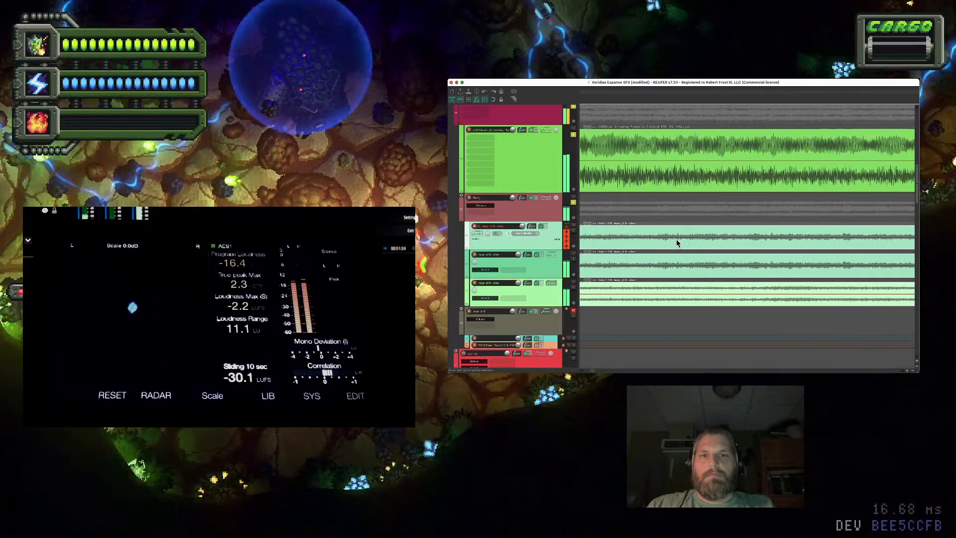
pyautogui.scroll(5, 676, 240)
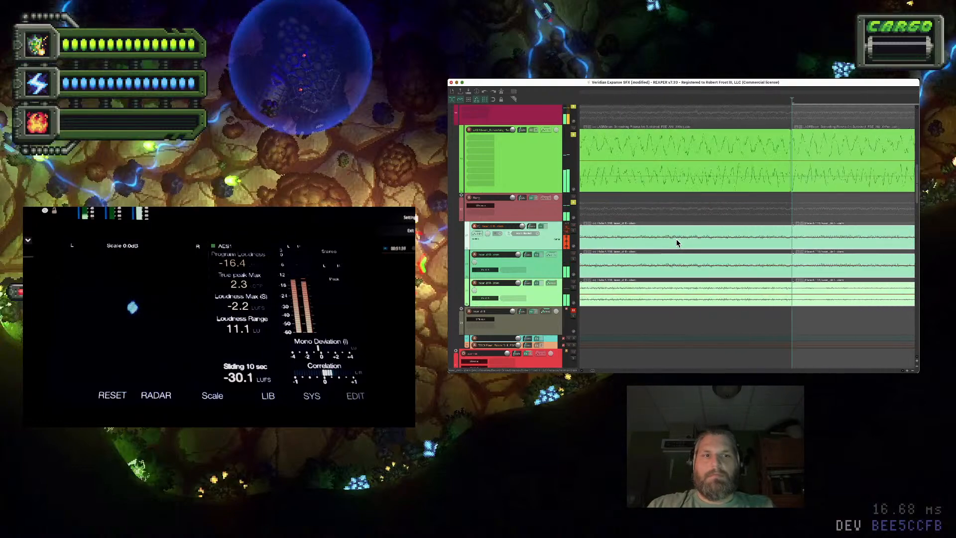
pyautogui.scroll(5, 676, 243)
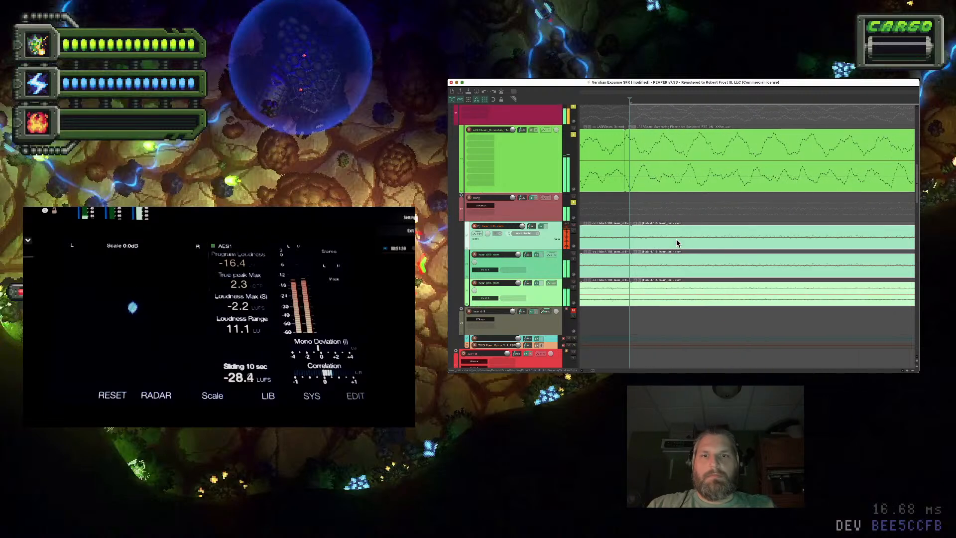
# Compare the looped laser section with and without the layers by switching the folder track's solo off and on again
pyautogui.click(573, 202)
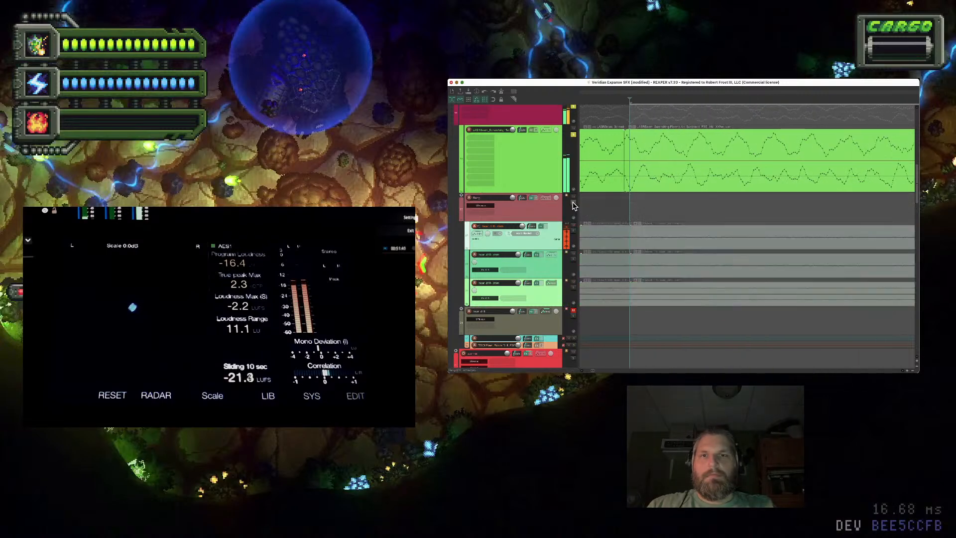
pyautogui.click(665, 183)
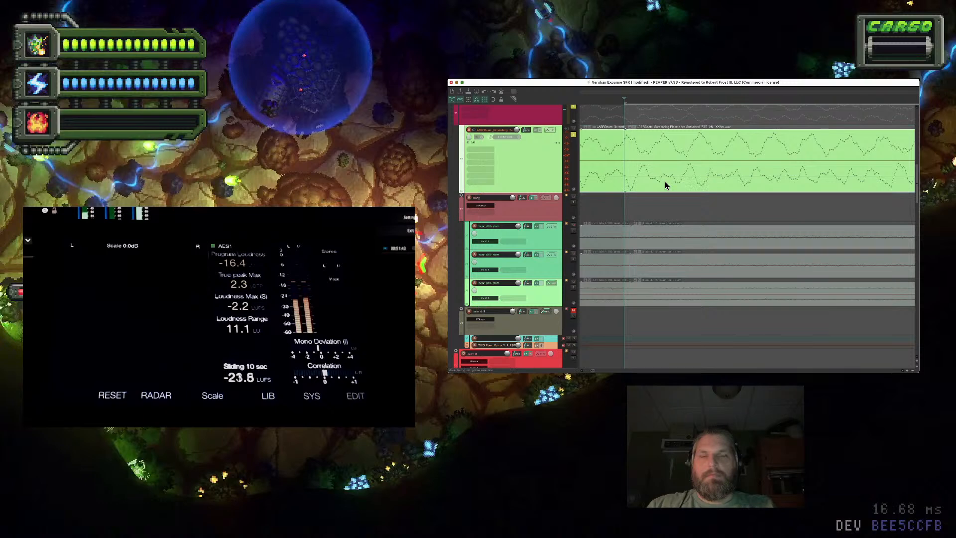
pyautogui.press('space')
pyautogui.scroll(-5, 665, 184)
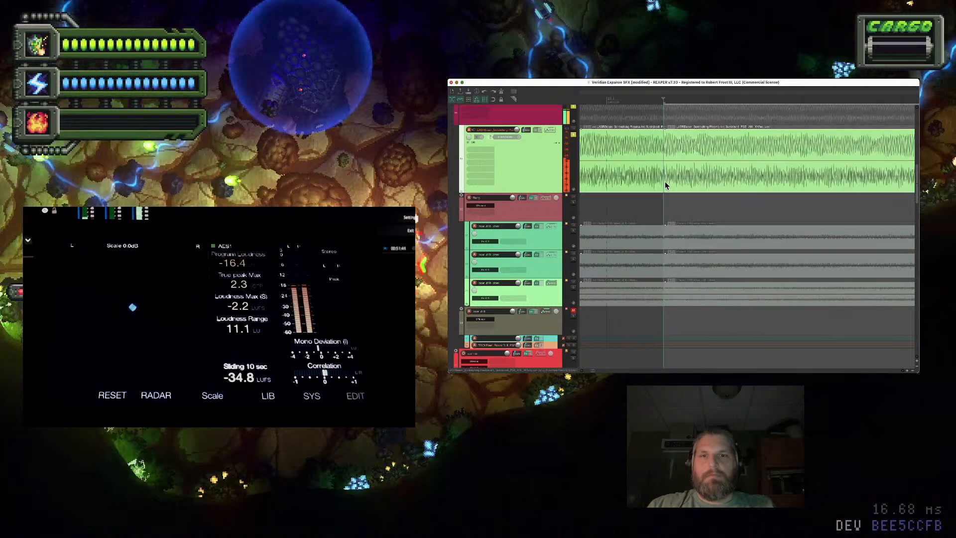
pyautogui.click(573, 202)
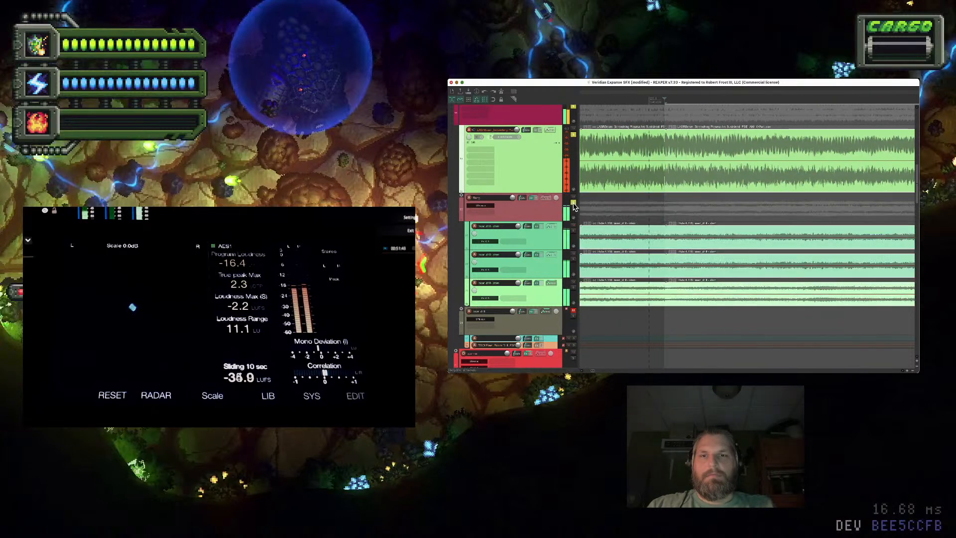
# Reshape the fade-in of the top layer's first clip and play the combined sound
pyautogui.scroll(5, 699, 209)
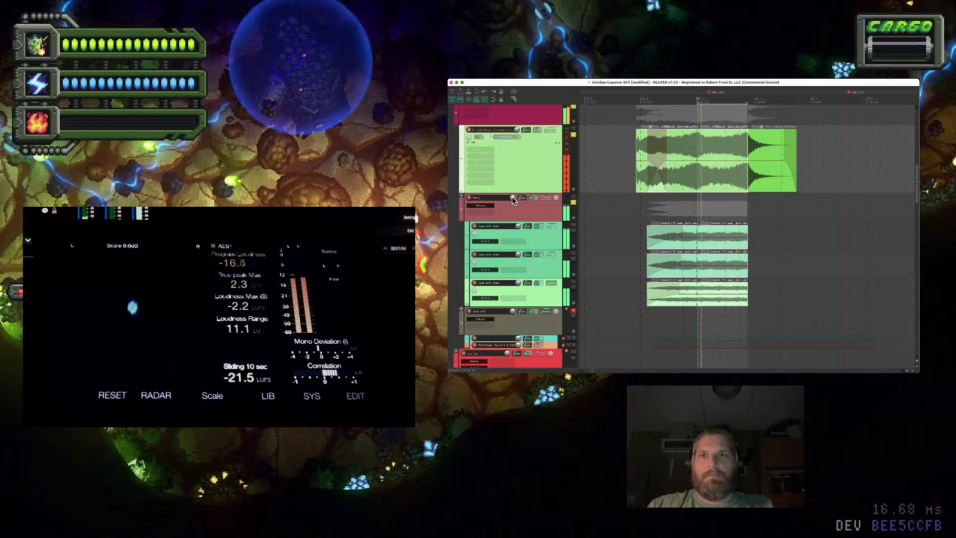
pyautogui.click(622, 194)
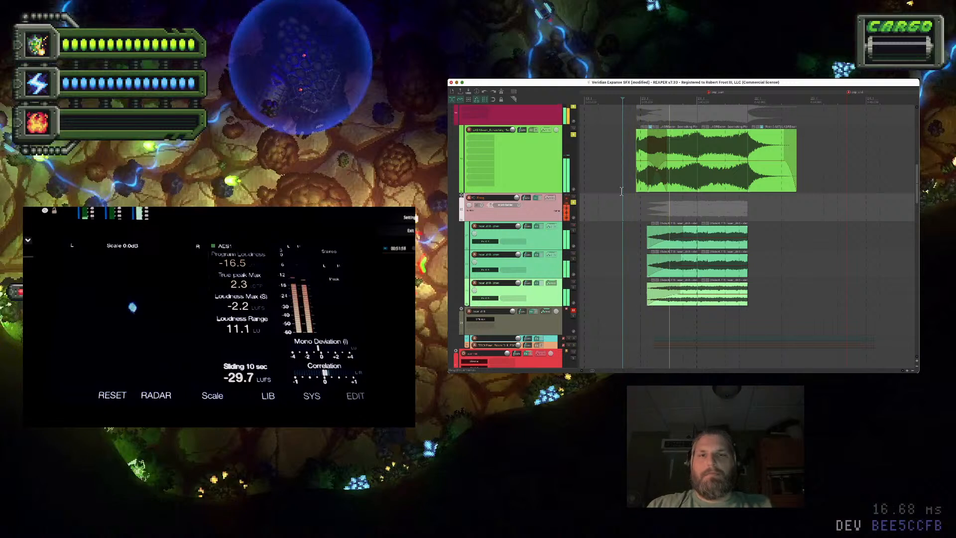
pyautogui.click(662, 240)
pyautogui.moveTo(662, 240); pyautogui.dragTo(680, 230)
pyautogui.press('space')
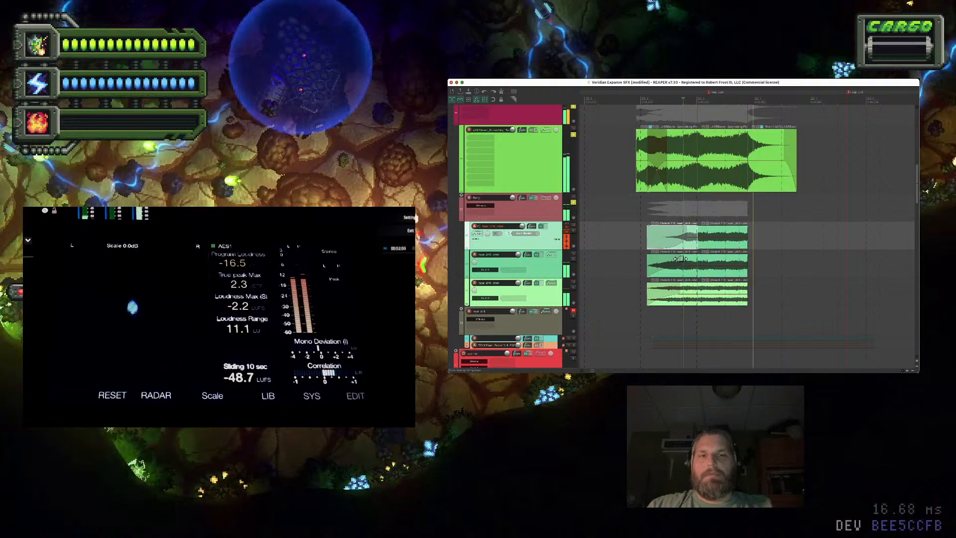
# Stop playback and adjust the fade-in curves of the first clips on the middle, top and bottom layers
pyautogui.press('space')
pyautogui.click(680, 259)
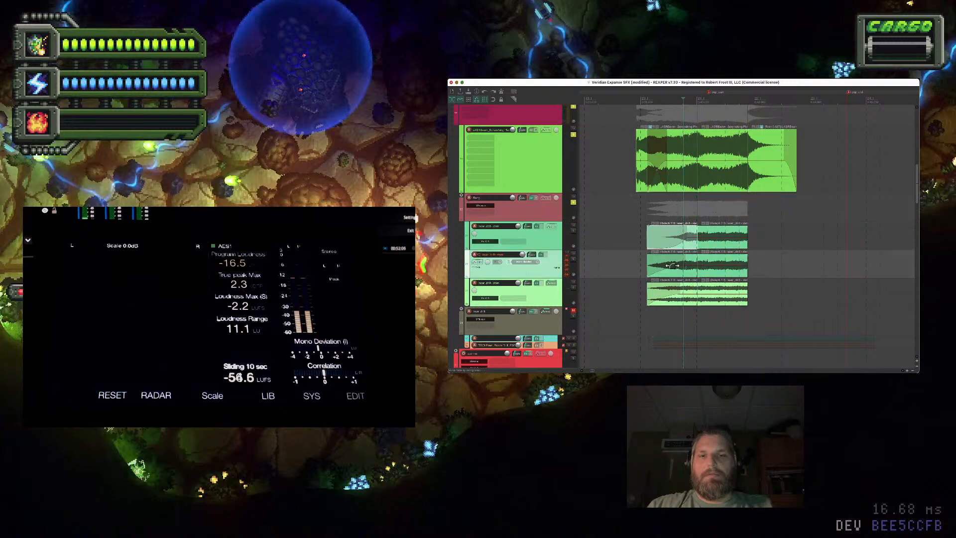
pyautogui.rightClick(672, 266)
pyautogui.click(690, 305)
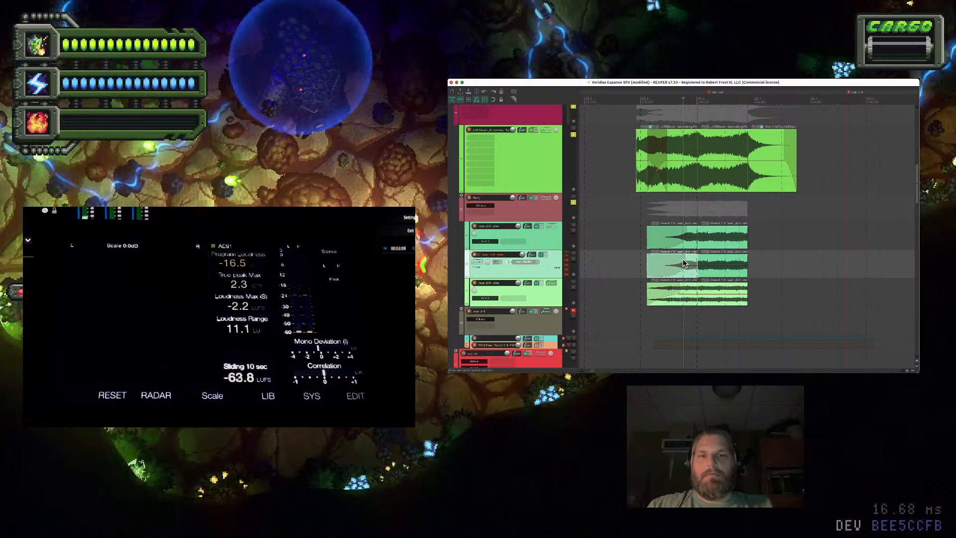
pyautogui.click(686, 227)
pyautogui.click(680, 290)
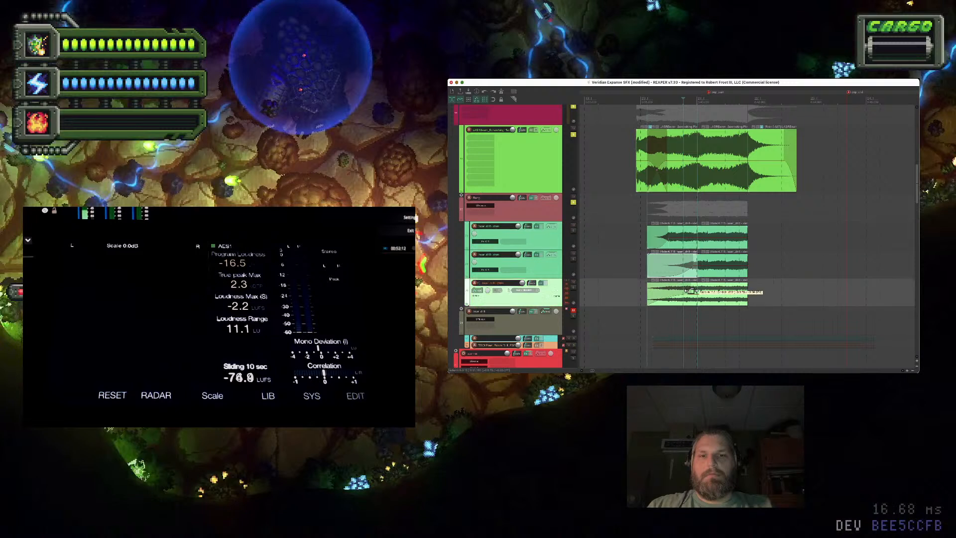
# Make the middle layer's fade-in rise earlier, auditioning the mix from ahead of the laser's start before and after the change
pyautogui.click(622, 276)
pyautogui.press('space')
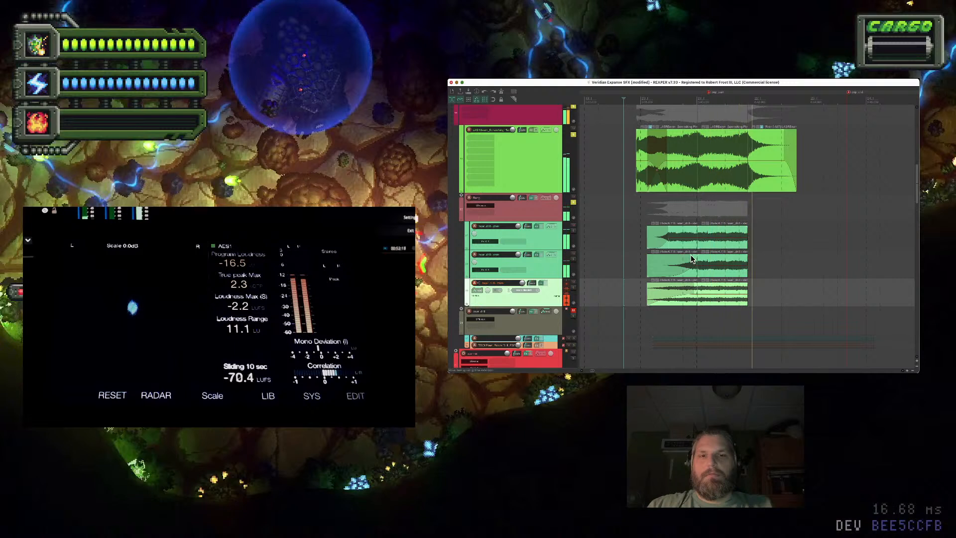
pyautogui.press('space')
pyautogui.click(674, 258)
pyautogui.press('space')
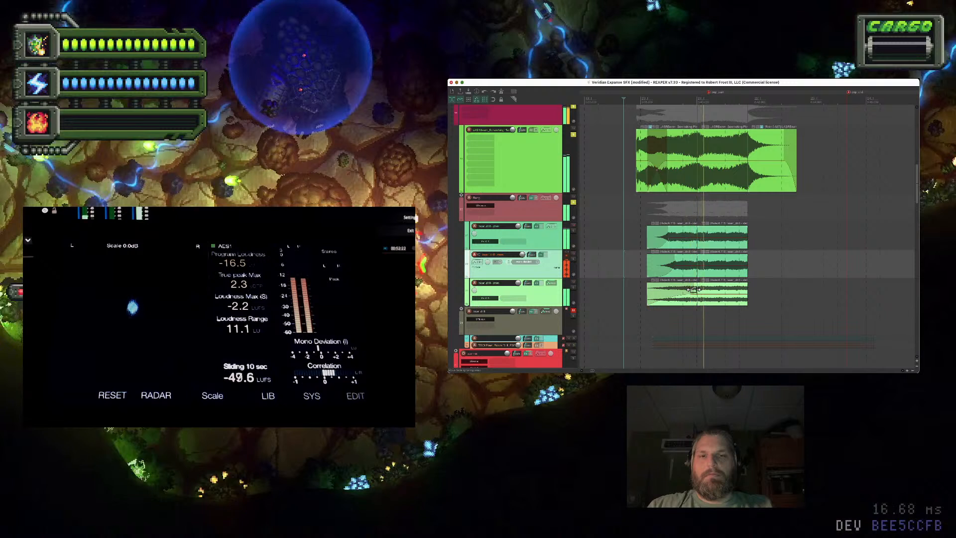
pyautogui.press('space')
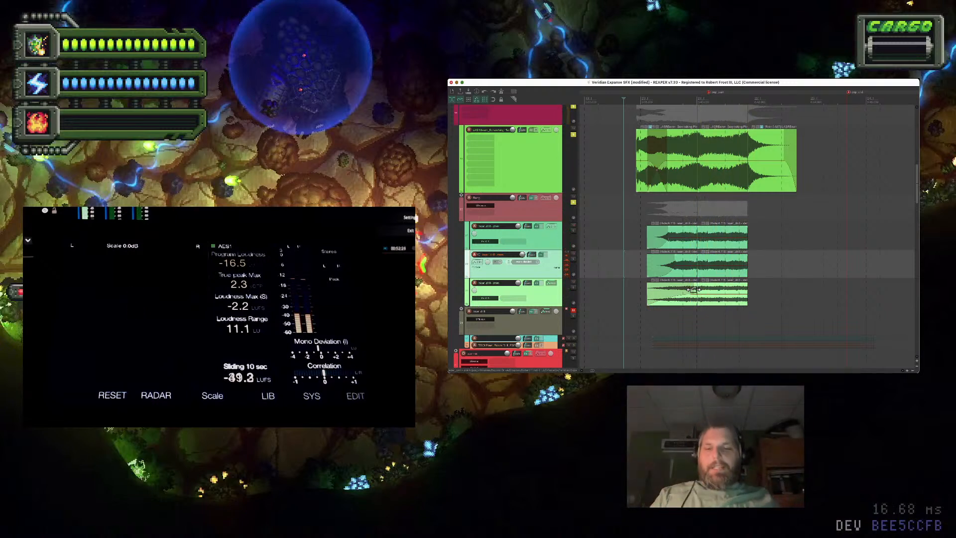
# Save the project and play the layered laser sound from just ahead of its start
pyautogui.click(727, 180)
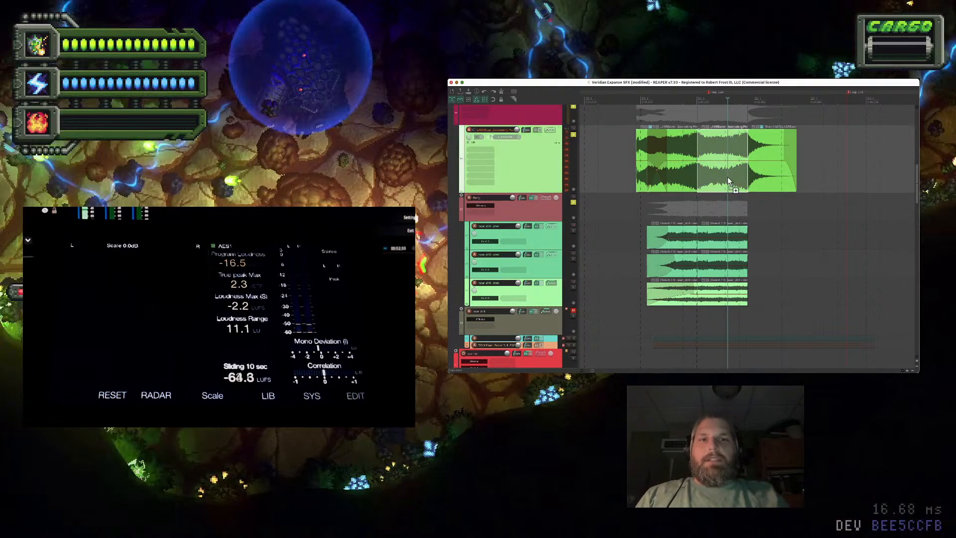
pyautogui.press('super+s')
pyautogui.scroll(2, 566, 144)
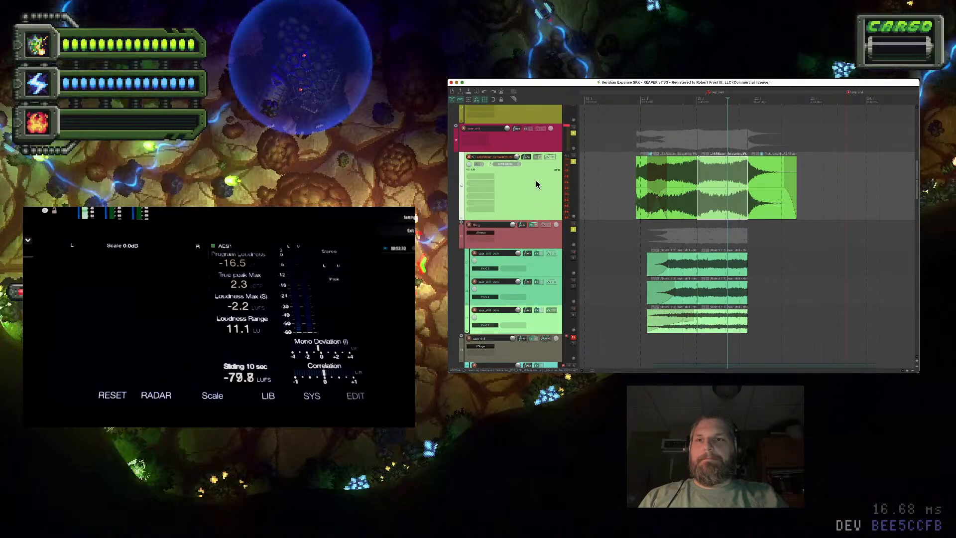
pyautogui.click(626, 158)
pyautogui.press('space')
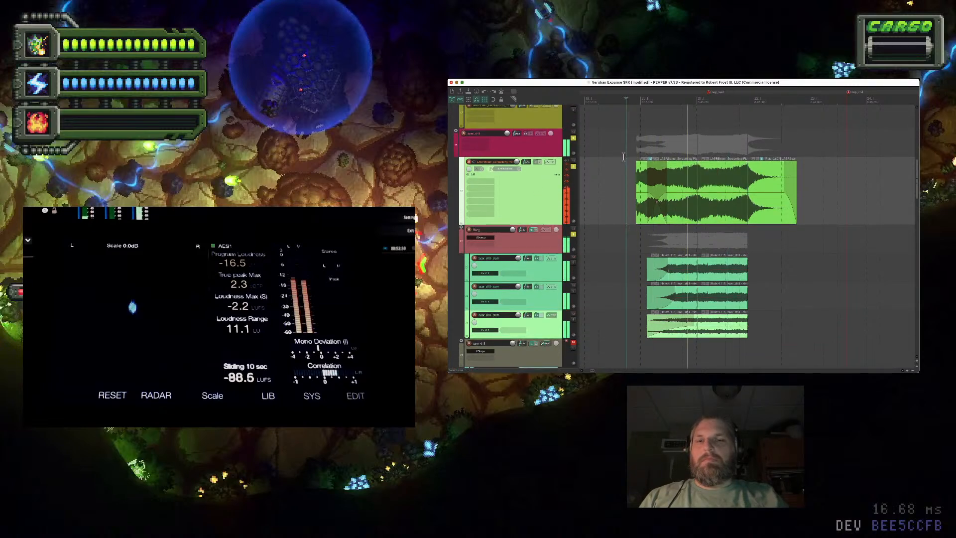
# Reshape the fade-ins of the middle and top layers' first clips so they rise earlier, and audition the mix
pyautogui.click(672, 295)
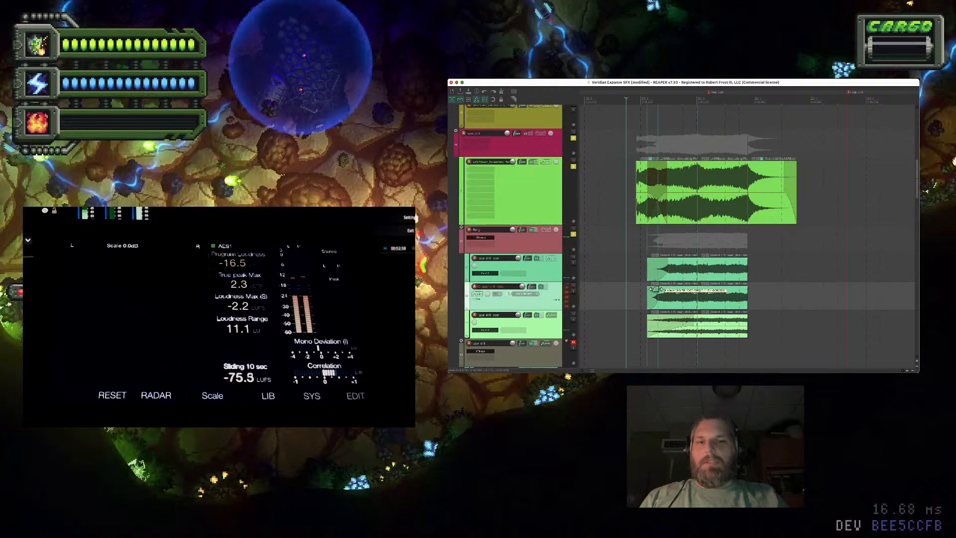
pyautogui.click(667, 262)
pyautogui.press('space')
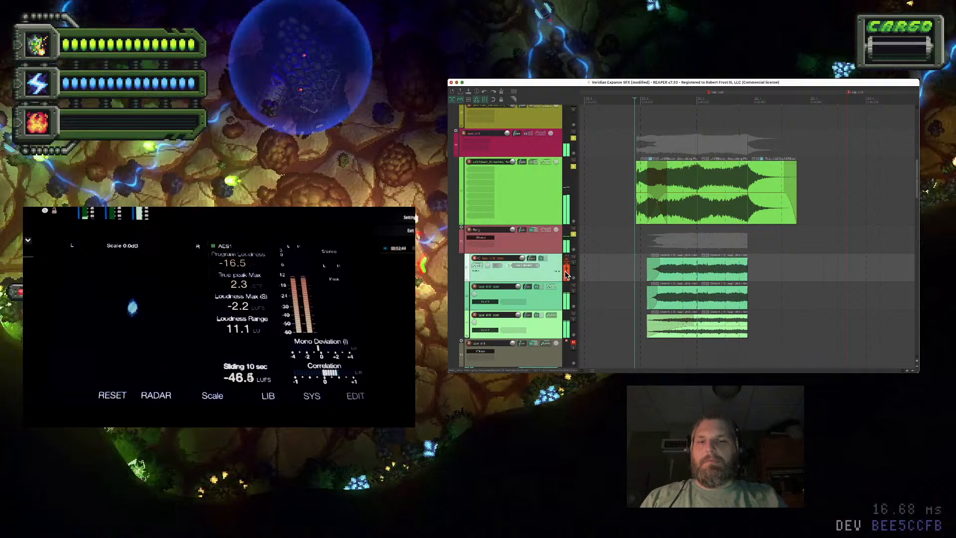
pyautogui.click(541, 241)
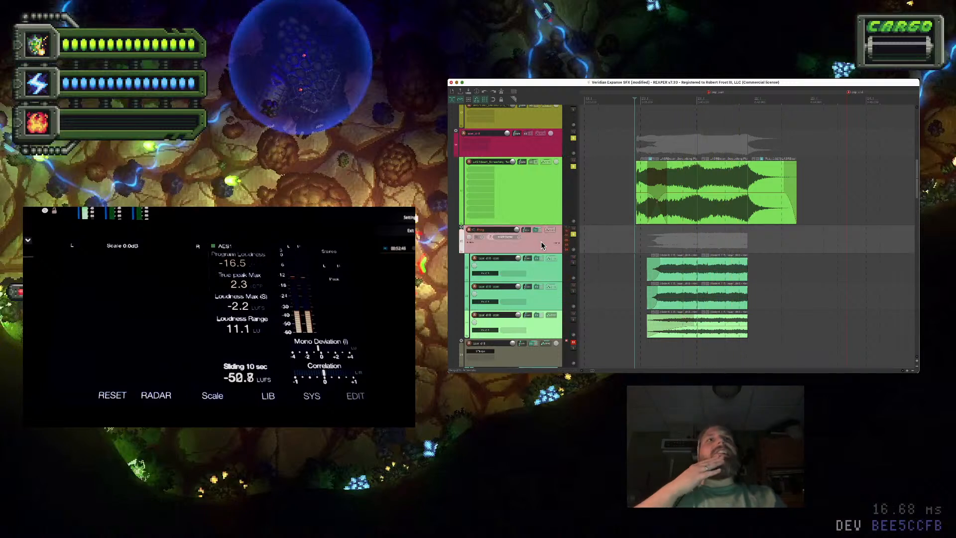
# Open the effect browser for the laser beam track and set the time selection to its middle loop clip
pyautogui.click(533, 177)
pyautogui.click(541, 162)
pyautogui.click(735, 206)
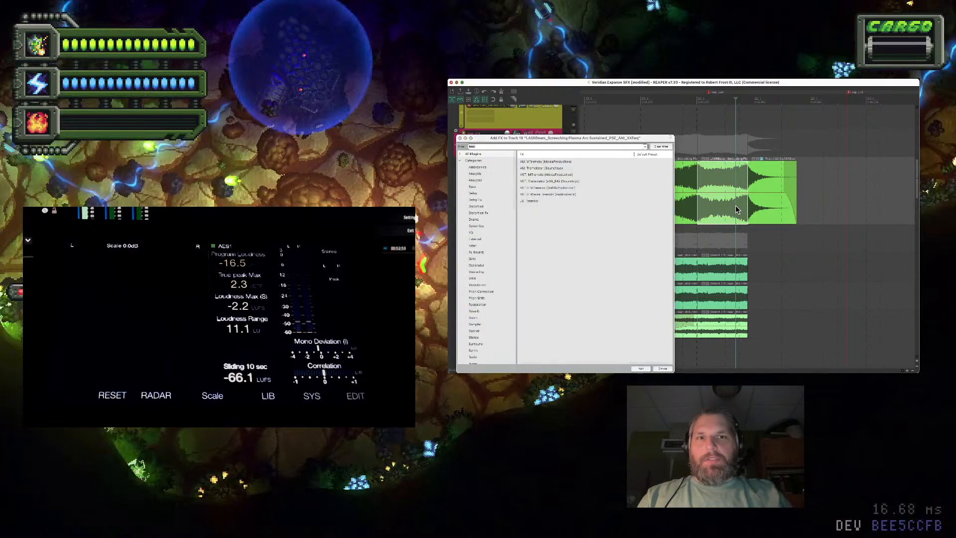
pyautogui.click(731, 208)
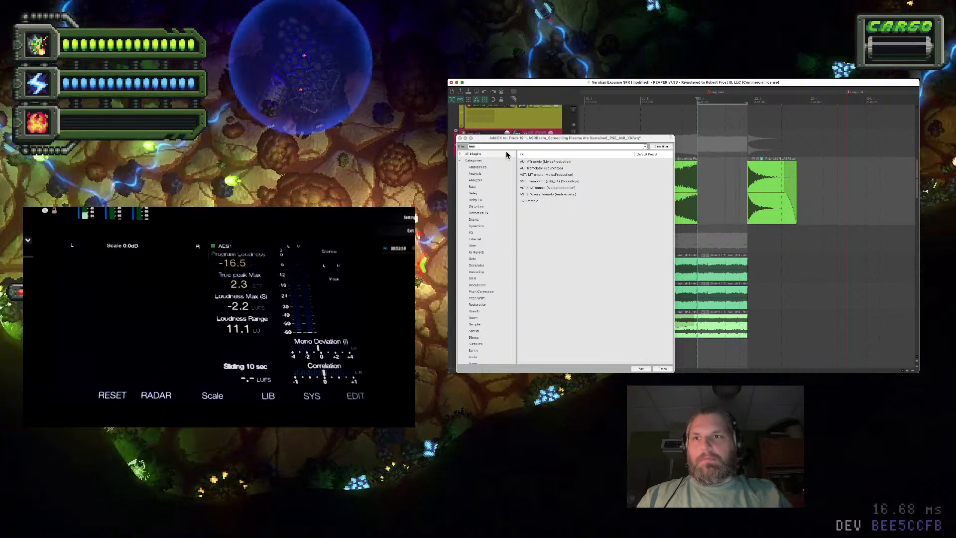
# Restore the laser beam's removed loop clip, search the effects for "pro q" and add FabFilter Pro-Q 3 to the track
pyautogui.click(508, 145)
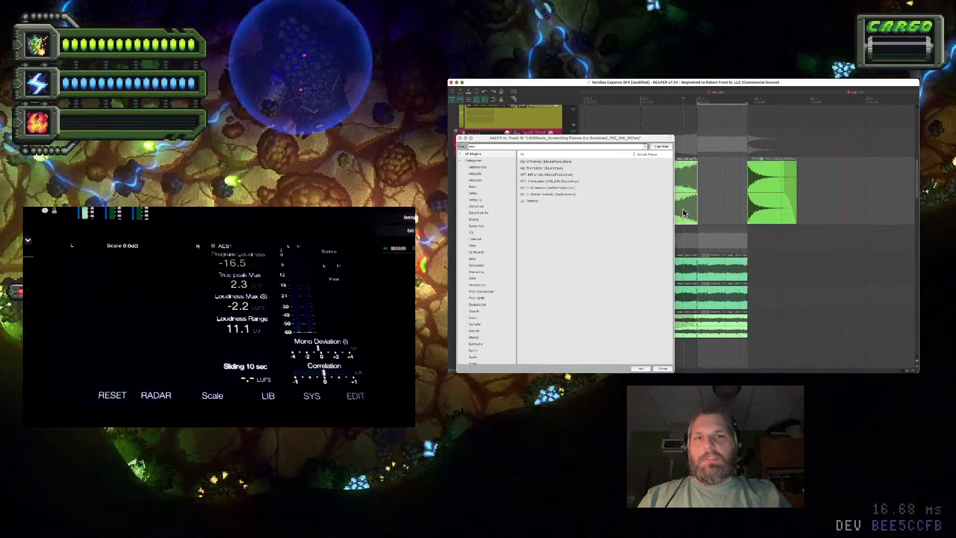
pyautogui.click(682, 208)
pyautogui.click(536, 154)
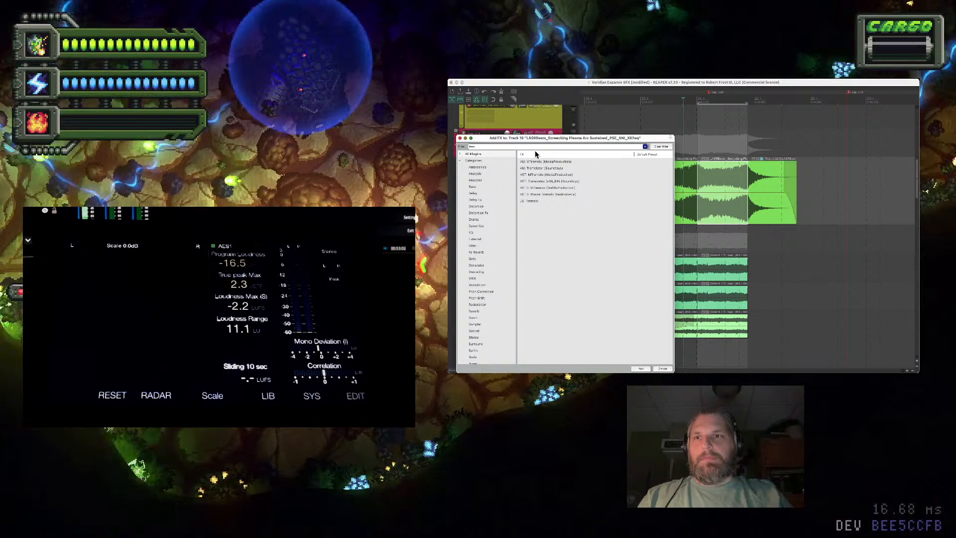
pyautogui.write('pro q')
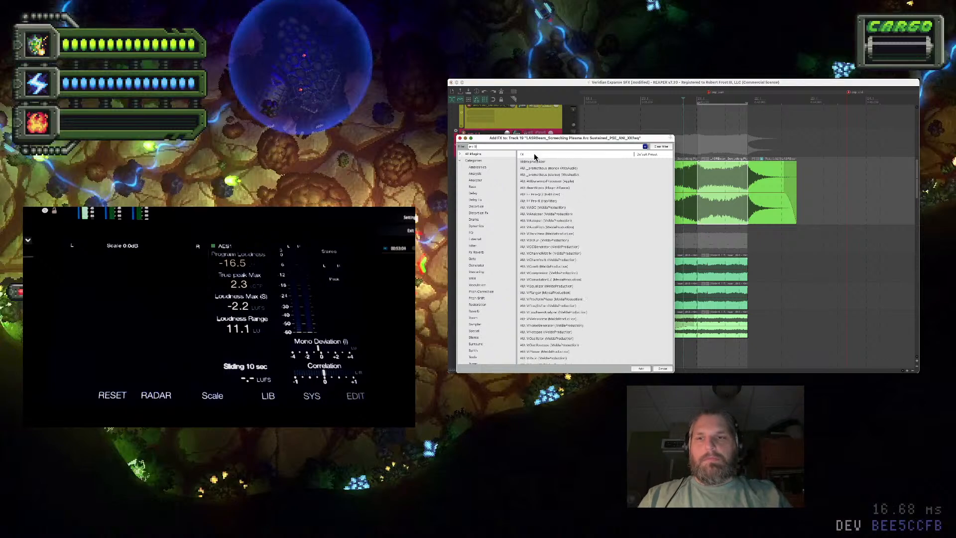
pyautogui.doubleClick(555, 181)
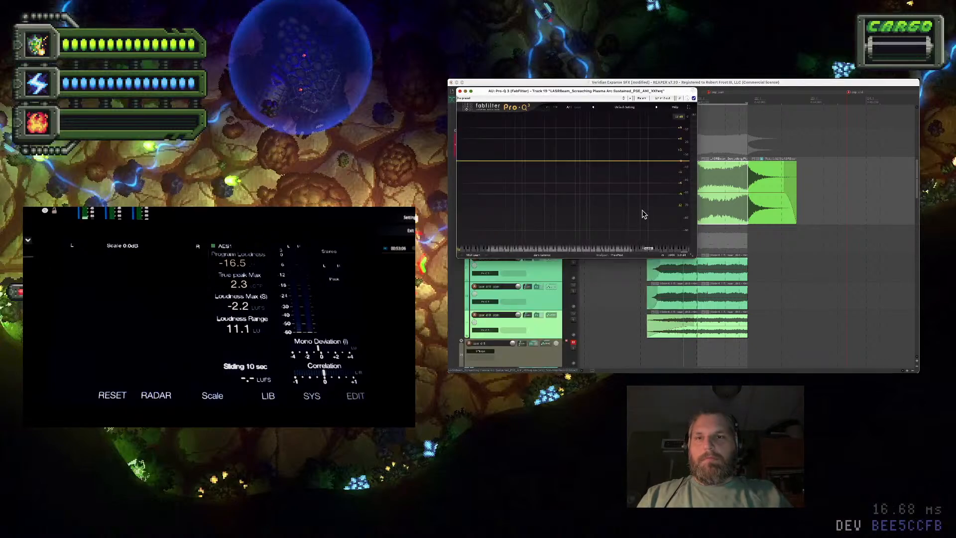
# Soften the laser beam's highs with a gentle high-shelf cut in Pro-Q 3, and move the EQ window clear of the clips
pyautogui.moveTo(621, 95); pyautogui.dragTo(638, 99)
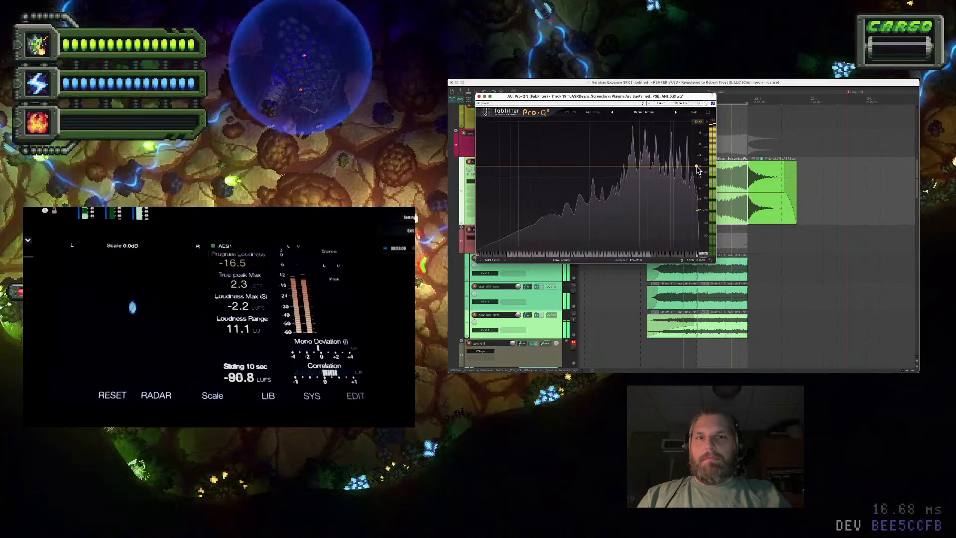
pyautogui.click(683, 176)
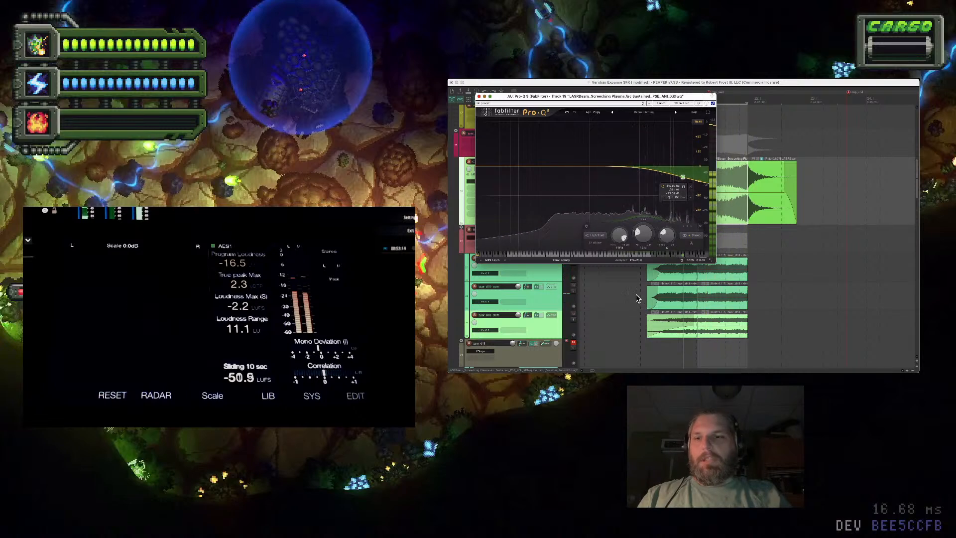
pyautogui.moveTo(600, 97); pyautogui.dragTo(889, 204)
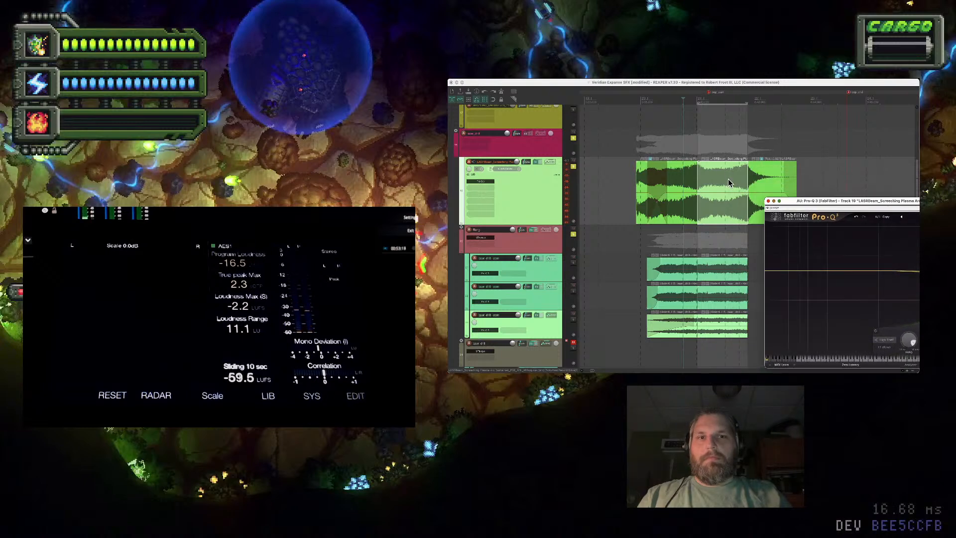
pyautogui.click(748, 141)
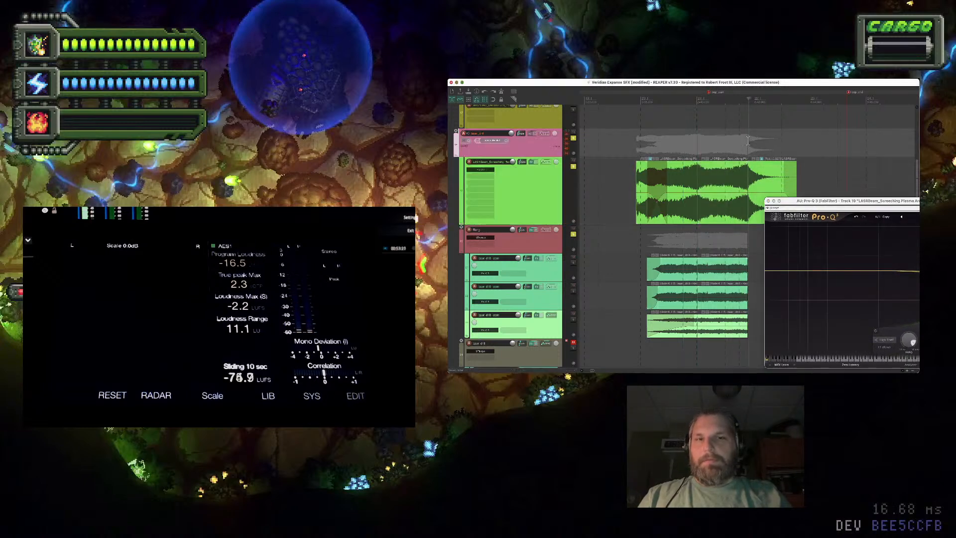
pyautogui.hotkey('ctrl', 'z')
pyautogui.press('space')
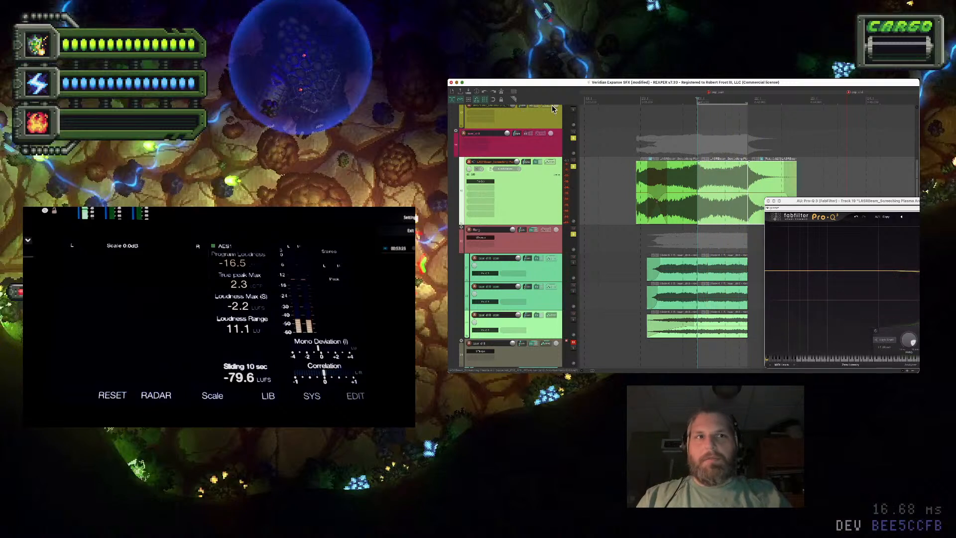
# Show the Transport bar and turn on repeat playback for the selected loop section
pyautogui.rightClick(612, 81)
pyautogui.press('Escape')
pyautogui.rightClick(587, 79)
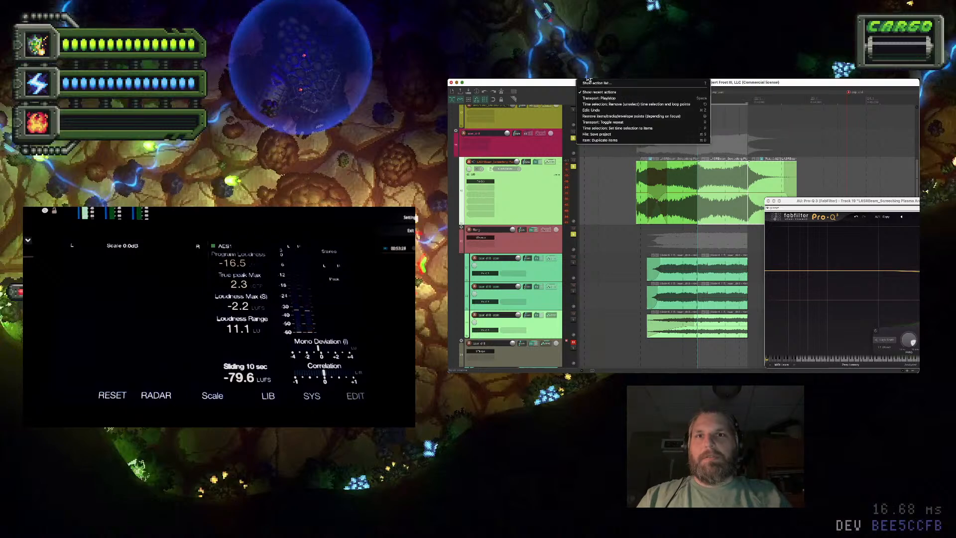
pyautogui.rightClick(571, 79)
pyautogui.rightClick(551, 79)
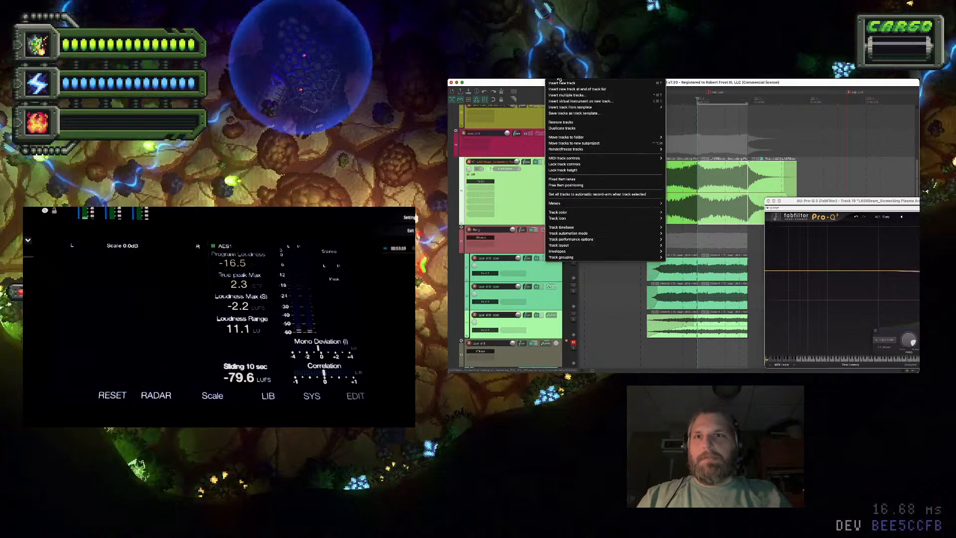
pyautogui.rightClick(540, 79)
pyautogui.rightClick(530, 80)
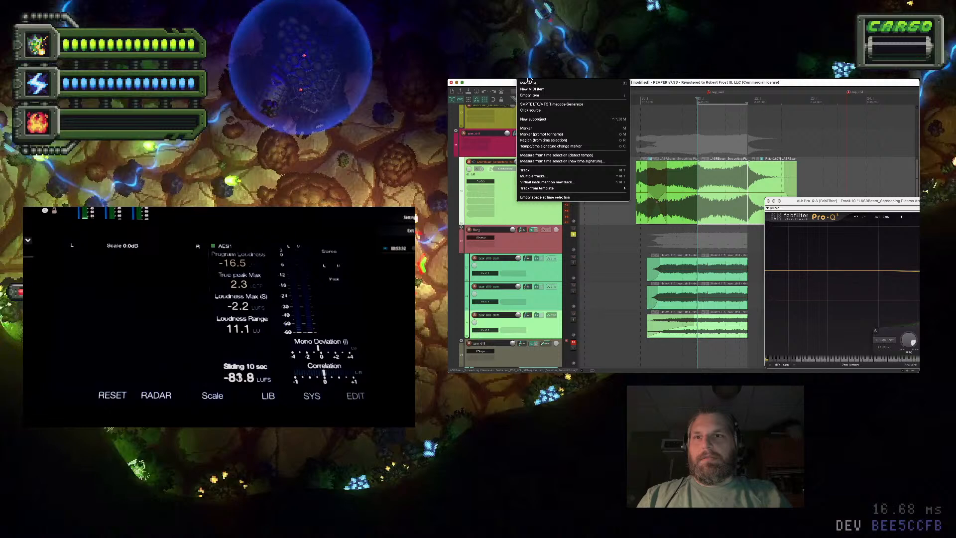
pyautogui.moveTo(517, 80)
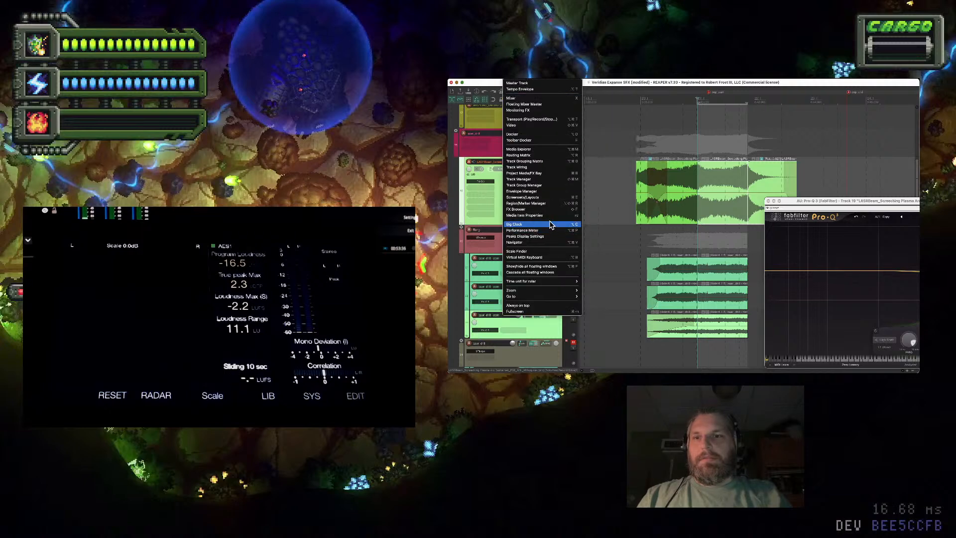
pyautogui.click(535, 120)
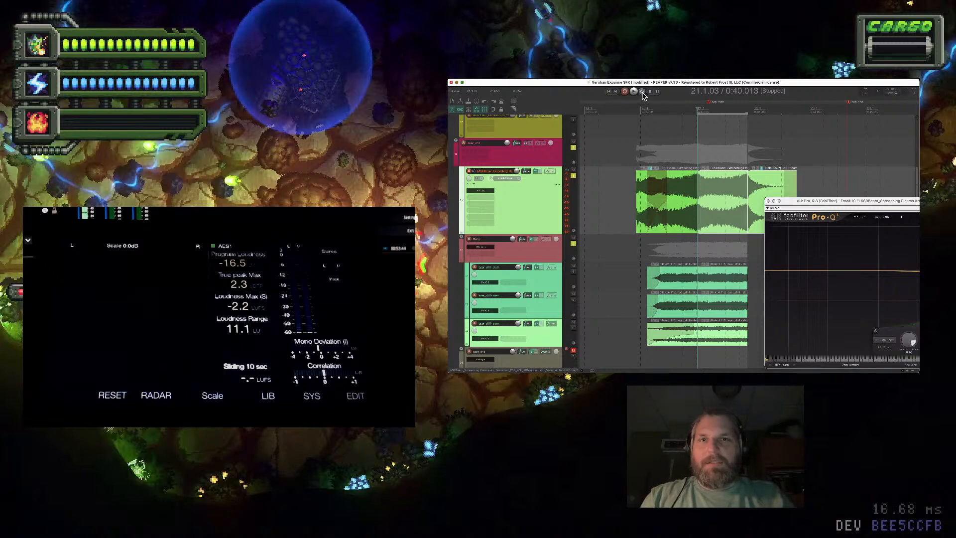
# While the loop plays, deepen the laser beam's high-shelf cut and add a midrange bell boost and a small upper-mid dip
pyautogui.press('space')
pyautogui.moveTo(821, 201); pyautogui.dragTo(590, 165)
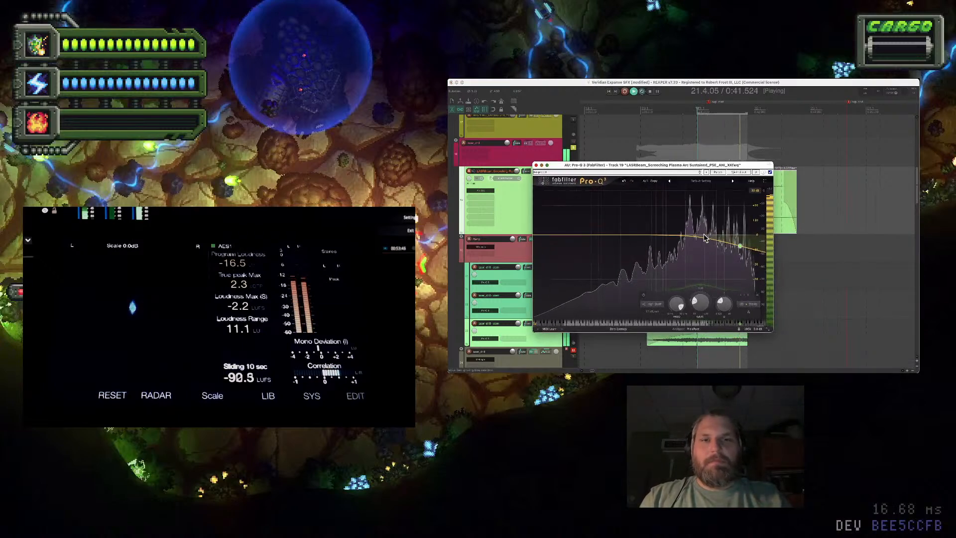
pyautogui.moveTo(740, 247); pyautogui.dragTo(740, 254)
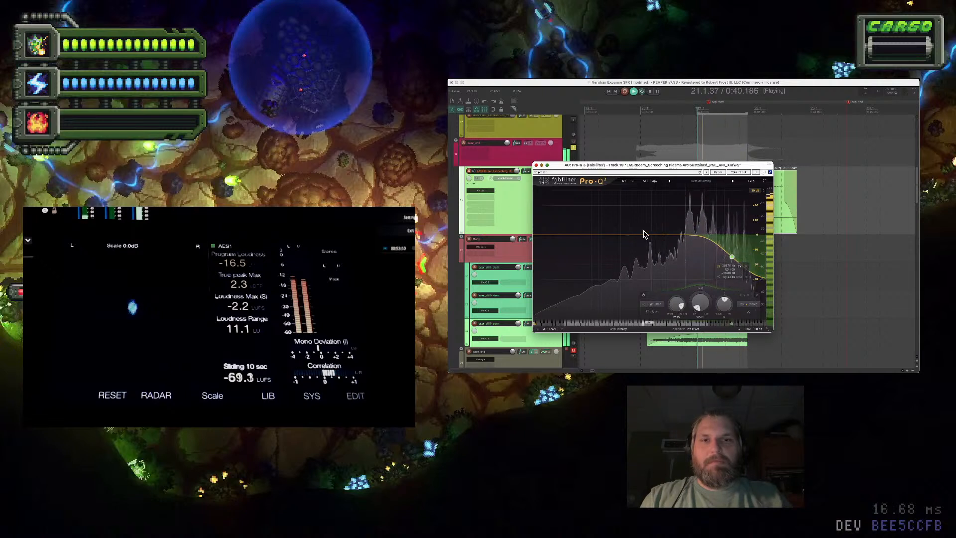
pyautogui.moveTo(661, 238); pyautogui.dragTo(631, 213)
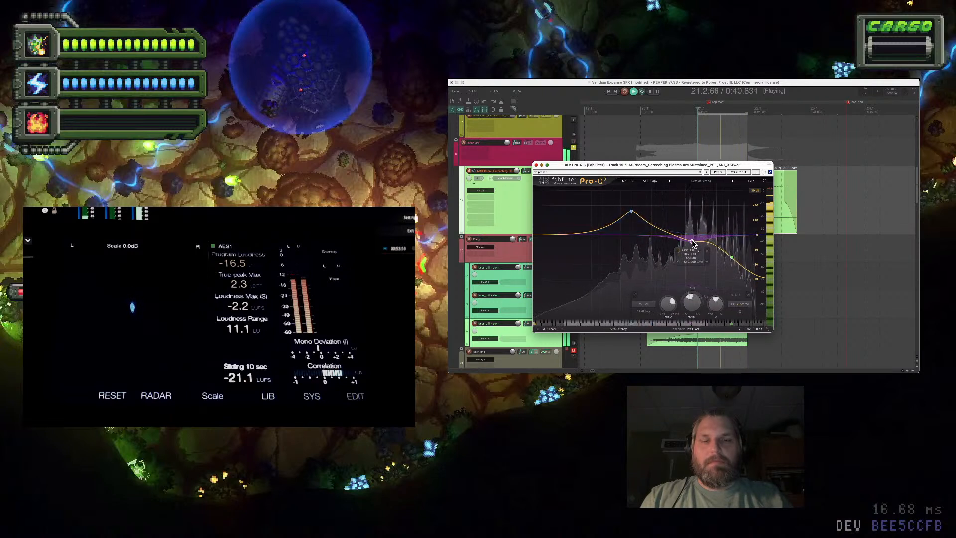
# Refine the EQ by shifting the midrange boost higher, adding a slight low-end cut and adjusting the upper-mid dip and high shelf, and close Pro-Q 3
pyautogui.moveTo(631, 212); pyautogui.dragTo(634, 203)
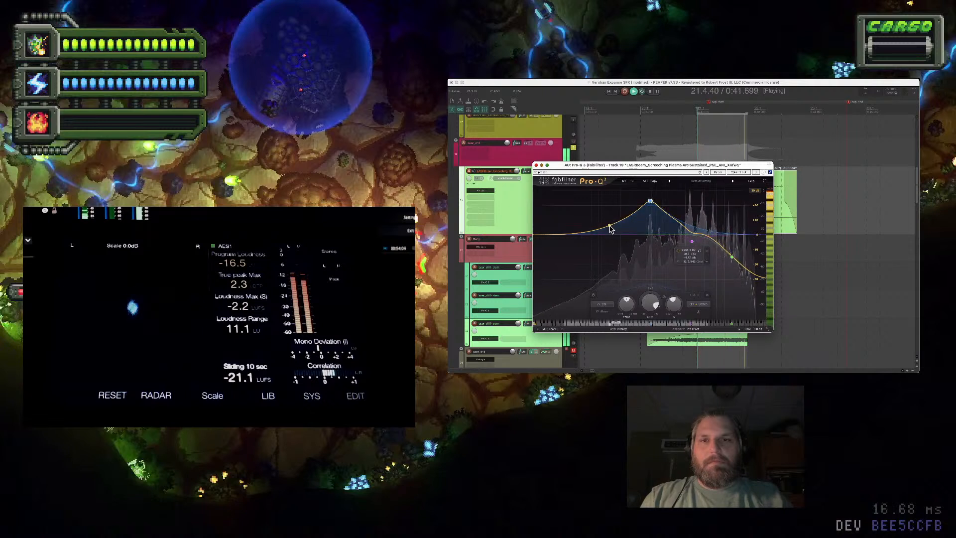
pyautogui.moveTo(610, 228); pyautogui.dragTo(612, 242)
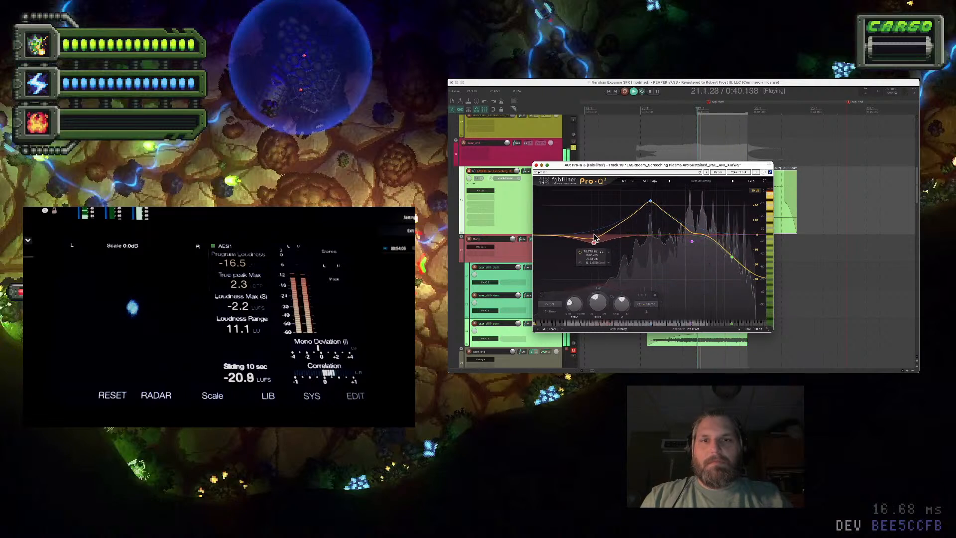
pyautogui.moveTo(693, 243); pyautogui.dragTo(699, 249)
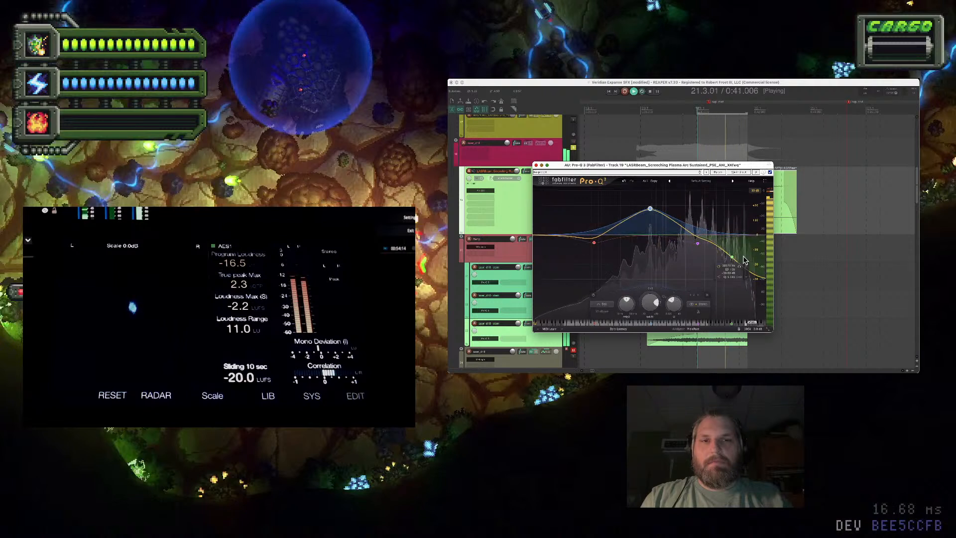
pyautogui.moveTo(731, 257); pyautogui.dragTo(724, 257)
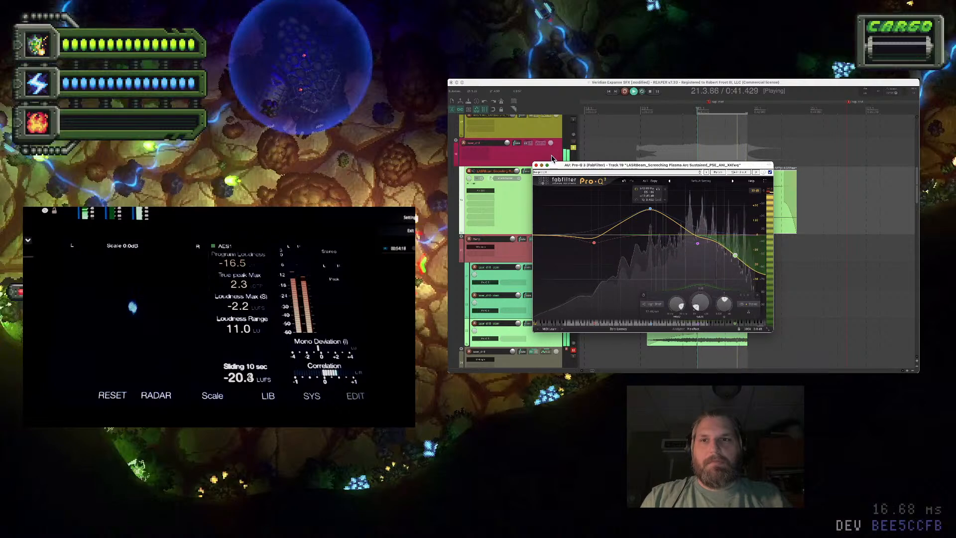
pyautogui.click(536, 166)
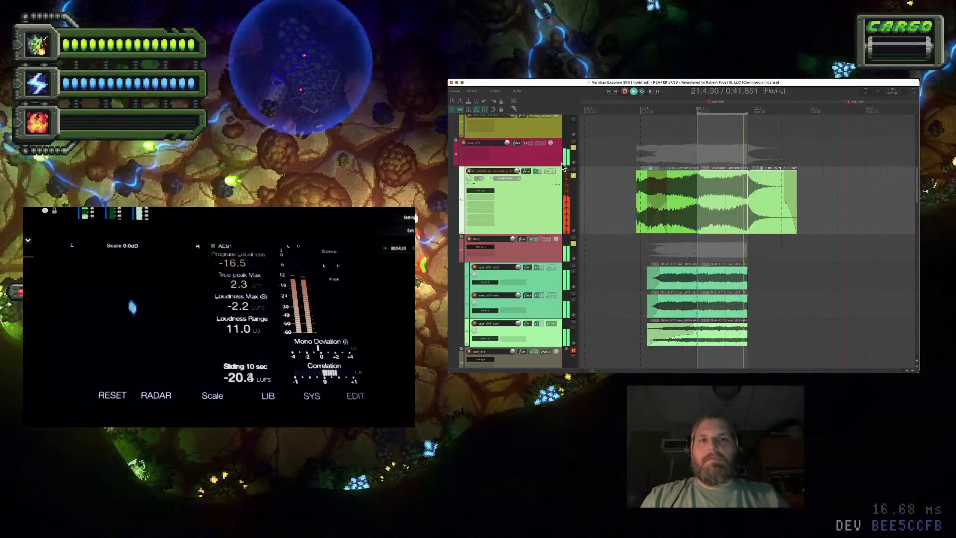
# Clear the solos on the laser beam track and the layers' folder, keep only the parent folder soloed, and stop playback
pyautogui.scroll(3, 784, 288)
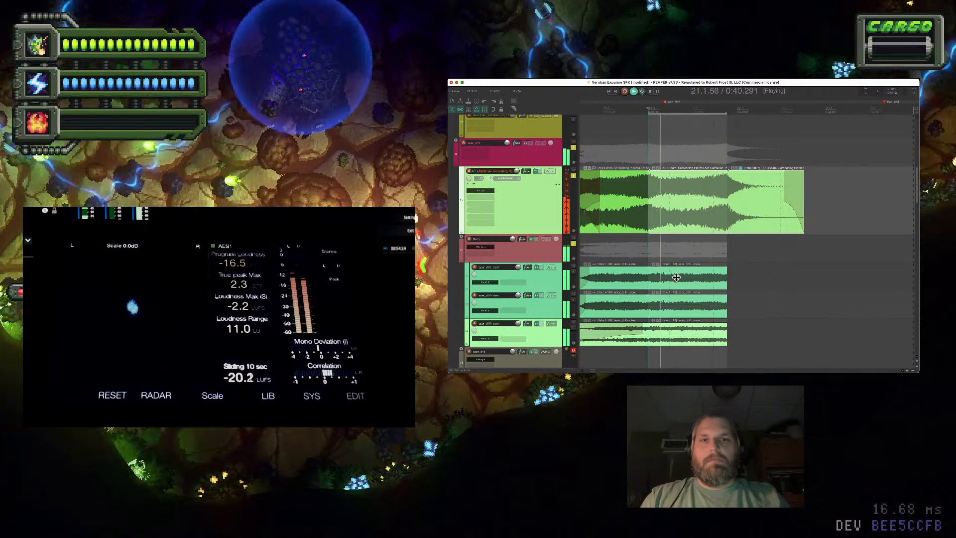
pyautogui.scroll(3, 676, 278)
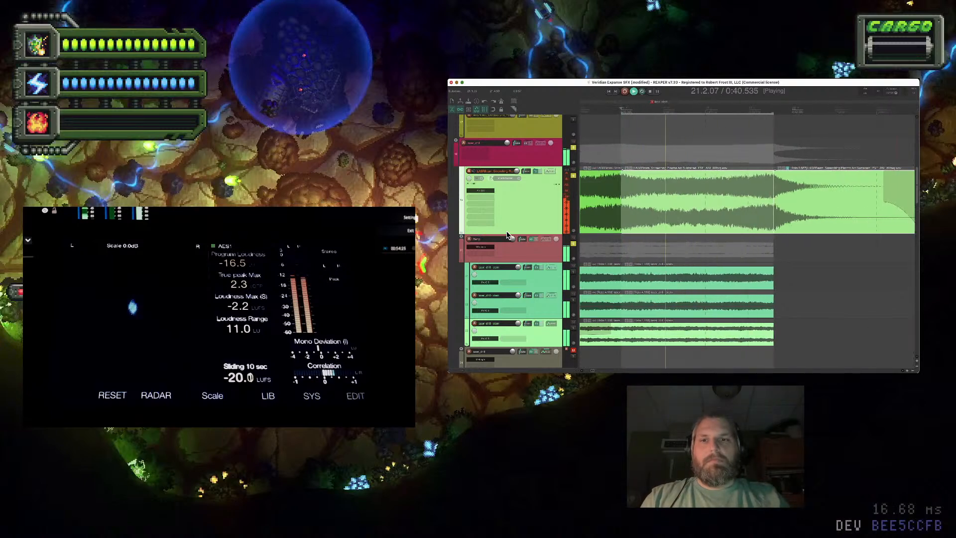
pyautogui.click(574, 179)
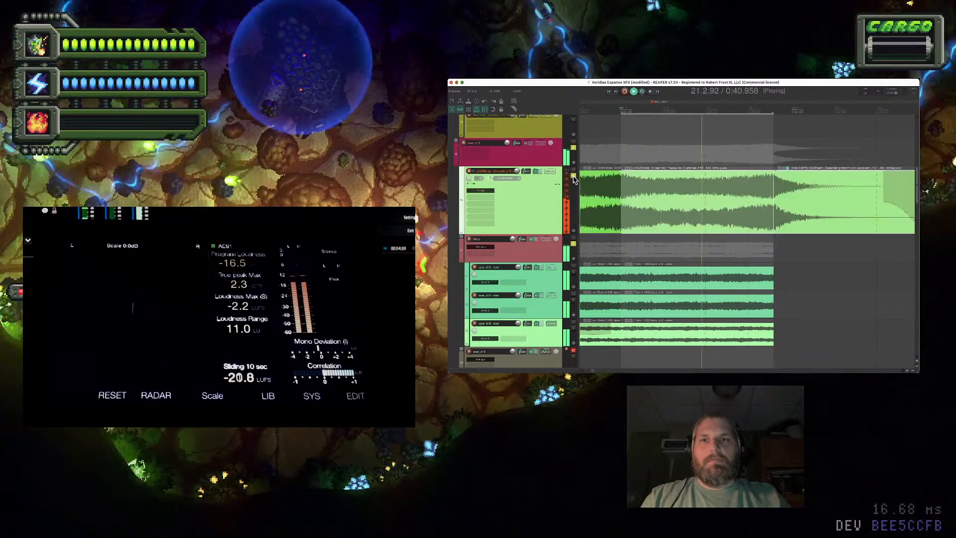
pyautogui.click(573, 180)
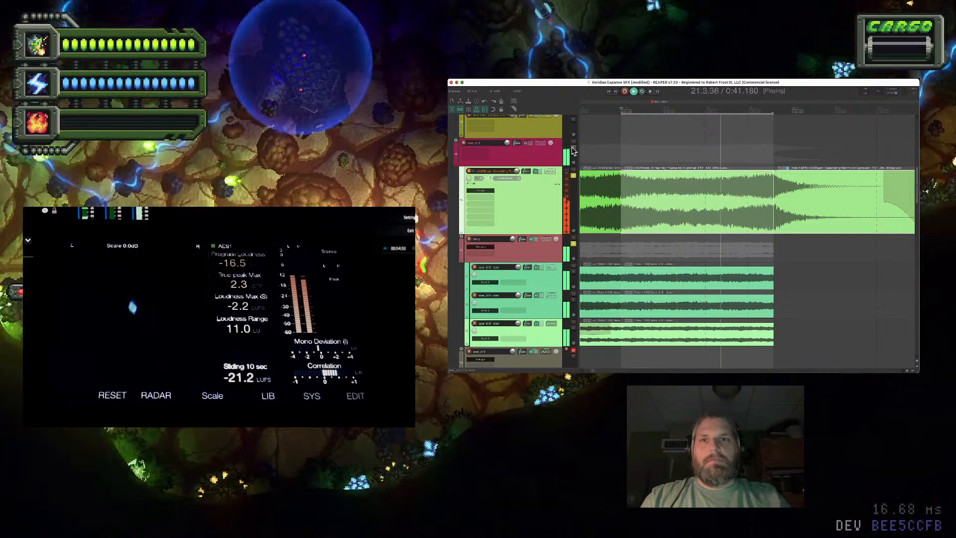
pyautogui.click(574, 179)
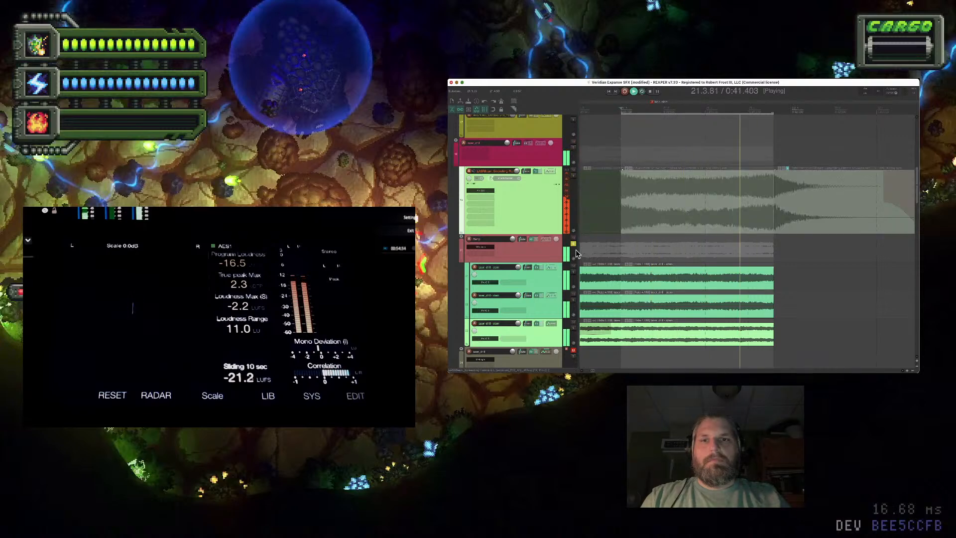
pyautogui.click(625, 214)
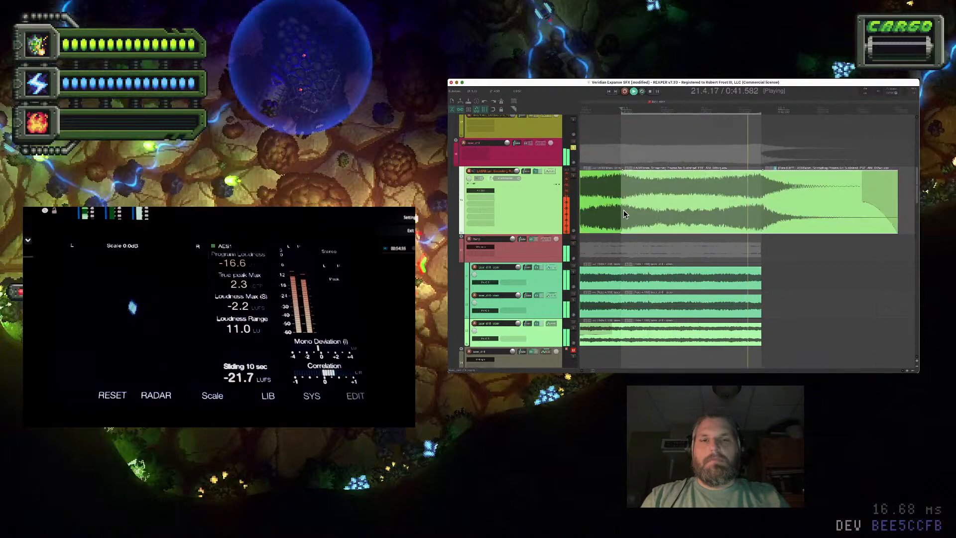
pyautogui.scroll(-3, 625, 214)
pyautogui.press('space')
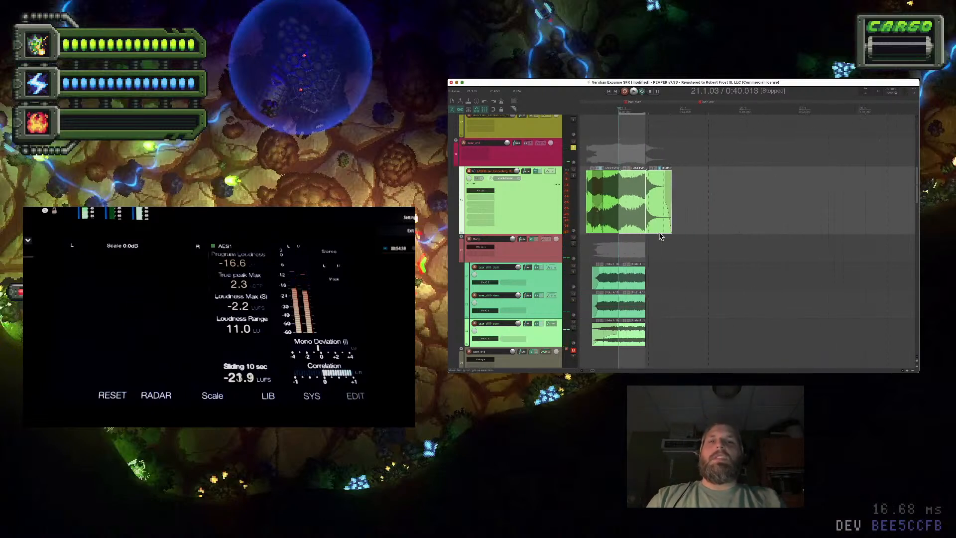
pyautogui.scroll(3, 564, 180)
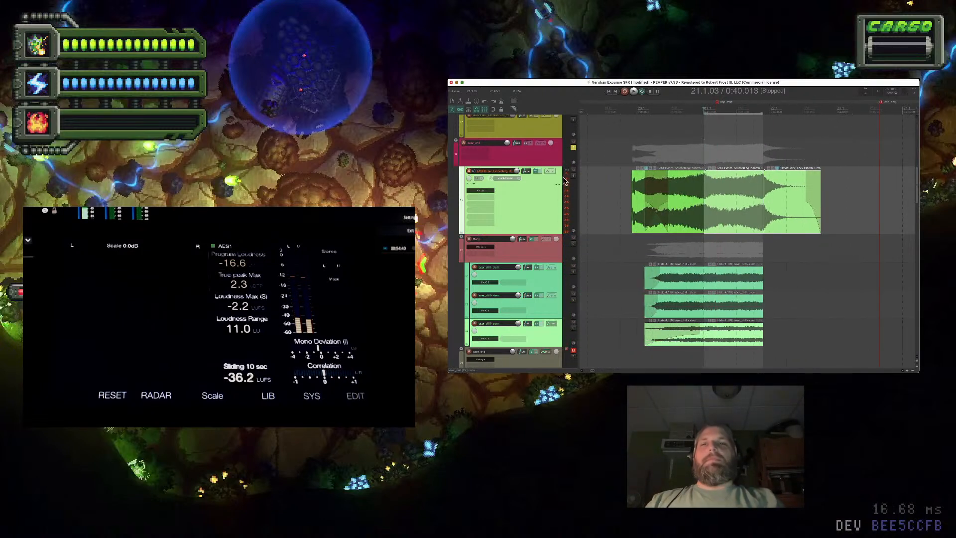
# Group the laser beam track and the layers' folder into a new folder track and name it EQ
pyautogui.click(536, 150)
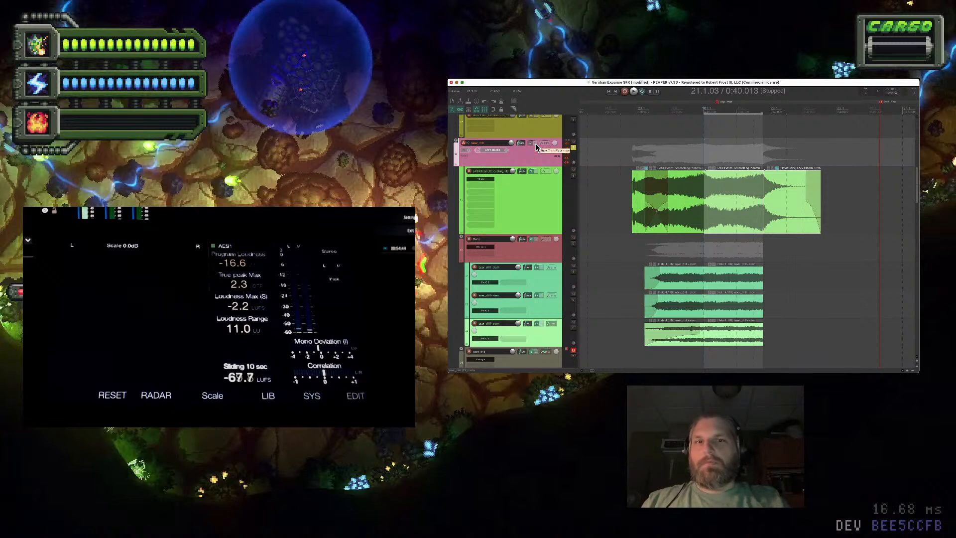
pyautogui.click(536, 213)
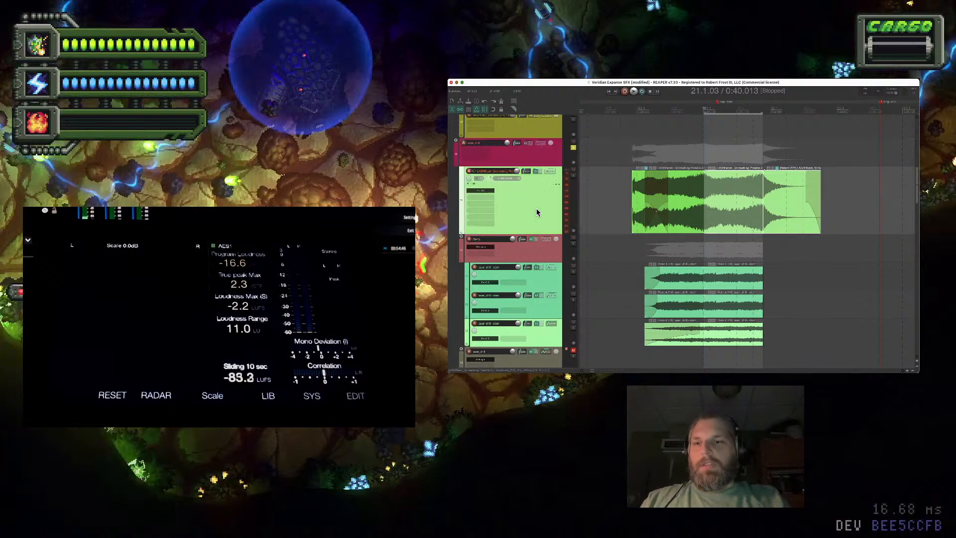
pyautogui.scroll(-5, 536, 212)
pyautogui.scroll(4, 536, 213)
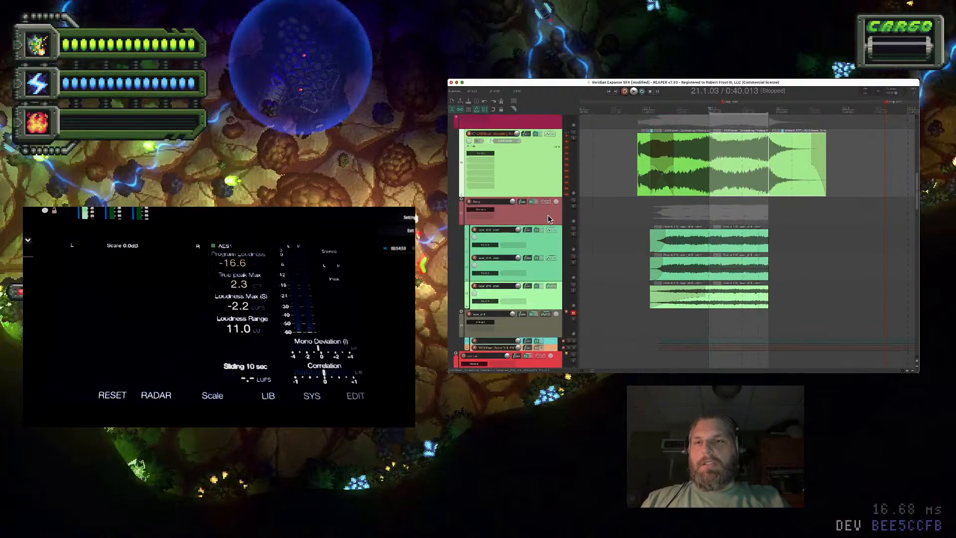
pyautogui.click(547, 215)
pyautogui.rightClick(548, 215)
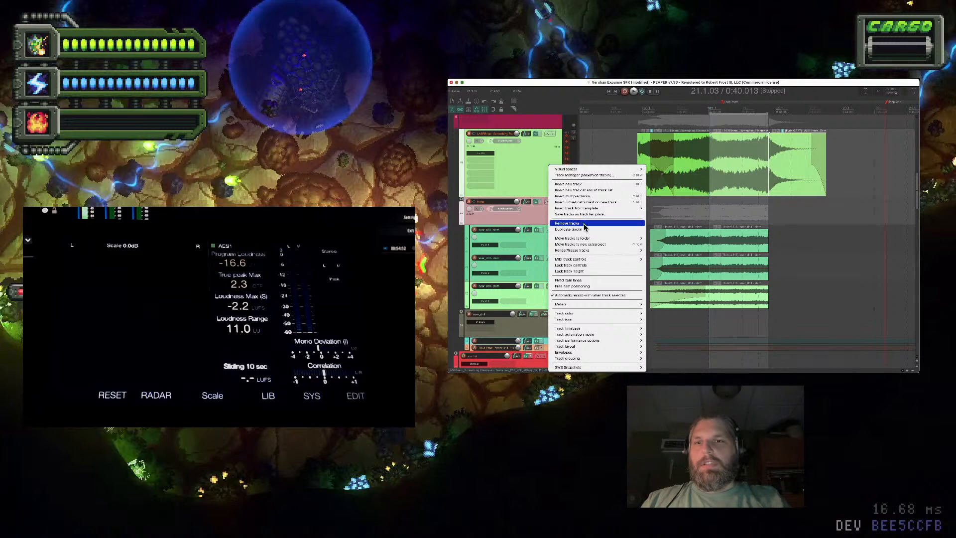
pyautogui.moveTo(597, 238)
pyautogui.click(667, 238)
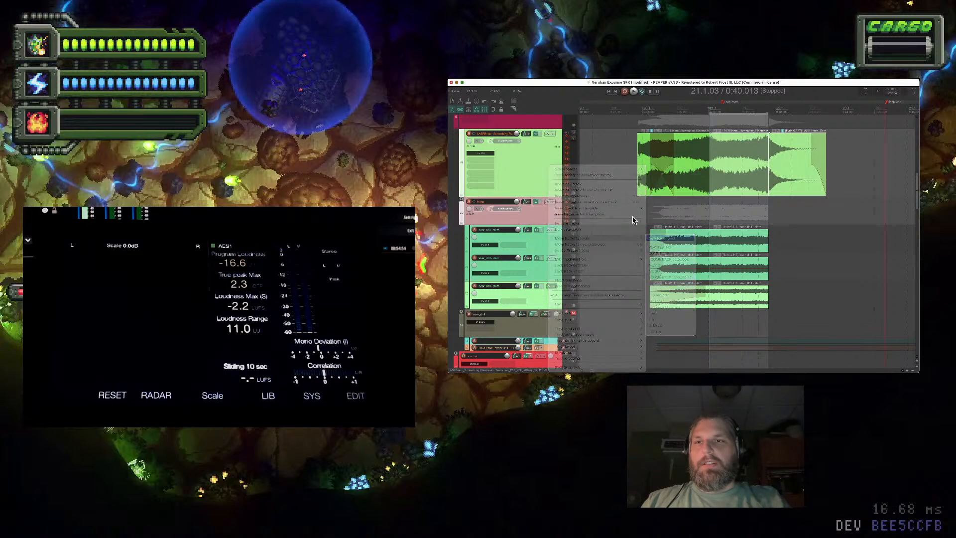
pyautogui.doubleClick(492, 133)
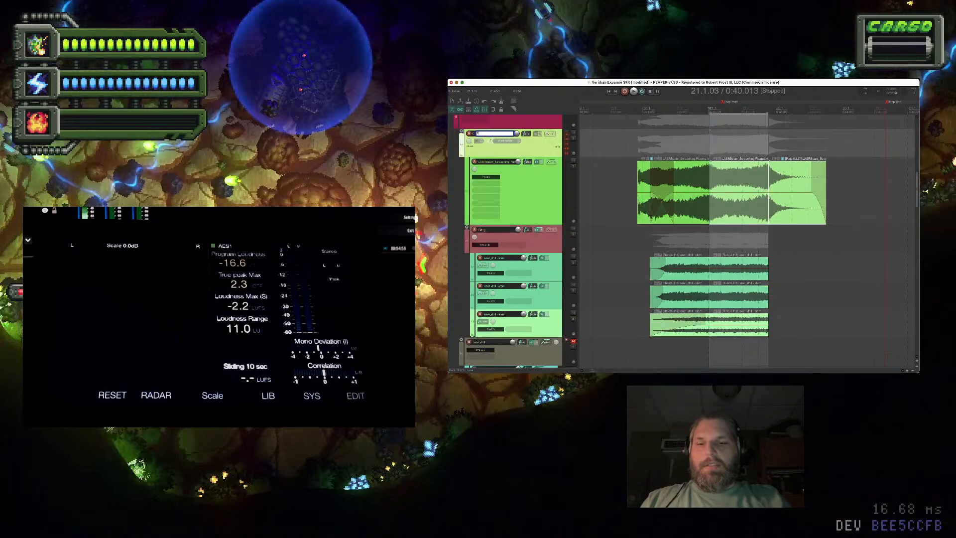
pyautogui.press('Return')
# Add FabFilter Pro-Q 3 to the EQ folder track and load its side-cut preset
pyautogui.click(550, 134)
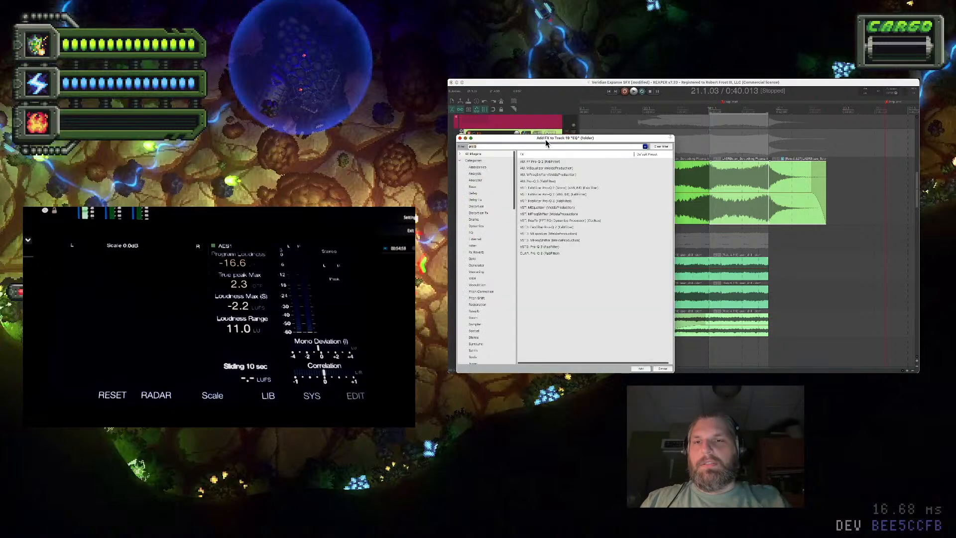
pyautogui.click(554, 181)
pyautogui.doubleClick(554, 181)
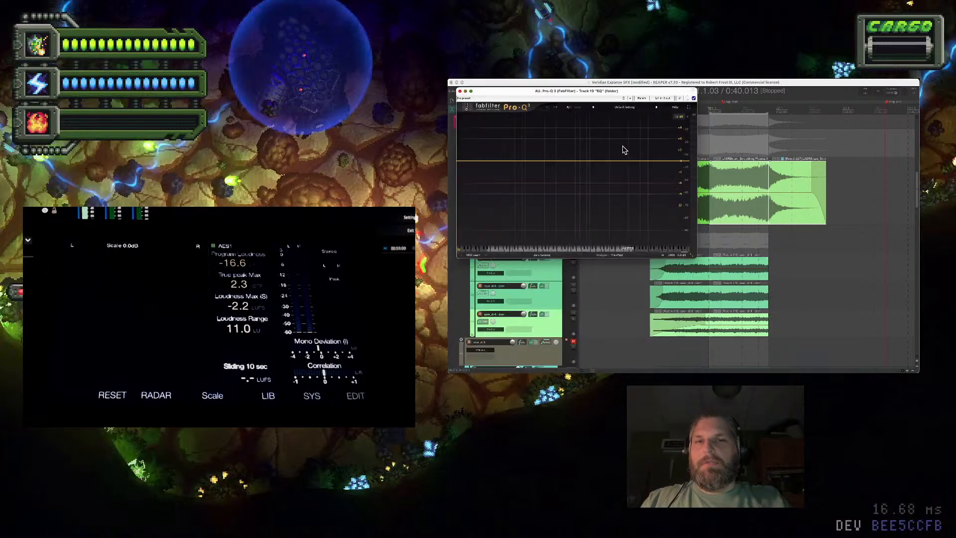
pyautogui.click(625, 107)
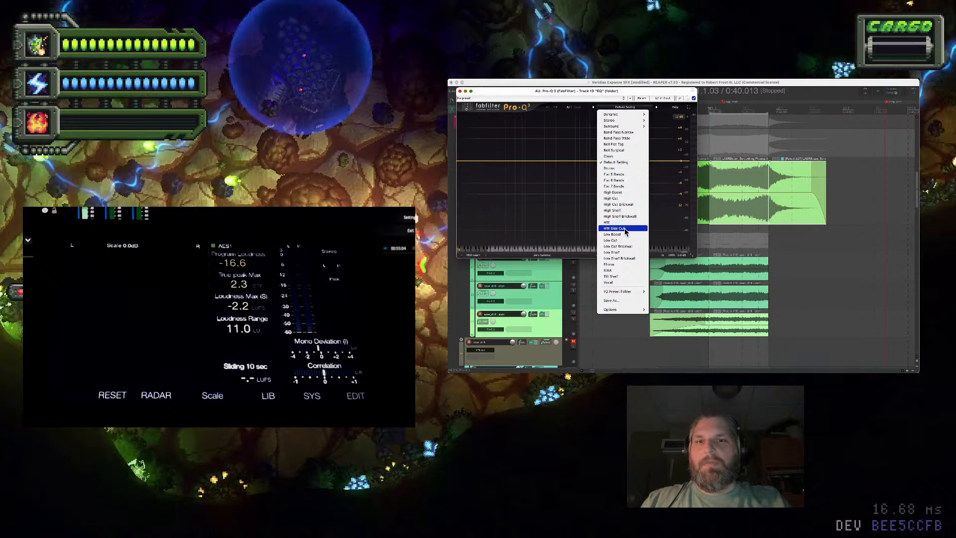
pyautogui.click(555, 169)
# While the loop plays, shape low-cut and high-cut bands, soften the high cut's slope and delete the preset's extra low-cut band
pyautogui.press('space')
pyautogui.moveTo(499, 162); pyautogui.dragTo(551, 162)
pyautogui.moveTo(655, 161); pyautogui.dragTo(637, 168)
pyautogui.scroll(-2, 636, 167)
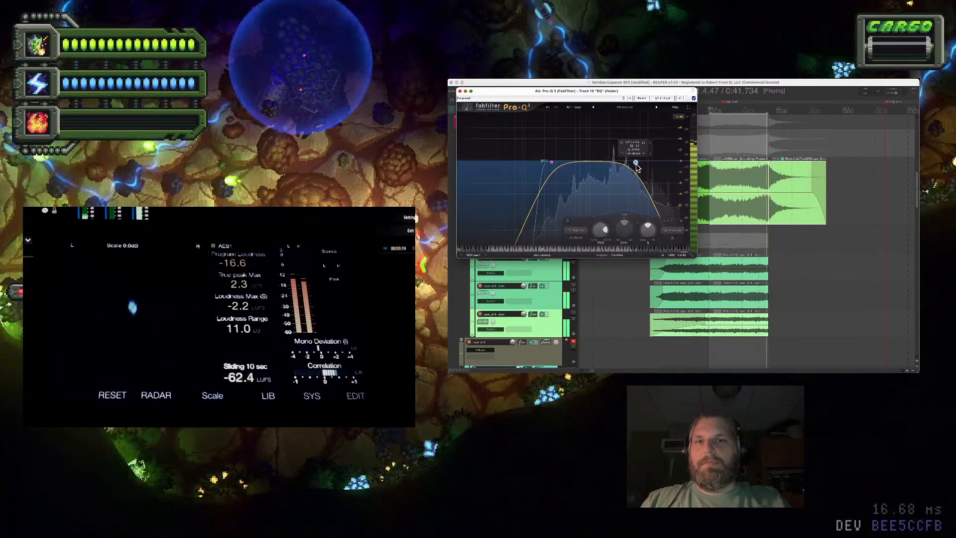
pyautogui.scroll(-1, 637, 167)
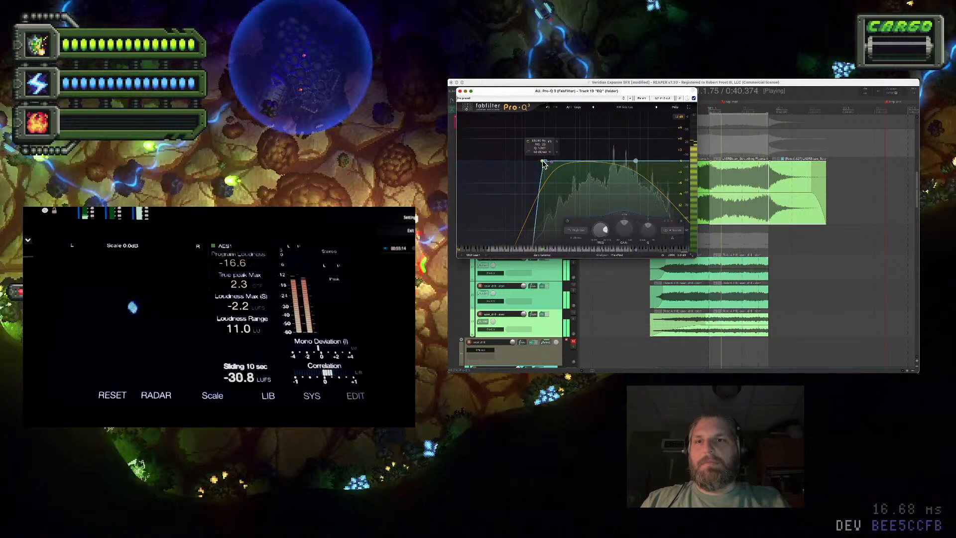
pyautogui.rightClick(543, 164)
pyautogui.click(561, 199)
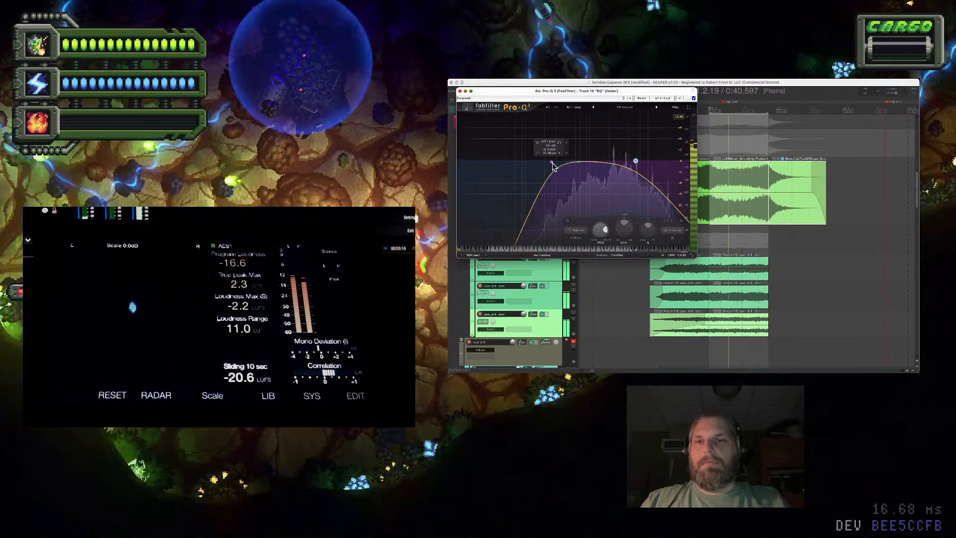
pyautogui.moveTo(553, 166); pyautogui.dragTo(550, 165)
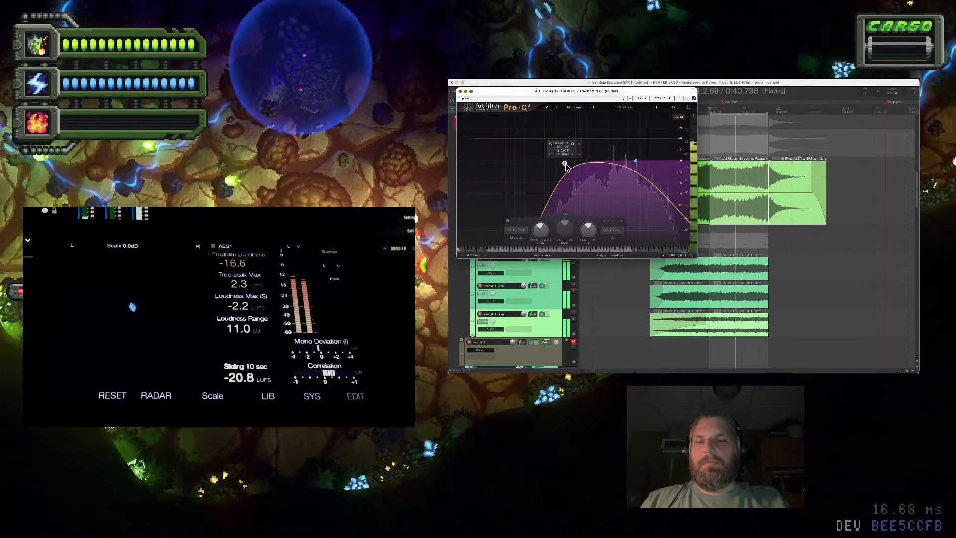
# Add a narrow low-mid bell boost and a small upper-mid dip to the folder's EQ, and close Pro-Q 3
pyautogui.moveTo(584, 165); pyautogui.dragTo(566, 143)
pyautogui.click(607, 173)
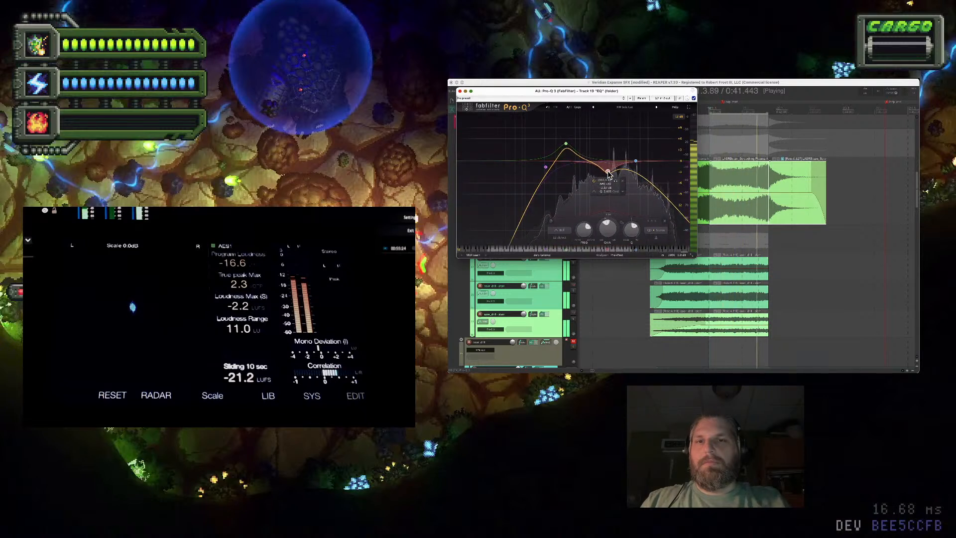
pyautogui.moveTo(608, 173); pyautogui.dragTo(627, 169)
pyautogui.moveTo(566, 146)
pyautogui.mouseDown()
pyautogui.moveTo(572, 124)
pyautogui.moveTo(547, 124)
pyautogui.moveTo(551, 149)
pyautogui.mouseUp()
pyautogui.click(459, 91)
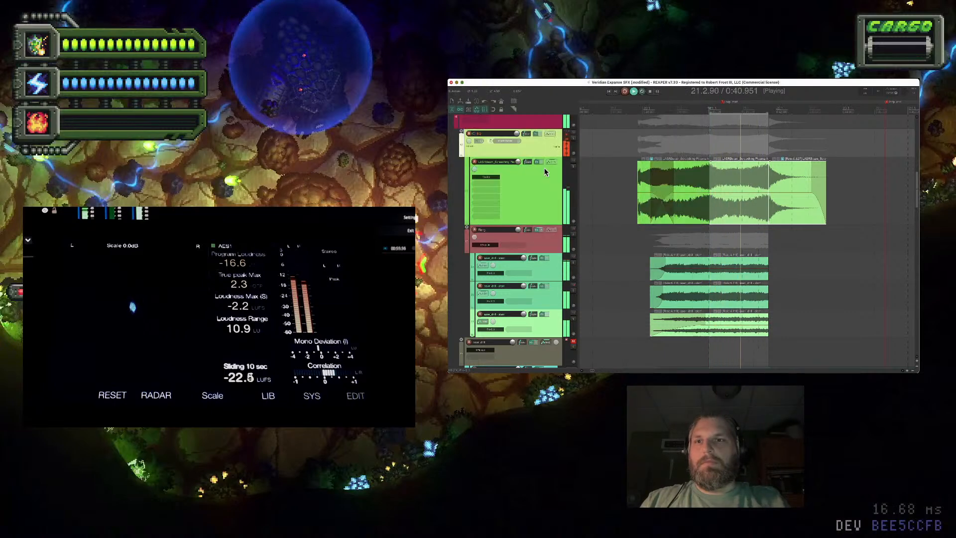
# Try adding Soundtoys Decapitator after Pro-Q 3 in the EQ folder's effects chain
pyautogui.click(536, 133)
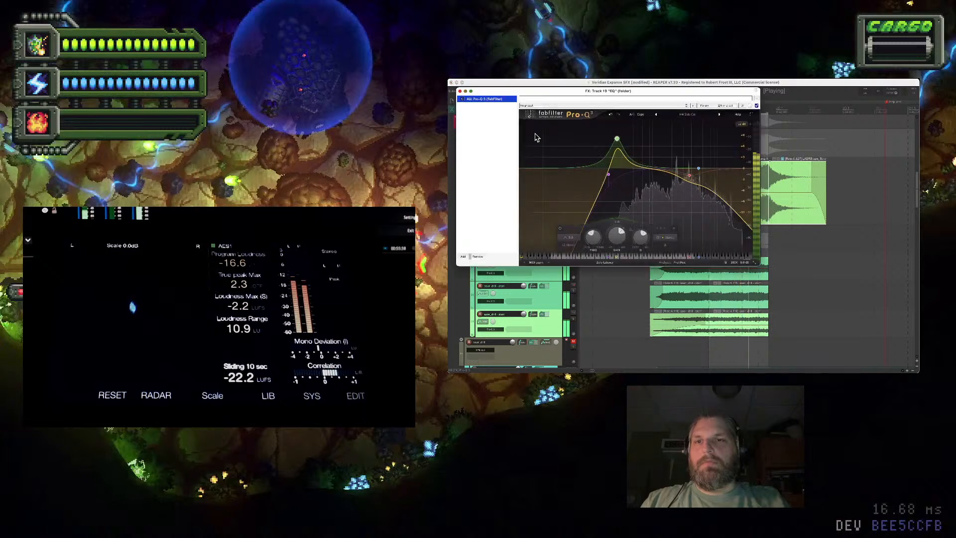
pyautogui.doubleClick(462, 245)
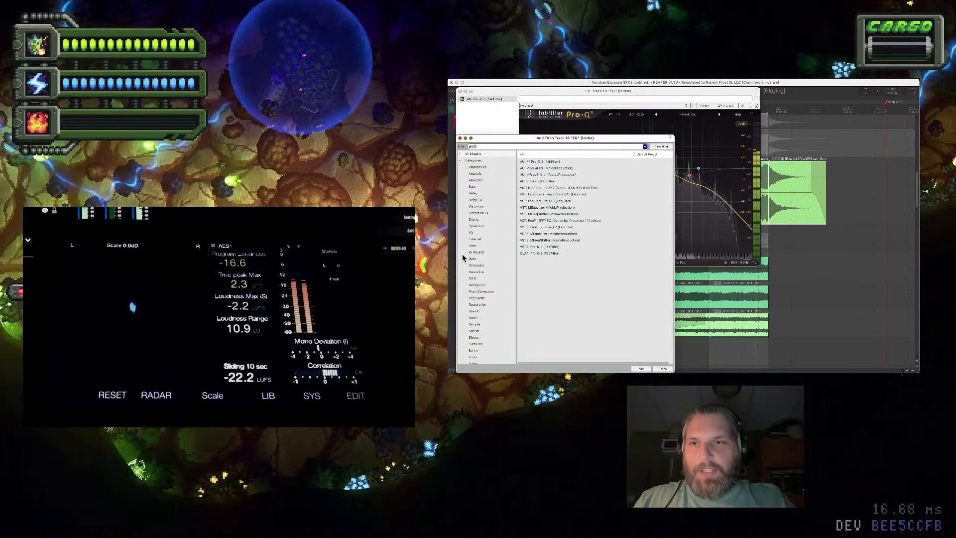
pyautogui.press('super+a')
pyautogui.write('dec')
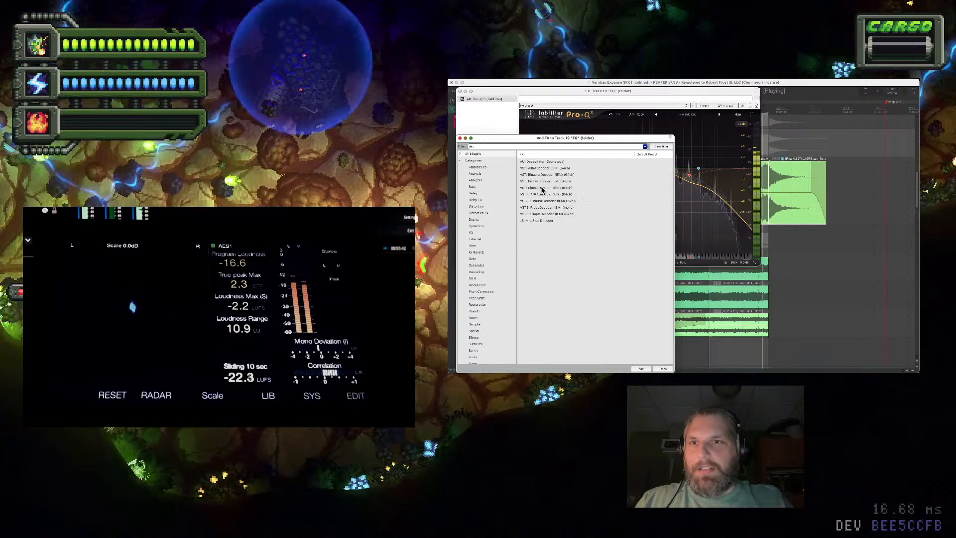
pyautogui.click(559, 163)
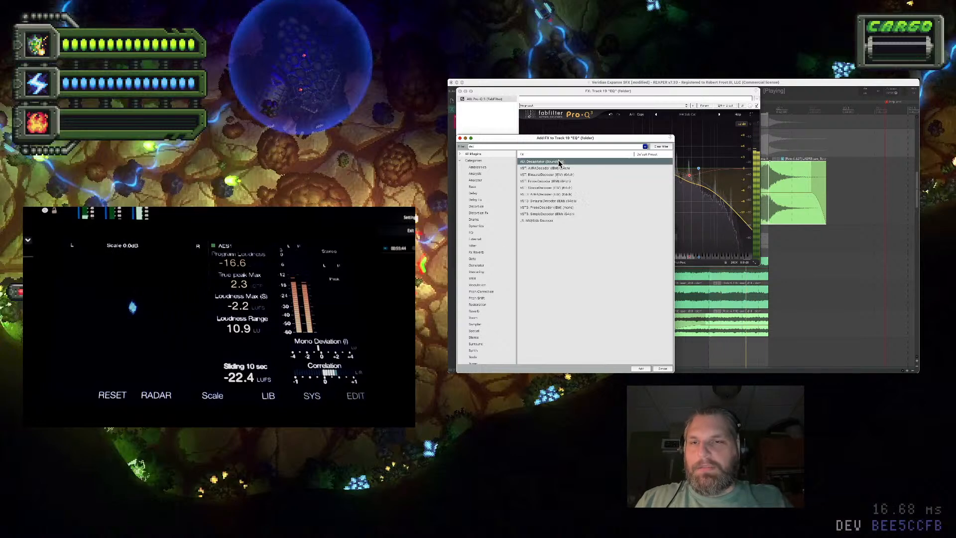
pyautogui.press('Return')
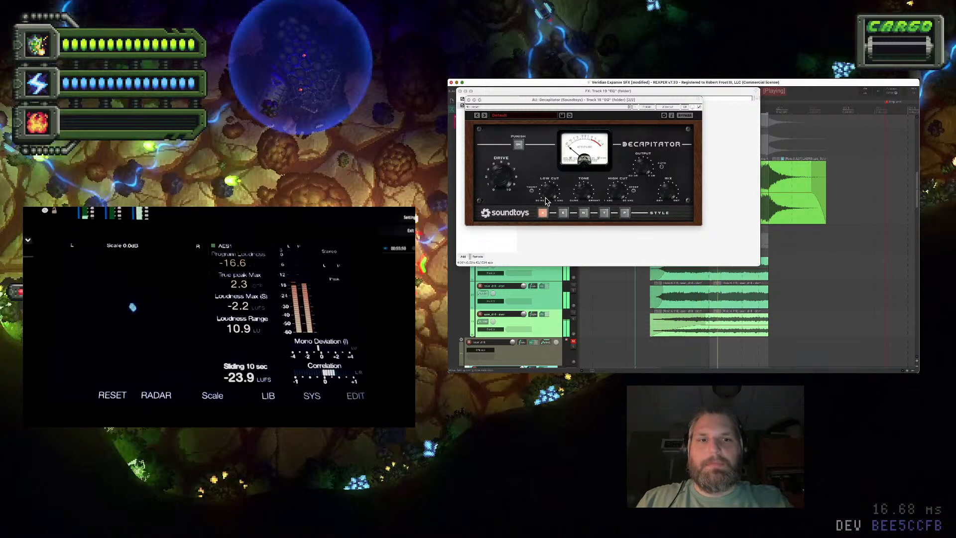
# Adjust Decapitator's Drive slightly and close the plug-in and effects chain windows
pyautogui.moveTo(514, 169); pyautogui.dragTo(512, 160)
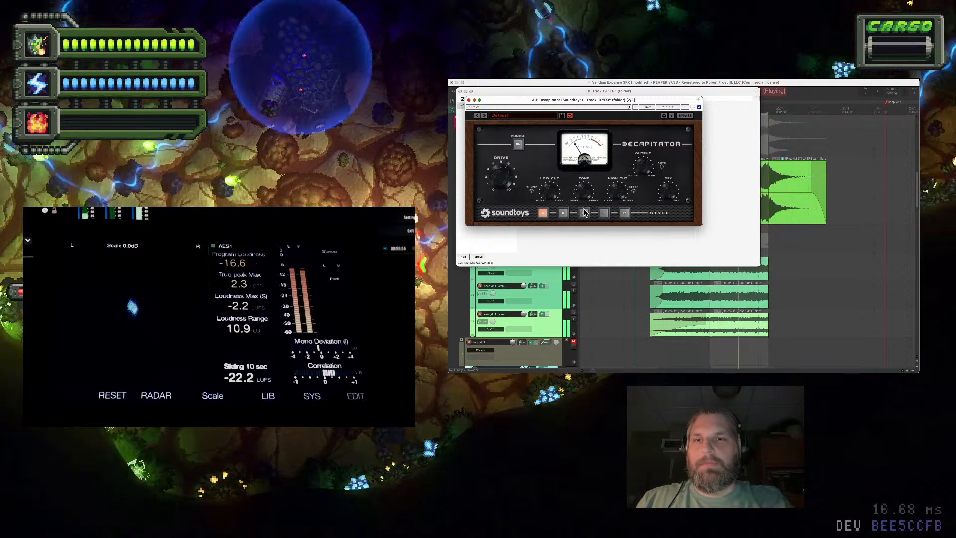
pyautogui.click(469, 99)
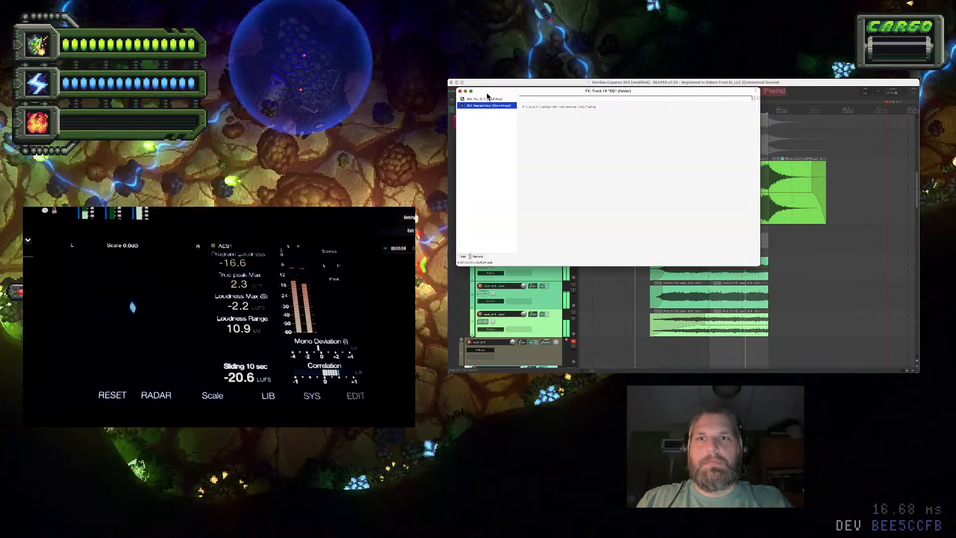
pyautogui.click(460, 93)
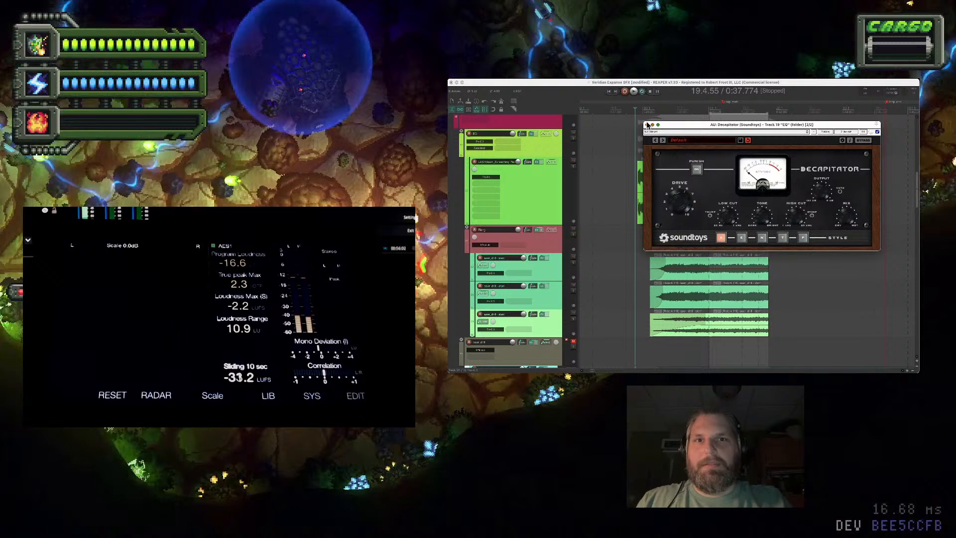
pyautogui.click(646, 125)
# Play the layered beam from just before the loop section and again from before the clips' start
pyautogui.click(697, 123)
pyautogui.press('space')
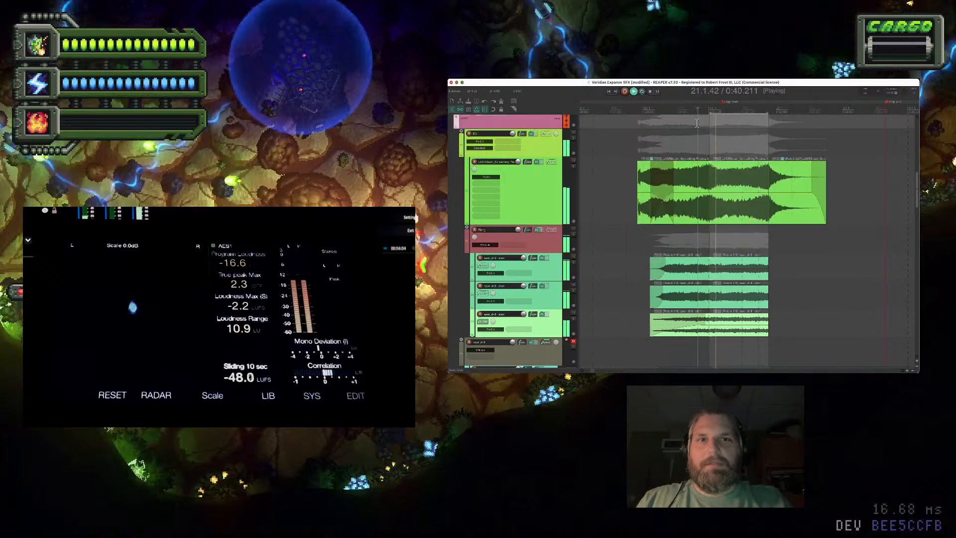
pyautogui.scroll(2, 723, 204)
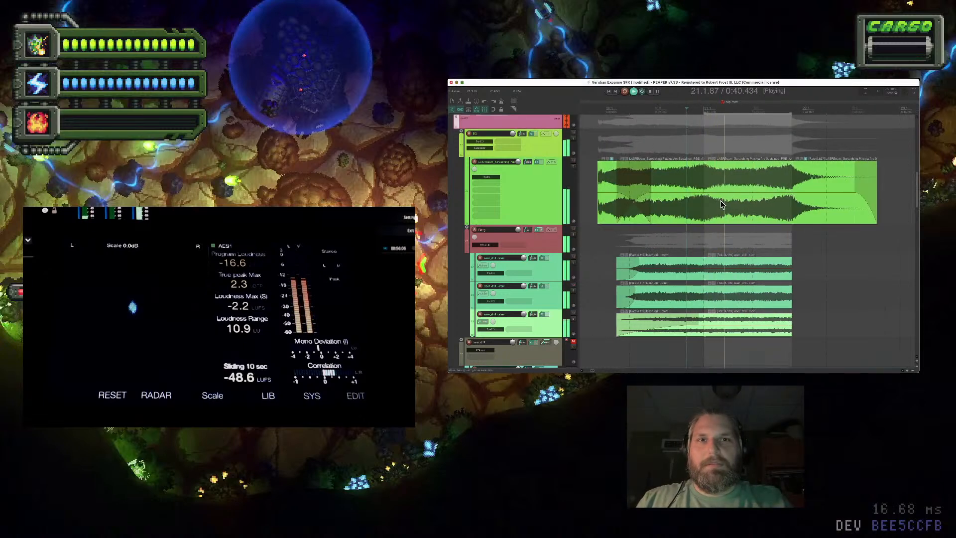
pyautogui.press('space')
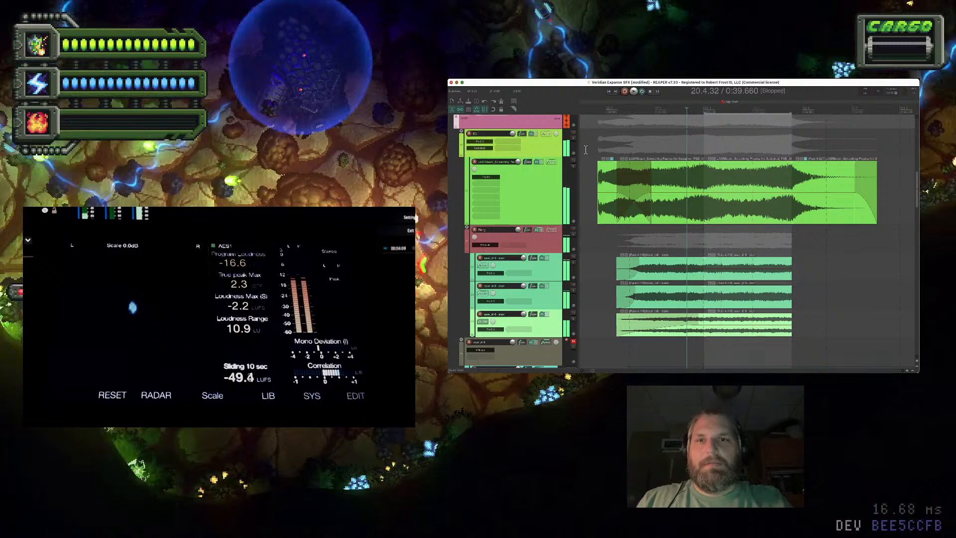
pyautogui.click(587, 148)
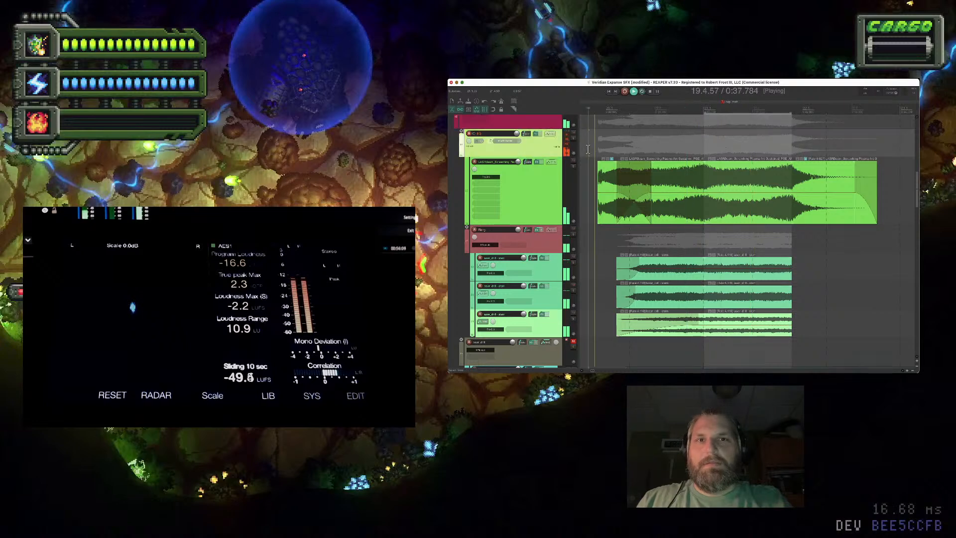
# Turn on Decapitator's Punish and audition the N, A, P and T saturation styles during playback
pyautogui.click(535, 134)
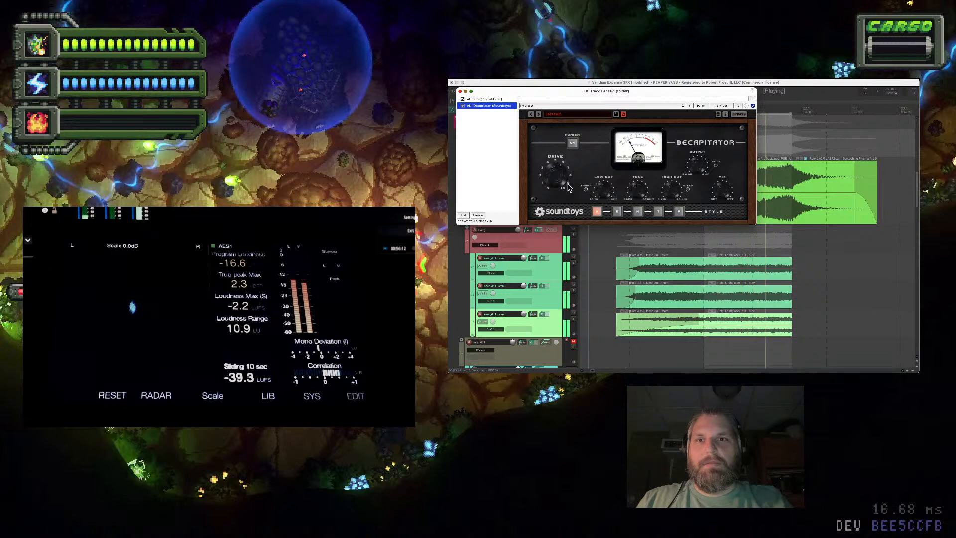
pyautogui.click(572, 143)
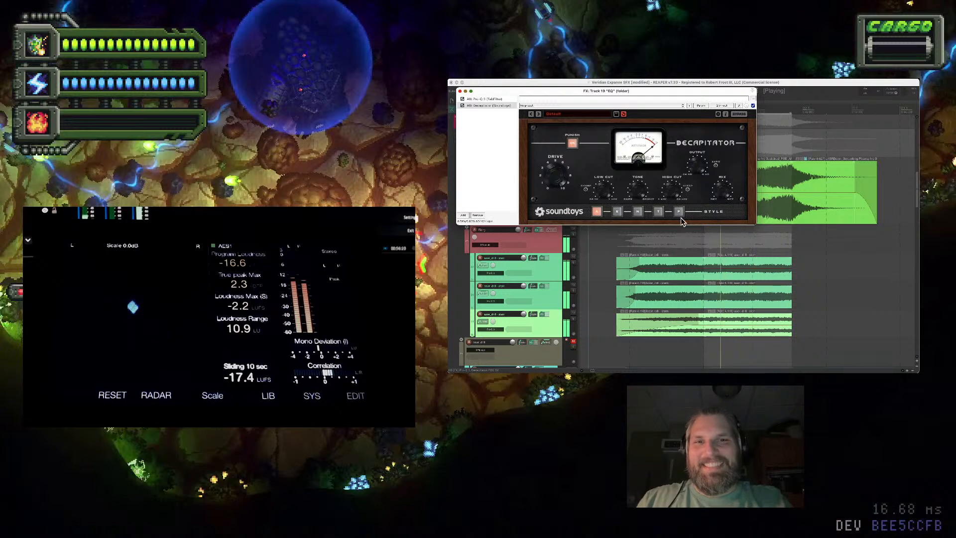
pyautogui.click(637, 212)
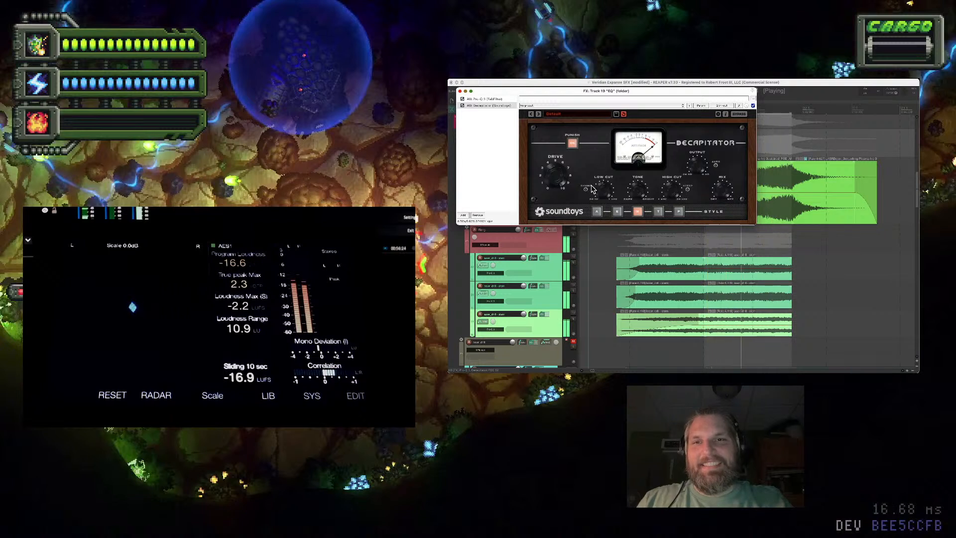
pyautogui.click(596, 212)
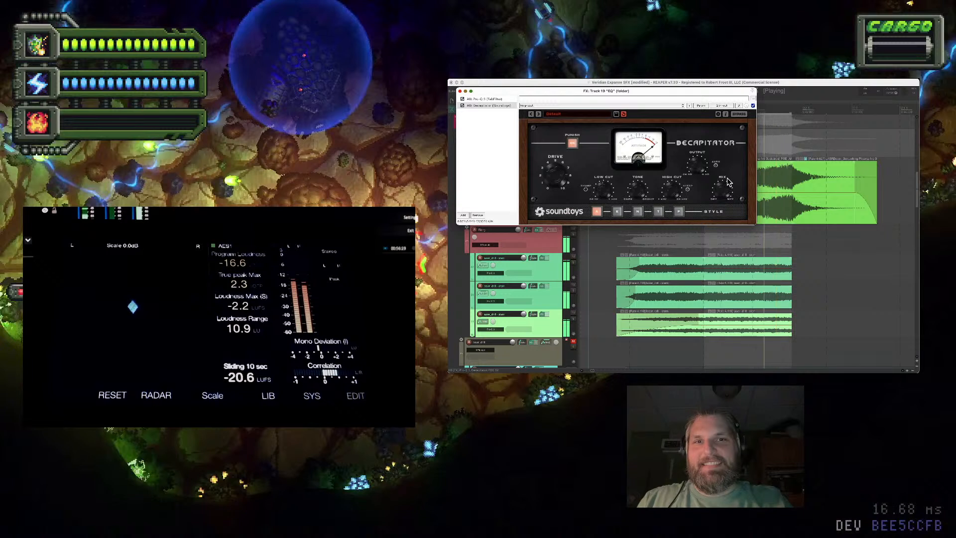
pyautogui.click(678, 212)
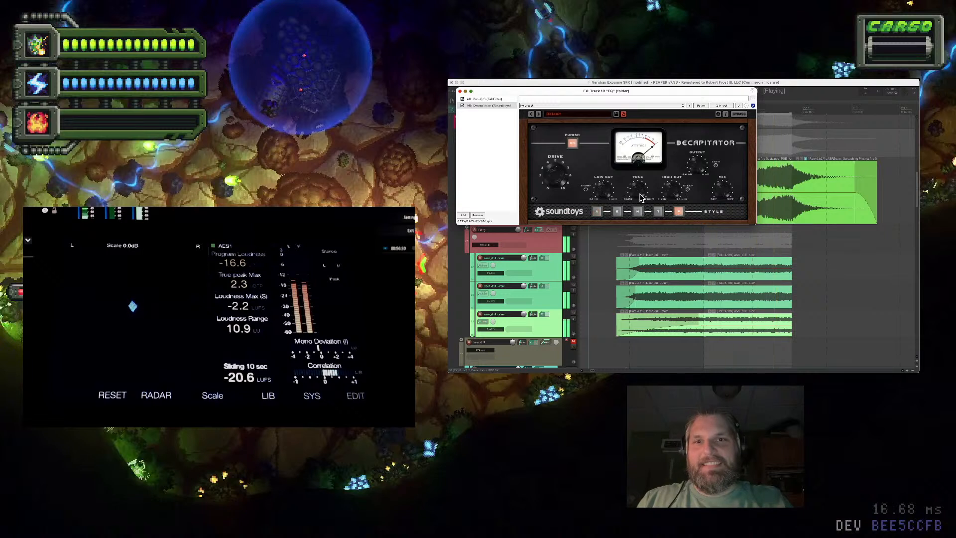
pyautogui.click(657, 211)
# Try Decapitator ahead of Pro-Q 3 in the chain, stop playback and remove Decapitator
pyautogui.click(475, 105)
pyautogui.moveTo(475, 105); pyautogui.dragTo(474, 98)
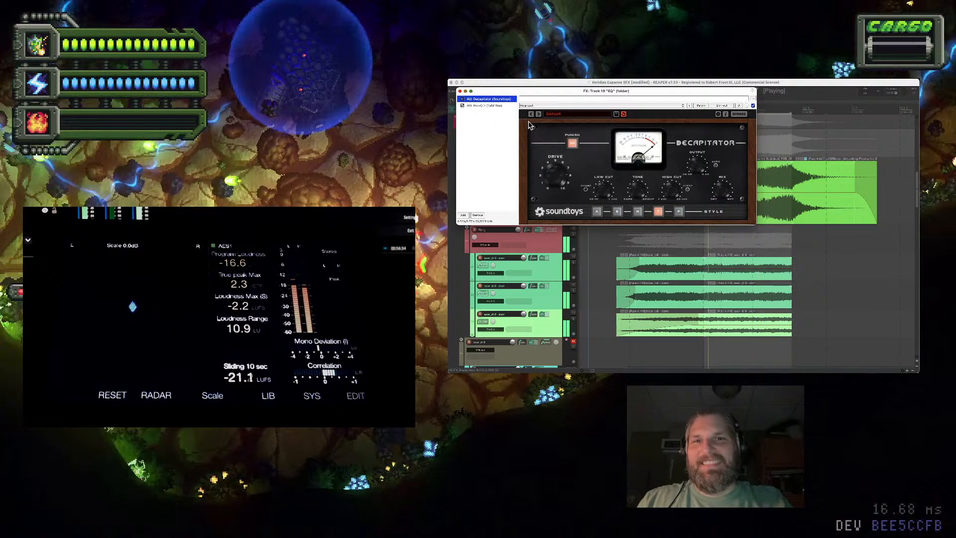
pyautogui.click(586, 179)
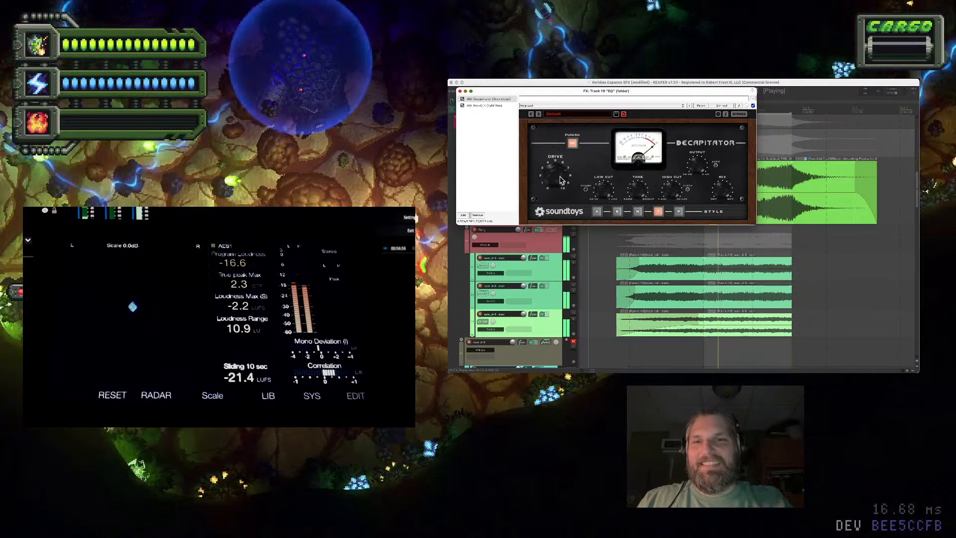
pyautogui.press('space')
pyautogui.click(477, 215)
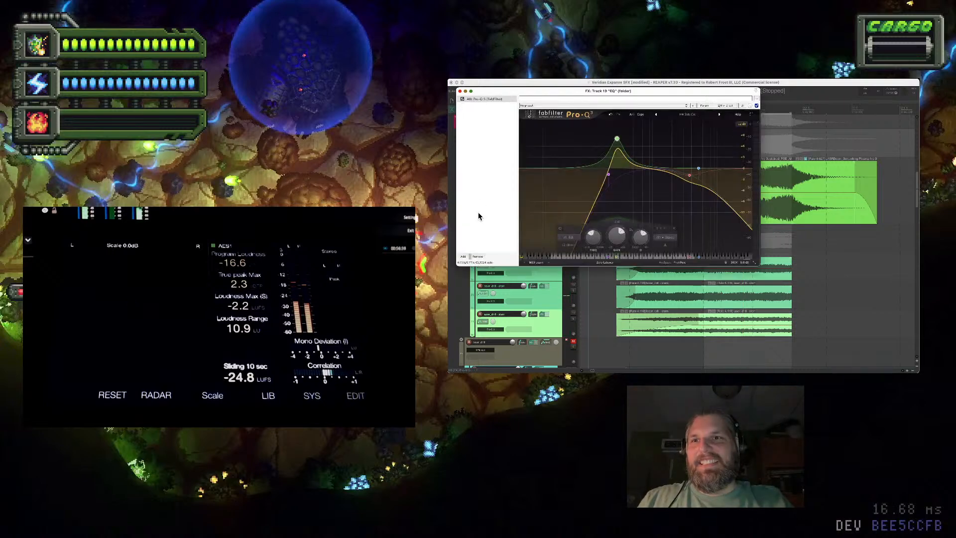
# Add Kilohearts Bitcrush after Pro-Q 3 in the EQ folder's effects chain and start playback
pyautogui.click(463, 258)
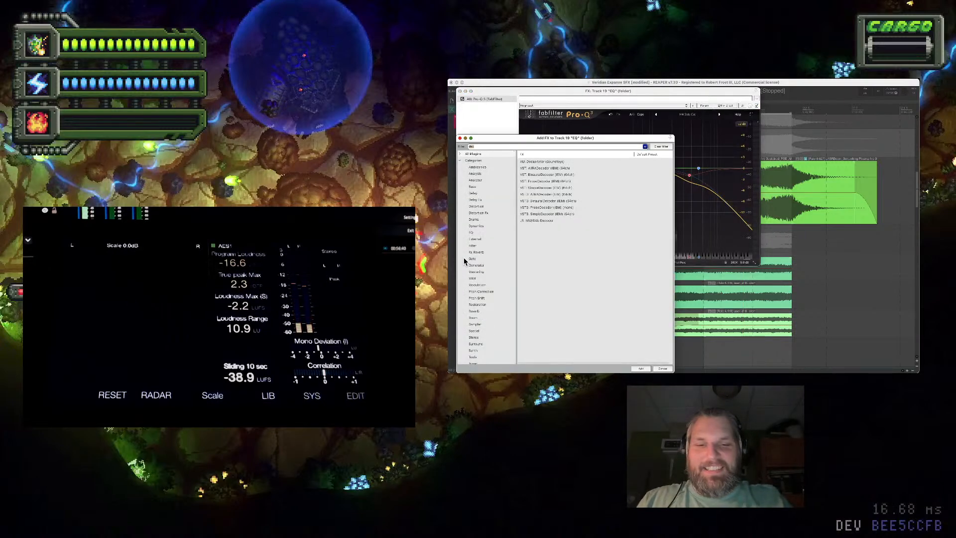
pyautogui.write('bit')
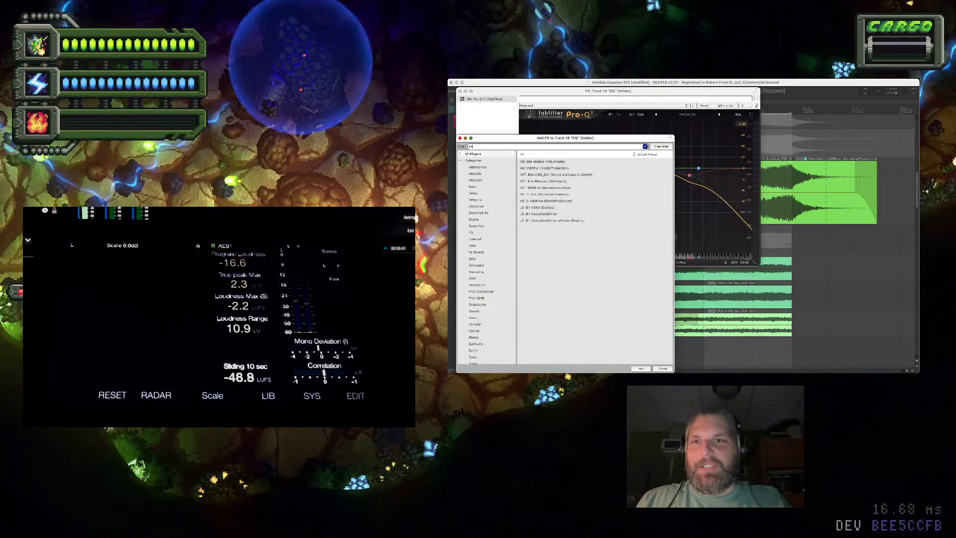
pyautogui.doubleClick(572, 181)
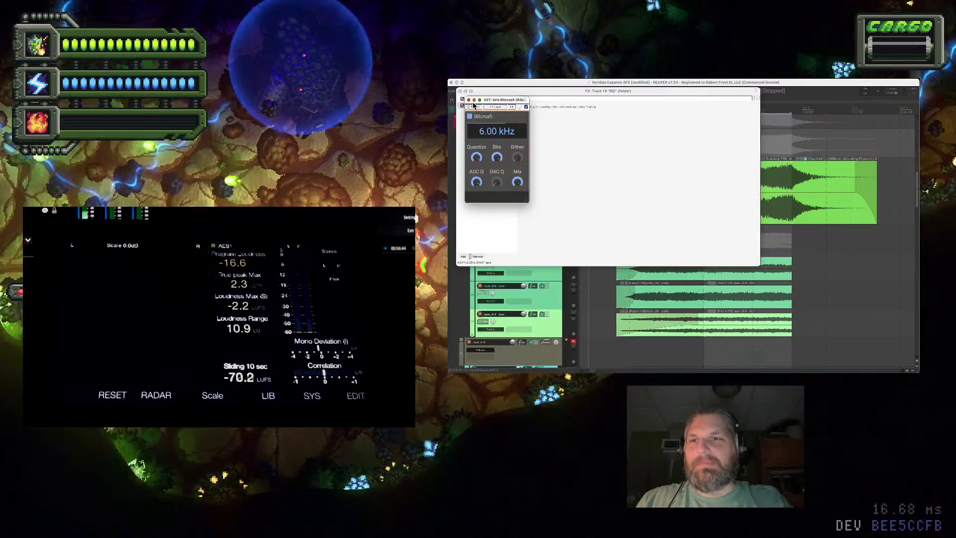
pyautogui.moveTo(490, 102); pyautogui.dragTo(576, 107)
pyautogui.press('space')
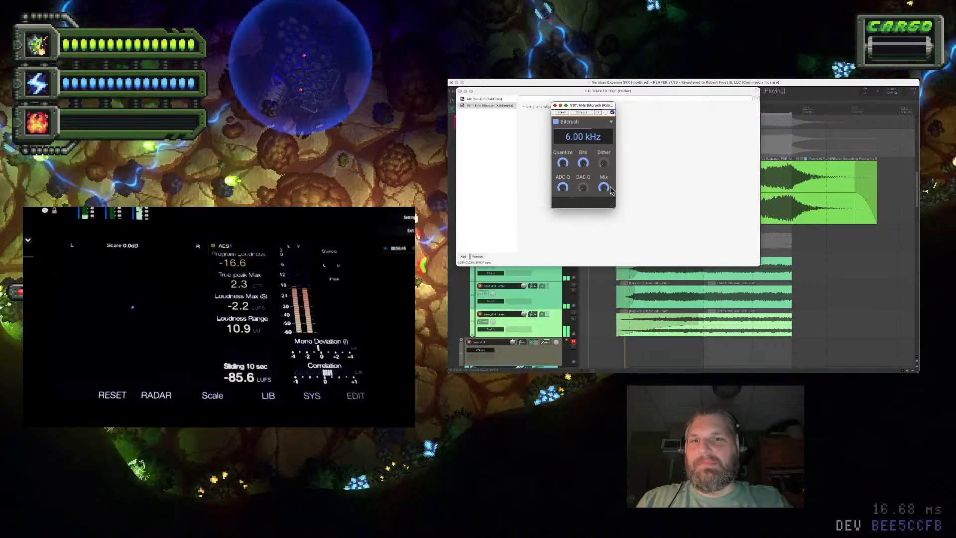
# Turn down Bitcrush's Quantize and Bits and lower its rate to 3.08 kHz during playback
pyautogui.moveTo(563, 162)
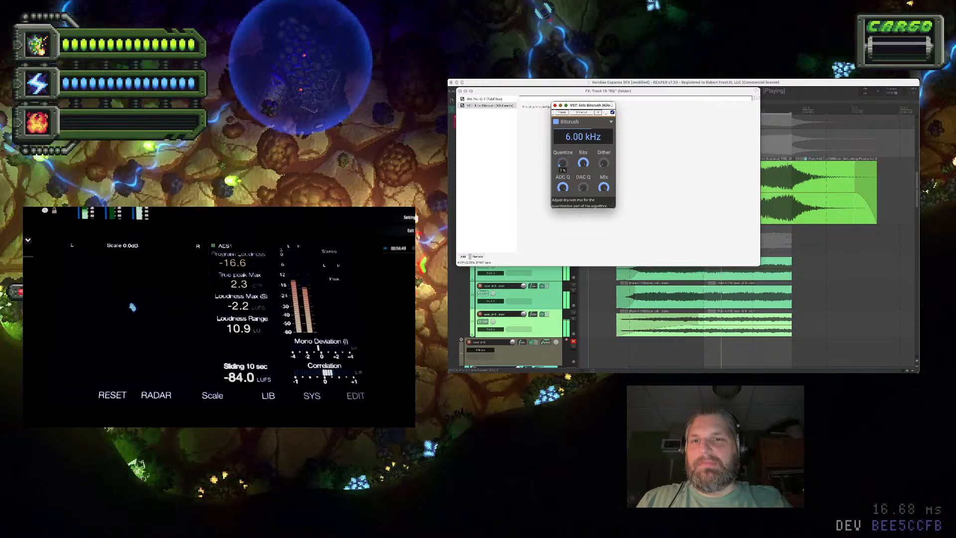
pyautogui.moveTo(583, 162); pyautogui.dragTo(583, 172)
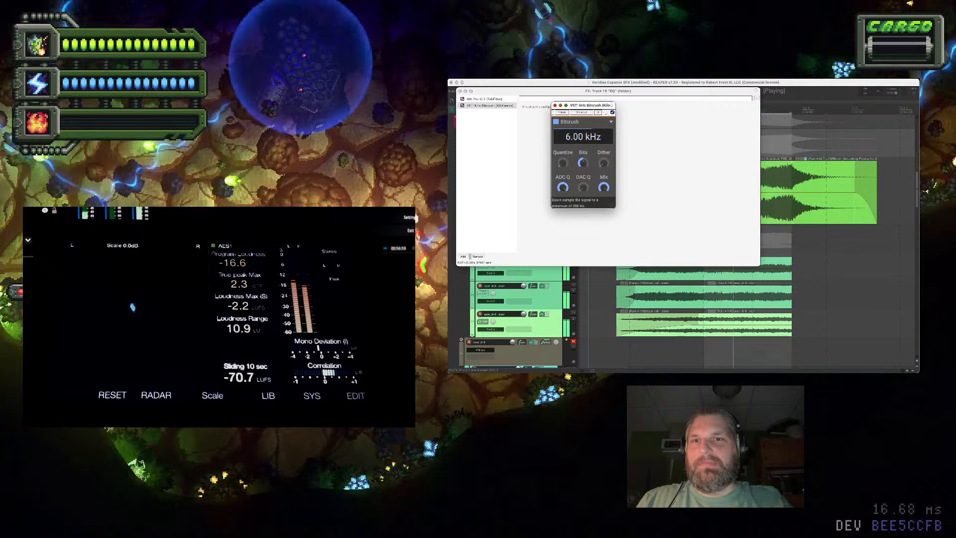
pyautogui.moveTo(583, 136)
pyautogui.mouseDown()
pyautogui.moveTo(583, 147)
pyautogui.moveTo(587, 139)
pyautogui.mouseUp()
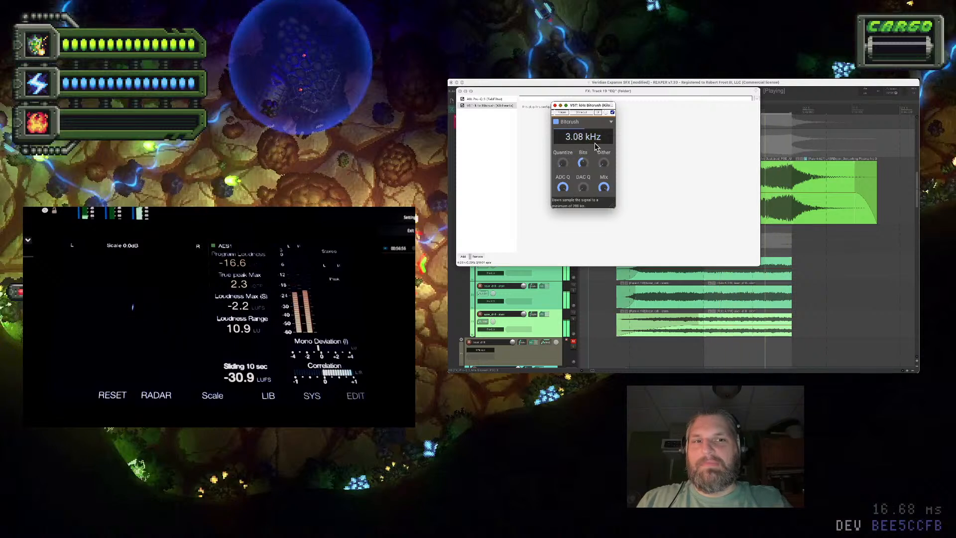
# Show Bitcrush inside the effects chain window and adjust its Dither, ADC Q and DAC Q
pyautogui.moveTo(578, 91)
pyautogui.mouseDown()
pyautogui.moveTo(783, 92)
pyautogui.moveTo(822, 149)
pyautogui.moveTo(586, 93)
pyautogui.mouseUp()
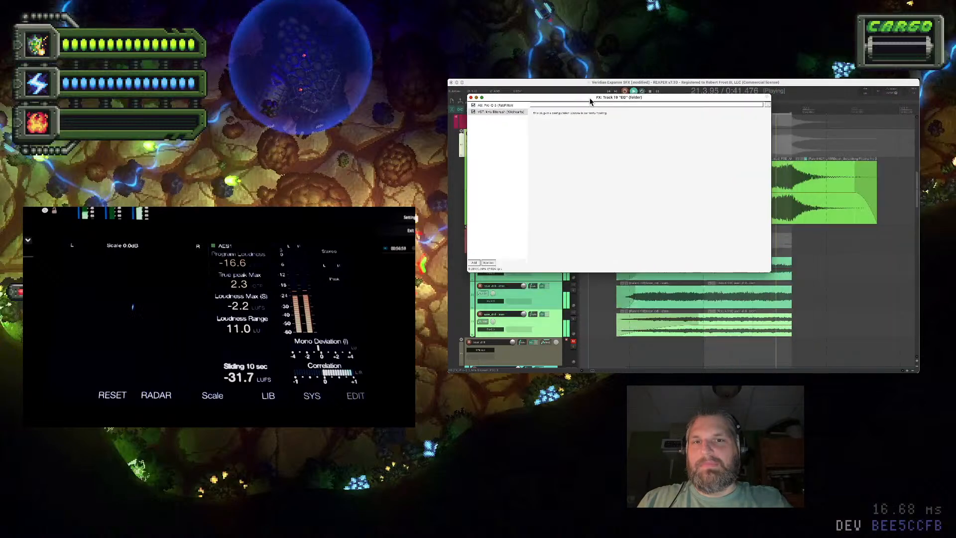
pyautogui.doubleClick(482, 113)
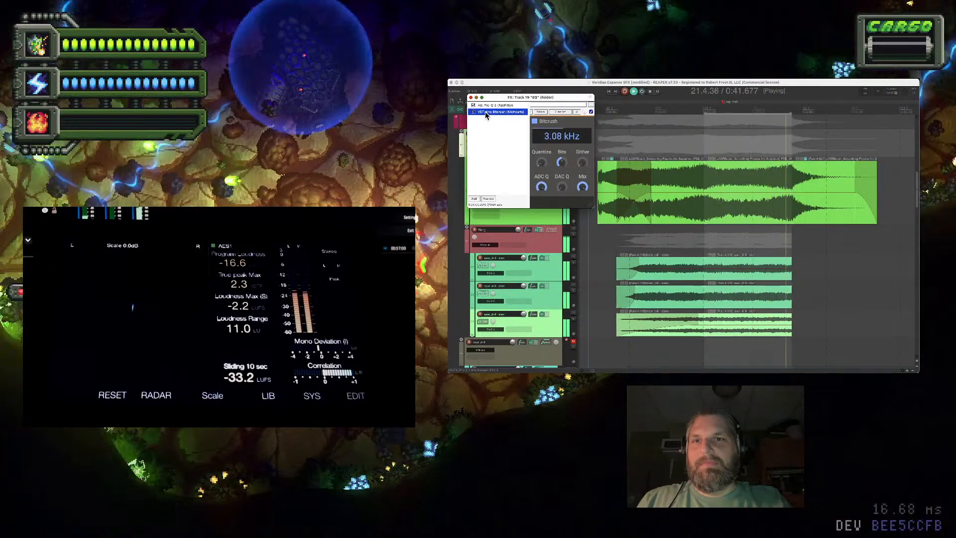
pyautogui.moveTo(582, 163); pyautogui.dragTo(582, 132)
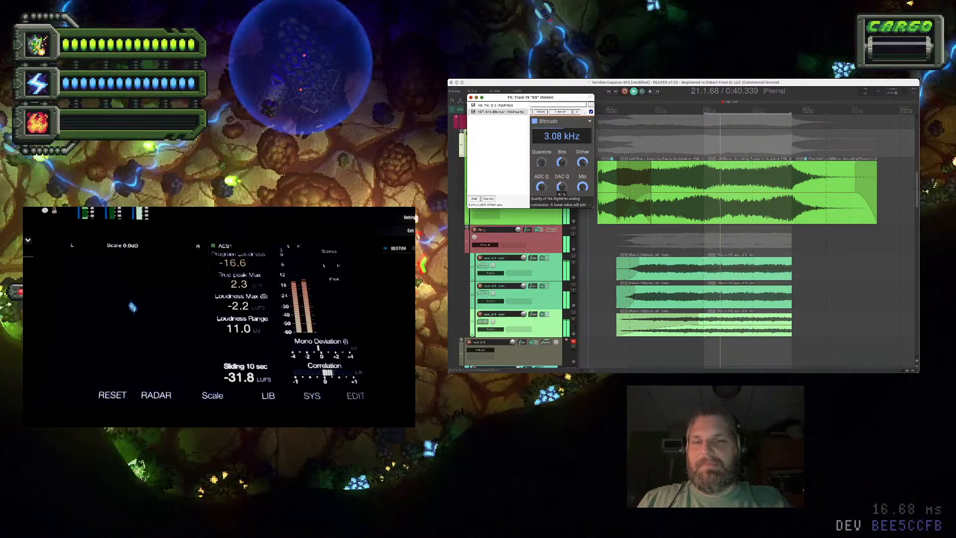
pyautogui.moveTo(541, 187); pyautogui.dragTo(562, 181)
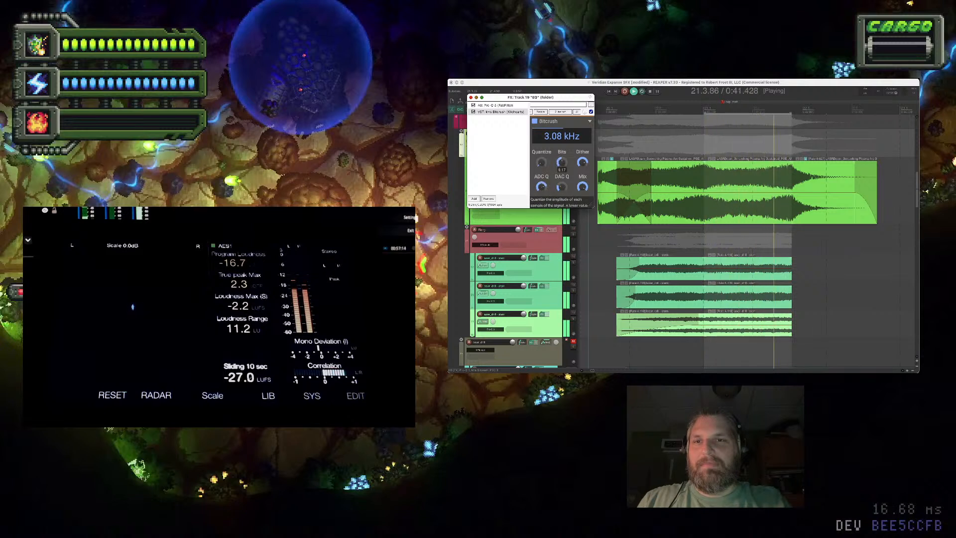
# Try Bitcrush with lower Bits and a 6.01 kHz rate, and remove it from the chain
pyautogui.moveTo(561, 163); pyautogui.dragTo(561, 170)
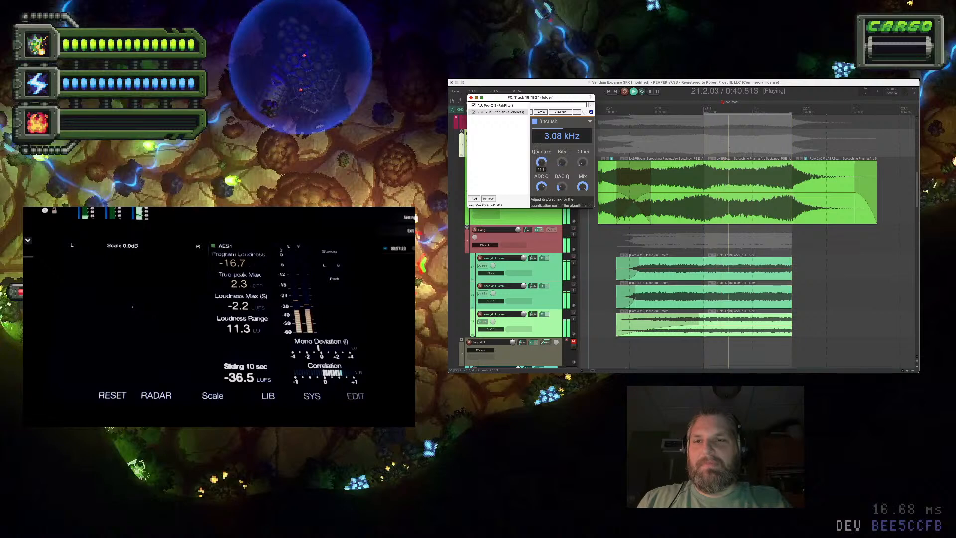
pyautogui.moveTo(561, 136); pyautogui.dragTo(561, 128)
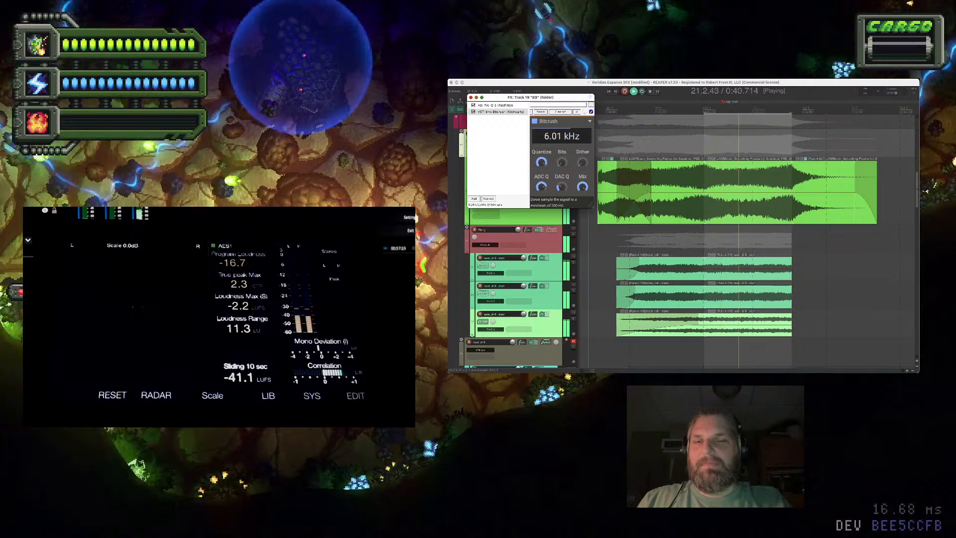
pyautogui.click(500, 111)
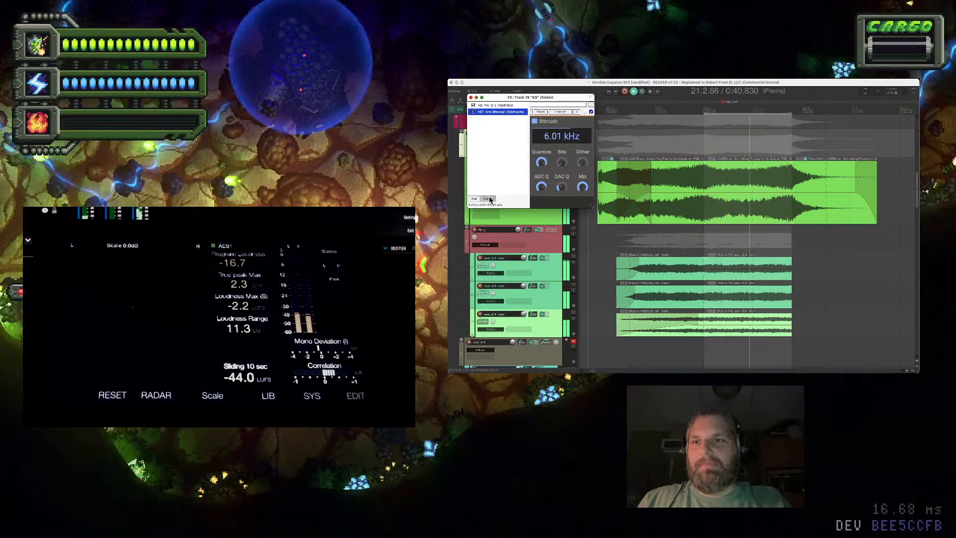
pyautogui.click(489, 199)
# Add MBitFun after Pro-Q 3 on the EQ folder and audition random presets during playback
pyautogui.click(474, 198)
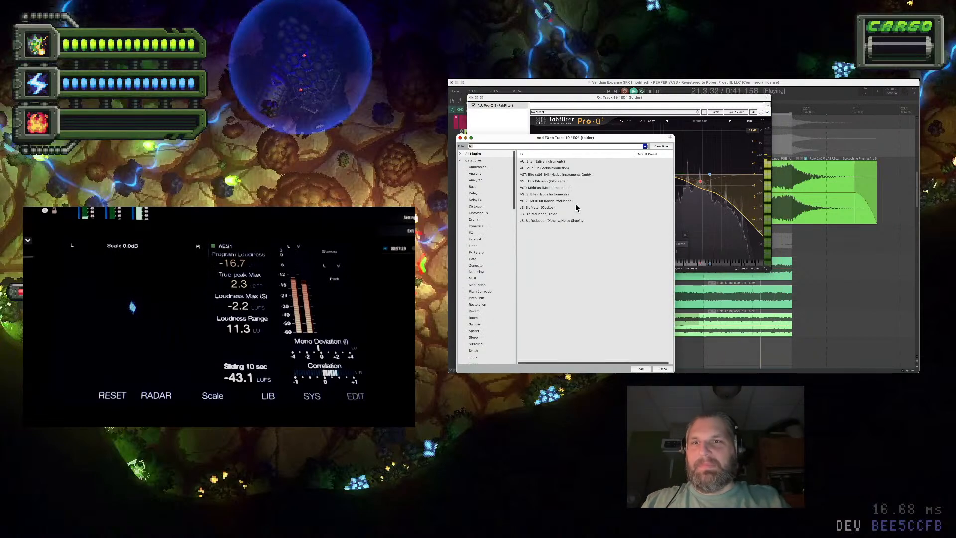
pyautogui.doubleClick(547, 187)
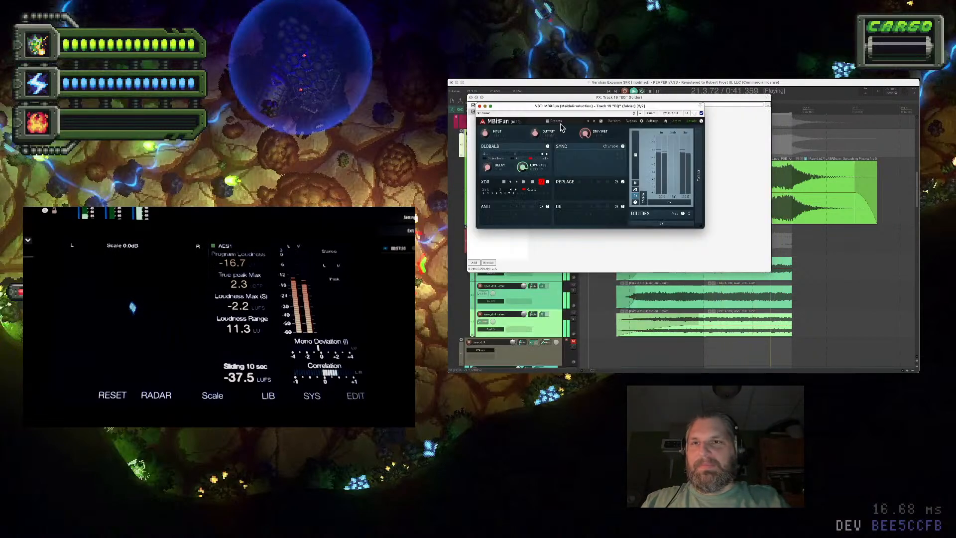
pyautogui.click(602, 121)
pyautogui.click(614, 122)
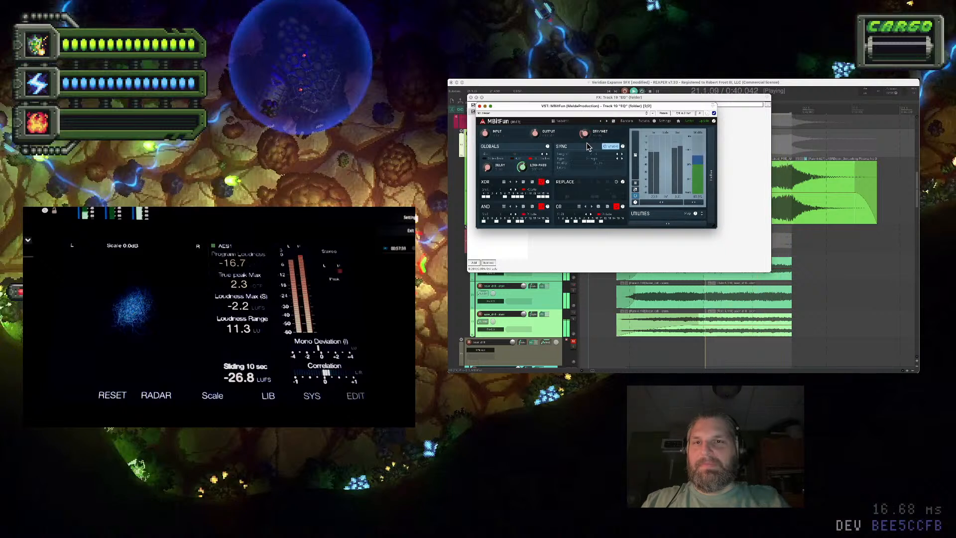
pyautogui.click(614, 123)
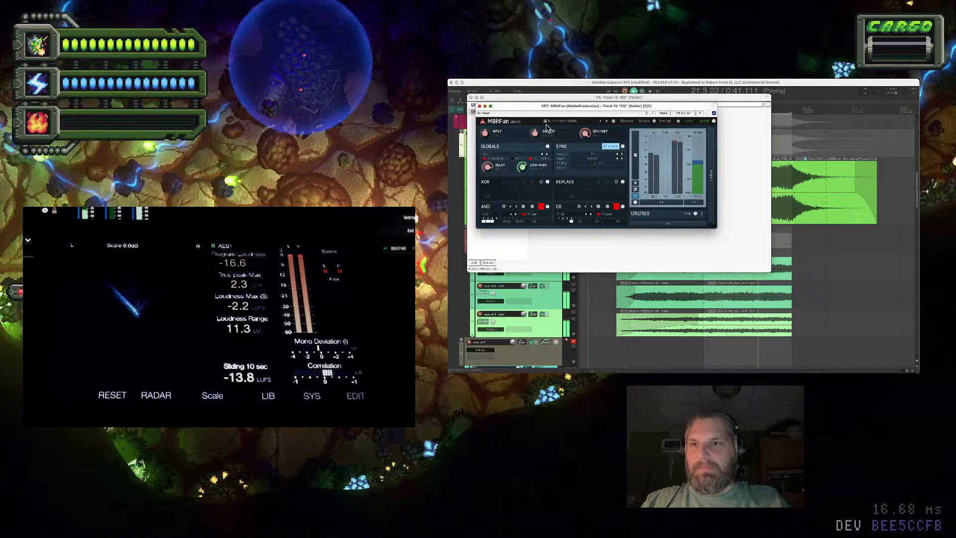
# Try another value in MBitFun's AND section and collapse the extra meter display
pyautogui.moveTo(566, 105); pyautogui.dragTo(640, 121)
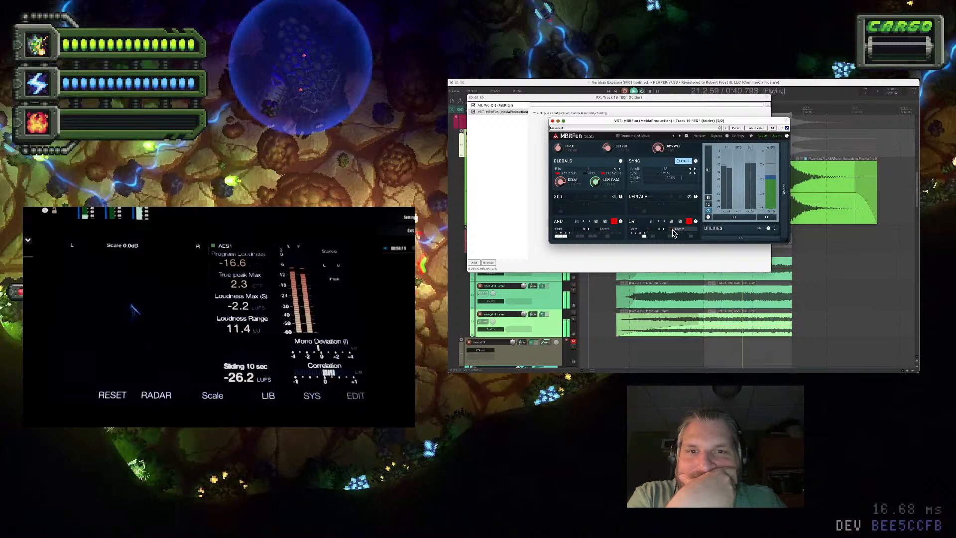
pyautogui.click(581, 231)
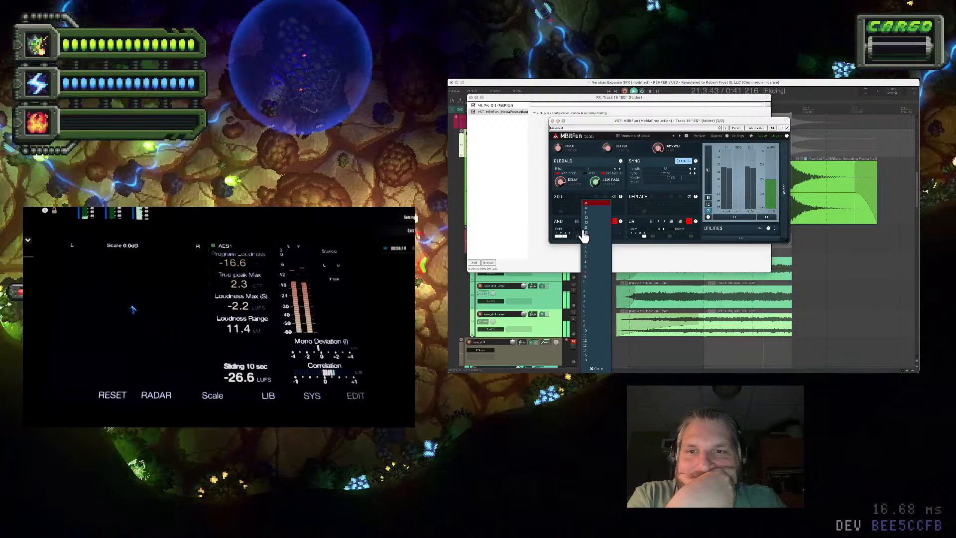
pyautogui.click(584, 228)
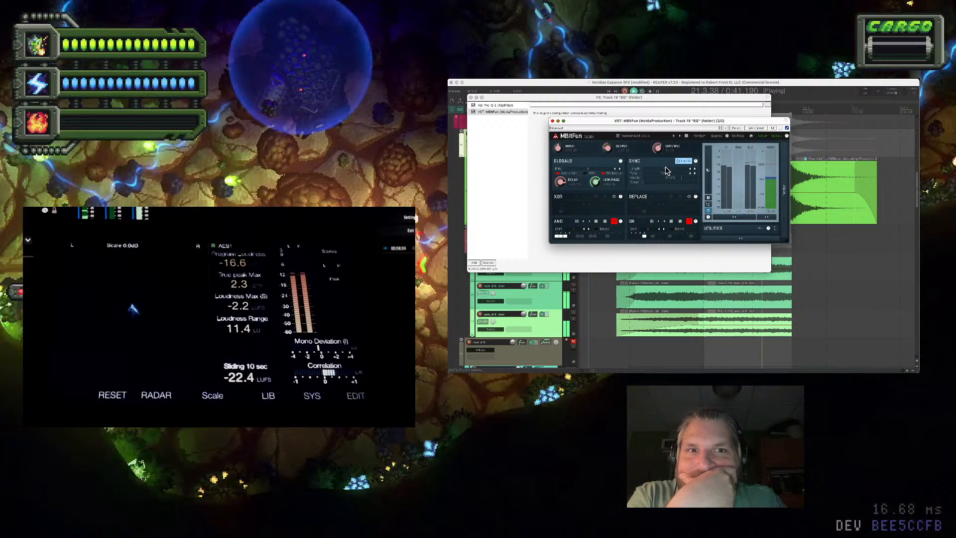
pyautogui.click(767, 216)
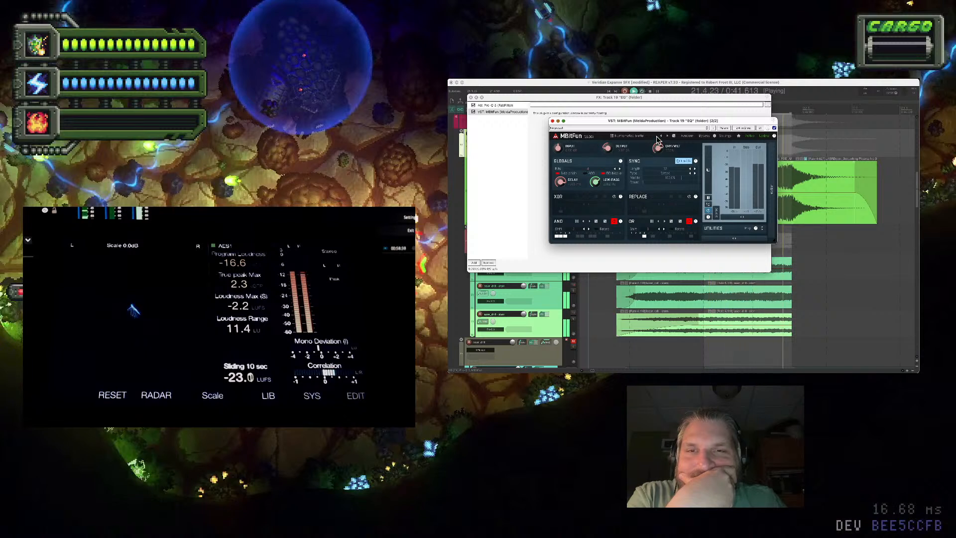
# Try a different Modify value in MBitFun's Sync section and randomize the AND and OR sections
pyautogui.doubleClick(679, 177)
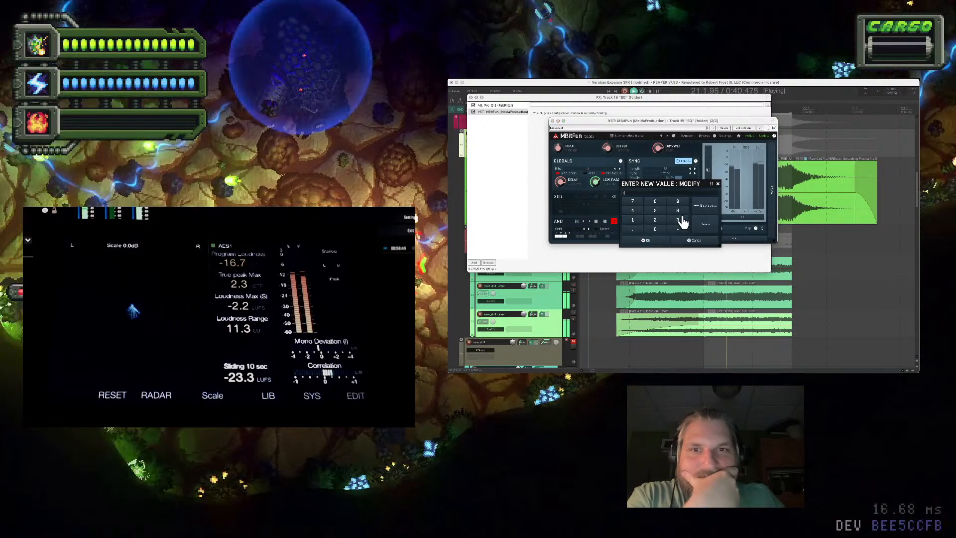
pyautogui.click(645, 240)
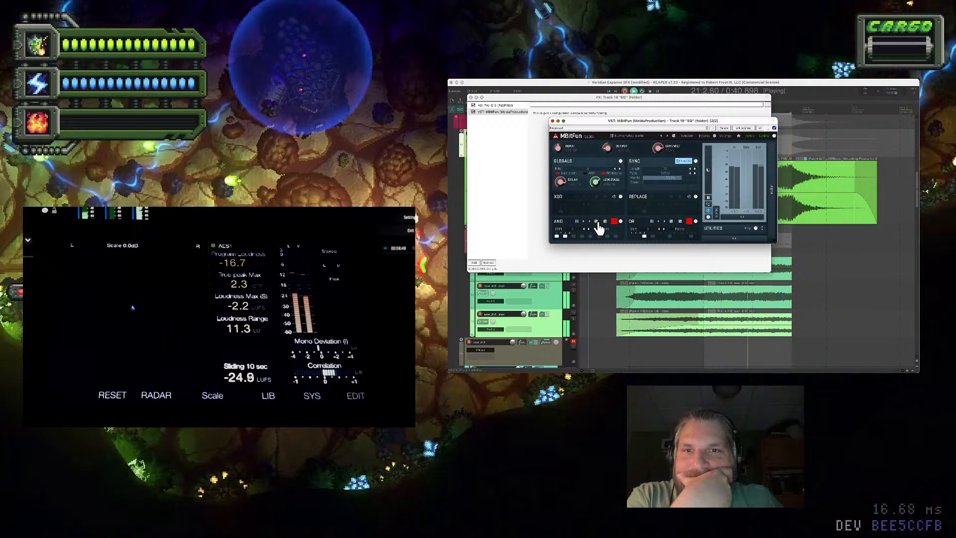
pyautogui.click(671, 222)
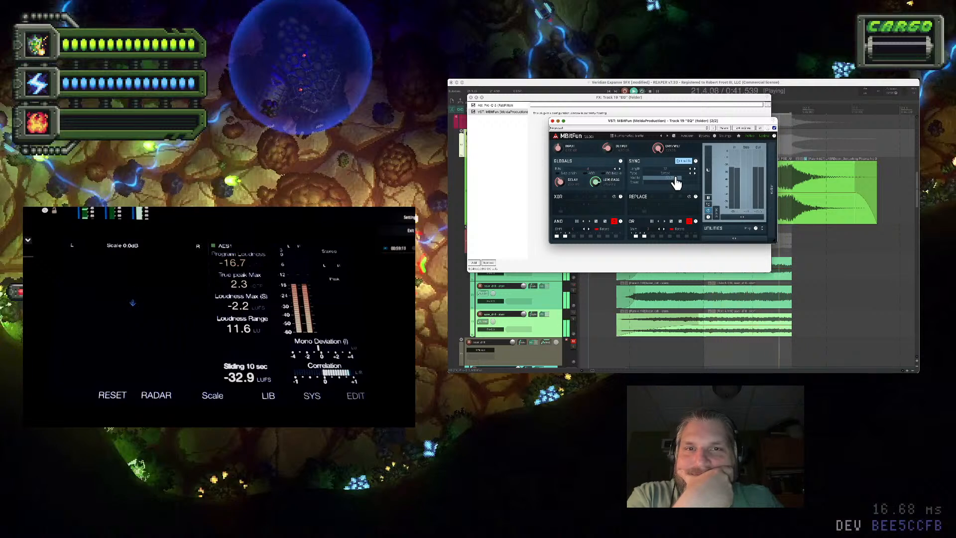
# Load further random MBitFun presets during playback until one using the XOR and AND sections is chosen
pyautogui.click(671, 137)
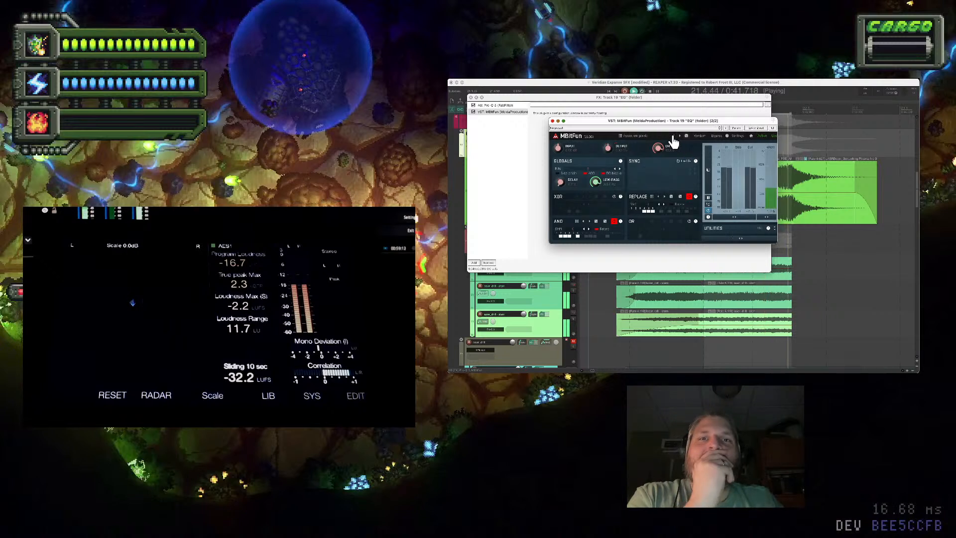
pyautogui.click(672, 136)
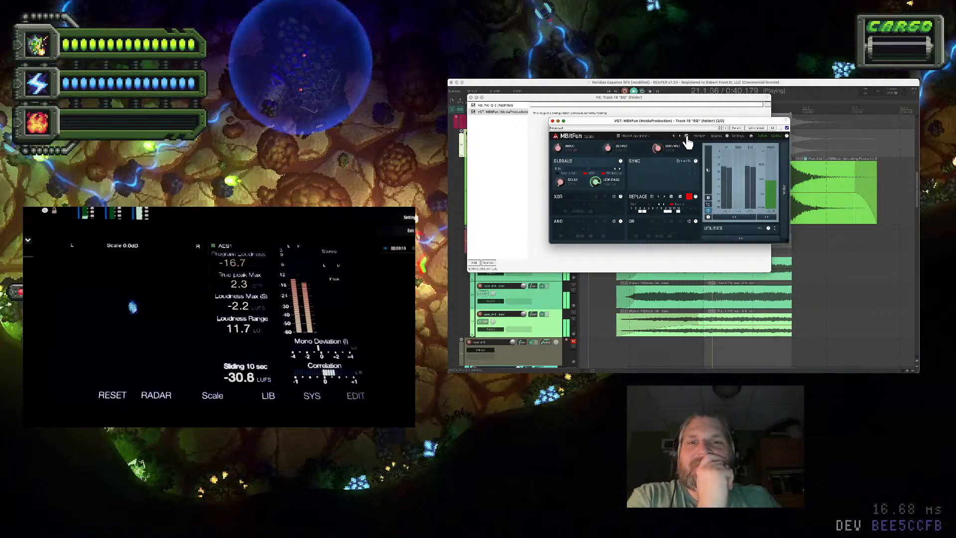
pyautogui.click(686, 137)
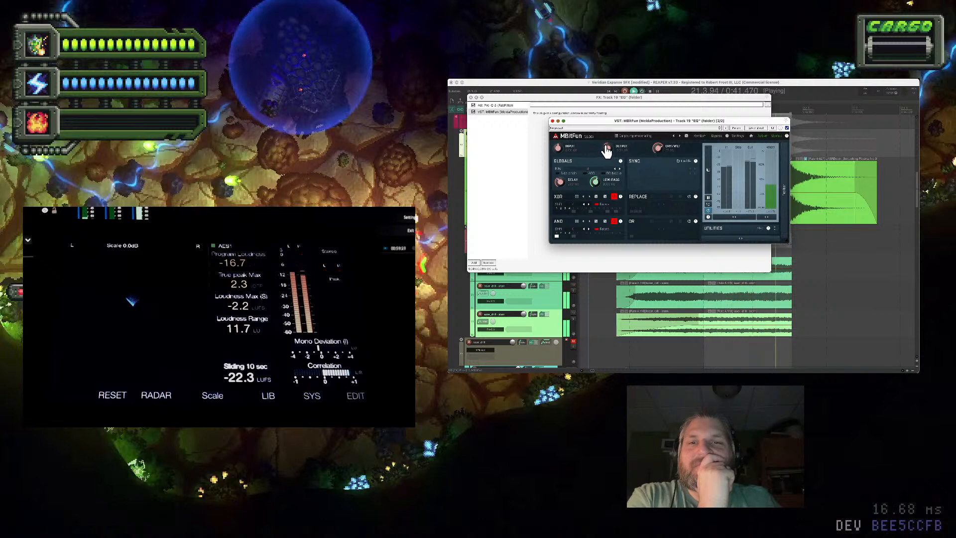
# Replay the layered beam from before the clips' start with MBitFun active, closing the plug-in and effects chain windows
pyautogui.press('space')
pyautogui.click(572, 301)
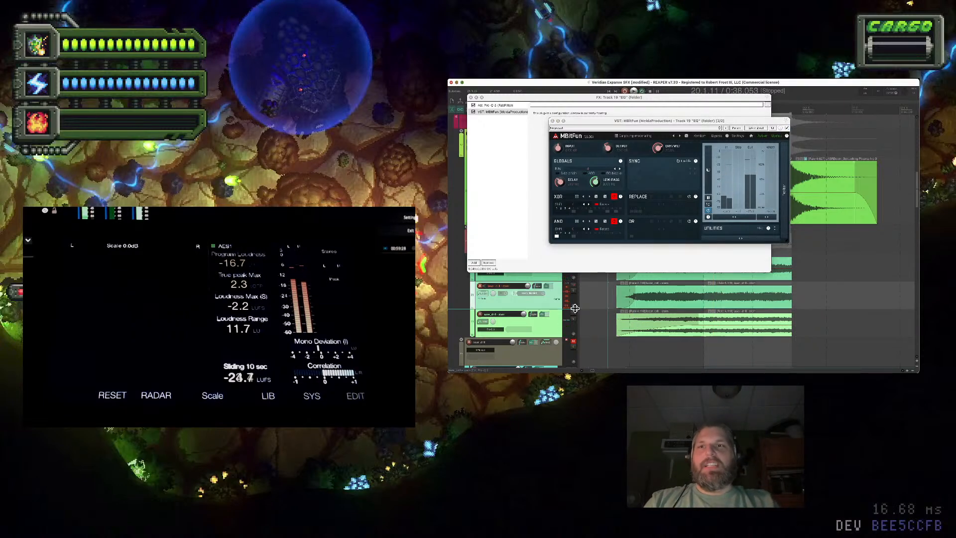
pyautogui.press('space')
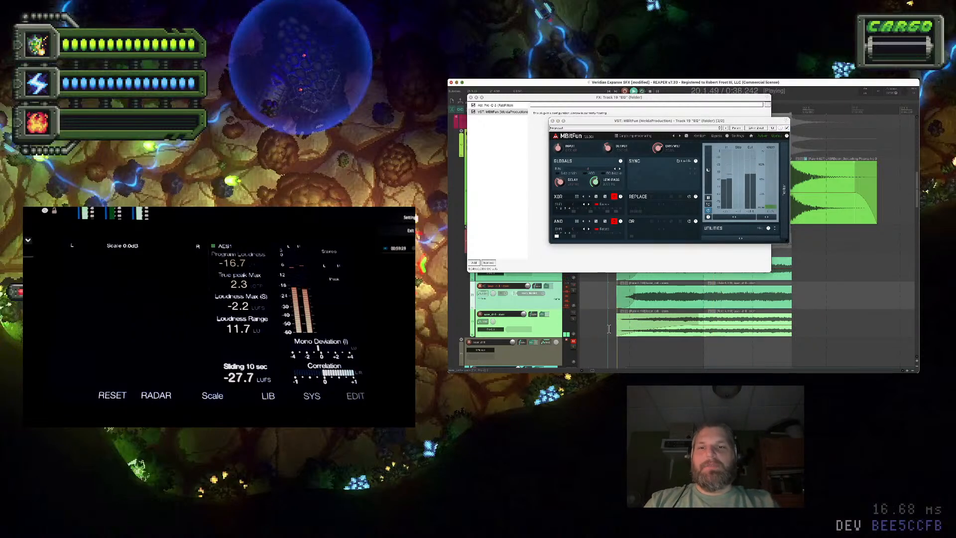
pyautogui.click(471, 98)
pyautogui.click(552, 121)
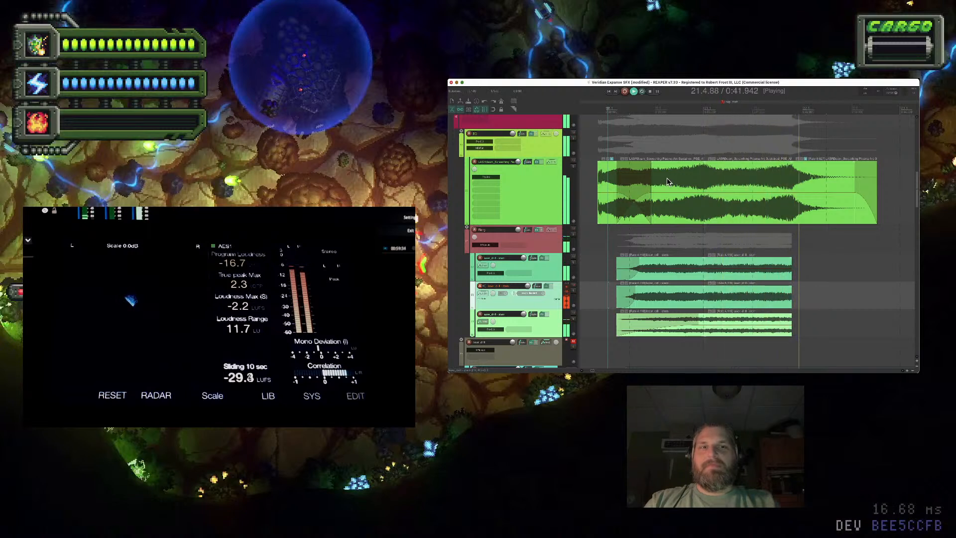
pyautogui.press('space')
# Move MBitFun from the beam's parent folder track to the three synced clips' folder track and audition the result
pyautogui.click(547, 187)
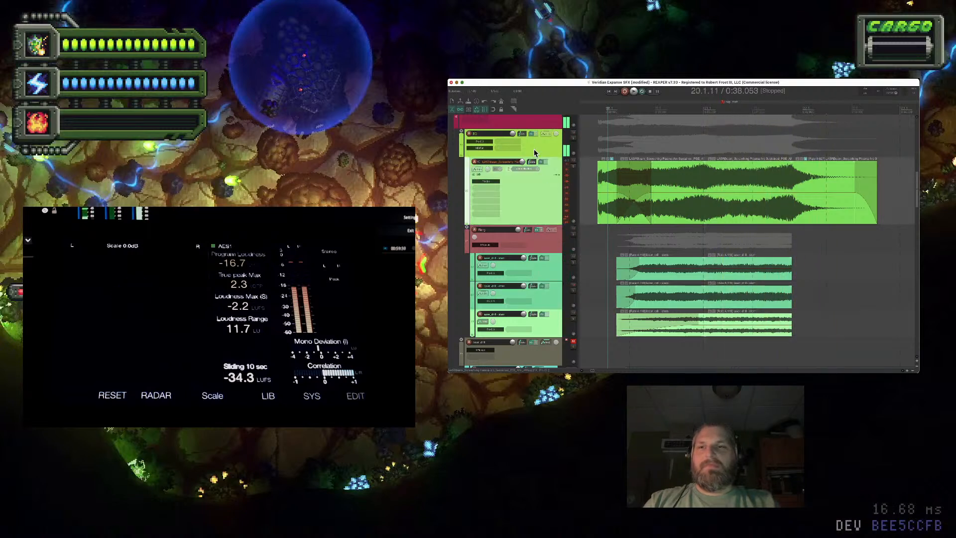
pyautogui.rightClick(483, 148)
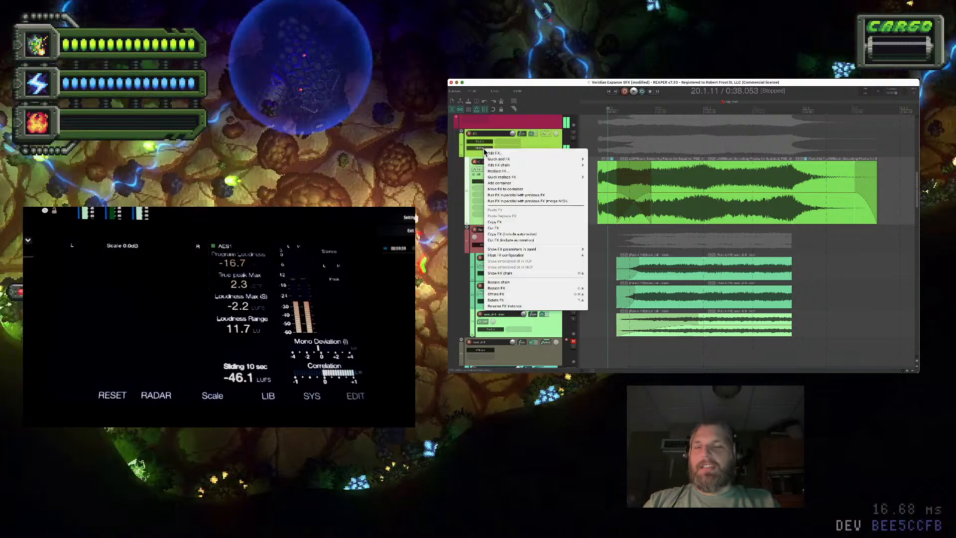
pyautogui.click(502, 229)
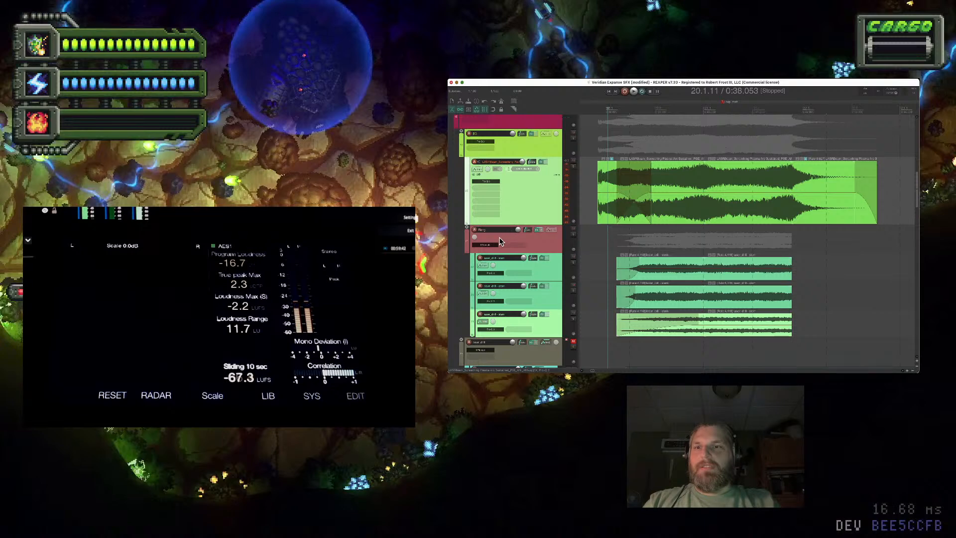
pyautogui.rightClick(512, 243)
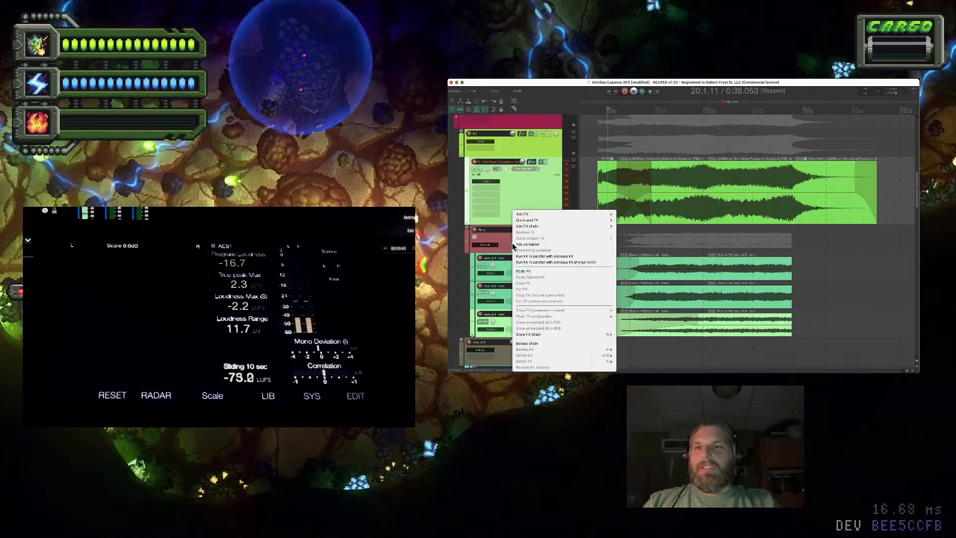
pyautogui.click(537, 274)
pyautogui.press('space')
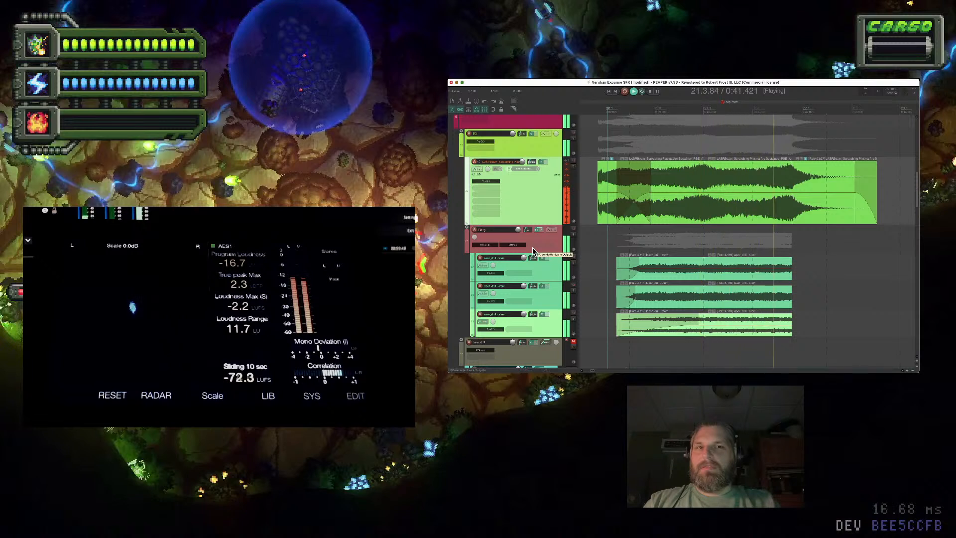
pyautogui.press('space')
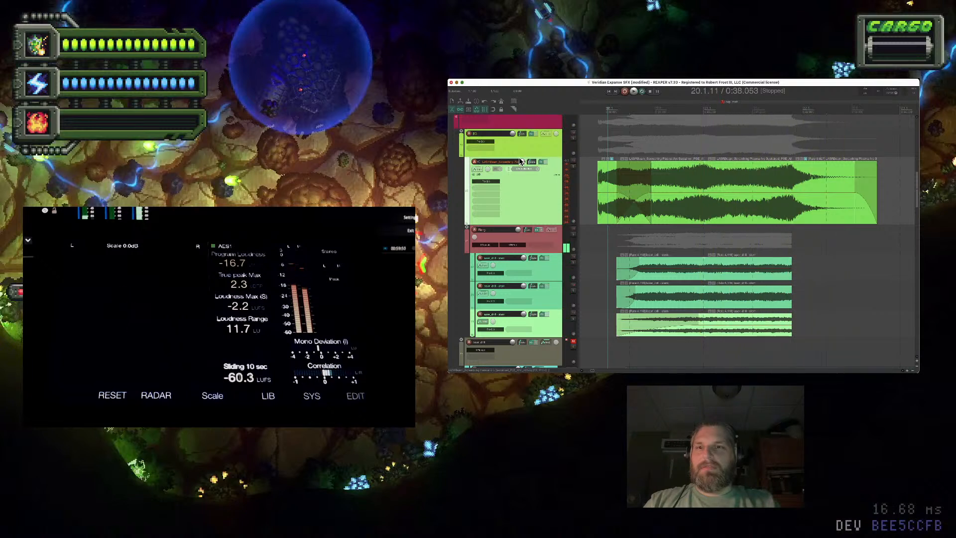
# Lower the strong midrange boost in the parent folder's Pro-Q 3 to nearly flat and audition it before closing the plug-in
pyautogui.click(482, 144)
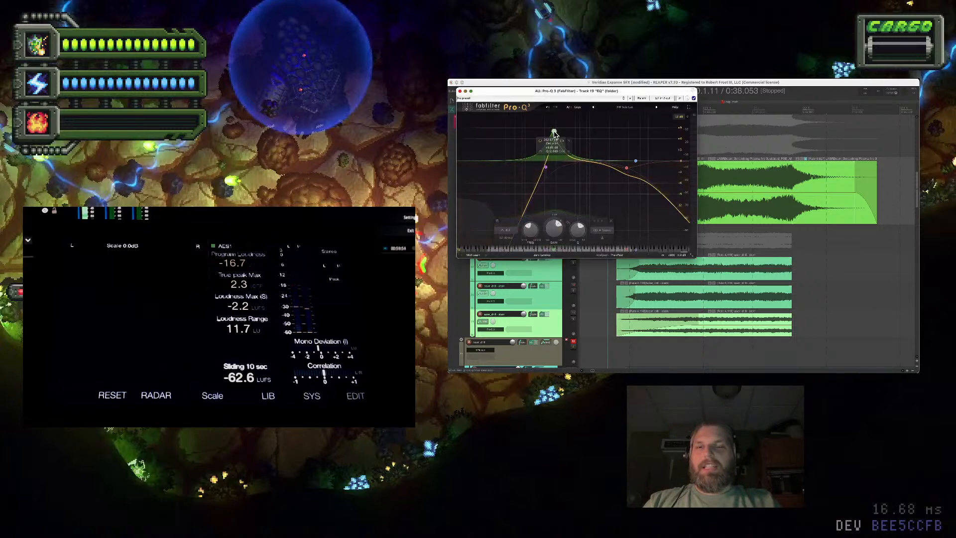
pyautogui.moveTo(554, 133); pyautogui.dragTo(554, 158)
pyautogui.press('space')
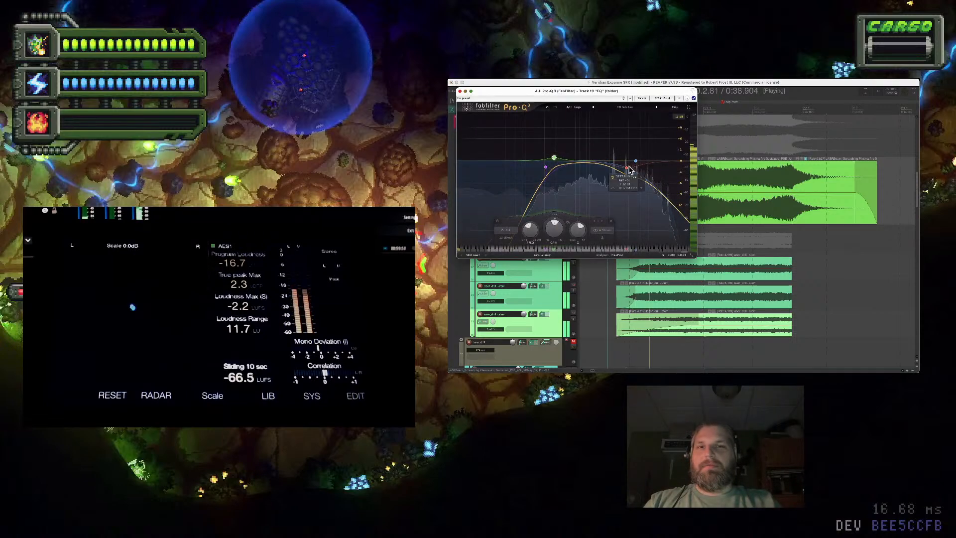
pyautogui.click(458, 92)
pyautogui.press('space')
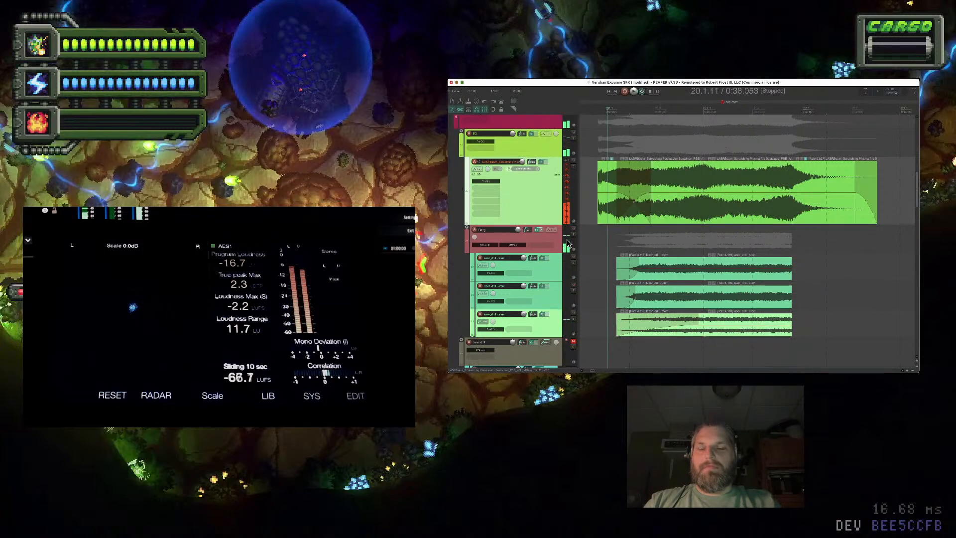
# Set the time selection to the sustained loop section and play it while checking MTremolo and MBitFun on the three clips' folder
pyautogui.click(739, 277)
pyautogui.click(730, 198)
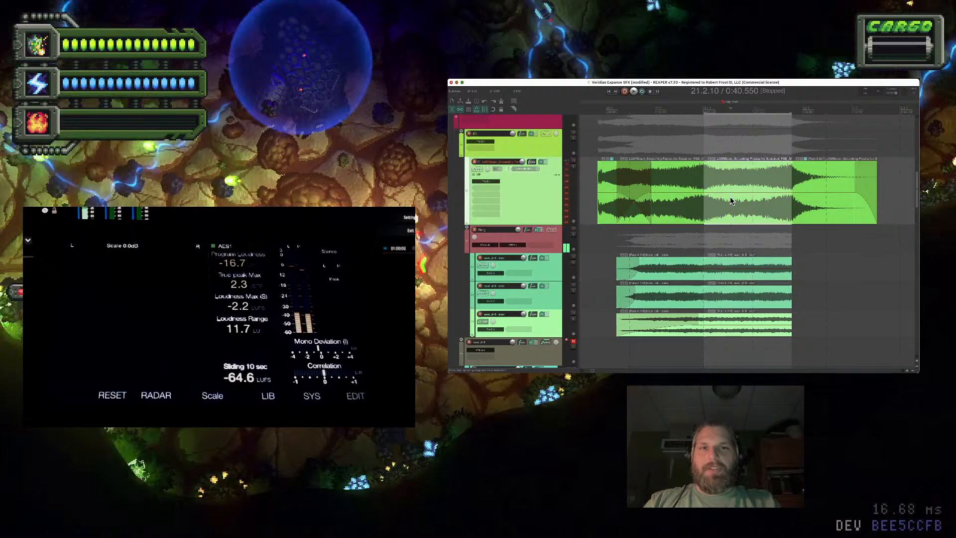
pyautogui.click(539, 231)
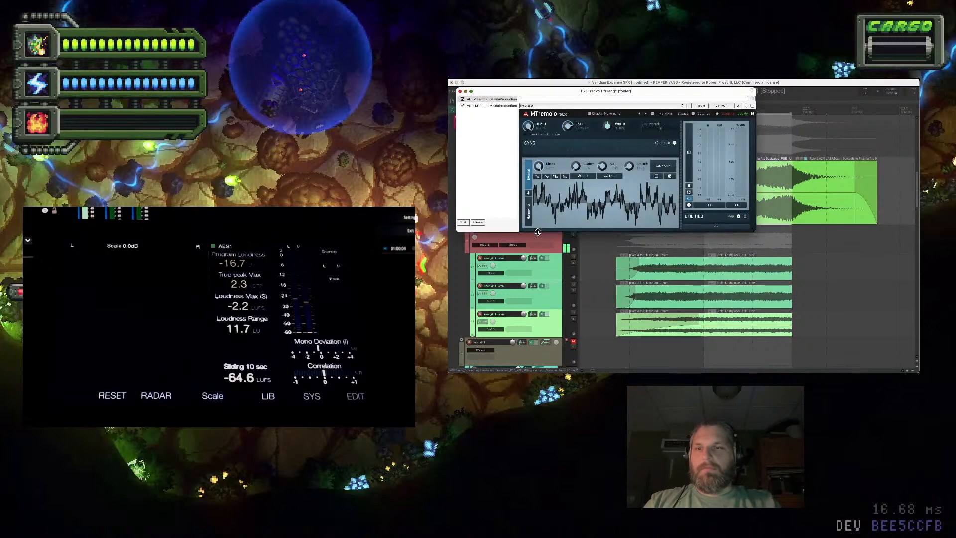
pyautogui.press('space')
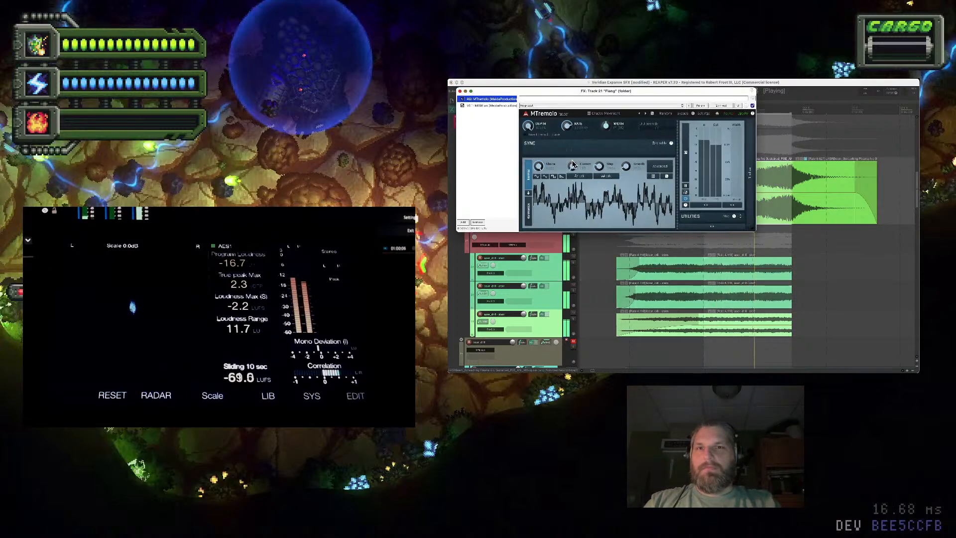
pyautogui.click(490, 105)
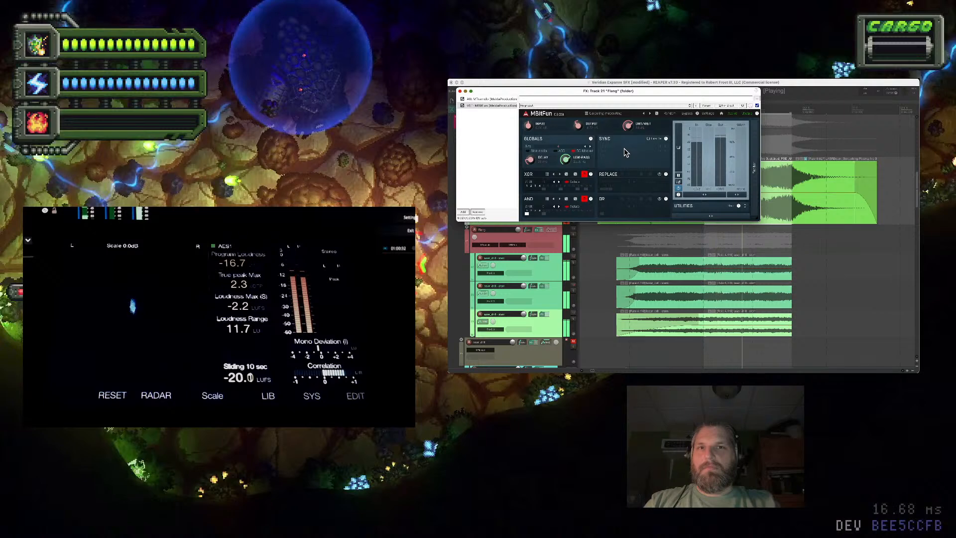
pyautogui.click(459, 92)
pyautogui.press('space')
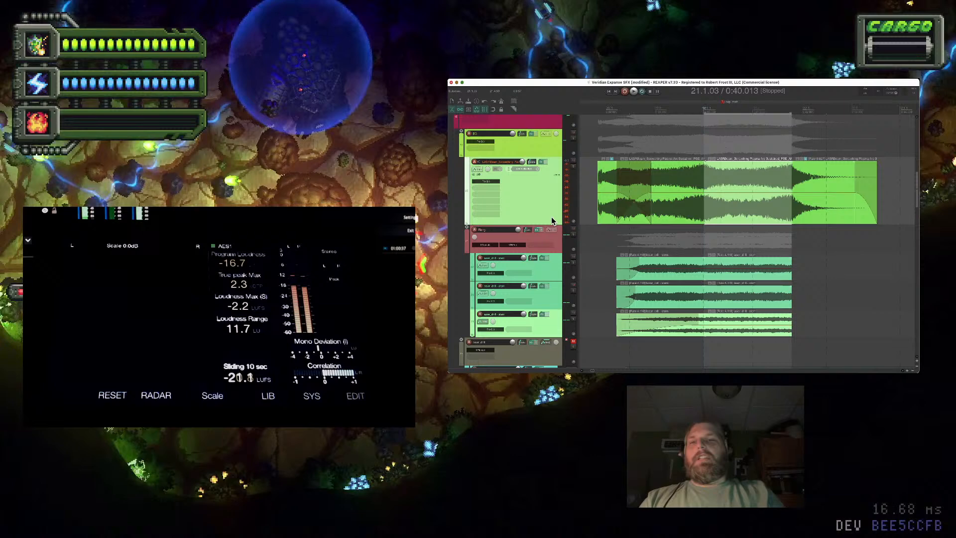
# Open the Media Explorer and audition several deep rumble sounds, including Dream Rumble Deep Hollow and Cave Rumble Constant Deep
pyautogui.click(548, 235)
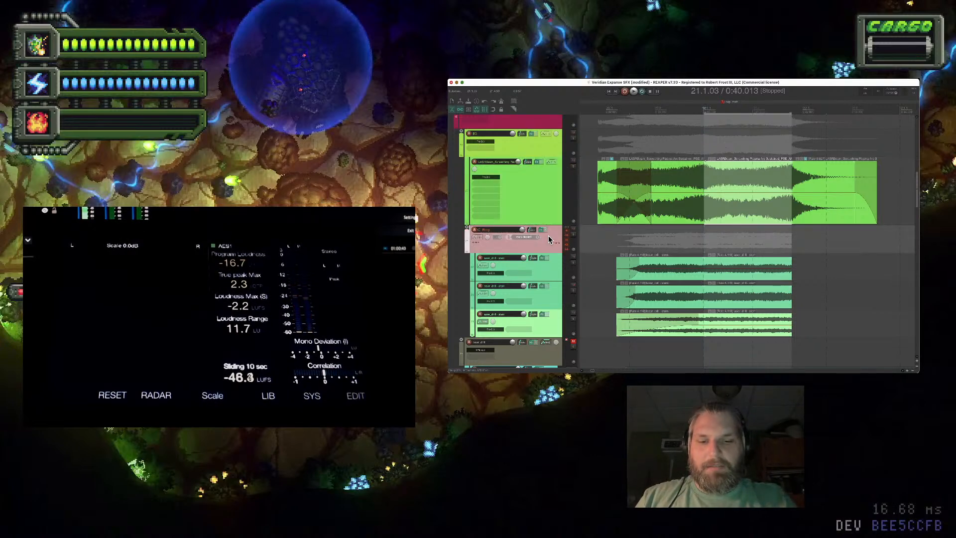
pyautogui.press('super+alt+x')
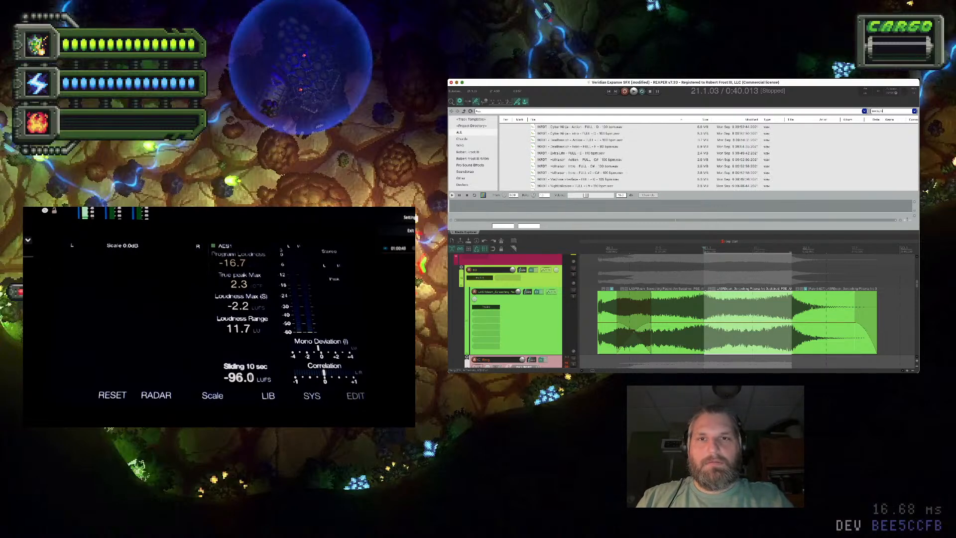
pyautogui.click(621, 134)
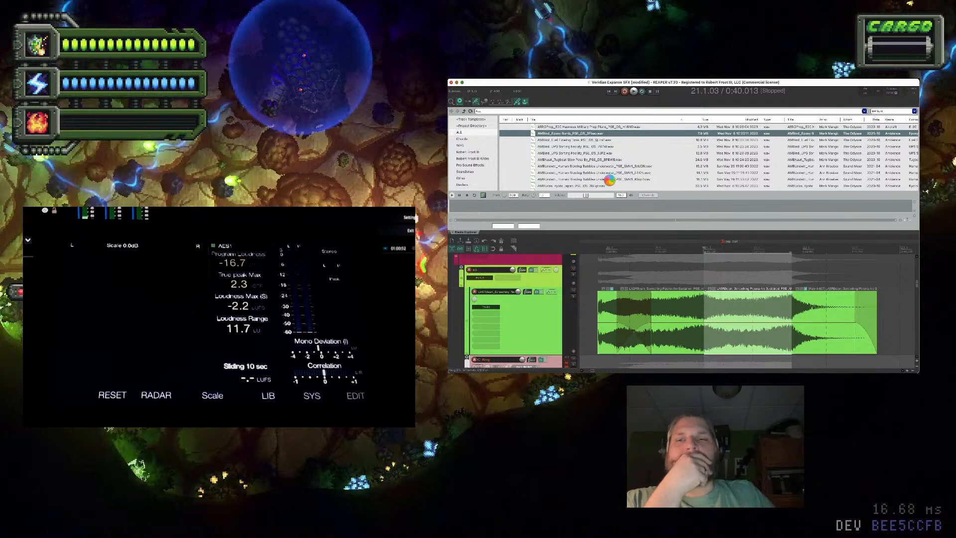
pyautogui.scroll(-5, 609, 180)
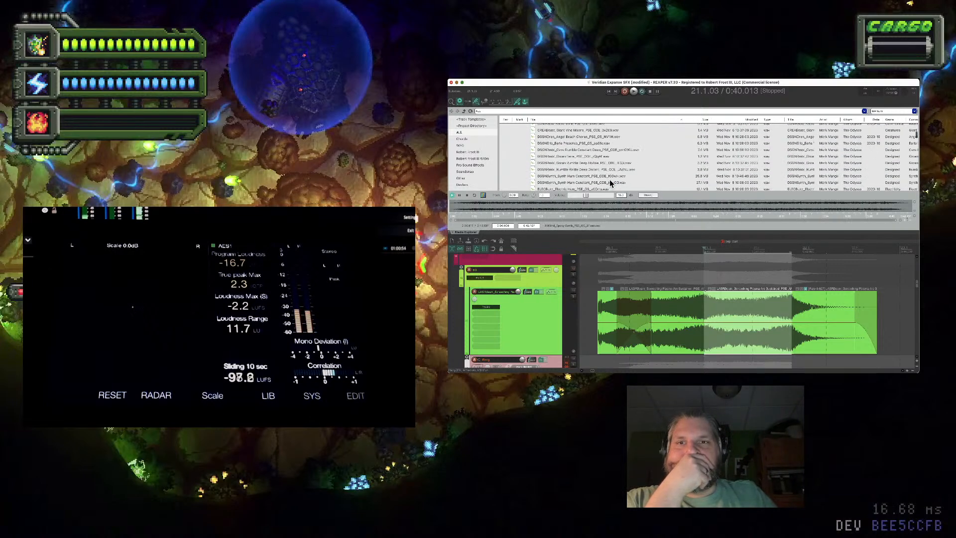
pyautogui.click(610, 157)
pyautogui.click(609, 164)
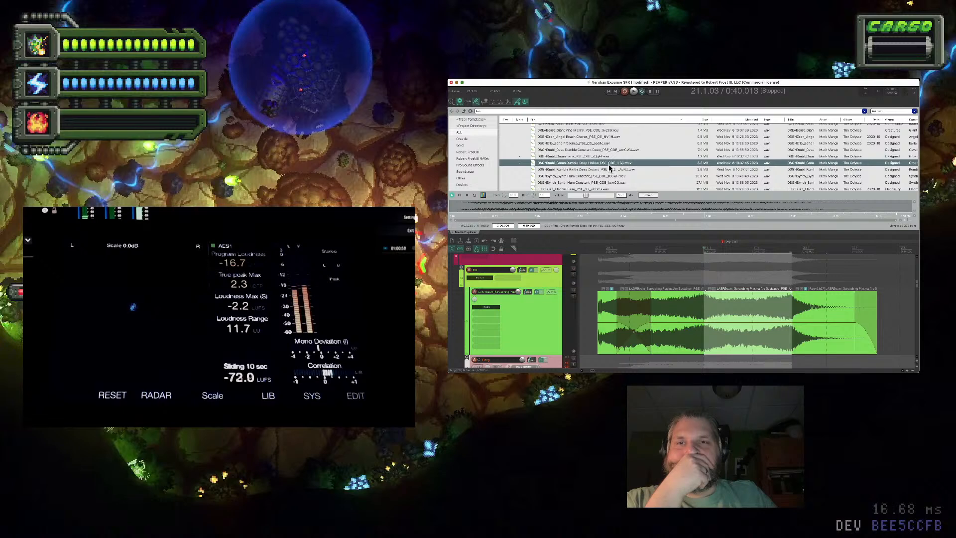
pyautogui.click(617, 170)
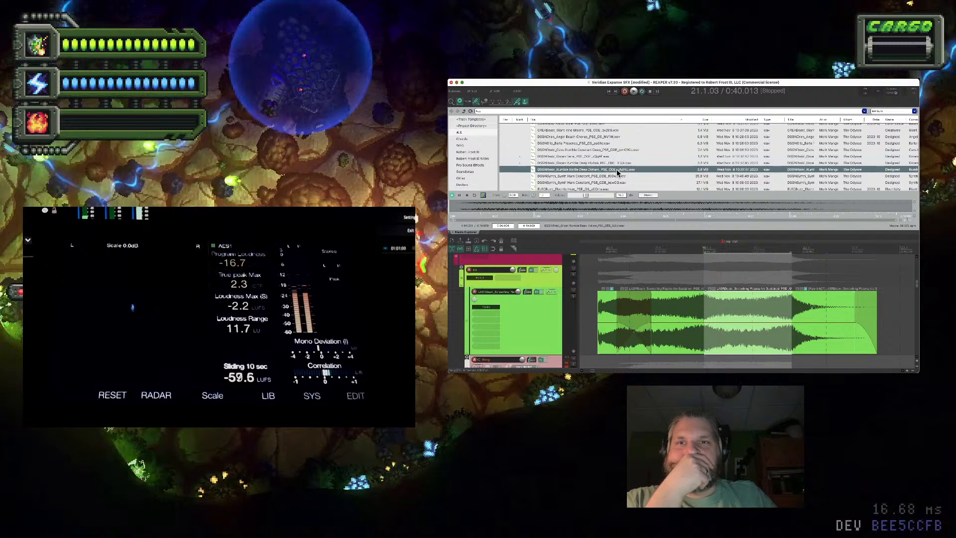
pyautogui.scroll(-3, 617, 172)
pyautogui.click(612, 130)
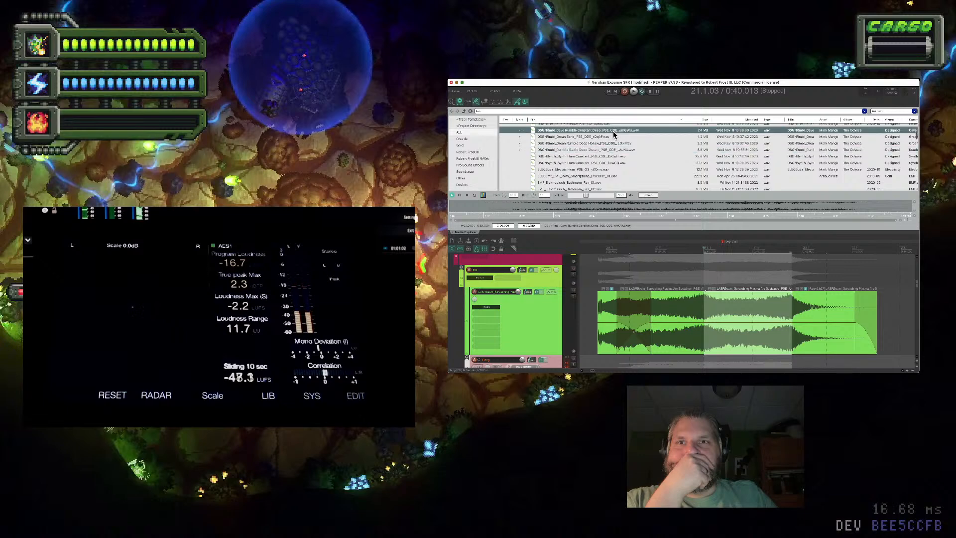
# Insert a new track above the beam's parent folder and place the Cave Rumble Constant Deep file near the beam's start
pyautogui.scroll(3, 616, 143)
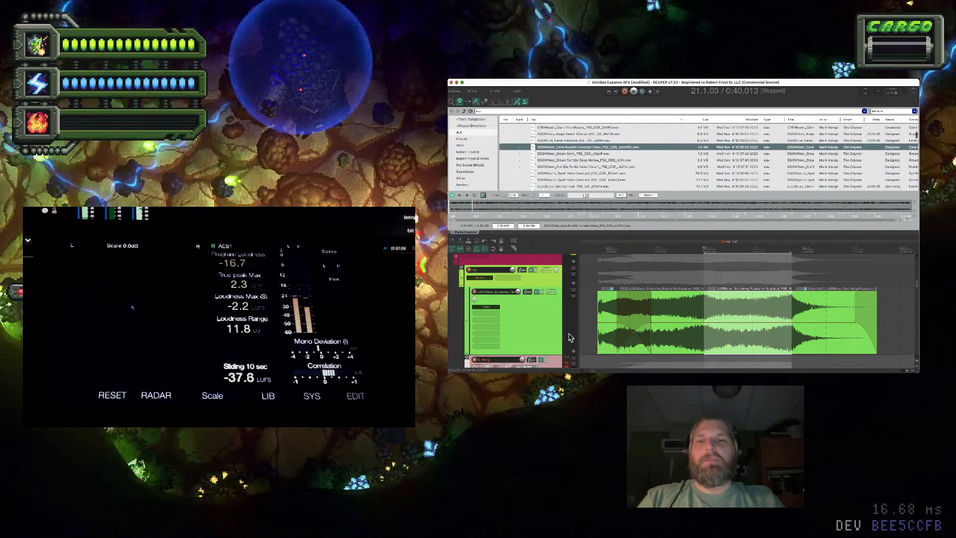
pyautogui.scroll(-3, 537, 327)
pyautogui.scroll(2, 537, 327)
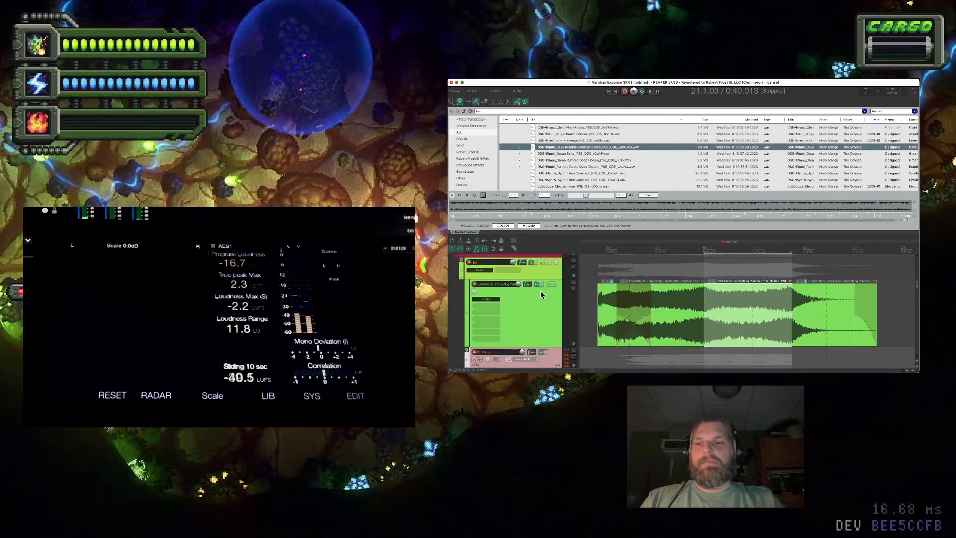
pyautogui.scroll(2, 551, 273)
pyautogui.scroll(-1, 552, 272)
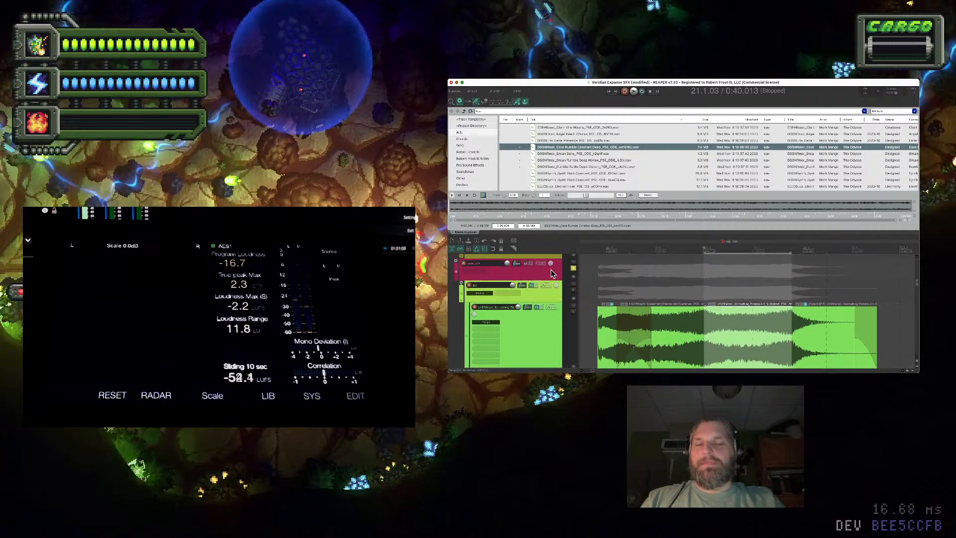
pyautogui.click(552, 273)
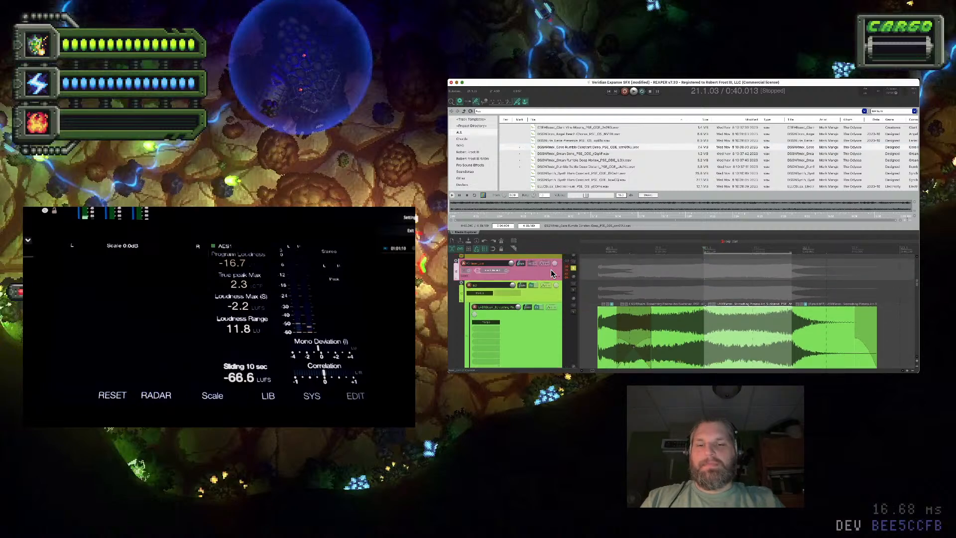
pyautogui.press('super+t')
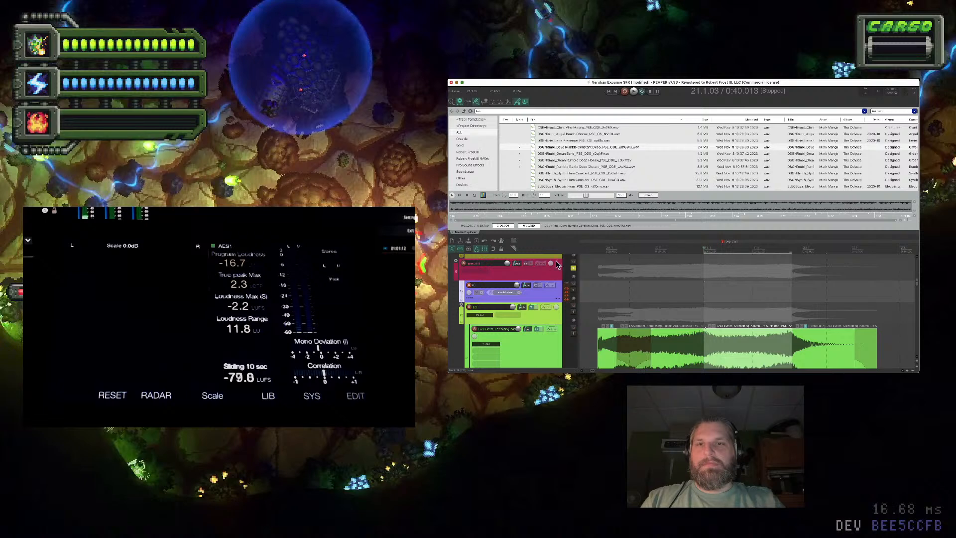
pyautogui.moveTo(589, 147); pyautogui.dragTo(661, 298)
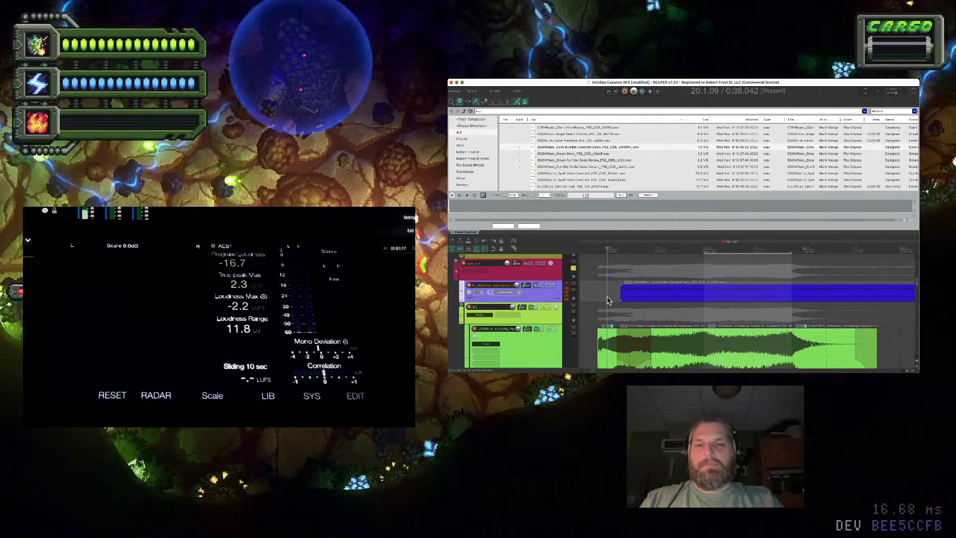
# Split the rumble clip at the loop section's end, delete the remainder, and shift the clip slightly past the loop's end
pyautogui.click(794, 297)
pyautogui.press('s')
pyautogui.press('Delete')
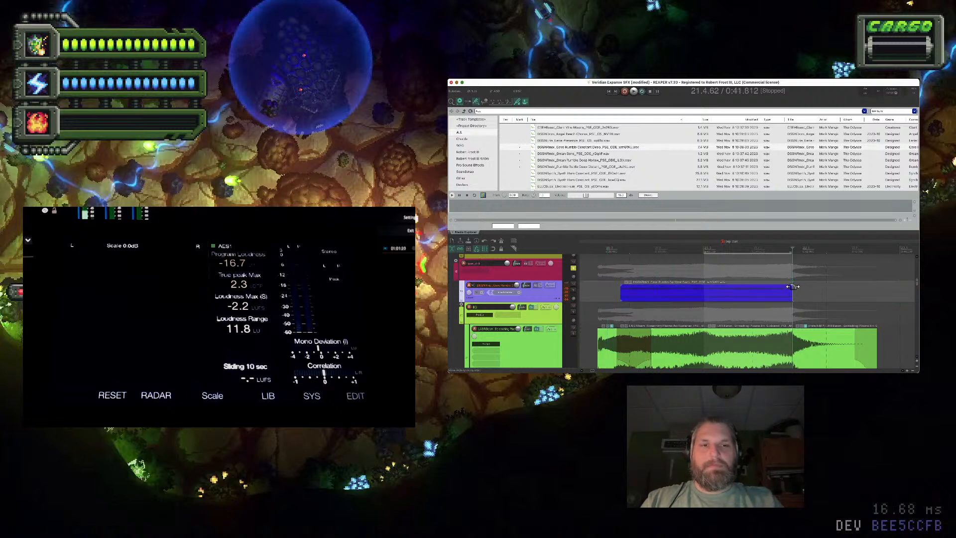
pyautogui.moveTo(791, 293); pyautogui.dragTo(799, 298)
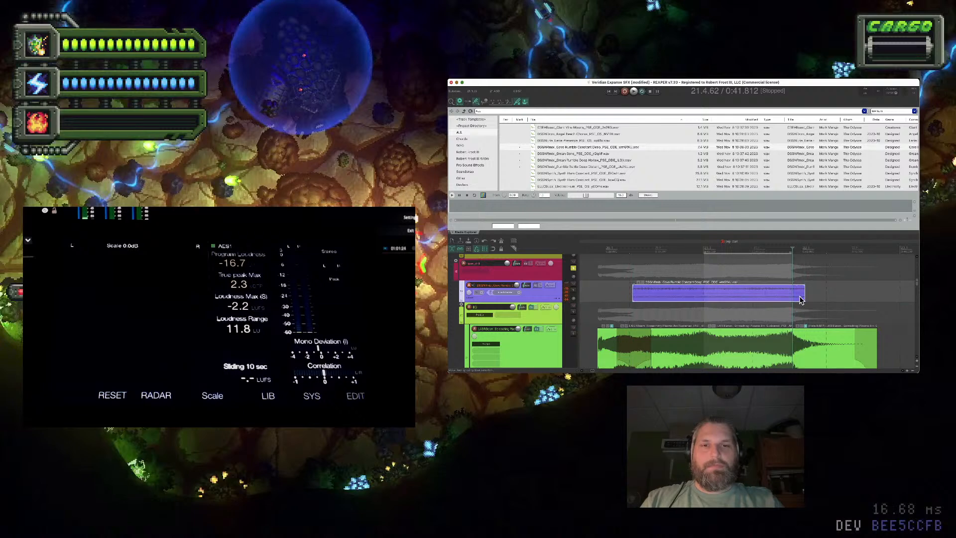
# Split the rumble clip at the loop section's end and start, and delete the part before the loop
pyautogui.scroll(3, 787, 299)
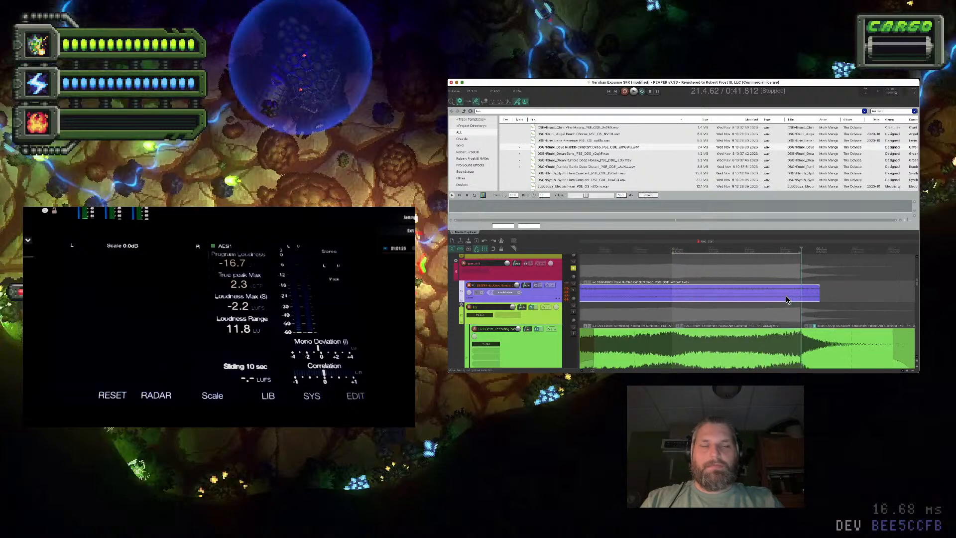
pyautogui.moveTo(761, 297)
pyautogui.mouseDown()
pyautogui.moveTo(739, 297)
pyautogui.moveTo(753, 297)
pyautogui.mouseUp()
pyautogui.press('s')
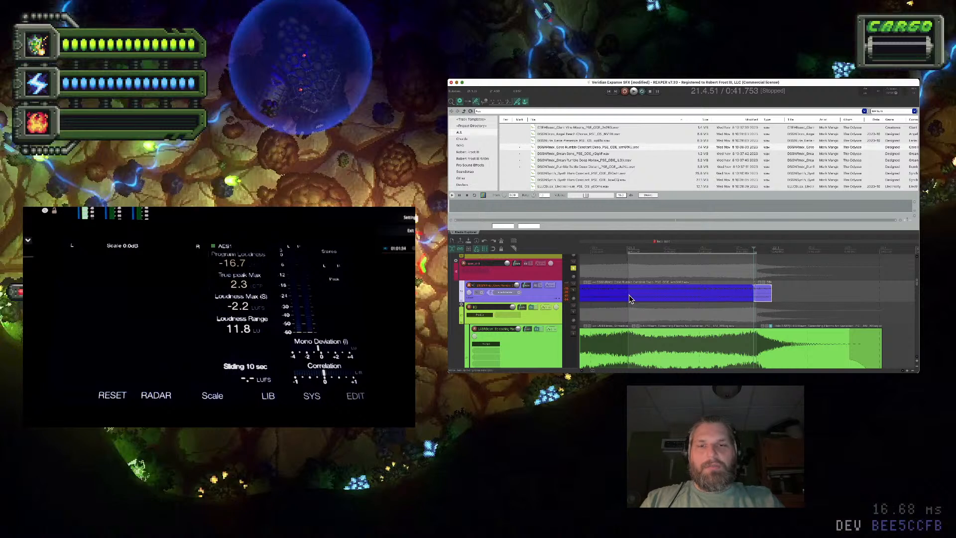
pyautogui.press('s')
pyautogui.click(608, 299)
pyautogui.press('Delete')
# Move the rumble's leftover tail piece to the loop's start, overlapping the main clip as a crossfade, and fine-tune the overlap
pyautogui.click(766, 300)
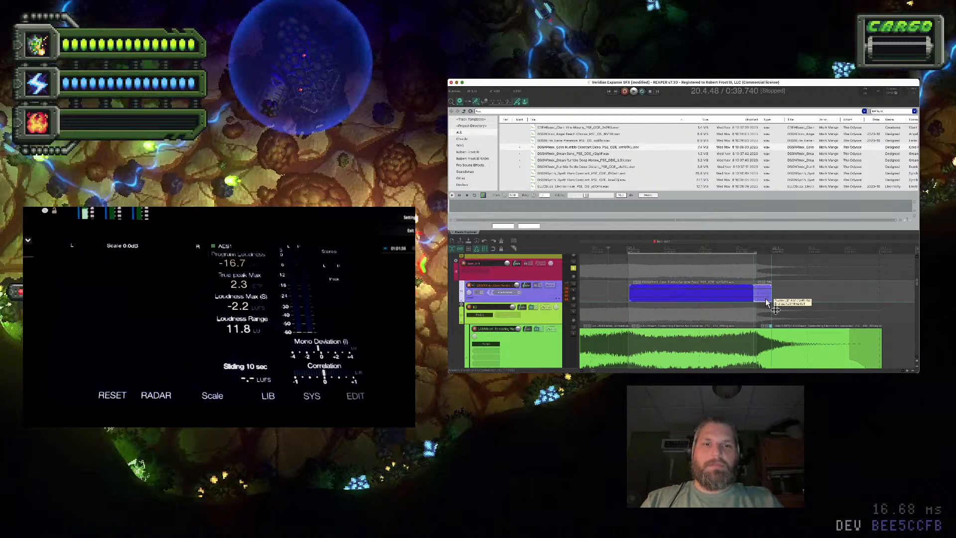
pyautogui.moveTo(766, 300); pyautogui.dragTo(628, 297)
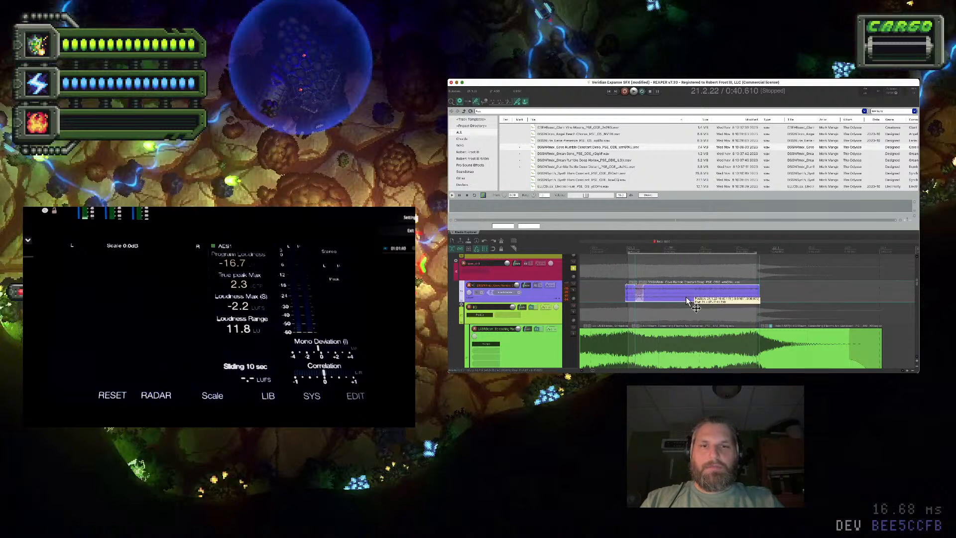
pyautogui.scroll(3, 684, 300)
pyautogui.scroll(-4, 686, 300)
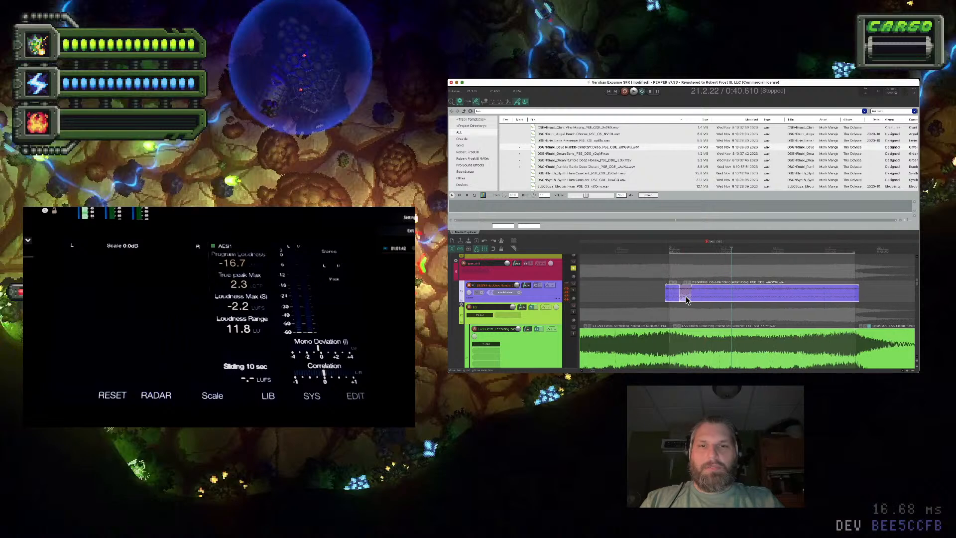
pyautogui.moveTo(686, 301)
pyautogui.mouseDown()
pyautogui.moveTo(695, 300)
pyautogui.moveTo(681, 292)
pyautogui.mouseUp()
pyautogui.scroll(-4, 681, 293)
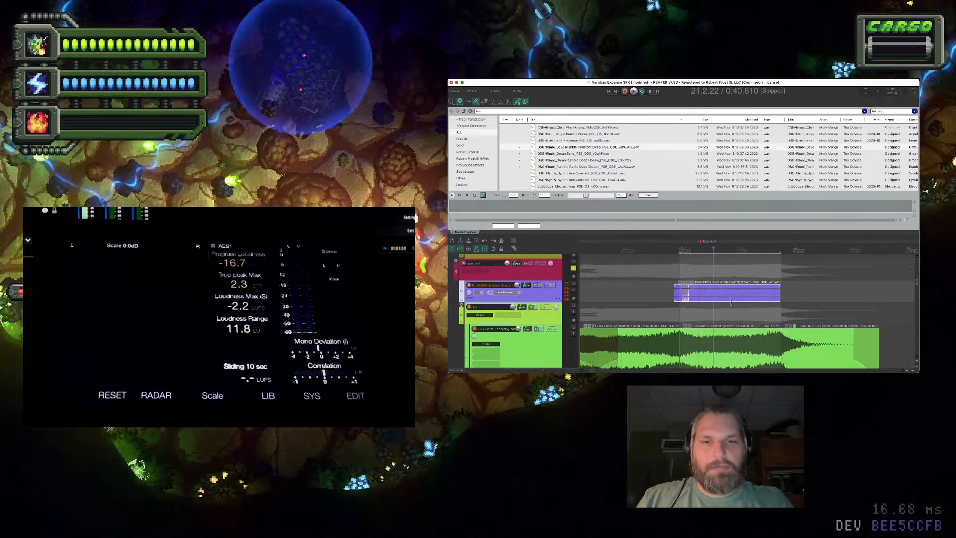
# Remove the overlapping tail piece from the rumble track and align the remaining rumble clip's start precisely with the loop section's start
pyautogui.click(681, 298)
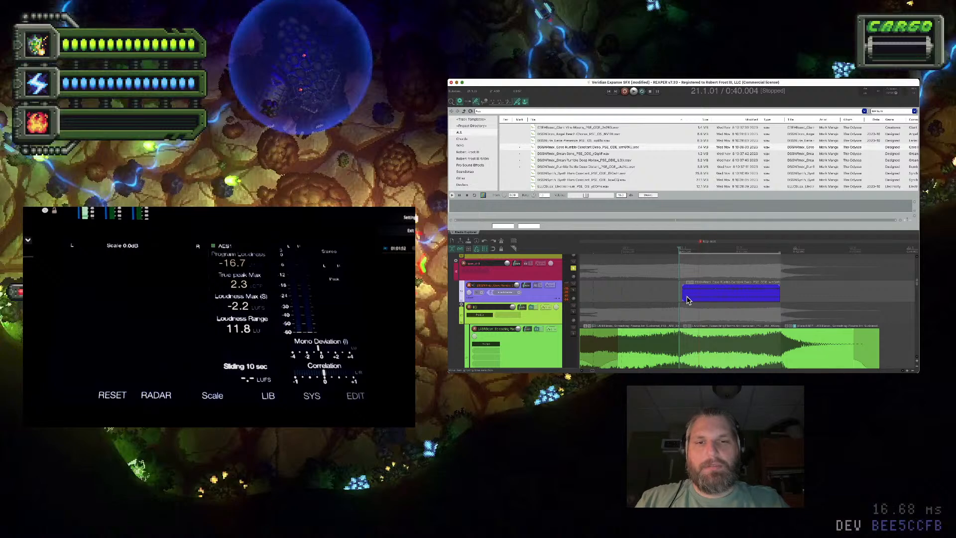
pyautogui.scroll(2, 686, 296)
pyautogui.moveTo(685, 296); pyautogui.dragTo(667, 292)
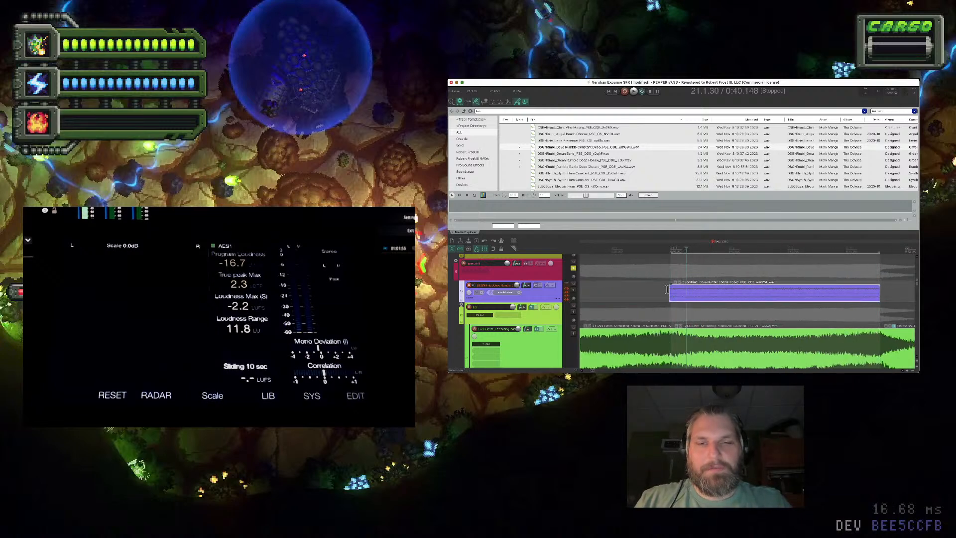
pyautogui.click(666, 290)
pyautogui.scroll(3, 666, 289)
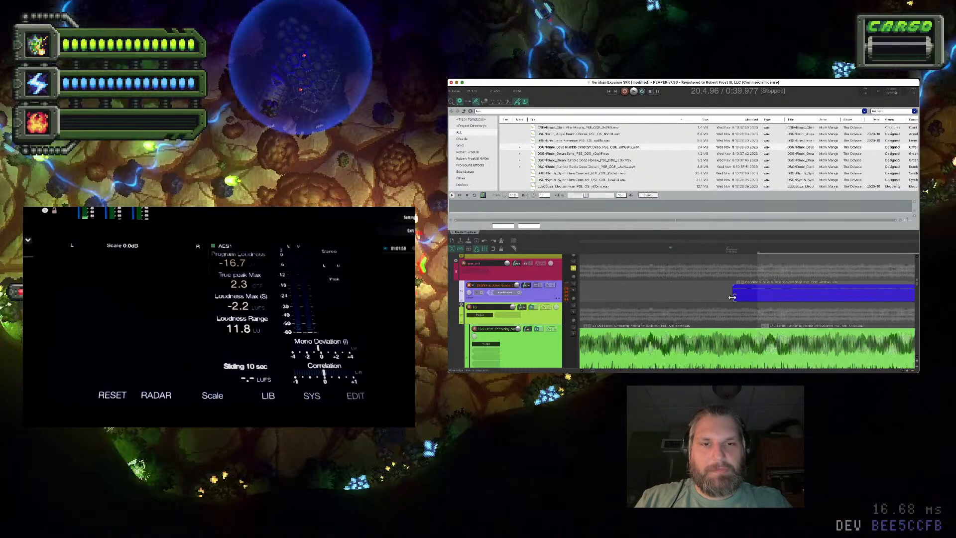
pyautogui.moveTo(732, 297); pyautogui.dragTo(757, 293)
pyautogui.click(755, 296)
pyautogui.scroll(3, 755, 293)
pyautogui.scroll(3, 775, 298)
pyautogui.click(757, 292)
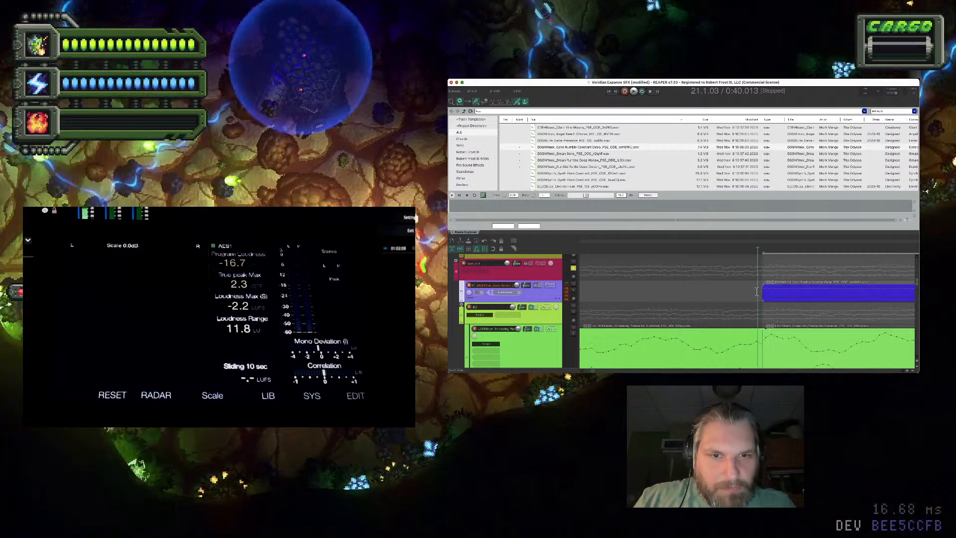
# Extend the rumble clip's end to match the loop section's end
pyautogui.scroll(-3, 756, 291)
pyautogui.click(792, 298)
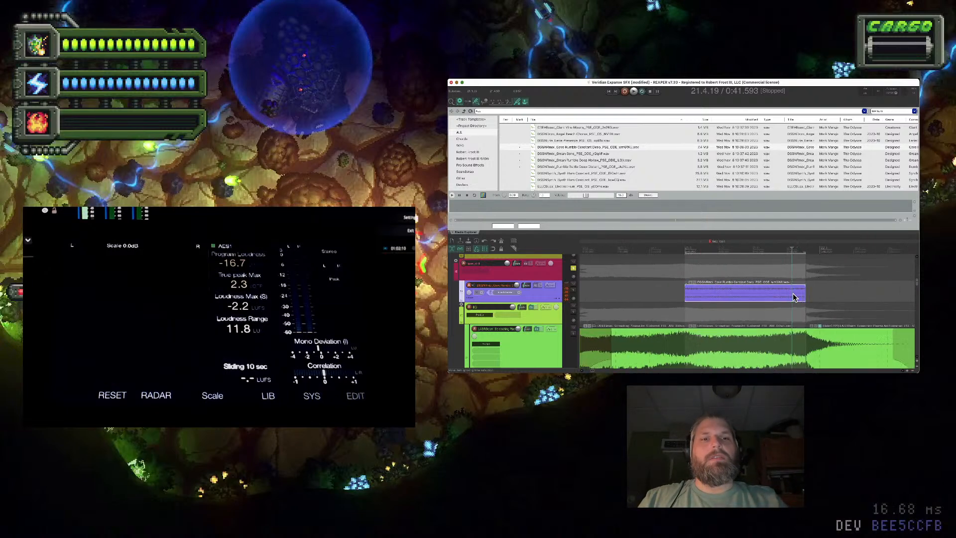
pyautogui.scroll(5, 794, 297)
pyautogui.click(715, 293)
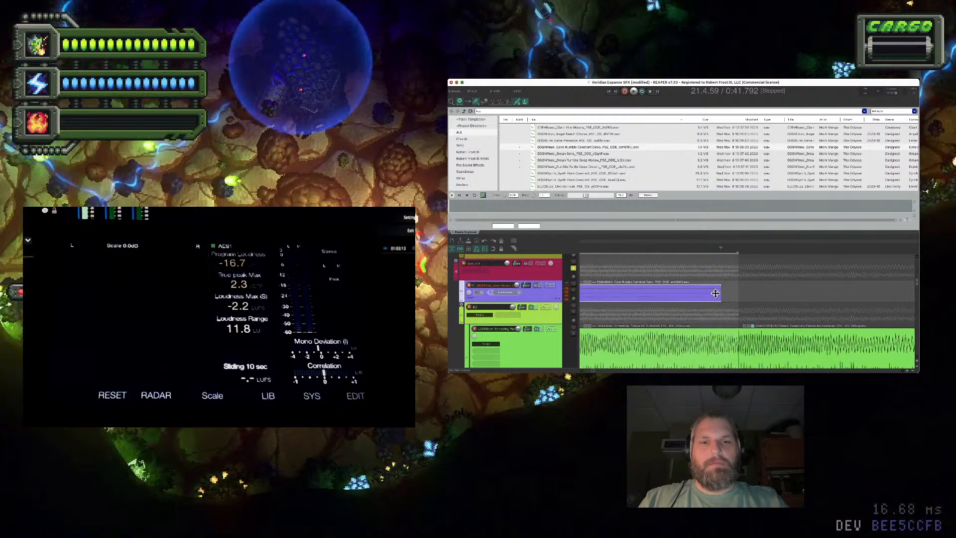
pyautogui.moveTo(719, 294); pyautogui.dragTo(745, 298)
pyautogui.scroll(4, 742, 294)
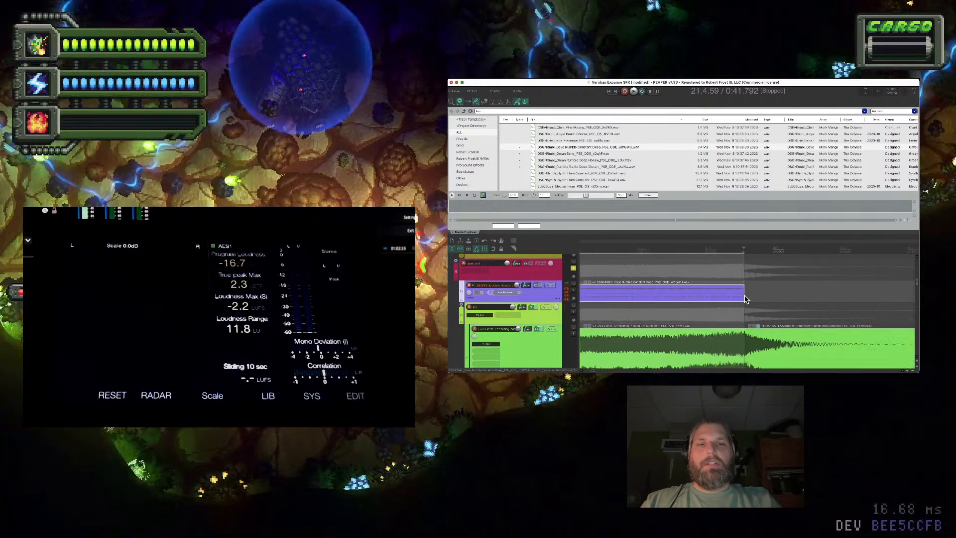
# Split the rumble clip shortly before the loop's end and move the tail piece to the loop's start, overlapping the main clip
pyautogui.scroll(-1, 737, 299)
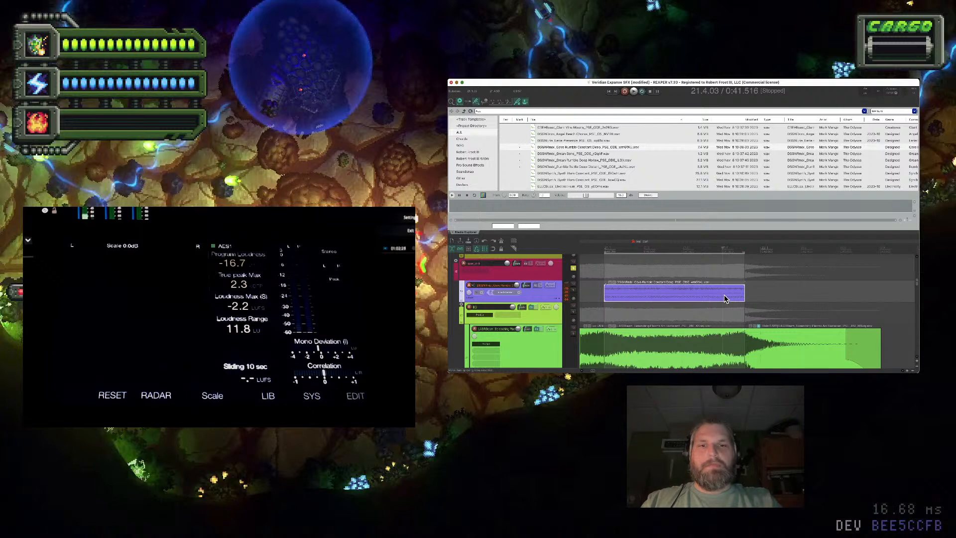
pyautogui.press('s')
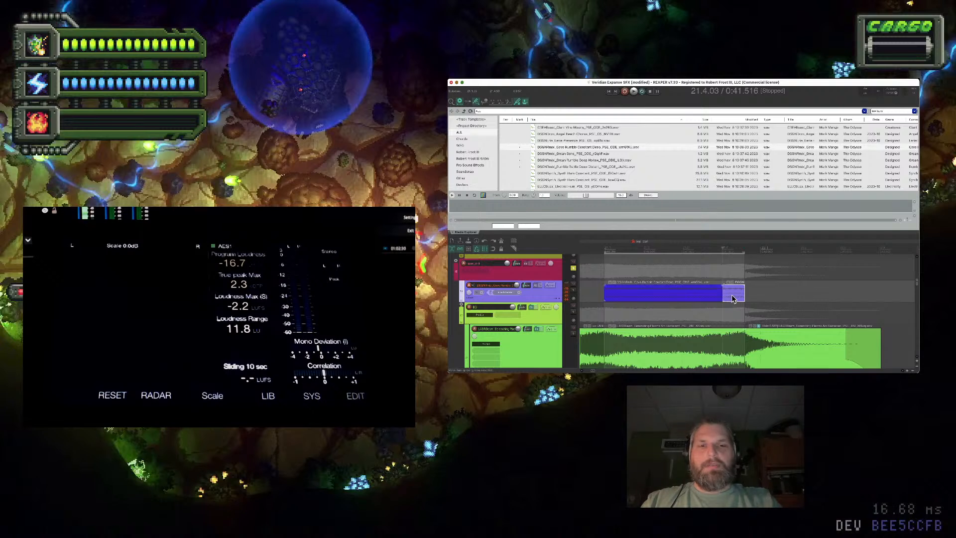
pyautogui.moveTo(732, 297); pyautogui.dragTo(614, 297)
pyautogui.click(610, 297)
pyautogui.scroll(5, 614, 298)
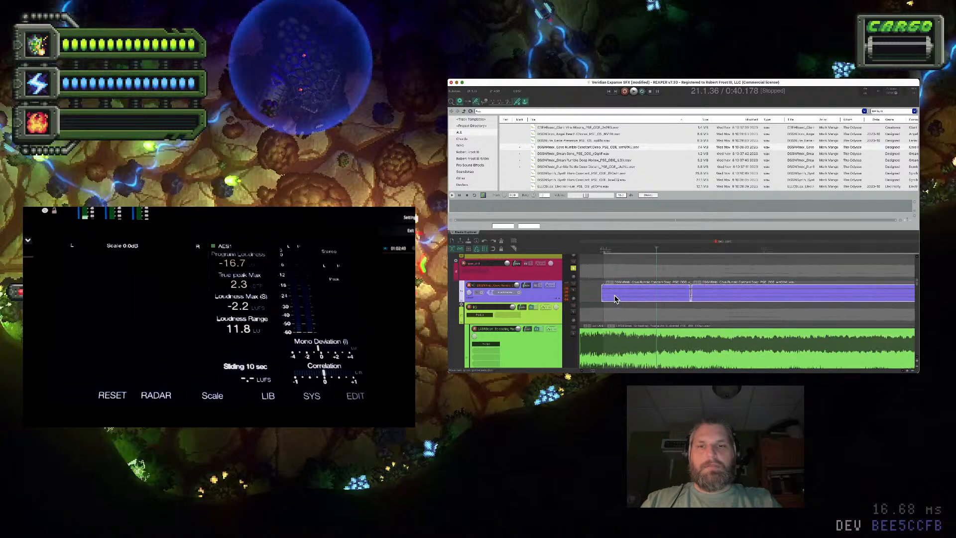
pyautogui.scroll(4, 588, 294)
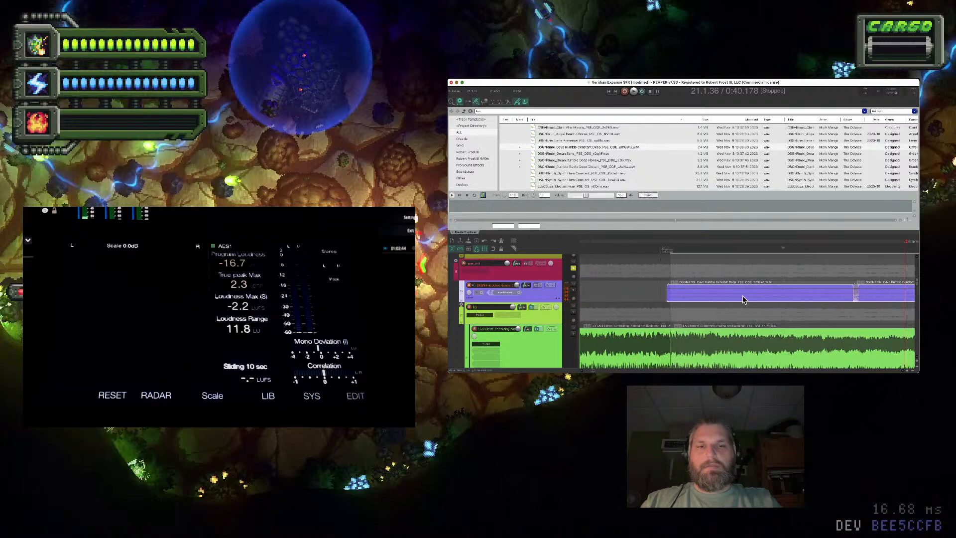
pyautogui.moveTo(743, 299); pyautogui.dragTo(754, 300)
pyautogui.scroll(-4, 689, 294)
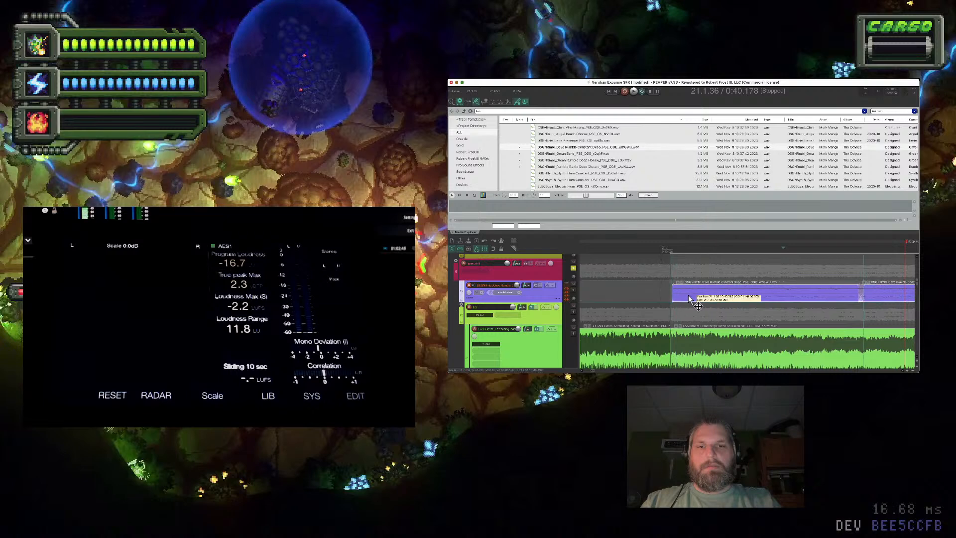
pyautogui.scroll(-3, 691, 295)
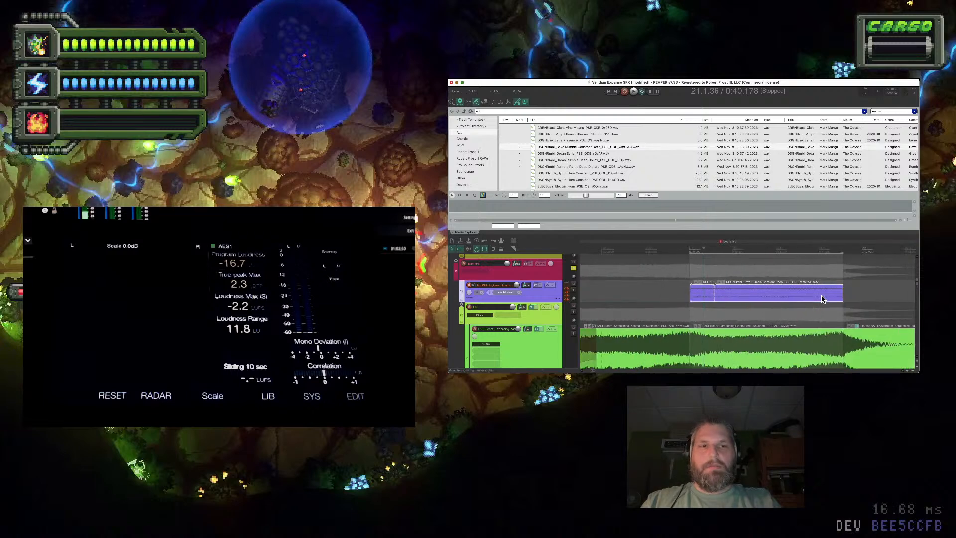
# Dismiss the incoming message notification and turn on the Do Not Disturb focus mode
pyautogui.hscroll(5, 834, 293)
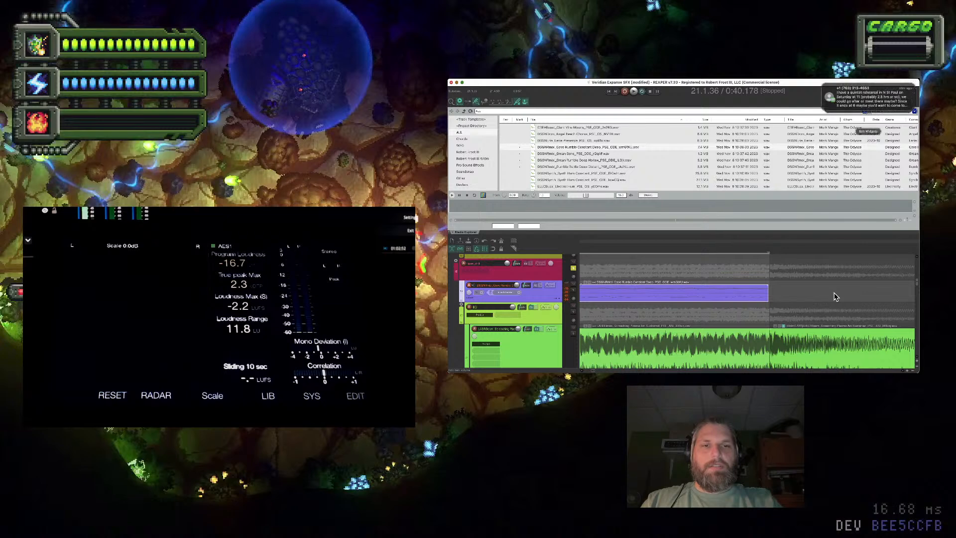
pyautogui.hscroll(2, 789, 292)
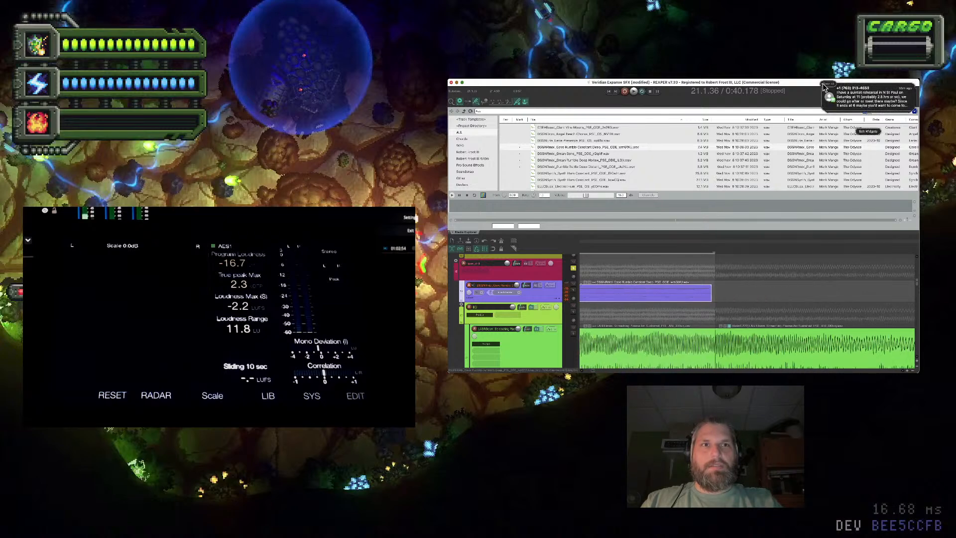
pyautogui.click(824, 85)
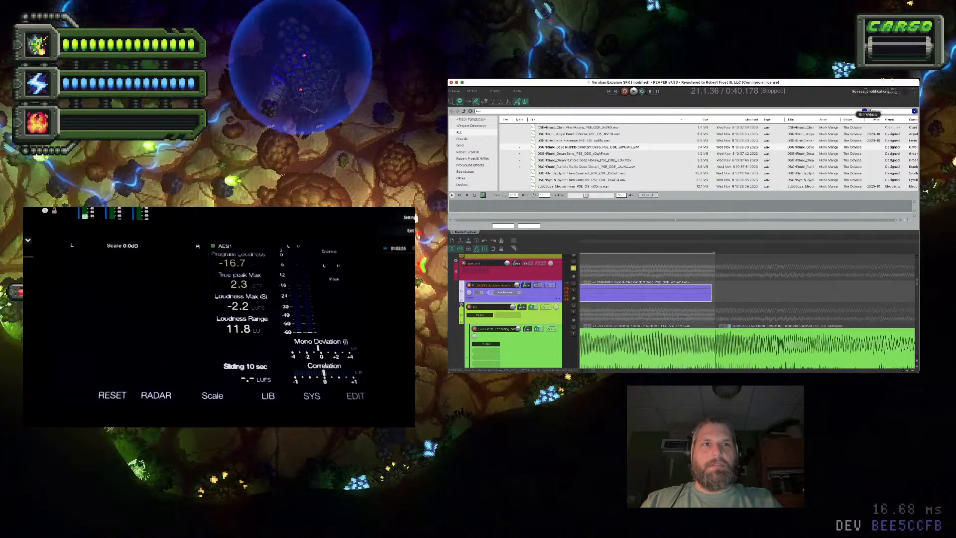
pyautogui.click(879, 78)
pyautogui.click(890, 127)
pyautogui.click(876, 99)
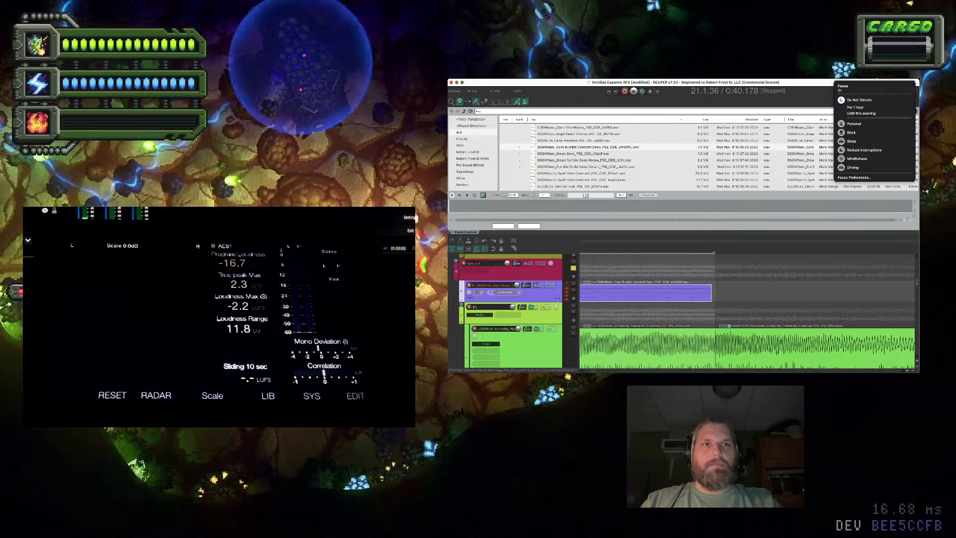
pyautogui.press('Escape')
# Nudge the main rumble clip so its end lines up exactly with the loop section's end
pyautogui.click(695, 298)
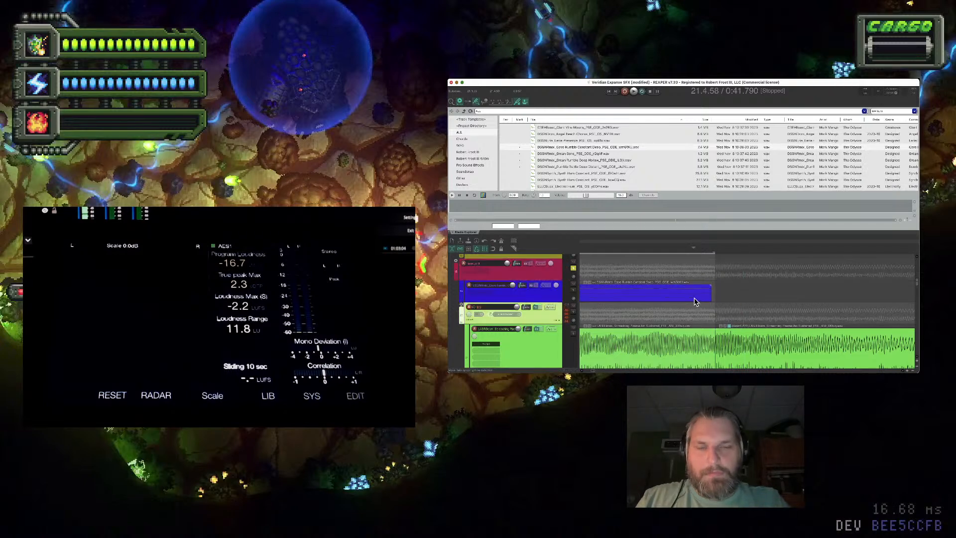
pyautogui.moveTo(694, 298); pyautogui.dragTo(698, 297)
pyautogui.scroll(5, 698, 297)
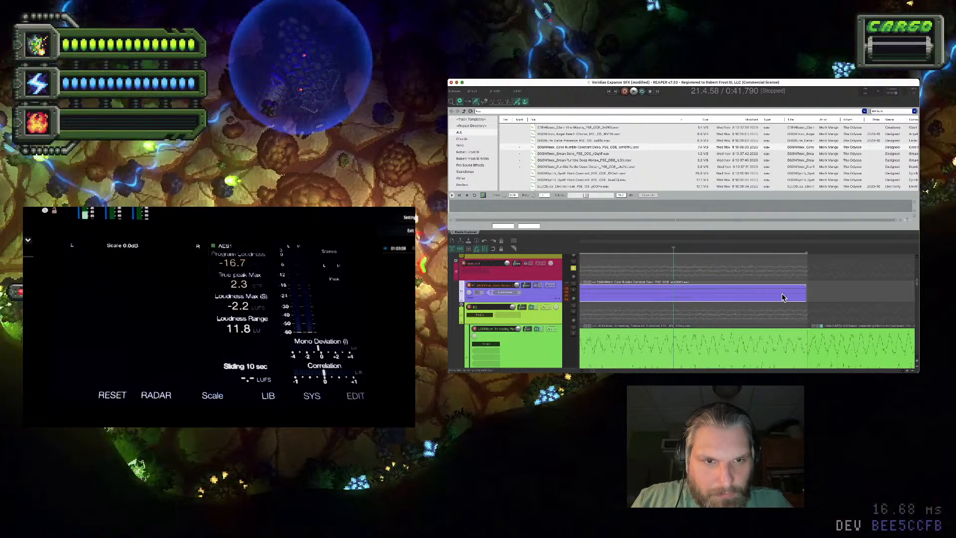
pyautogui.moveTo(782, 297); pyautogui.dragTo(826, 302)
pyautogui.scroll(2, 804, 292)
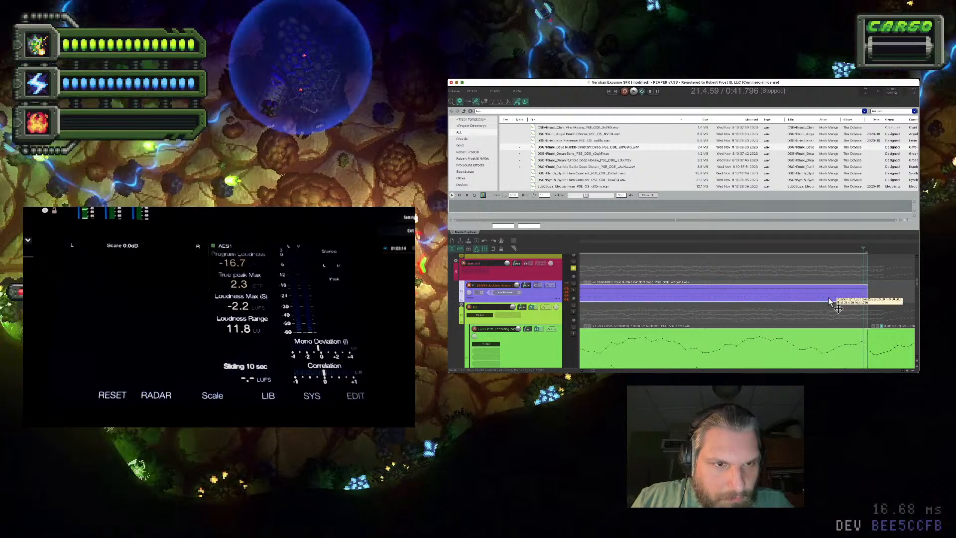
pyautogui.moveTo(829, 301); pyautogui.dragTo(827, 299)
pyautogui.scroll(-2, 796, 300)
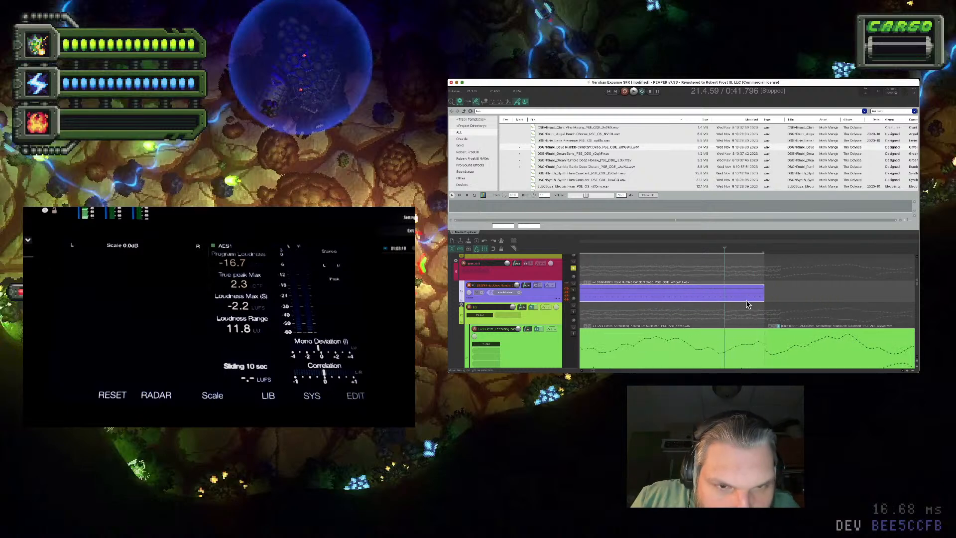
pyautogui.moveTo(747, 298); pyautogui.dragTo(749, 301)
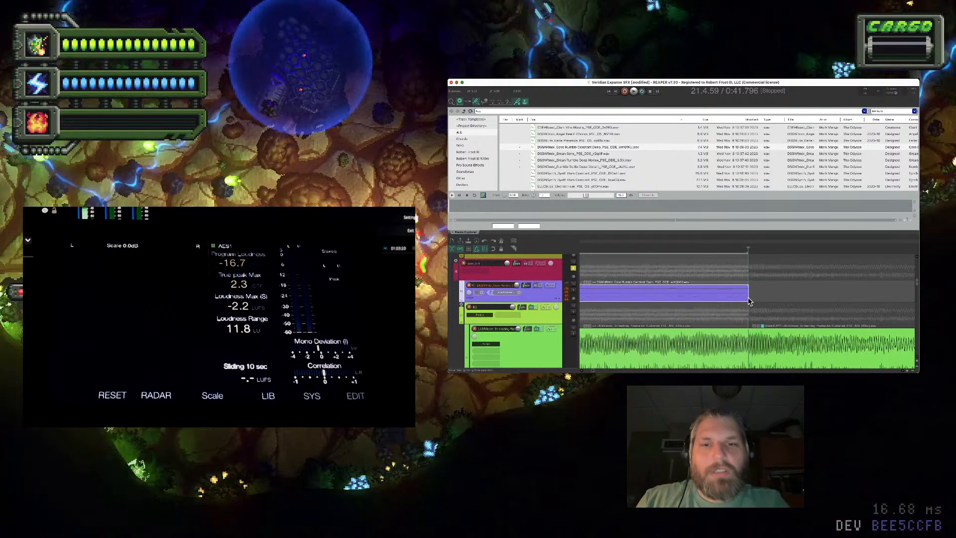
# Trim the start of the short rumble piece to the loop section's start and audition the loop
pyautogui.scroll(-4, 748, 300)
pyautogui.hscroll(2, 750, 301)
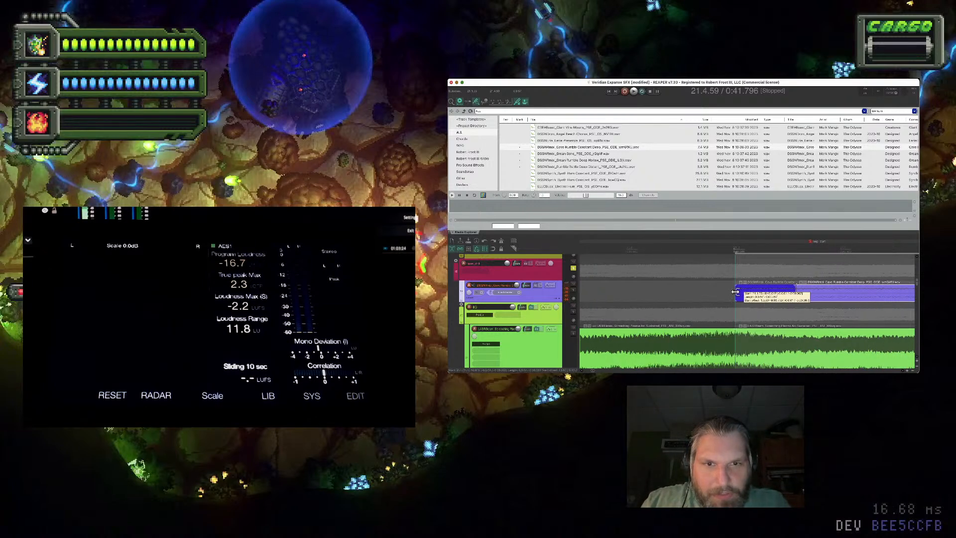
pyautogui.scroll(3, 736, 292)
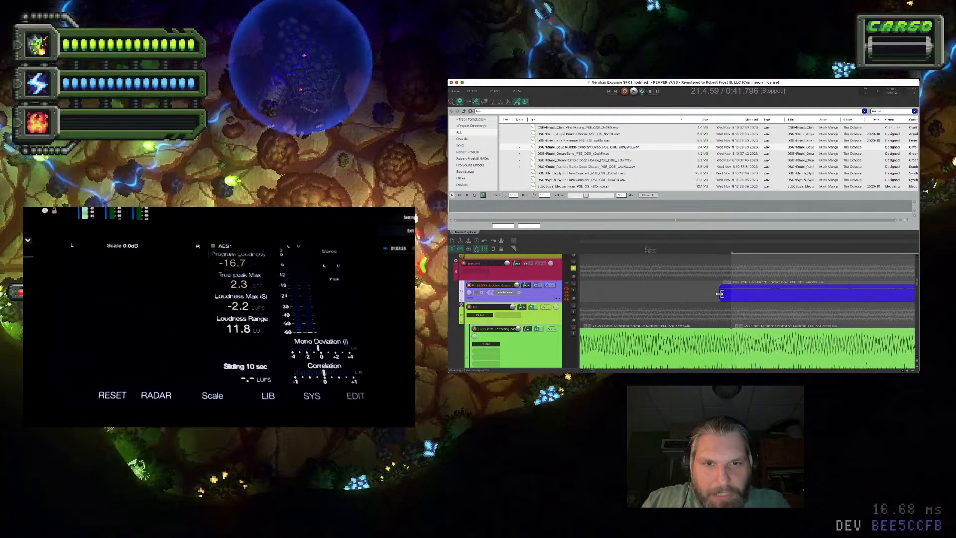
pyautogui.moveTo(719, 294); pyautogui.dragTo(730, 294)
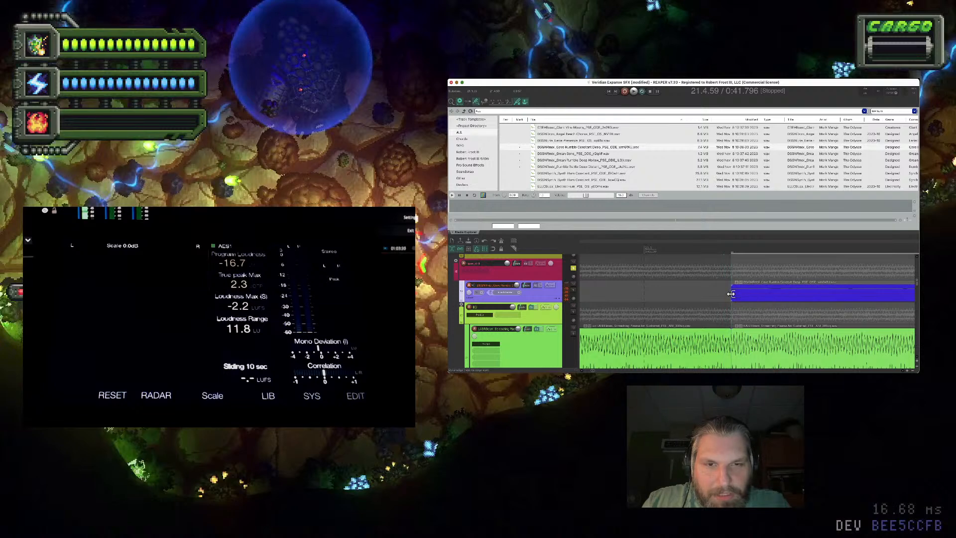
pyautogui.scroll(-6, 730, 294)
pyautogui.press('space')
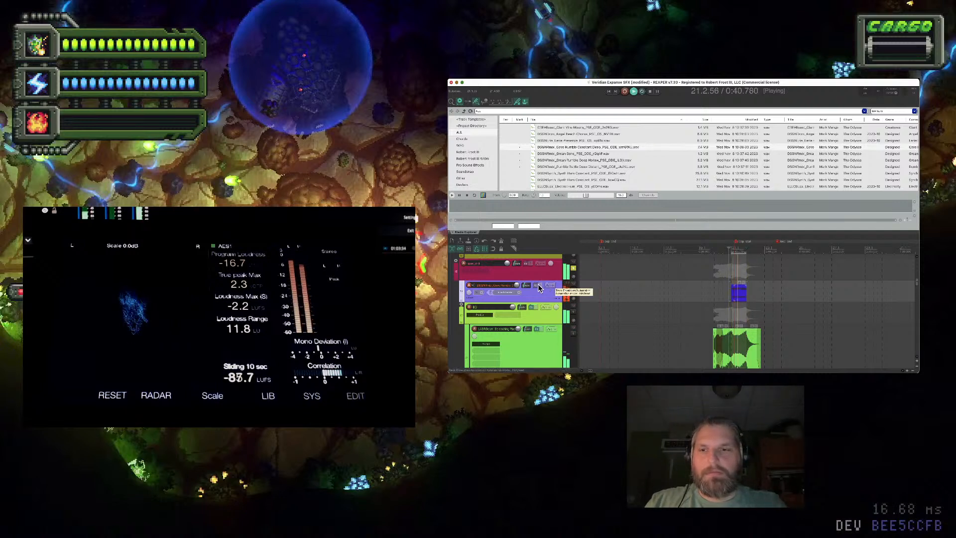
pyautogui.press('space')
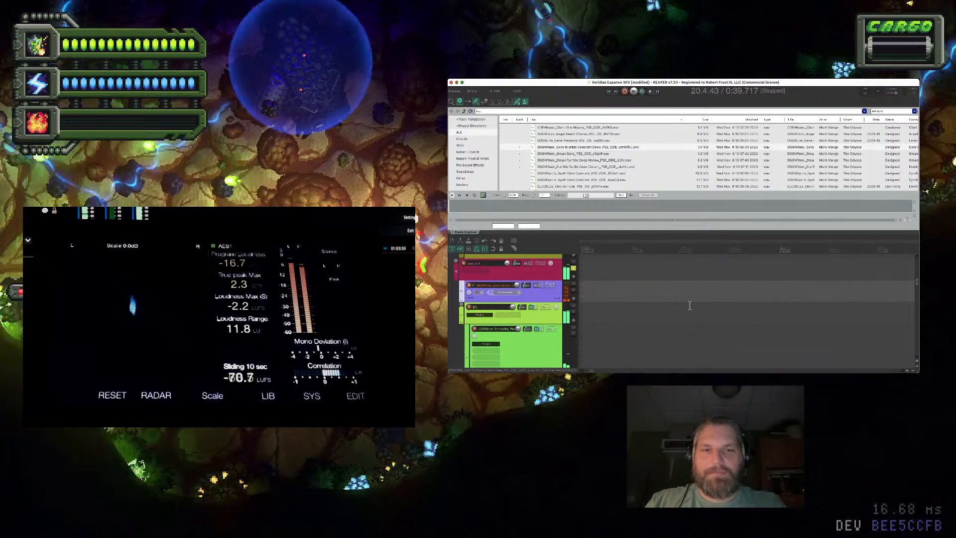
# Delete the short rumble piece at the loop's start, keeping only the main rumble clip
pyautogui.scroll(6, 689, 305)
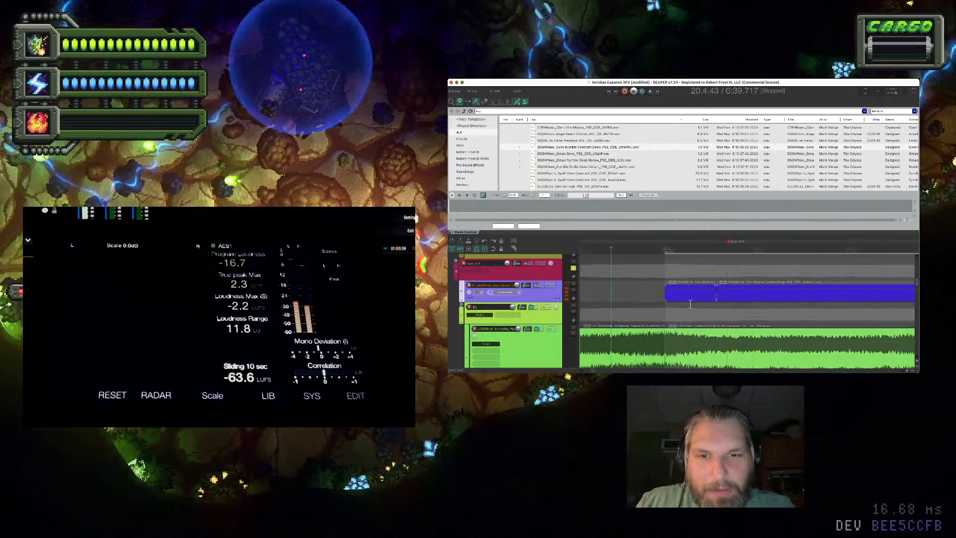
pyautogui.scroll(3, 689, 302)
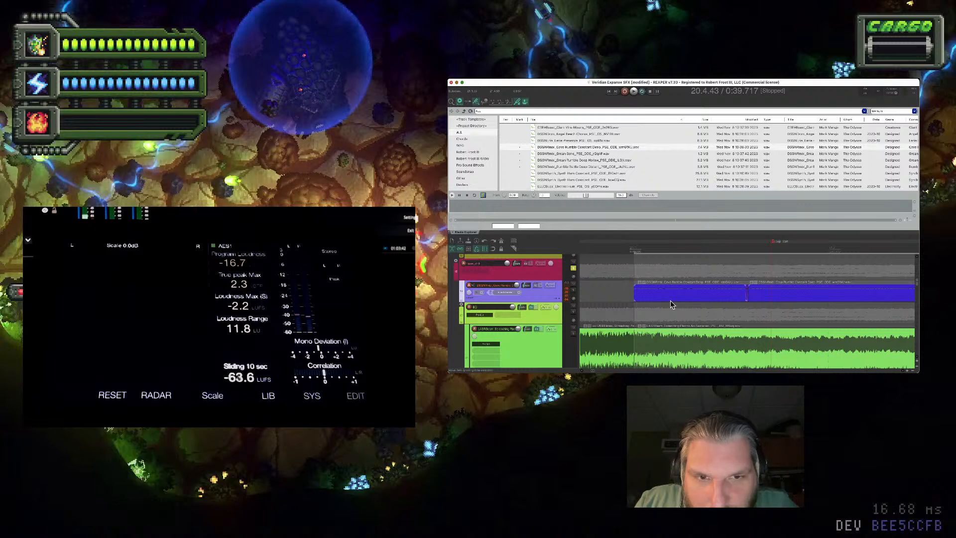
pyautogui.click(718, 290)
pyautogui.hscroll(-5, 718, 294)
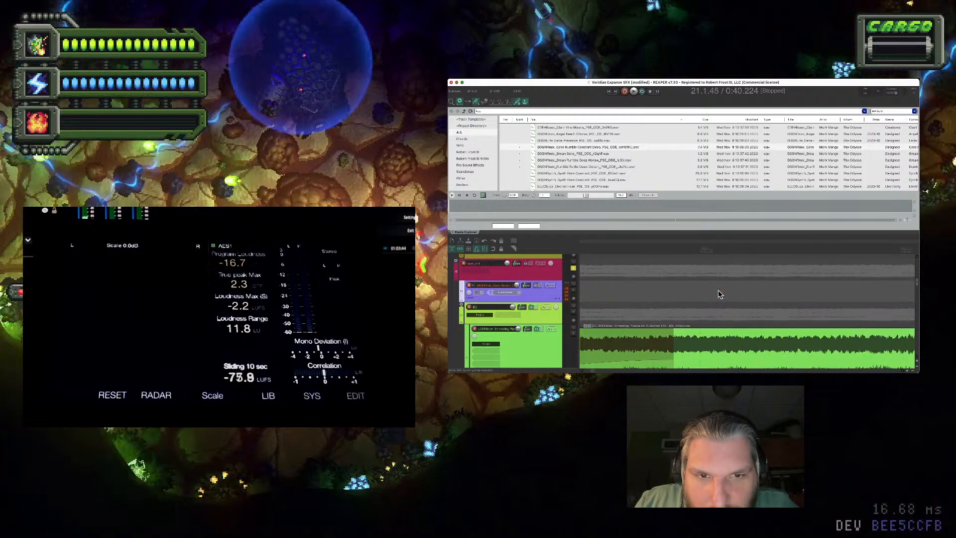
pyautogui.scroll(-4, 718, 294)
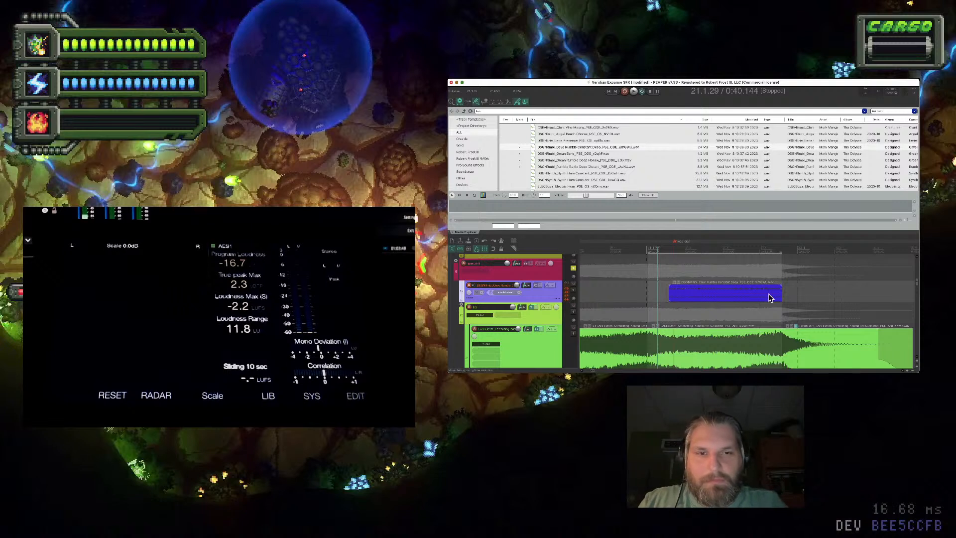
# Extend both ends of the rumble clip past the loop section's boundaries and audition the loop
pyautogui.scroll(-6, 761, 296)
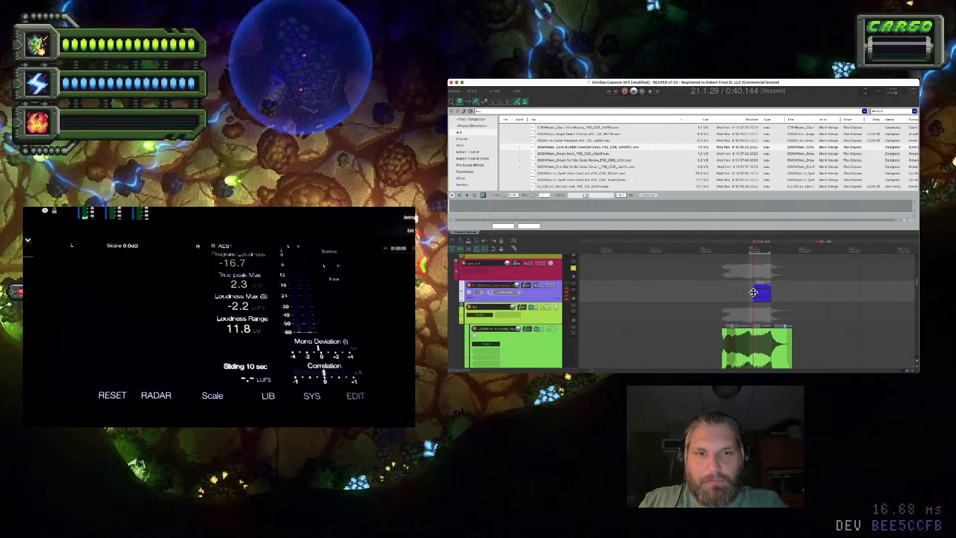
pyautogui.moveTo(753, 292); pyautogui.dragTo(736, 293)
pyautogui.press('space')
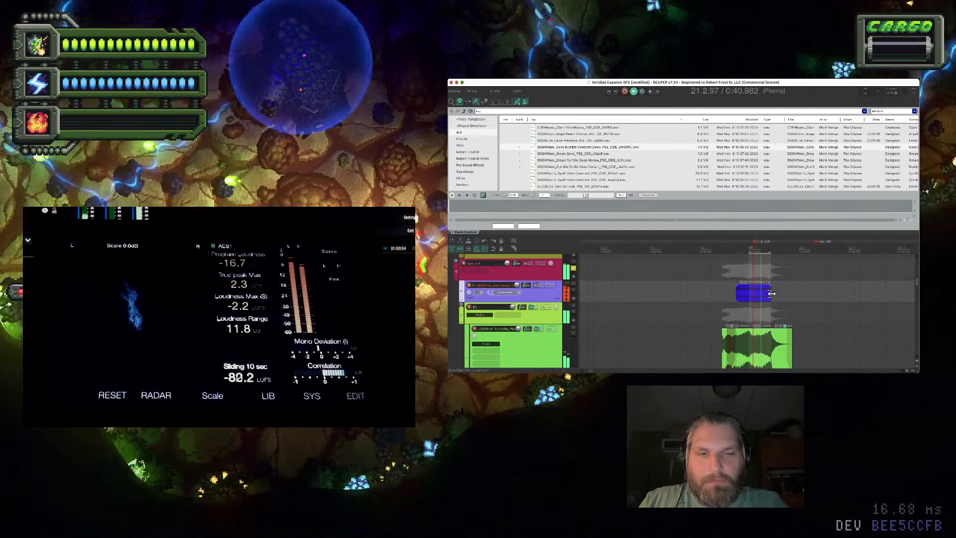
pyautogui.moveTo(771, 294)
pyautogui.mouseDown()
pyautogui.moveTo(846, 296)
pyautogui.moveTo(775, 295)
pyautogui.mouseUp()
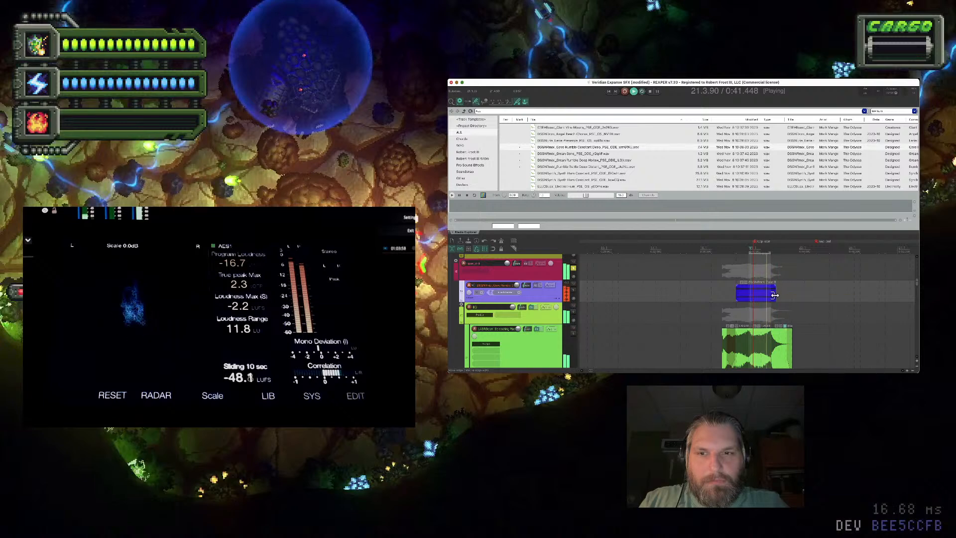
pyautogui.scroll(5, 775, 295)
pyautogui.press('space')
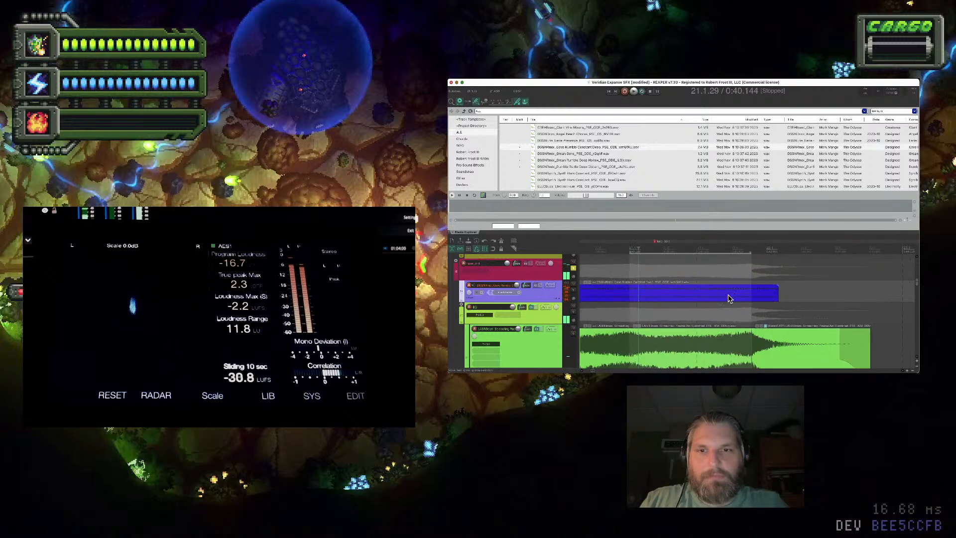
# Move the rumble clip past the loop section's end and run the LOOPMAKER script on it
pyautogui.scroll(-8, 625, 297)
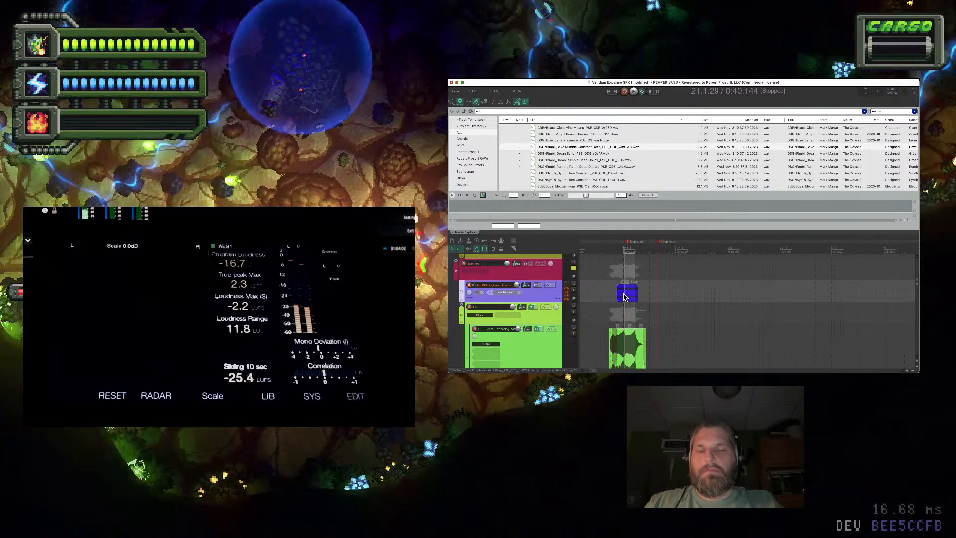
pyautogui.moveTo(624, 297); pyautogui.dragTo(684, 297)
pyautogui.press('?')
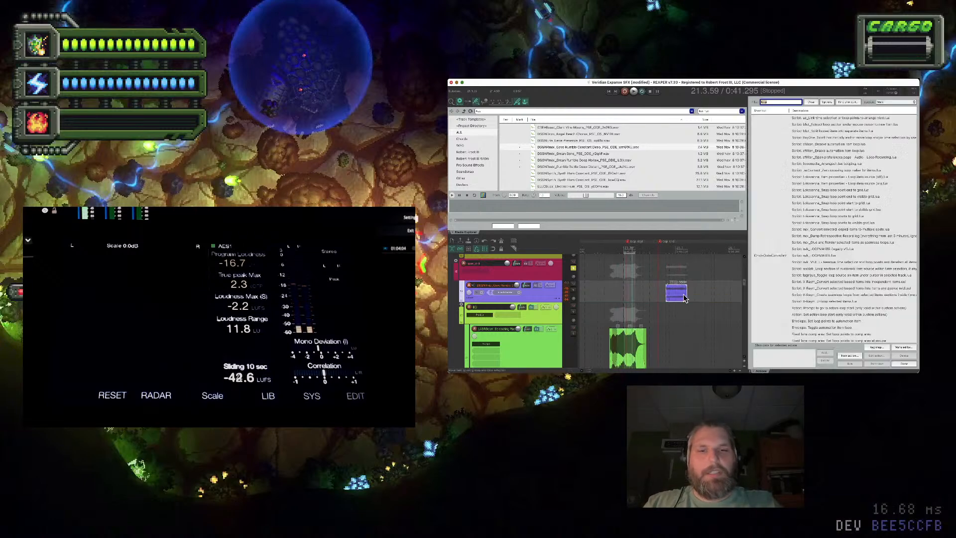
pyautogui.click(821, 255)
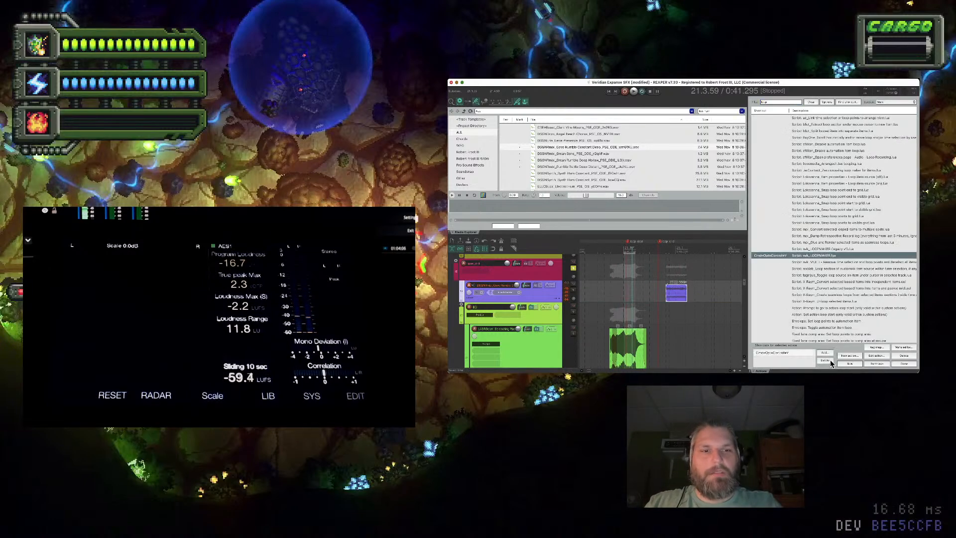
pyautogui.click(850, 364)
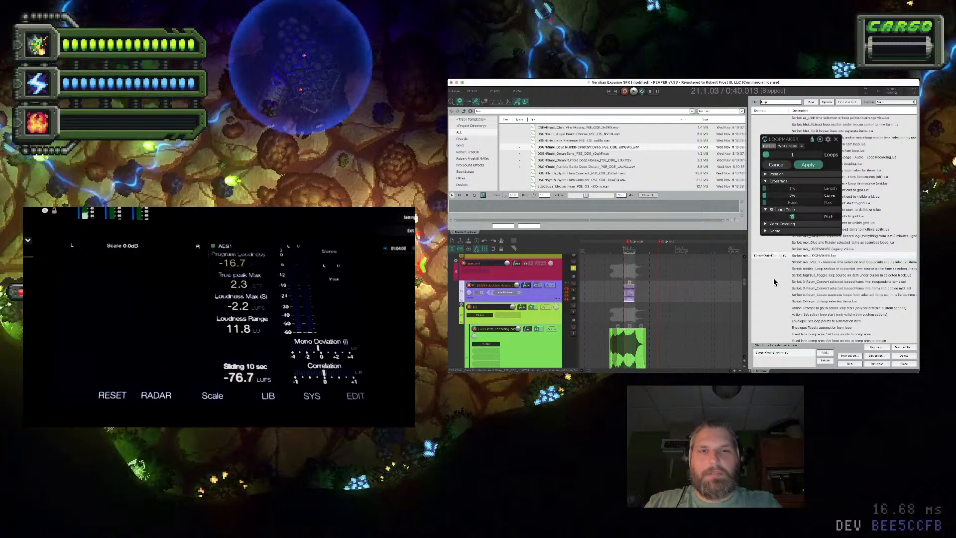
# Set the LOOPMAKER crossfade length to 5% and apply the loop to the rumble clip
pyautogui.scroll(5, 652, 282)
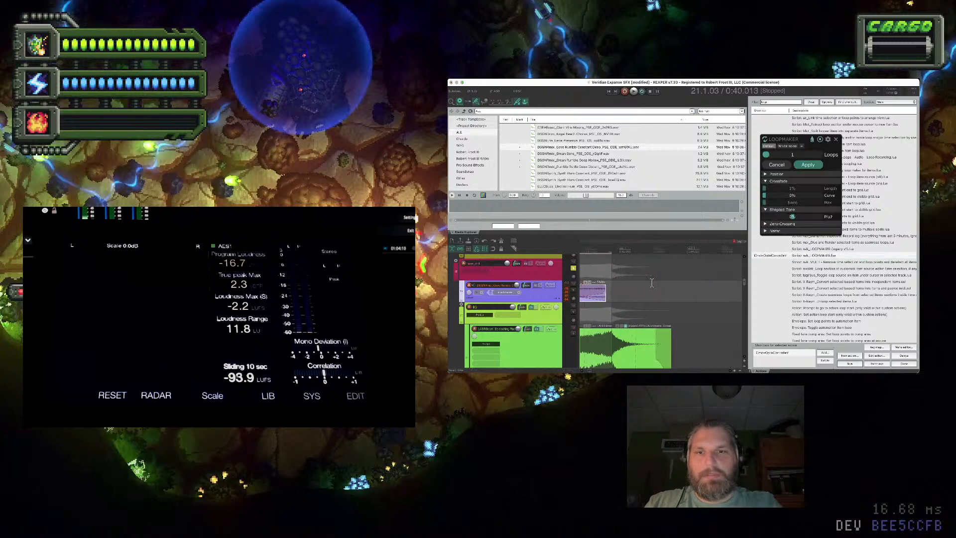
pyautogui.click(766, 210)
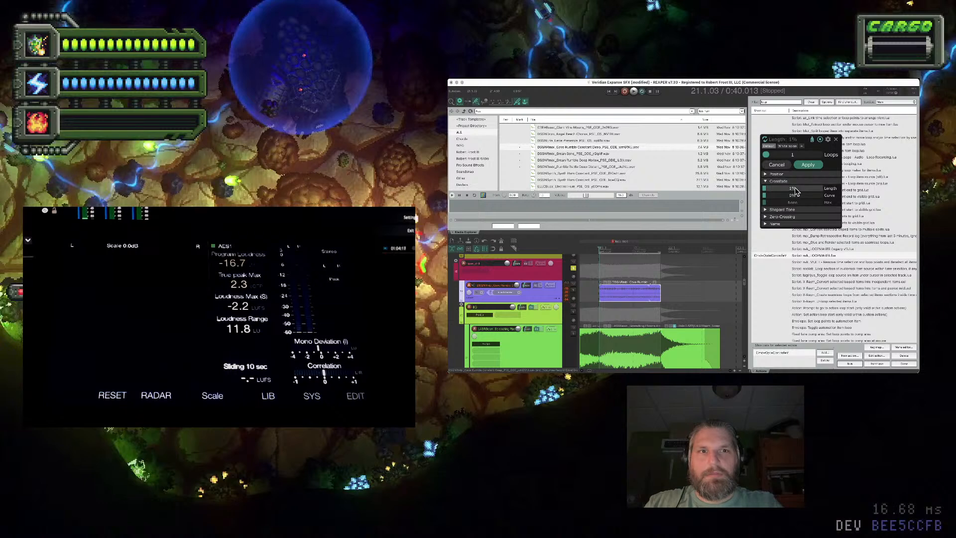
pyautogui.moveTo(795, 190); pyautogui.dragTo(799, 191)
pyautogui.click(804, 167)
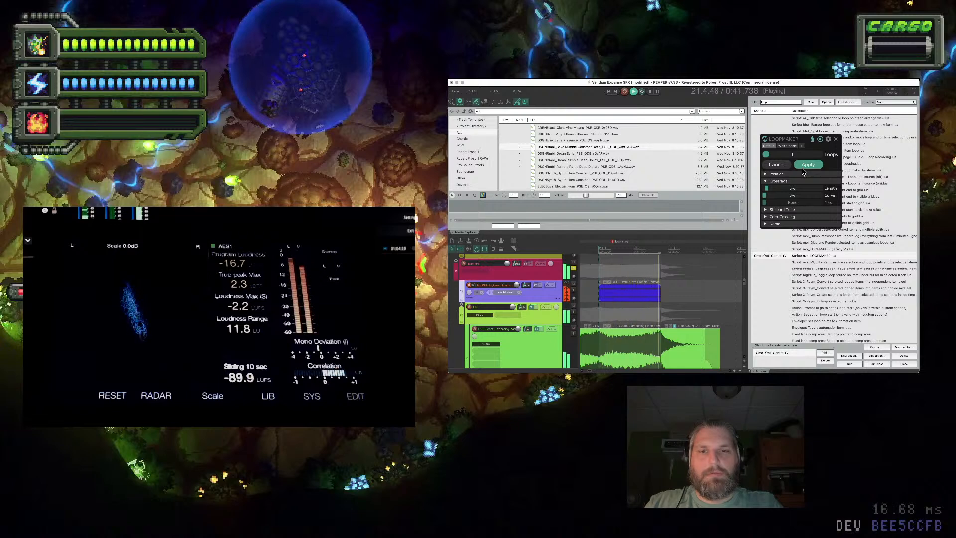
# Extend the looped rumble clip's start earlier over the laser's lead-in, close LOOPMAKER, and audition the result
pyautogui.press('space')
pyautogui.scroll(-5, 679, 317)
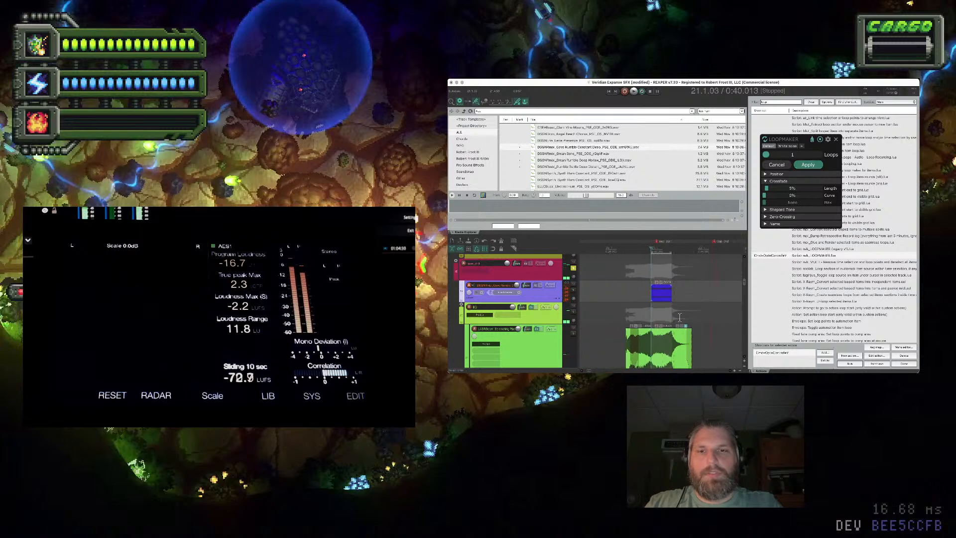
pyautogui.scroll(3, 679, 317)
pyautogui.moveTo(655, 294); pyautogui.dragTo(630, 292)
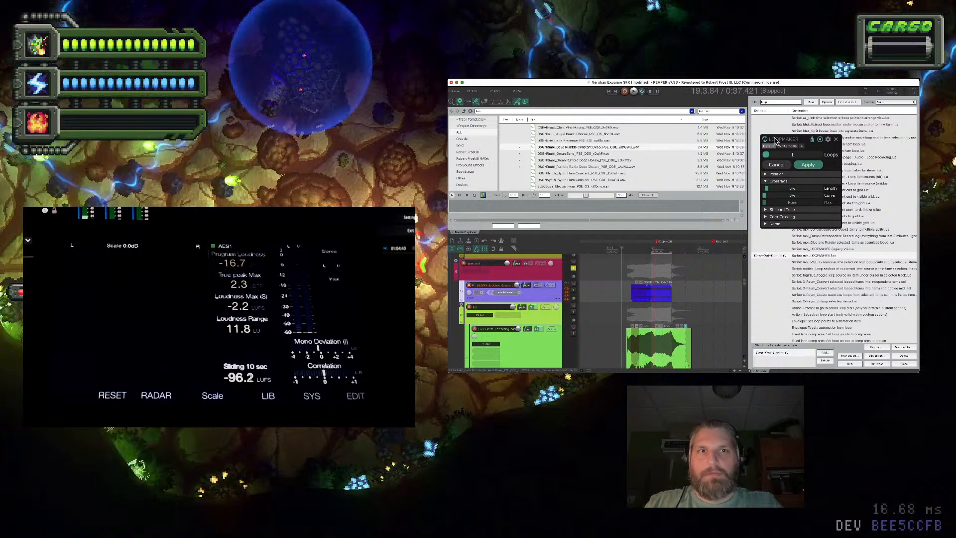
pyautogui.click(837, 140)
pyautogui.press('space')
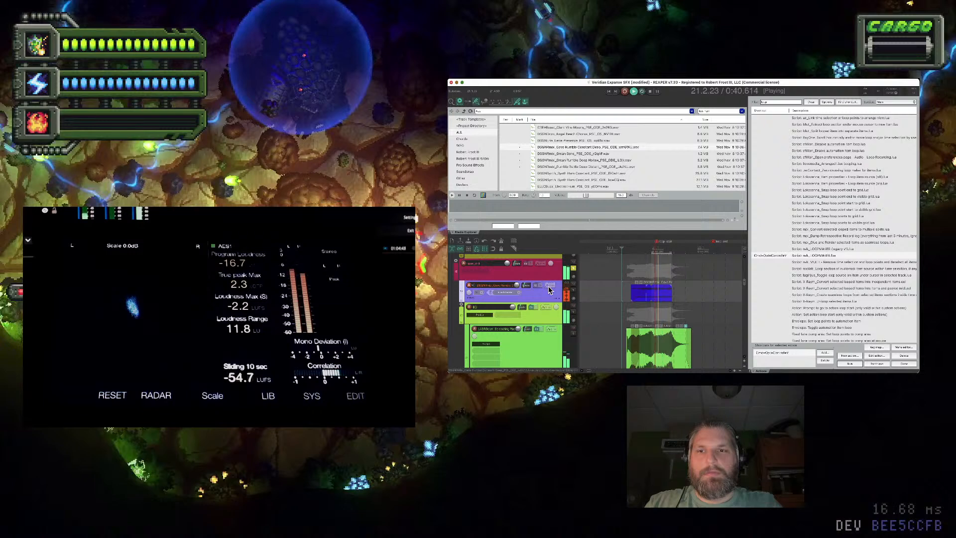
# Add MBitFun to the rumble track, switch it to a different preset, and keep its window clear of the track controls
pyautogui.press('space')
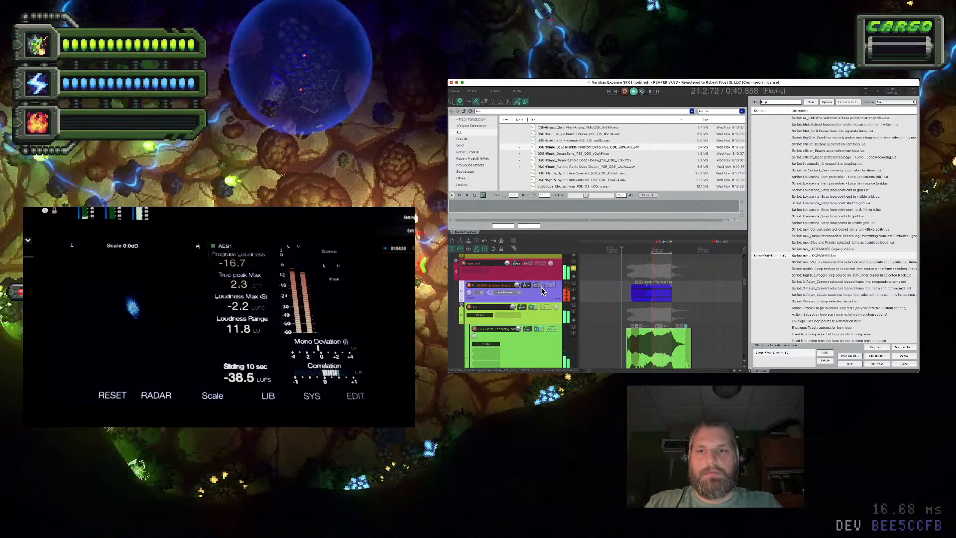
pyautogui.click(543, 290)
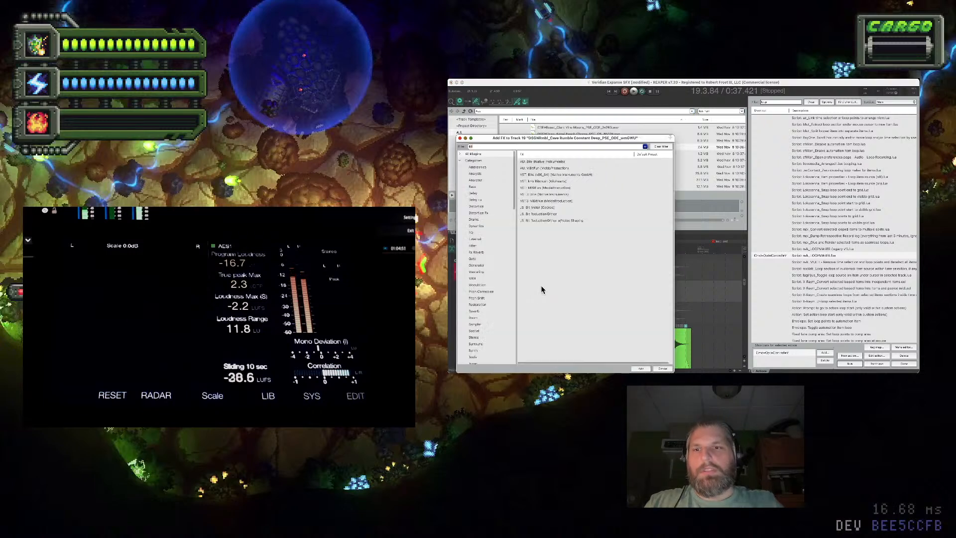
pyautogui.click(555, 187)
pyautogui.doubleClick(555, 187)
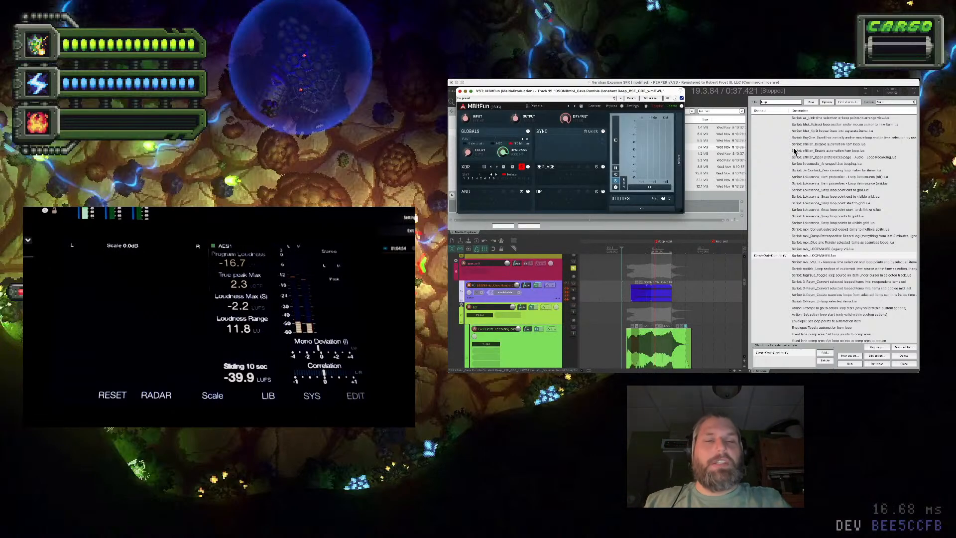
pyautogui.click(624, 213)
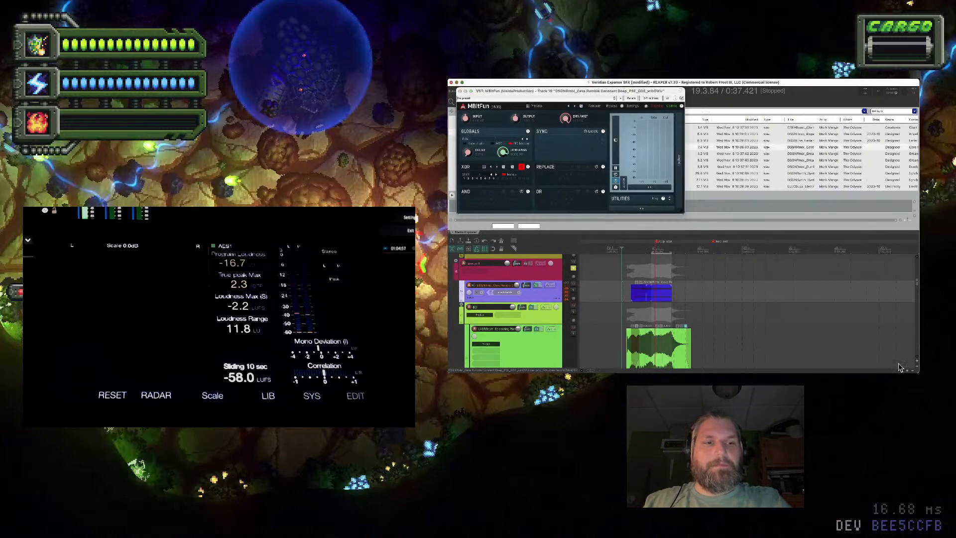
pyautogui.click(579, 188)
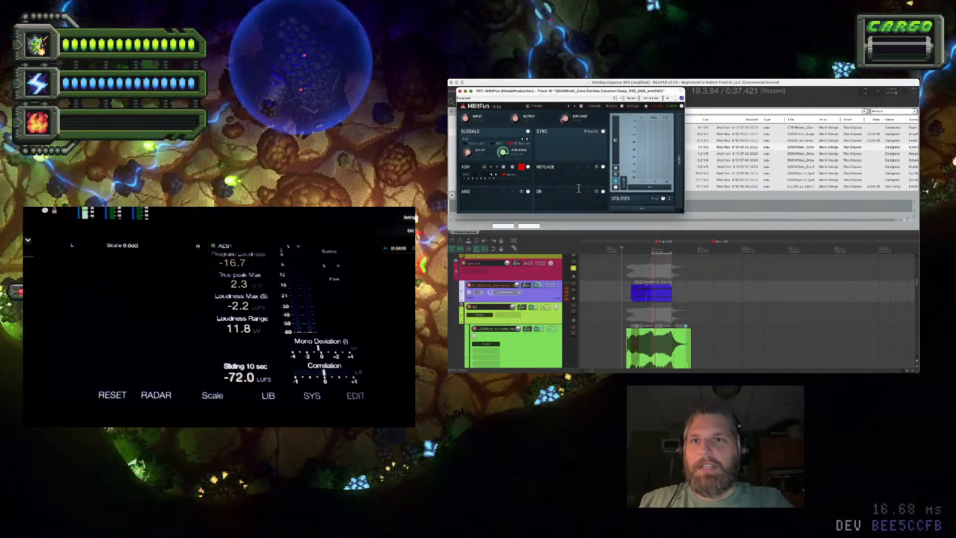
pyautogui.click(581, 106)
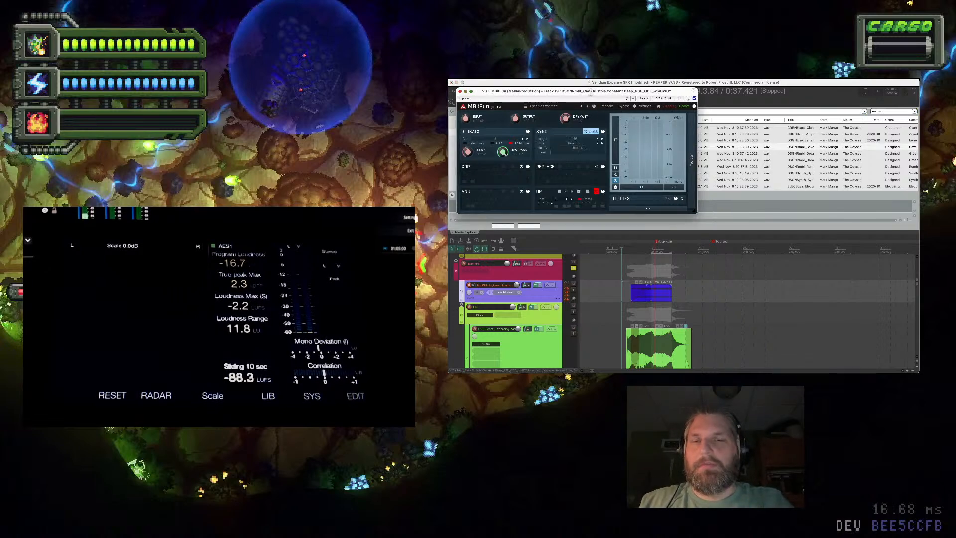
pyautogui.moveTo(590, 91); pyautogui.dragTo(686, 98)
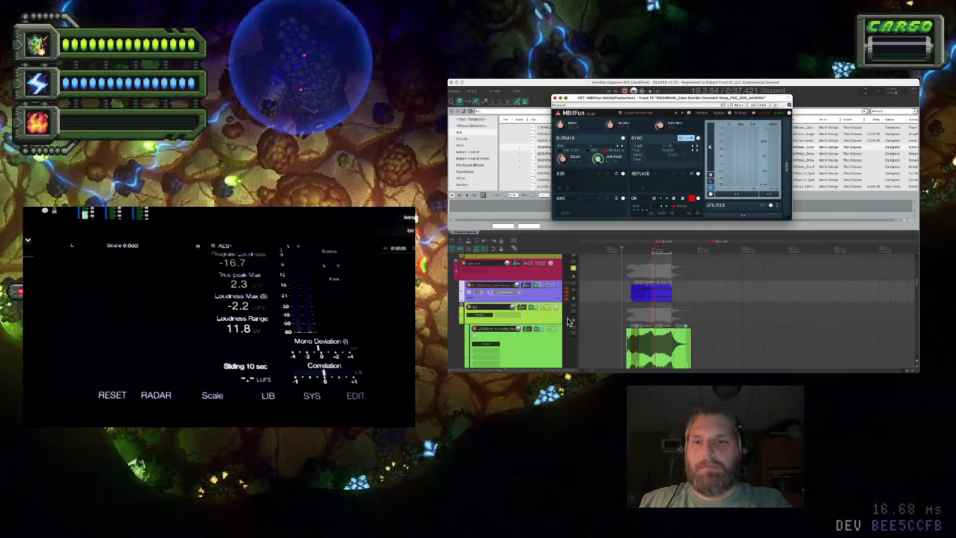
# Adjust MBitFun's dry/wet mix and low-pass on the rumble track, comparing it soloed and in the full mix
pyautogui.click(574, 291)
pyautogui.press('space')
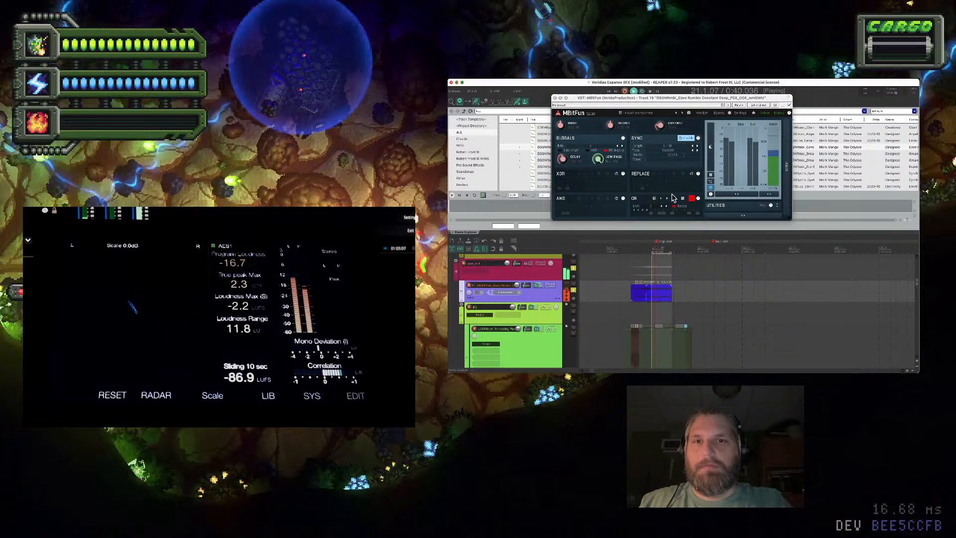
pyautogui.moveTo(661, 125); pyautogui.dragTo(663, 129)
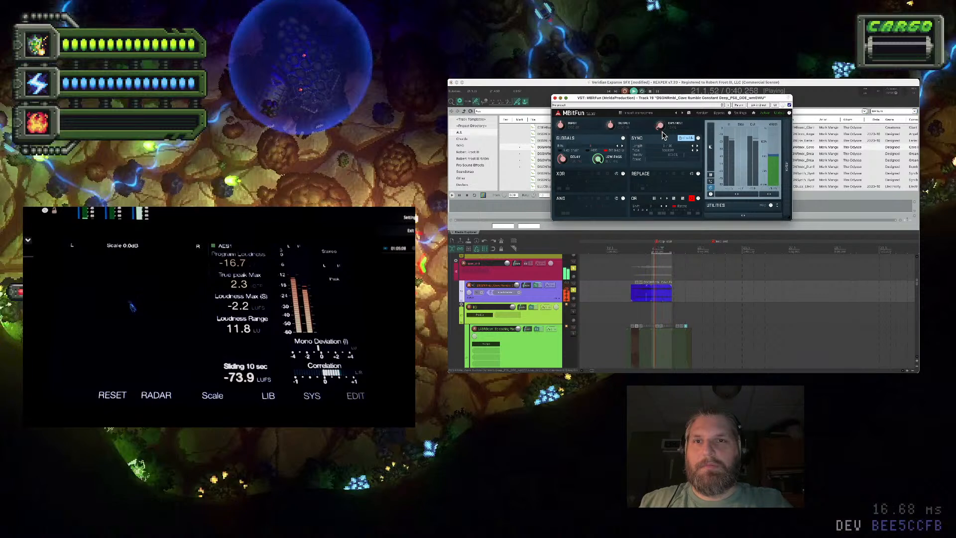
pyautogui.click(572, 293)
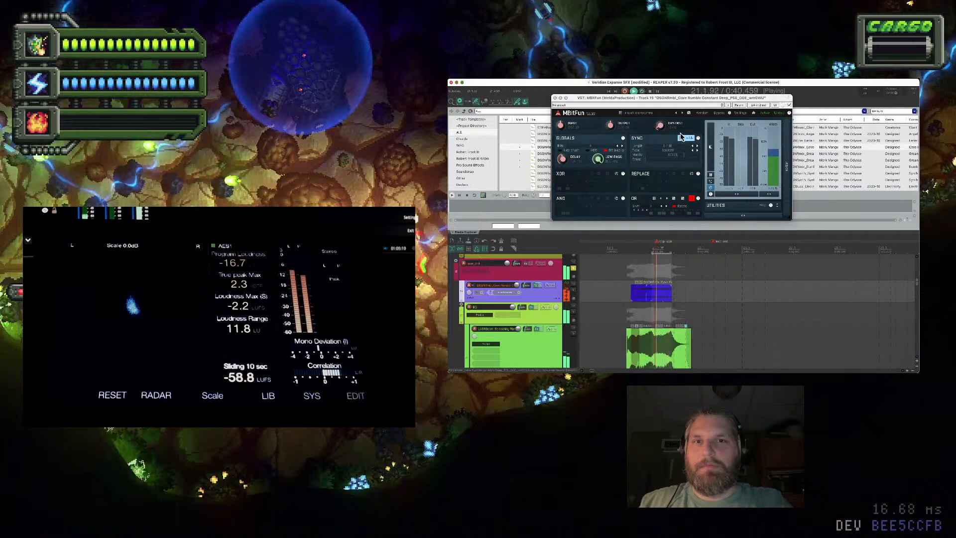
pyautogui.click(662, 125)
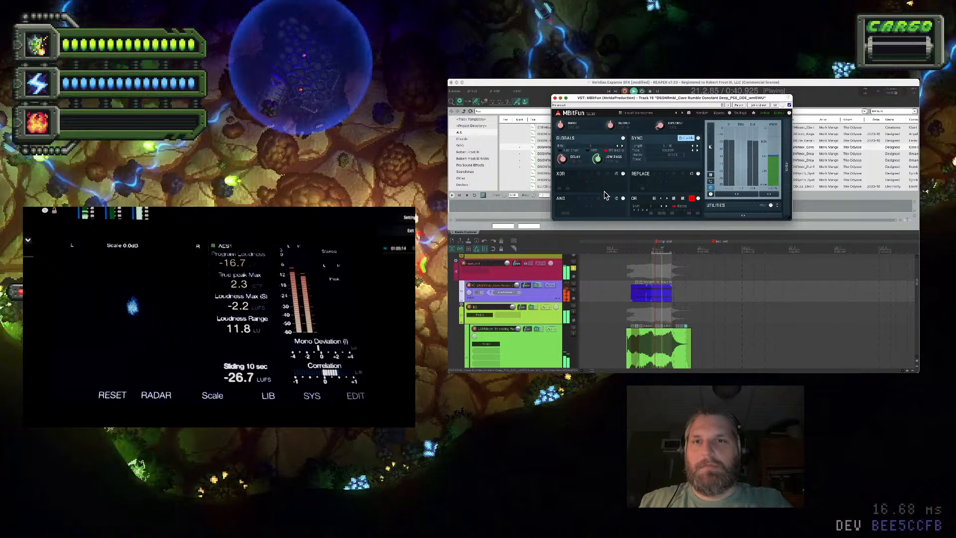
pyautogui.click(571, 291)
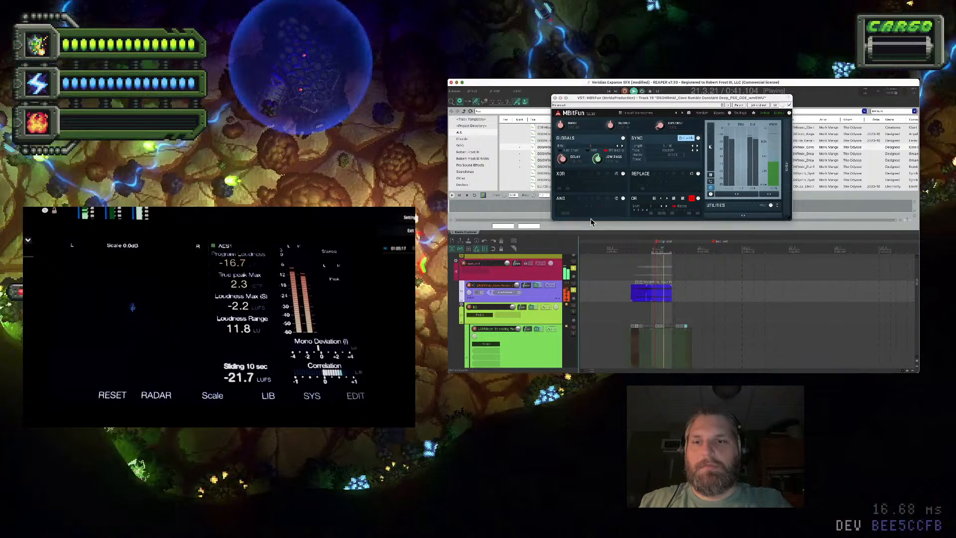
pyautogui.click(600, 163)
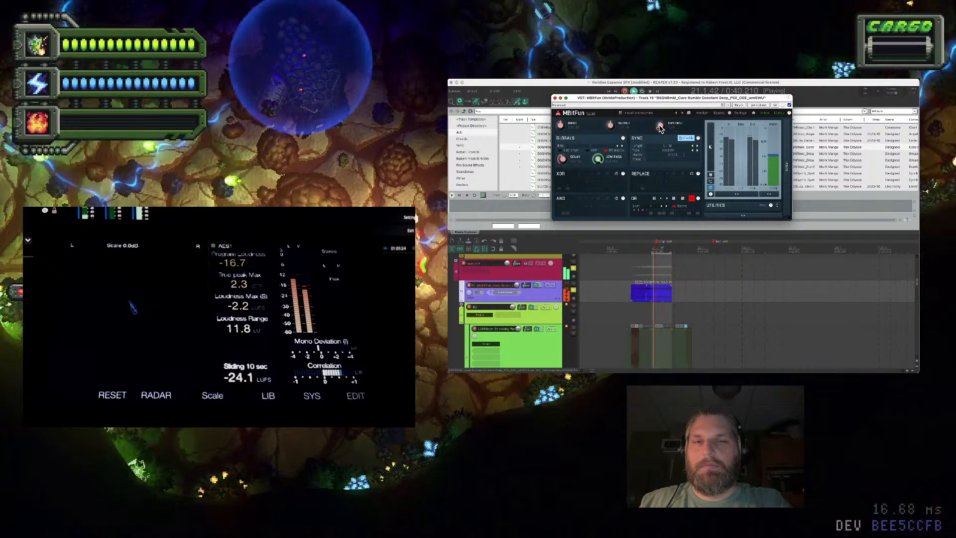
pyautogui.click(575, 288)
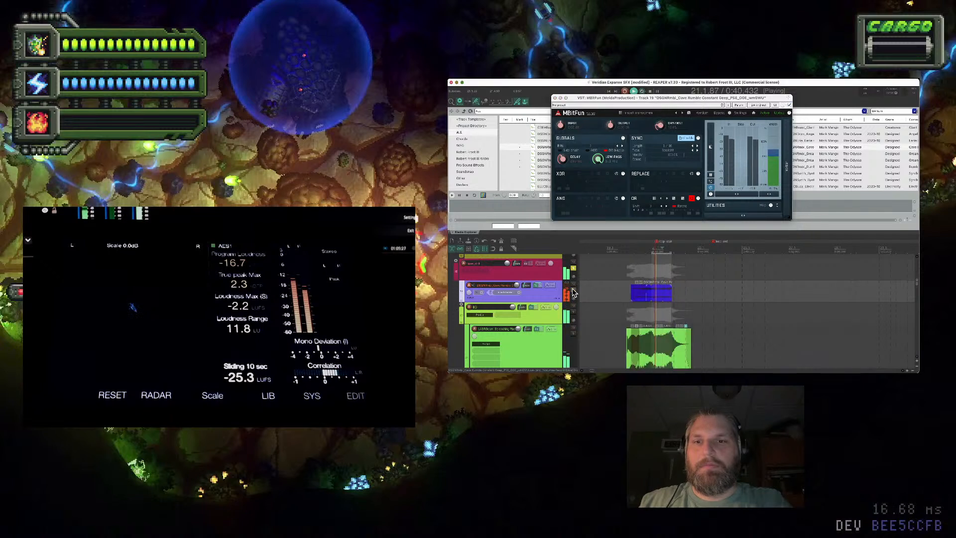
pyautogui.click(660, 128)
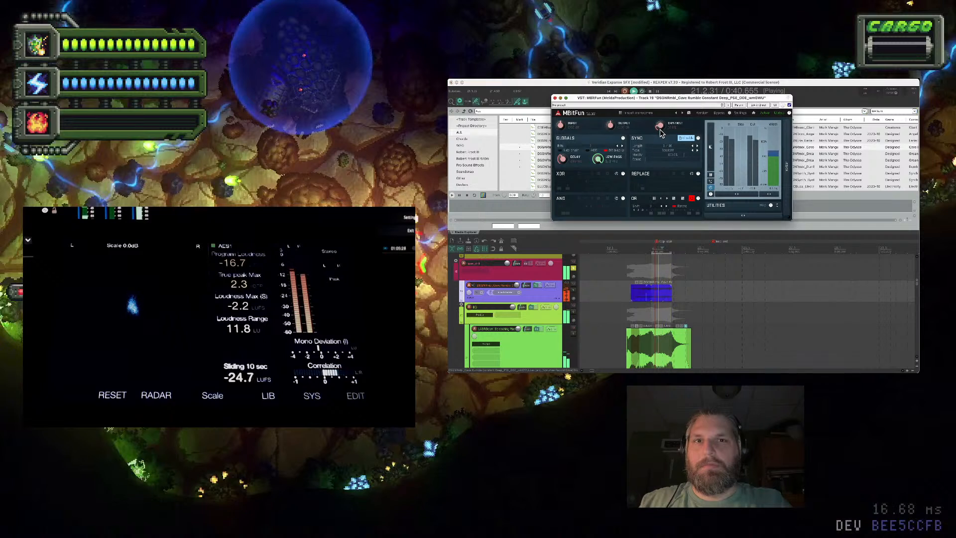
# Adjust the volume of the green folder track below the rumble and replay from just before the clips
pyautogui.scroll(-3, 542, 314)
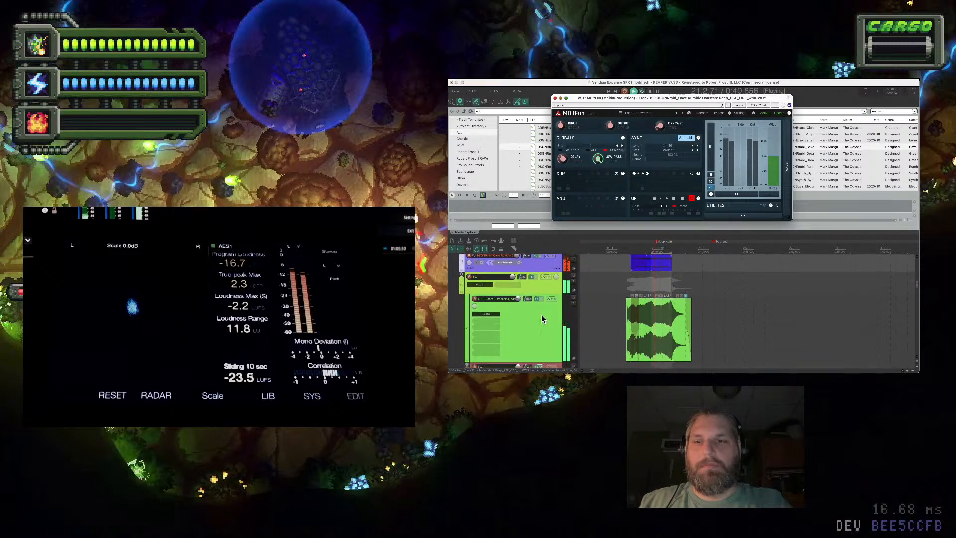
pyautogui.click(512, 272)
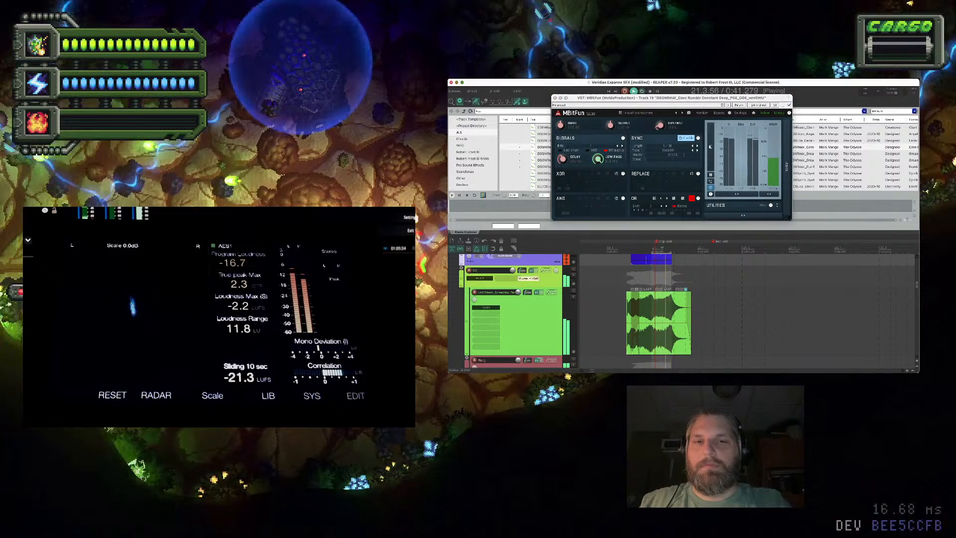
pyautogui.click(623, 282)
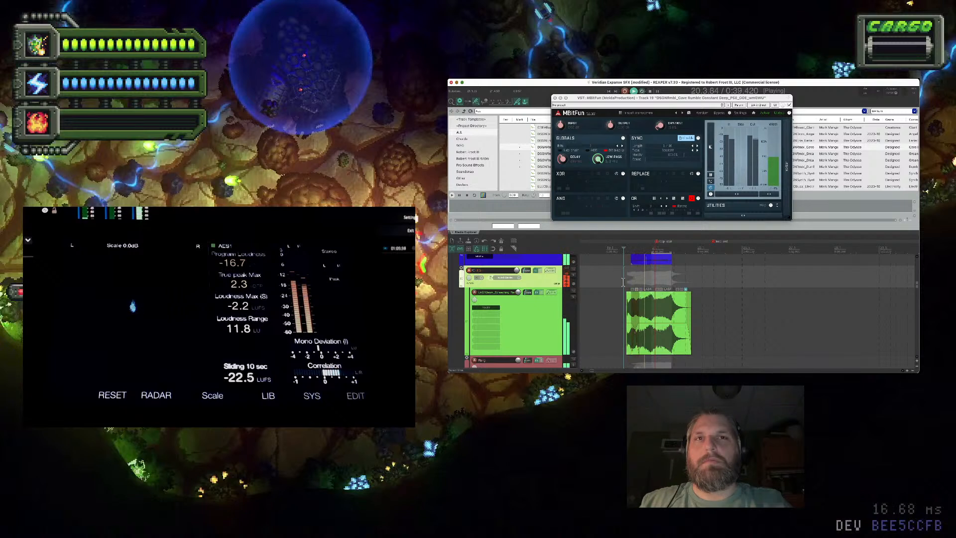
# Stop playback and choose a different fade-in curve shape for the start of the rumble clip
pyautogui.scroll(2, 641, 269)
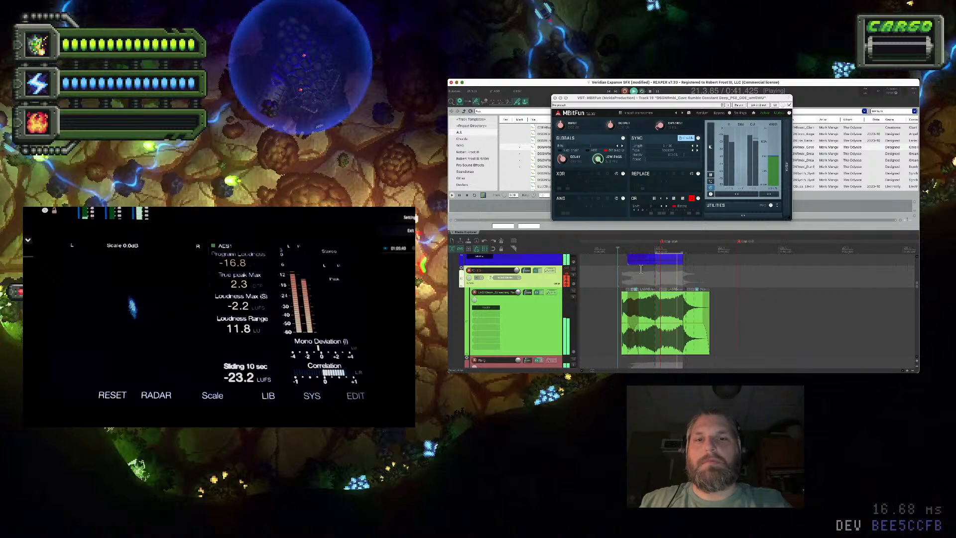
pyautogui.press('space')
pyautogui.scroll(1, 543, 267)
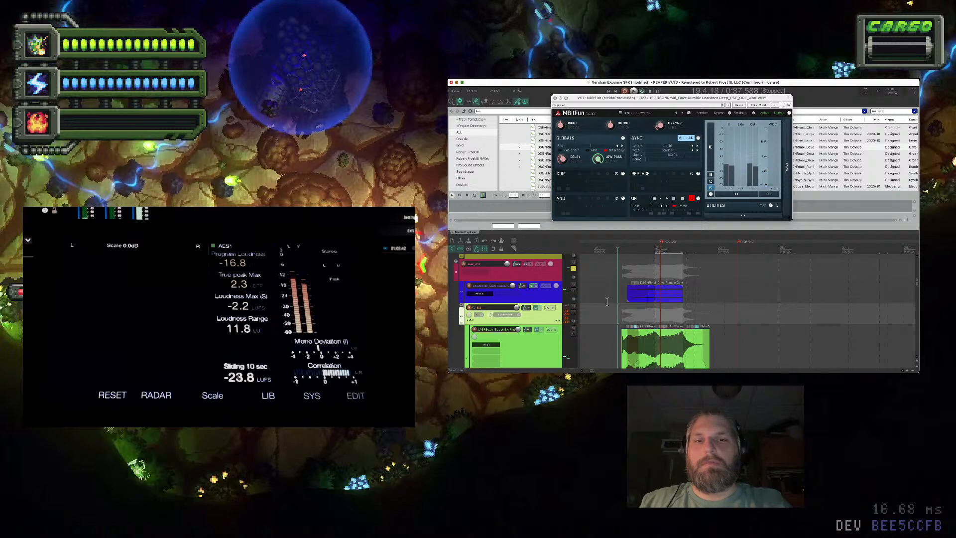
pyautogui.rightClick(640, 300)
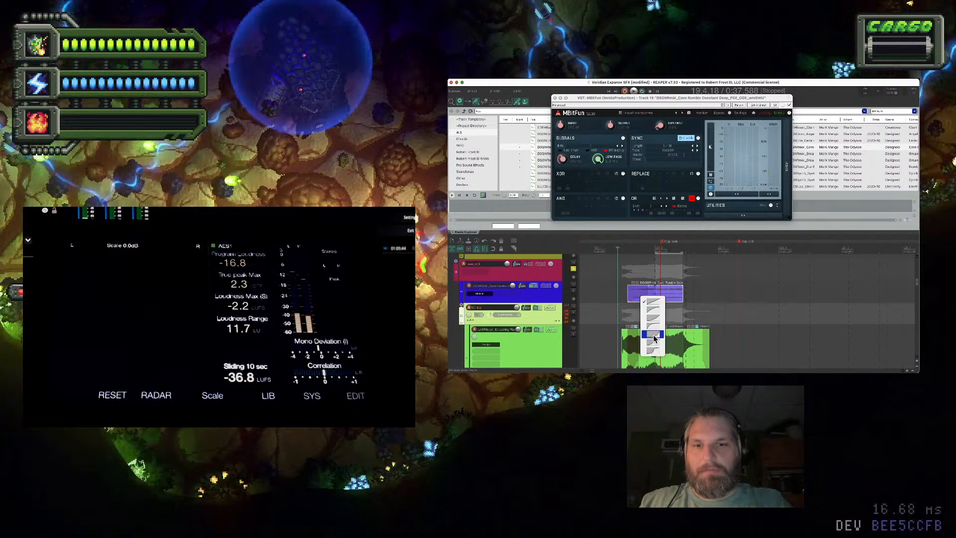
pyautogui.click(654, 339)
# Audition the layered laser from just before its start to check how the rumble fades in
pyautogui.click(617, 291)
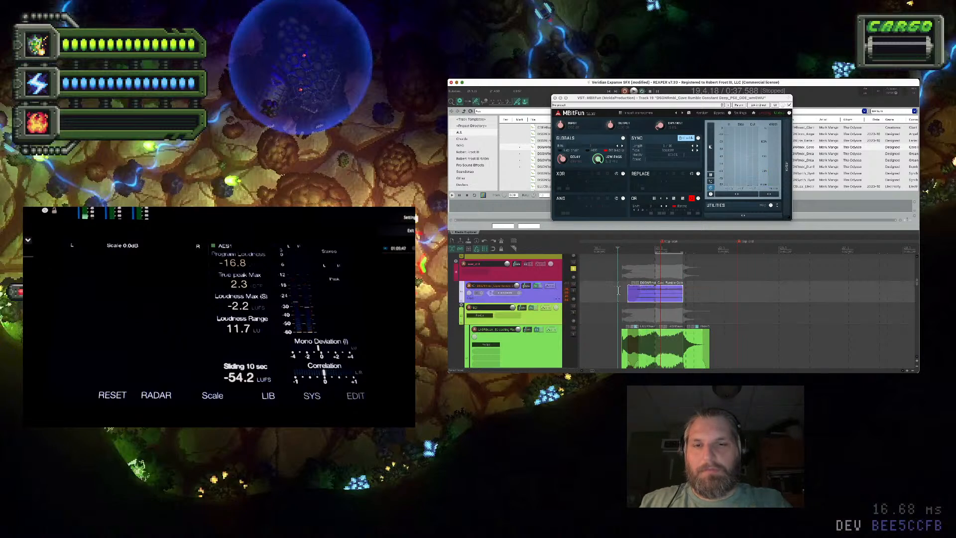
pyautogui.press('space')
pyautogui.press('space')
pyautogui.scroll(5, 656, 315)
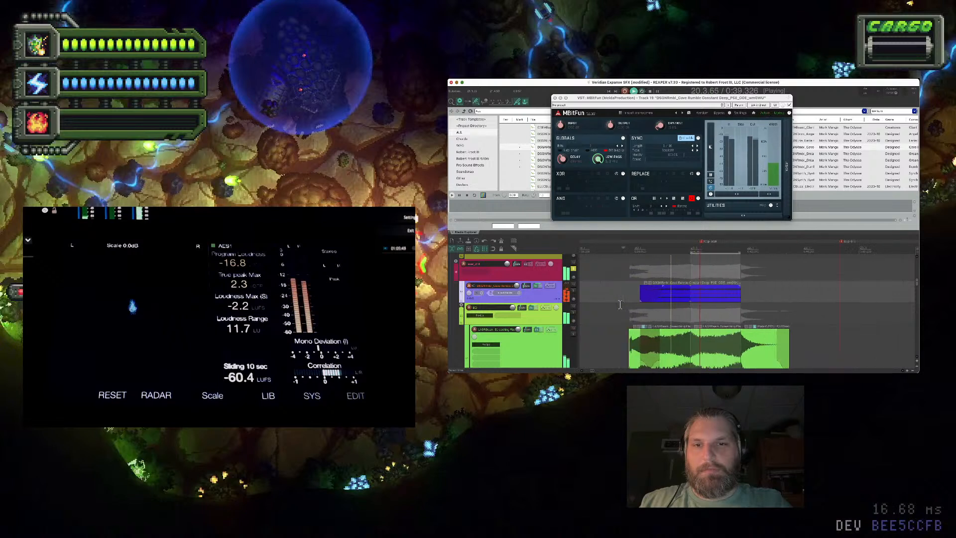
pyautogui.press('space')
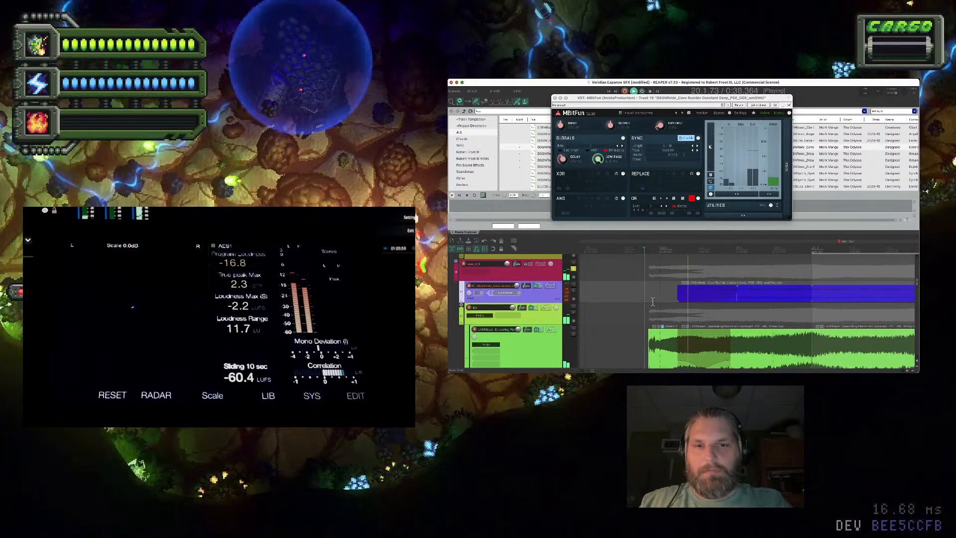
pyautogui.click(632, 301)
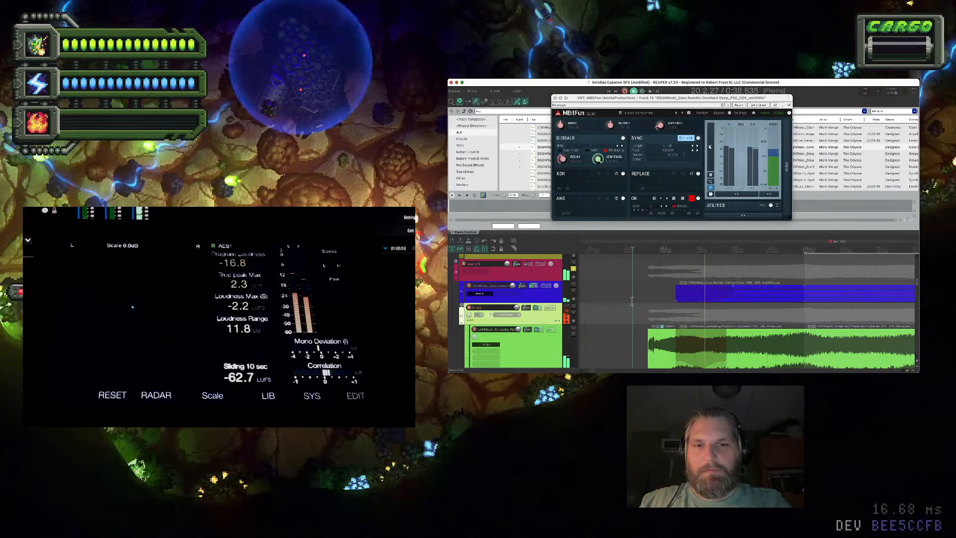
# Extend the start of the blue rumble clip earlier, almost to the green laser clip's start, and audition the fade-in
pyautogui.scroll(-3, 632, 301)
pyautogui.scroll(-2, 632, 301)
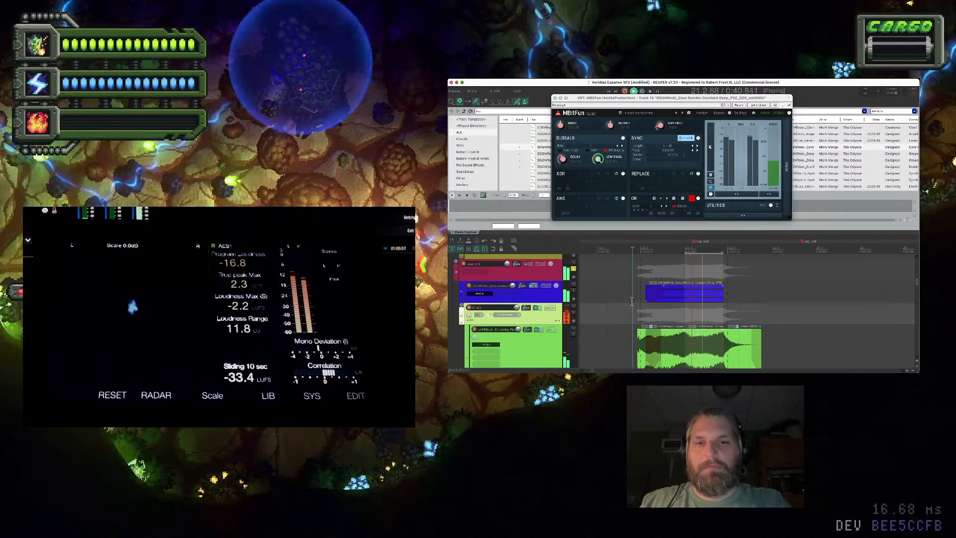
pyautogui.click(625, 293)
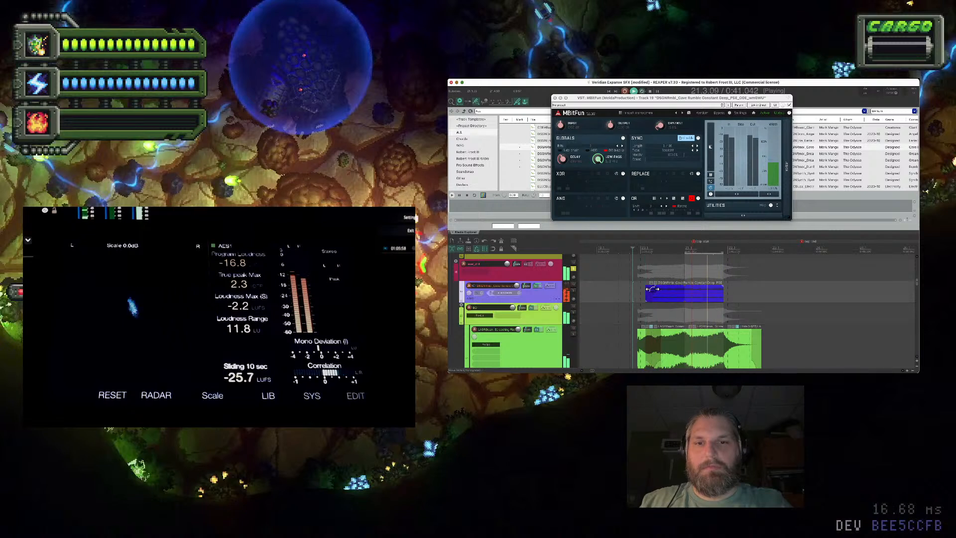
pyautogui.press('space')
pyautogui.press('space')
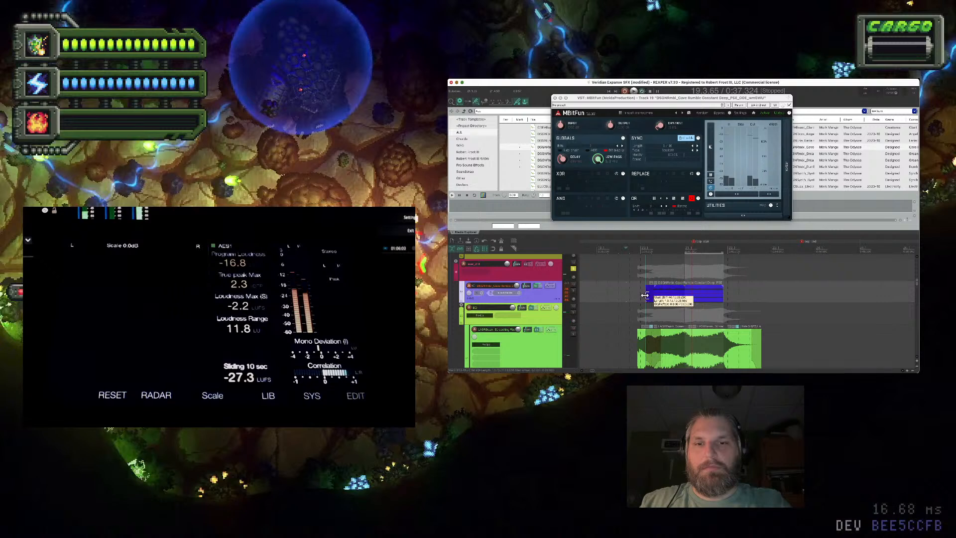
pyautogui.press('space')
pyautogui.moveTo(645, 295); pyautogui.dragTo(639, 295)
pyautogui.press('space')
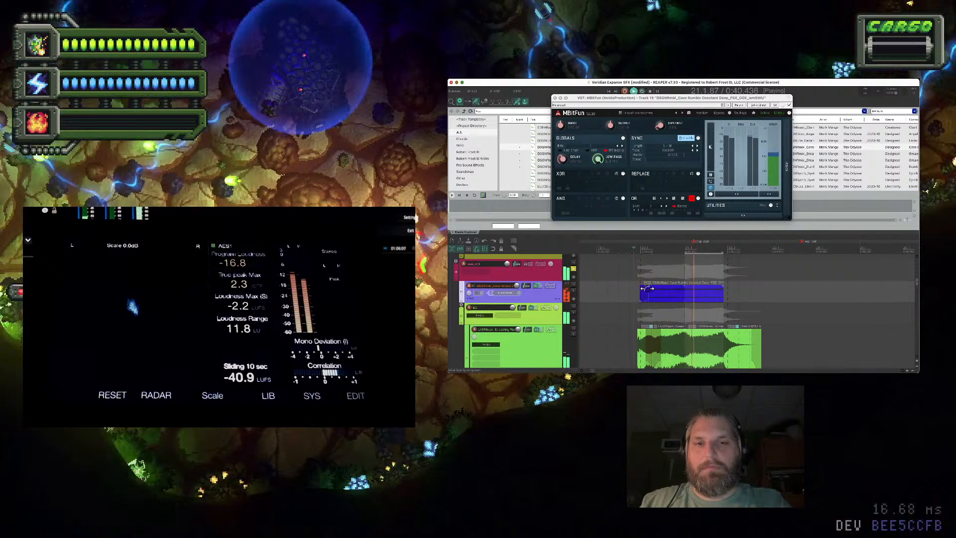
pyautogui.press('space')
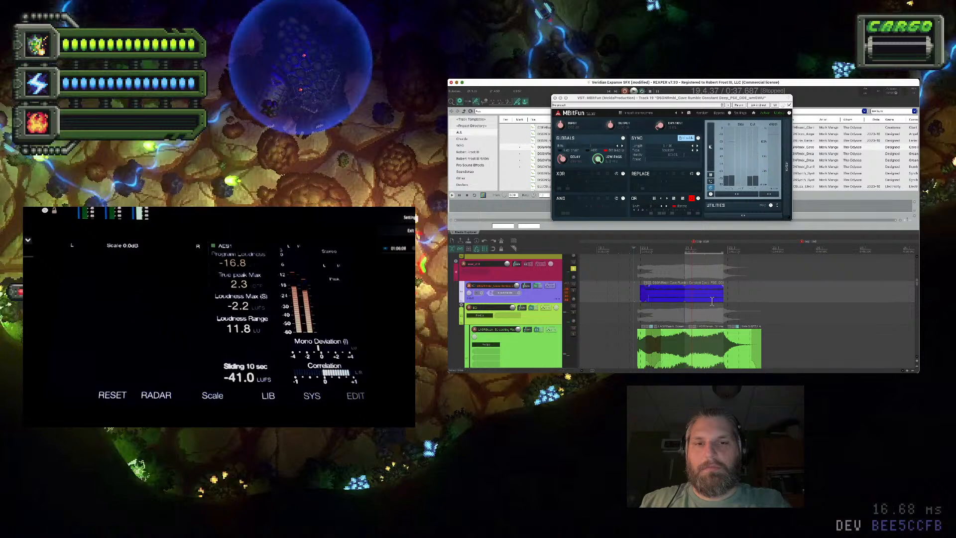
pyautogui.press('space')
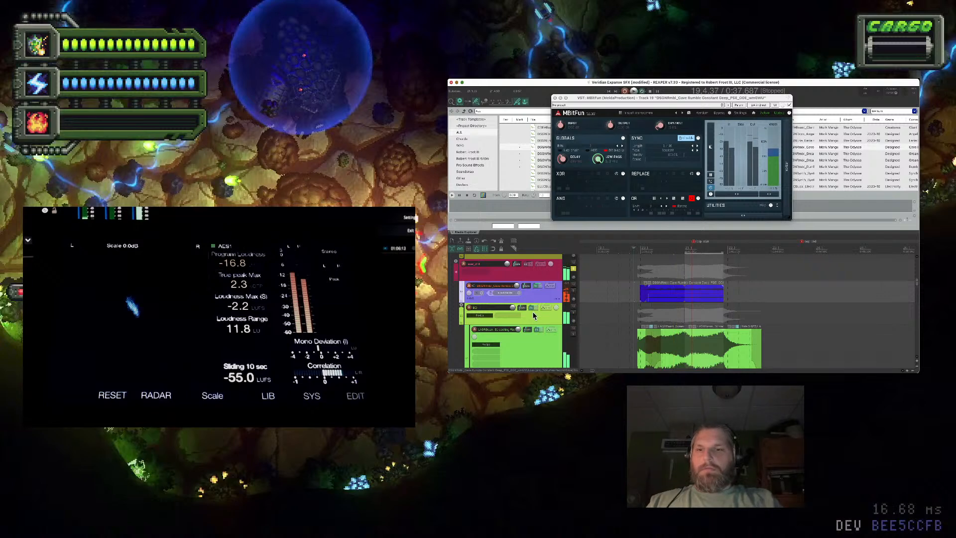
# Raise the high-cut frequency in the Pro-Q 3 on the green EQ folder track and restart playback
pyautogui.press('space')
pyautogui.click(531, 309)
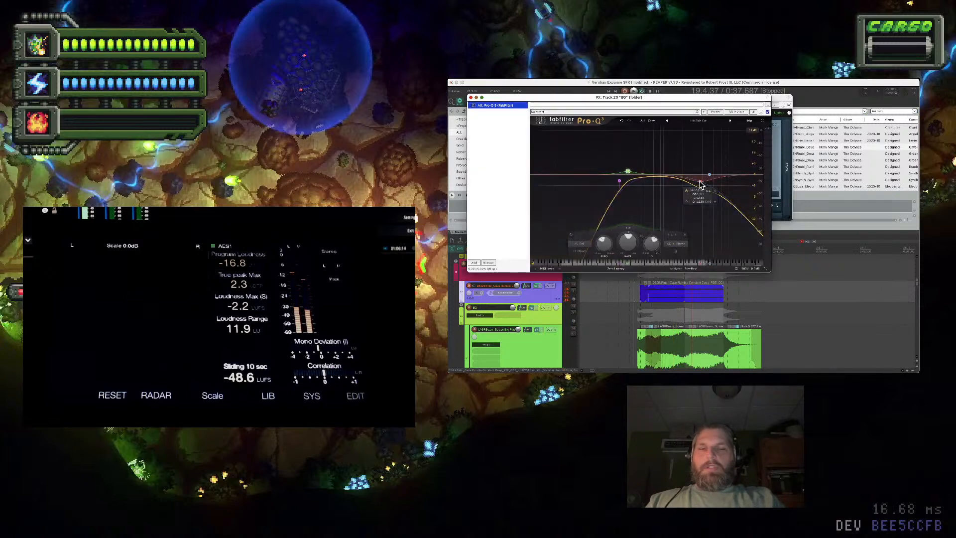
pyautogui.moveTo(709, 175); pyautogui.dragTo(719, 175)
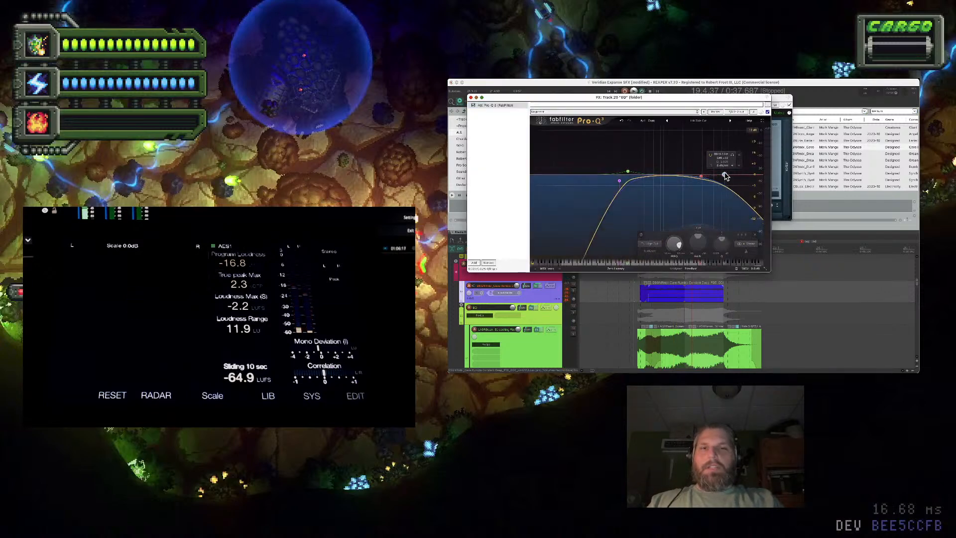
pyautogui.press('space')
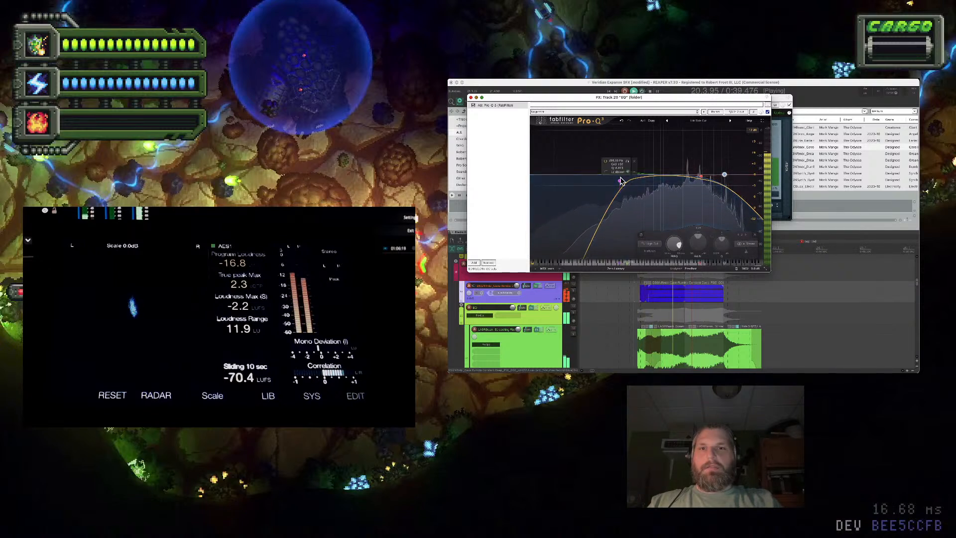
# Shift the EQ folder's low-cut and high-cut points higher and add a moderate dip in the upper mids
pyautogui.moveTo(621, 180); pyautogui.dragTo(630, 182)
pyautogui.moveTo(692, 181); pyautogui.dragTo(690, 187)
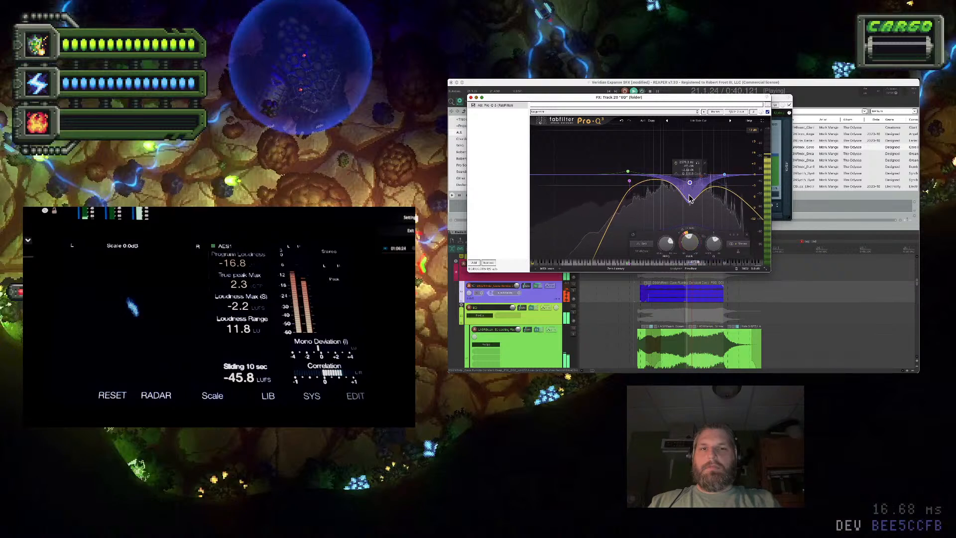
pyautogui.moveTo(690, 185); pyautogui.dragTo(692, 180)
pyautogui.click(726, 175)
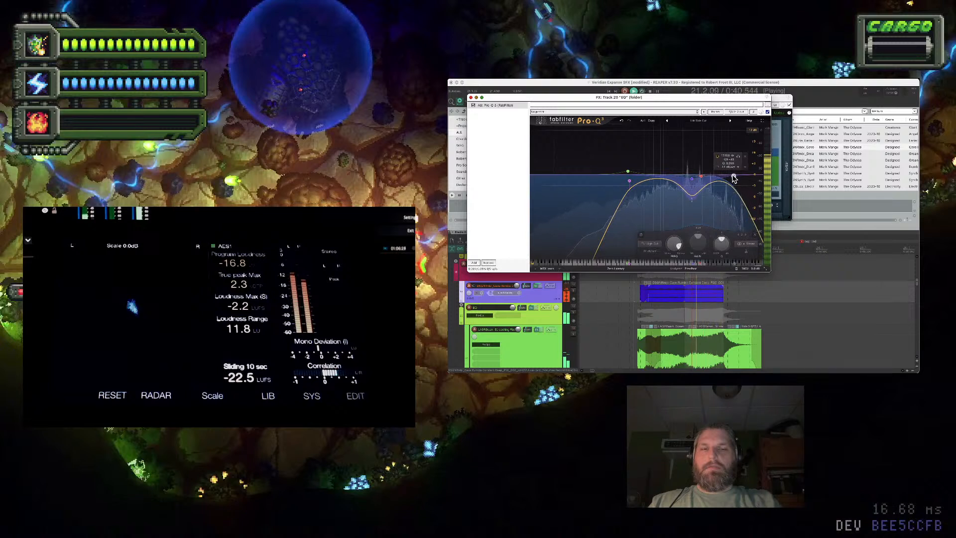
# Check the MBitFun and MTremolo settings on the red folder track, closing its effects window and the Pro-Q 3 window
pyautogui.scroll(-3, 536, 320)
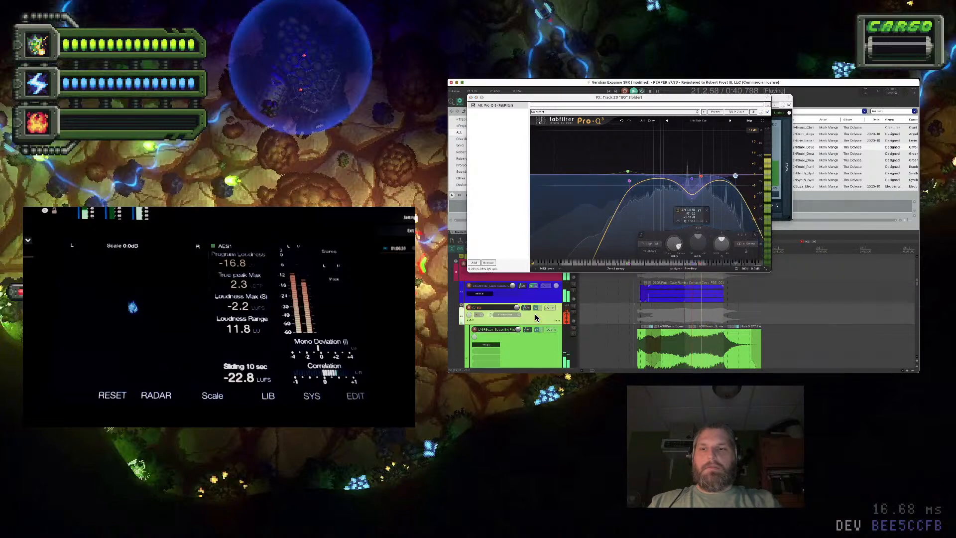
pyautogui.click(537, 335)
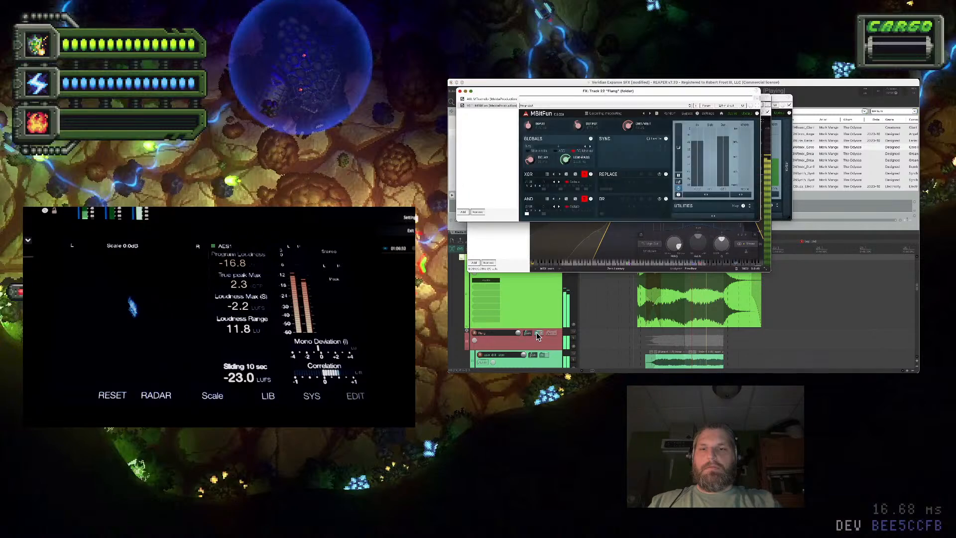
pyautogui.click(482, 99)
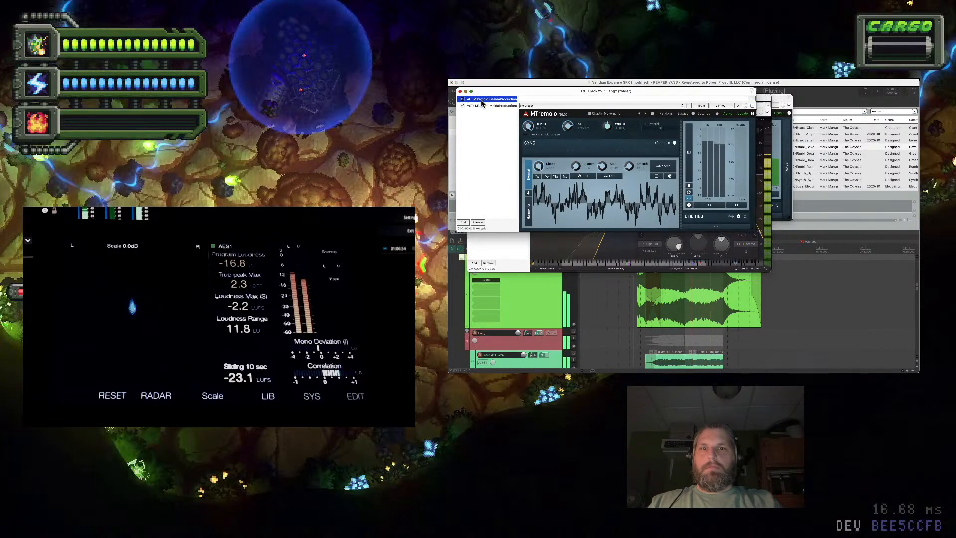
pyautogui.click(460, 91)
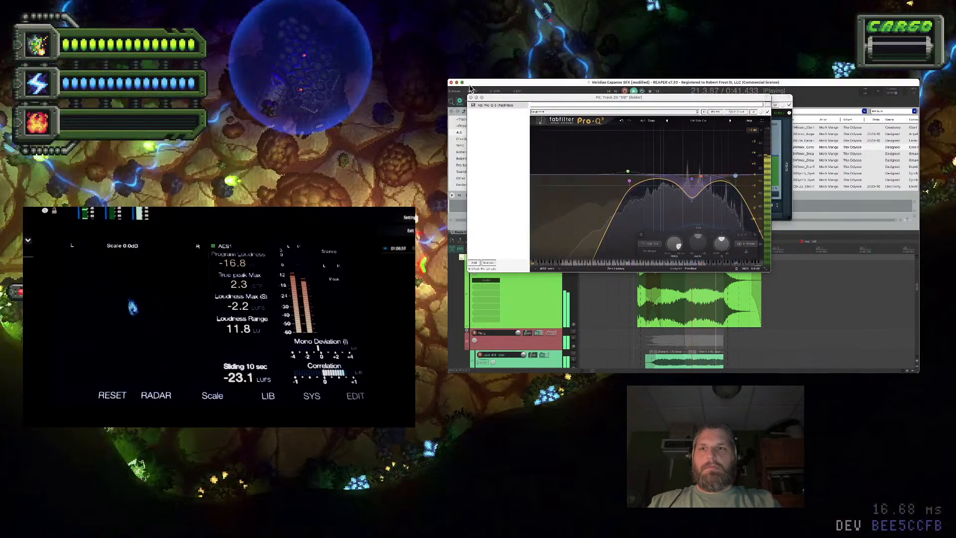
pyautogui.click(471, 98)
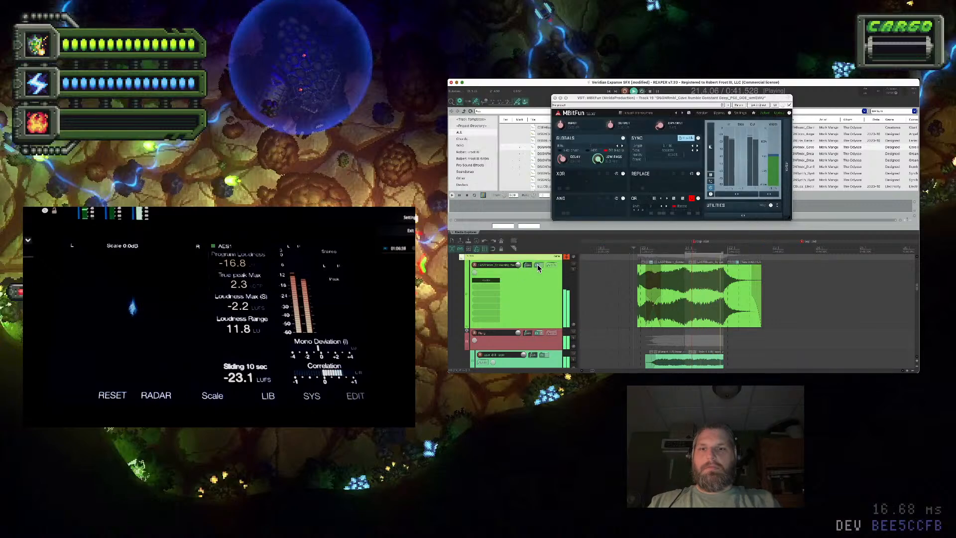
# In the Screeching Plasma Arc track's Pro-Q 3, ease the high-frequency cut and add a broad low-mid boost
pyautogui.click(537, 266)
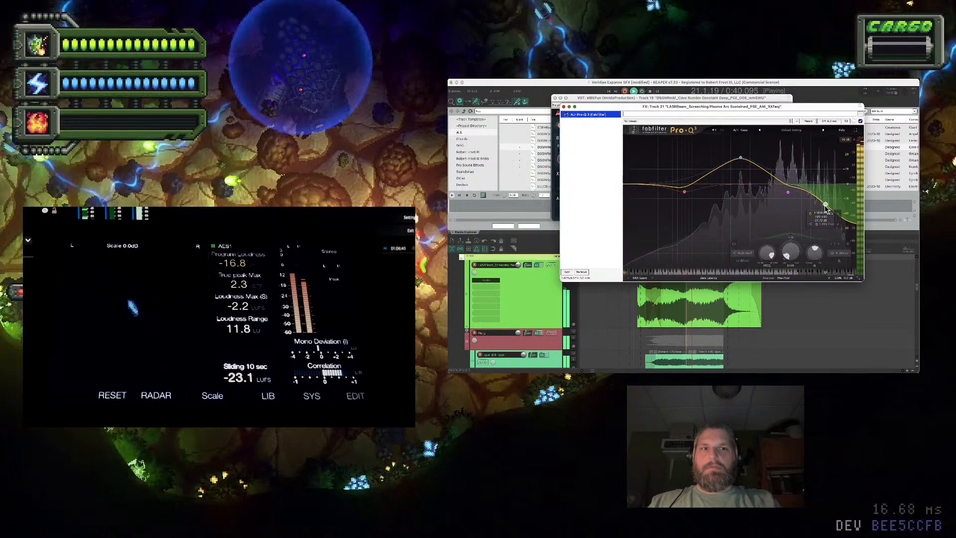
pyautogui.moveTo(825, 207); pyautogui.dragTo(830, 207)
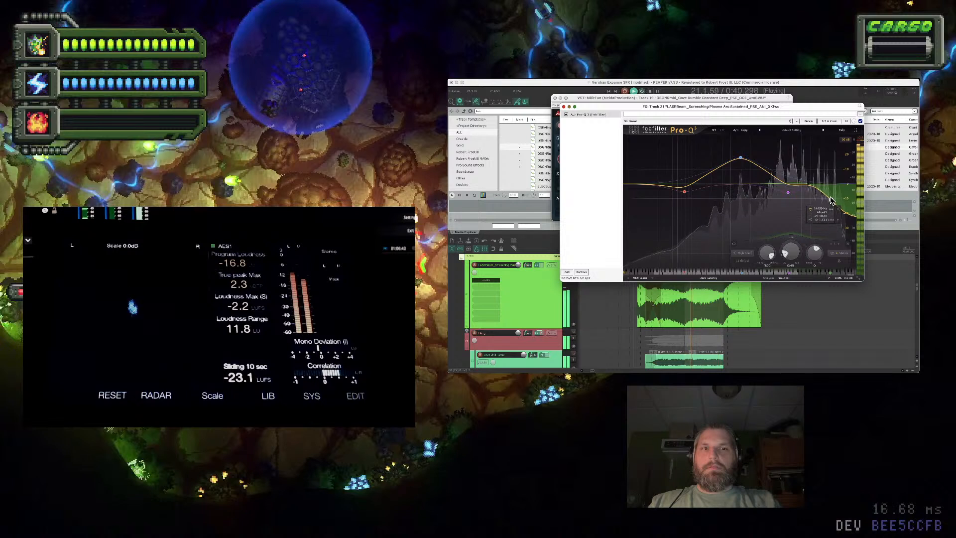
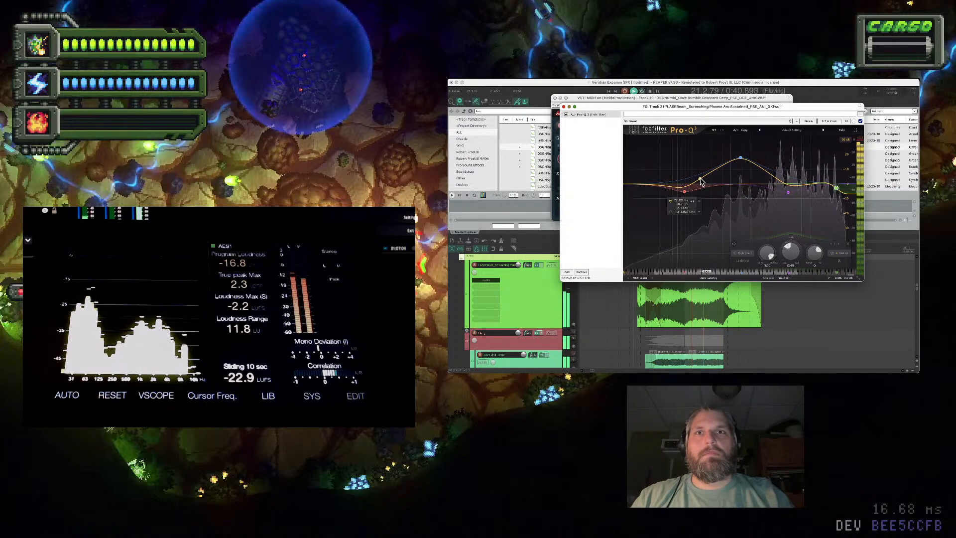
pyautogui.click(700, 181)
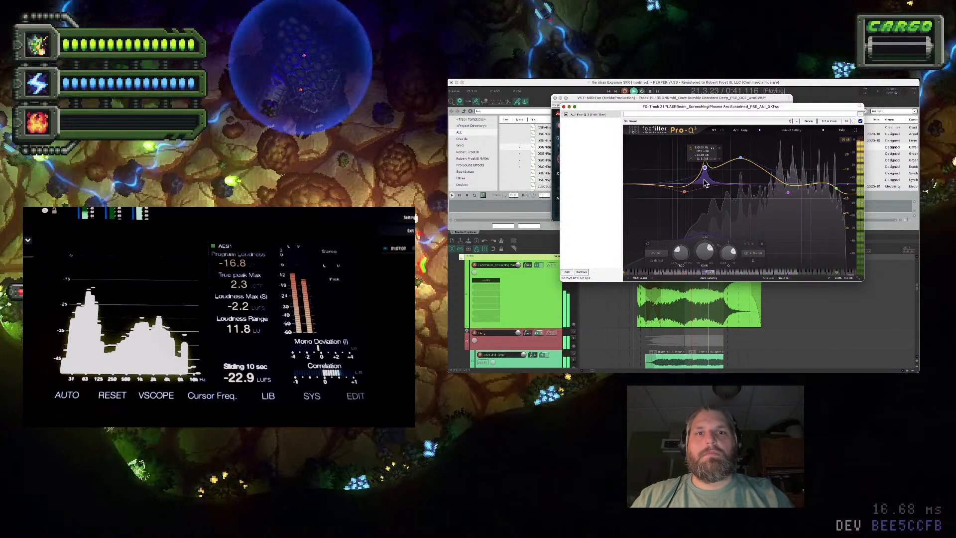
pyautogui.moveTo(704, 157)
pyautogui.mouseDown()
pyautogui.moveTo(706, 144)
pyautogui.moveTo(696, 144)
pyautogui.moveTo(710, 150)
pyautogui.mouseUp()
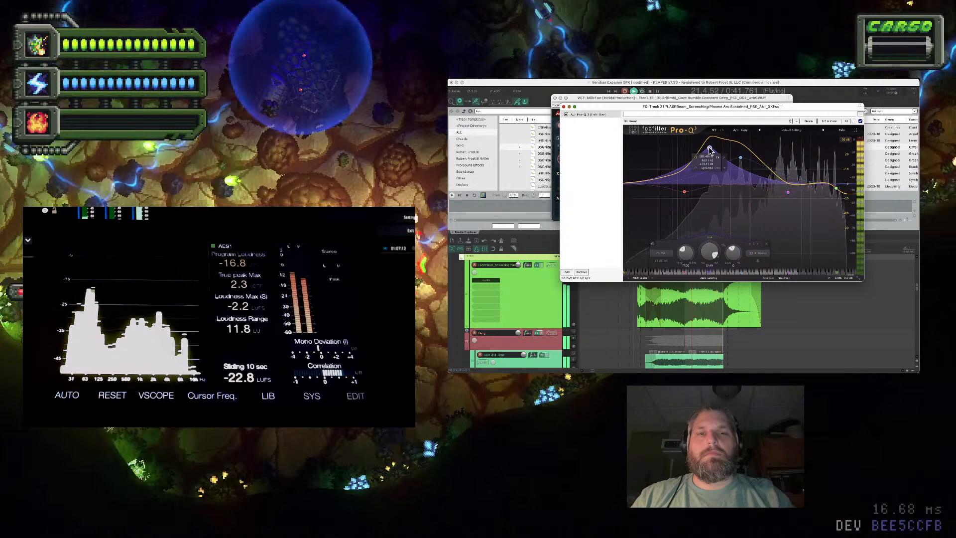
pyautogui.click(563, 107)
# Solo the red folder track and the Screeching Plasma Arc track to compare these layers without the rest of the mix
pyautogui.scroll(-2, 524, 291)
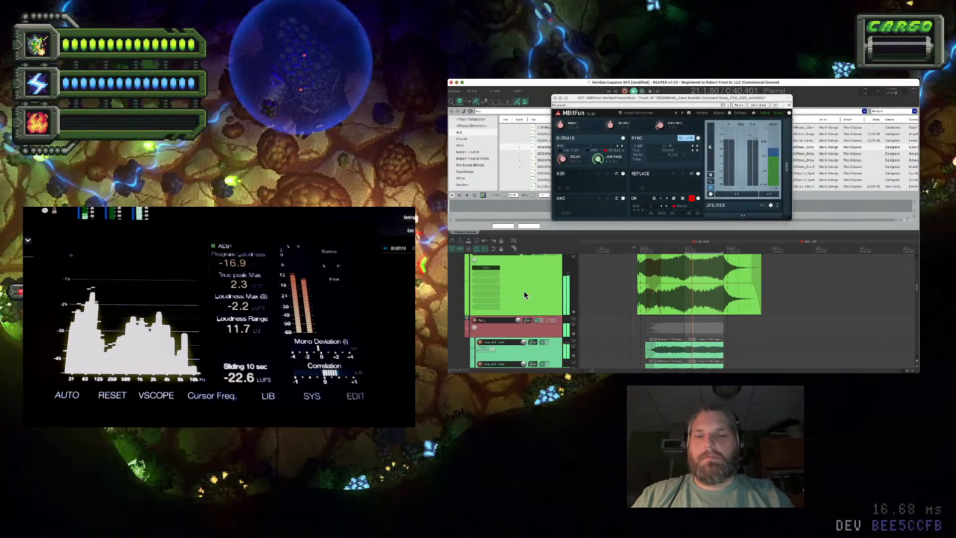
pyautogui.click(573, 292)
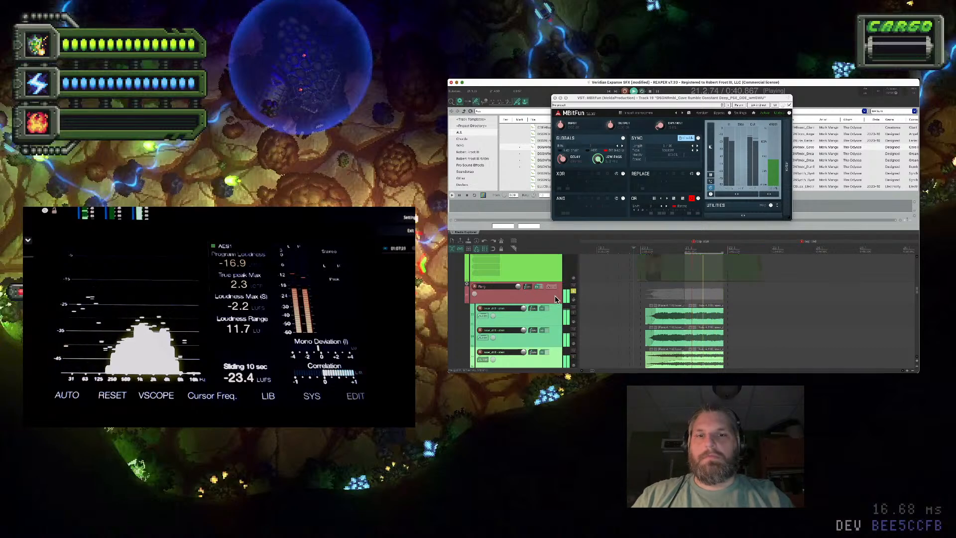
pyautogui.scroll(-2, 546, 298)
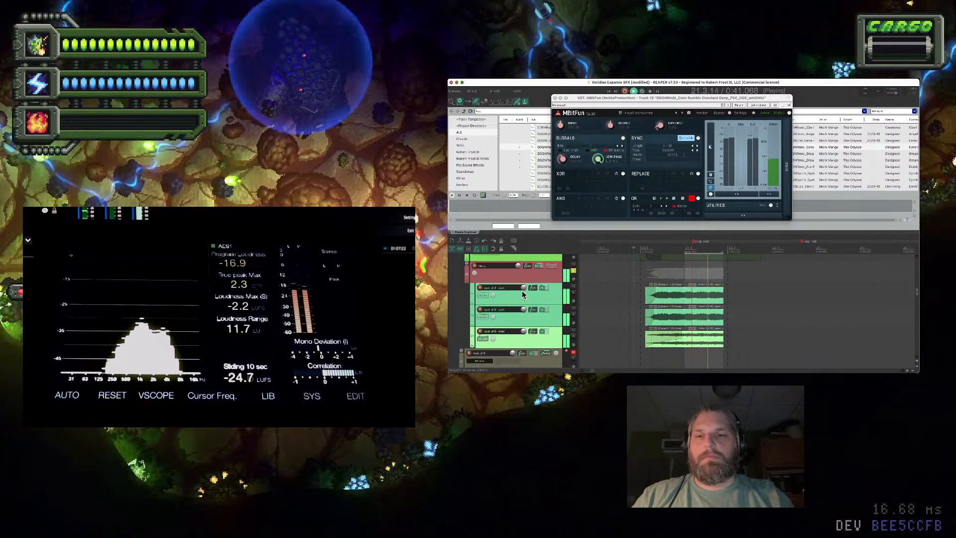
pyautogui.moveTo(523, 292)
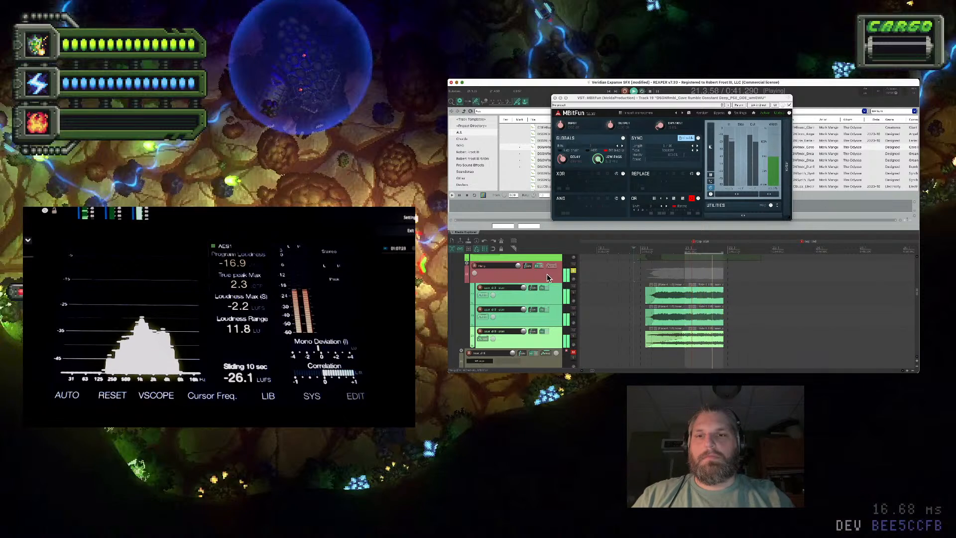
pyautogui.scroll(2, 546, 274)
pyautogui.scroll(1, 547, 273)
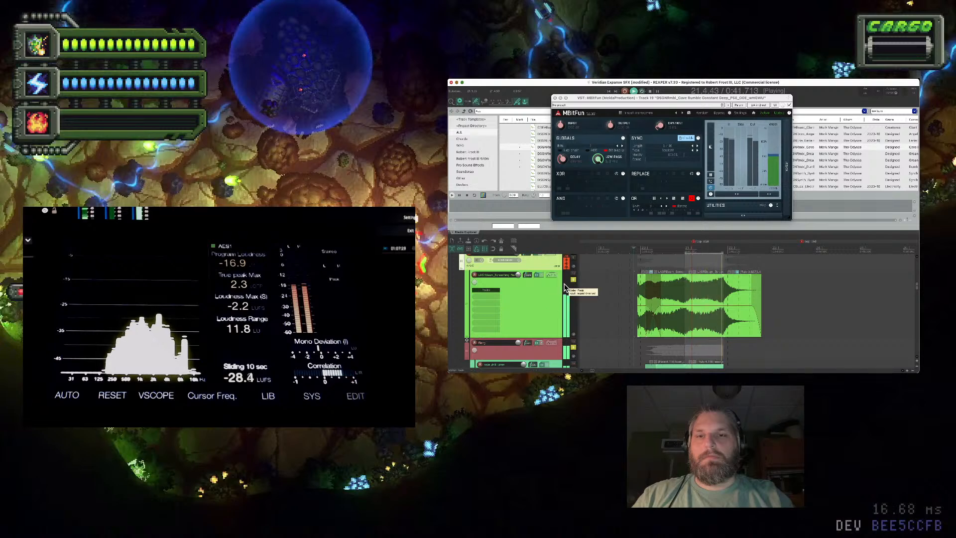
# Select all clips on the Screeching Plasma Arc track and set their channel mode to Mono (Mix L+R)
pyautogui.click(736, 326)
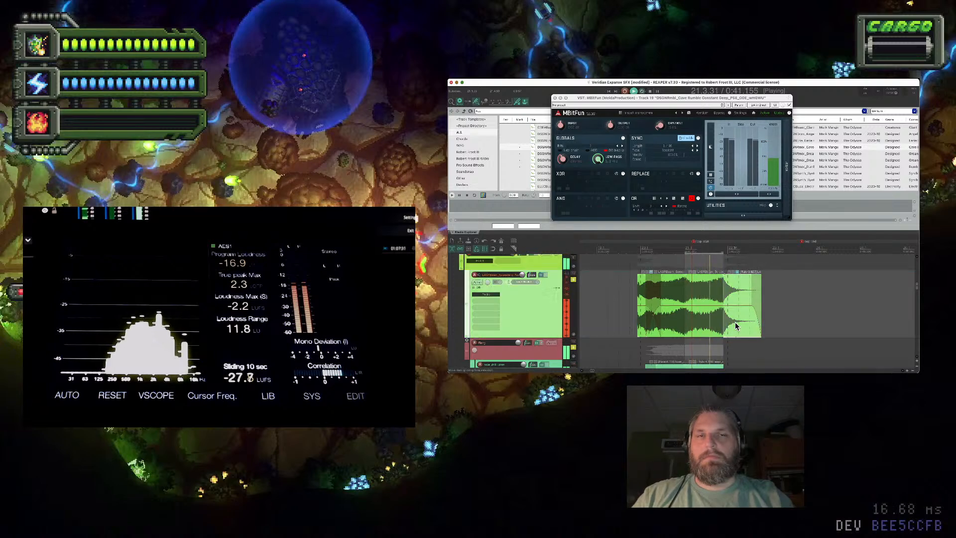
pyautogui.keyDown('shift'); pyautogui.click(638, 319); pyautogui.keyUp('shift')
pyautogui.doubleClick(638, 318)
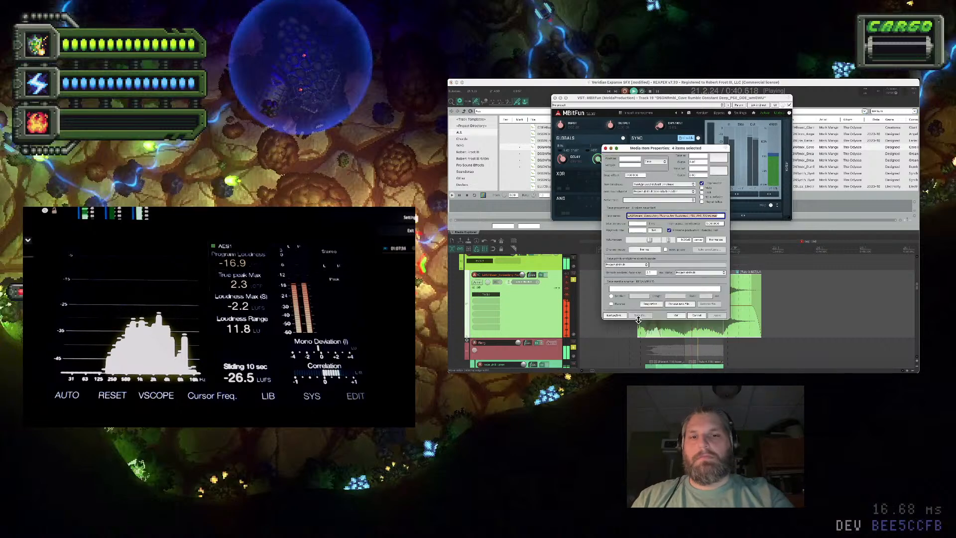
pyautogui.click(644, 250)
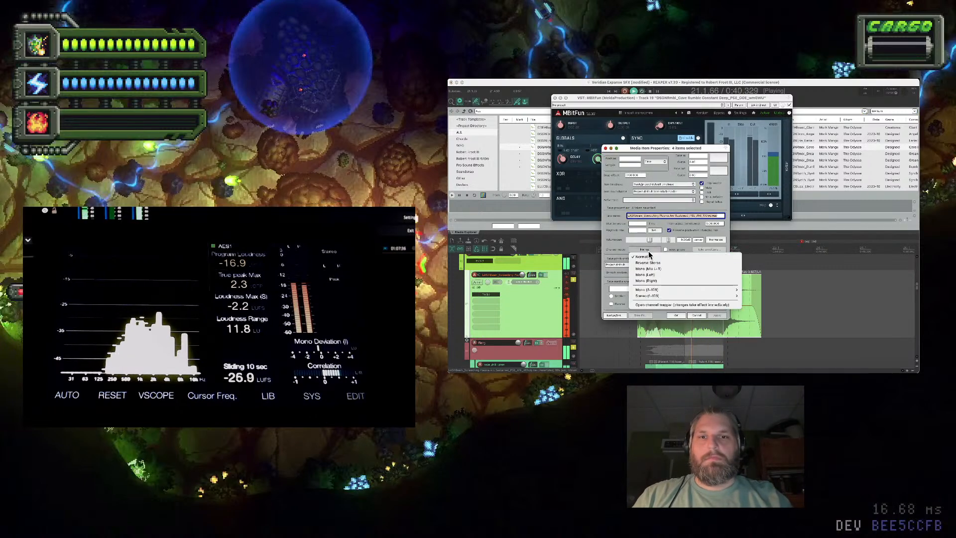
pyautogui.click(666, 268)
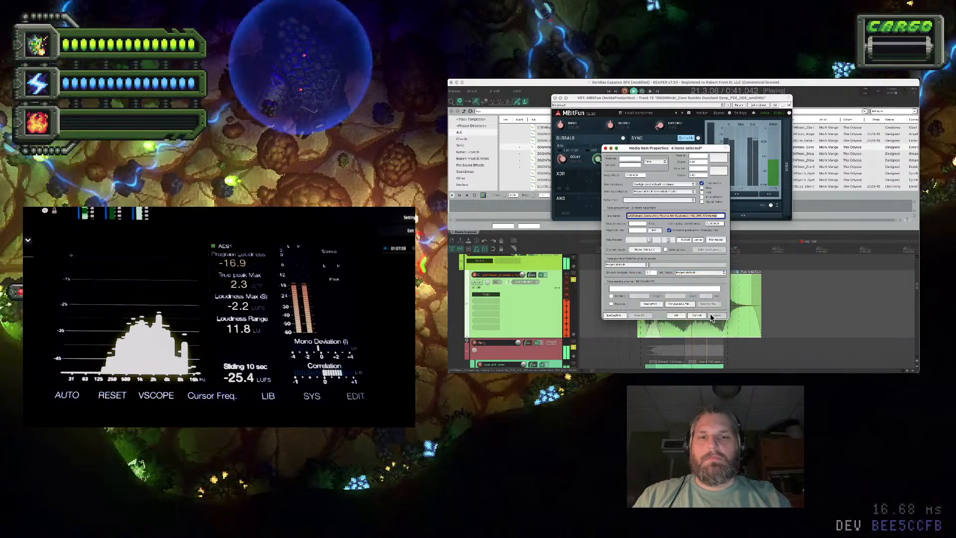
pyautogui.click(676, 315)
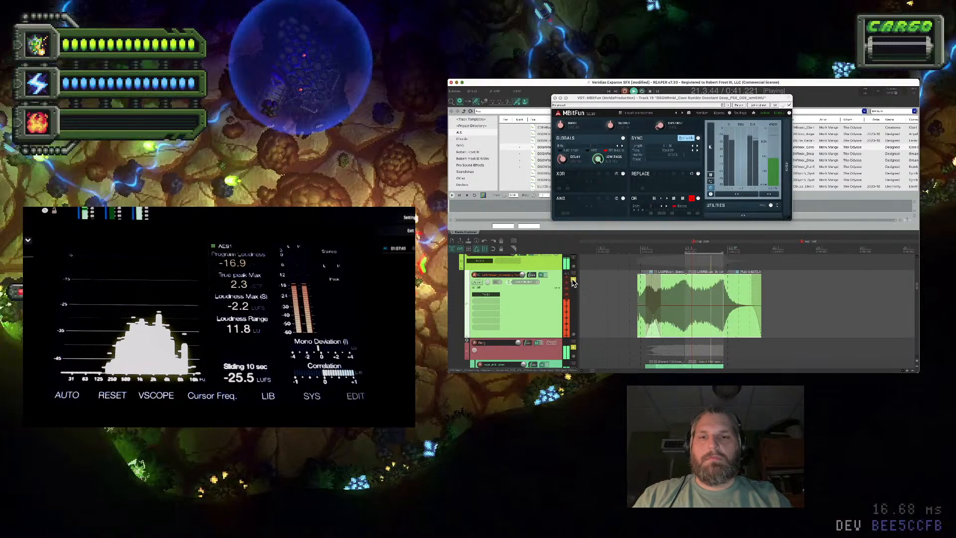
# Clear the track solos, audition the mono laser clips in the full mix, and stop playback at the clips' tail
pyautogui.click(577, 284)
pyautogui.hotkey('ctrl', 'z')
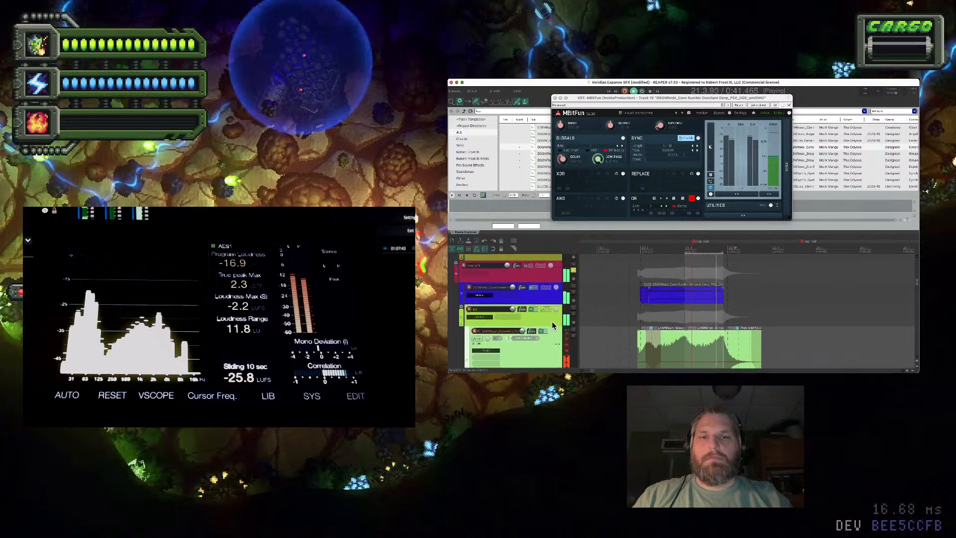
pyautogui.scroll(3, 551, 321)
pyautogui.scroll(-2, 551, 321)
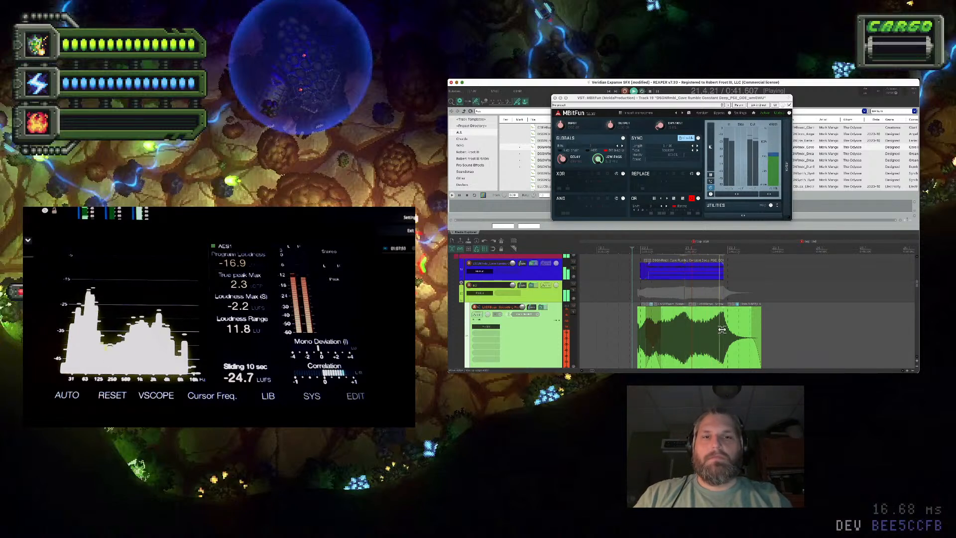
pyautogui.press('space')
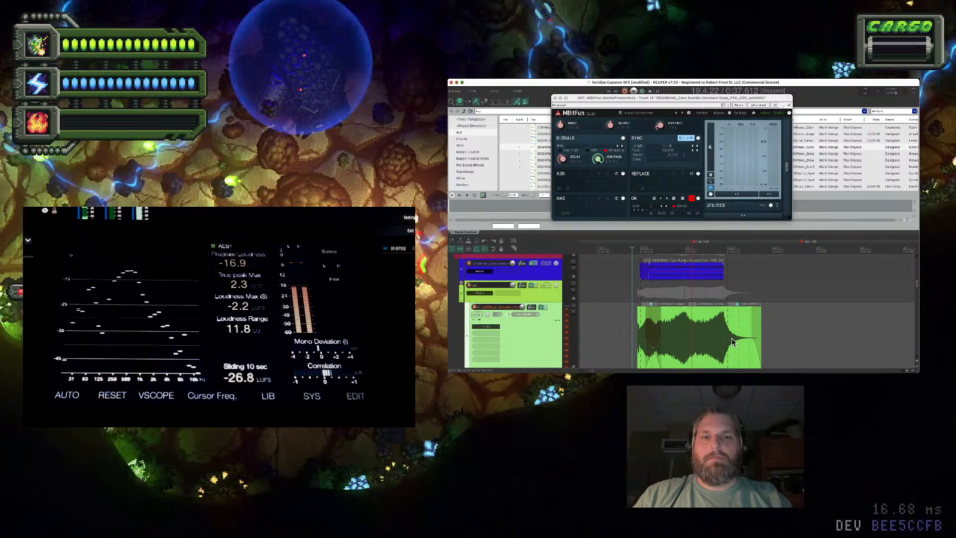
pyautogui.scroll(3, 736, 340)
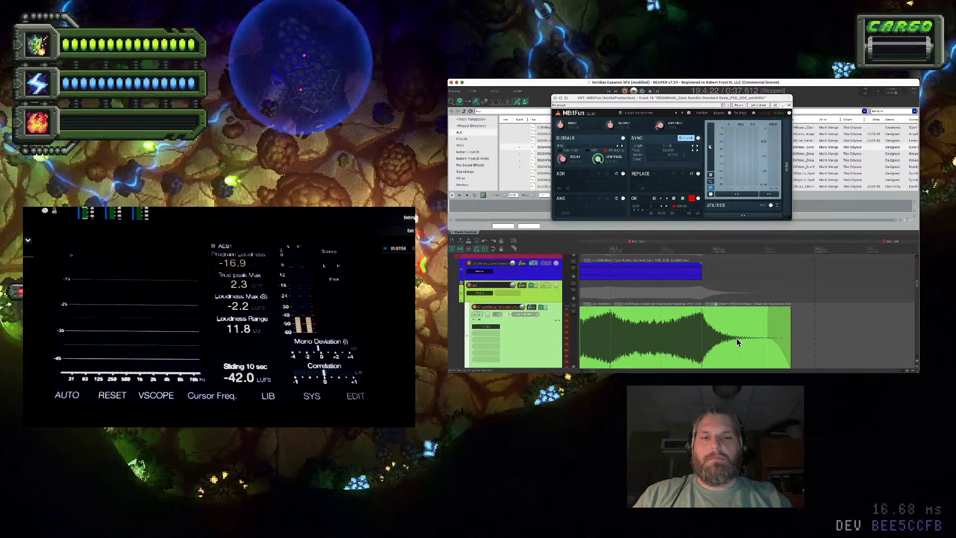
# Lower the item volume of the laser tail clip, audition the loop into its tail, and close the MBitFun window
pyautogui.moveTo(737, 340); pyautogui.dragTo(737, 346)
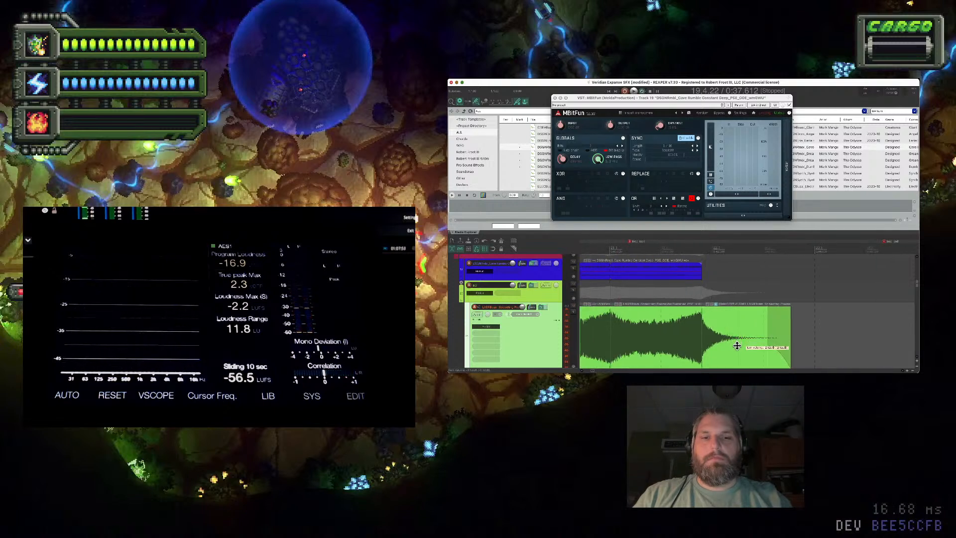
pyautogui.click(657, 335)
pyautogui.press('space')
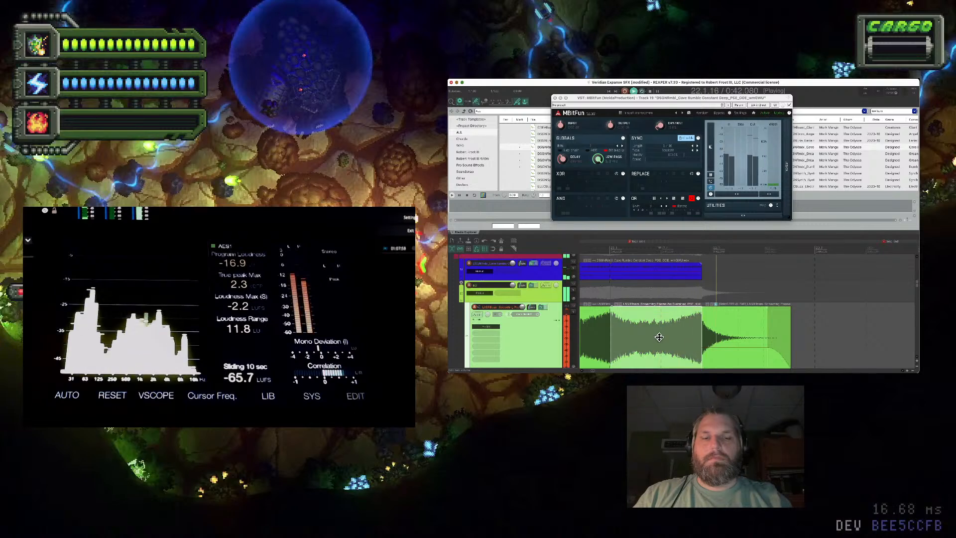
pyautogui.press('space')
pyautogui.click(555, 98)
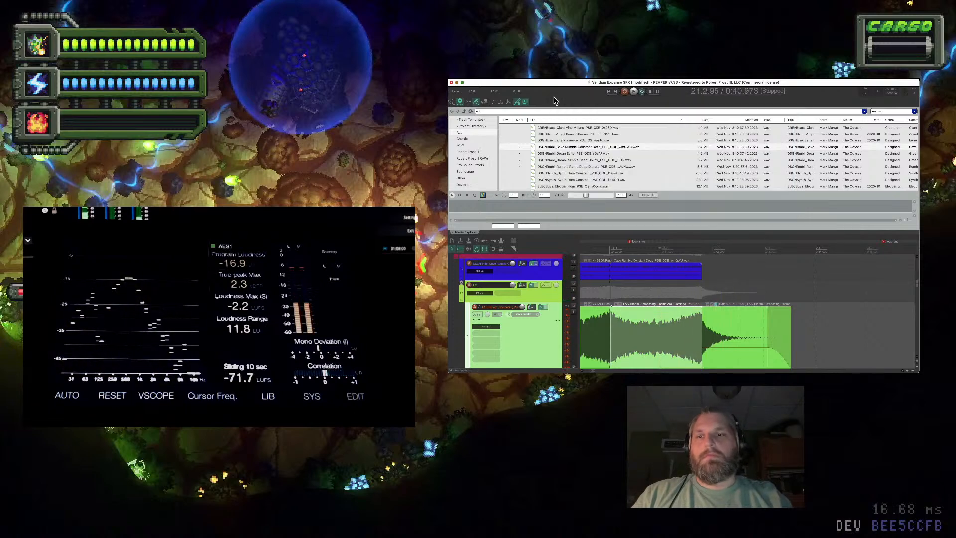
# Replace the sound library search with laser and bring the start of the laser beam arrangement into view
pyautogui.scroll(-3, 544, 318)
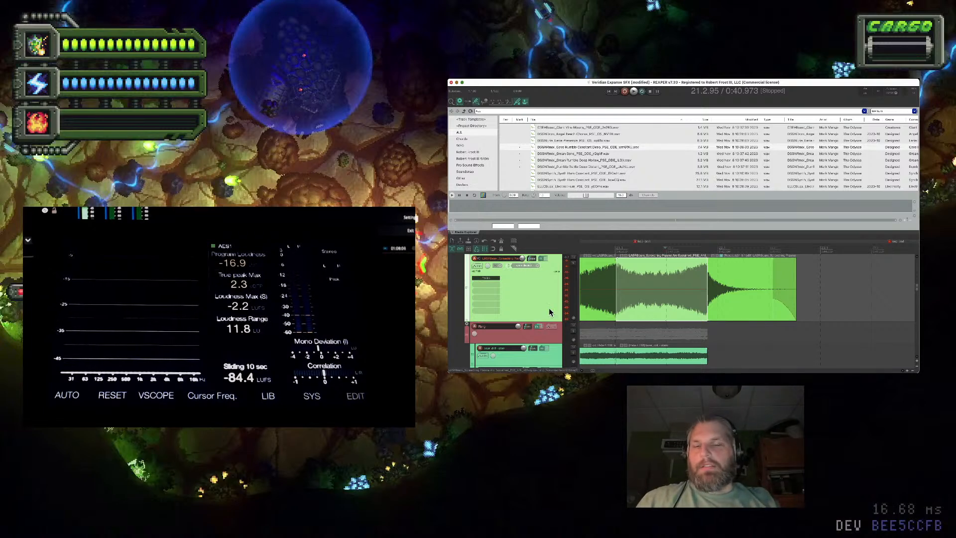
pyautogui.scroll(2, 550, 312)
pyautogui.press('super+alt+x')
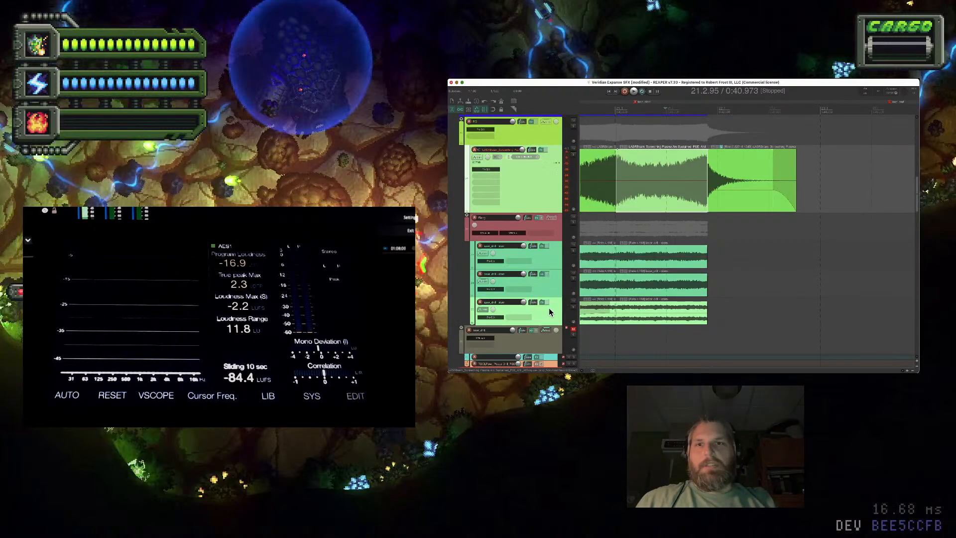
pyautogui.press('super+alt+x')
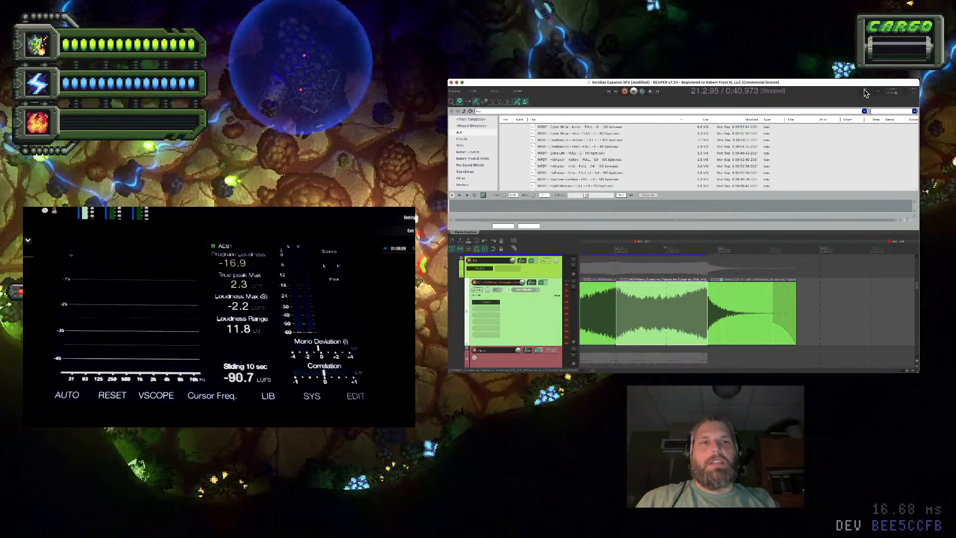
pyautogui.hscroll(5, 826, 299)
pyautogui.hscroll(-10, 827, 299)
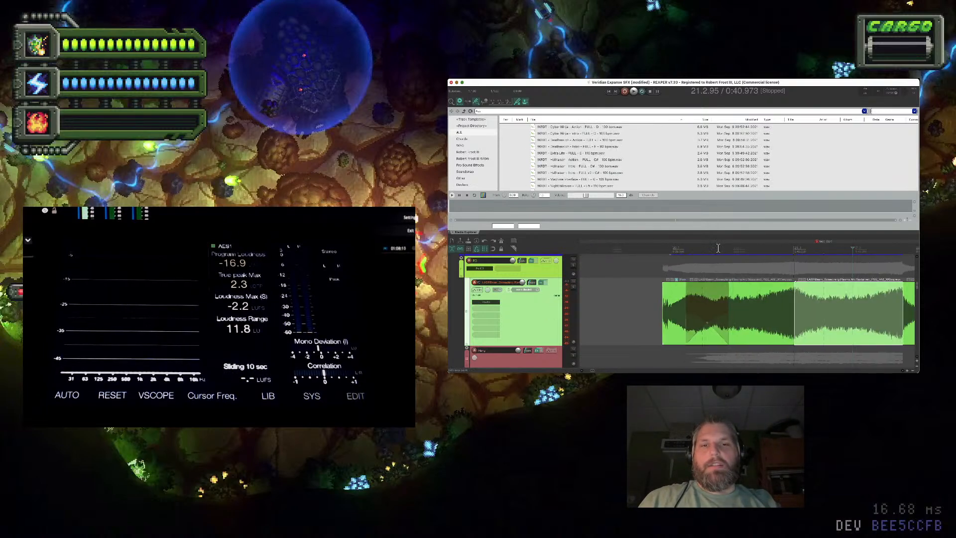
pyautogui.hscroll(2, 826, 299)
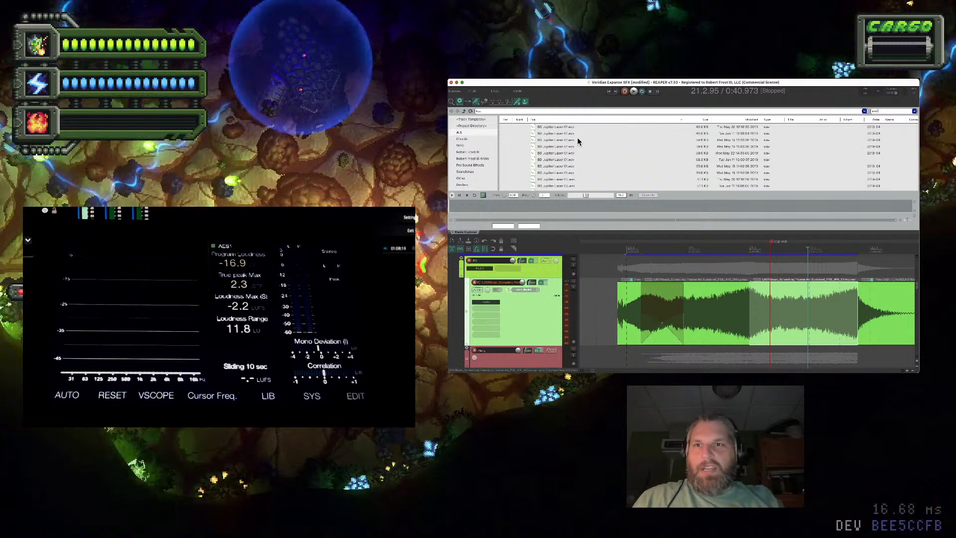
# Audition short samples from the laser search results, including the Laser Modular files
pyautogui.click(578, 138)
pyautogui.scroll(-5, 577, 144)
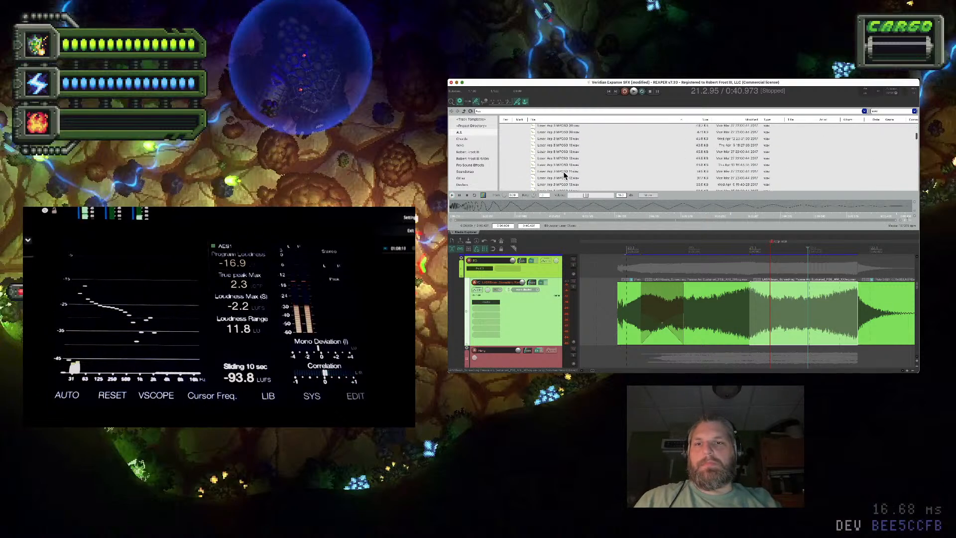
pyautogui.click(563, 171)
pyautogui.scroll(-3, 563, 171)
pyautogui.click(563, 171)
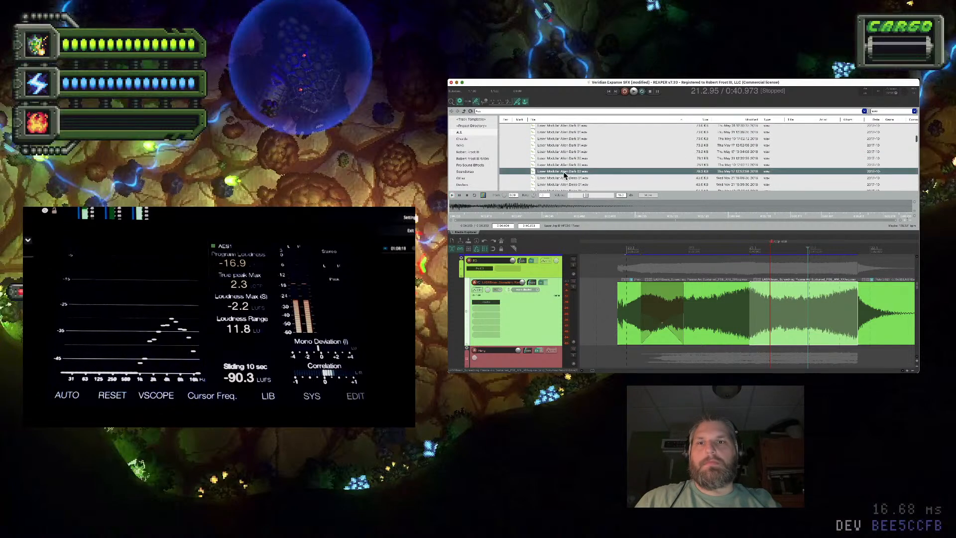
pyautogui.scroll(-5, 564, 175)
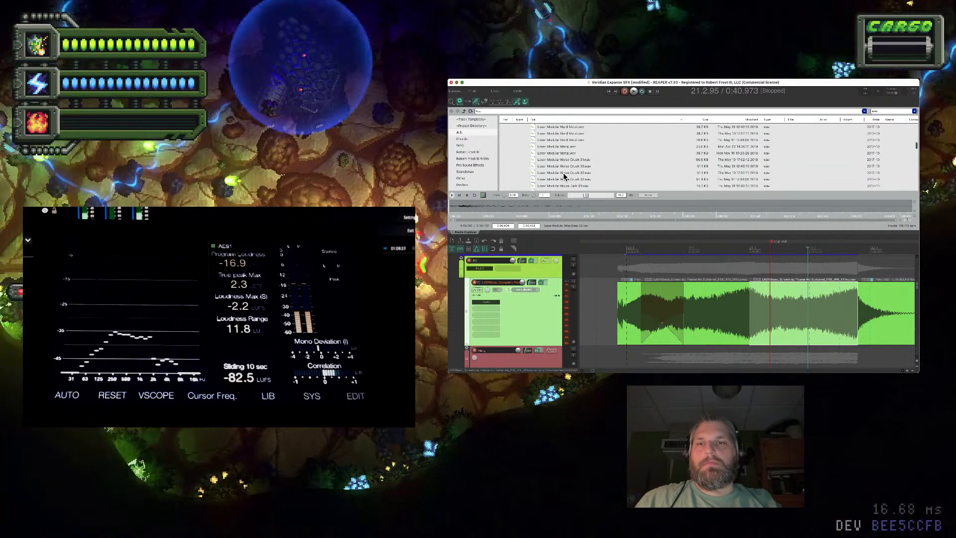
pyautogui.click(564, 172)
# Audition the LASRBeam recordings in the search results, including the Incendiary and Isotope Splitter Sustained files
pyautogui.scroll(-5, 568, 167)
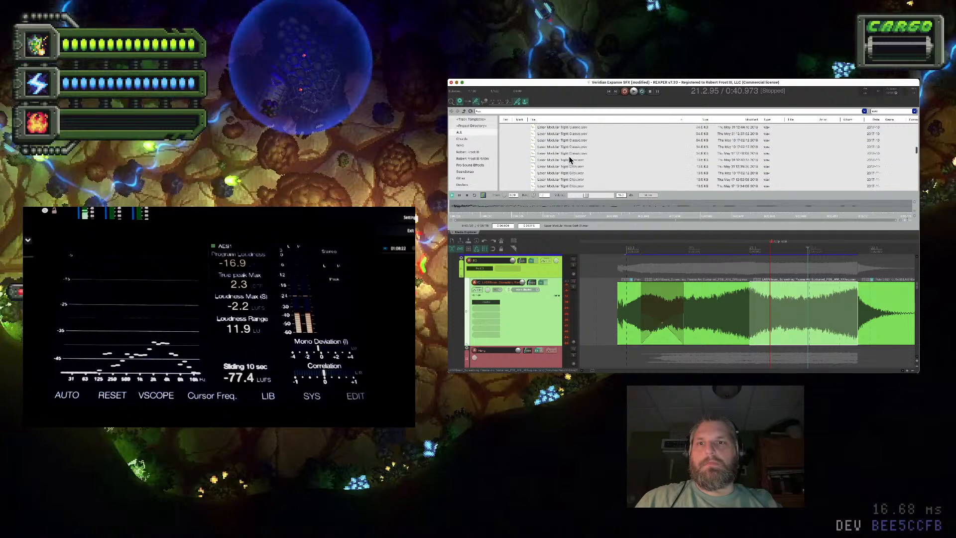
pyautogui.scroll(-5, 570, 158)
pyautogui.click(570, 158)
pyautogui.scroll(-1, 569, 159)
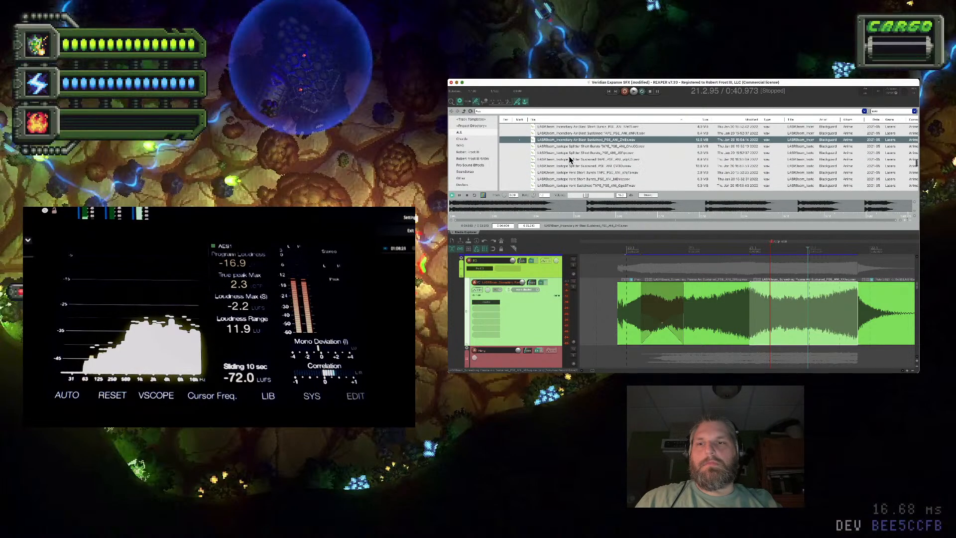
pyautogui.click(570, 157)
pyautogui.scroll(-1, 569, 158)
pyautogui.click(569, 162)
# Compare the LASRBeam Oscillating Repulsor Beam recordings with Low Freq Energy in the search results
pyautogui.scroll(-2, 569, 162)
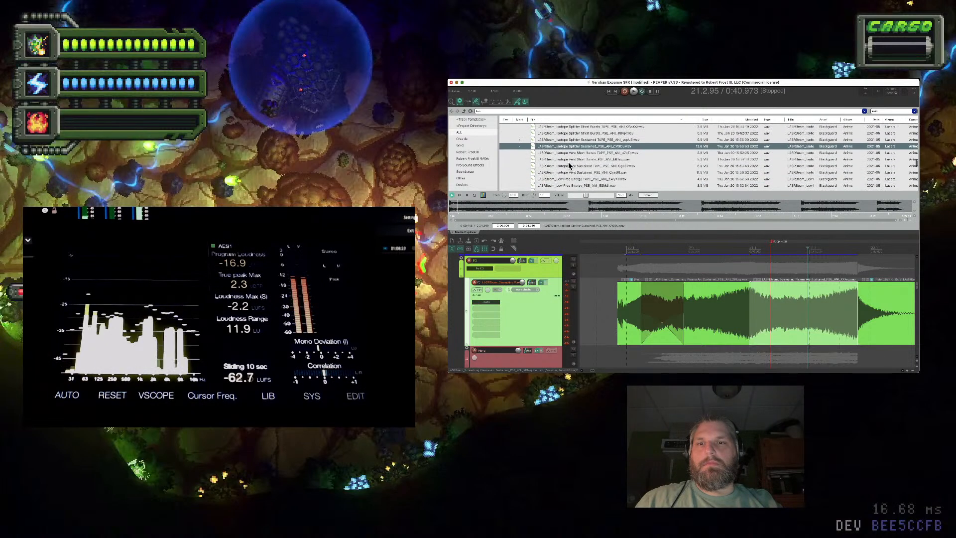
pyautogui.click(569, 166)
pyautogui.scroll(-3, 569, 171)
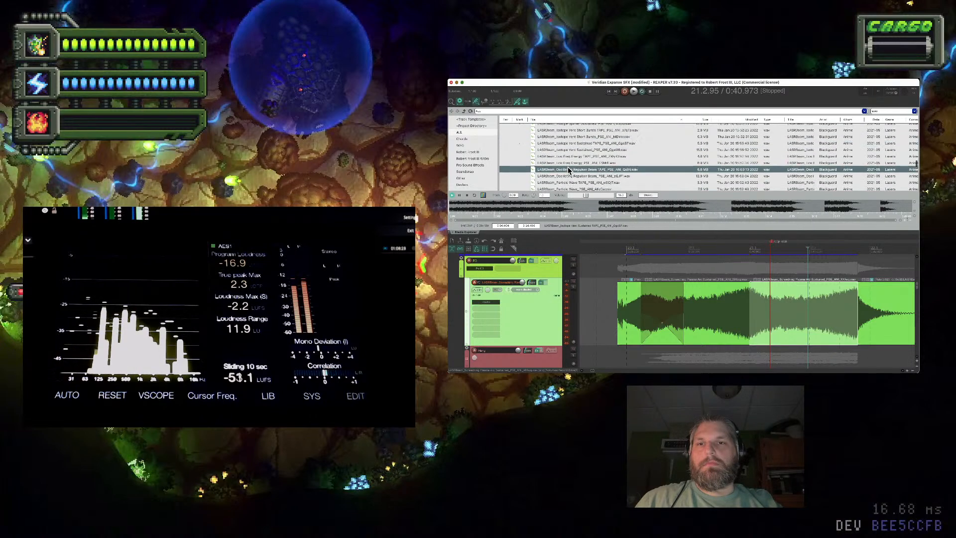
pyautogui.click(571, 166)
pyautogui.scroll(-1, 571, 165)
pyautogui.scroll(-2, 571, 166)
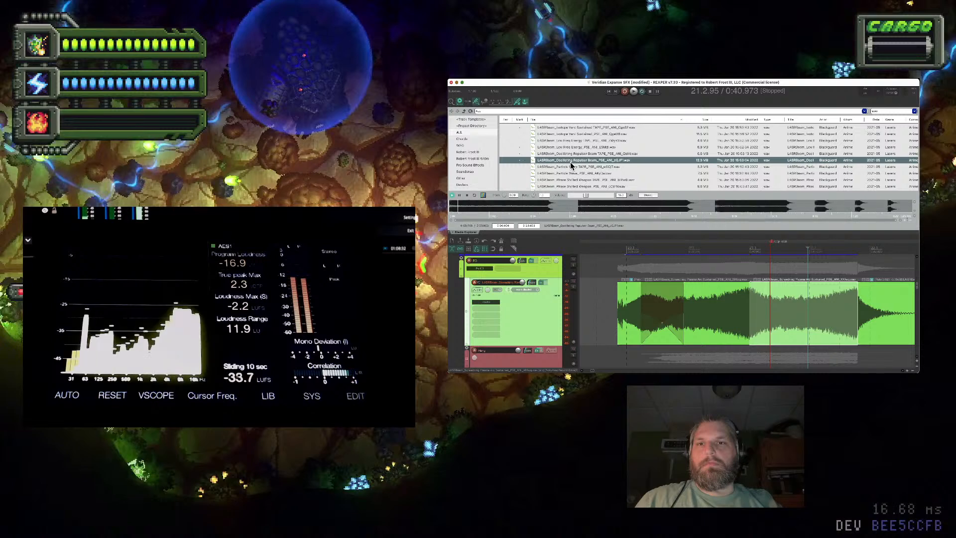
pyautogui.click(572, 154)
pyautogui.click(575, 148)
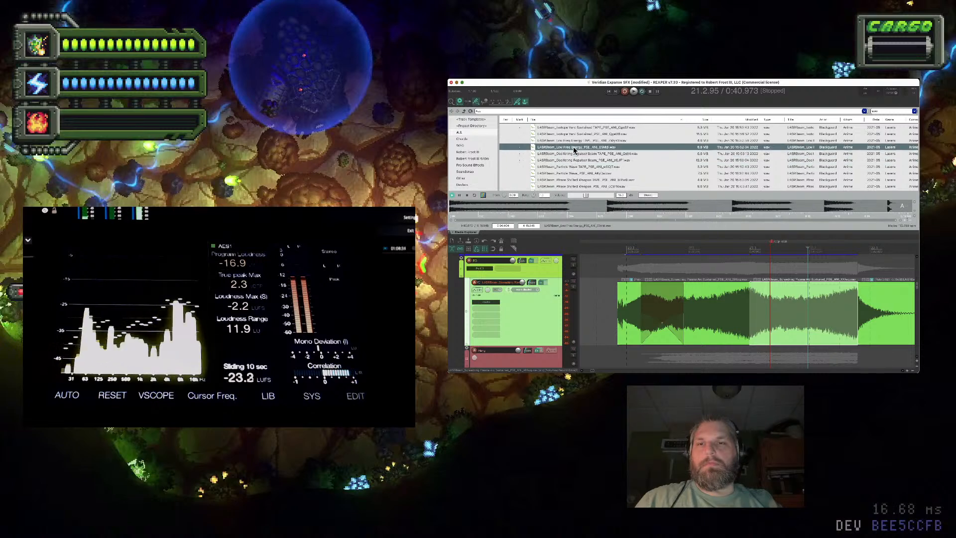
# Add a track beneath the rumble track and insert the opening segment of LASRBeam Low Freq Energy at the beam's start
pyautogui.click(554, 275)
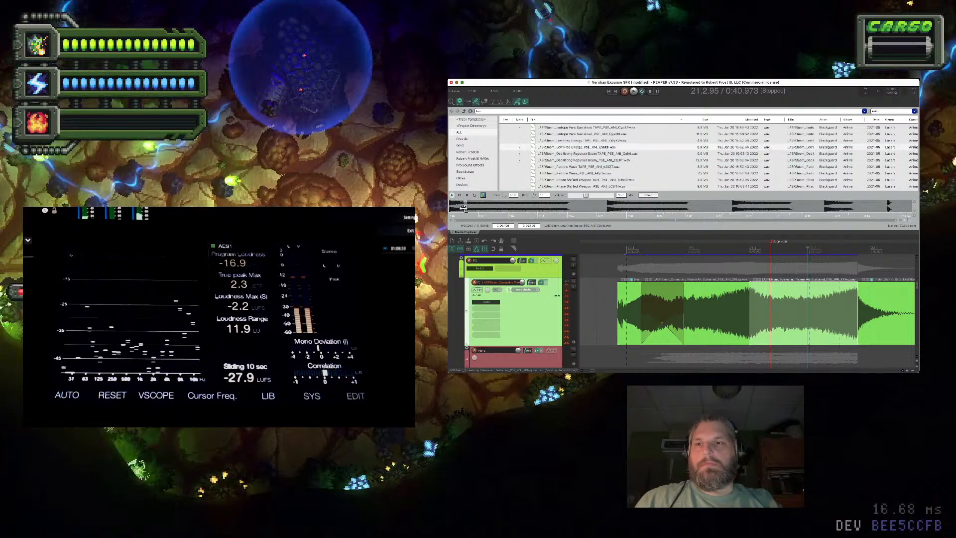
pyautogui.hotkey('ctrl', 'z')
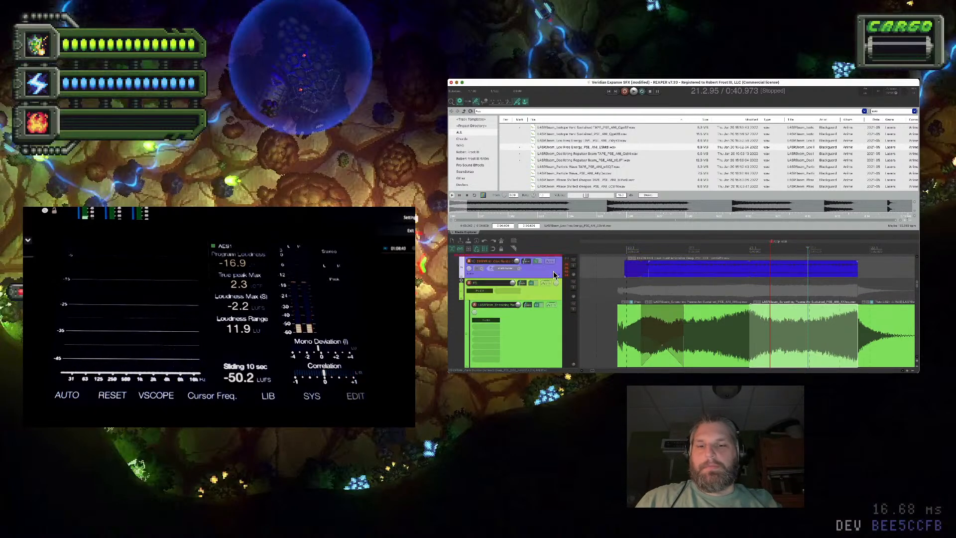
pyautogui.hotkey('ctrl', 'z')
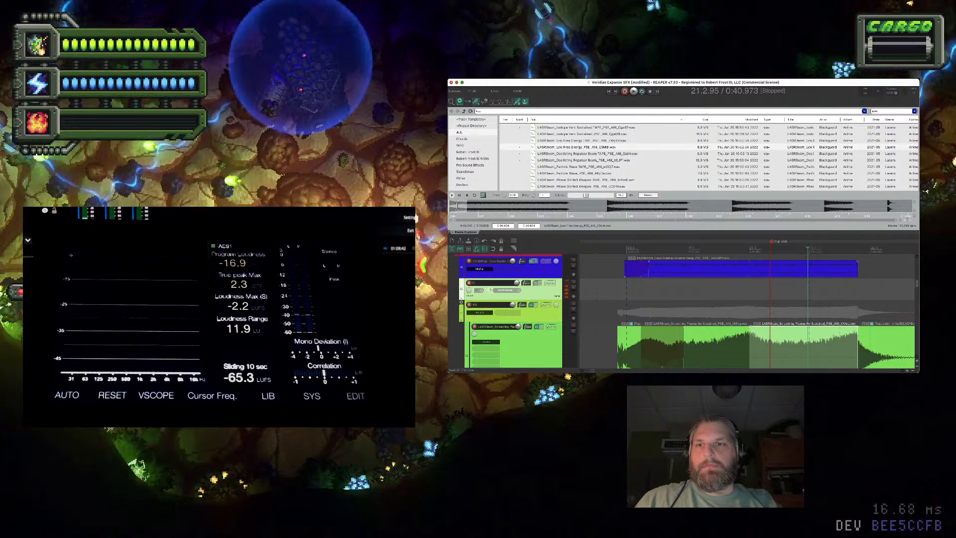
pyautogui.moveTo(481, 217); pyautogui.dragTo(638, 298)
pyautogui.click(609, 292)
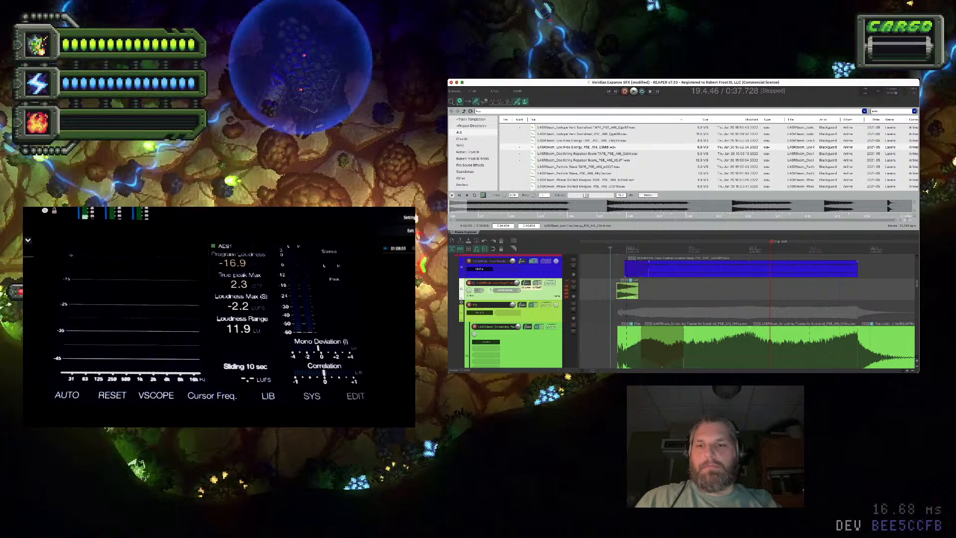
# Audition the Low Freq Energy clip in the mix and extend its end to make it longer
pyautogui.press('space')
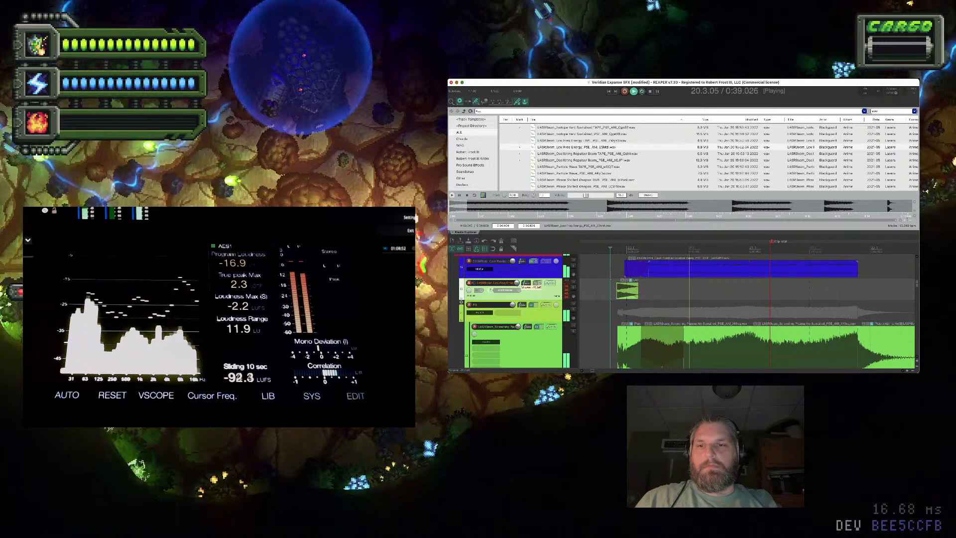
pyautogui.press('space')
pyautogui.press('space')
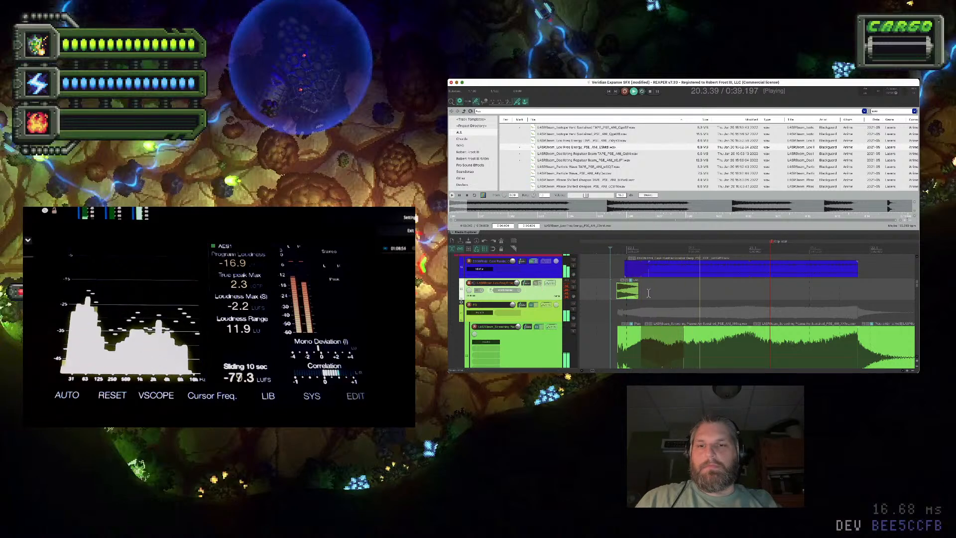
pyautogui.moveTo(637, 291); pyautogui.dragTo(653, 294)
pyautogui.press('space')
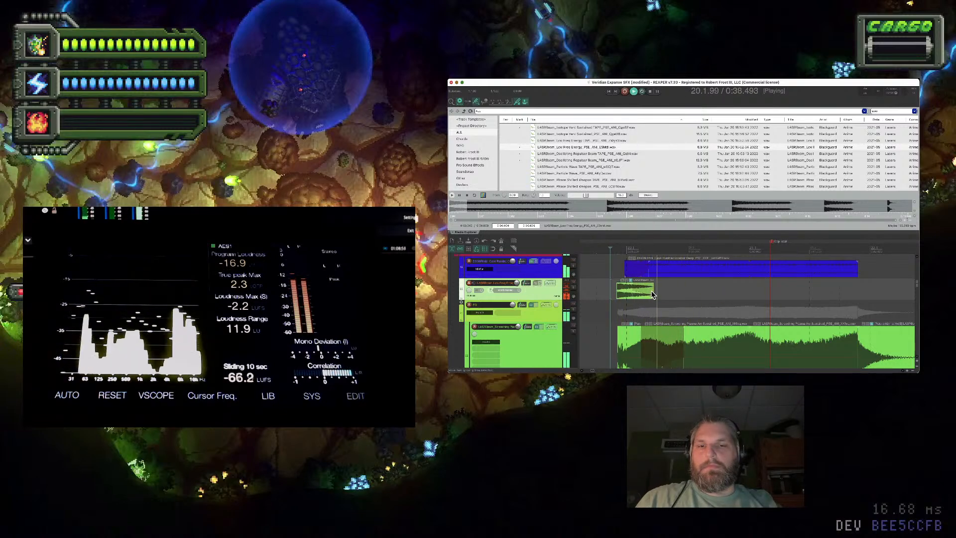
# Shorten the fade-in of the rumble clip and replay the mix from just before the beam's start
pyautogui.click(647, 266)
pyautogui.press('space')
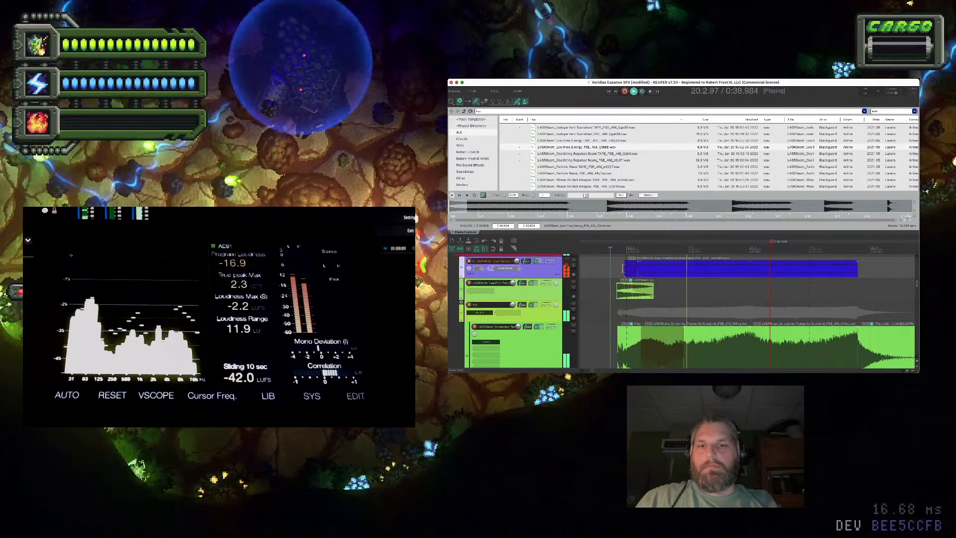
pyautogui.press('space')
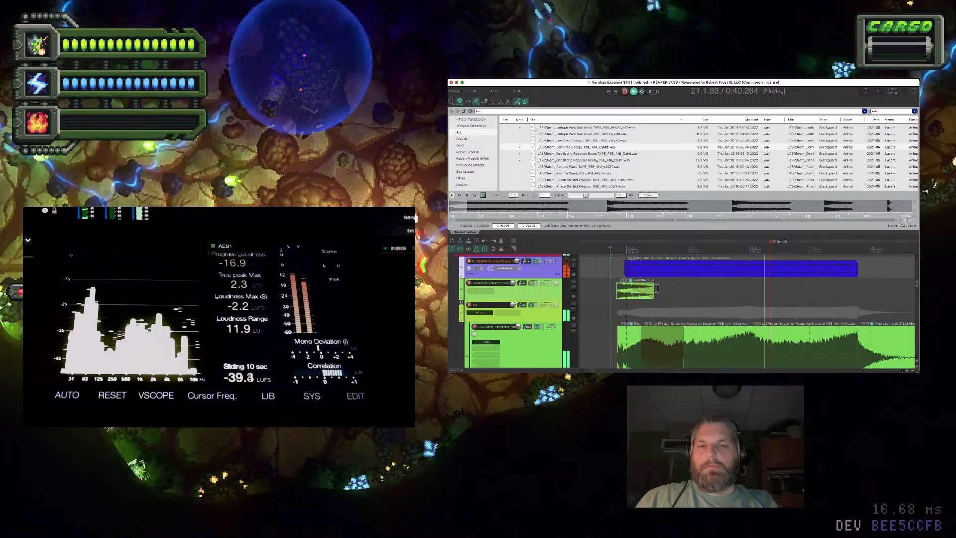
pyautogui.click(605, 286)
pyautogui.press('space')
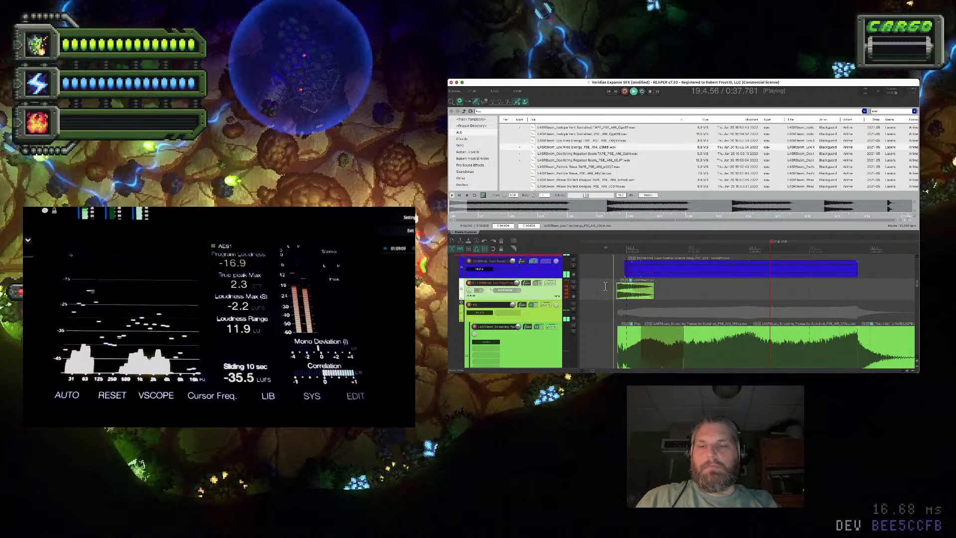
# Widen the first crossfade on the Screeching Plasma Arc track, shift it later in time, and audition the transition
pyautogui.scroll(-3, 536, 311)
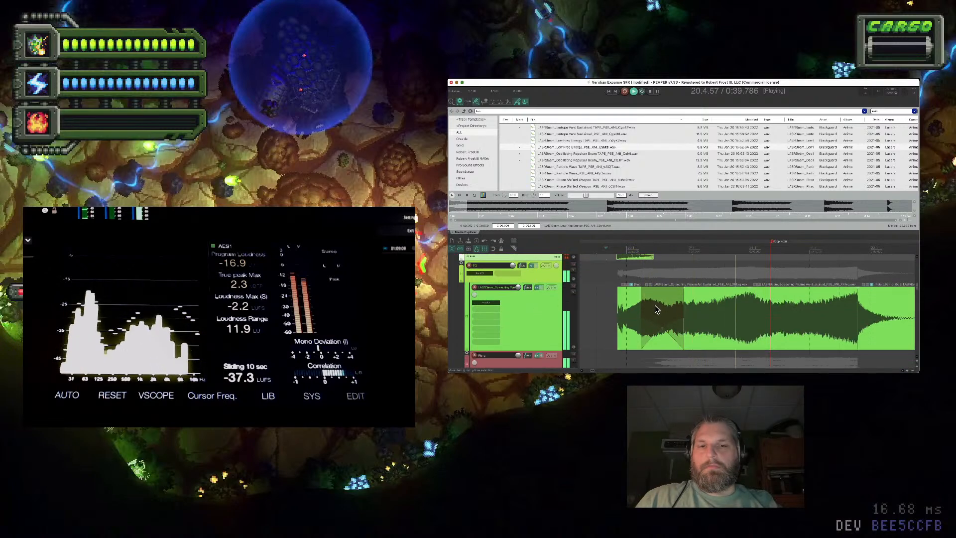
pyautogui.moveTo(640, 309); pyautogui.dragTo(653, 309)
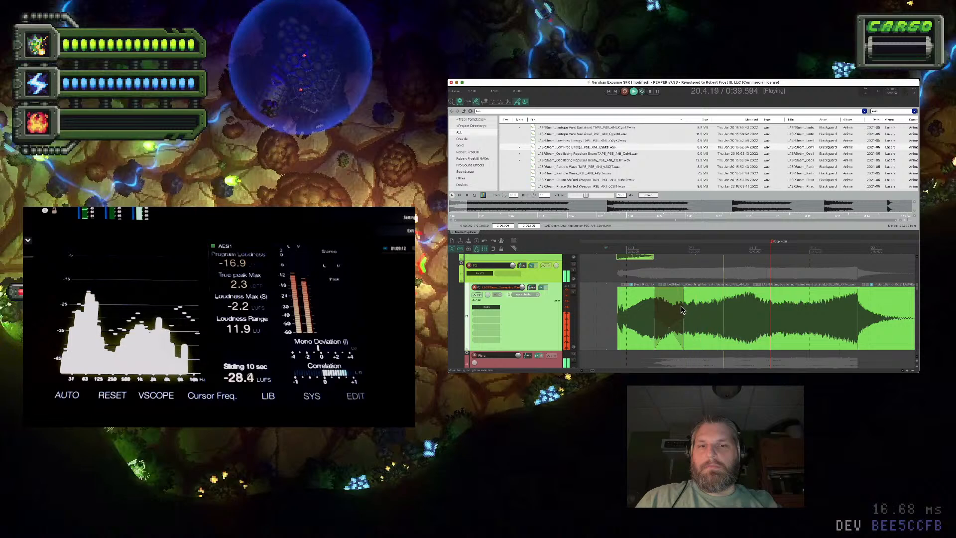
pyautogui.moveTo(654, 303); pyautogui.dragTo(738, 302)
pyautogui.press('space')
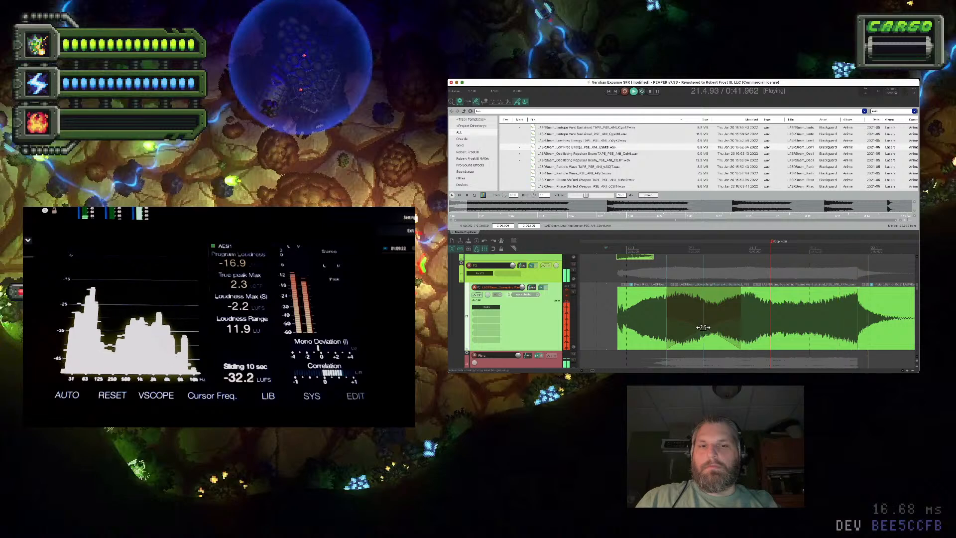
pyautogui.moveTo(703, 327); pyautogui.dragTo(718, 328)
pyautogui.press('space')
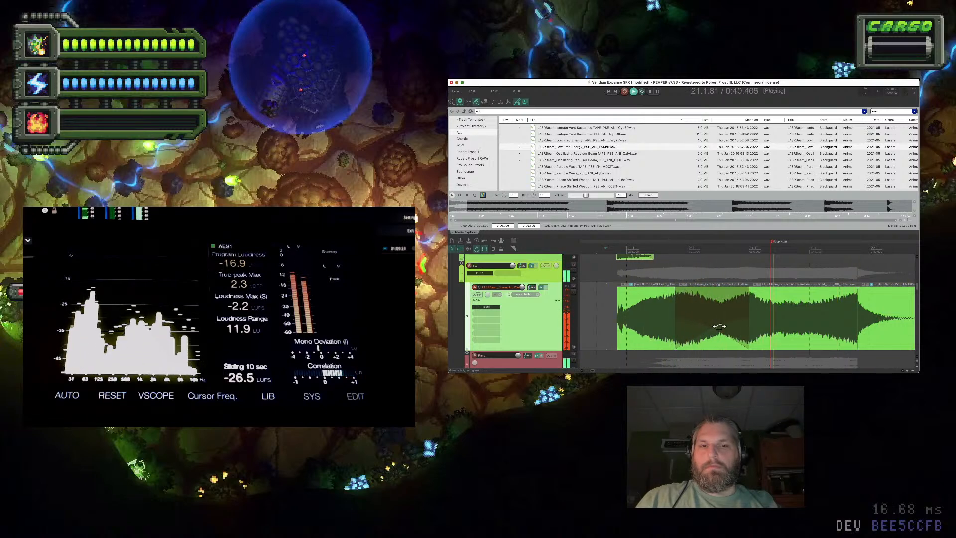
pyautogui.press('space')
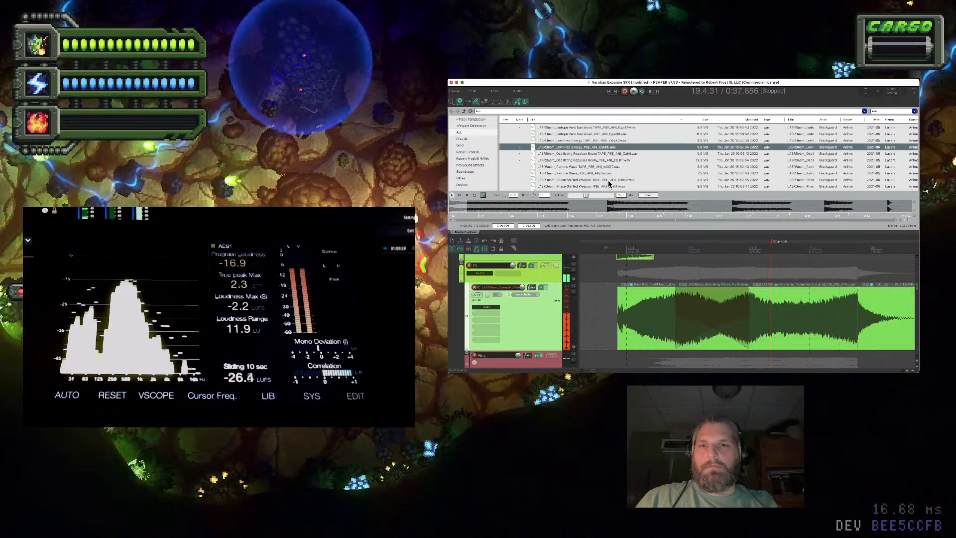
# Audition LASRBeam Phase Shifted Weapon TAPE from the search results, starting from its opening burst
pyautogui.click(605, 179)
pyautogui.scroll(-3, 608, 184)
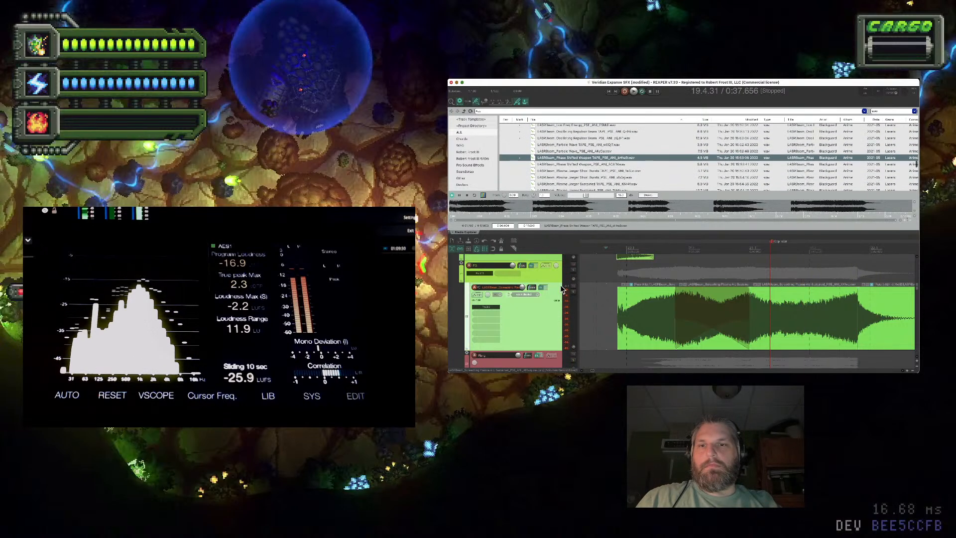
pyautogui.scroll(2, 562, 290)
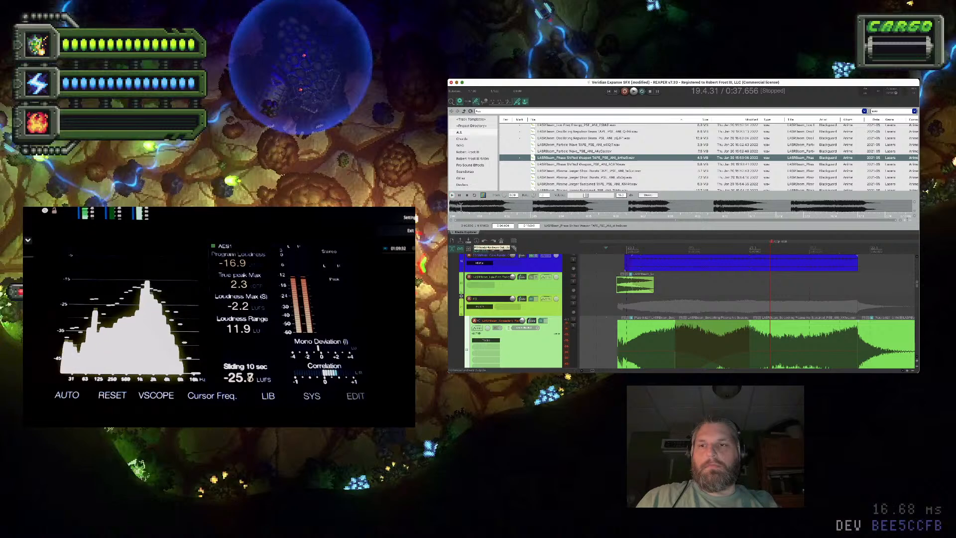
pyautogui.click(455, 208)
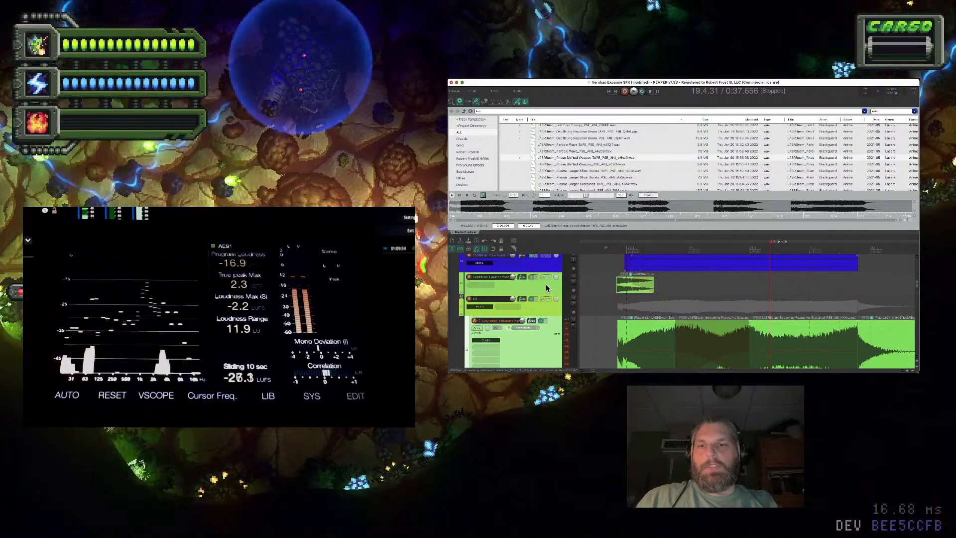
# Add the Phase Shifted Weapon TAPE opening burst on a new track at the beam's start, shorten its end, and audition it
pyautogui.press('super+t')
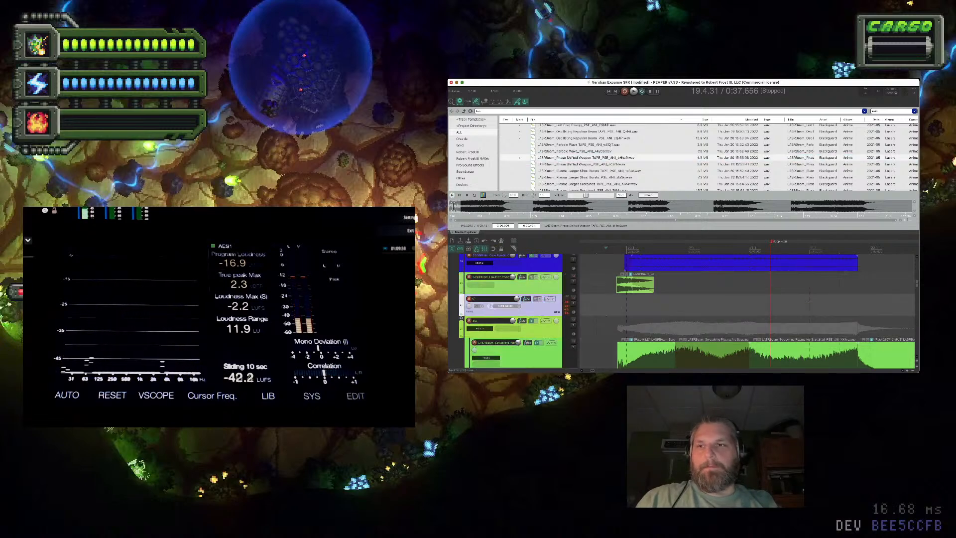
pyautogui.moveTo(455, 206); pyautogui.dragTo(611, 303)
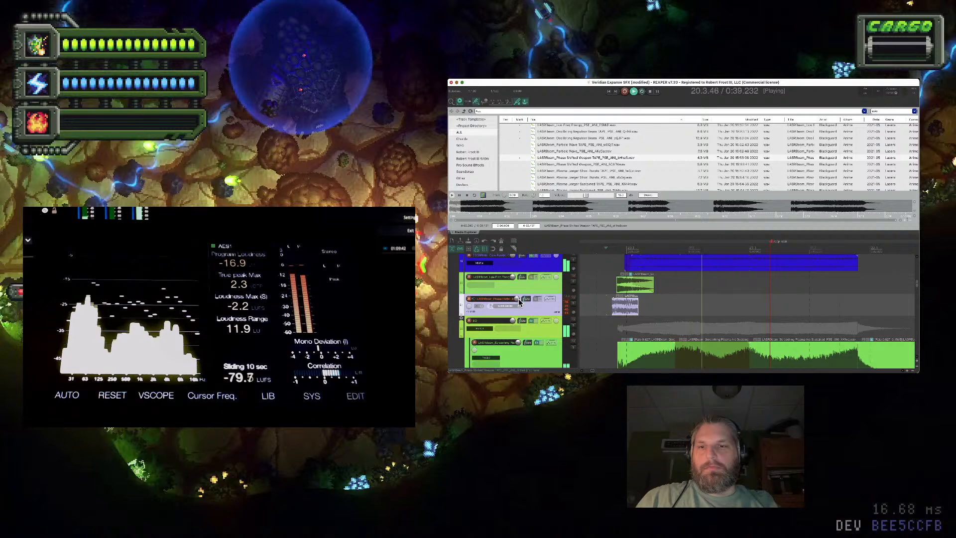
pyautogui.press('space')
pyautogui.moveTo(639, 300)
pyautogui.mouseDown()
pyautogui.moveTo(697, 307)
pyautogui.moveTo(627, 310)
pyautogui.mouseUp()
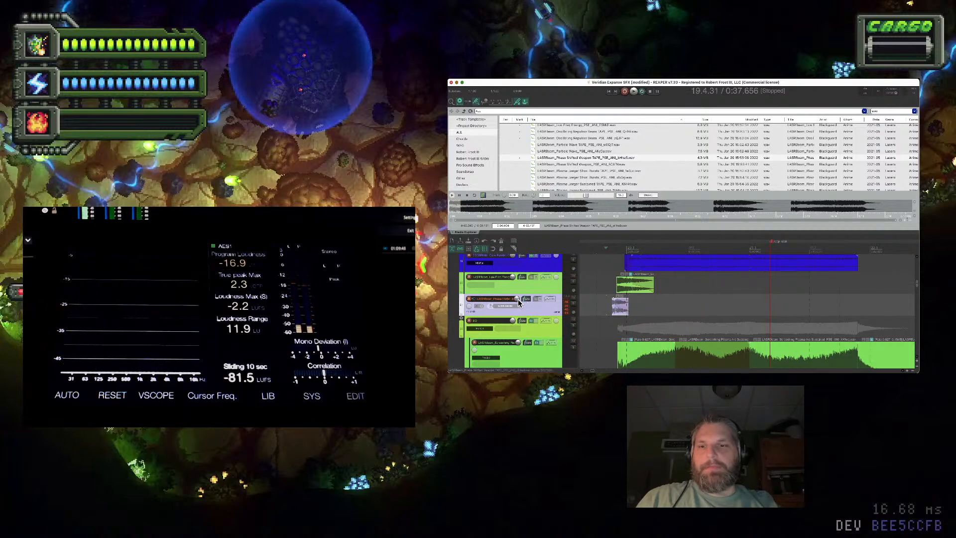
pyautogui.press('space')
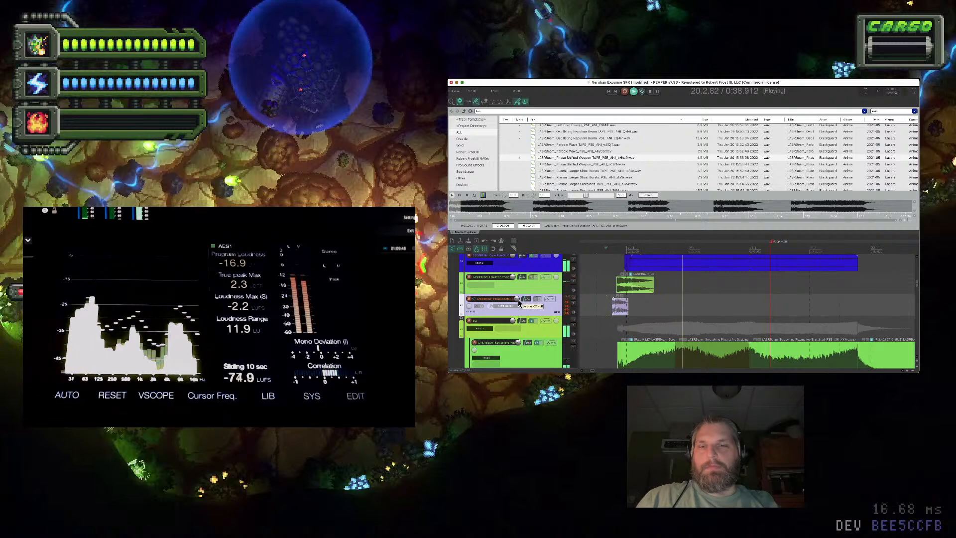
# Set the channel mode of the two beam onset clips to Mono (Mix L+R)
pyautogui.click(629, 293)
pyautogui.press('space')
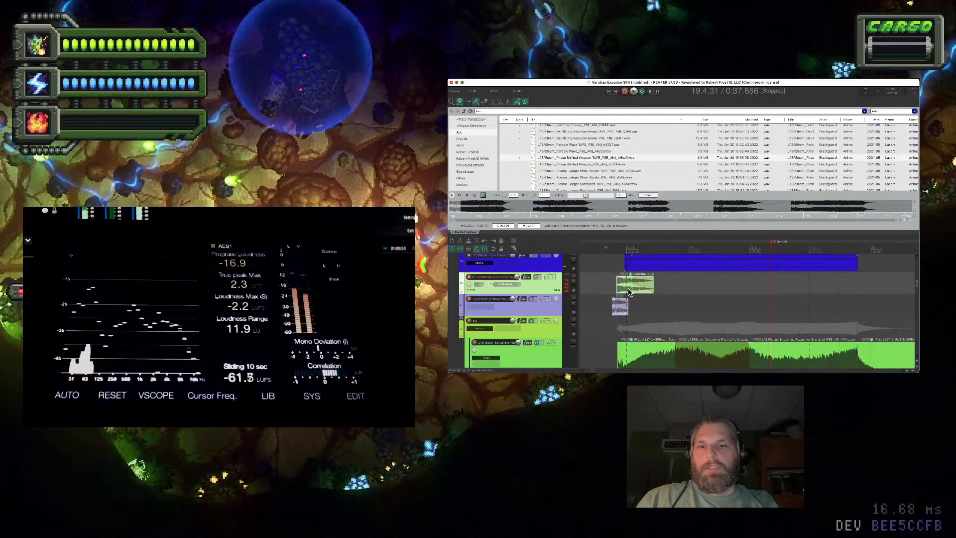
pyautogui.press('F2')
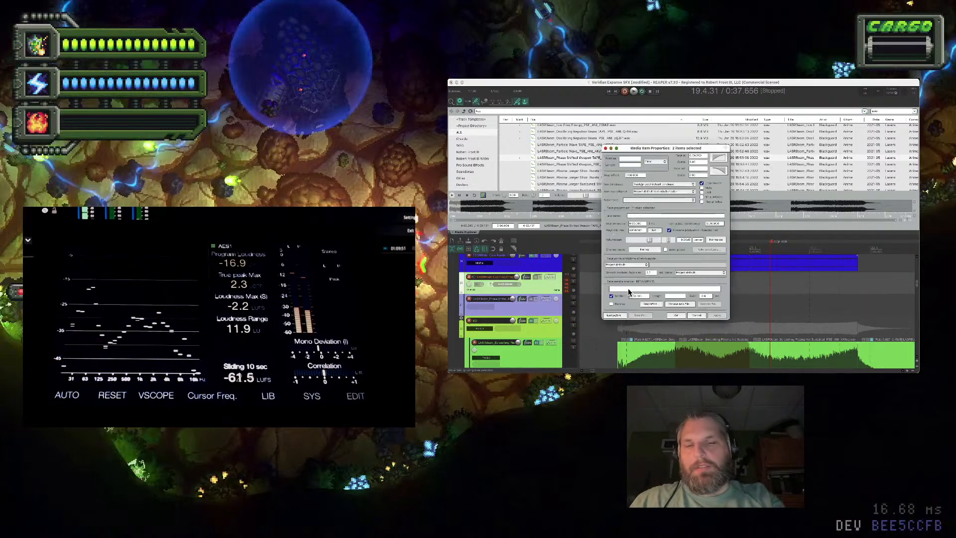
pyautogui.click(645, 249)
pyautogui.click(665, 269)
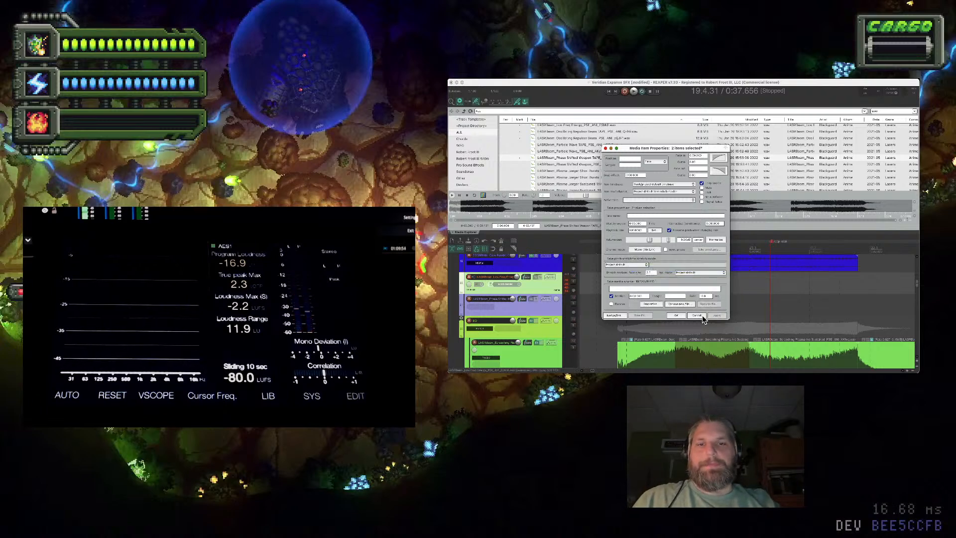
pyautogui.click(672, 316)
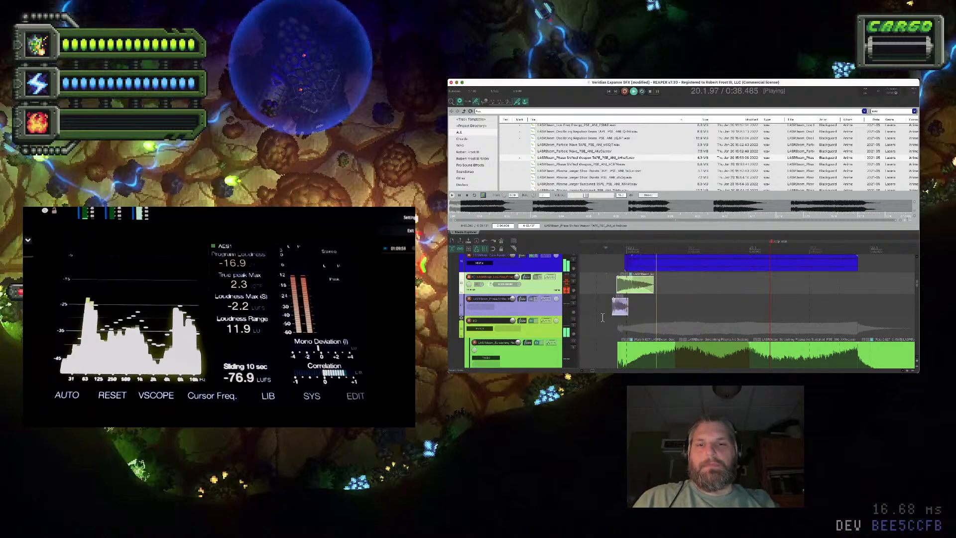
# Set the Cave Rumble clip's channel mode to Mono (Mix L+R)
pyautogui.click(692, 270)
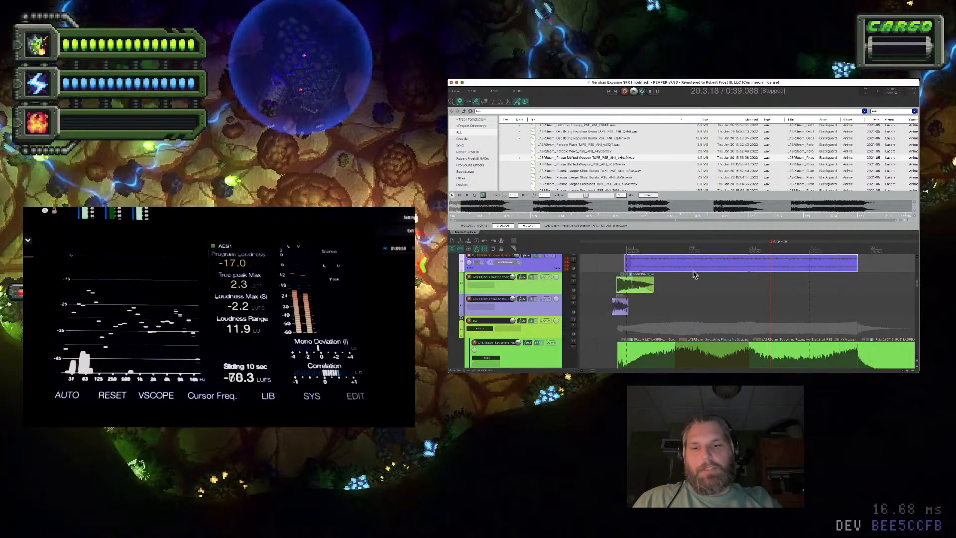
pyautogui.doubleClick(692, 271)
pyautogui.click(658, 250)
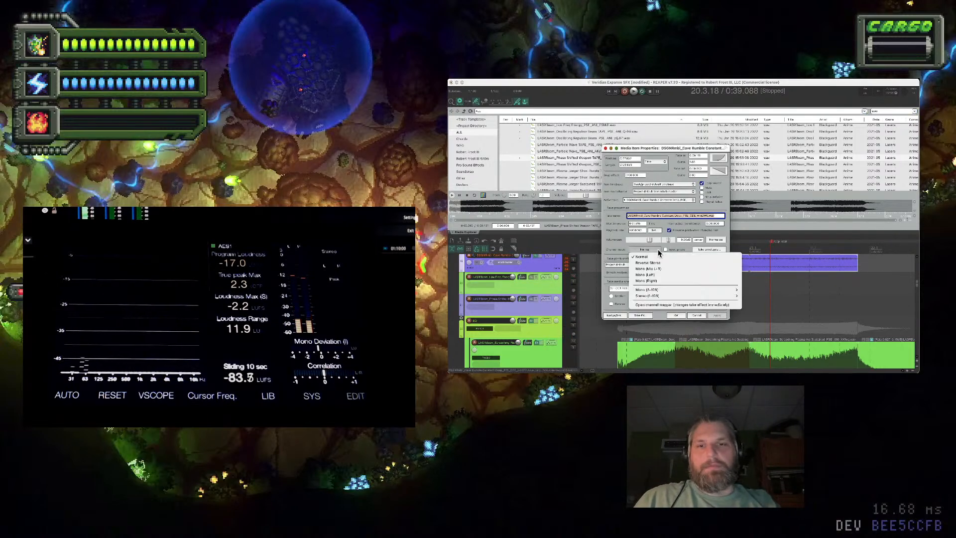
pyautogui.click(661, 267)
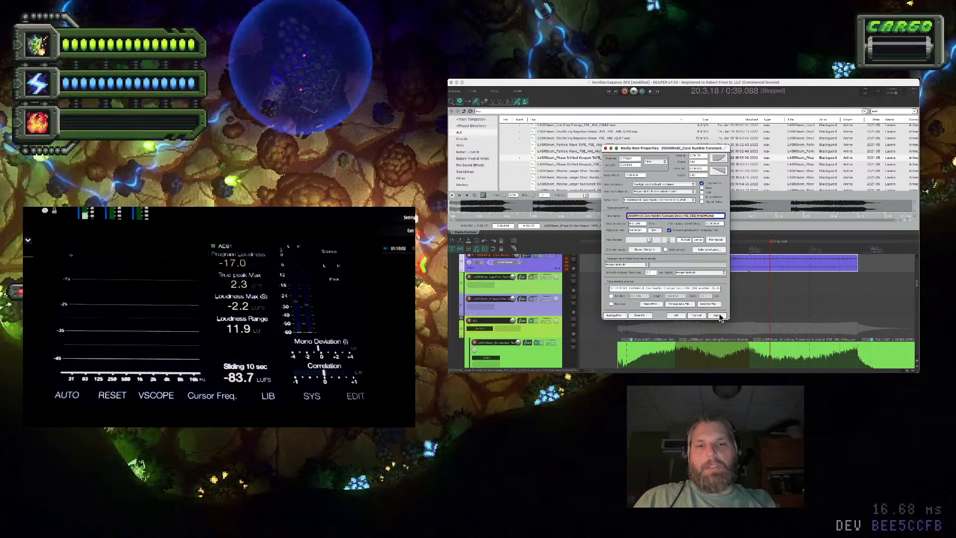
pyautogui.click(675, 315)
# Replay the full beam mix from just before its start to check the layers in mono
pyautogui.click(604, 287)
pyautogui.press('space')
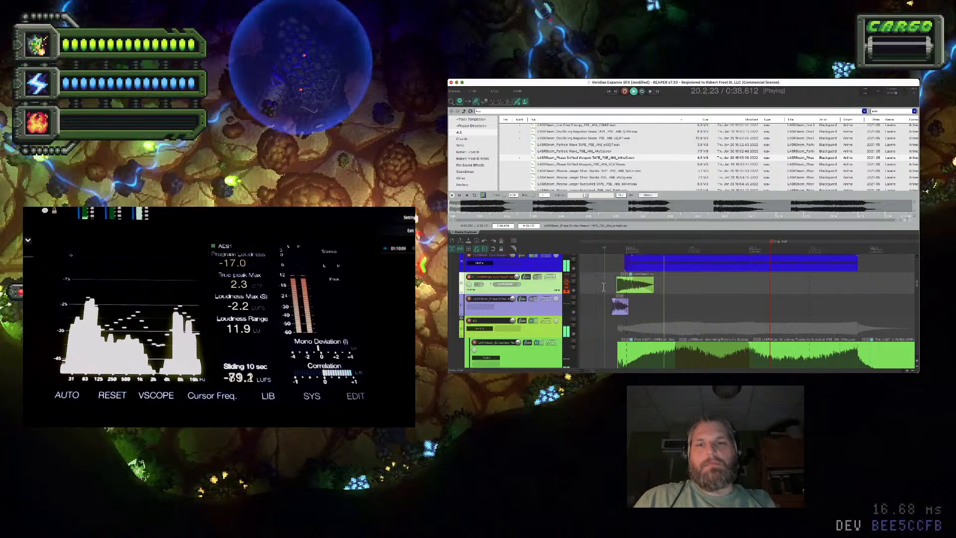
pyautogui.scroll(1, 546, 288)
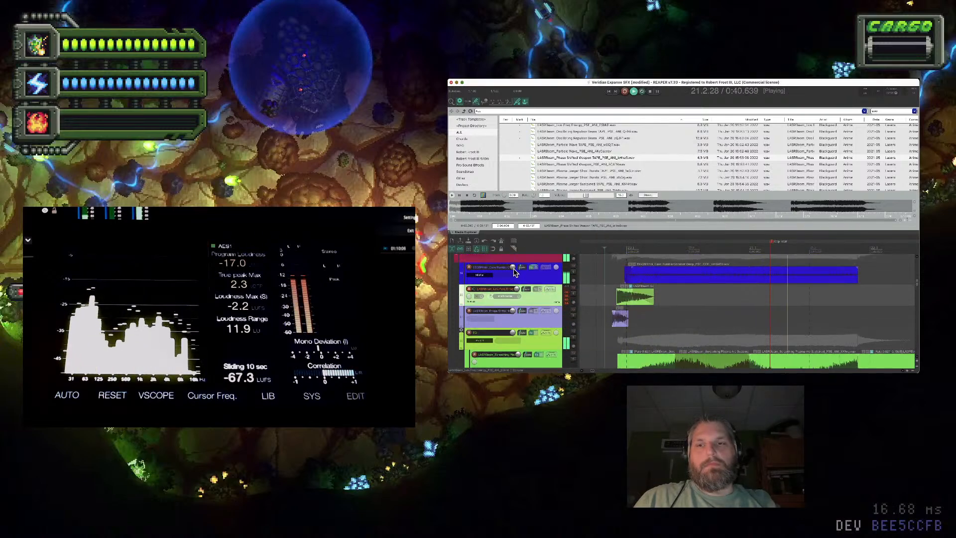
pyautogui.press('space')
pyautogui.press('space')
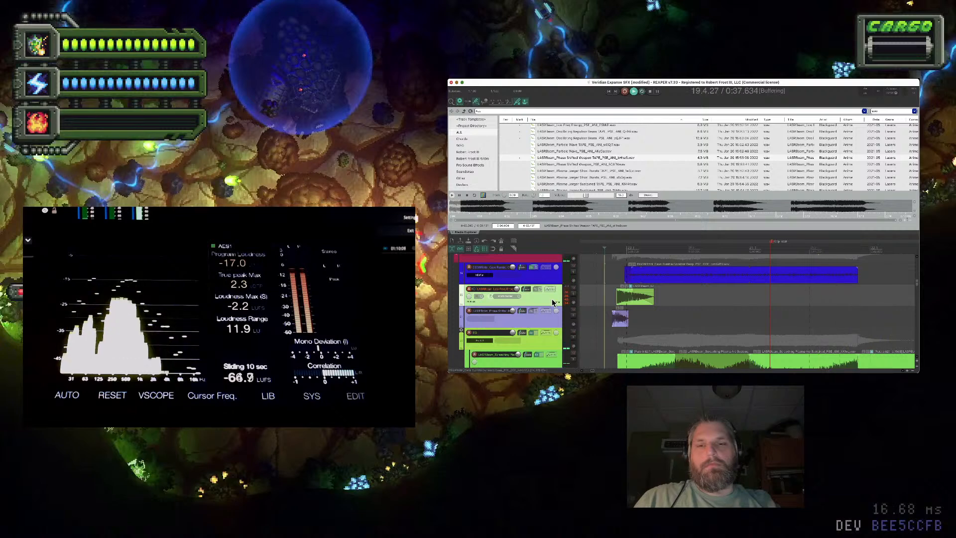
pyautogui.scroll(-2, 544, 303)
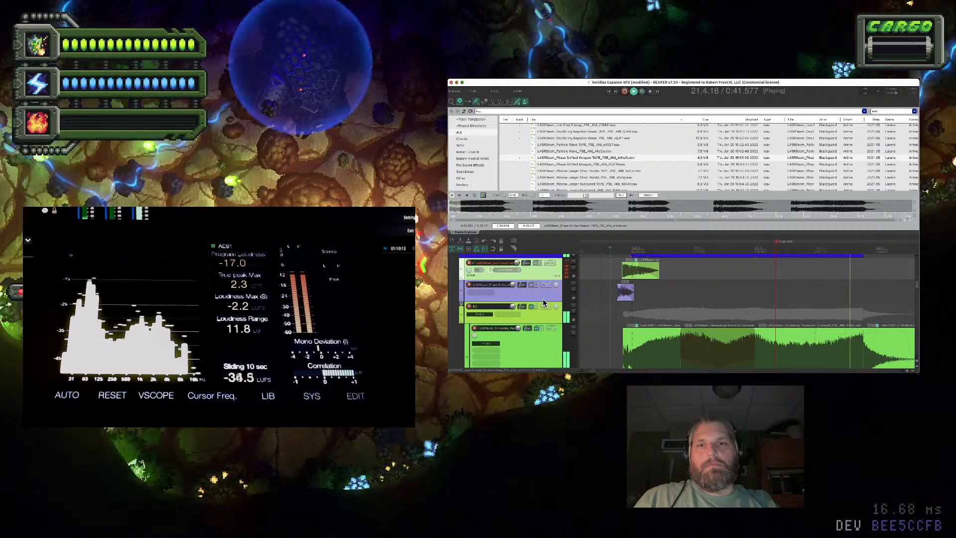
pyautogui.press('space')
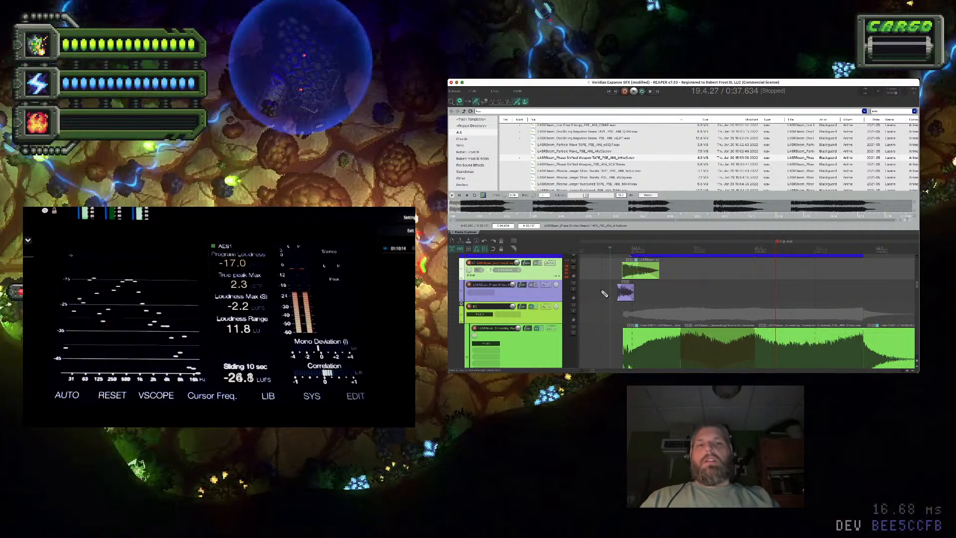
# Save the project and close the Media Explorer to give the beam arrangement the full window
pyautogui.press('super+s')
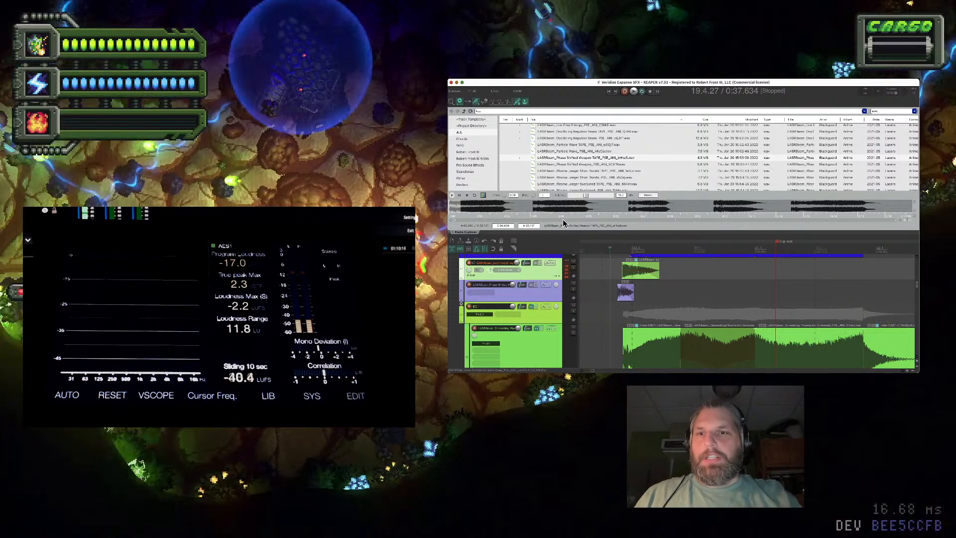
pyautogui.press('super+alt+x')
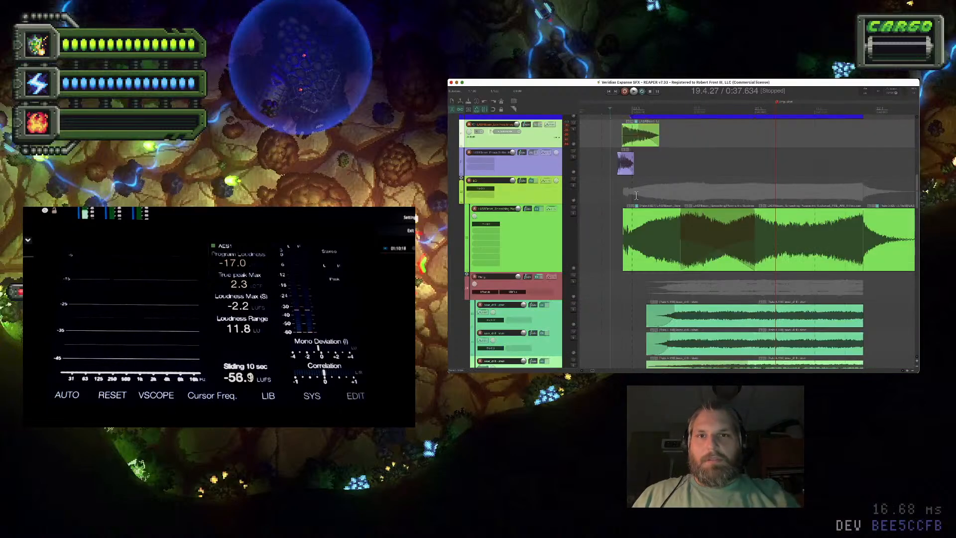
pyautogui.scroll(-1, 636, 195)
pyautogui.scroll(3, 622, 215)
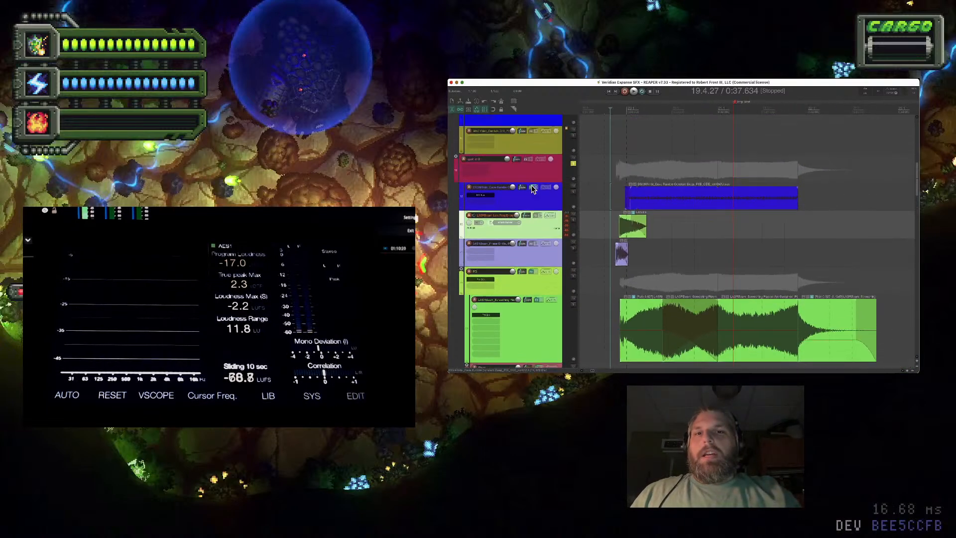
pyautogui.scroll(-1, 616, 235)
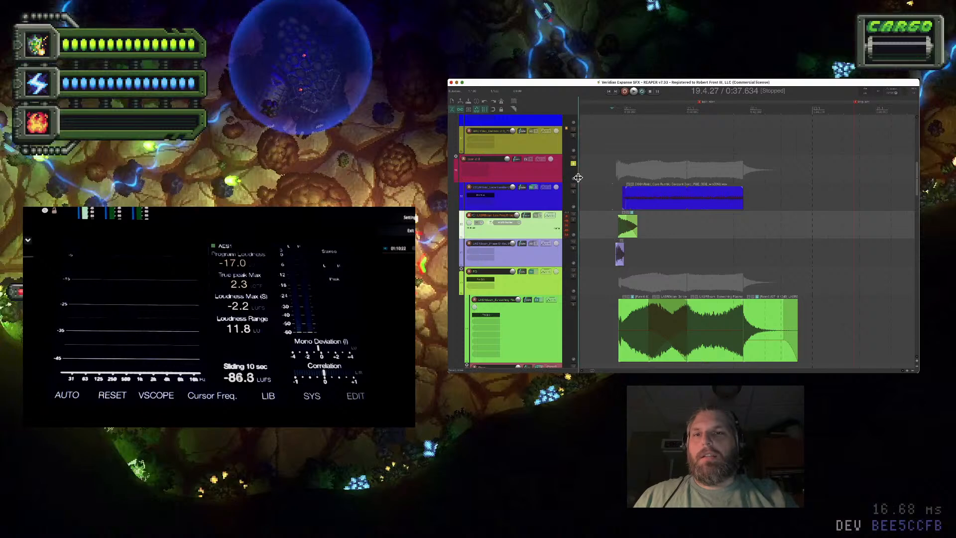
pyautogui.scroll(-2, 555, 198)
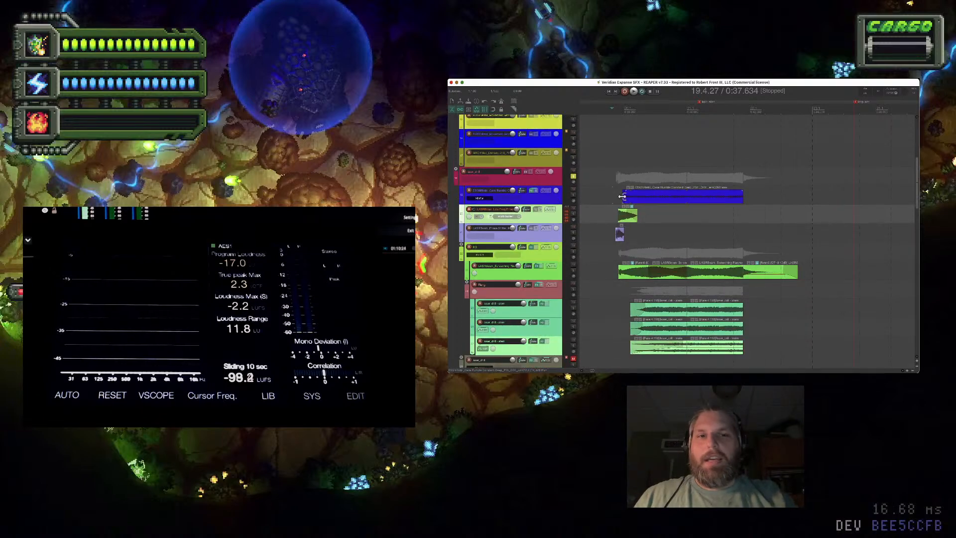
# Review the beam layers and the neighbouring track groups, and replay the beam from just before its start
pyautogui.hscroll(-3, 622, 197)
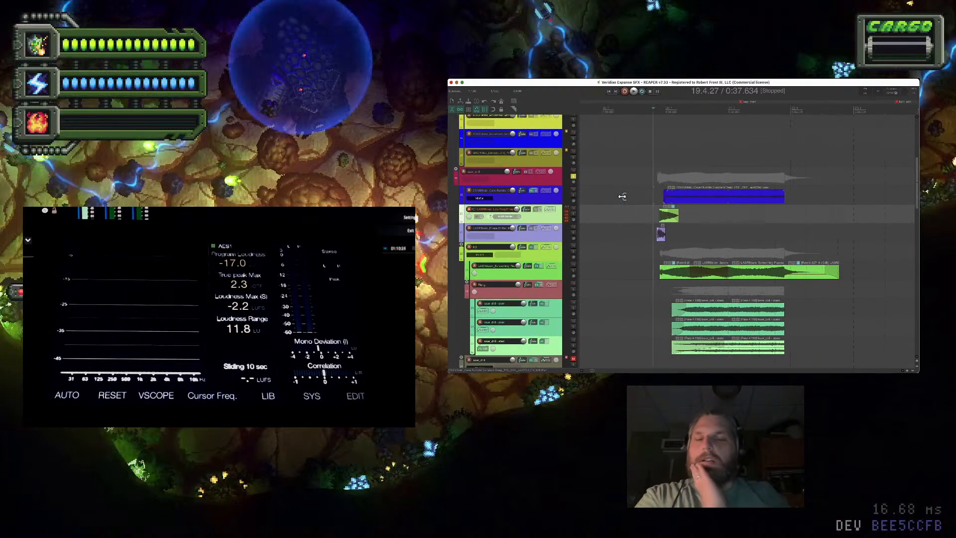
pyautogui.hscroll(-3, 623, 196)
pyautogui.scroll(1, 557, 187)
pyautogui.scroll(4, 556, 187)
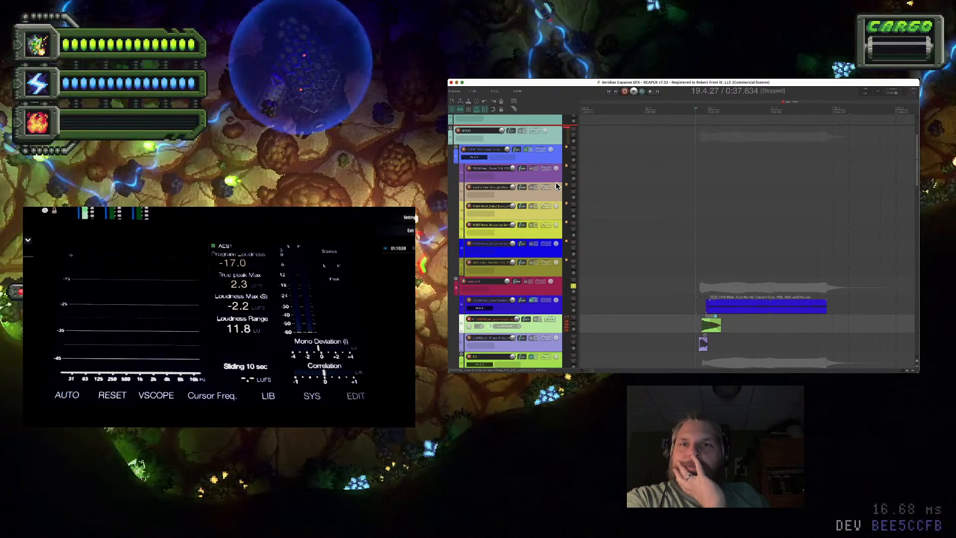
pyautogui.hscroll(-2, 556, 186)
pyautogui.scroll(-3, 697, 215)
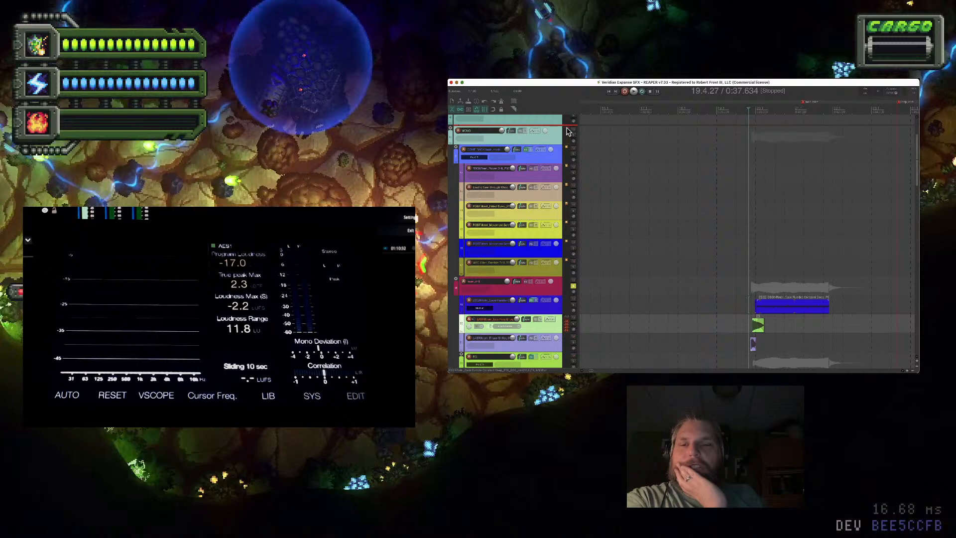
pyautogui.scroll(2, 683, 211)
pyautogui.scroll(-3, 563, 235)
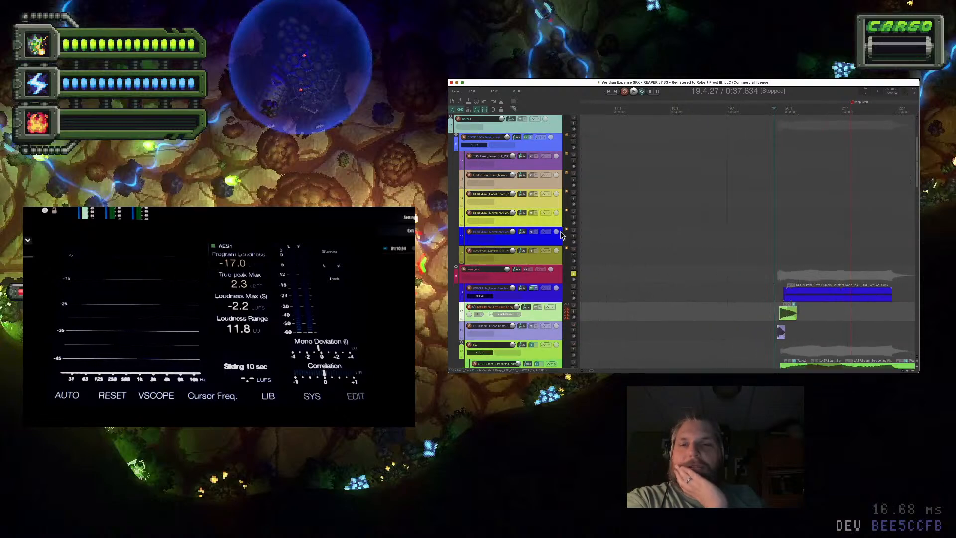
pyautogui.scroll(-1, 560, 236)
pyautogui.hscroll(4, 561, 236)
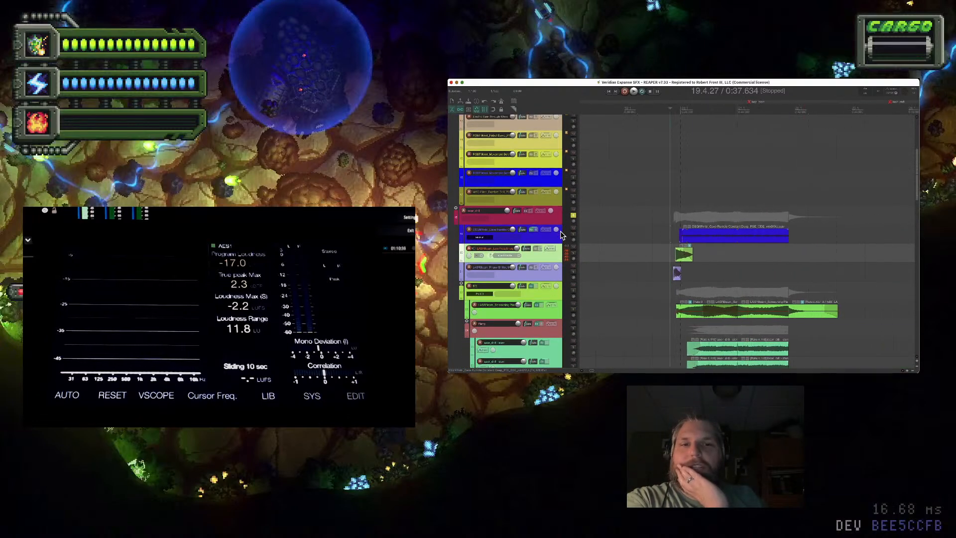
pyautogui.press('space')
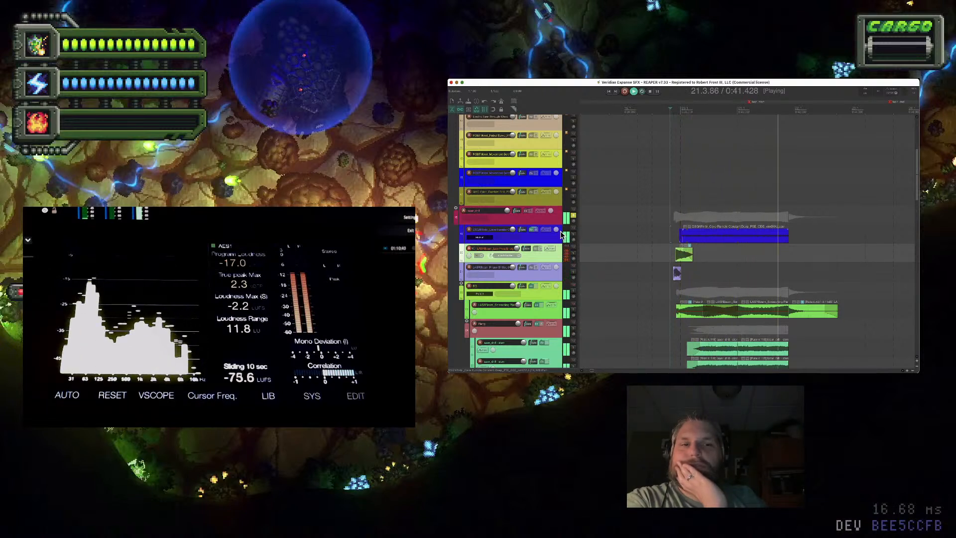
pyautogui.press('space')
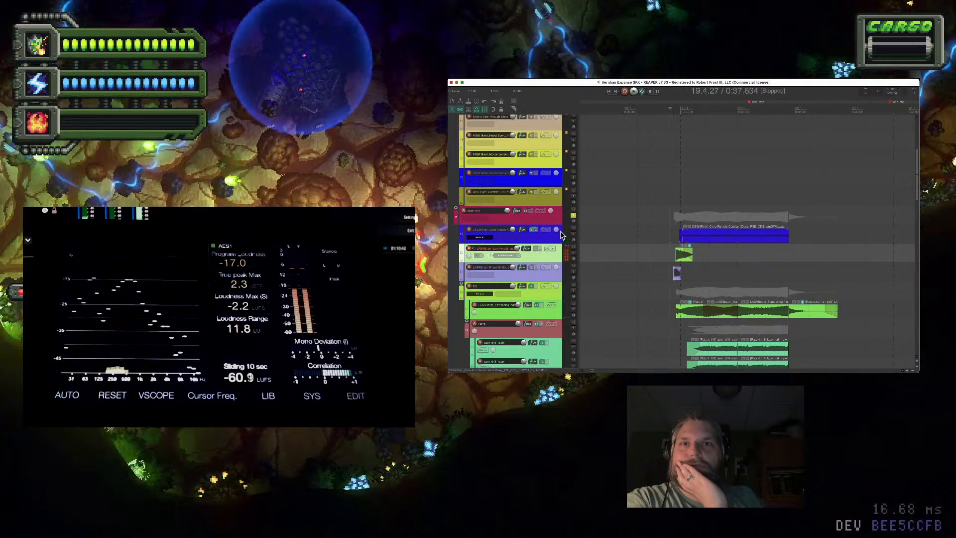
# Solo the blue folder track above the beam group, edit its name, and audition its clips further along the timeline
pyautogui.scroll(-2, 638, 260)
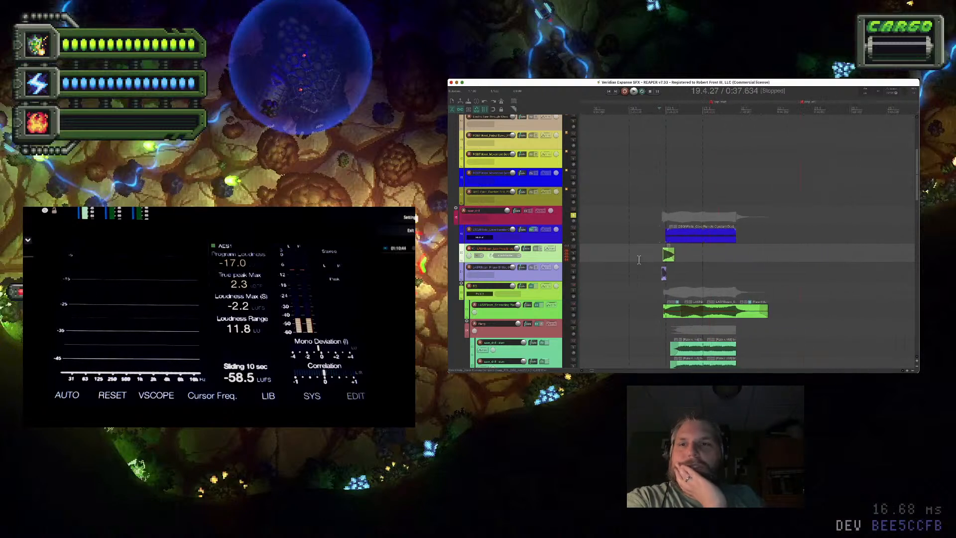
pyautogui.scroll(-1, 639, 259)
pyautogui.hscroll(-10, 679, 226)
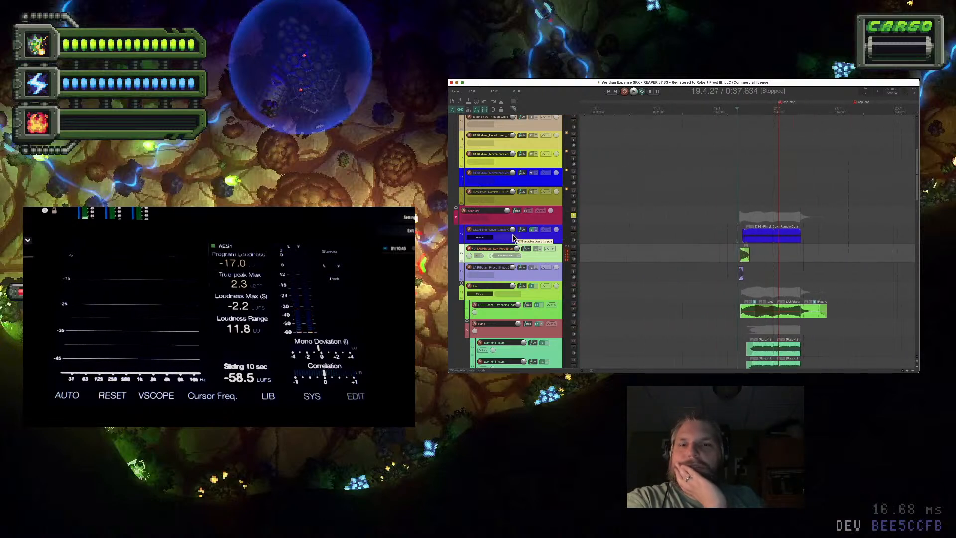
pyautogui.scroll(5, 686, 229)
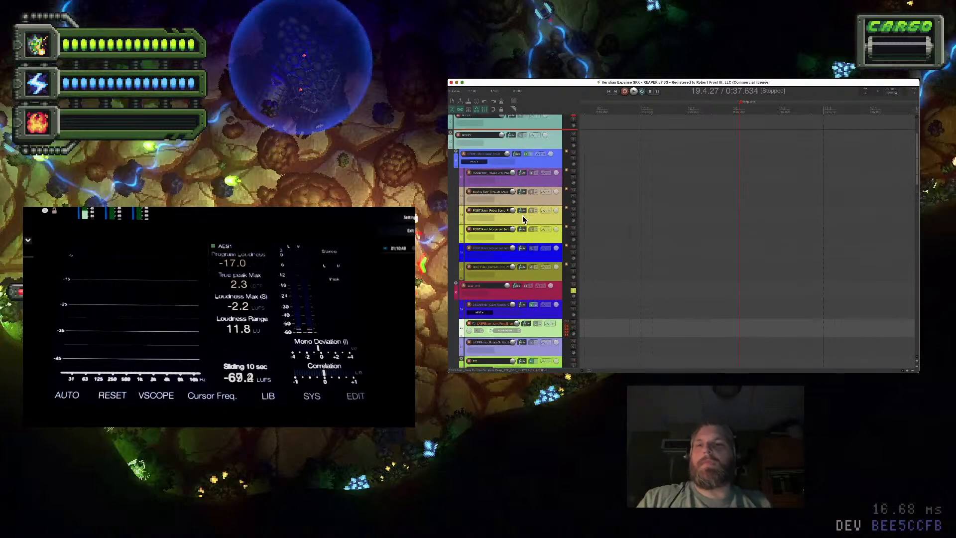
pyautogui.hscroll(2, 708, 243)
pyautogui.hscroll(5, 709, 243)
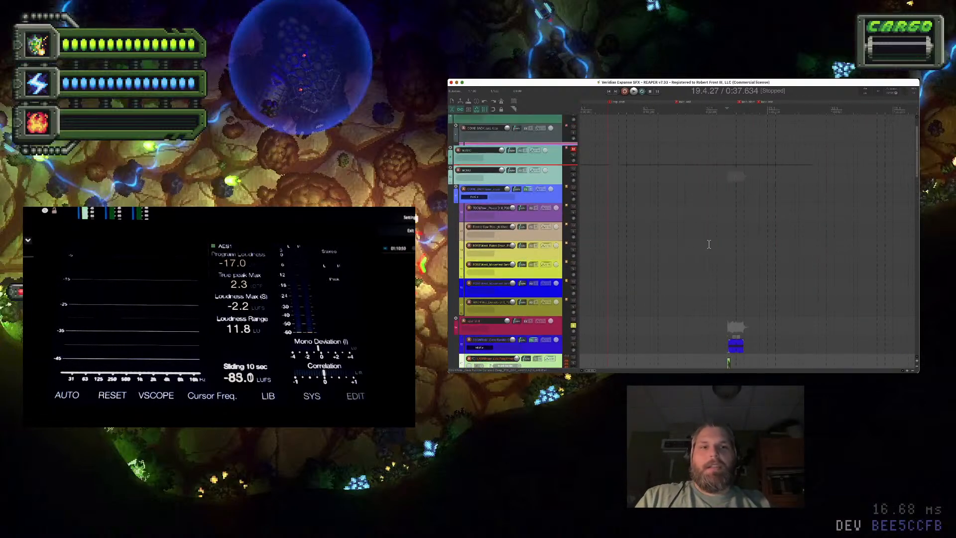
pyautogui.click(737, 211)
pyautogui.scroll(-3, 738, 212)
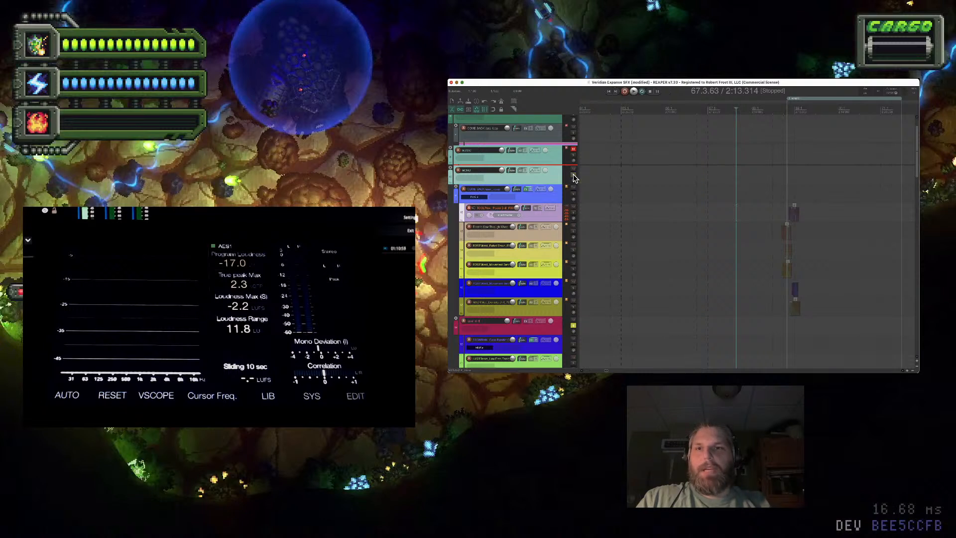
pyautogui.doubleClick(486, 194)
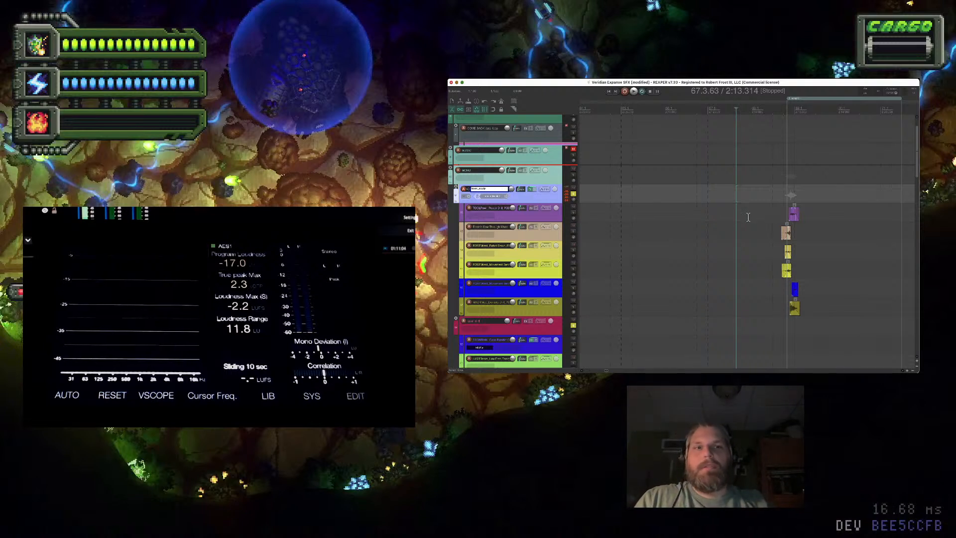
pyautogui.click(772, 227)
pyautogui.press('space')
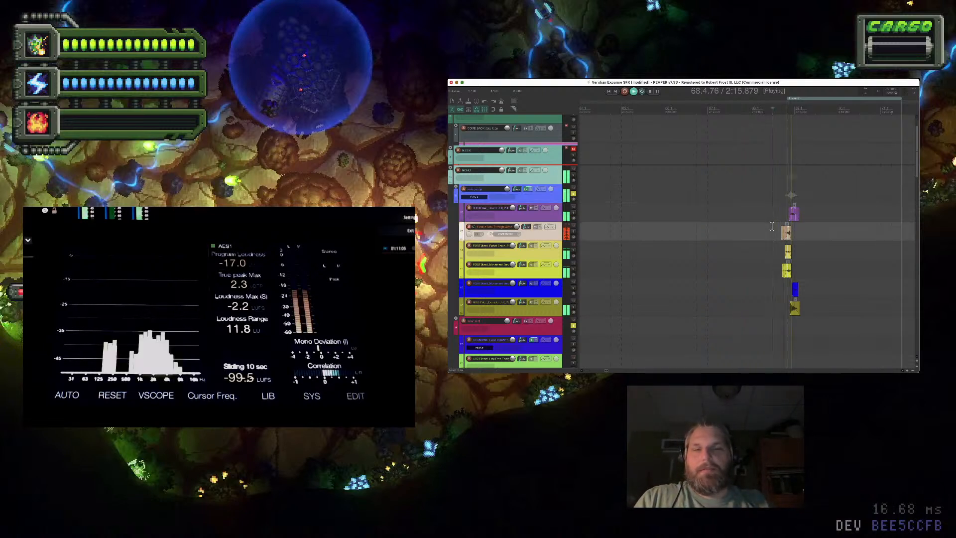
# Audition the soloed blue group's clips up close, playing them around the olive layer on its lowest track
pyautogui.press('space')
pyautogui.scroll(10, 770, 227)
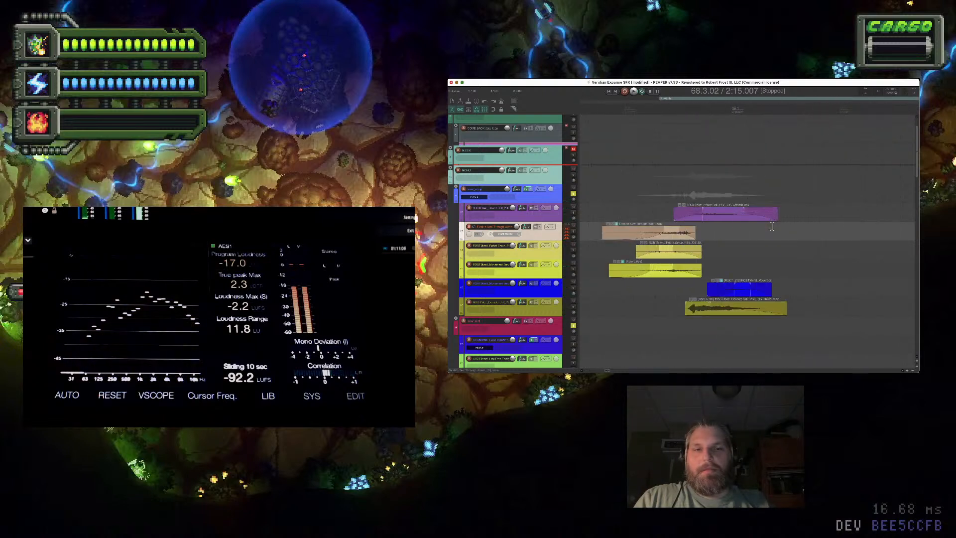
pyautogui.click(702, 306)
pyautogui.press('space')
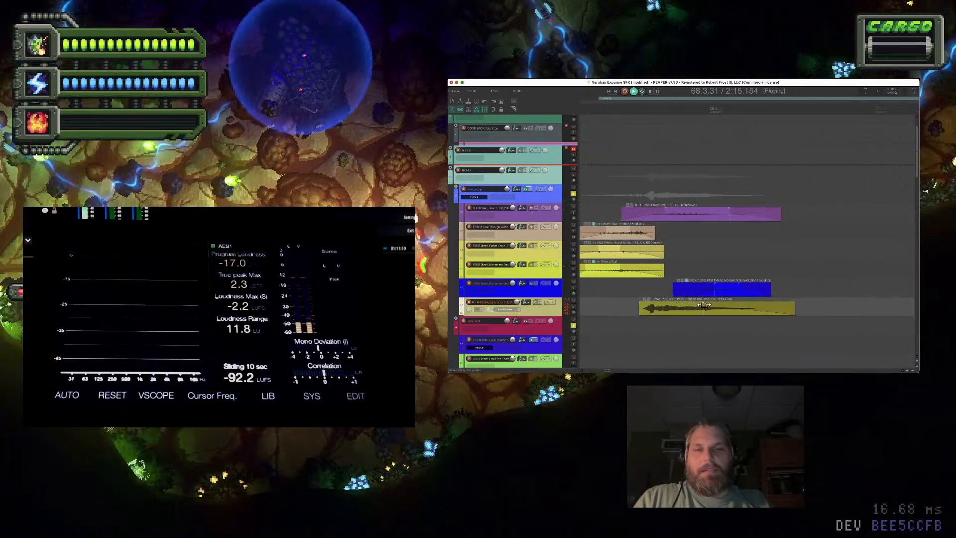
pyautogui.press('space')
pyautogui.scroll(-10, 748, 296)
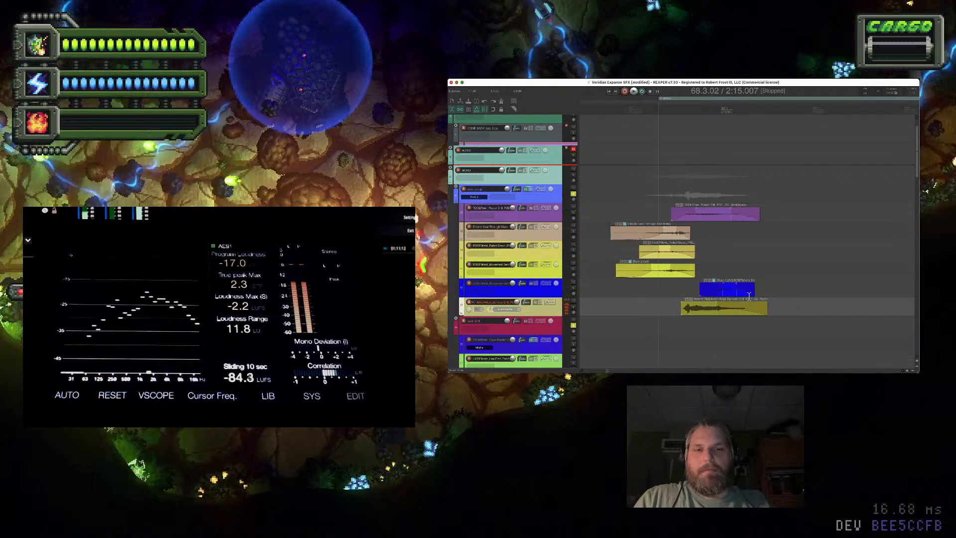
pyautogui.scroll(-5, 748, 297)
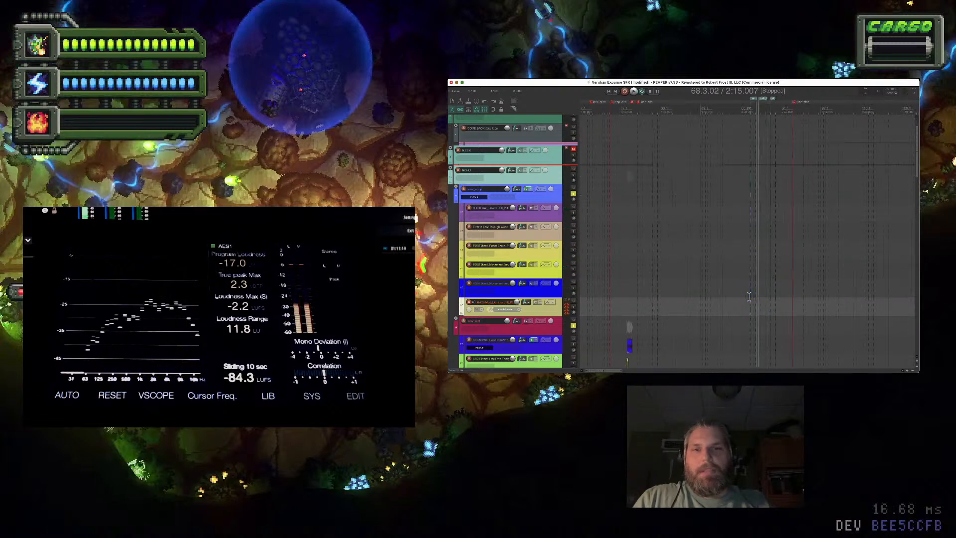
# Return to the beam's section of the timeline and replay its layers from just before the onset
pyautogui.click(604, 312)
pyautogui.scroll(4, 605, 312)
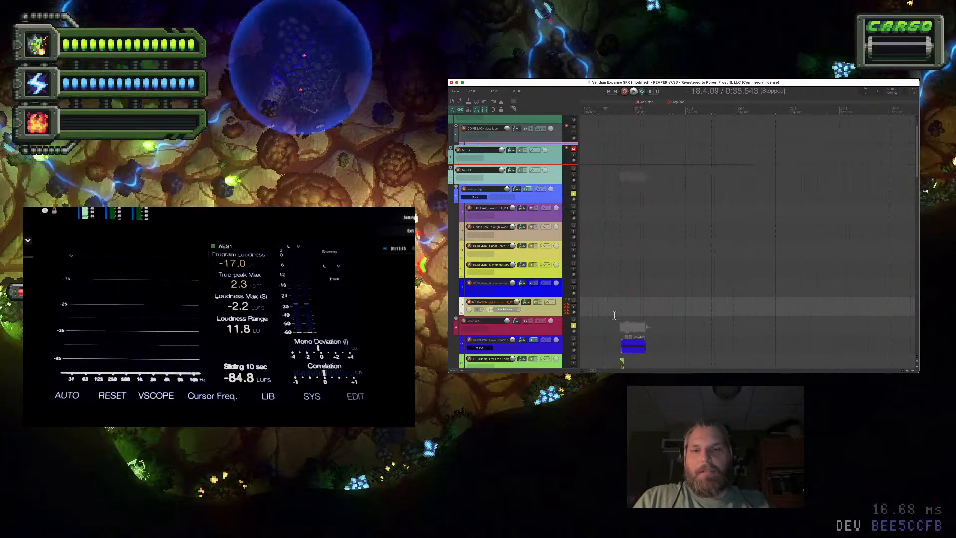
pyautogui.click(614, 315)
pyautogui.press('space')
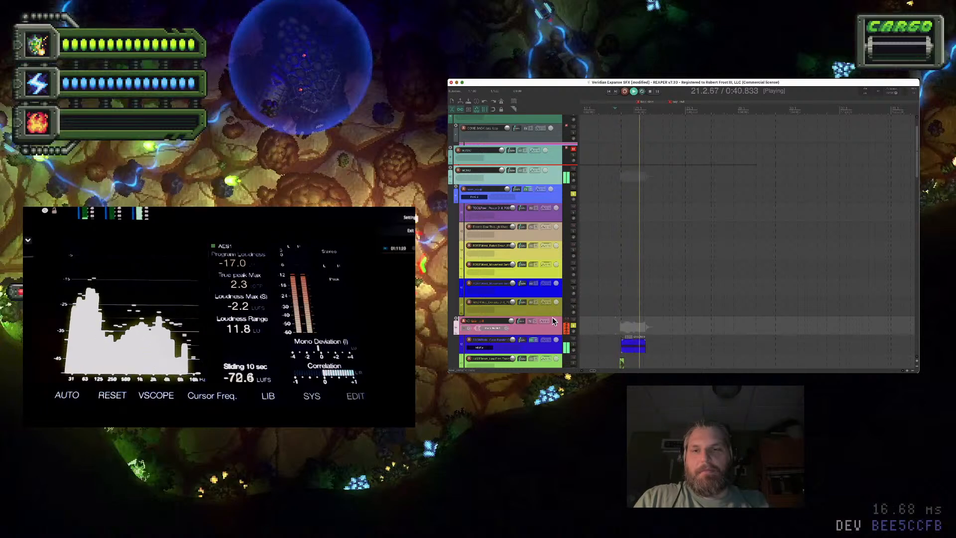
pyautogui.scroll(-5, 554, 320)
pyautogui.click(613, 240)
pyautogui.scroll(4, 614, 241)
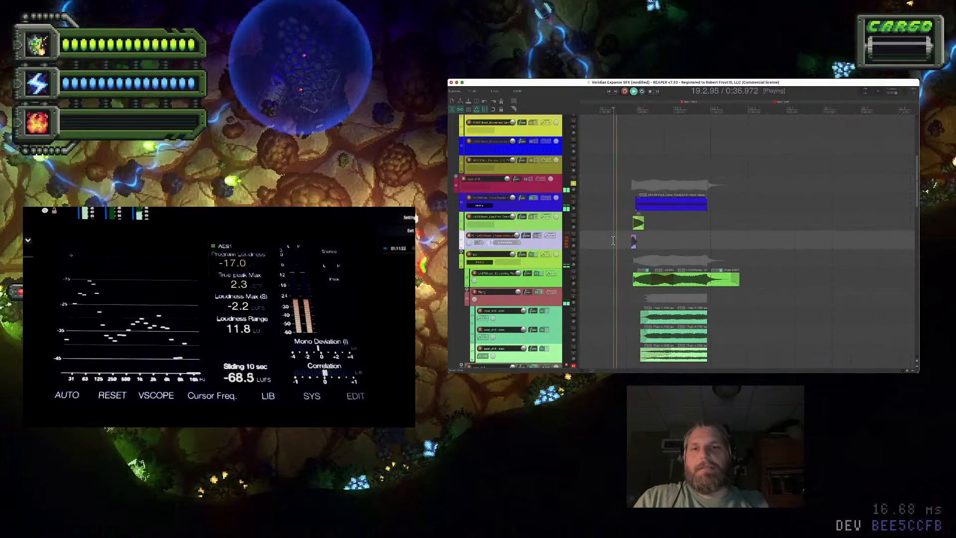
pyautogui.scroll(2, 614, 241)
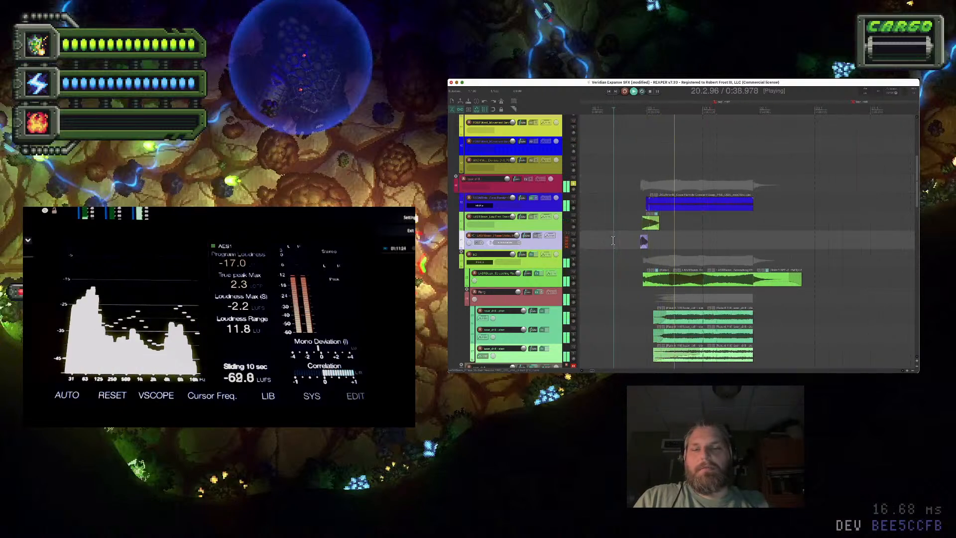
pyautogui.press('space')
# Trim the end of the short green onset clip to shorten it, and play the beam from just before its start
pyautogui.click(660, 224)
pyautogui.moveTo(659, 224); pyautogui.dragTo(652, 223)
pyautogui.click(640, 222)
pyautogui.press('space')
pyautogui.scroll(2, 640, 222)
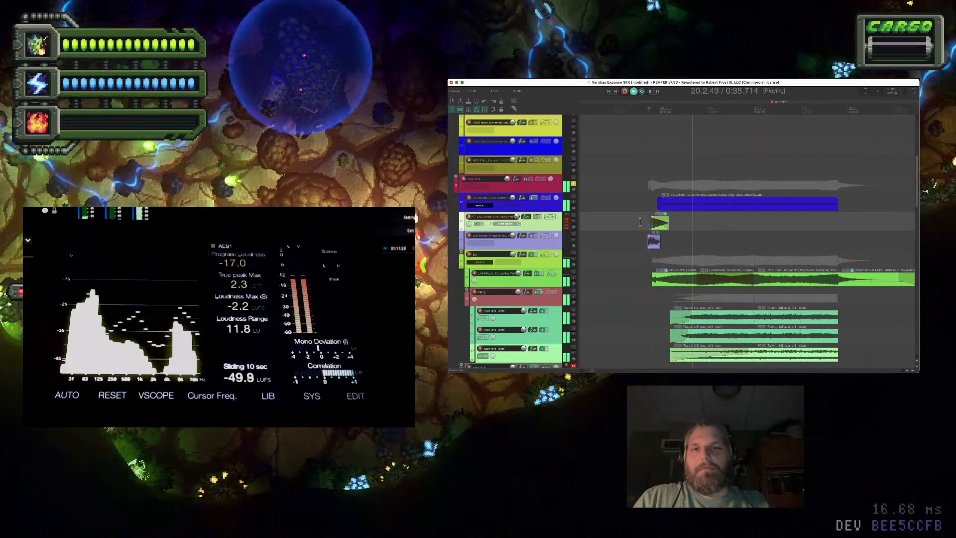
pyautogui.scroll(3, 640, 222)
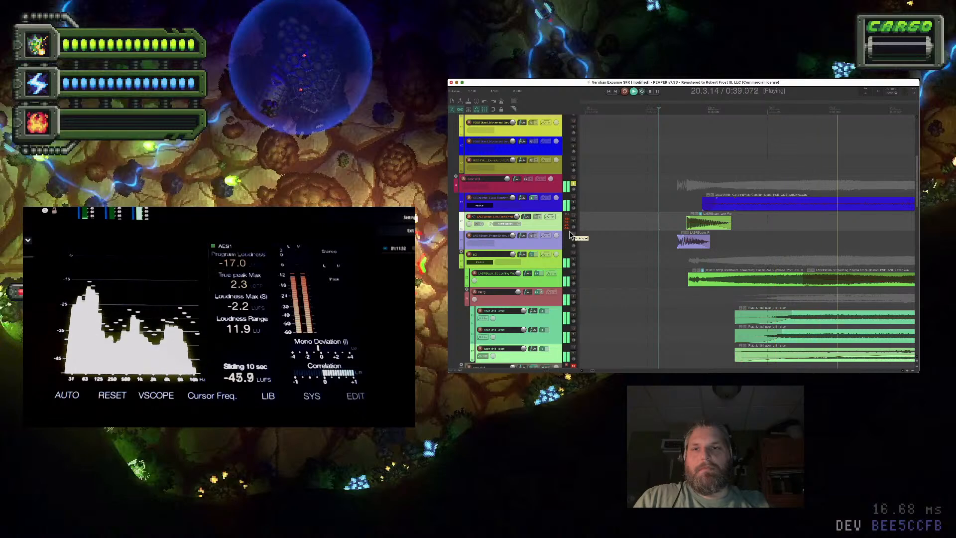
# Replay the beam from the same start point to check the onset against the other layers, and save the project
pyautogui.press('space')
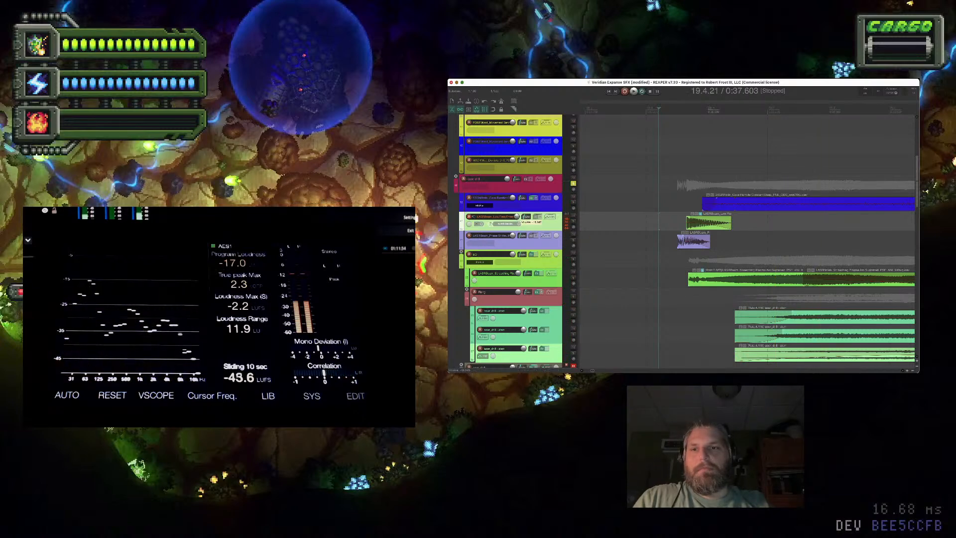
pyautogui.press('space')
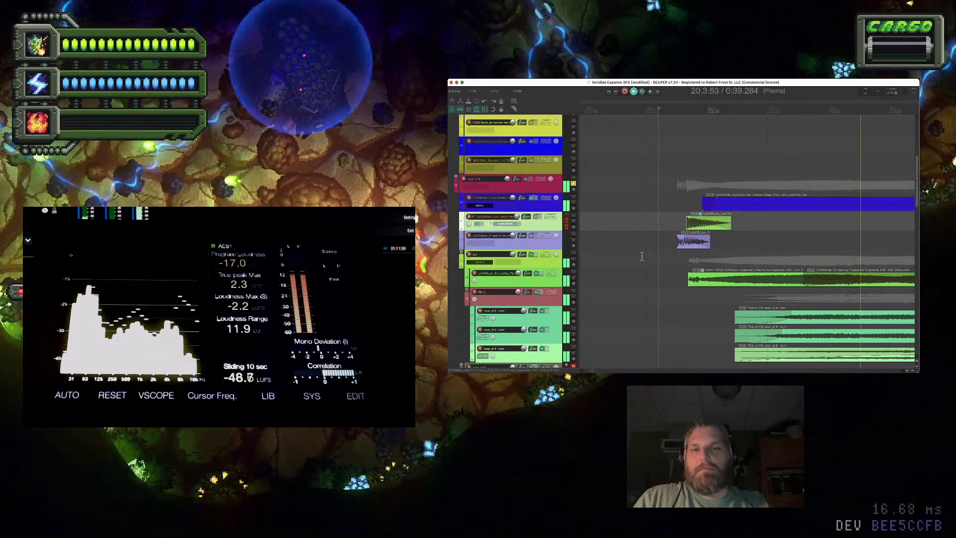
pyautogui.scroll(-5, 642, 257)
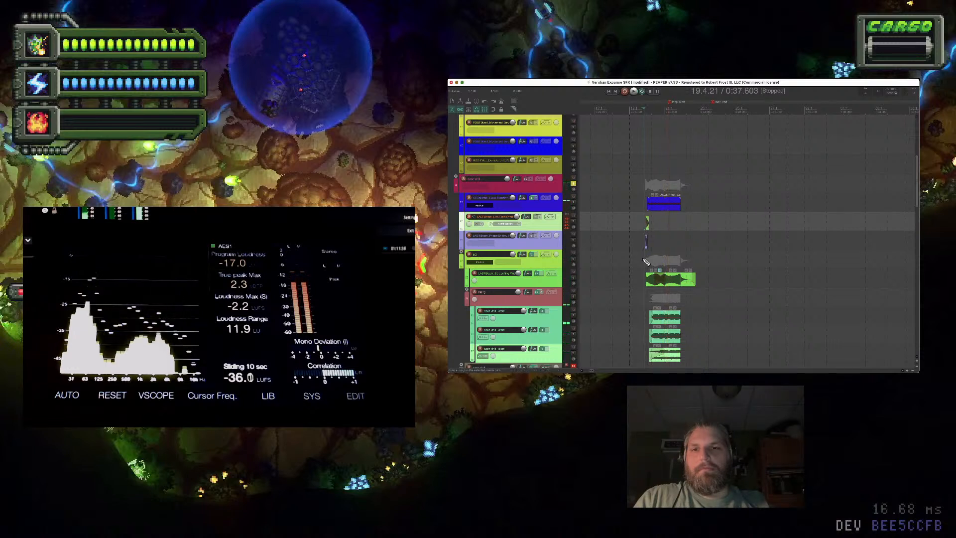
pyautogui.press('super+s')
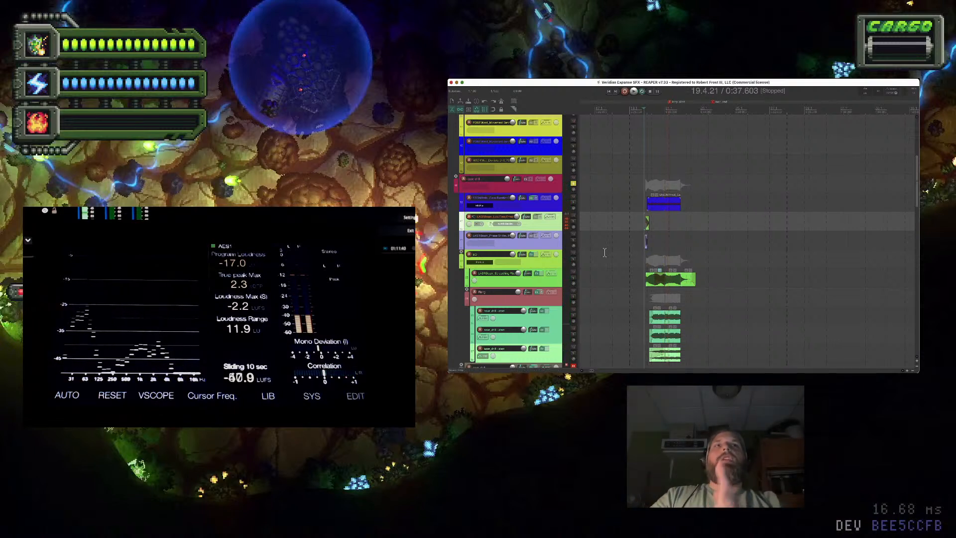